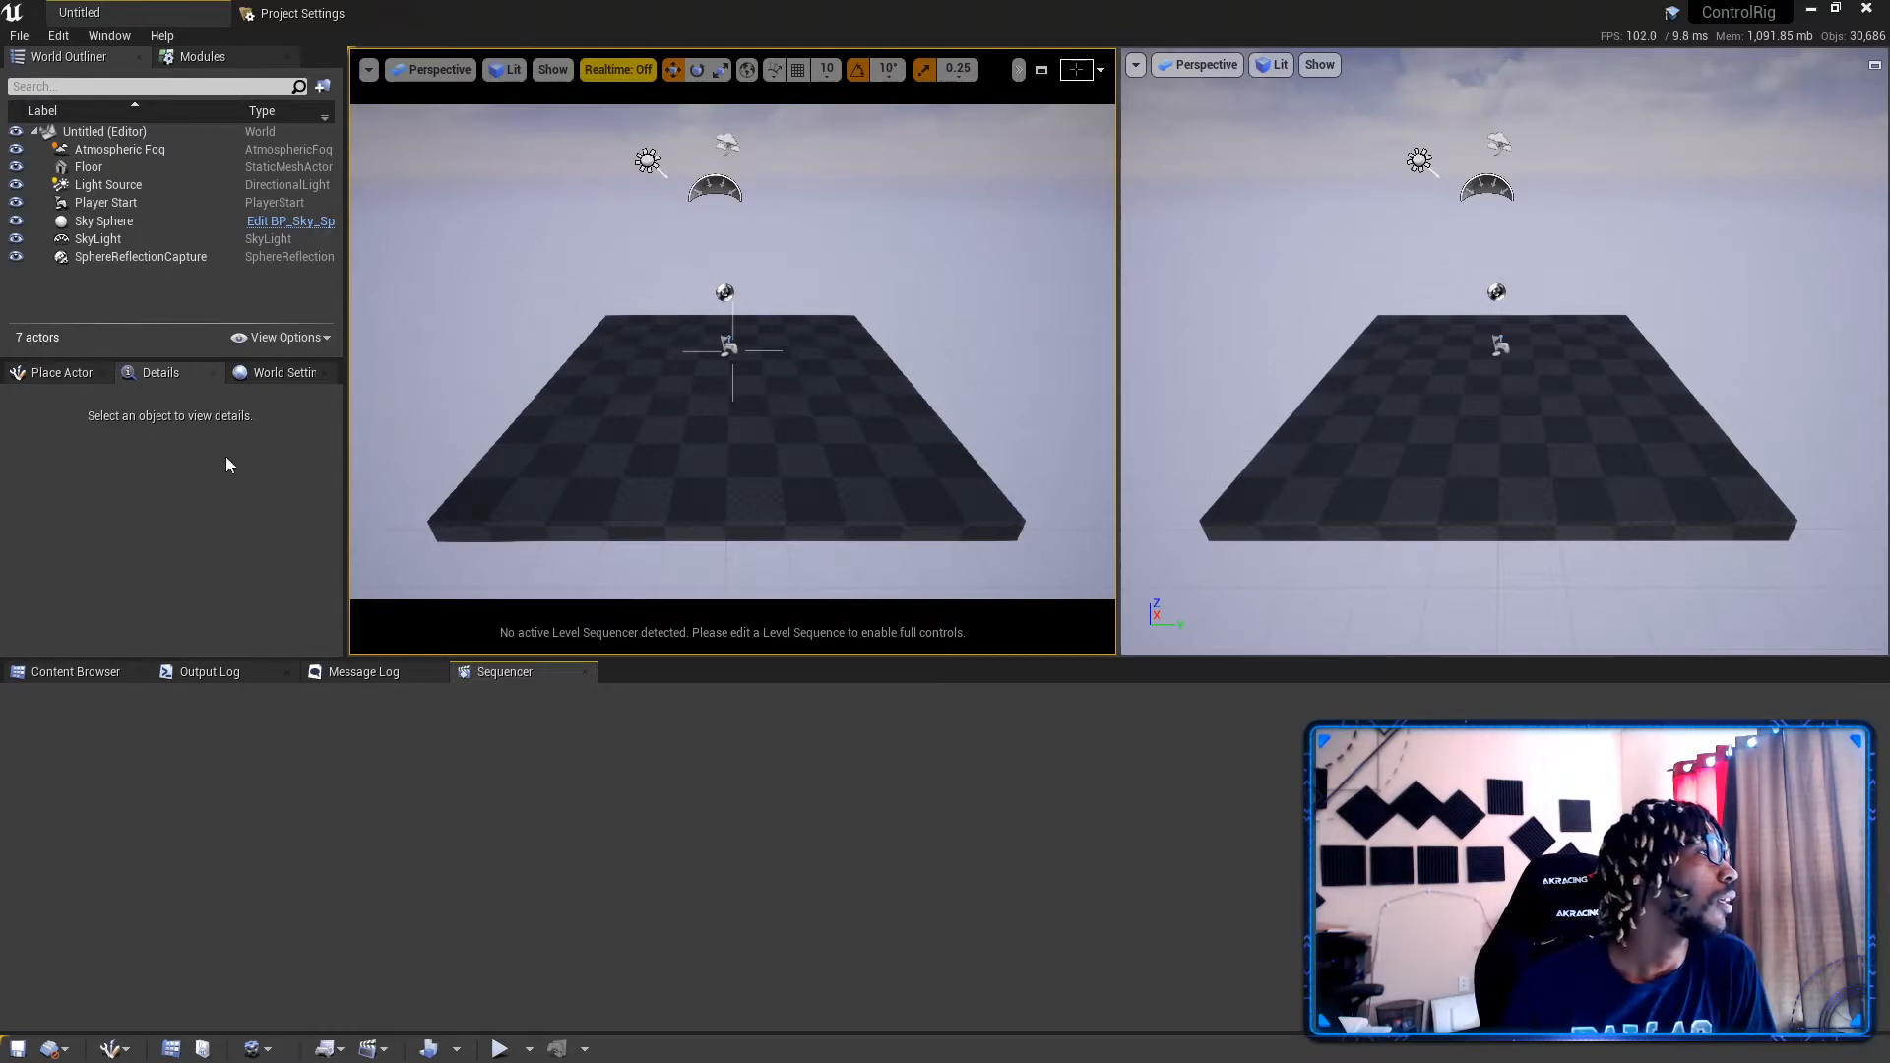
# Step: Place the Mannequin_ControlRig asset from the ControlRig/Mannequin/Character/ControlRig folder on the level's floor
pyautogui.click(89, 672)
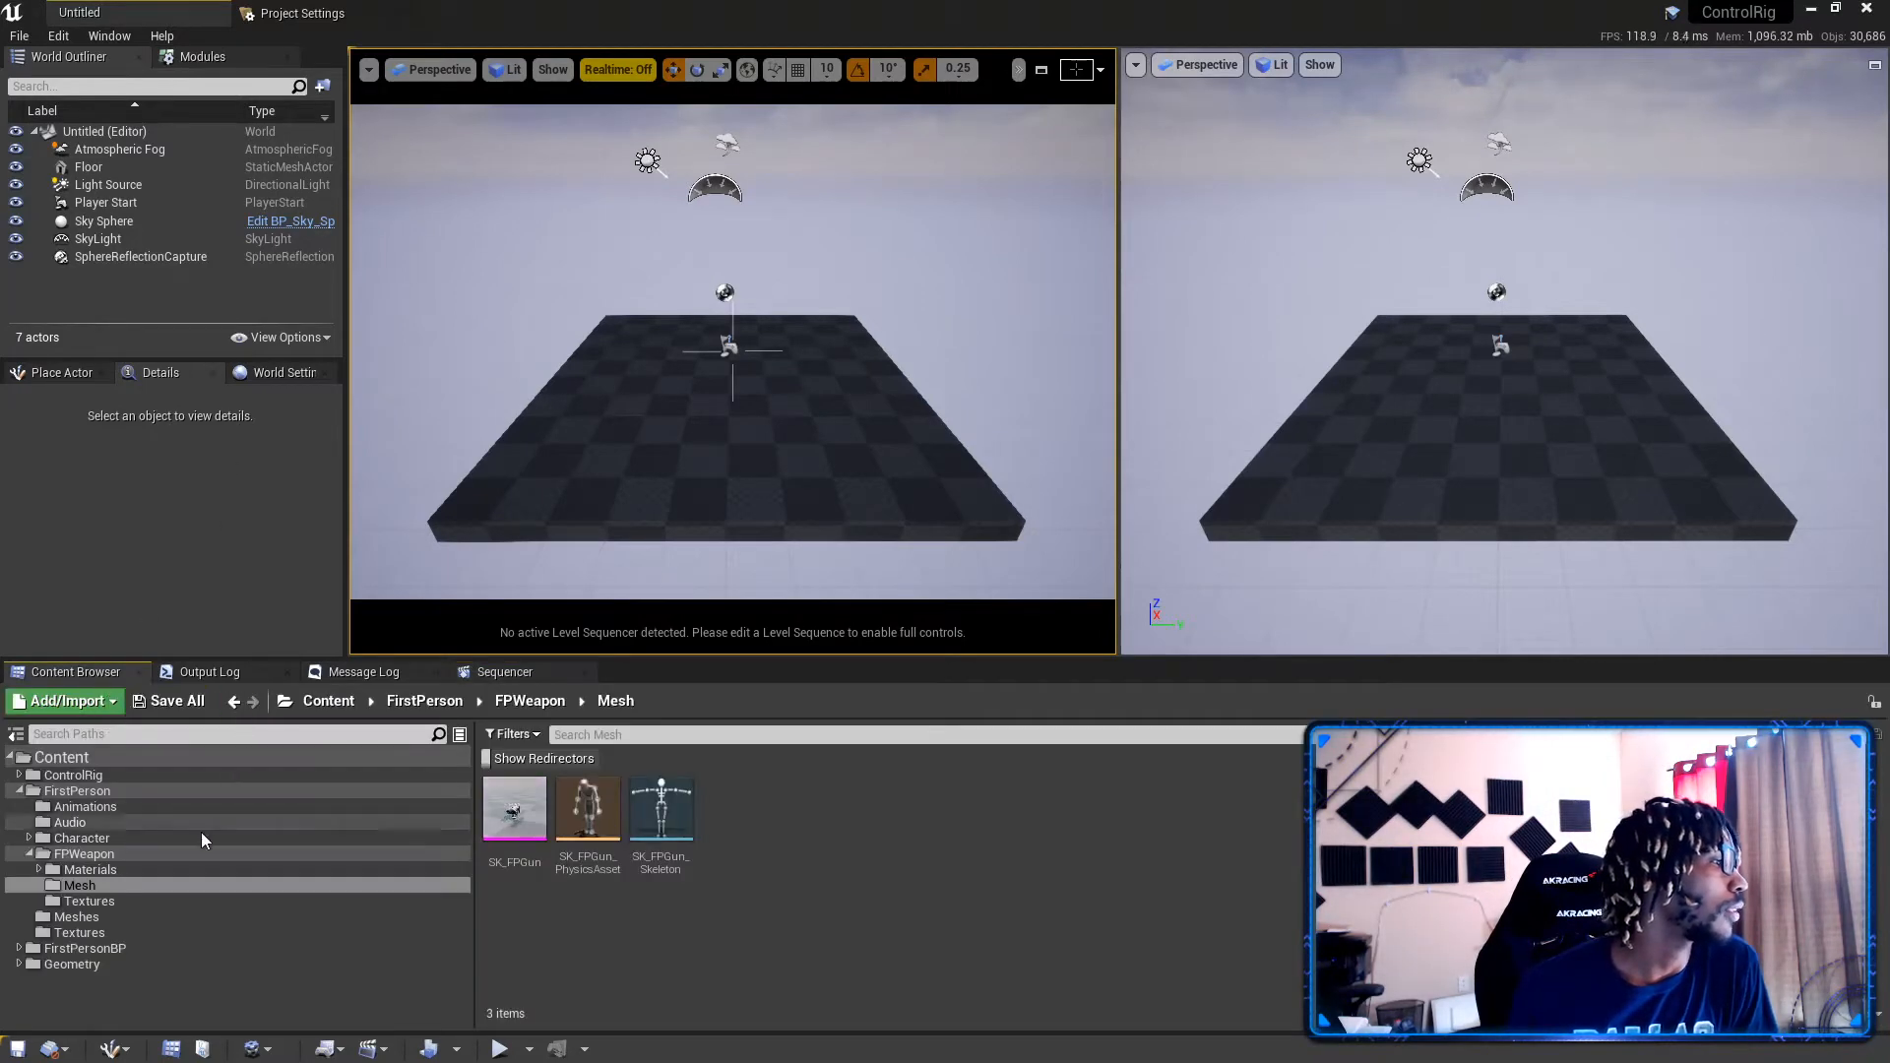
pyautogui.doubleClick(36, 795)
pyautogui.click(69, 775)
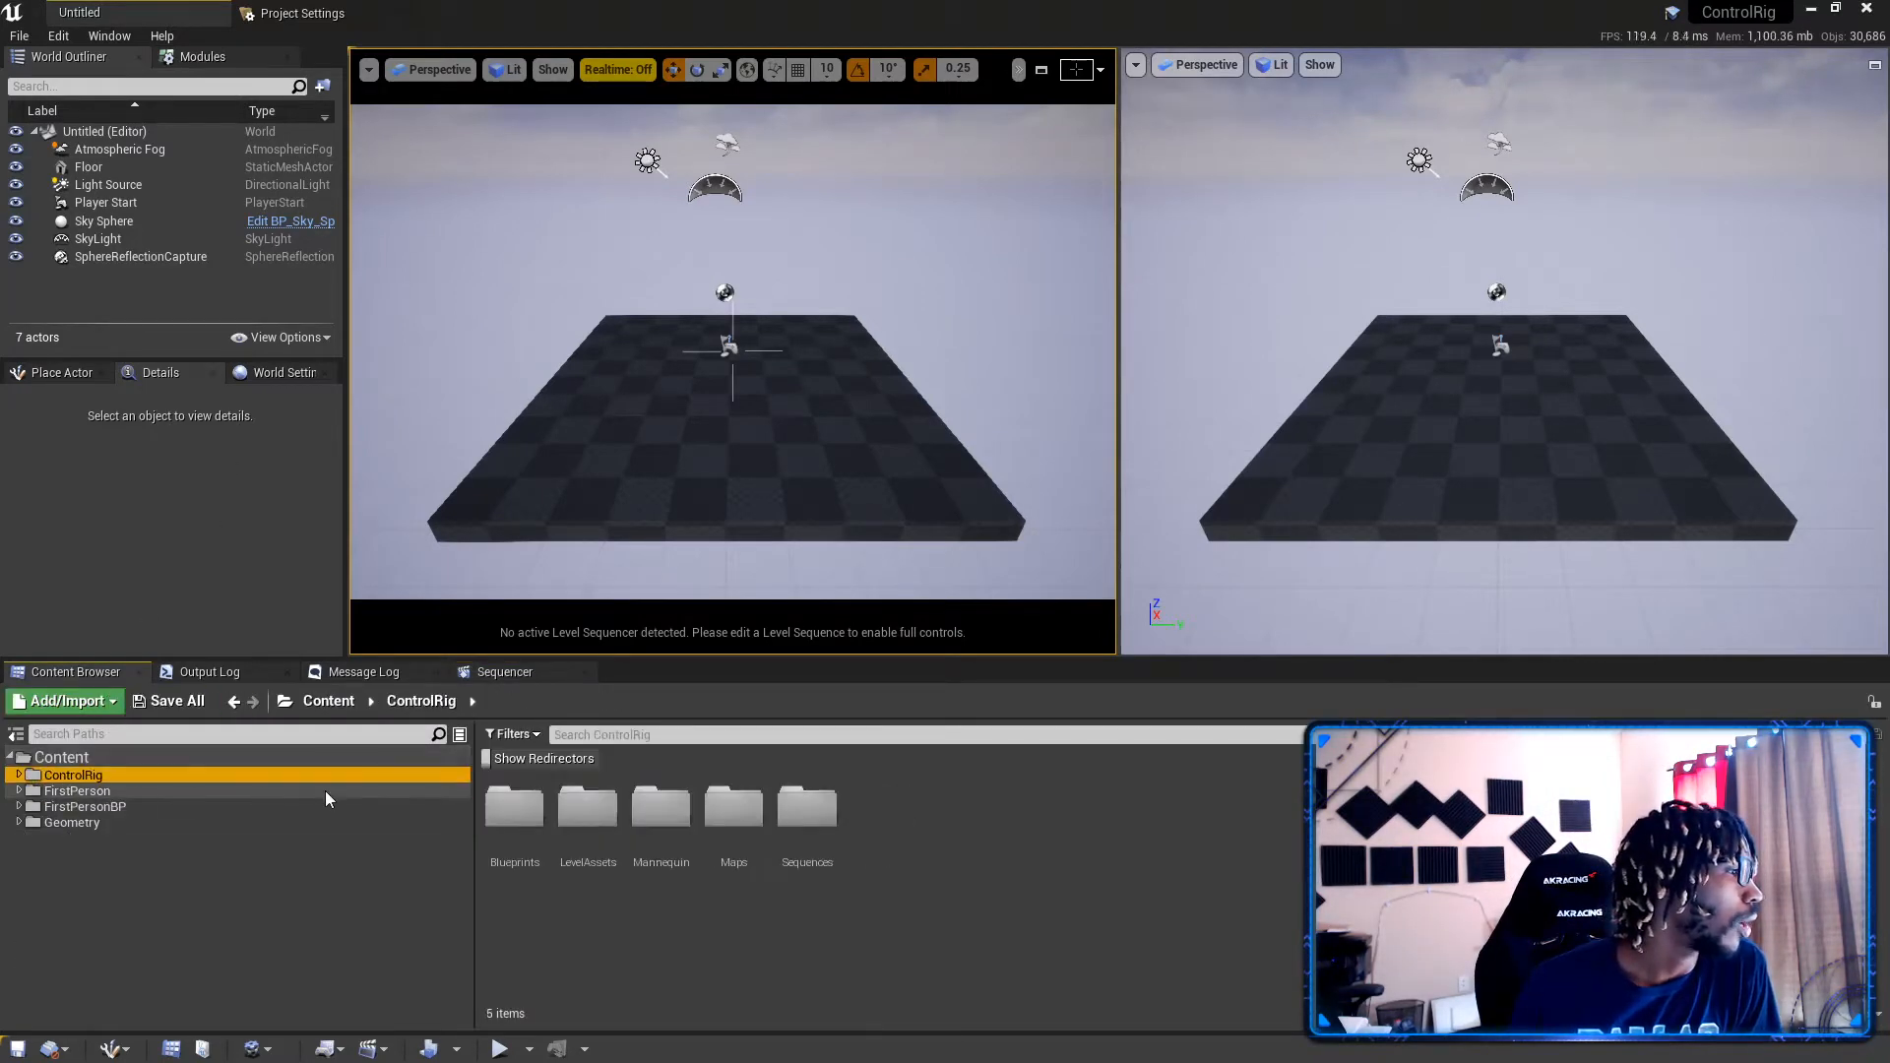
pyautogui.click(651, 825)
pyautogui.doubleClick(651, 825)
pyautogui.doubleClick(587, 817)
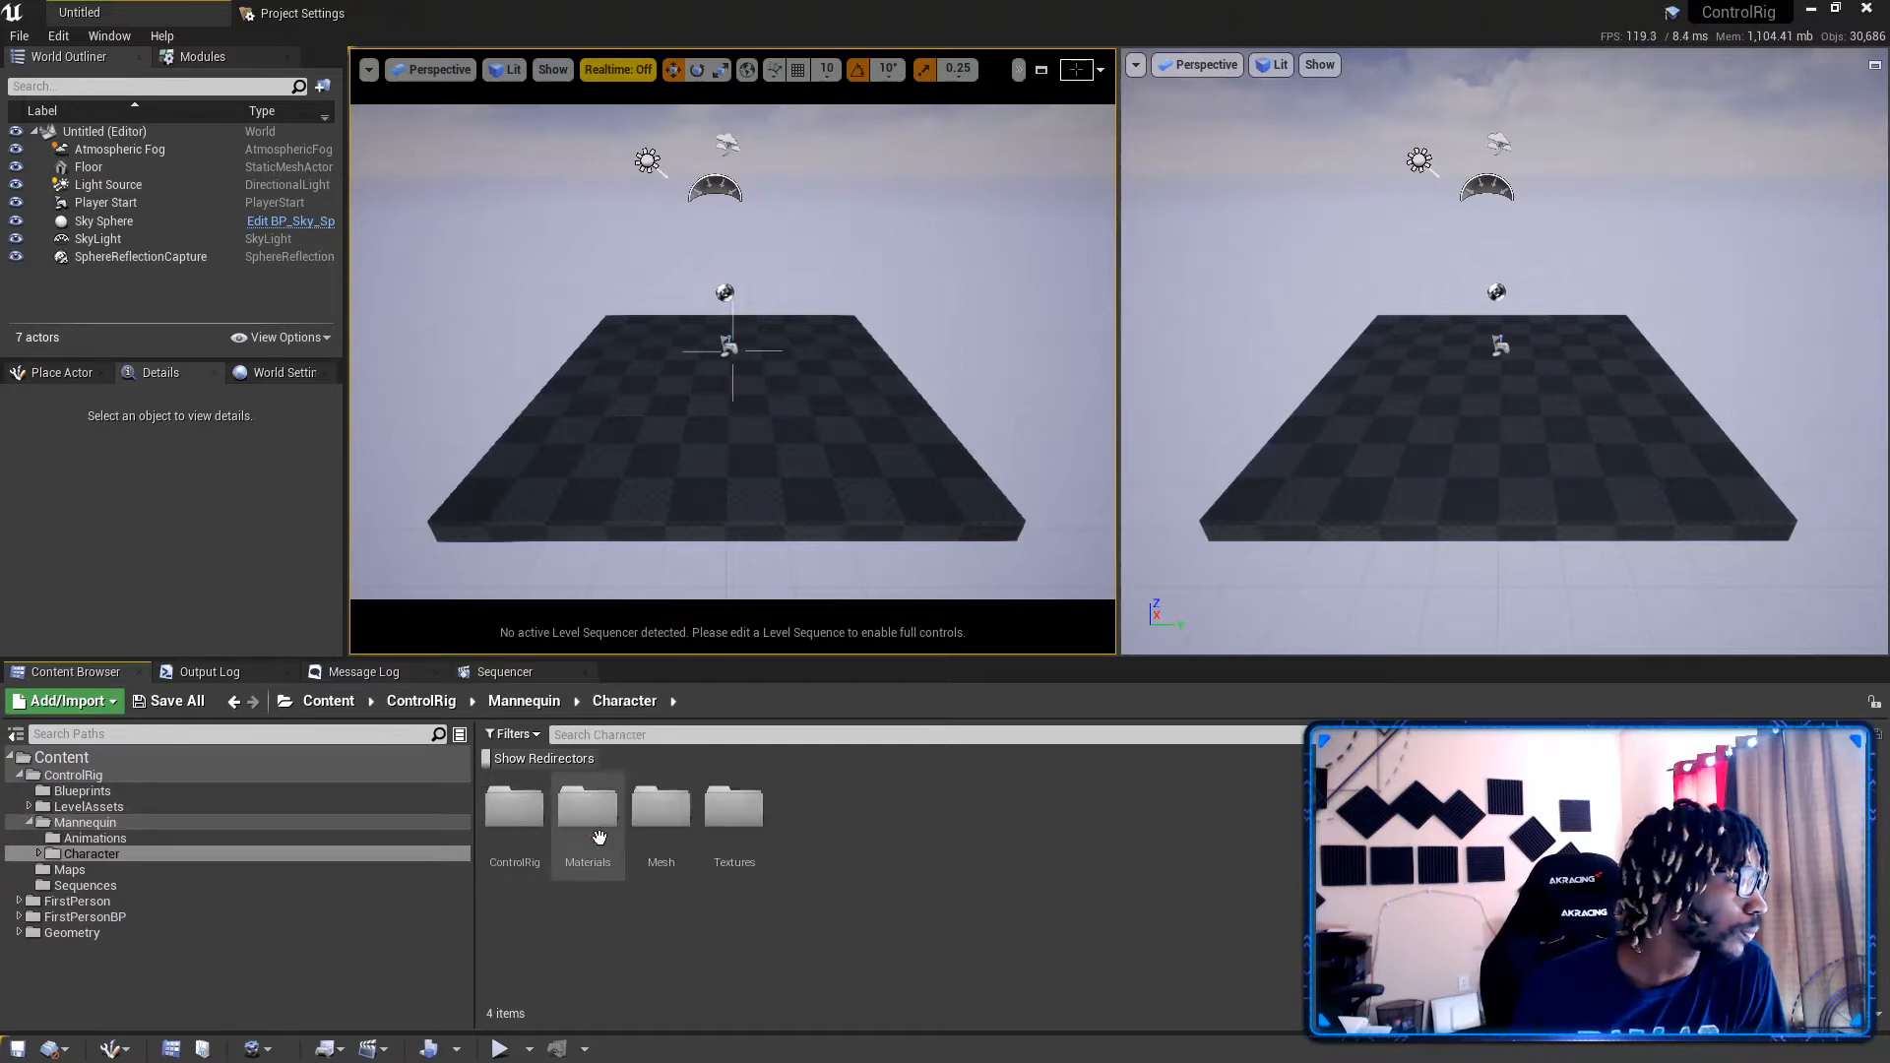
pyautogui.doubleClick(512, 817)
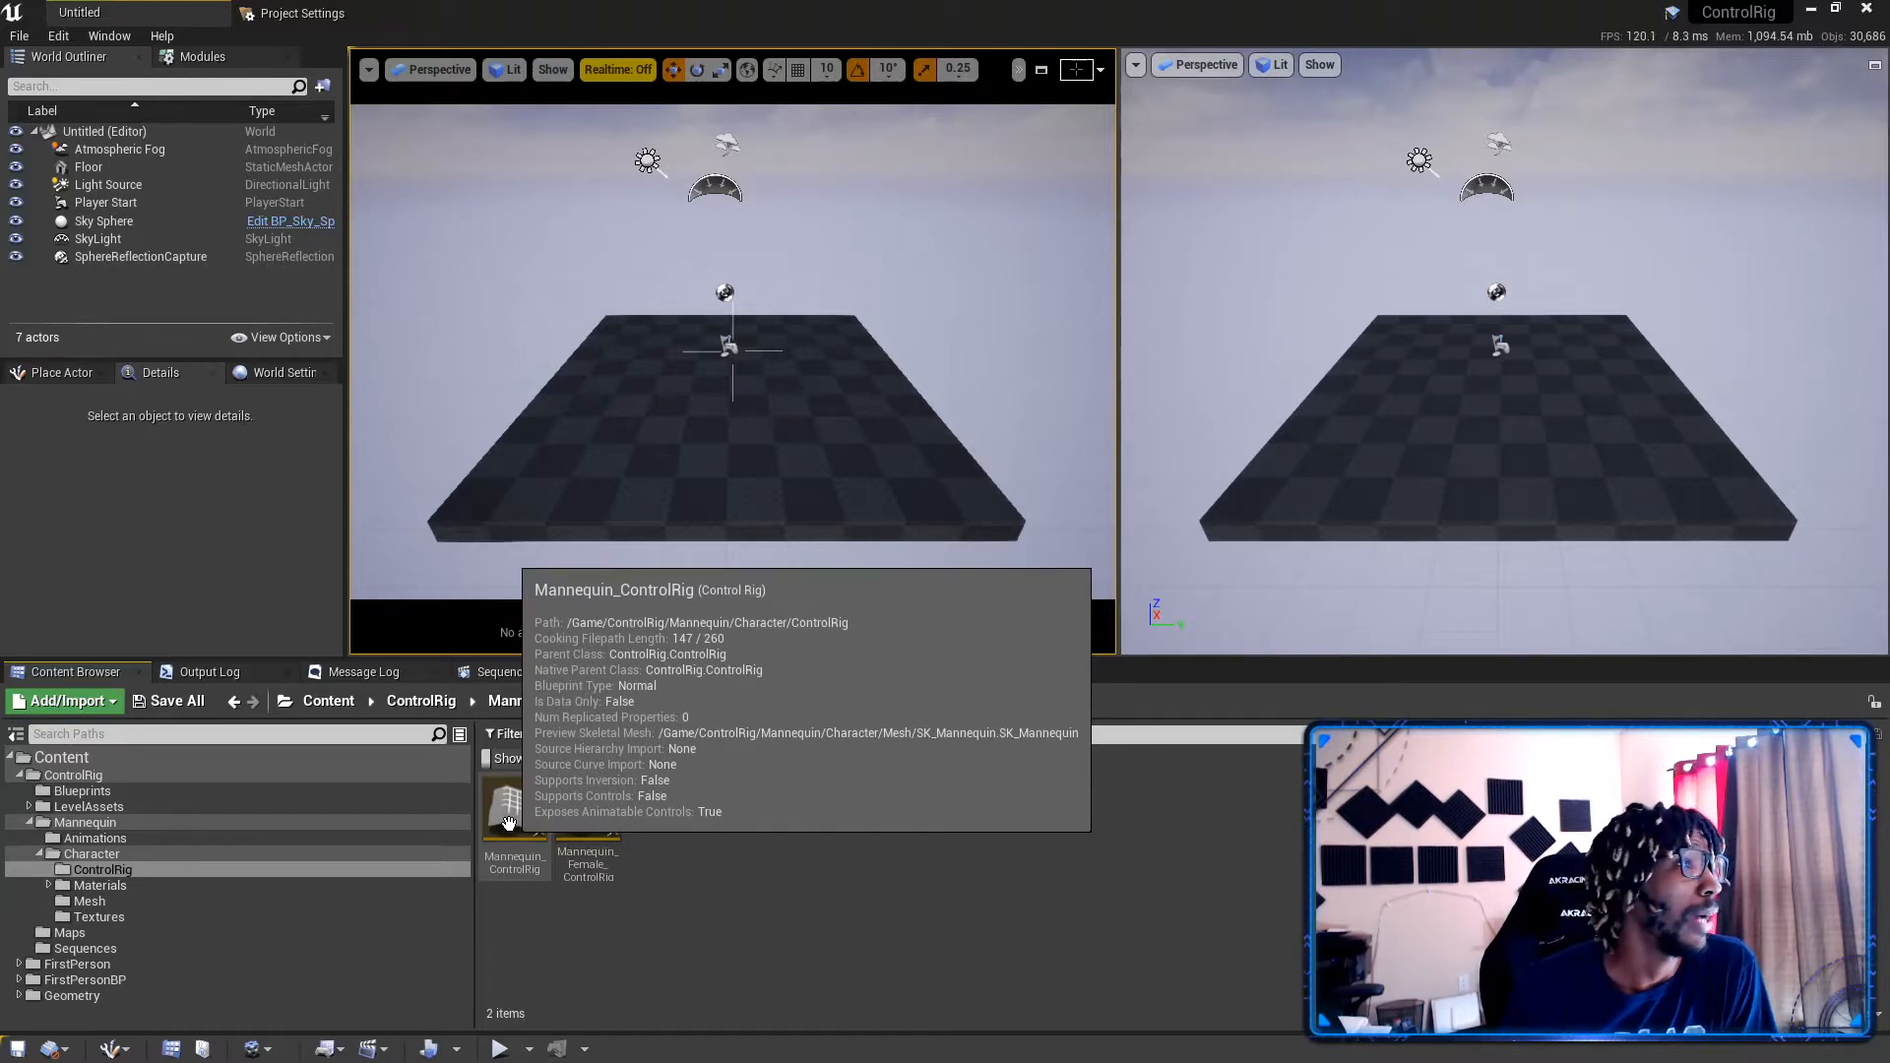
pyautogui.moveTo(509, 823); pyautogui.dragTo(1438, 418)
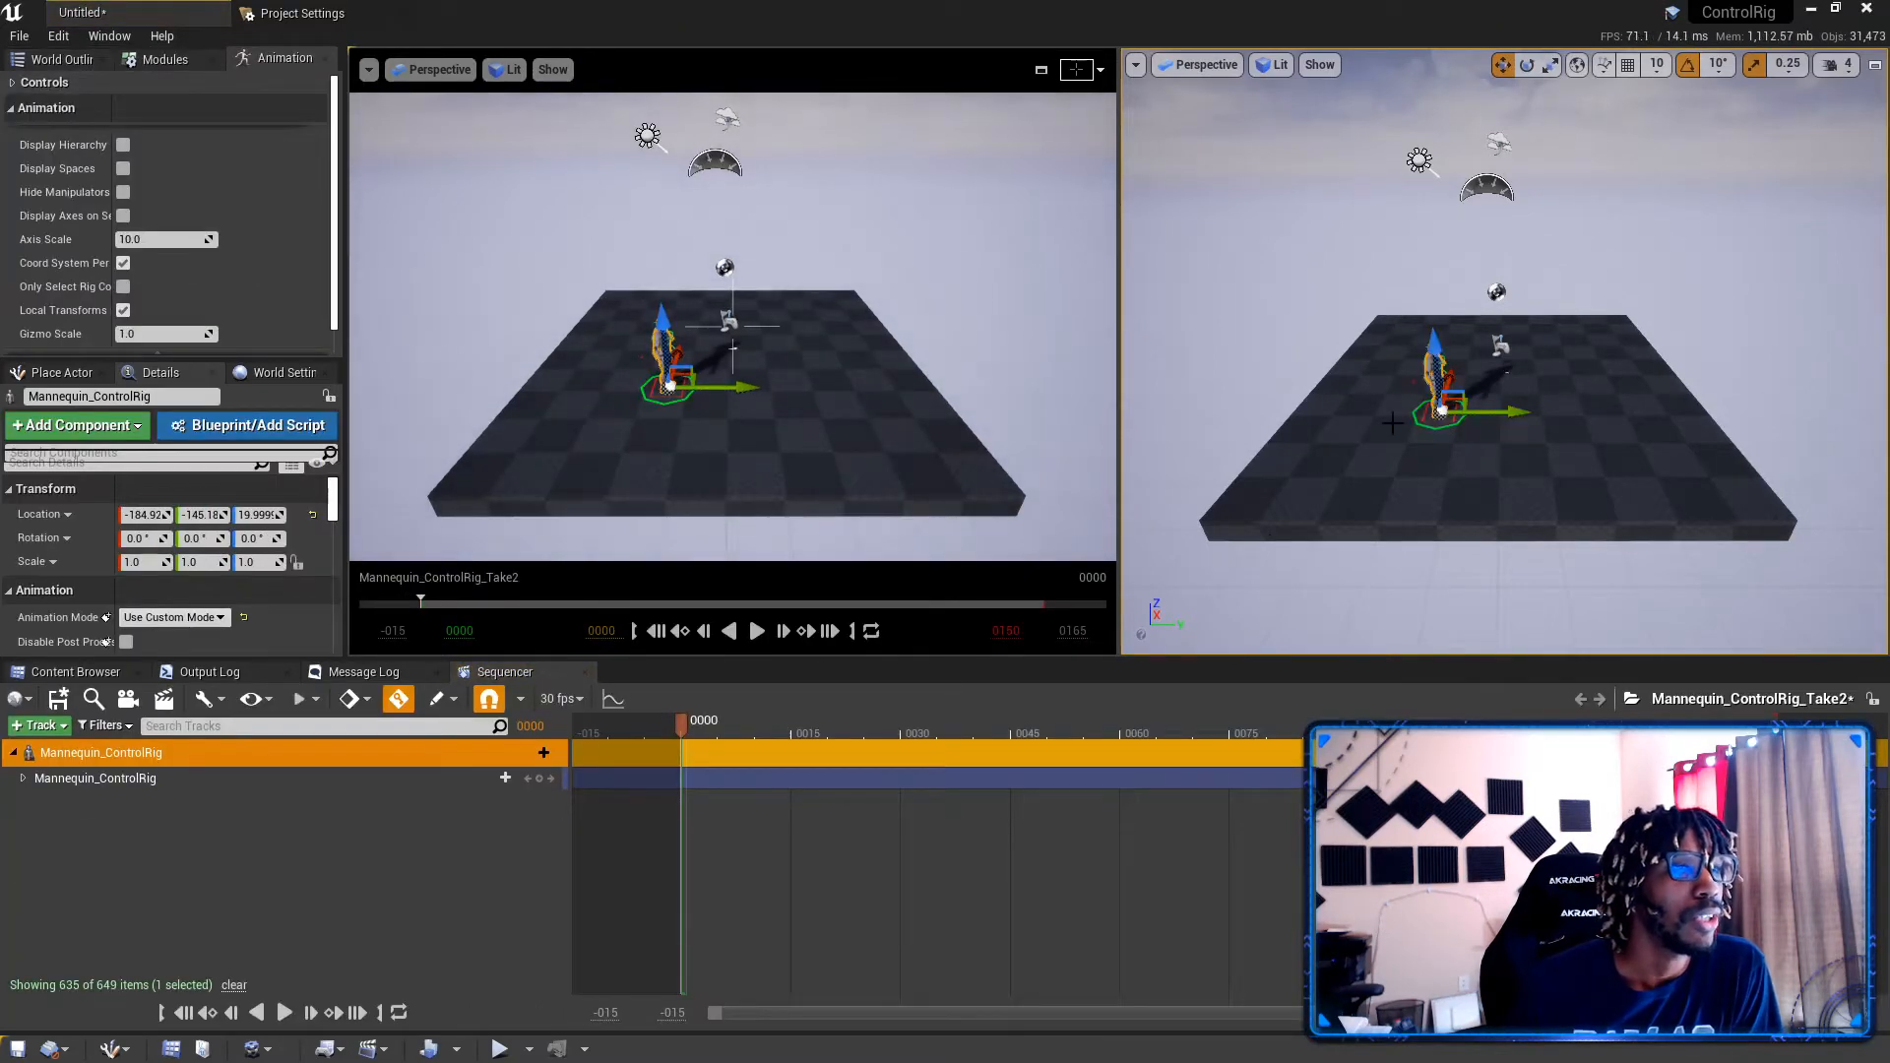
# Step: Bring back the project assets and the level's actor list, and give the selected rig's details more room
pyautogui.click(76, 672)
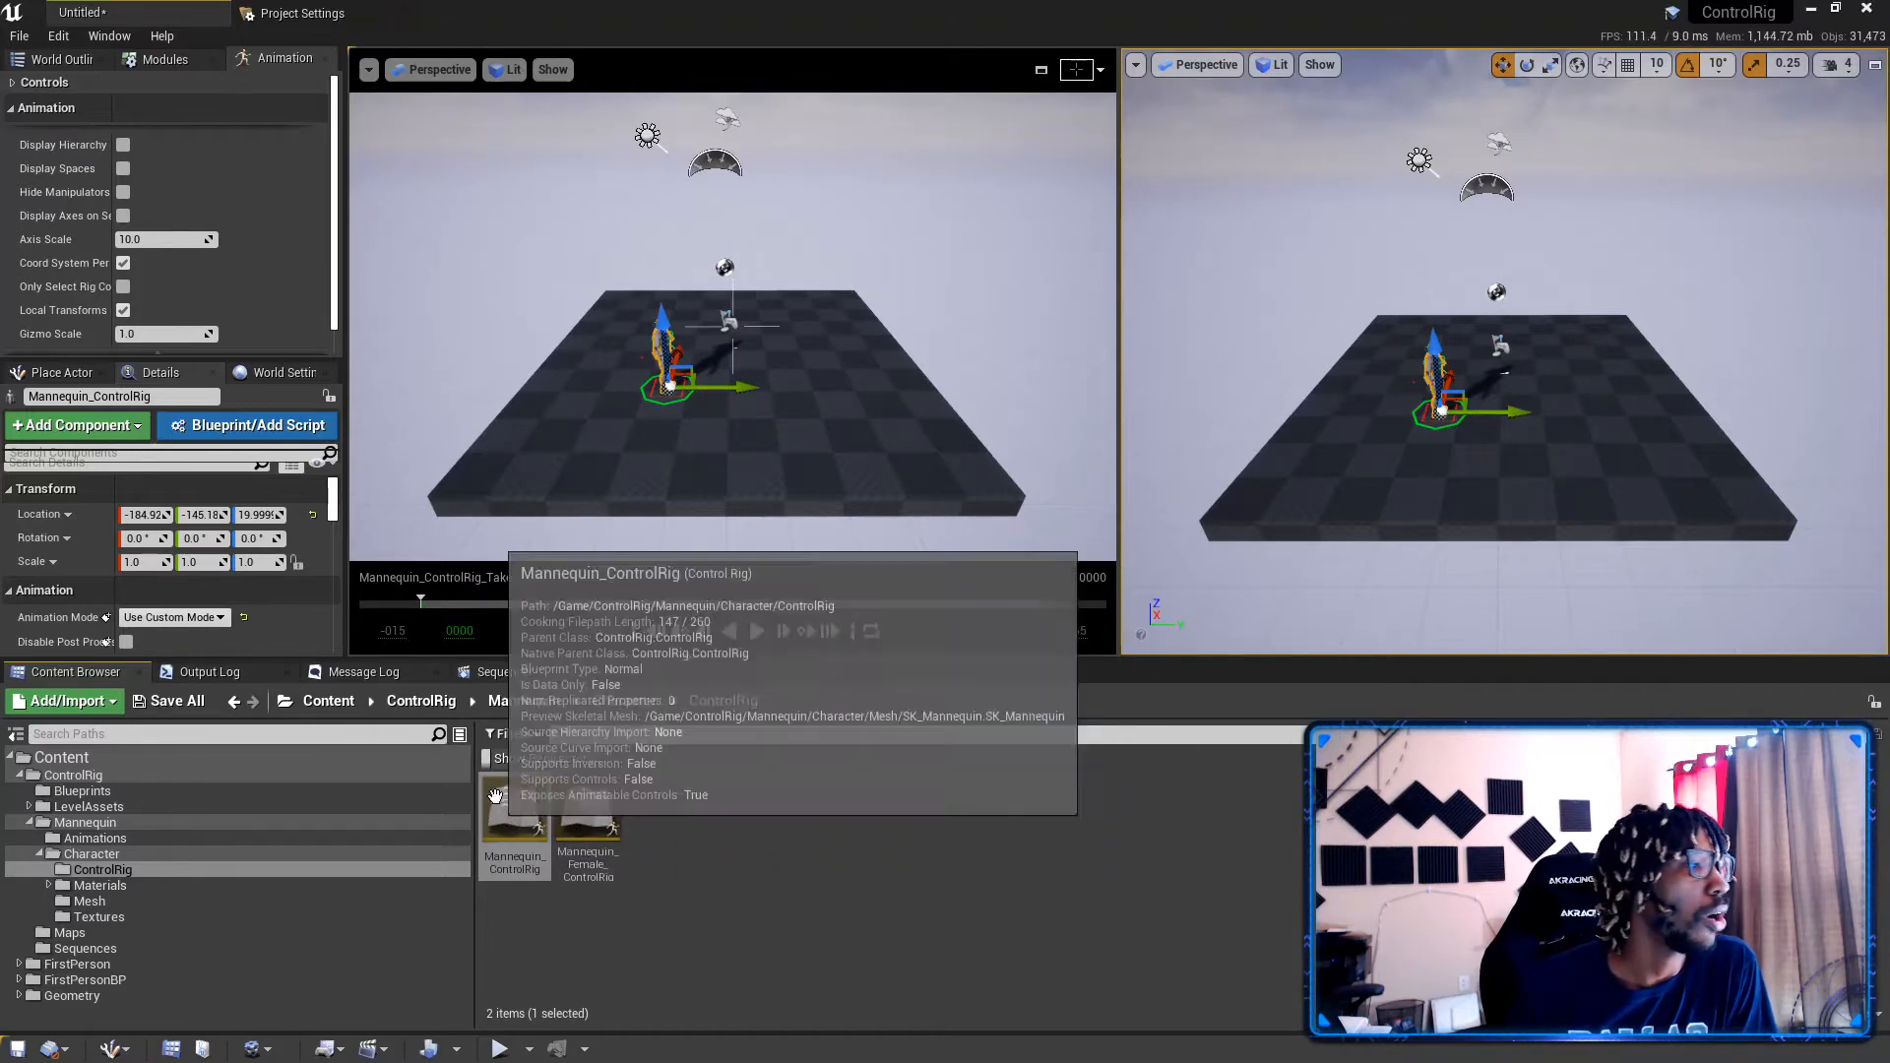
pyautogui.click(506, 673)
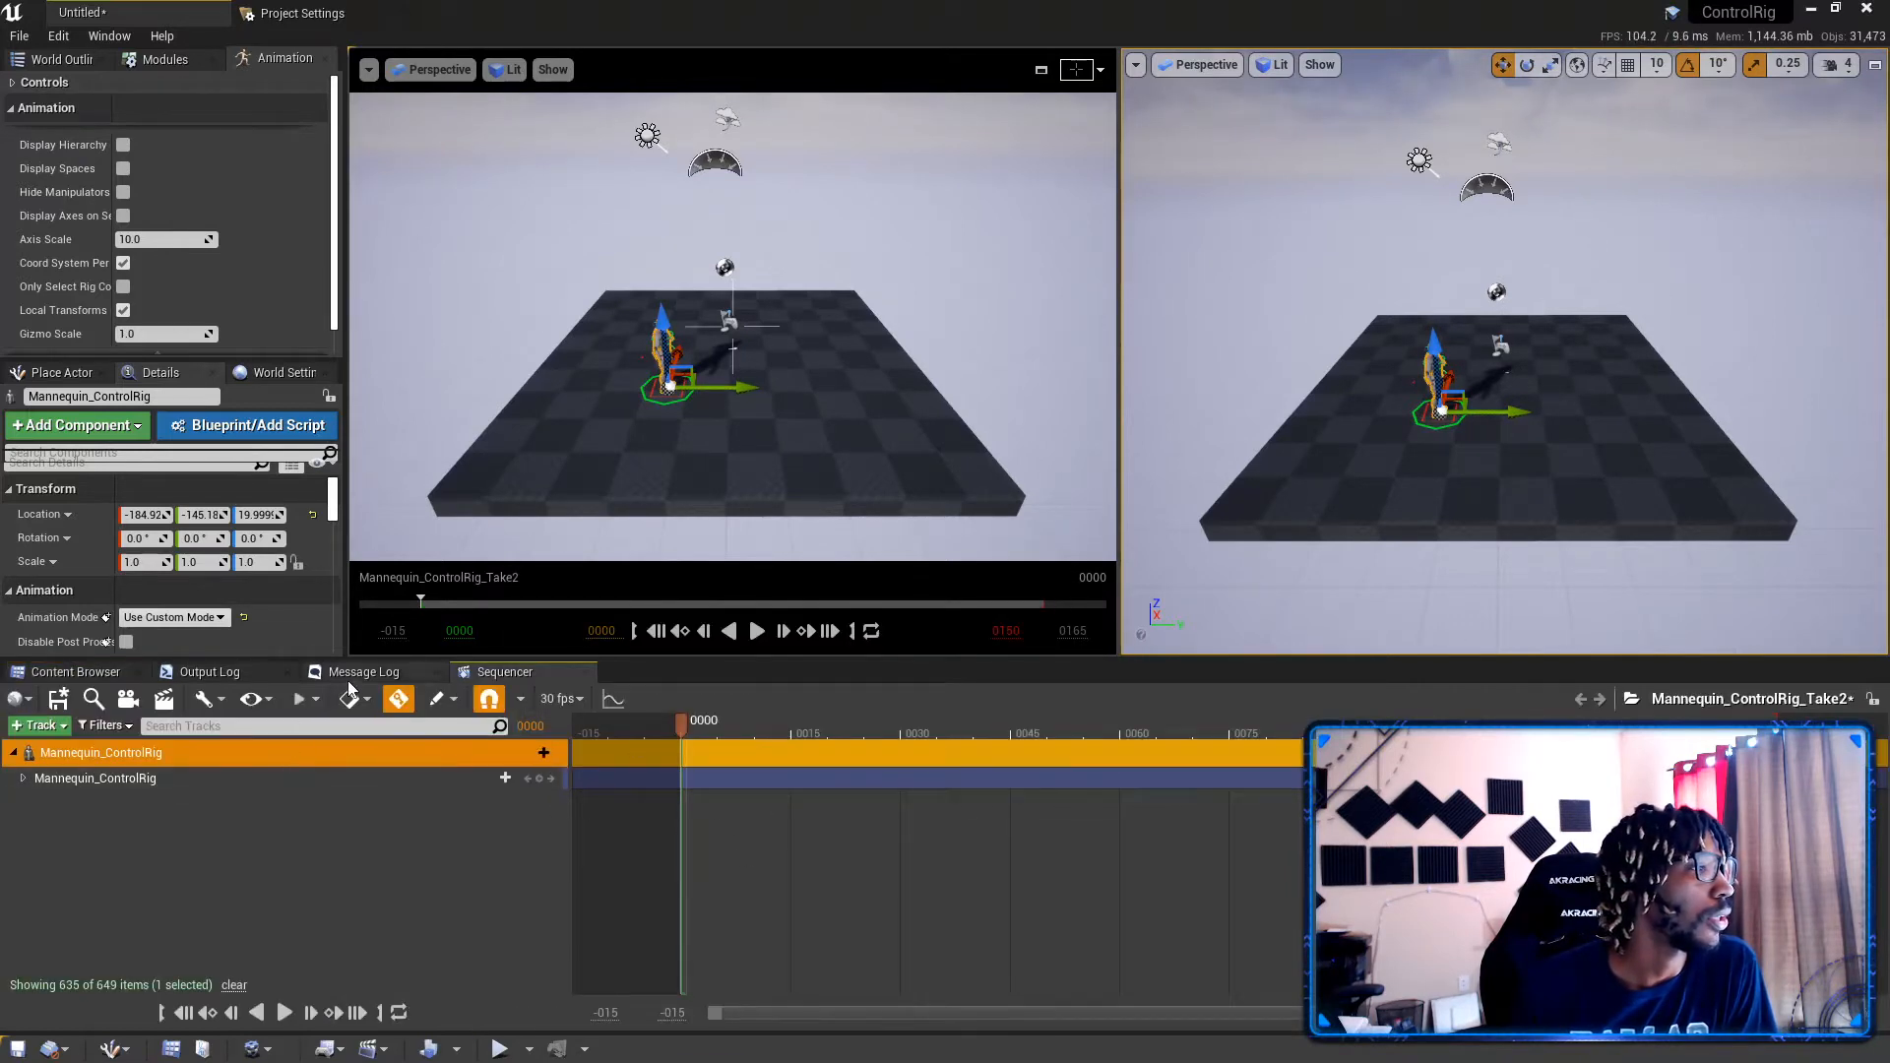
pyautogui.click(79, 672)
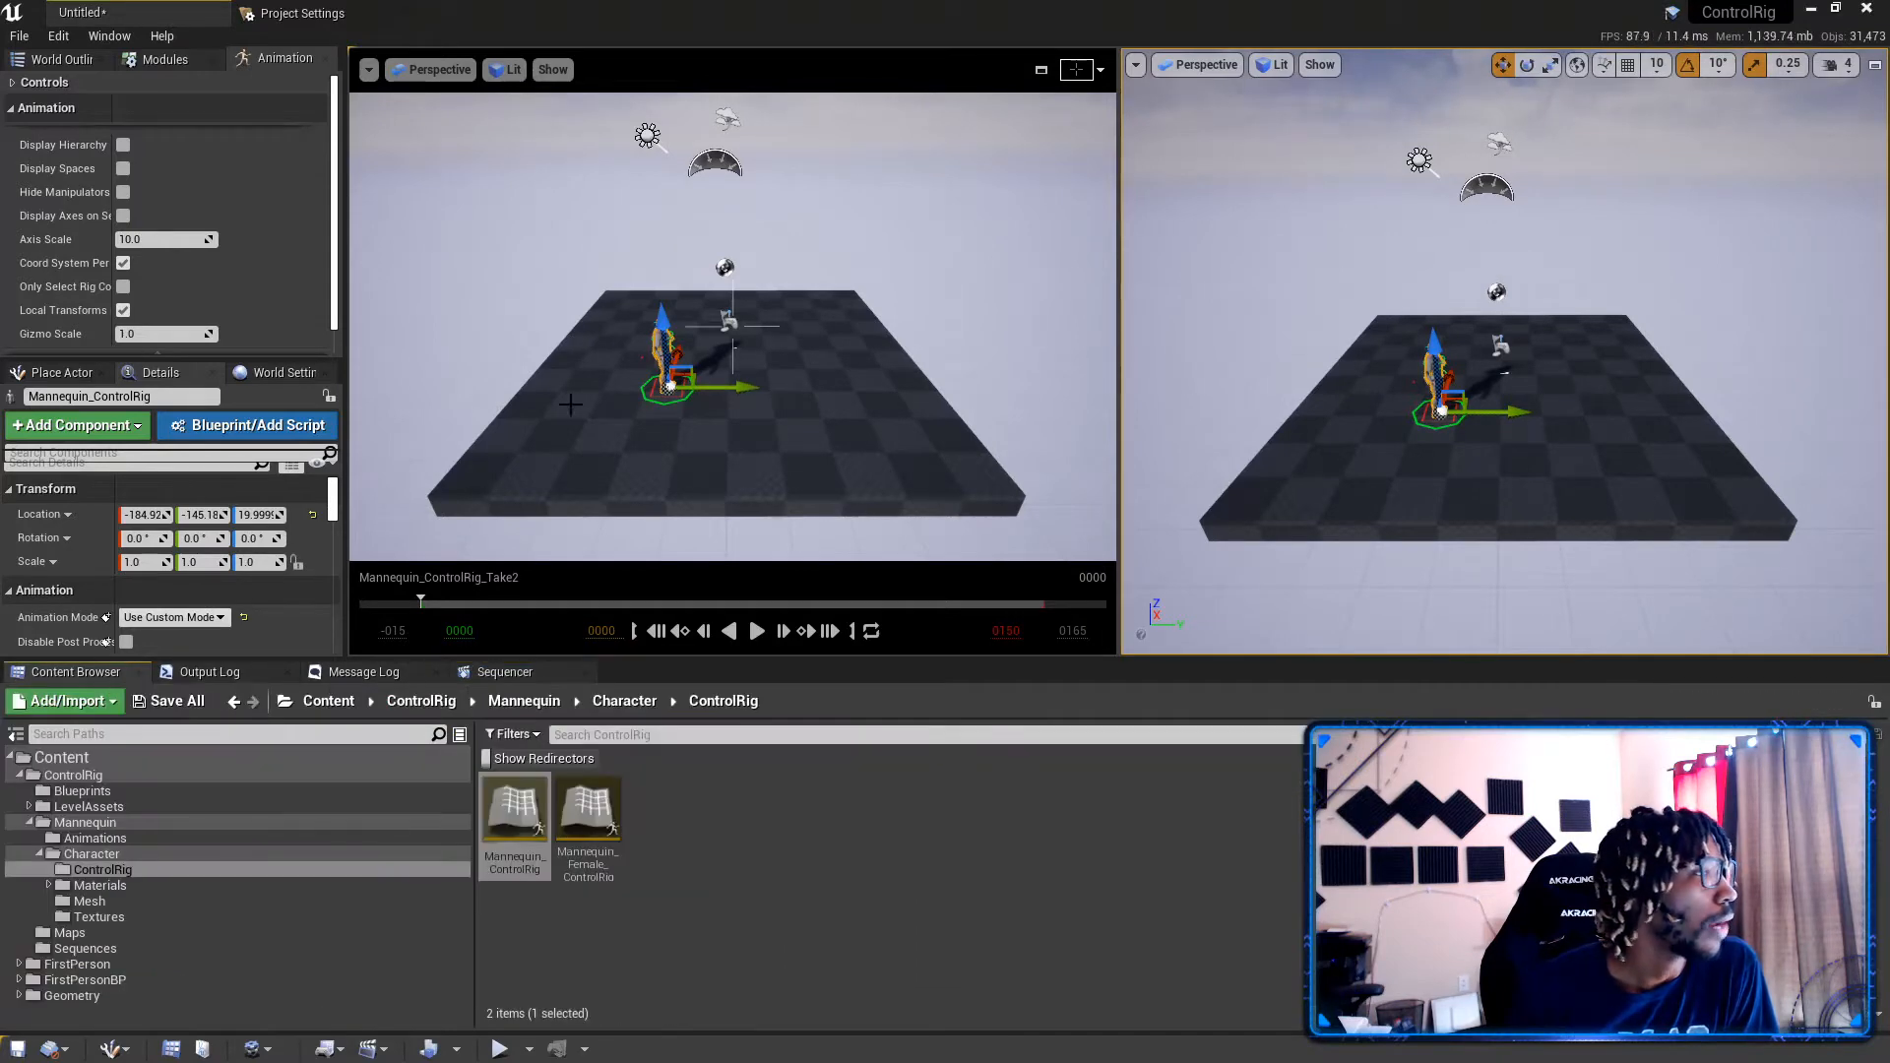
pyautogui.click(61, 60)
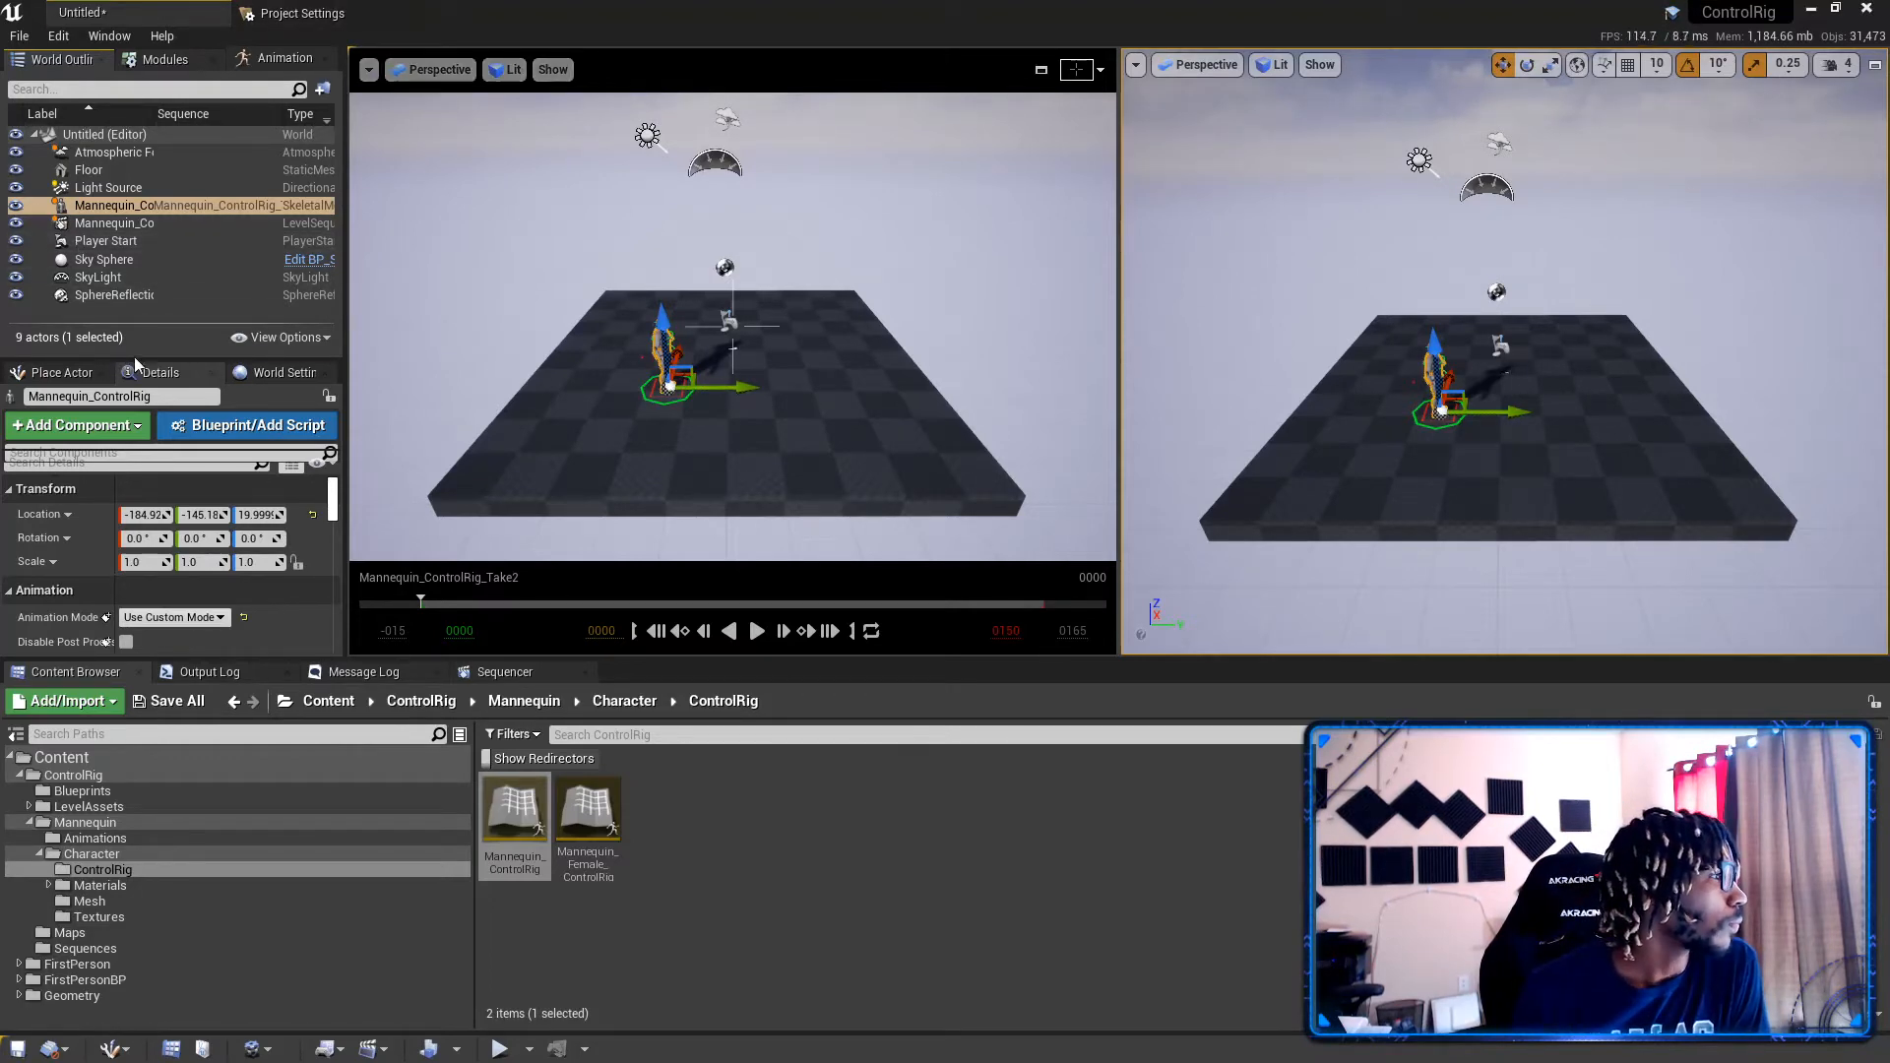
pyautogui.moveTo(133, 356); pyautogui.dragTo(148, 233)
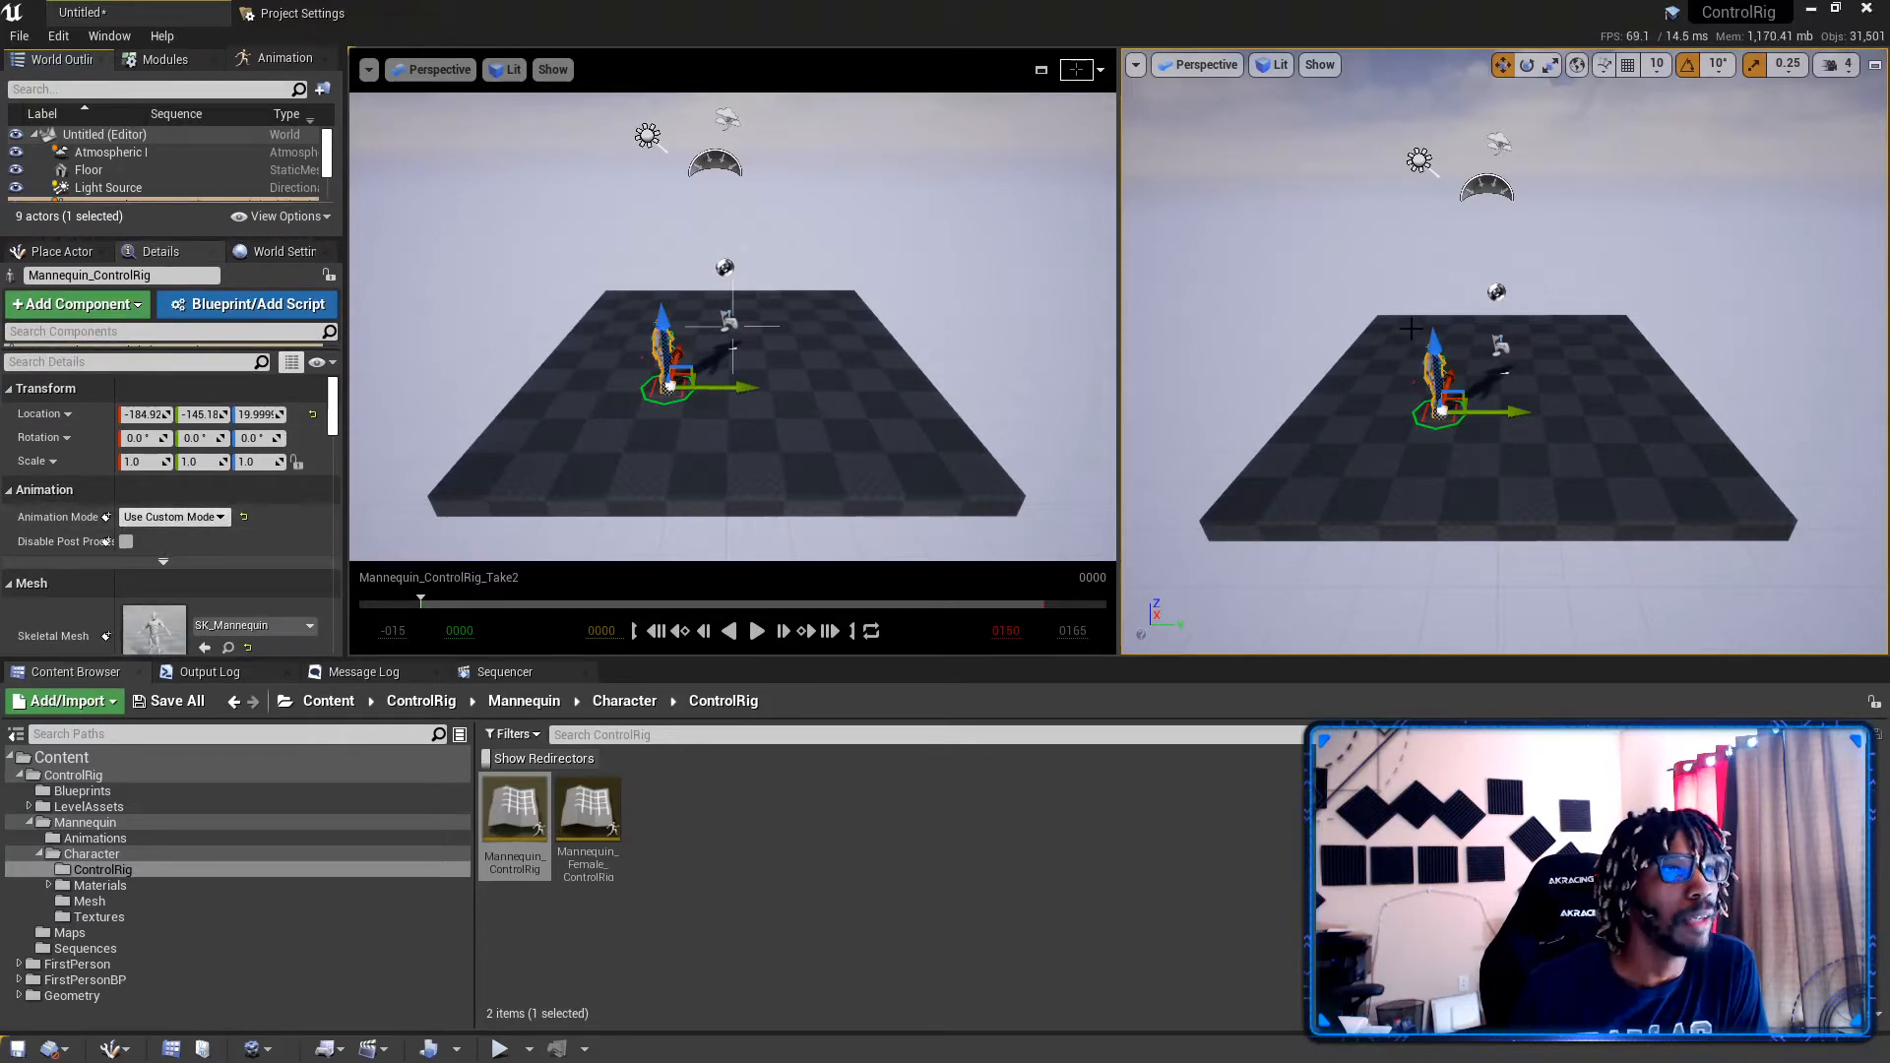
# Step: Examine the mannequin and its rig controls up close from the side and the front
pyautogui.scroll(4, 1455, 374)
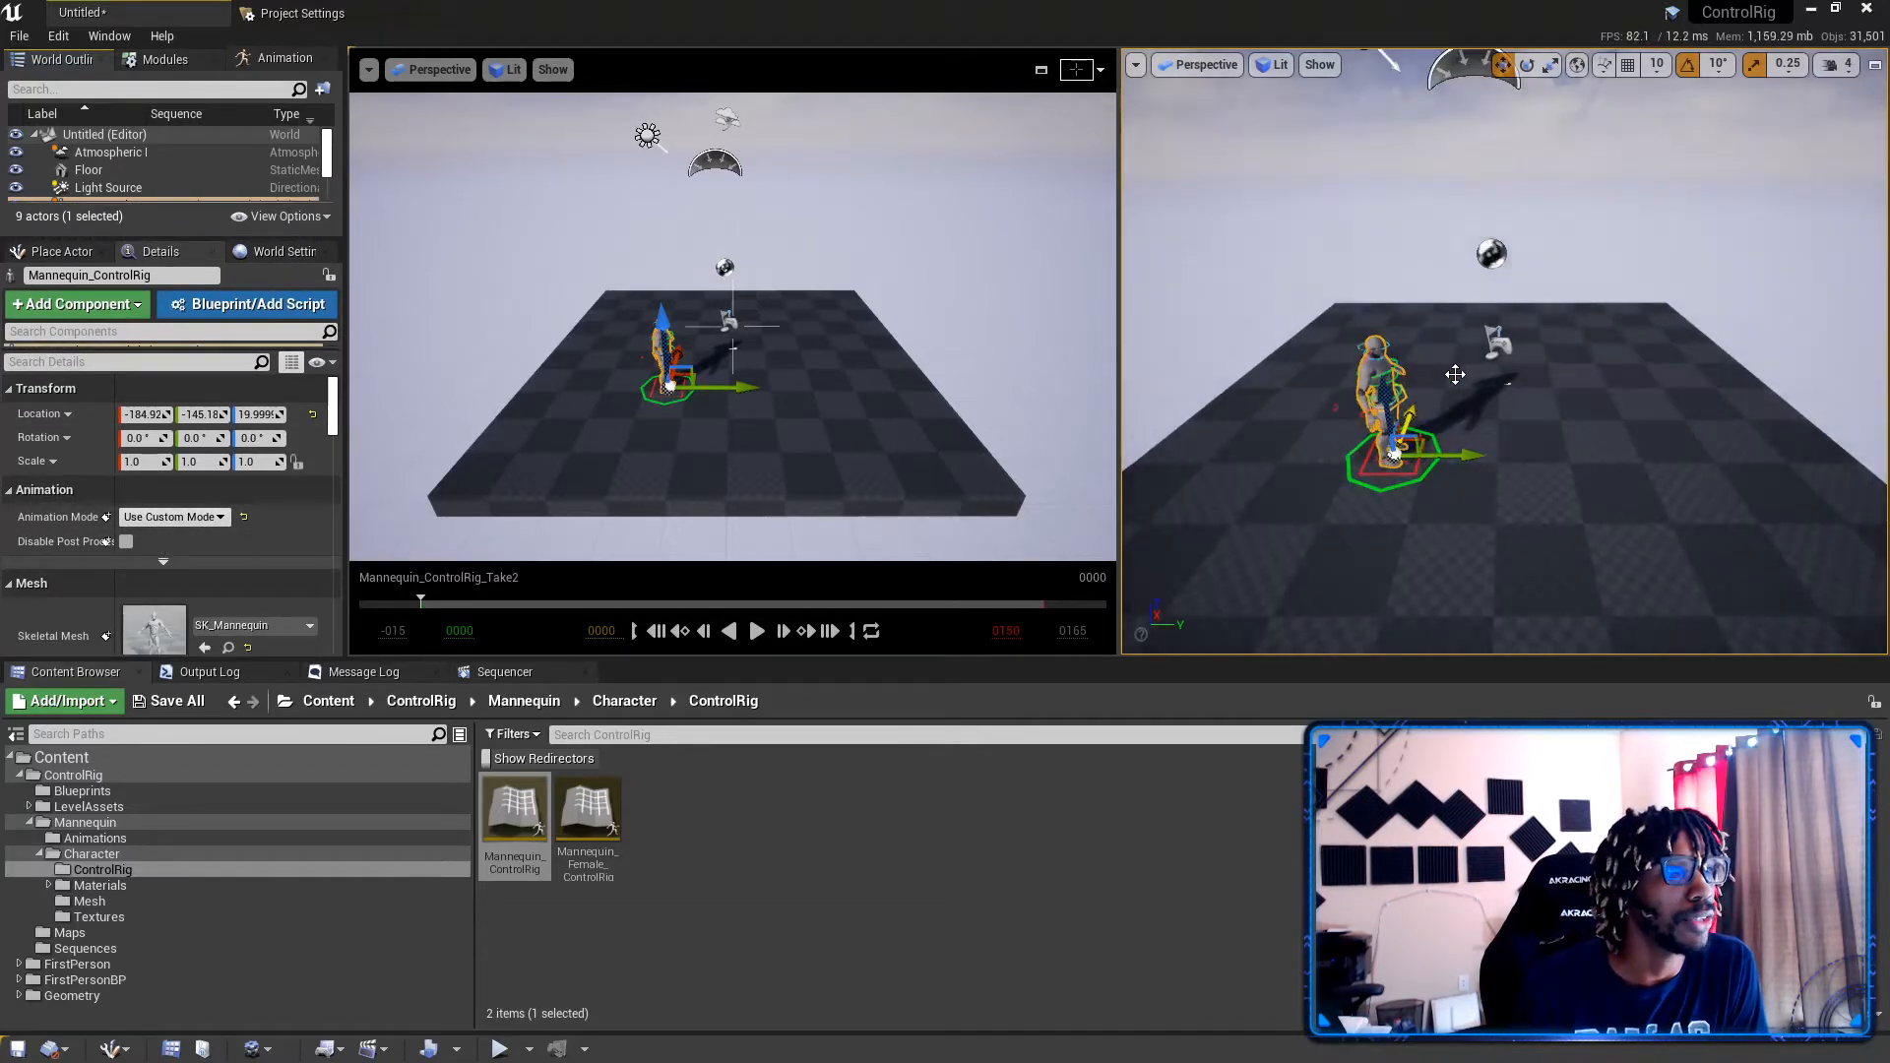
pyautogui.scroll(1, 1454, 374)
pyautogui.scroll(4, 1526, 355)
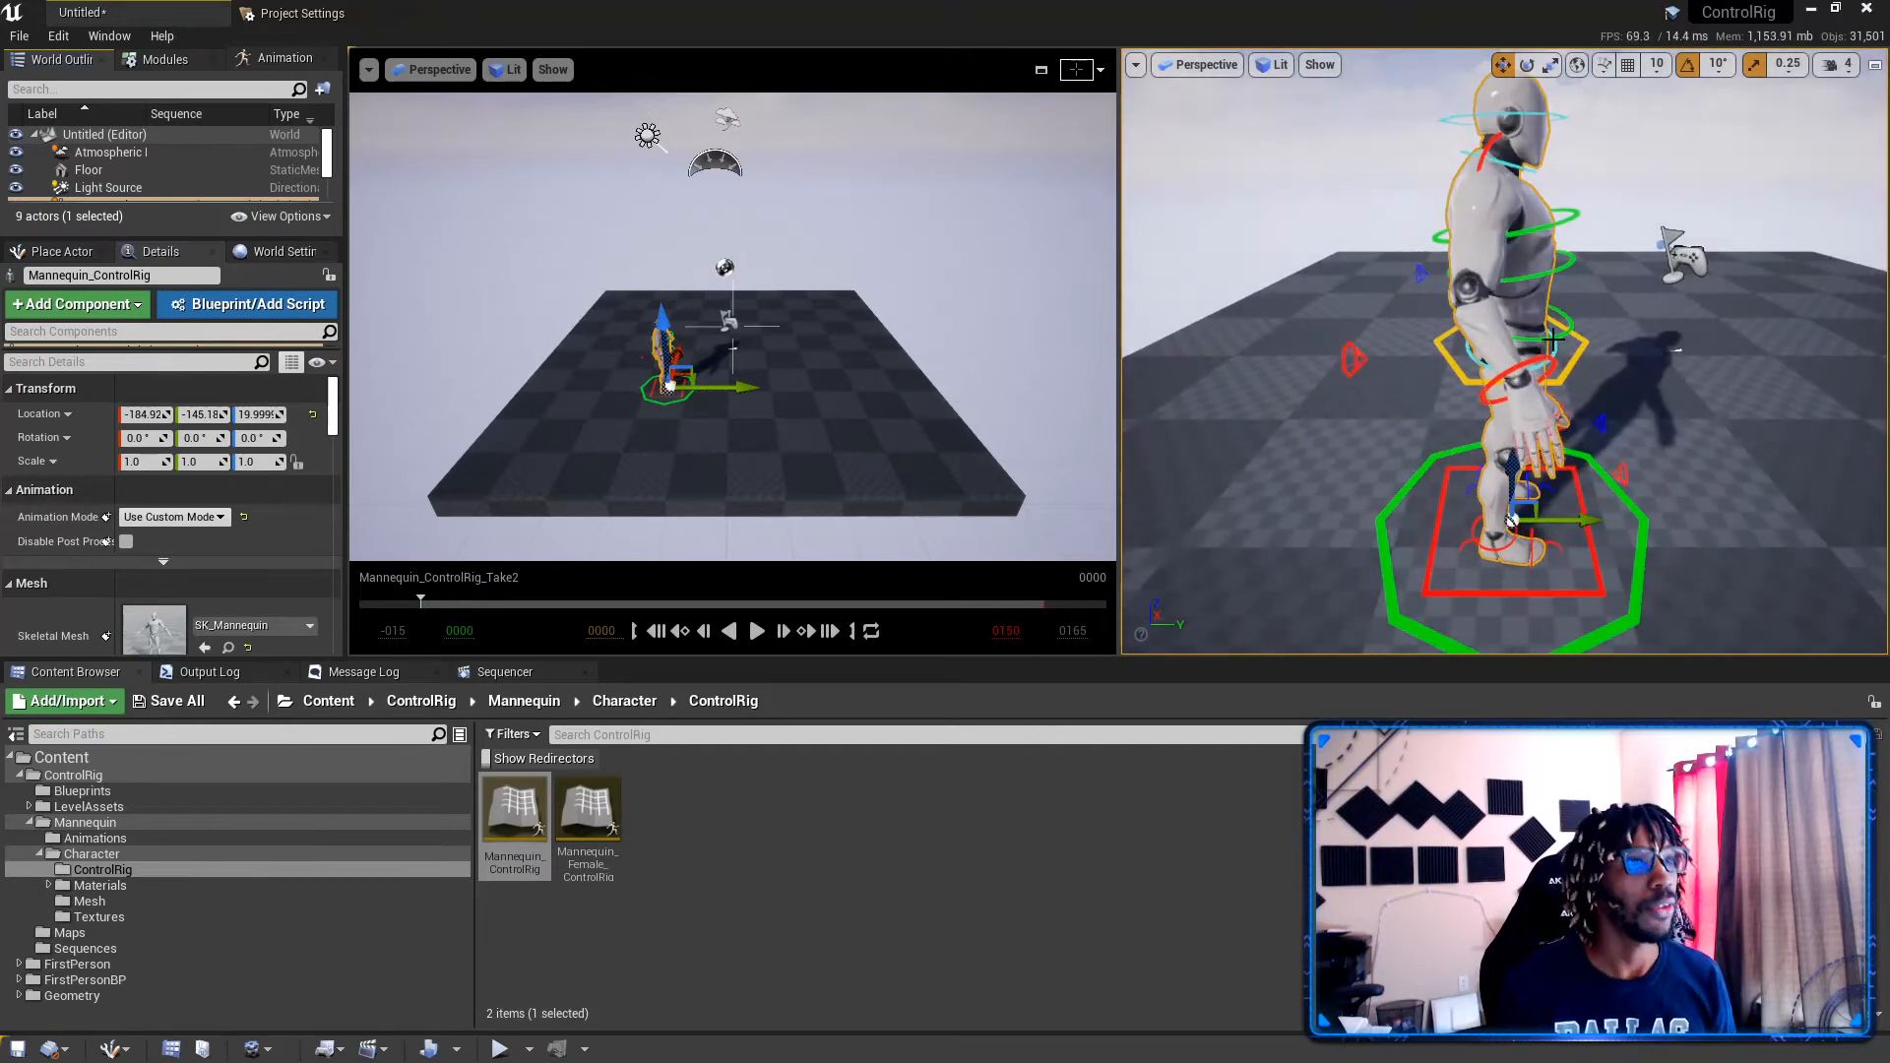
pyautogui.moveTo(1553, 339)
pyautogui.mouseDown(button='right')
pyautogui.moveTo(1486, 369)
pyautogui.moveTo(1535, 349)
pyautogui.moveTo(1580, 362)
pyautogui.mouseUp(button='right')
pyautogui.press('s')
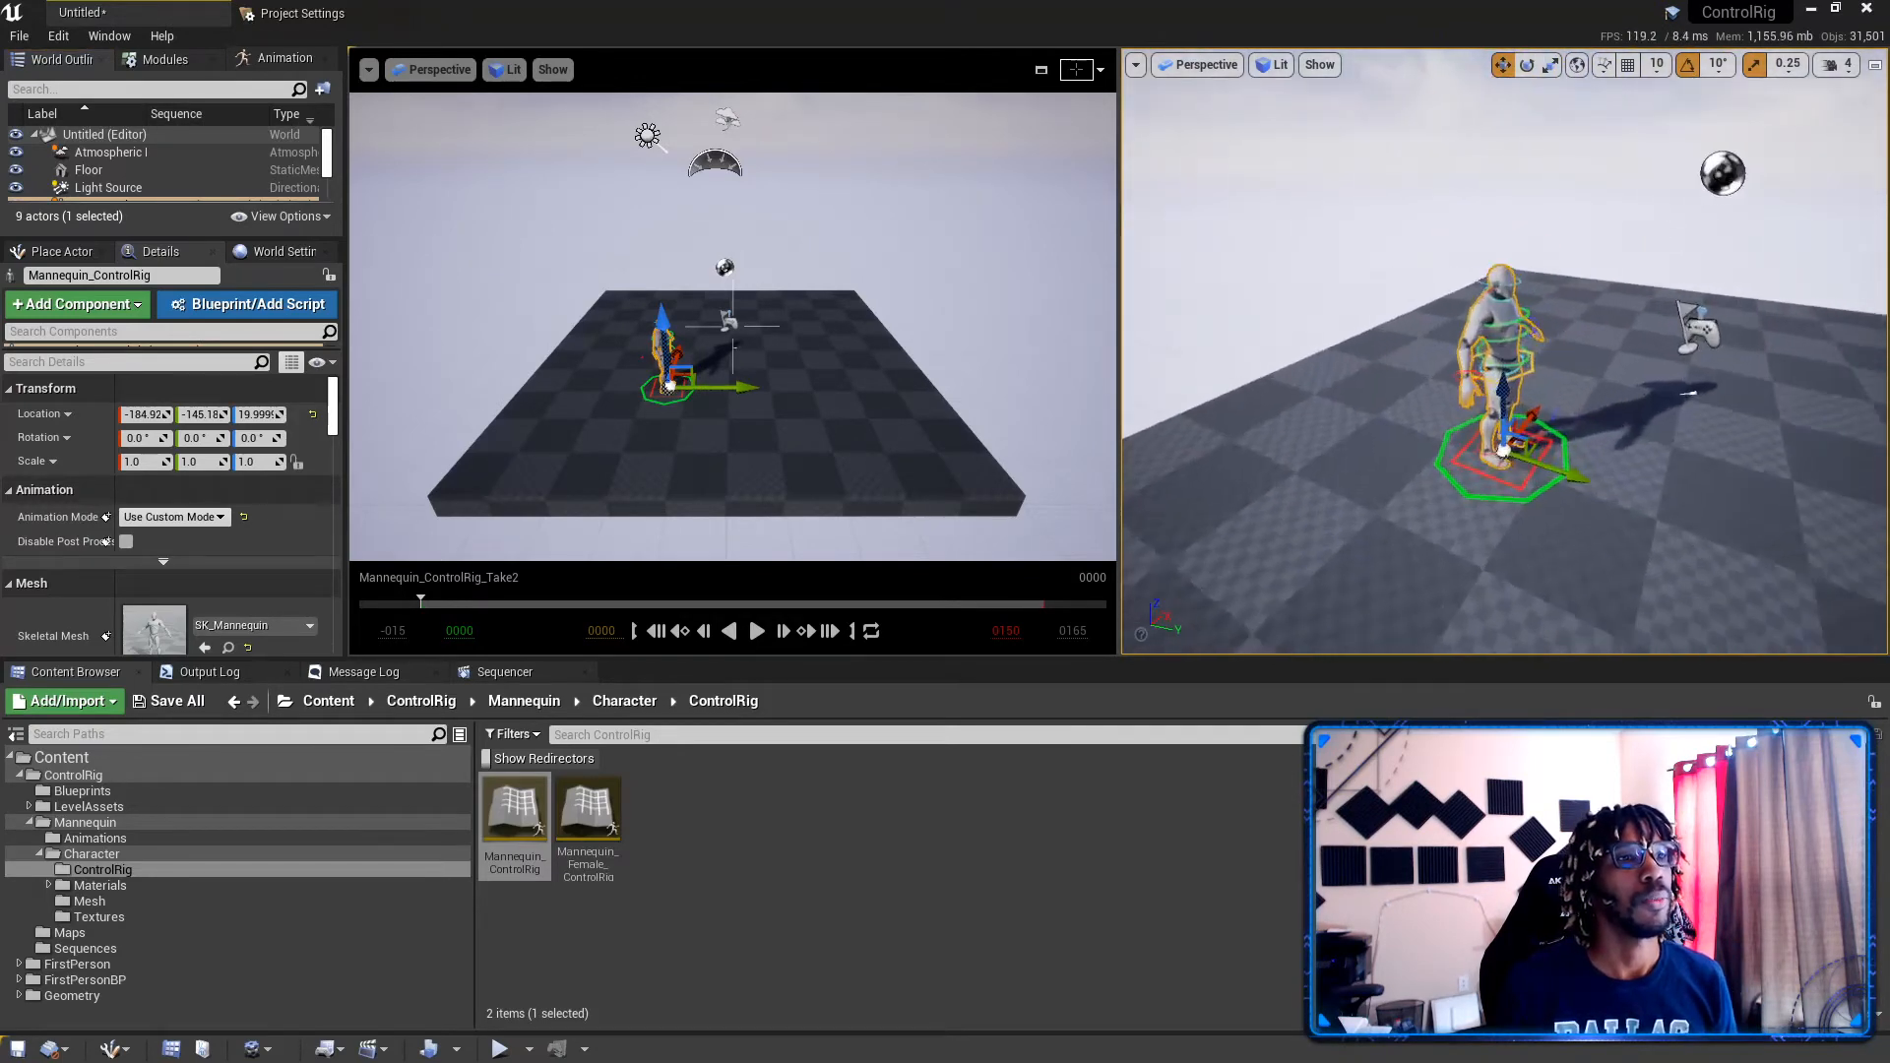
pyautogui.press('w')
pyautogui.moveTo(1695, 325); pyautogui.dragTo(1544, 328, button='right')
pyautogui.press('s')
pyautogui.press('w')
pyautogui.press('d')
pyautogui.moveTo(1422, 211); pyautogui.dragTo(1339, 210, button='right')
pyautogui.press('d')
pyautogui.moveTo(1455, 249); pyautogui.dragTo(1496, 249, button='right')
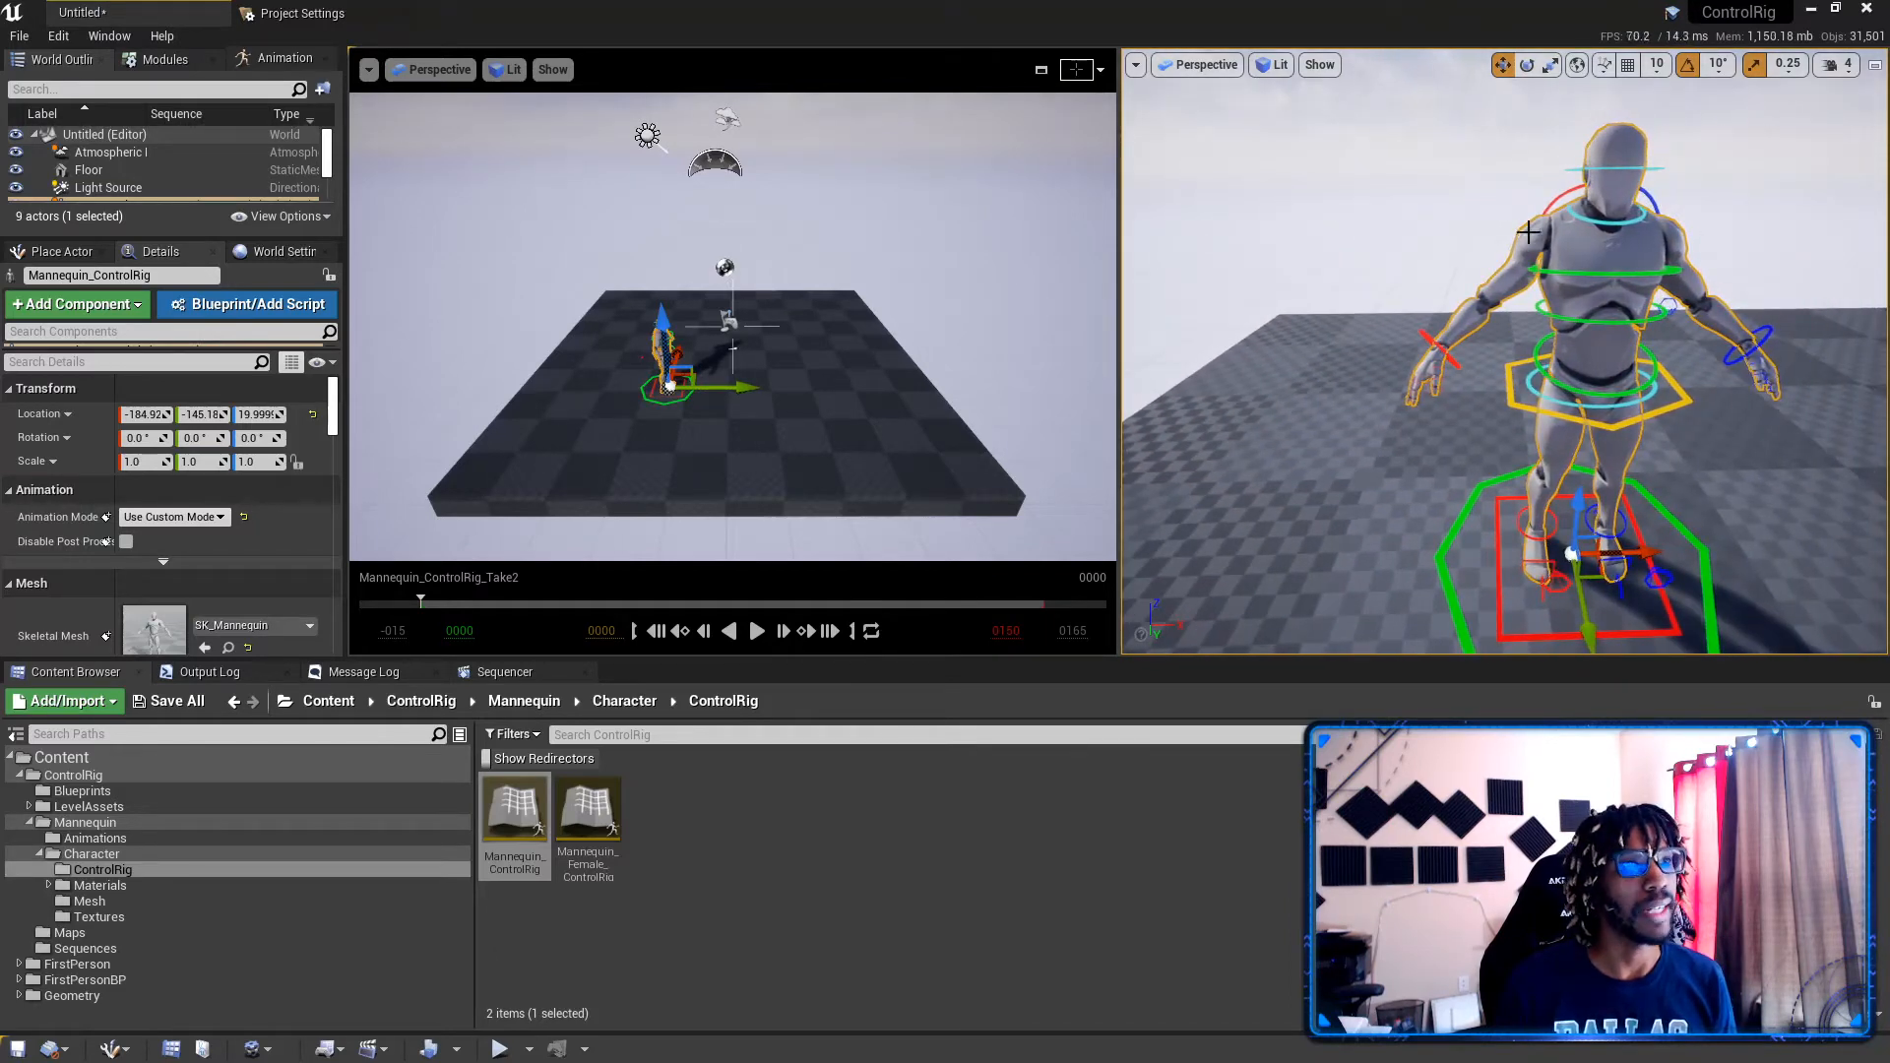
pyautogui.press('a')
pyautogui.moveTo(1560, 379); pyautogui.dragTo(1693, 379, button='right')
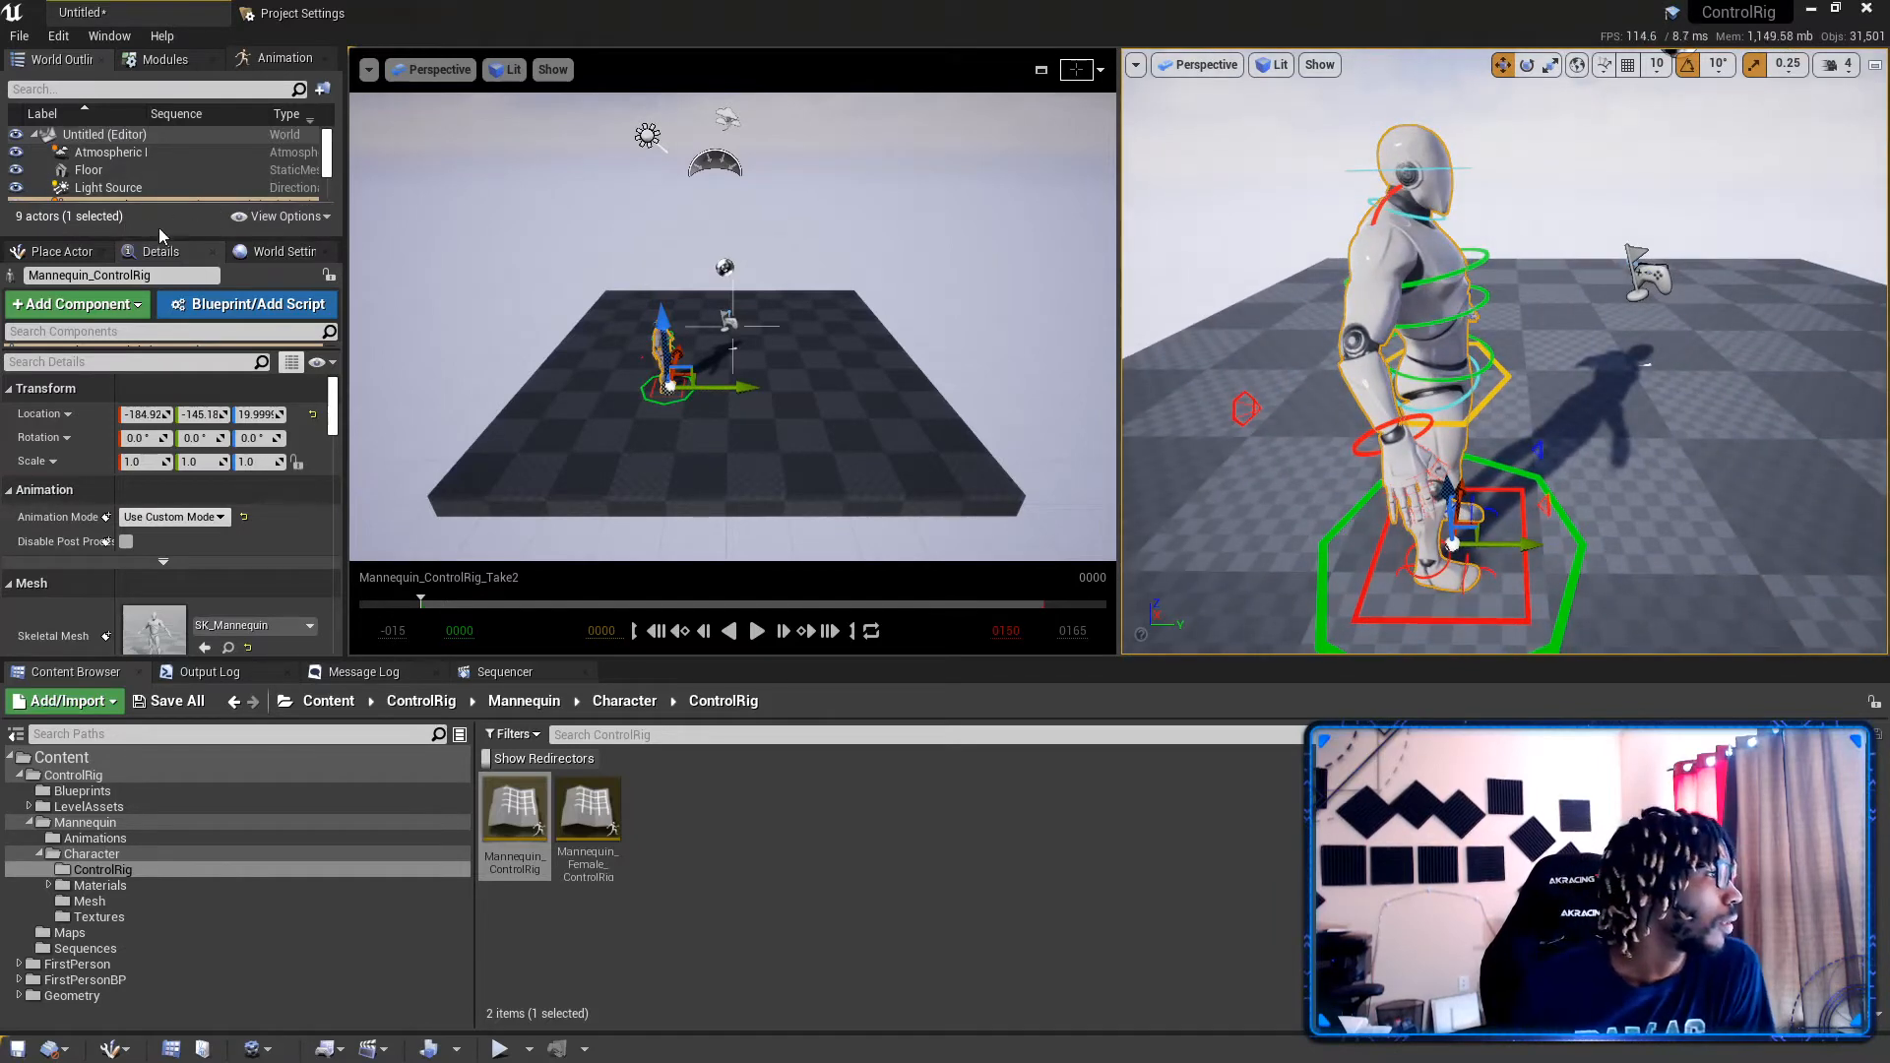
# Step: Search the placeable actors for "camer" and place a standard Camera actor behind the mannequin
pyautogui.moveTo(159, 239); pyautogui.dragTo(181, 250)
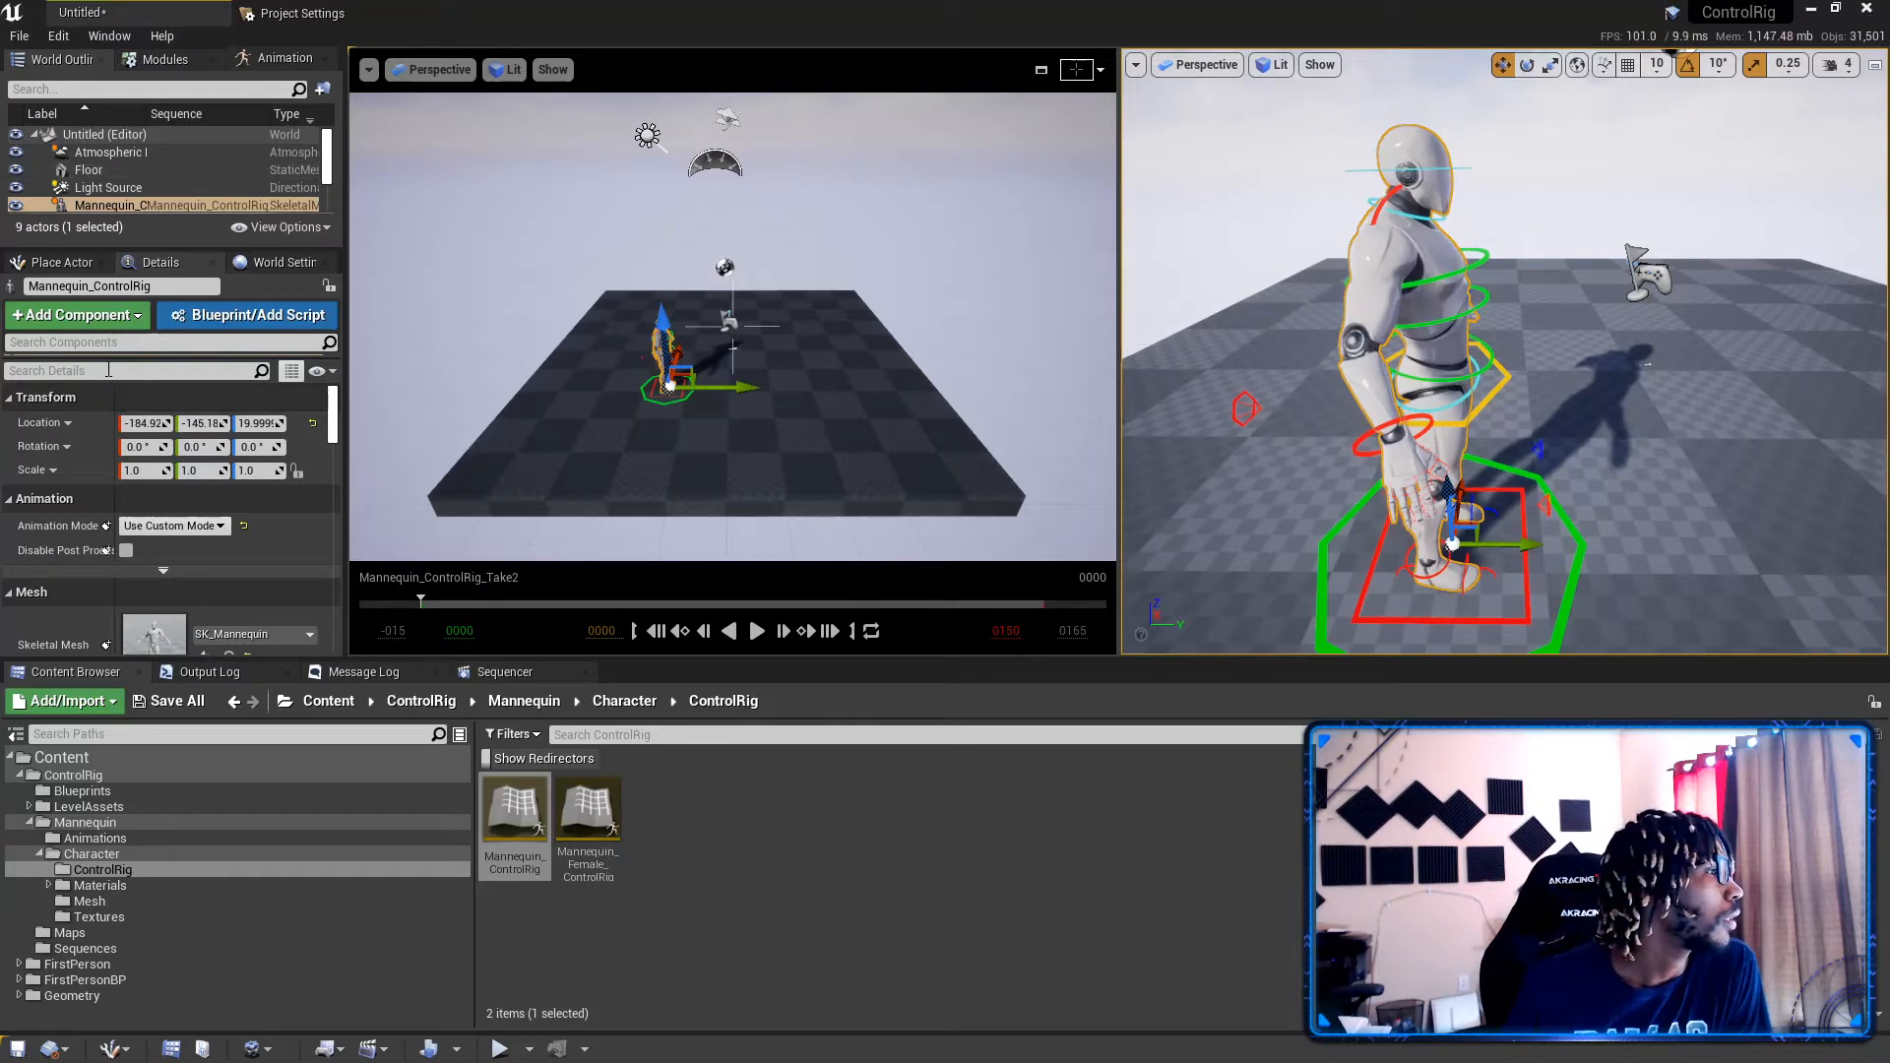
pyautogui.click(61, 261)
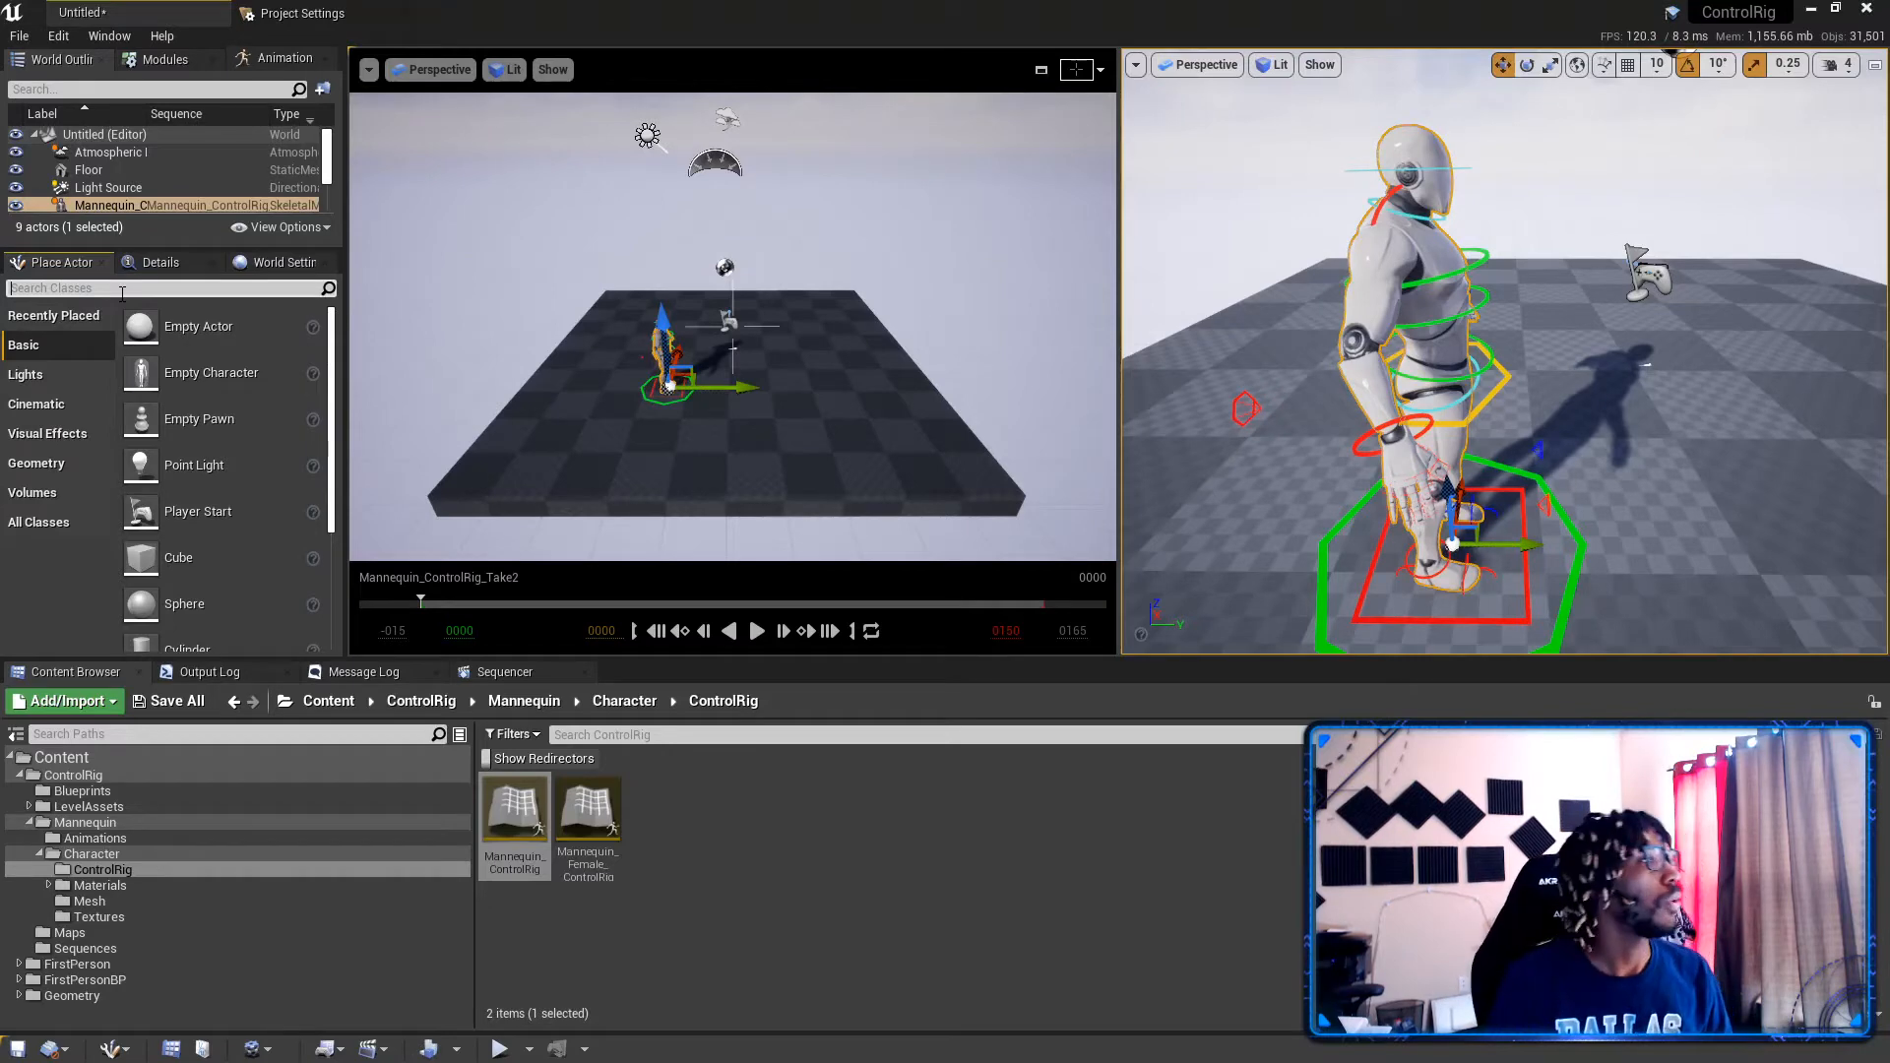
pyautogui.write('camer')
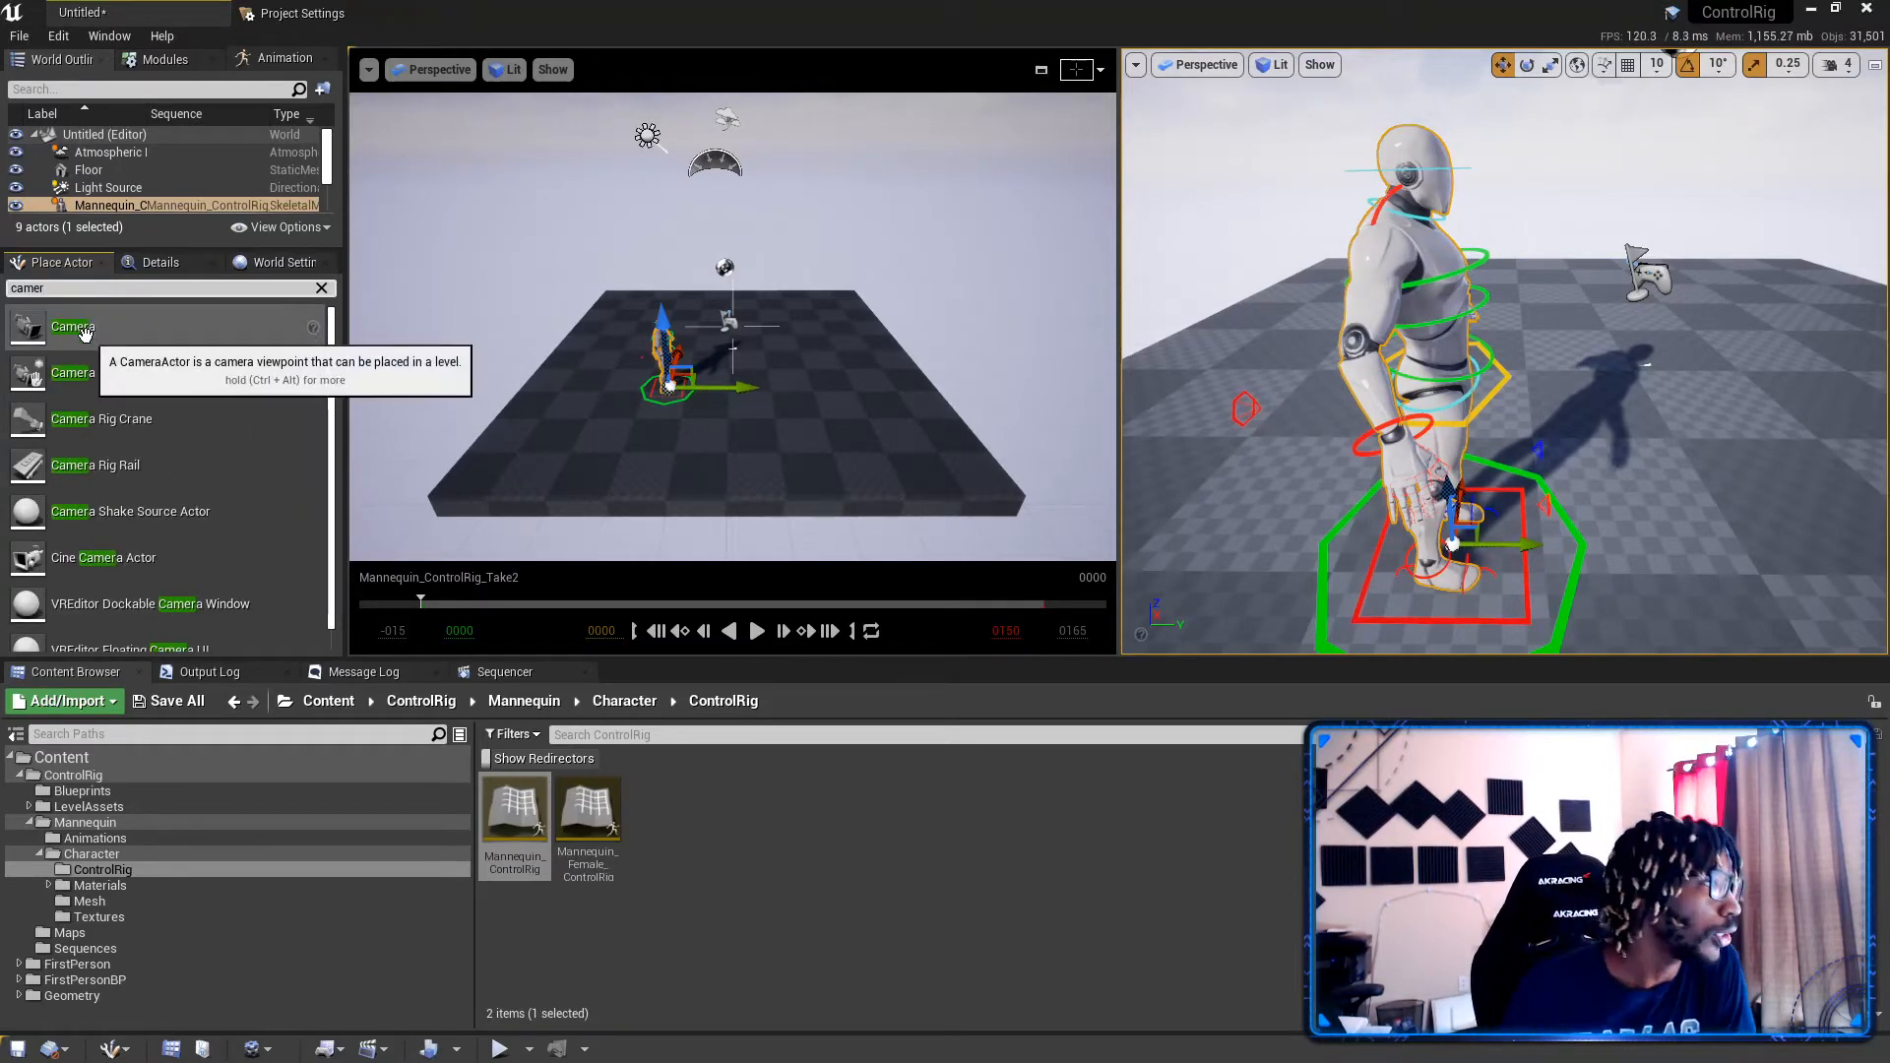
pyautogui.scroll(-1, 99, 472)
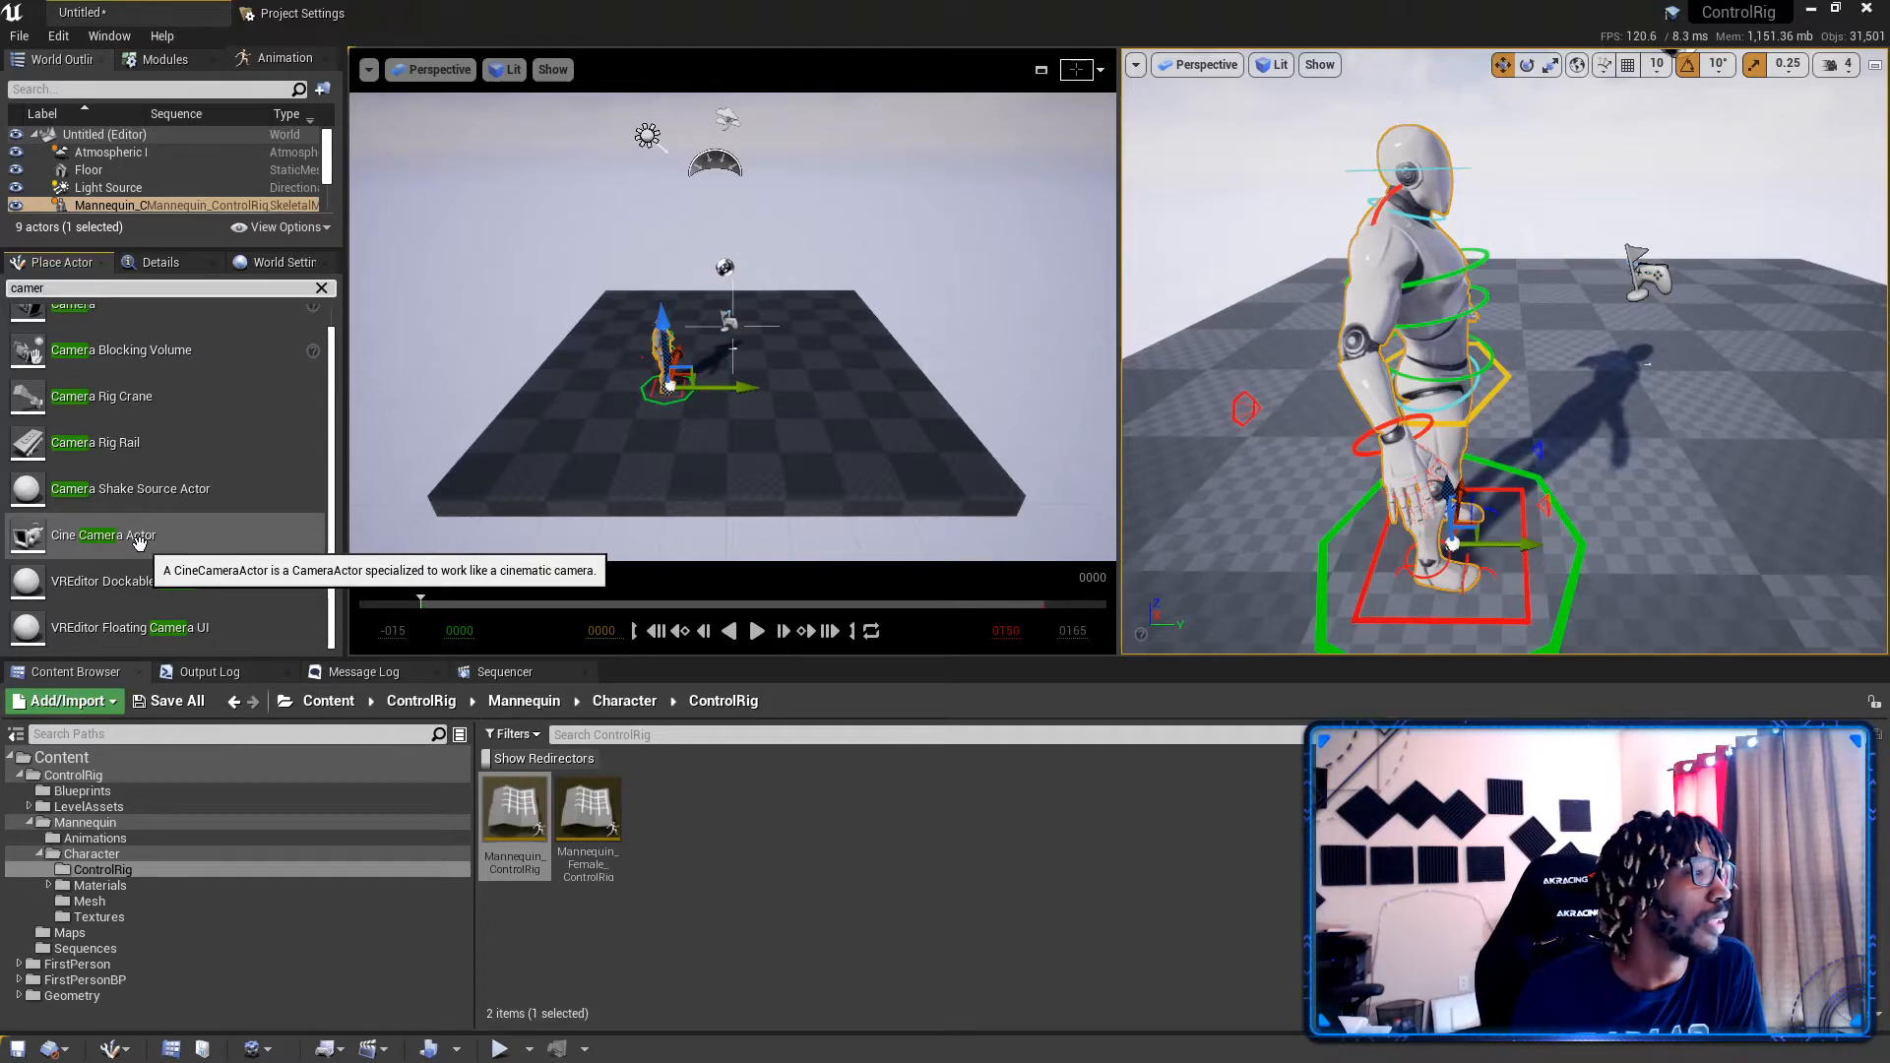
pyautogui.scroll(1, 136, 543)
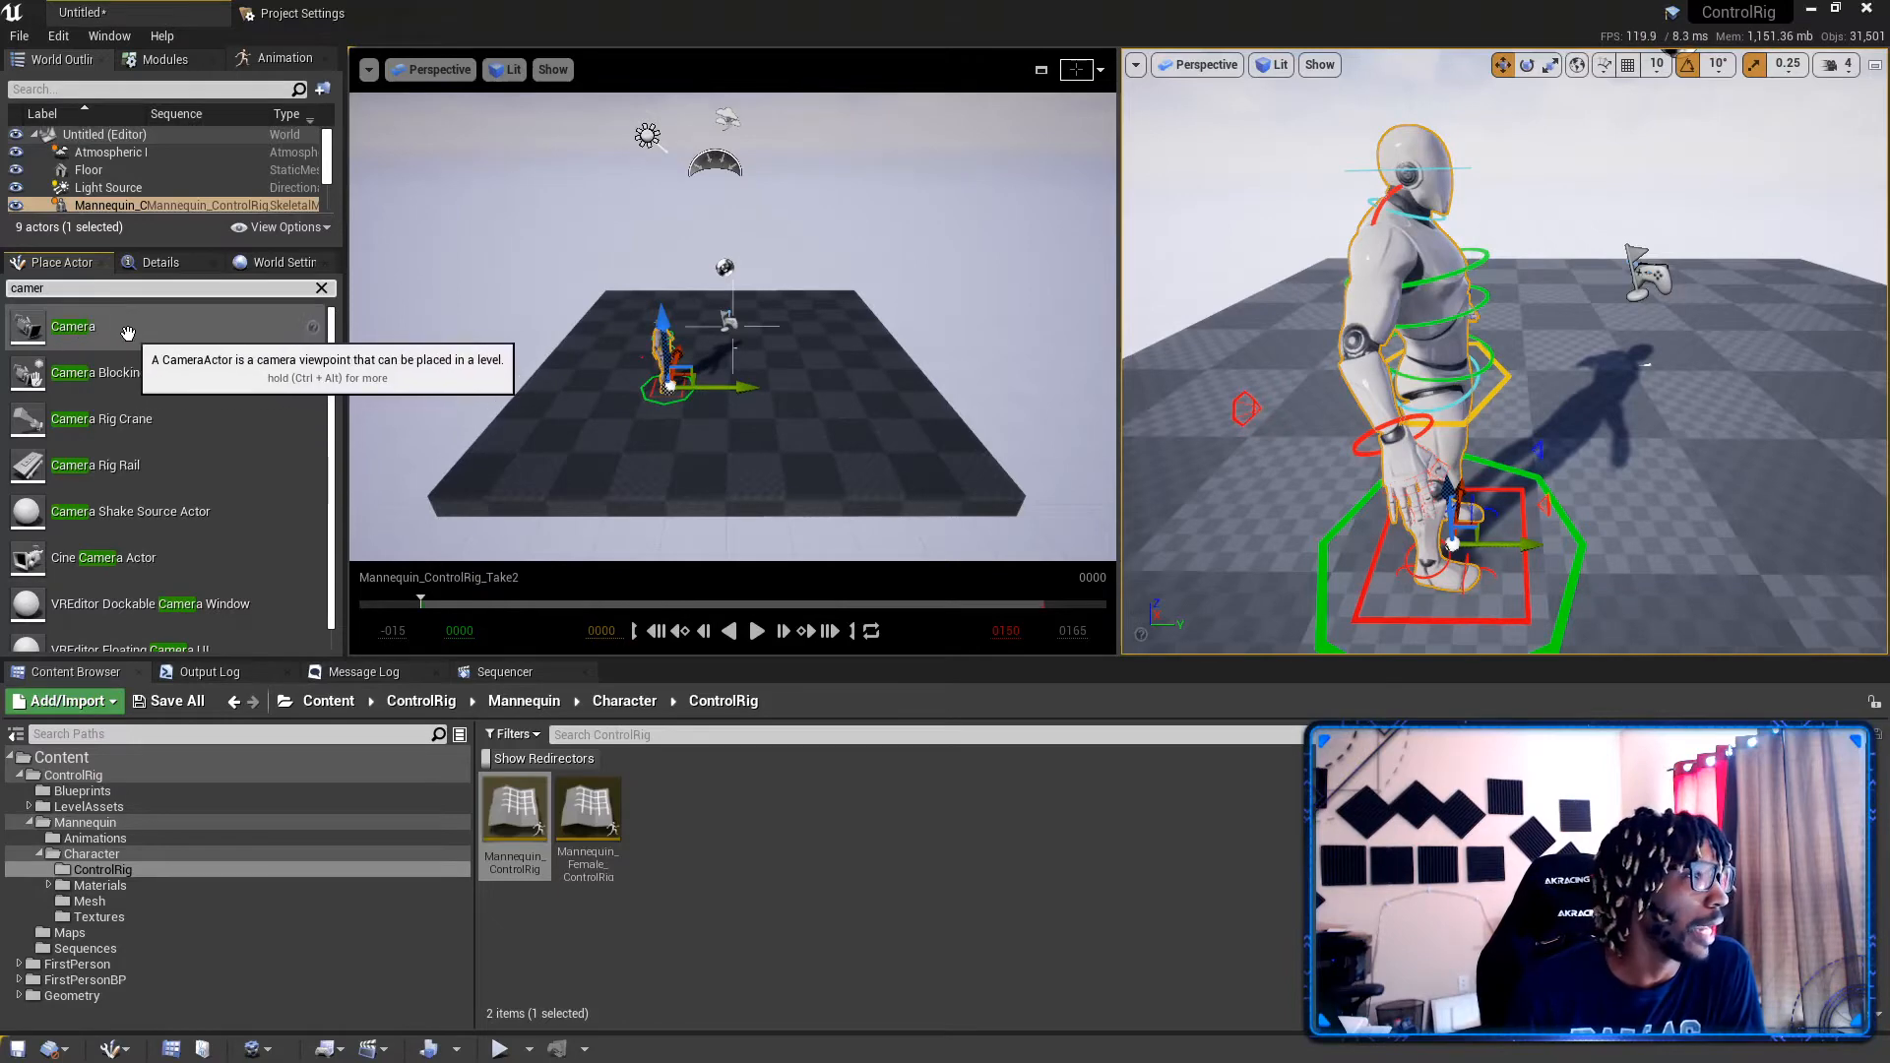
pyautogui.click(177, 332)
pyautogui.moveTo(177, 331); pyautogui.dragTo(1261, 248)
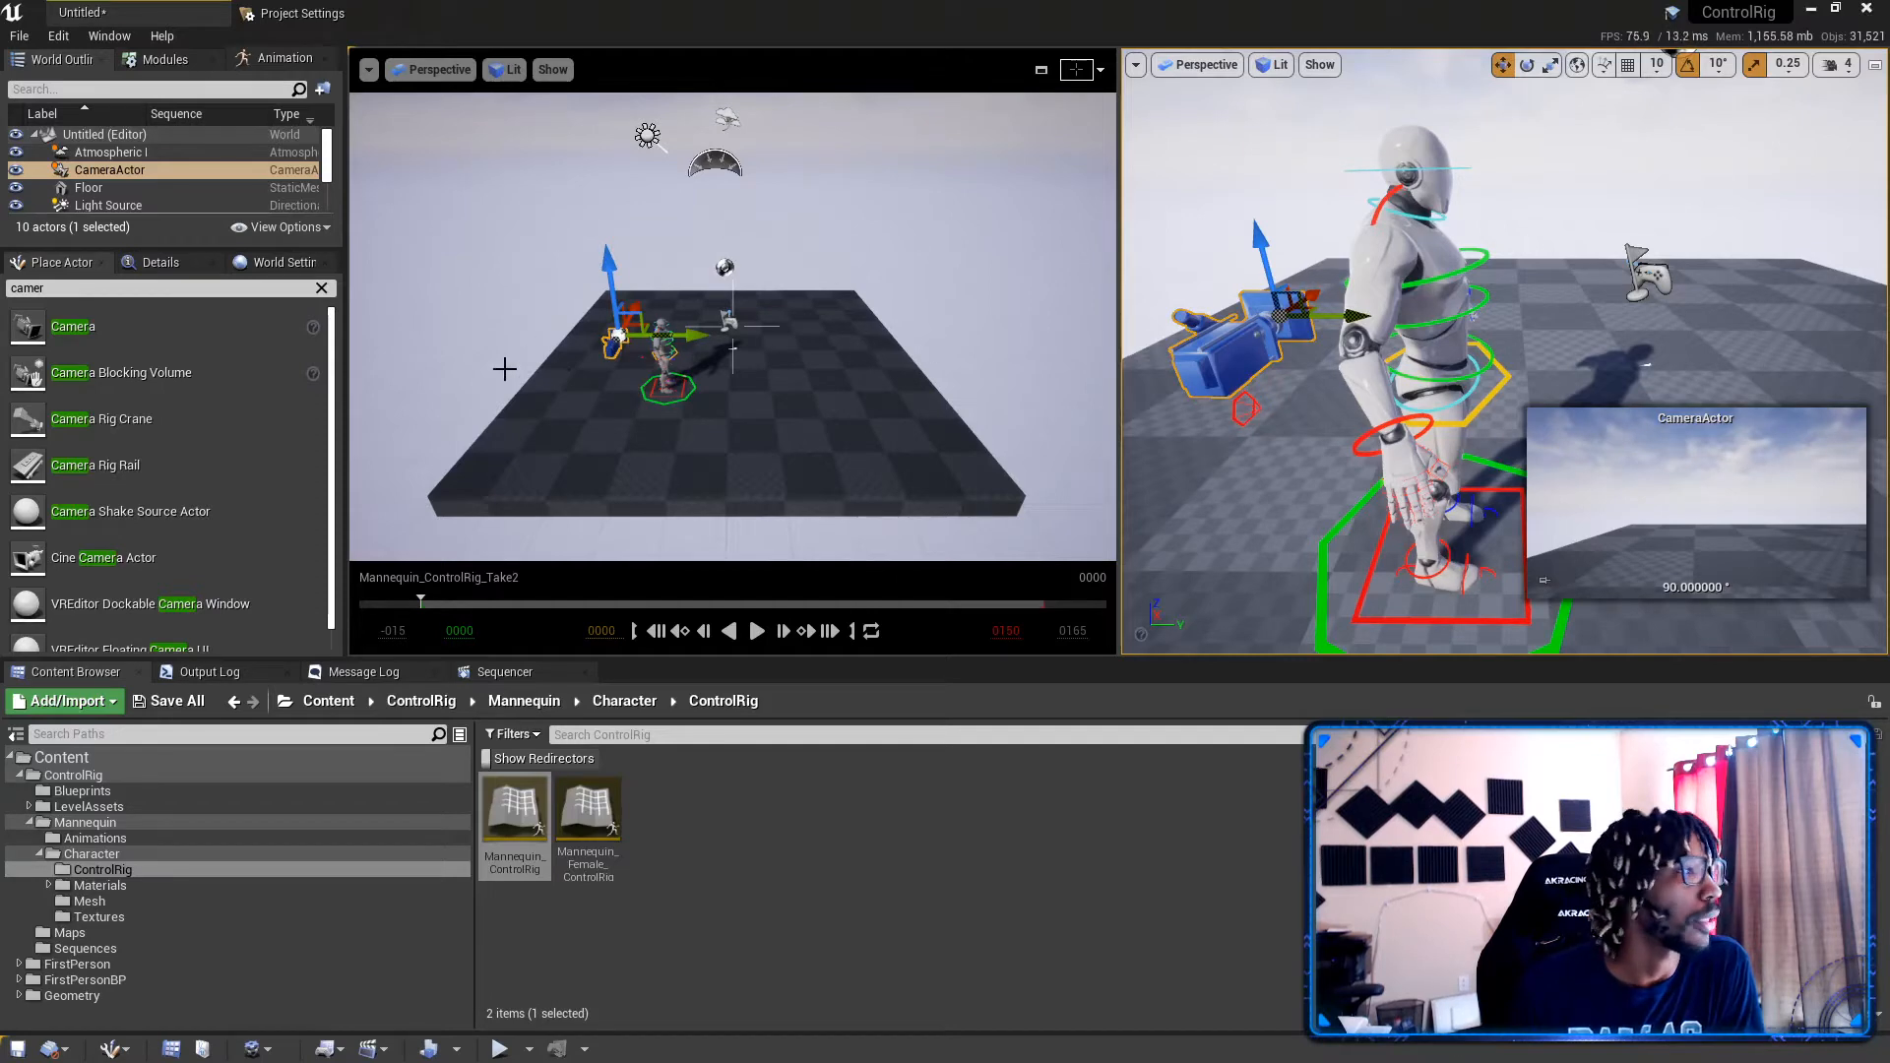
# Step: Attach the CameraActor to the root bone of the Mannequin_ControlRig actor
pyautogui.scroll(-2, 104, 167)
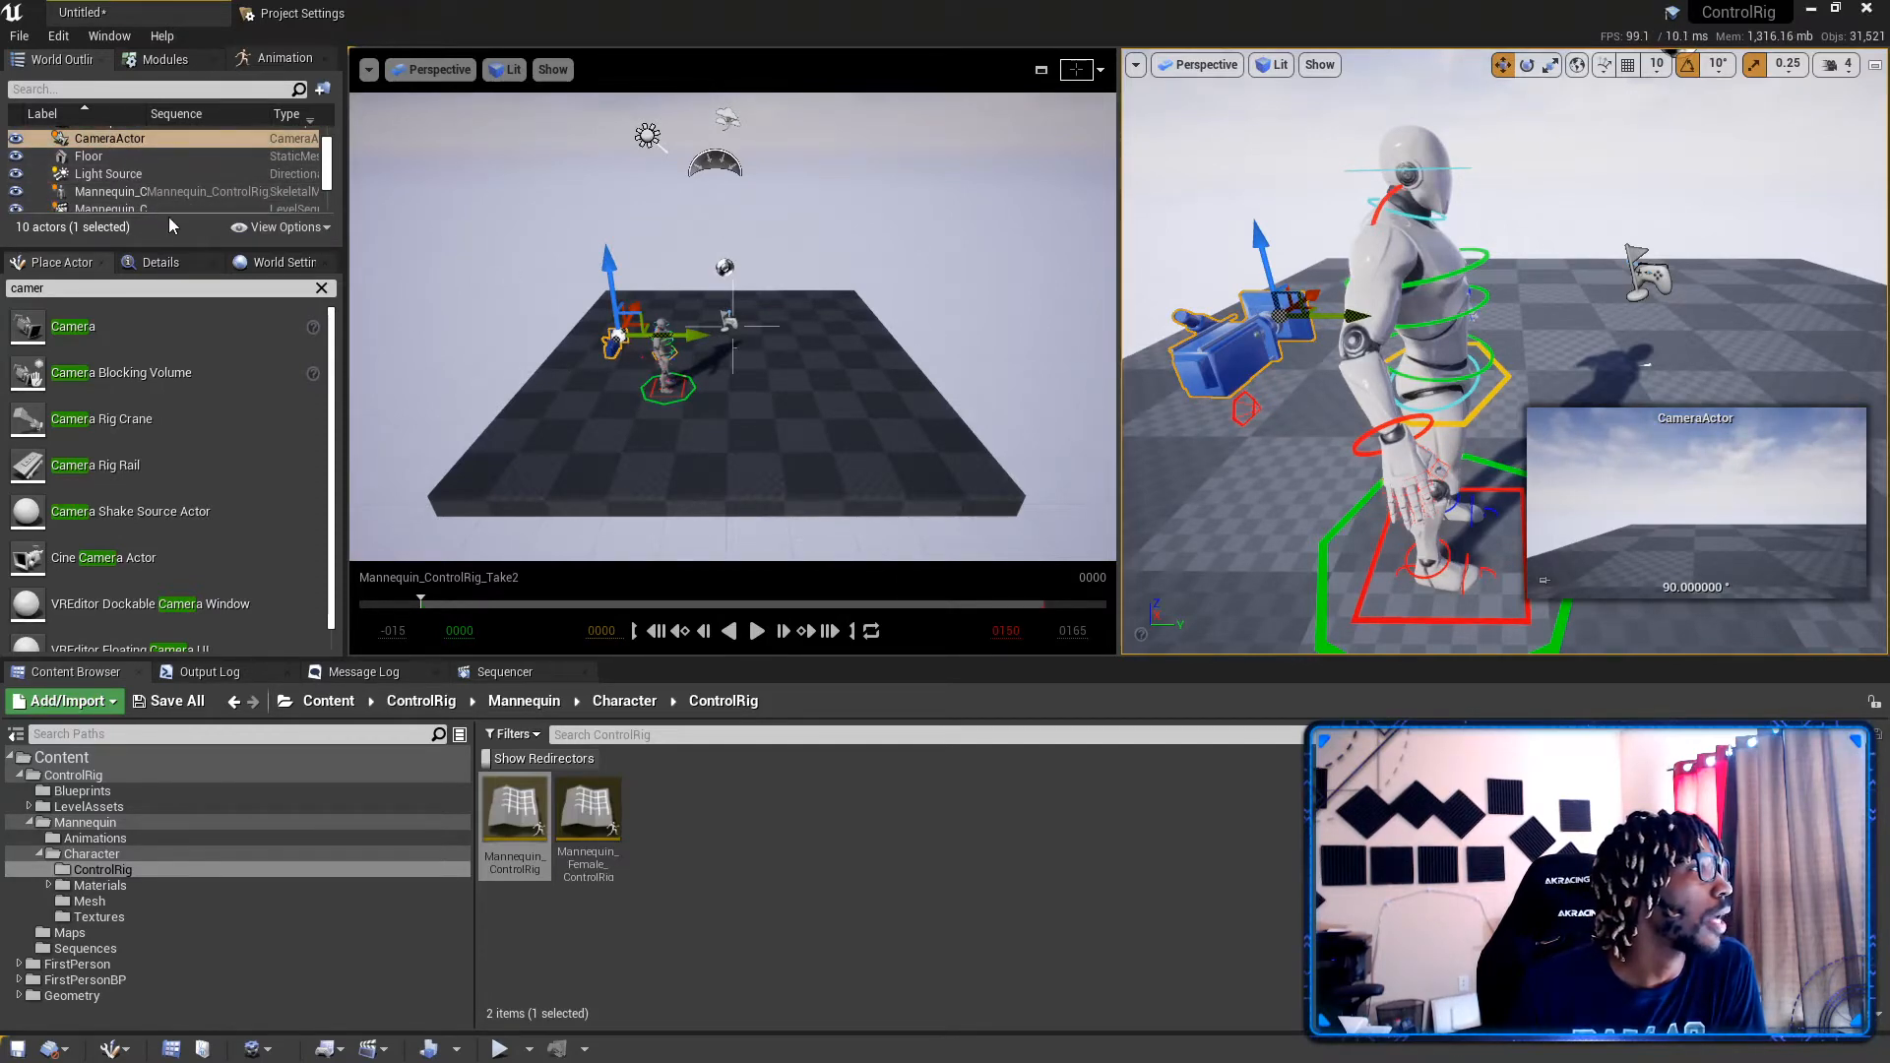
pyautogui.moveTo(150, 247); pyautogui.dragTo(149, 407)
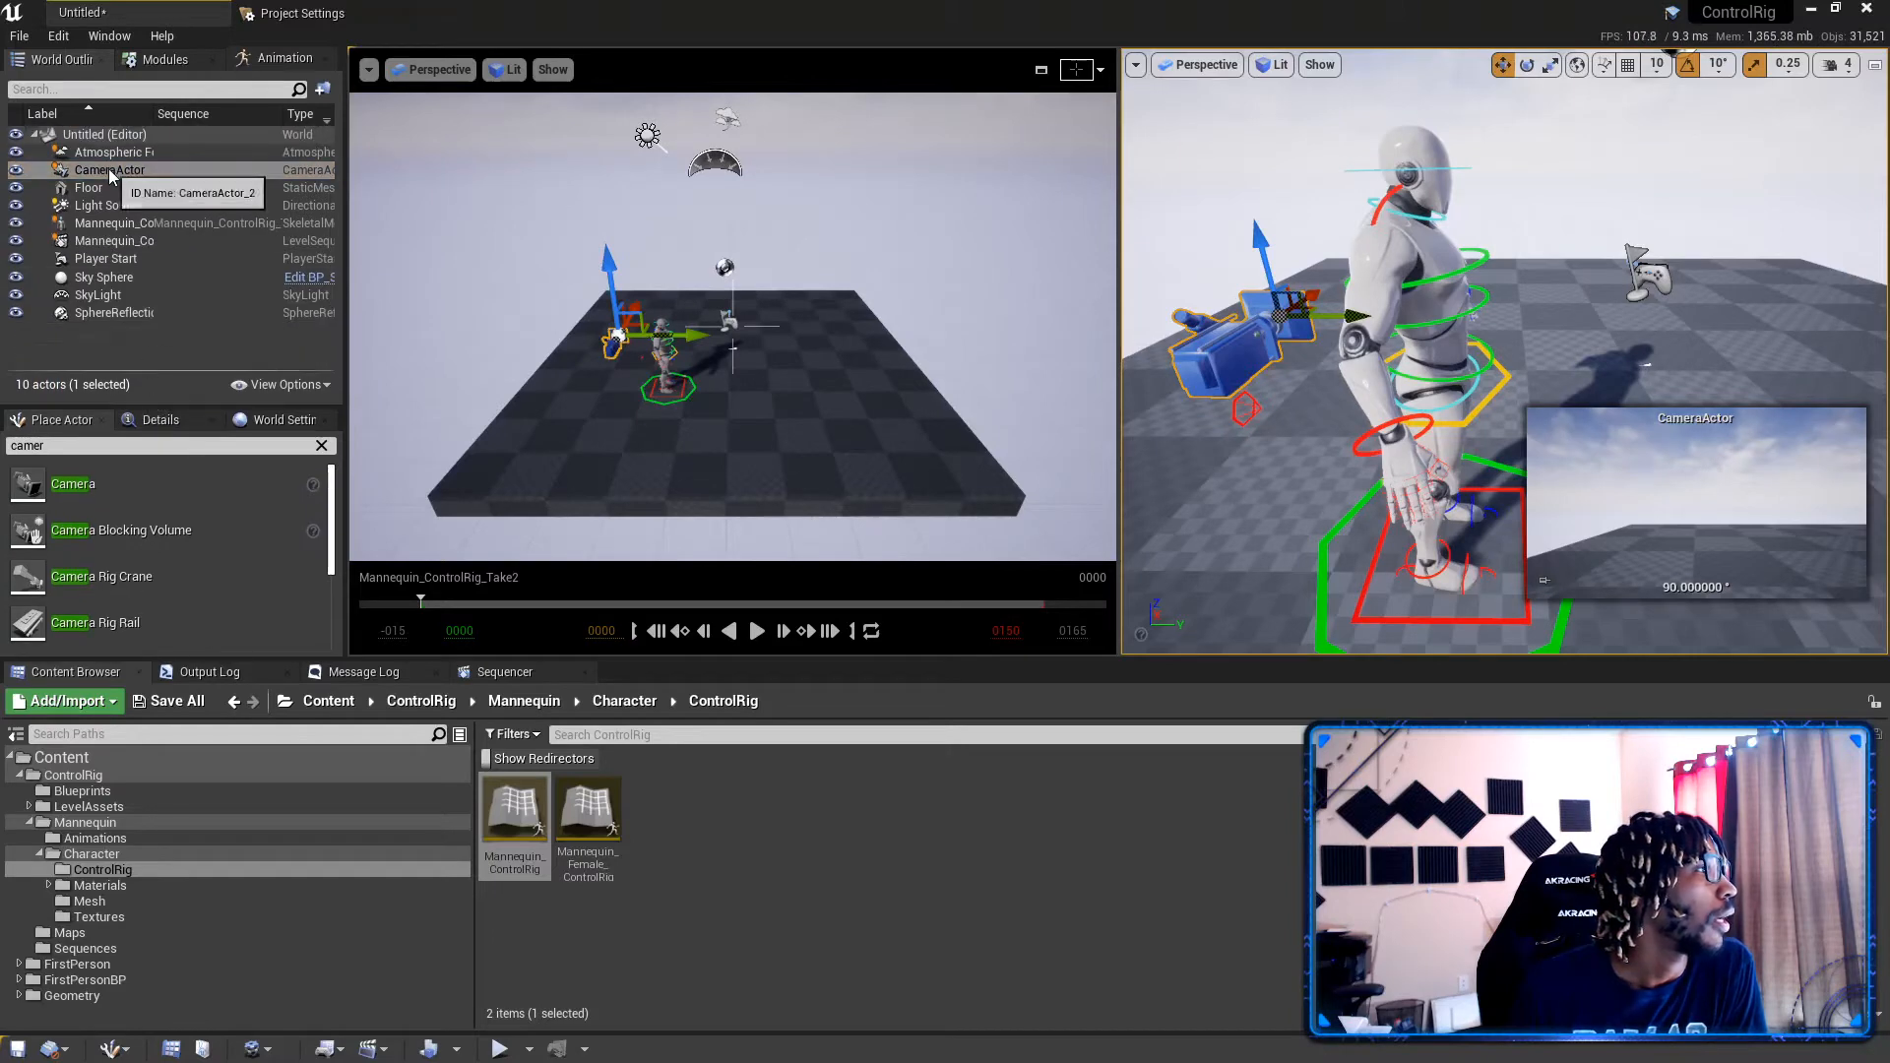
pyautogui.moveTo(108, 169); pyautogui.dragTo(114, 224)
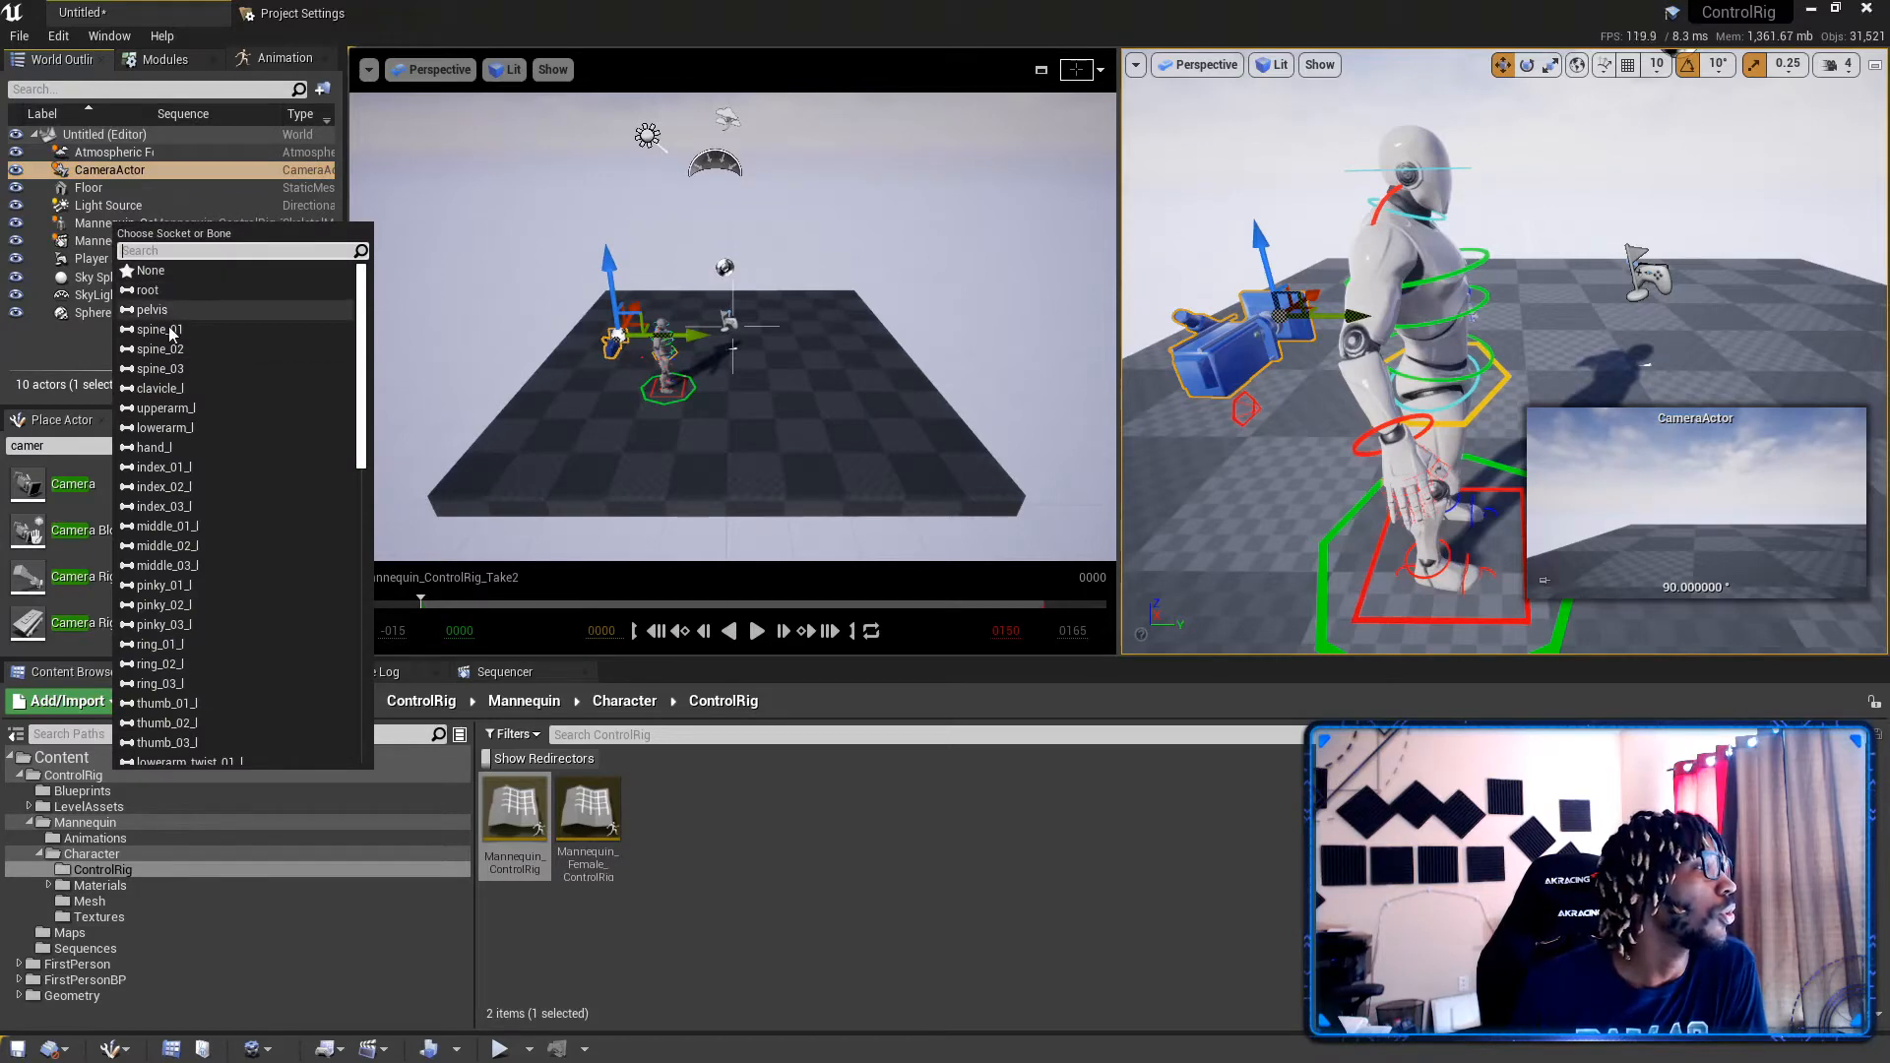
pyautogui.scroll(-1, 192, 639)
pyautogui.scroll(-4, 189, 640)
pyautogui.scroll(5, 165, 691)
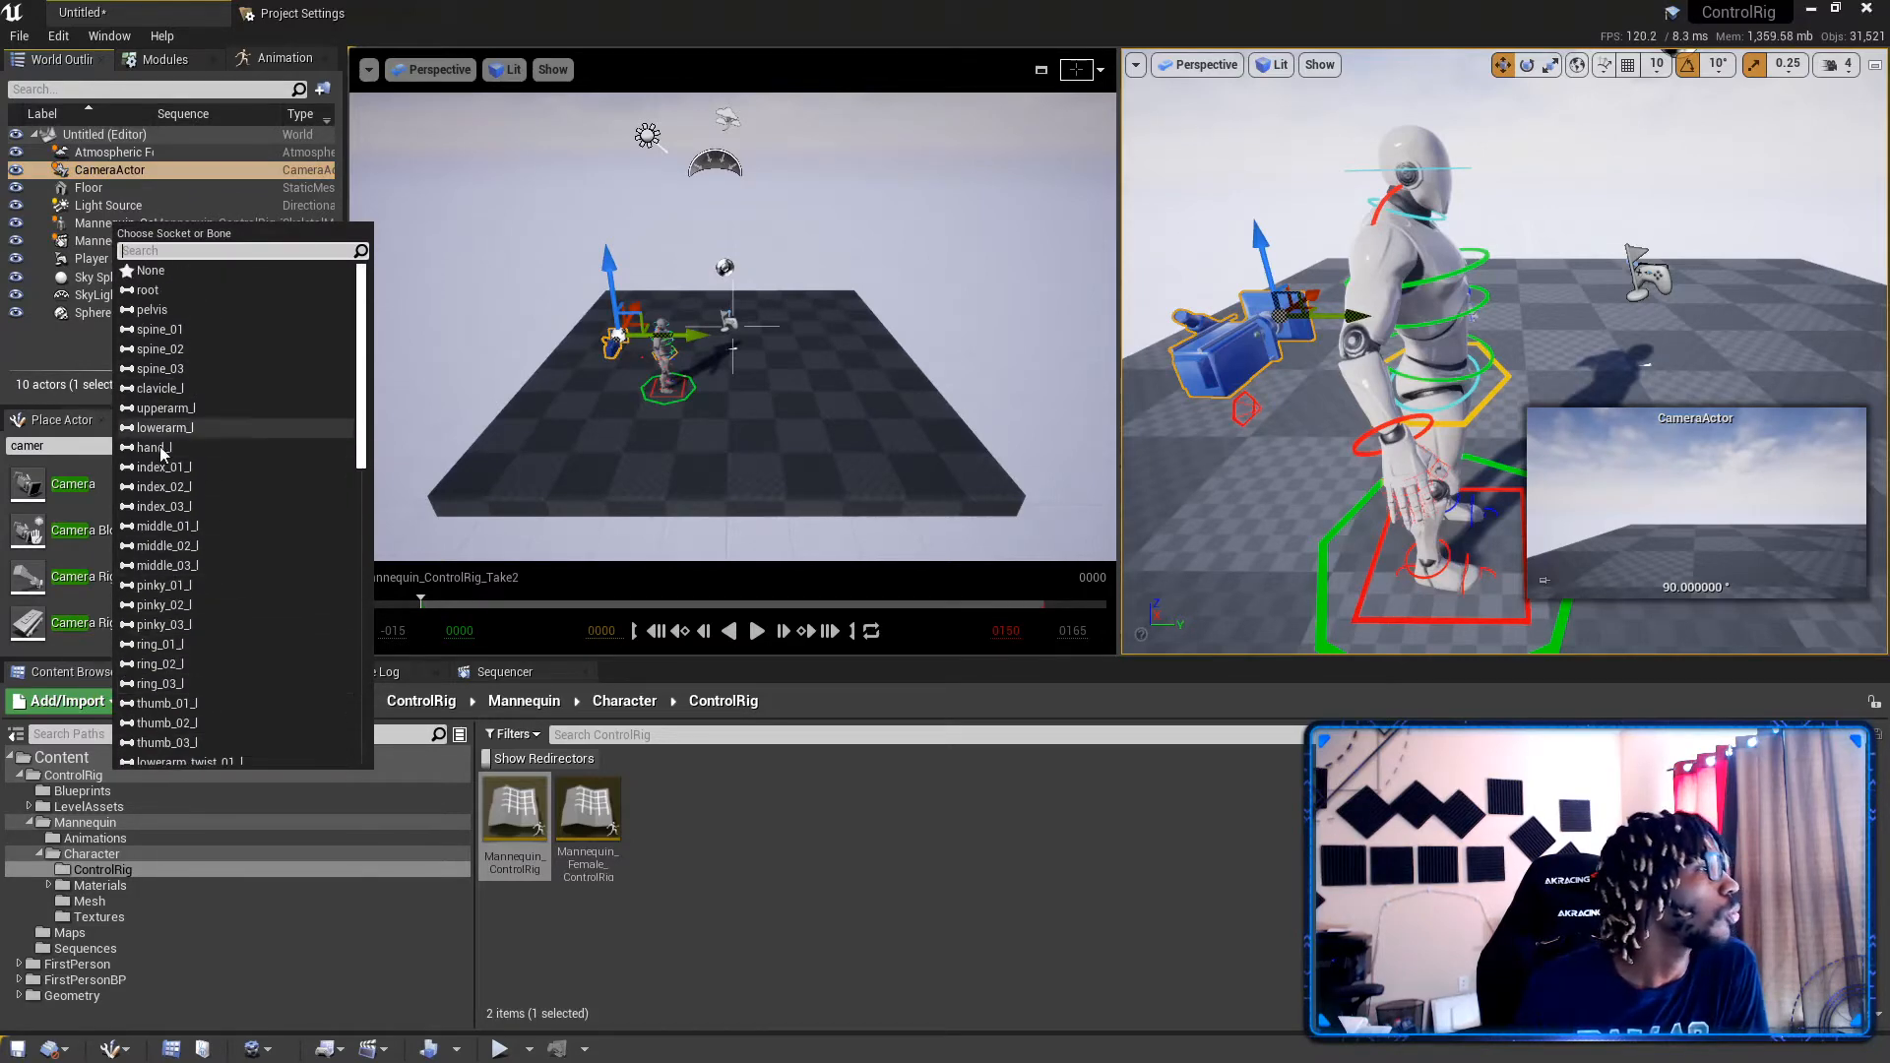
pyautogui.click(192, 292)
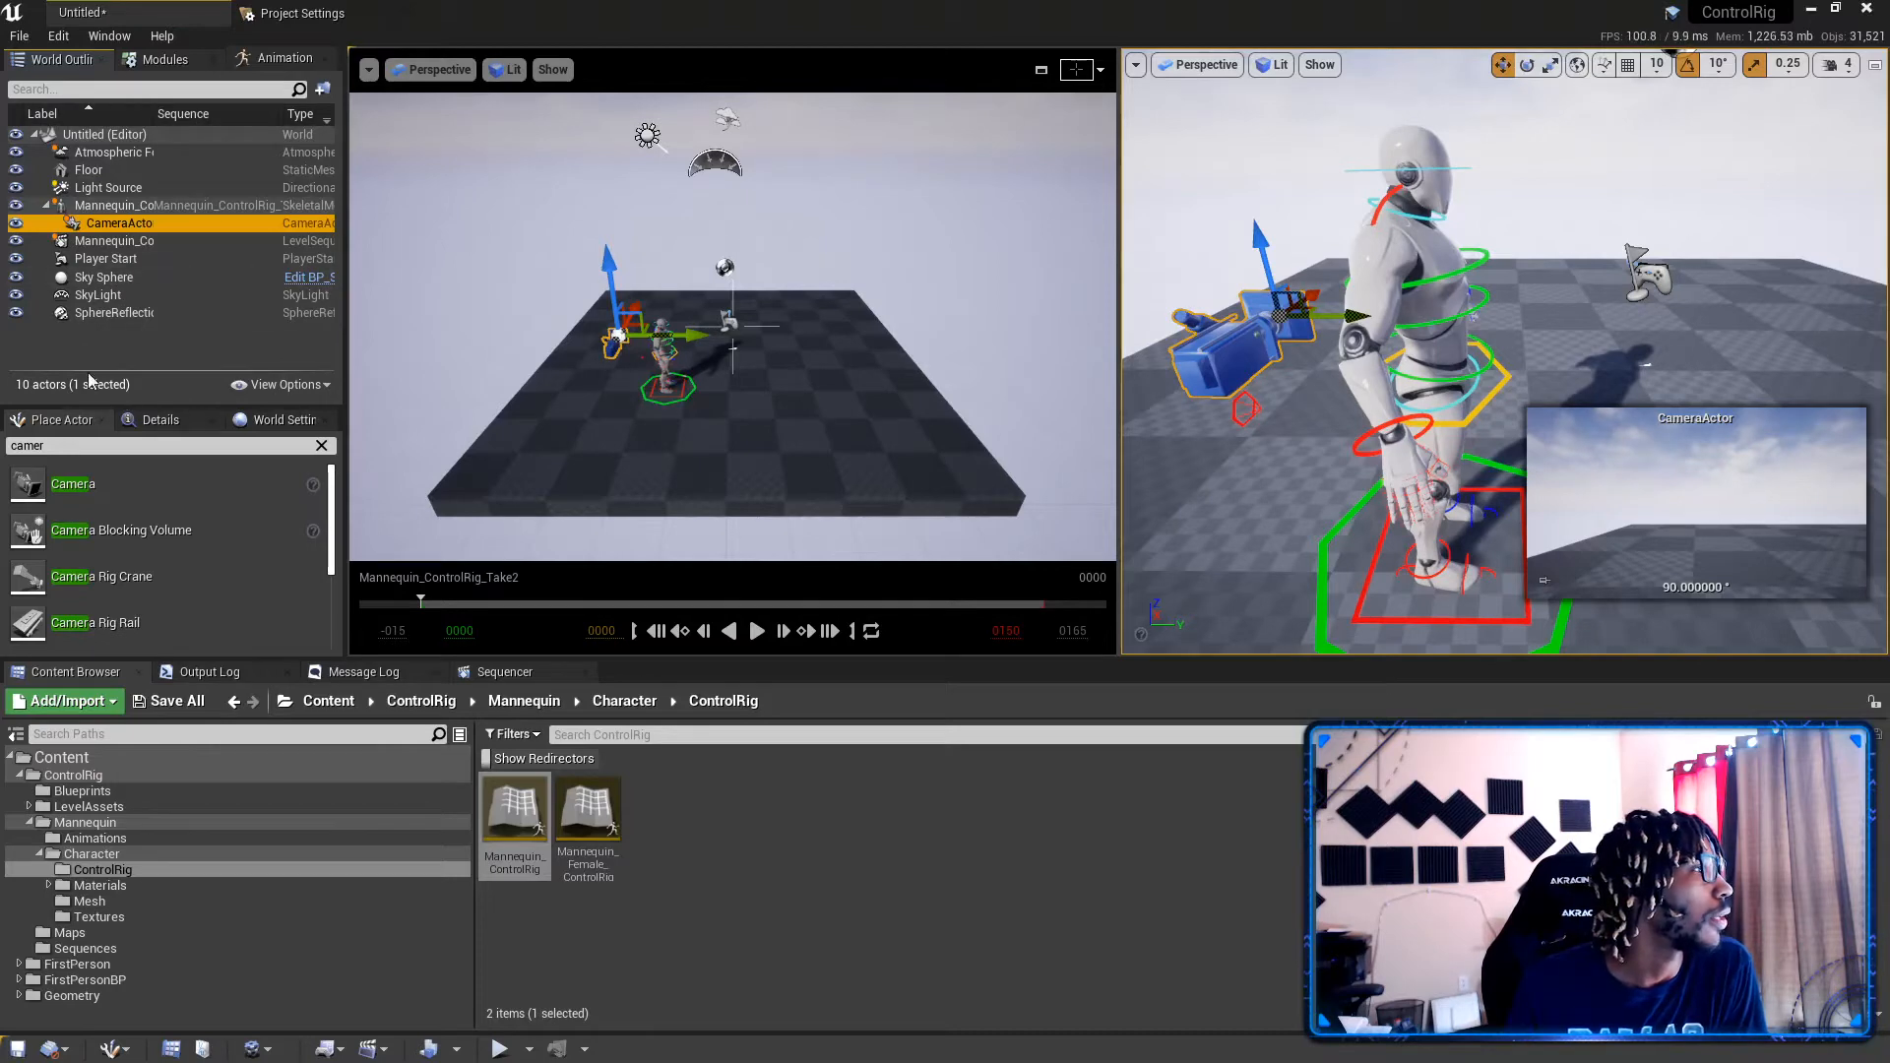
# Step: Reset the attached camera's location to its default of 0, 0, 0 and enlarge the area showing its details
pyautogui.click(187, 421)
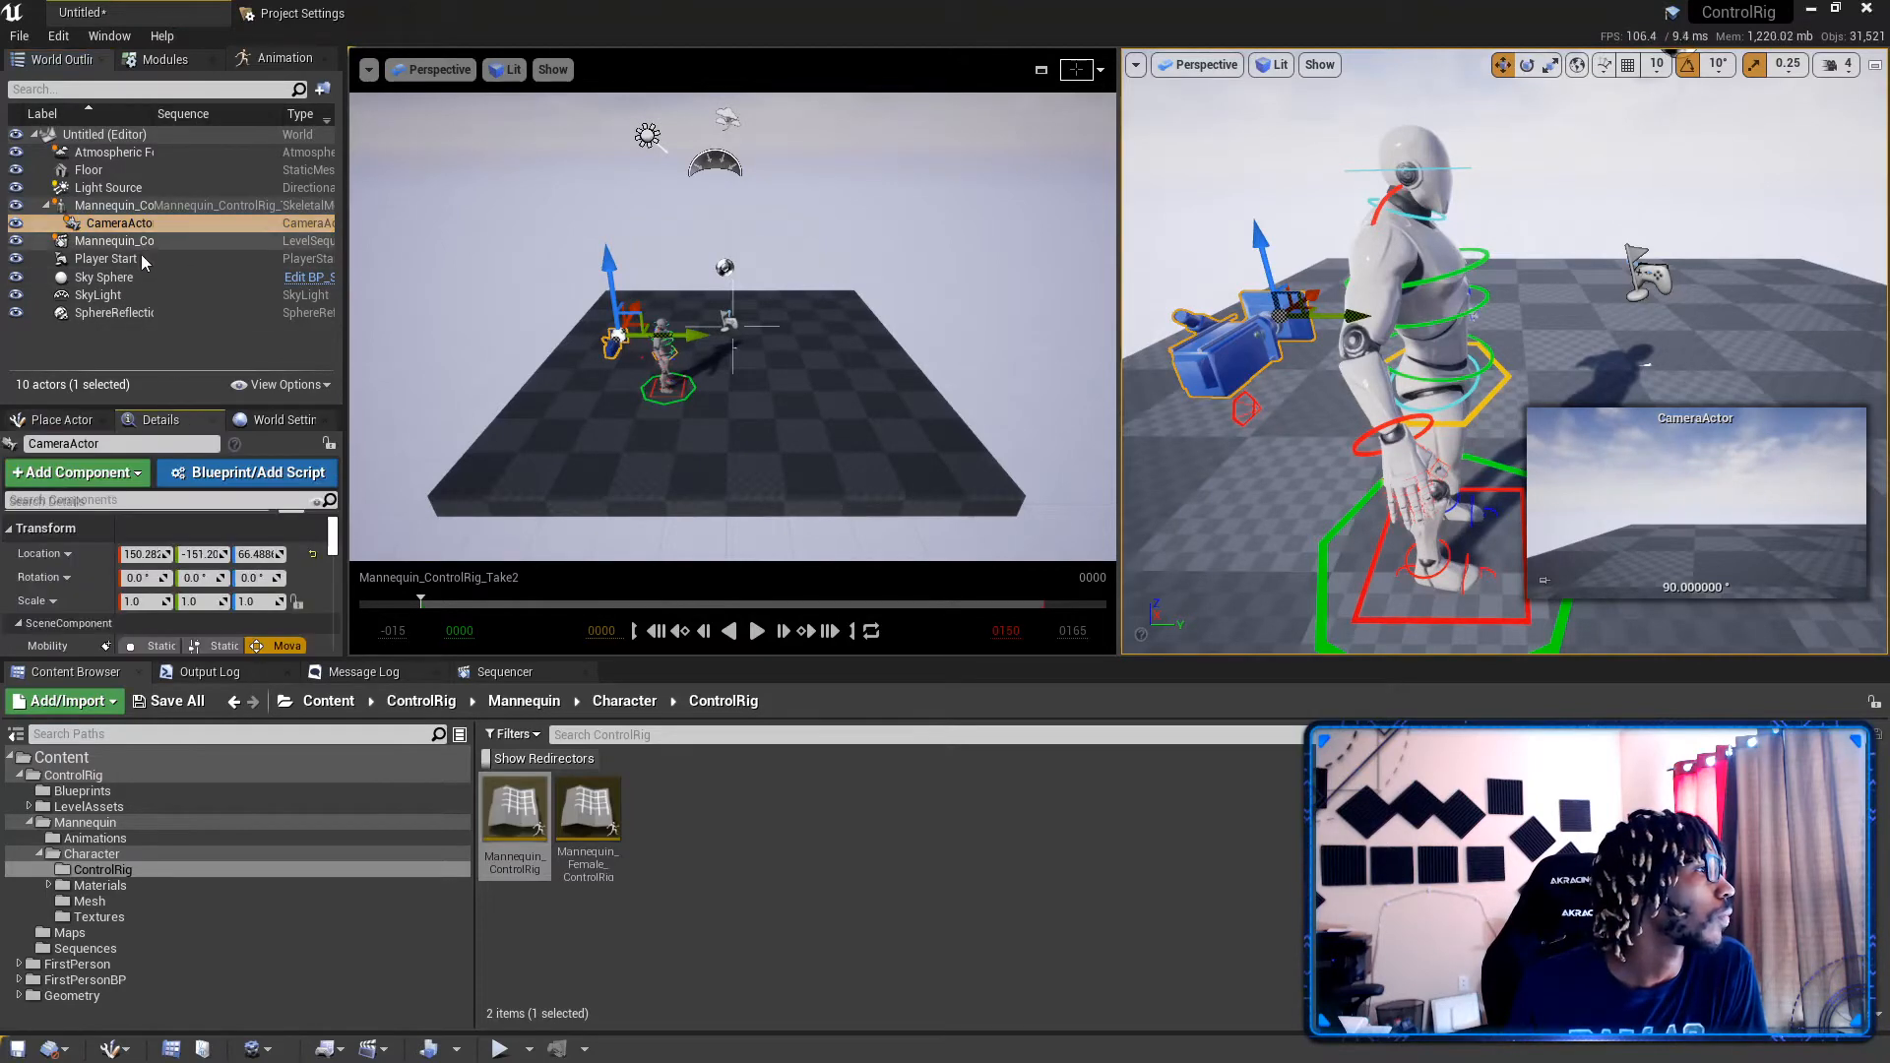
pyautogui.click(312, 554)
pyautogui.moveTo(190, 420)
pyautogui.mouseDown()
pyautogui.moveTo(193, 392)
pyautogui.moveTo(205, 425)
pyautogui.mouseUp()
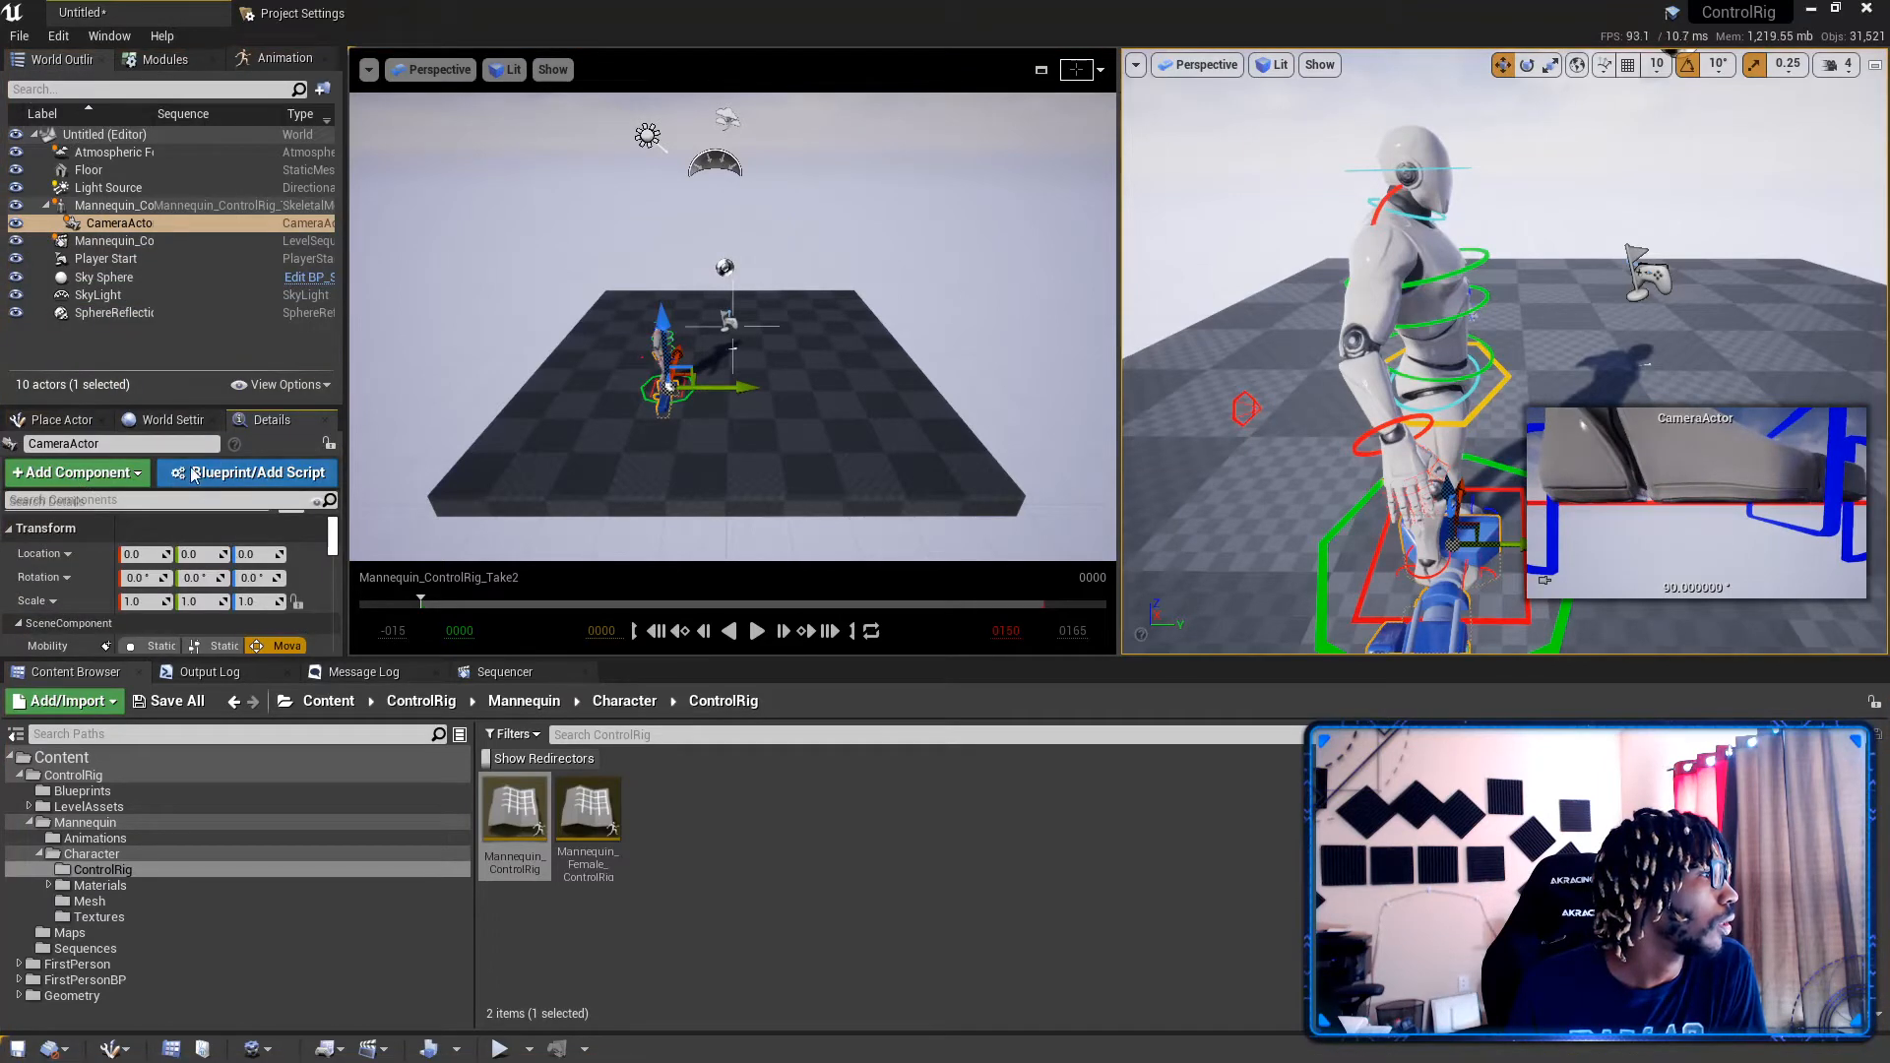
pyautogui.click(190, 420)
pyautogui.click(263, 419)
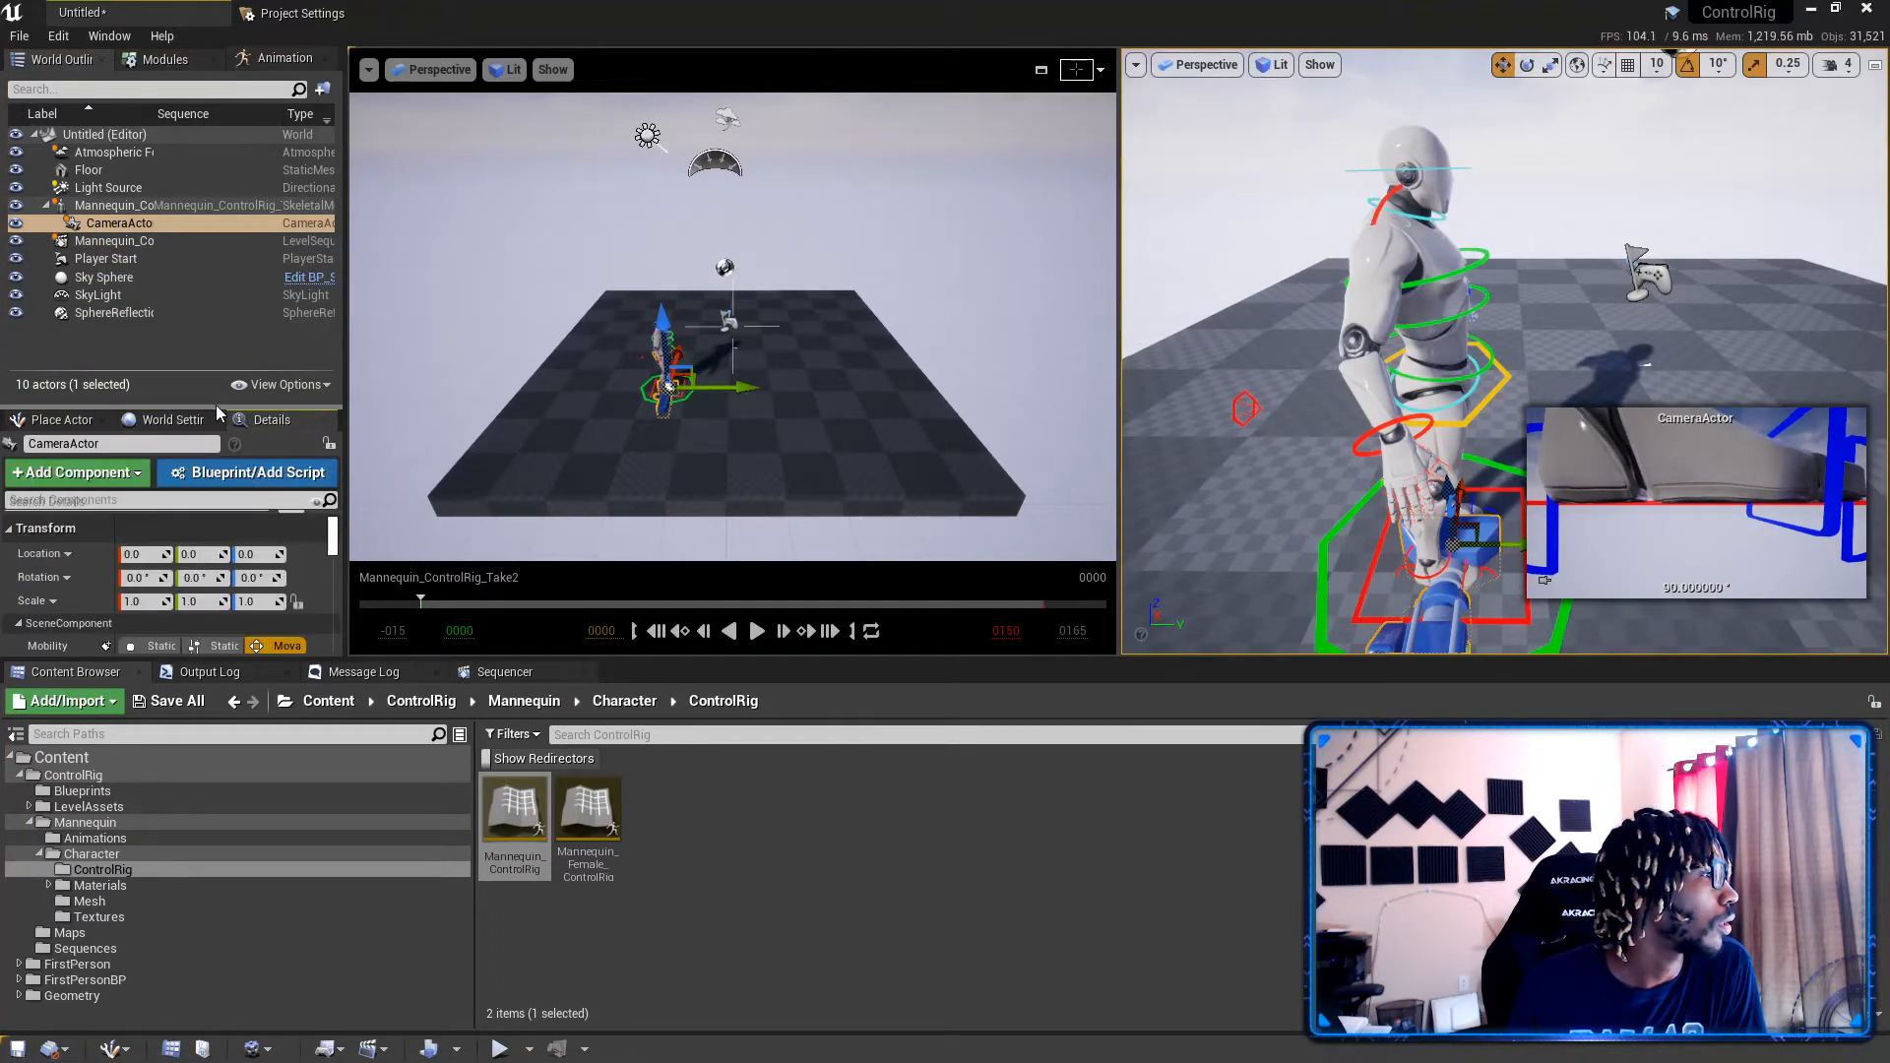
pyautogui.moveTo(216, 405); pyautogui.dragTo(240, 274)
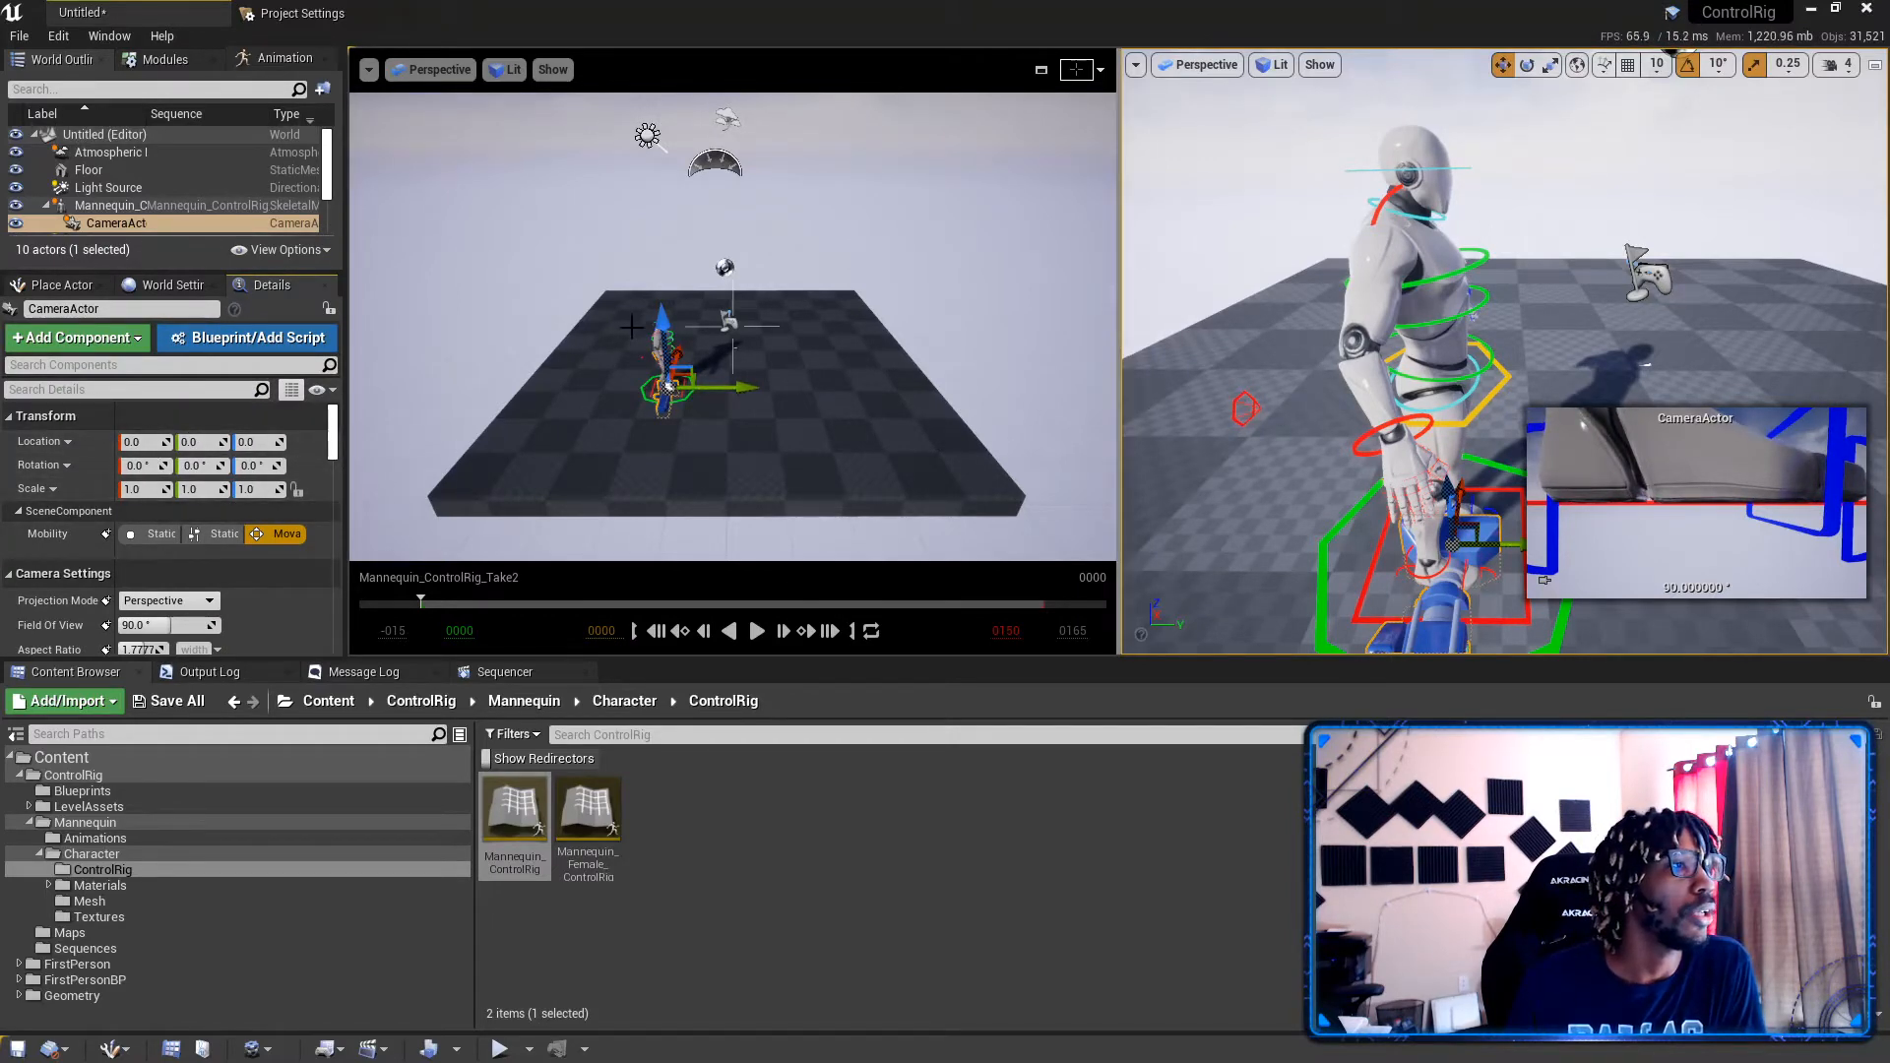
# Step: Position the camera at the mannequin's head, at about Y 2.19 and Z 165.8, with its Z rotation set to 90°
pyautogui.moveTo(668, 316); pyautogui.dragTo(686, 242)
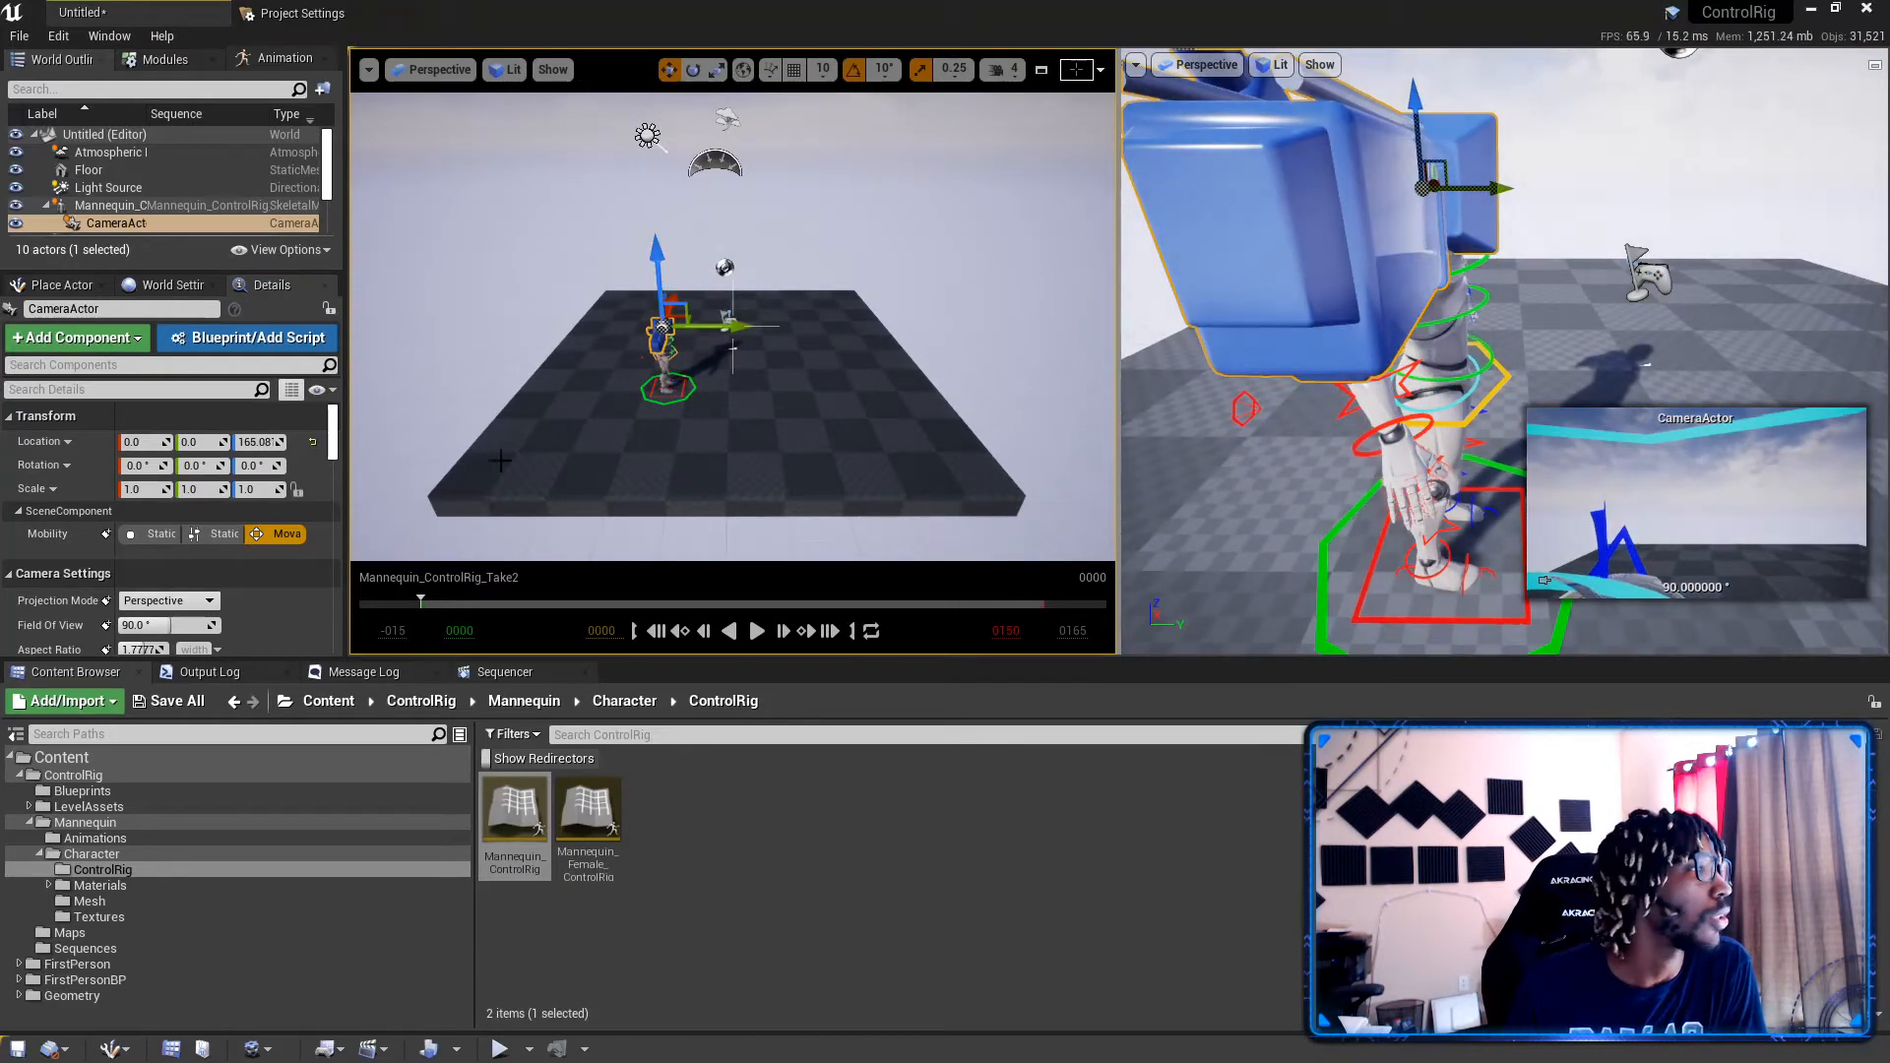
pyautogui.click(257, 466)
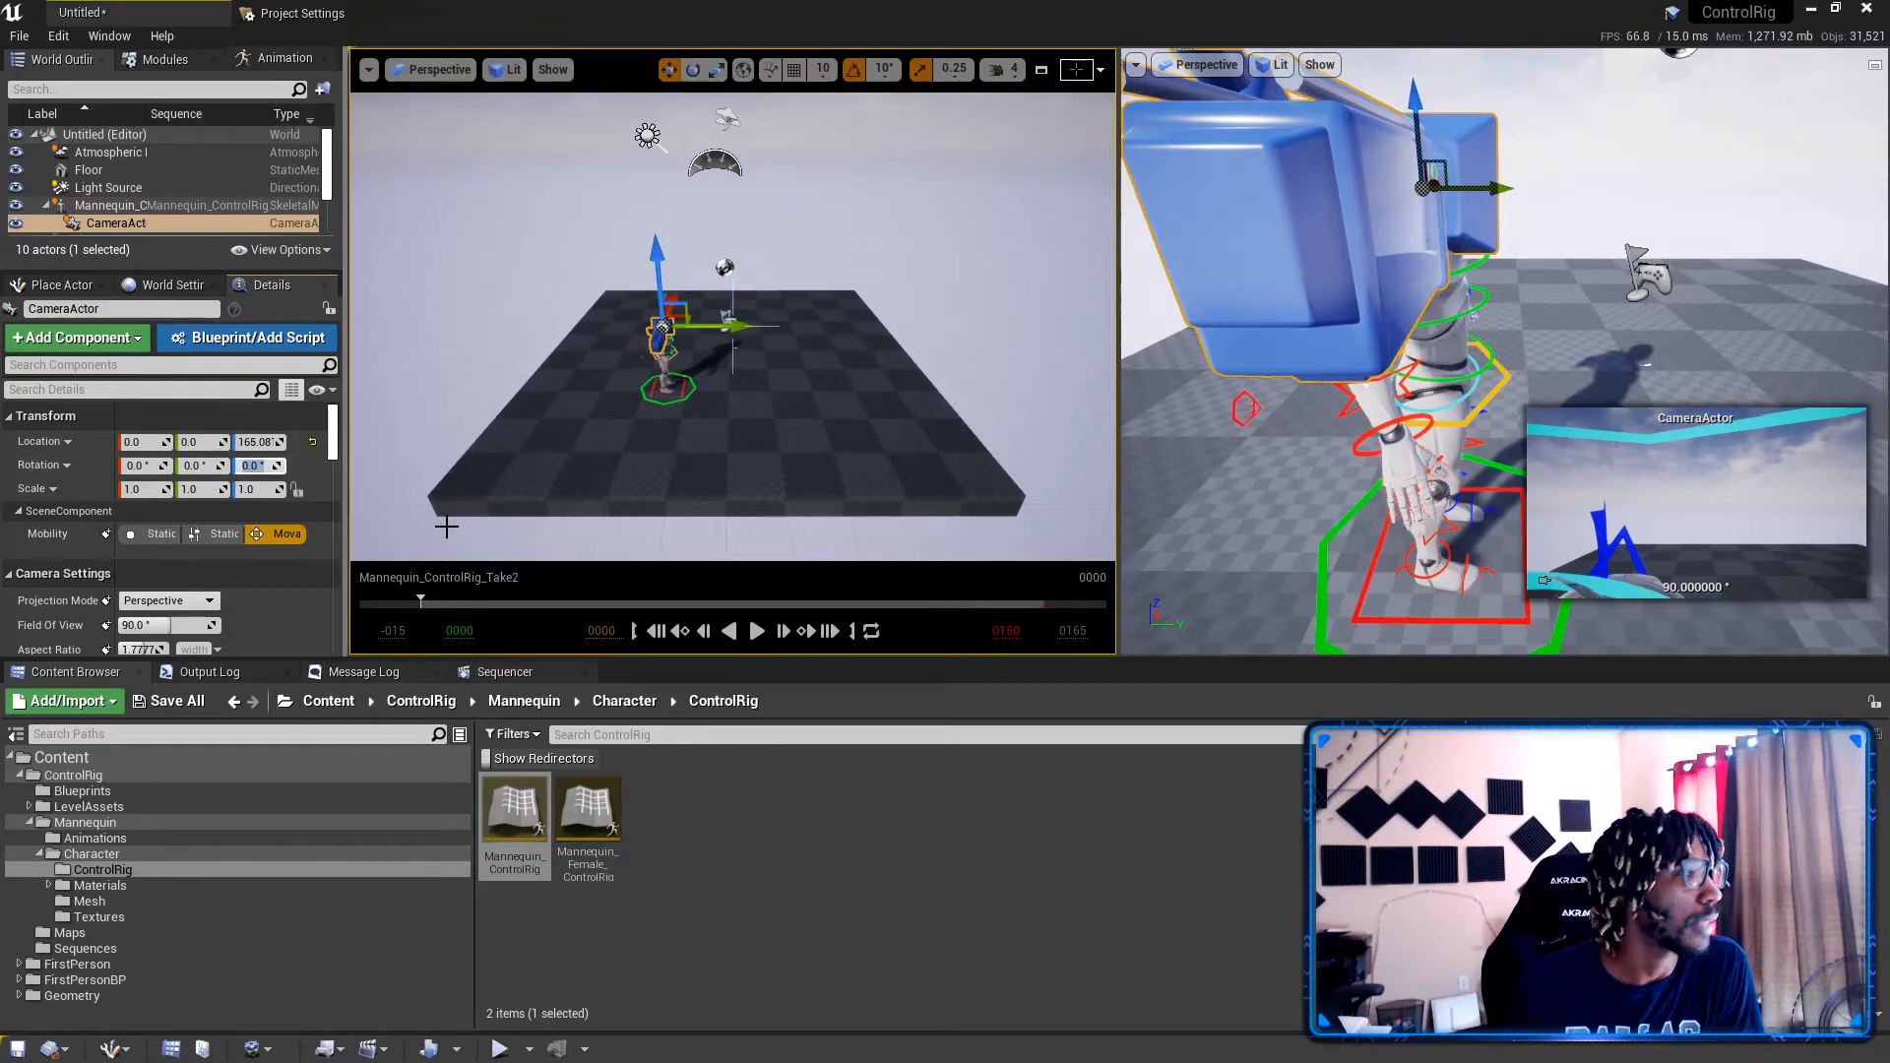
pyautogui.press('Return')
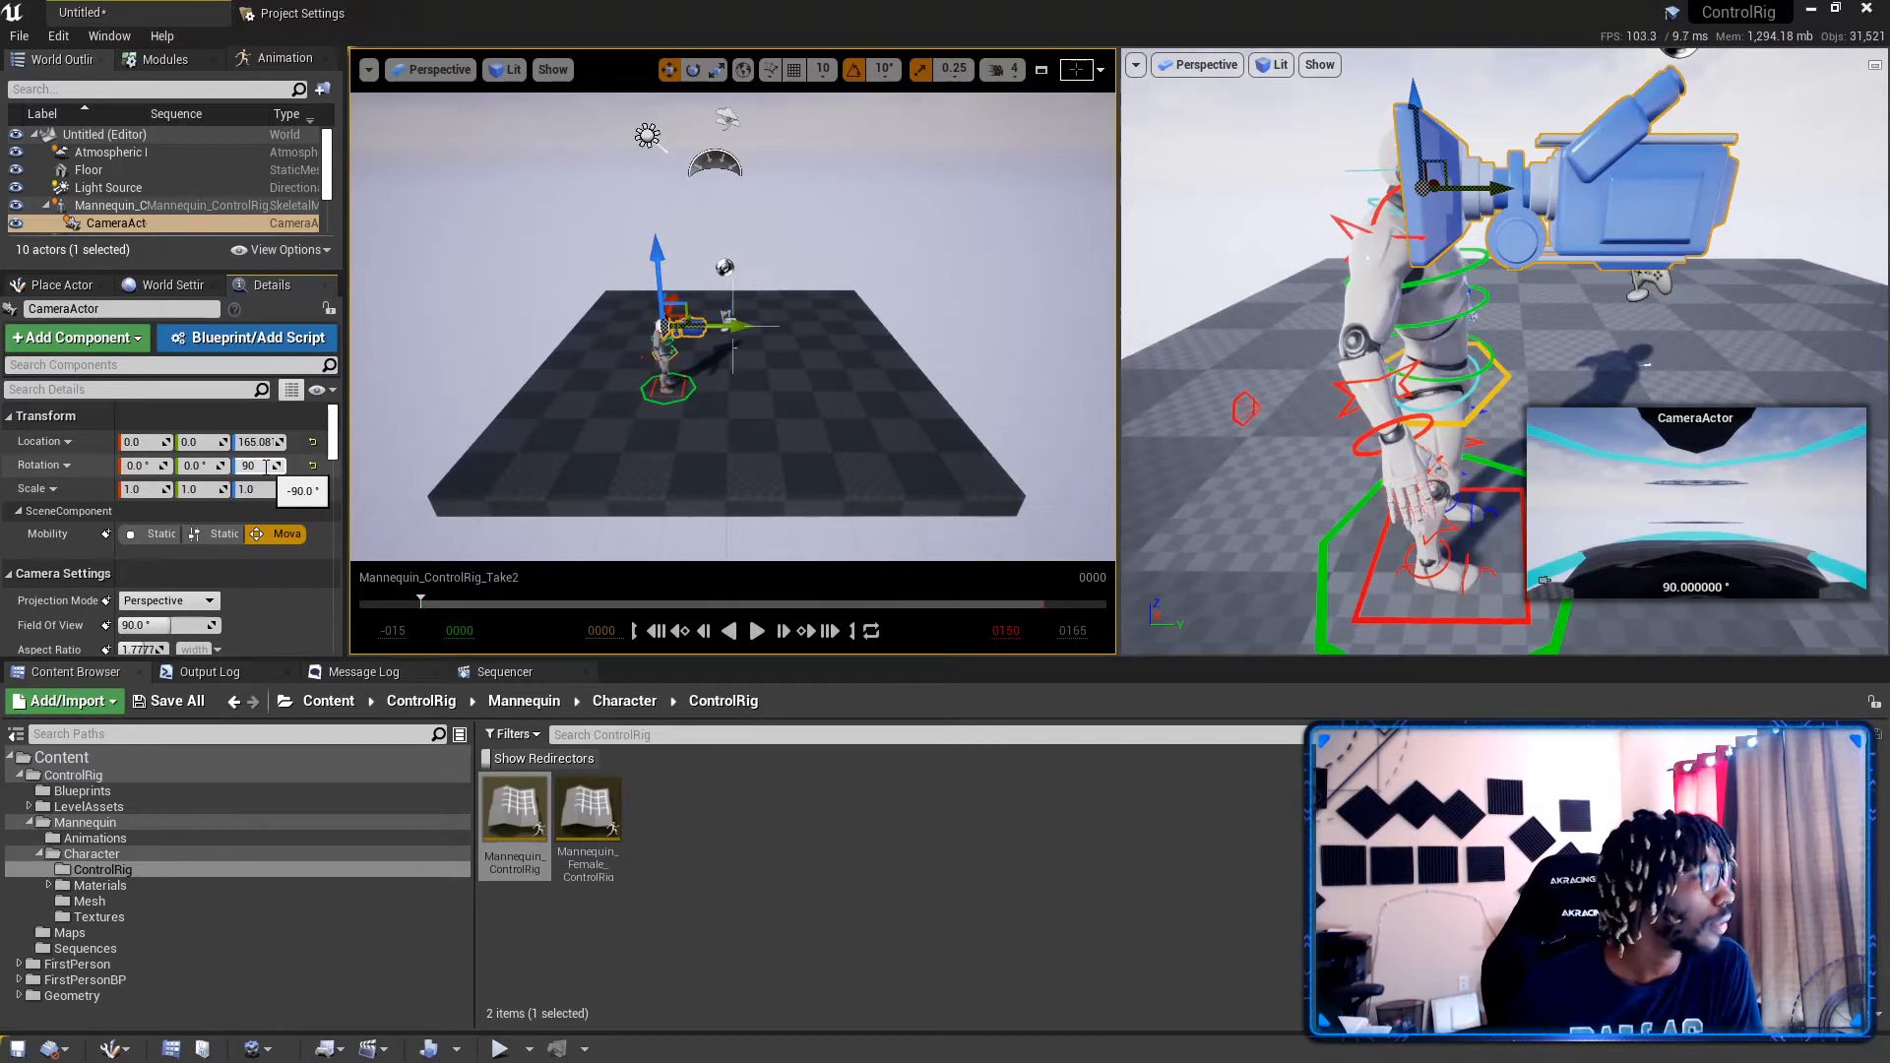
pyautogui.press('Return')
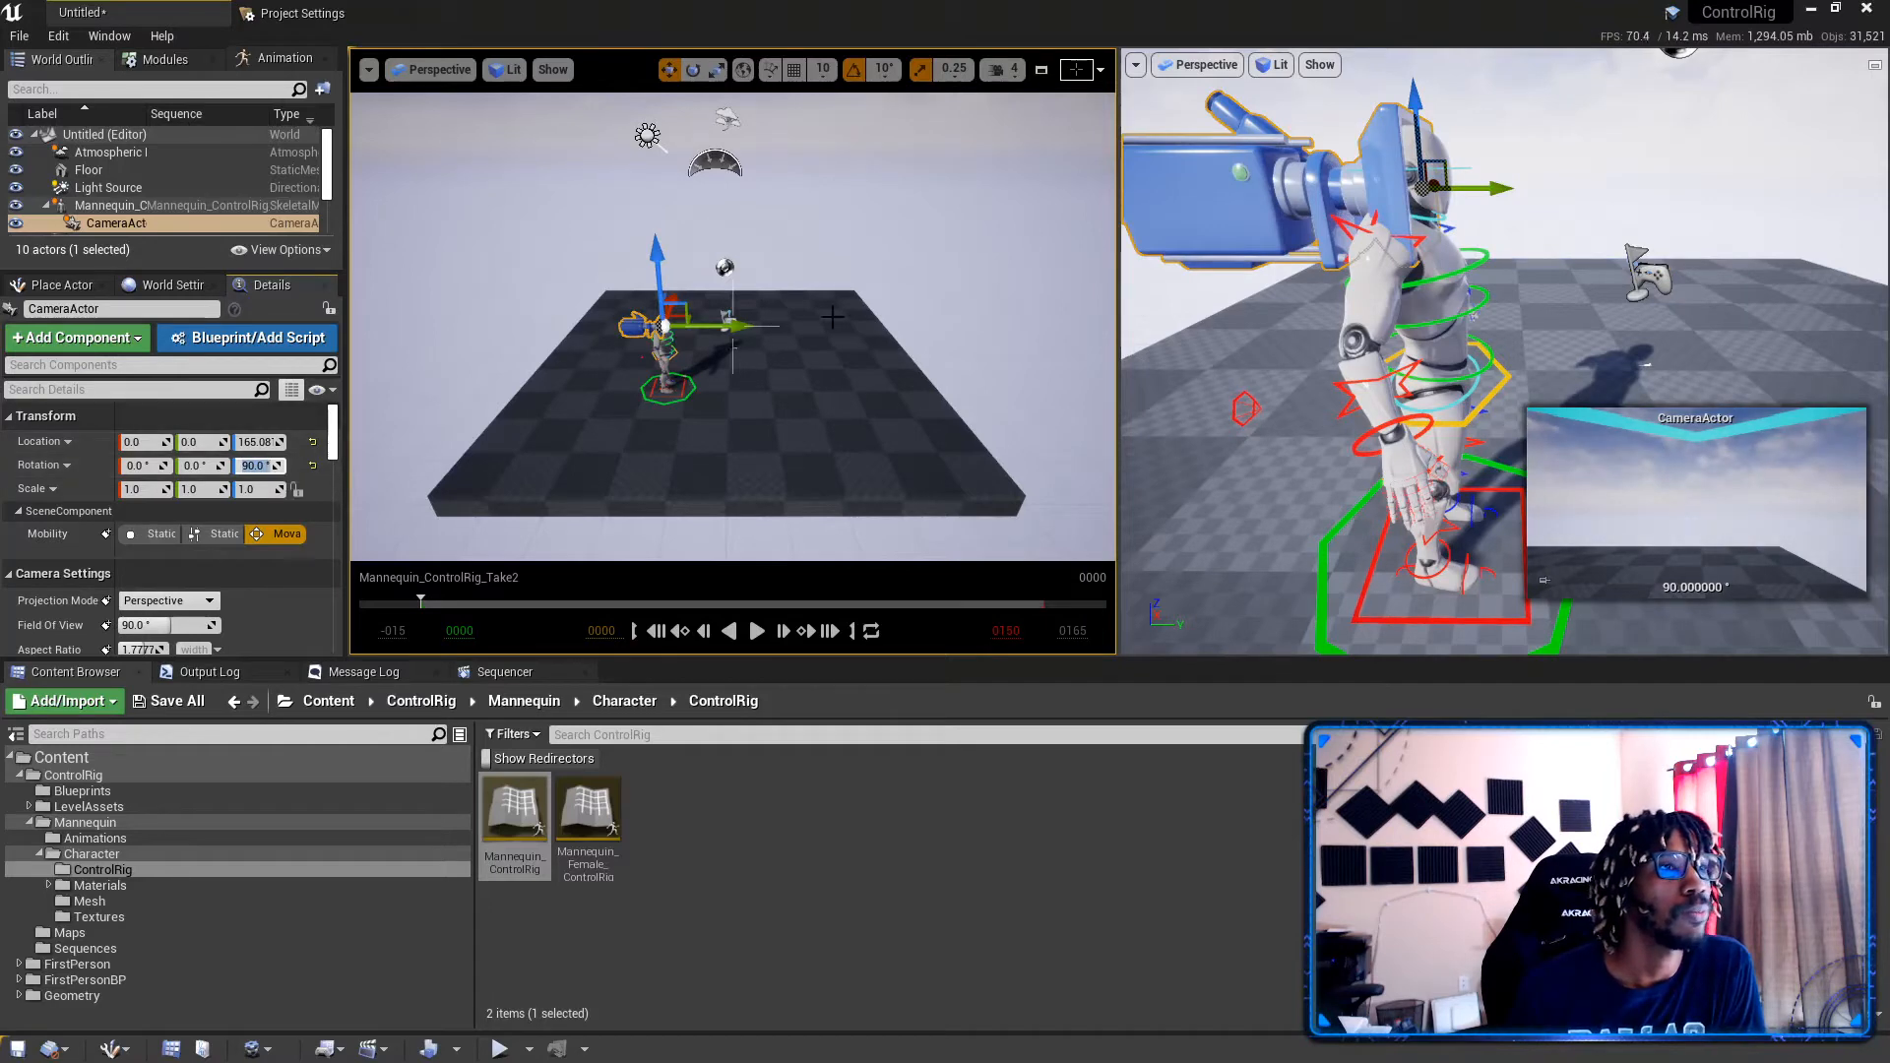
pyautogui.moveTo(1507, 192); pyautogui.dragTo(1509, 187)
pyautogui.moveTo(1422, 100); pyautogui.dragTo(1421, 100)
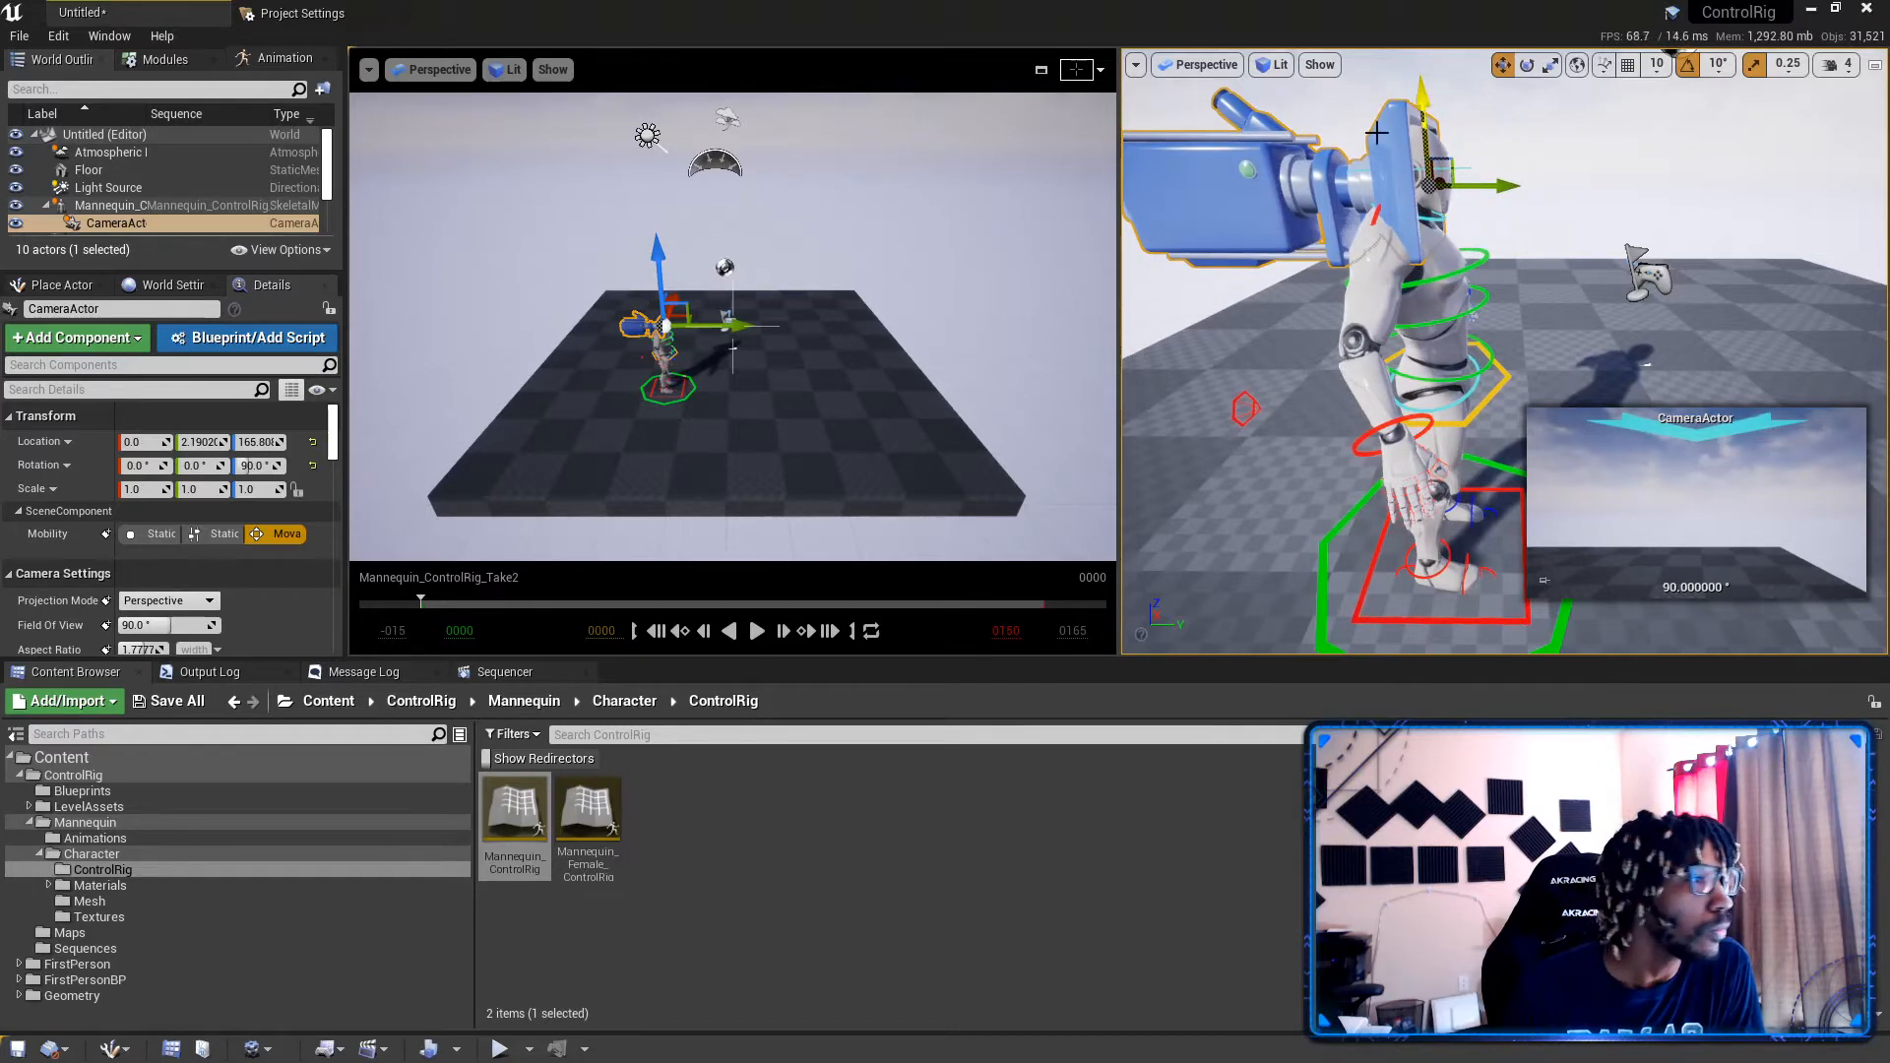
# Step: Select the CameraActor and examine its camera settings and camera options, widening the property name column for readability
pyautogui.click(114, 224)
pyautogui.scroll(-3, 113, 492)
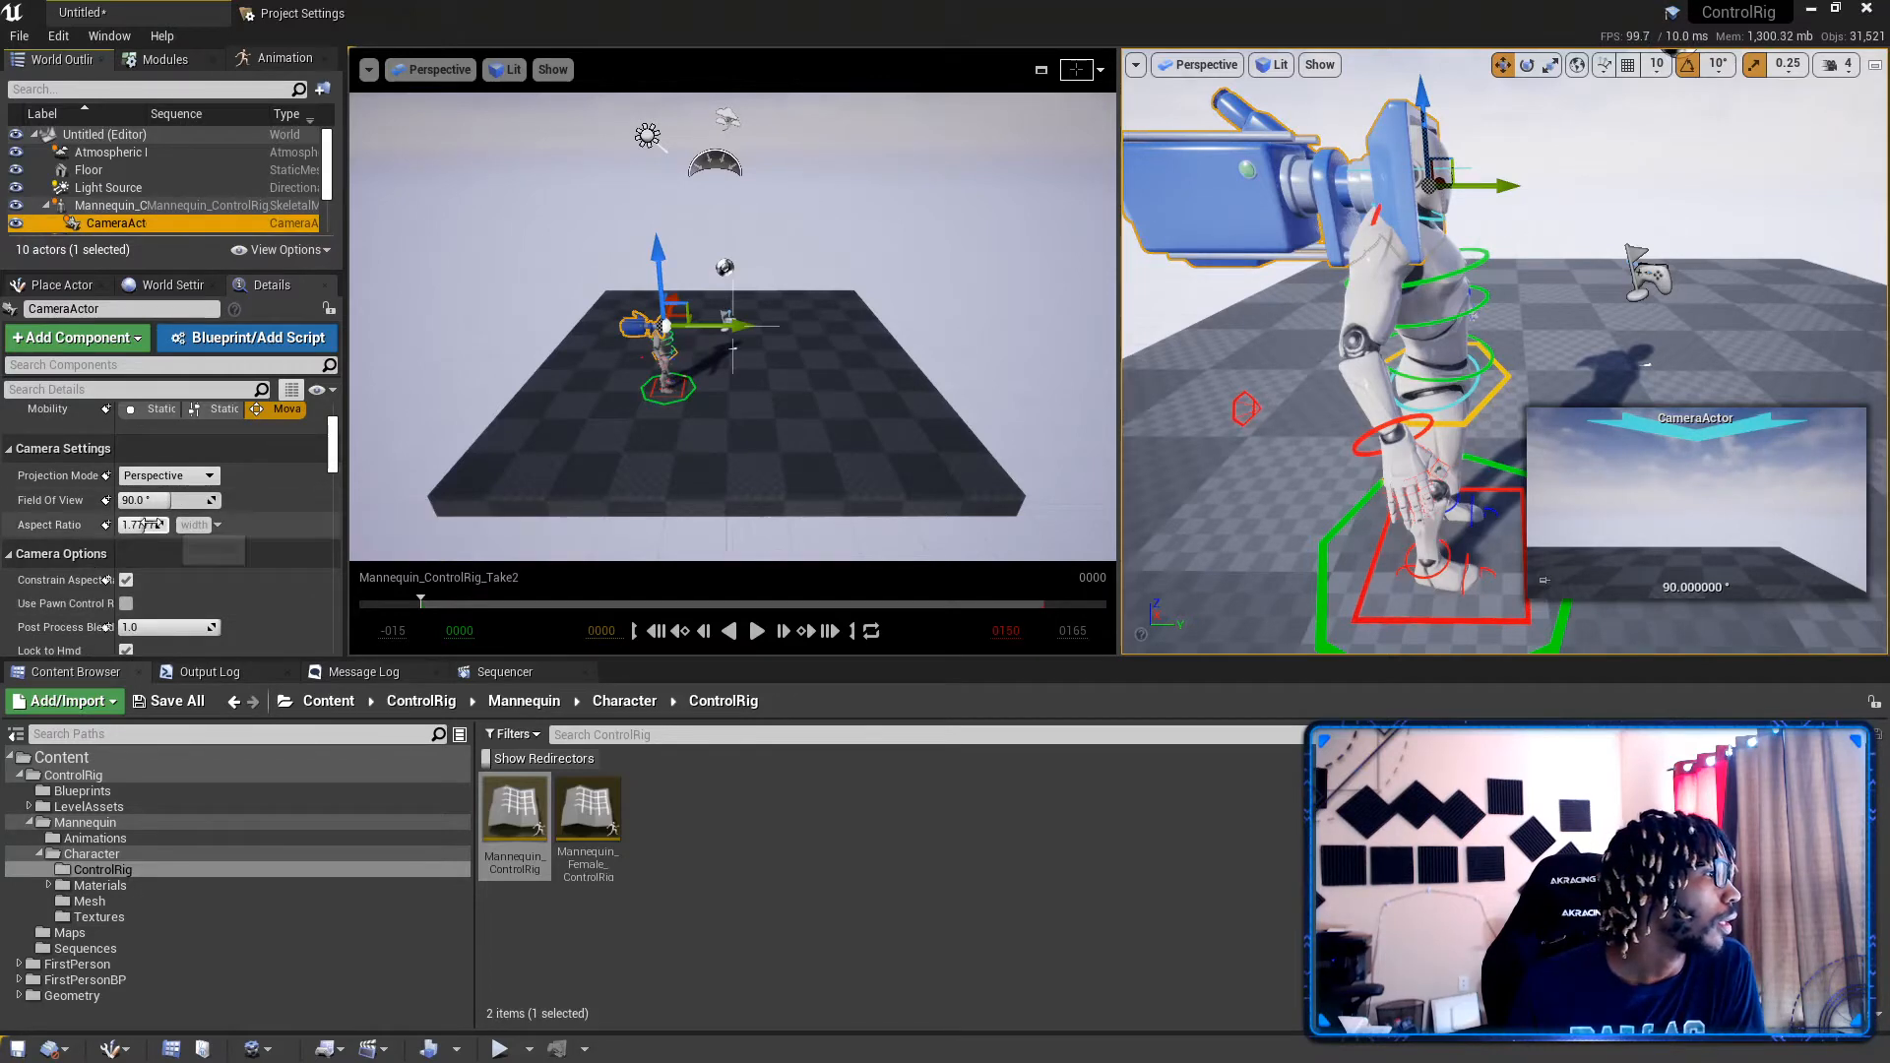
pyautogui.scroll(-1, 96, 519)
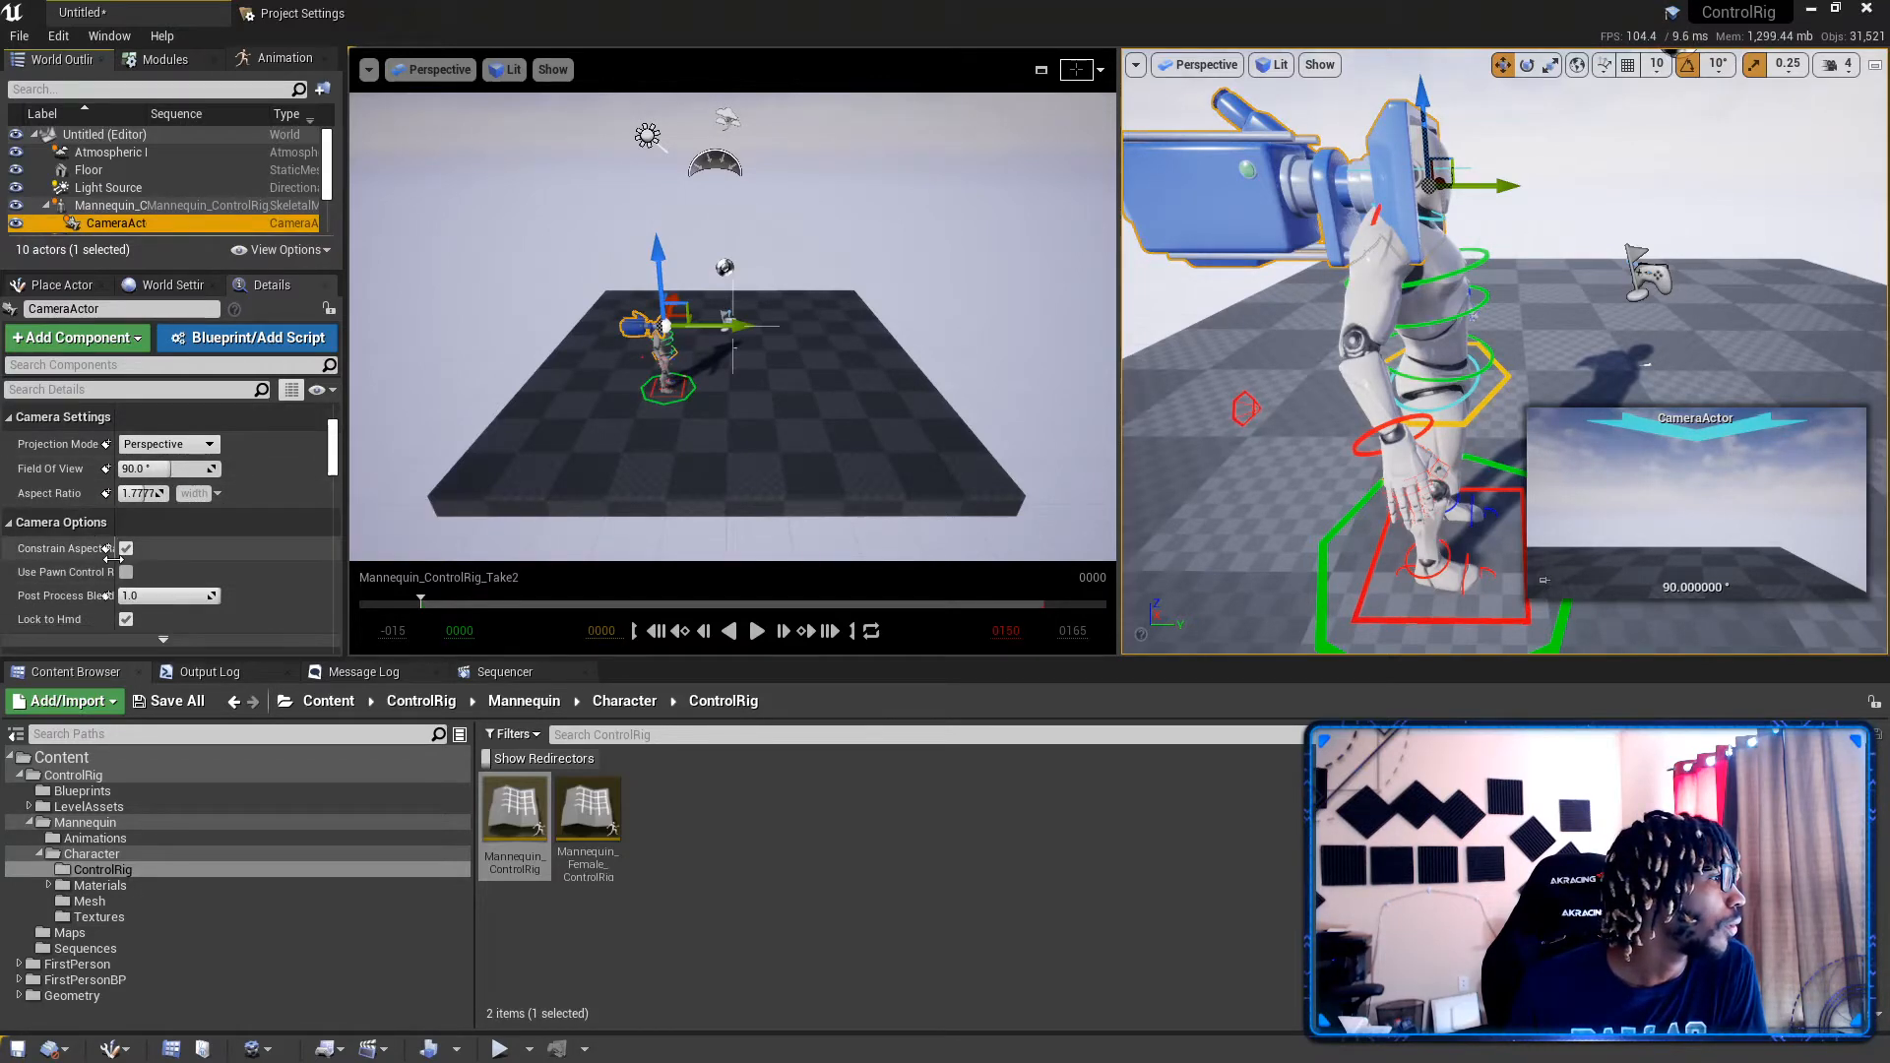
pyautogui.moveTo(115, 551); pyautogui.dragTo(163, 555)
pyautogui.scroll(-5, 110, 598)
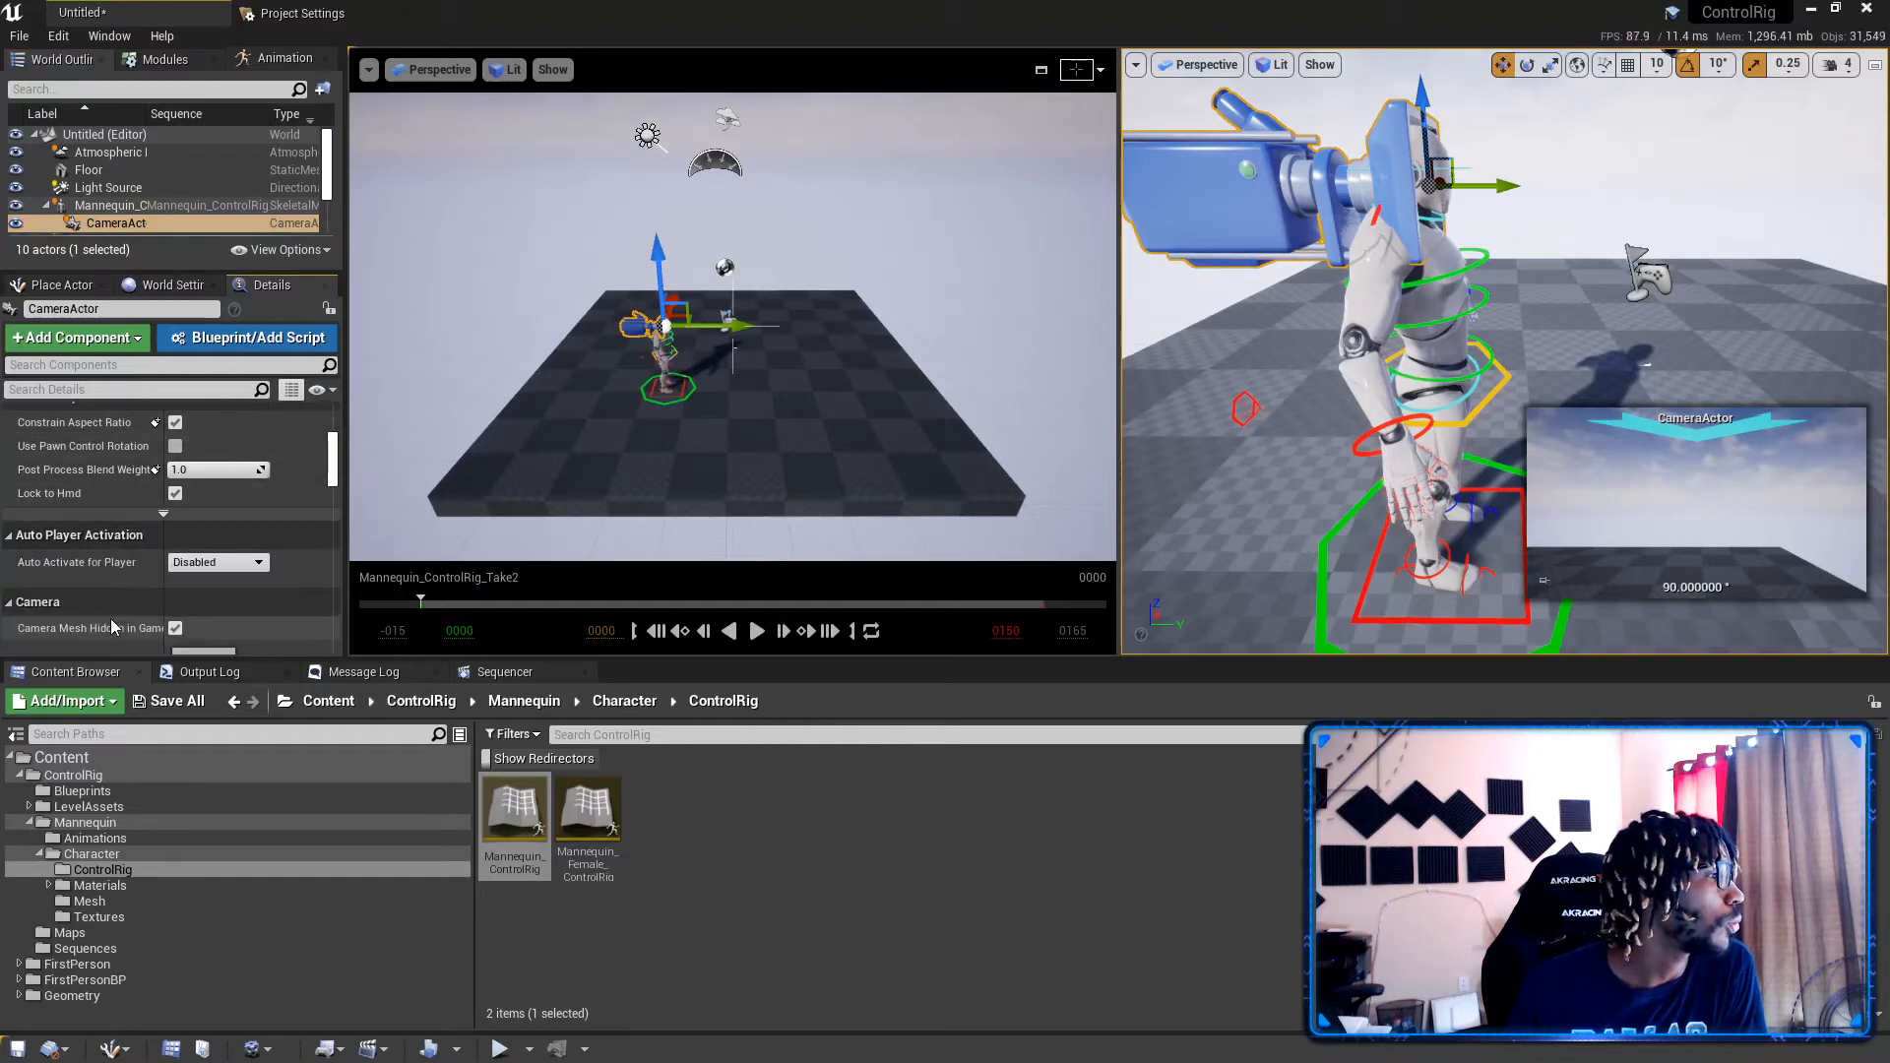
pyautogui.scroll(6, 110, 612)
pyautogui.scroll(2, 109, 608)
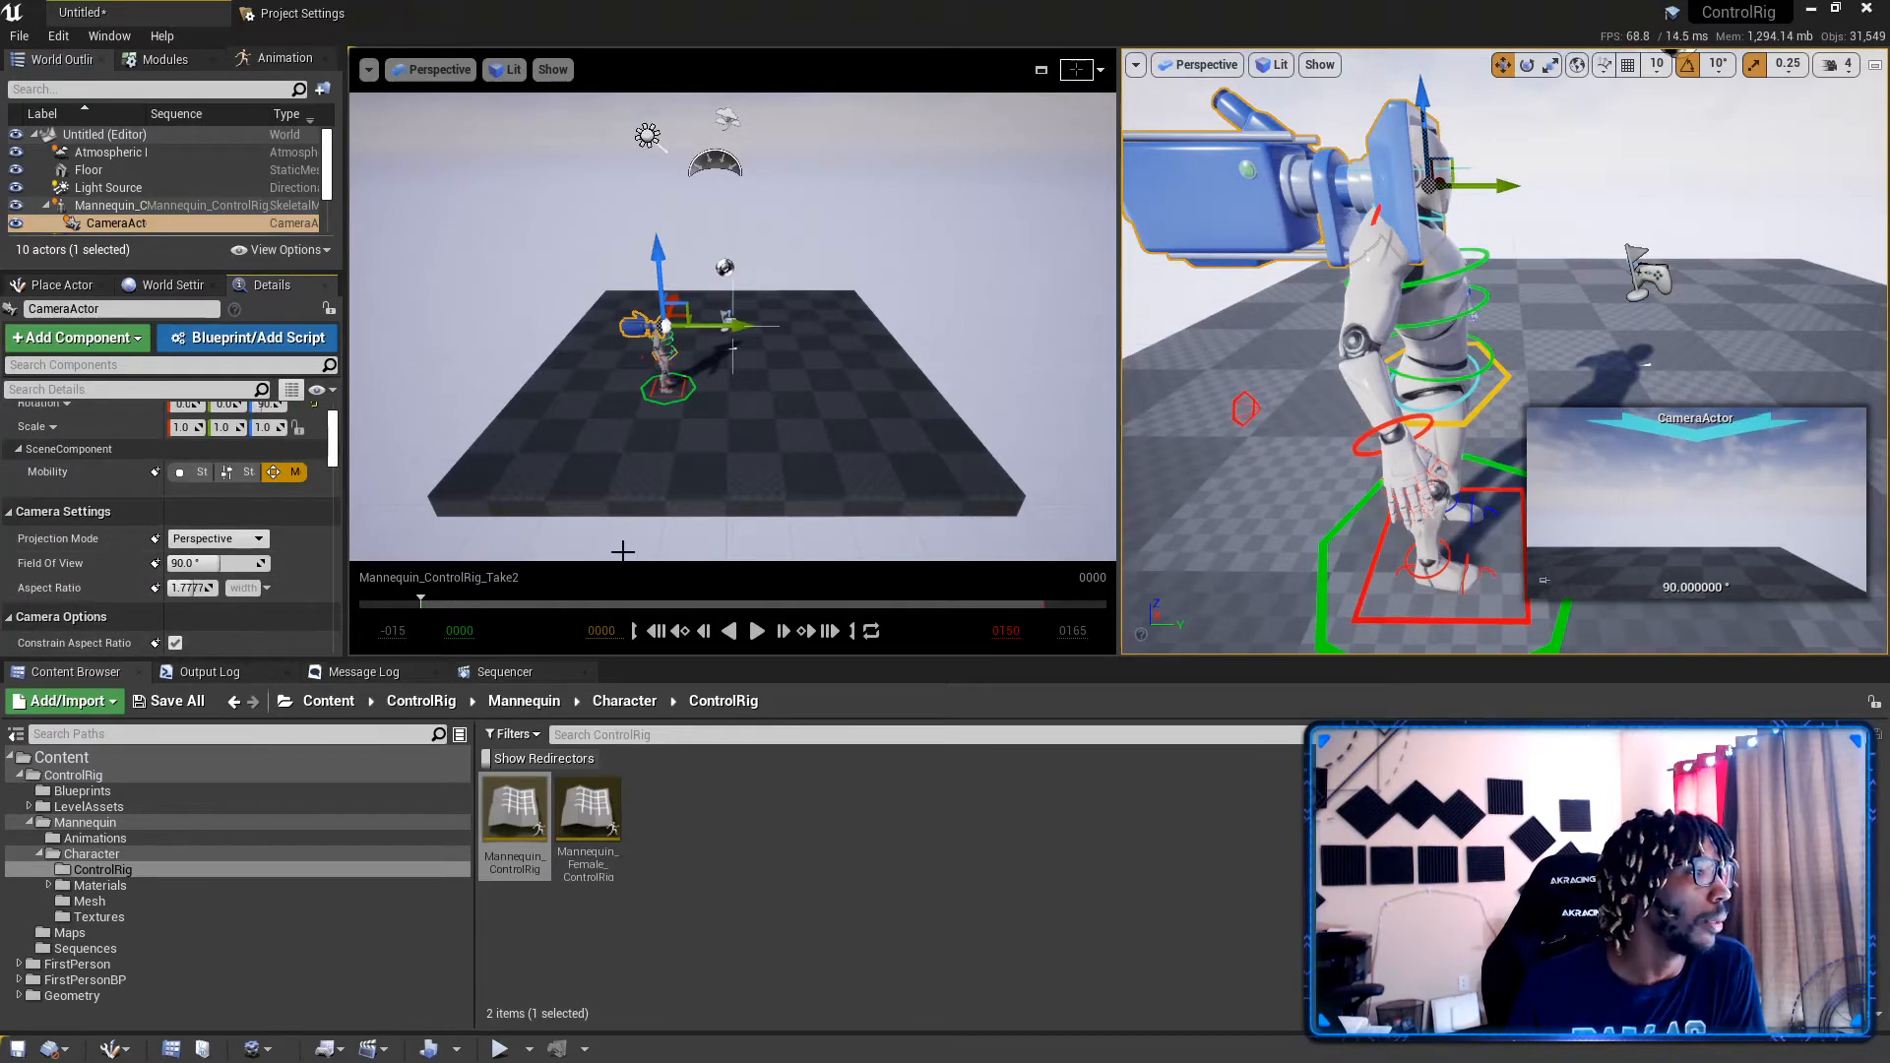
# Step: Set the viewport layout to two side-by-side panes, with the first pane as a Cinematic Viewport
pyautogui.click(1875, 66)
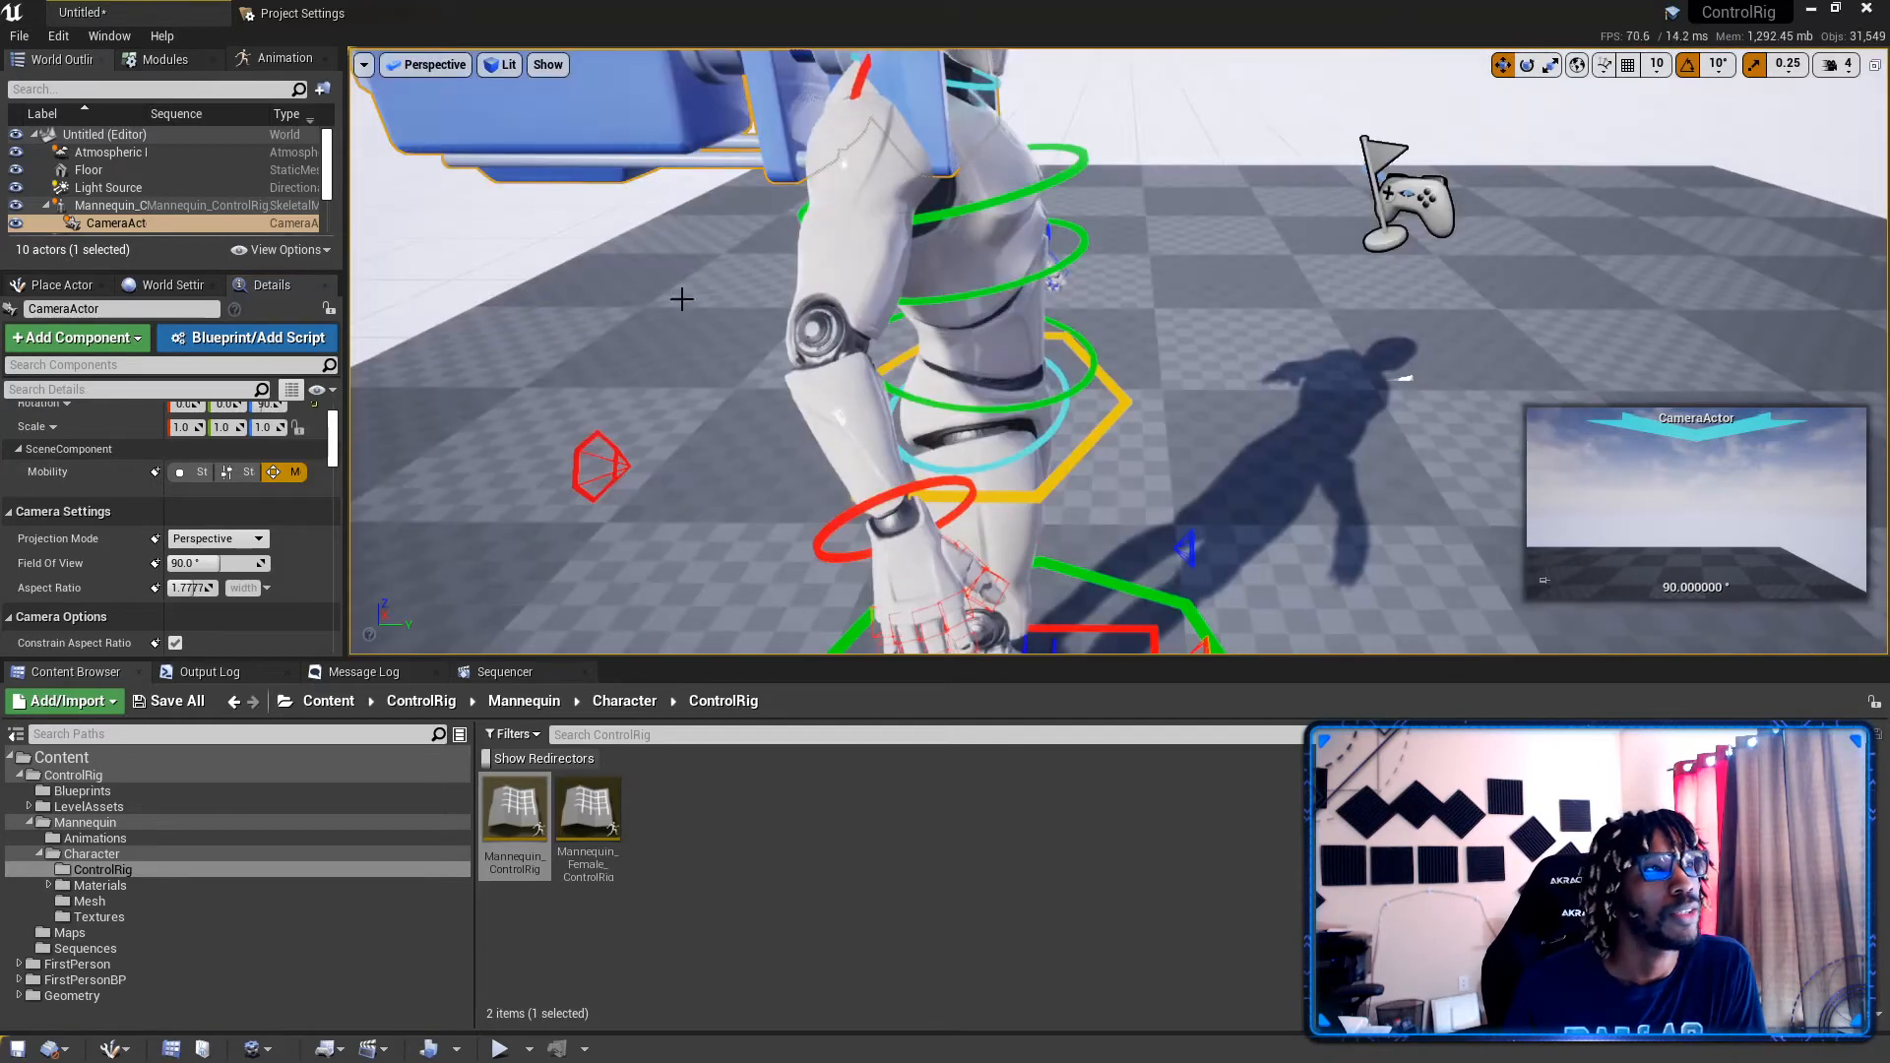
pyautogui.scroll(-6, 642, 253)
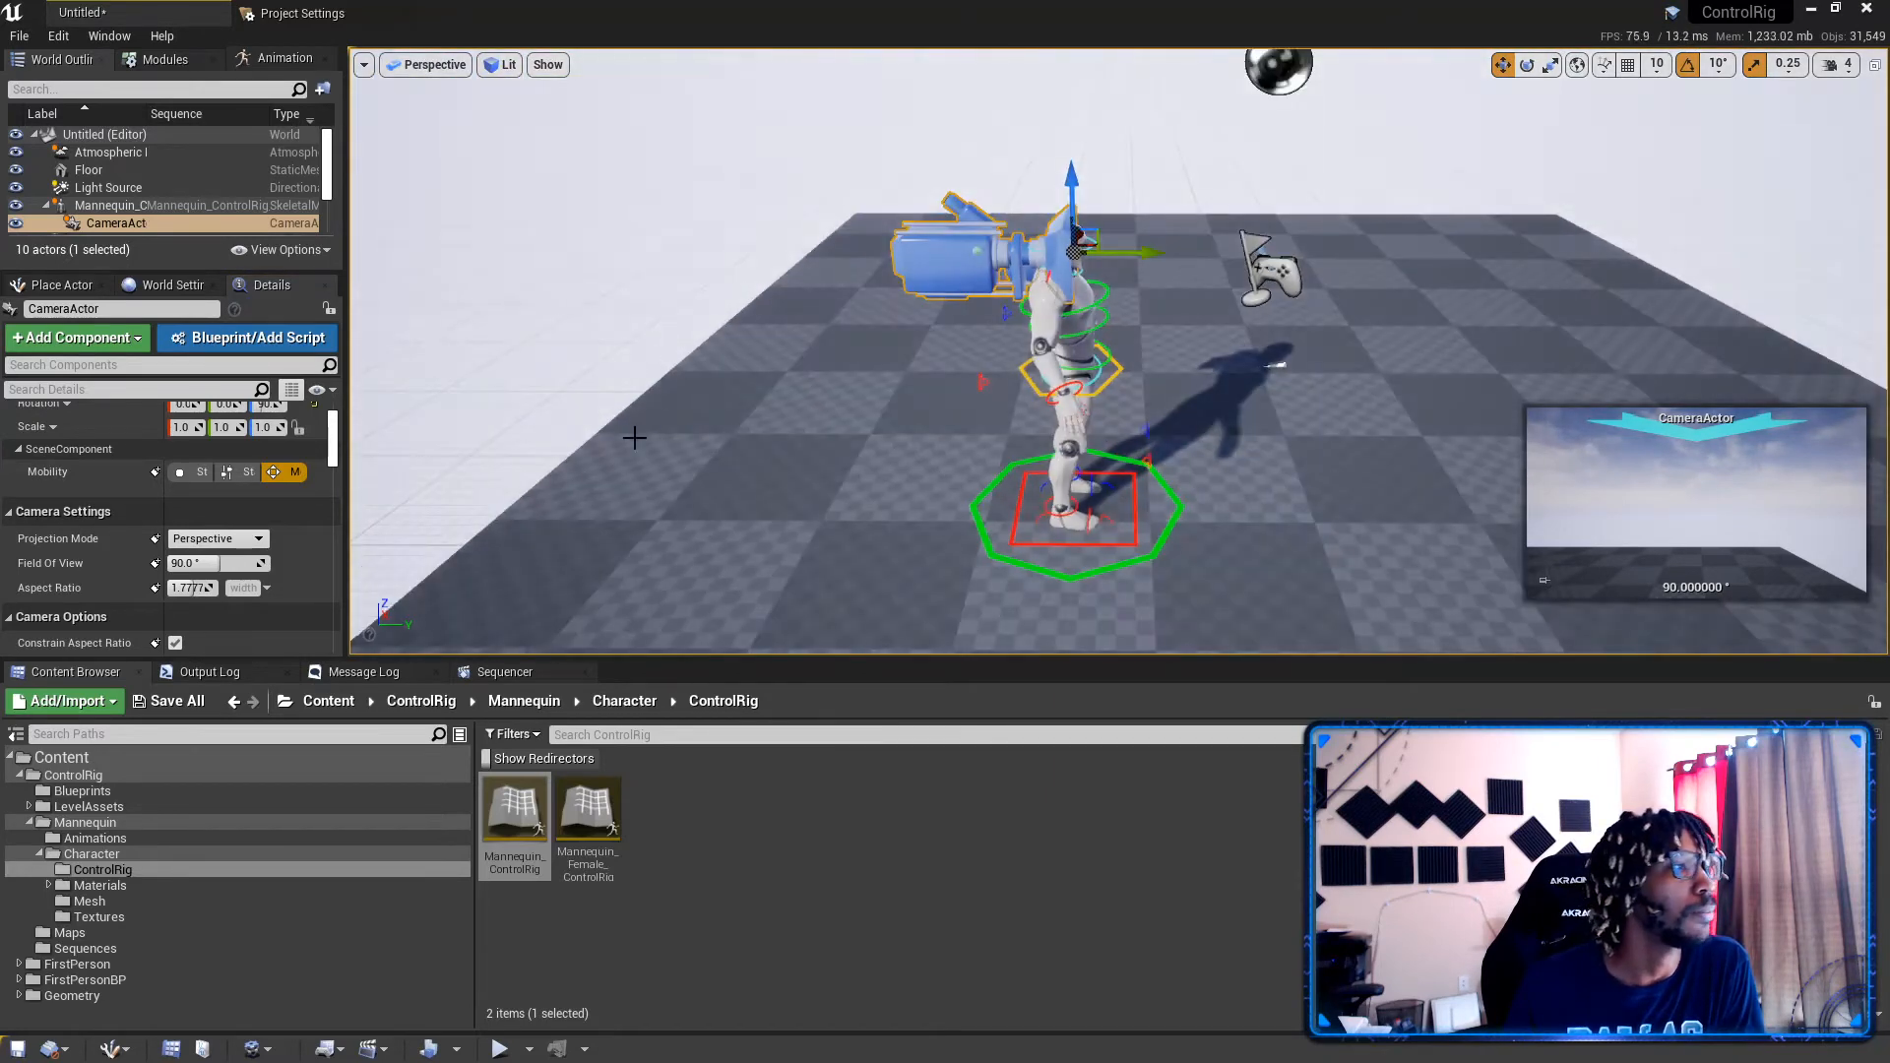
pyautogui.scroll(-2, 633, 437)
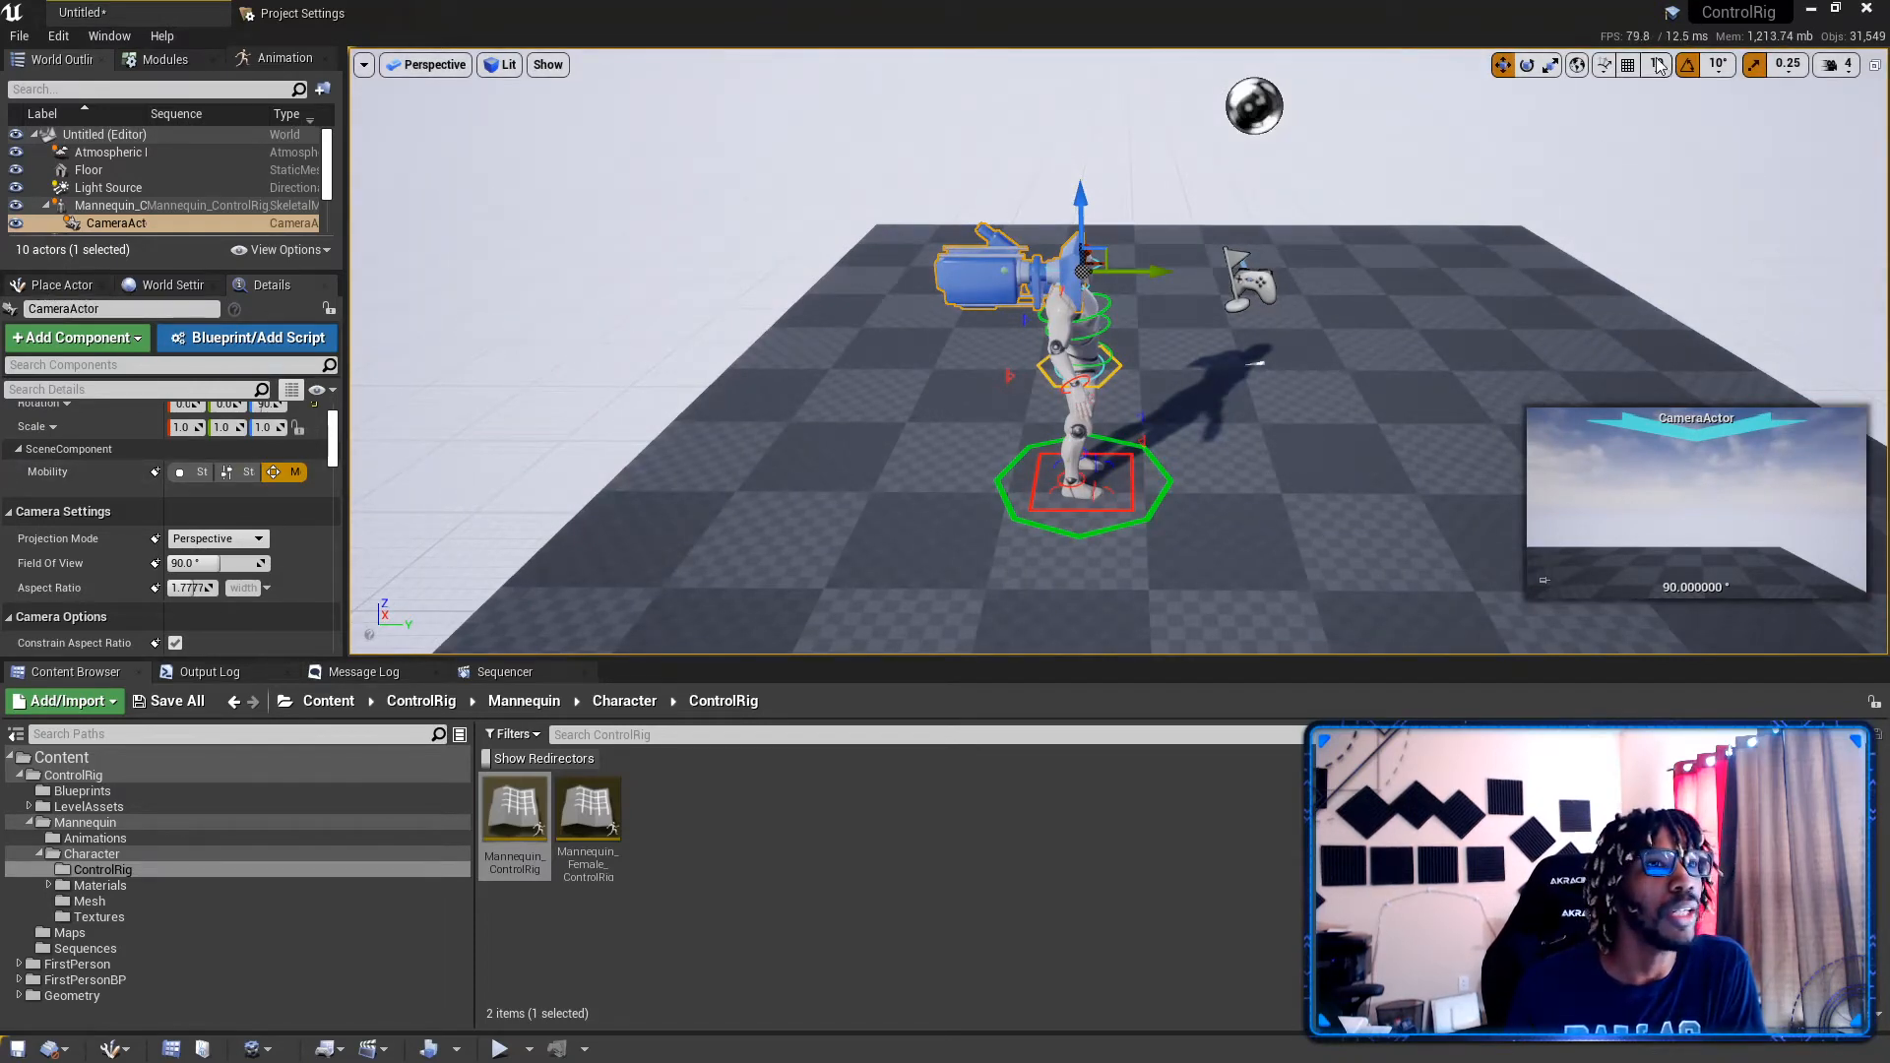
pyautogui.click(364, 65)
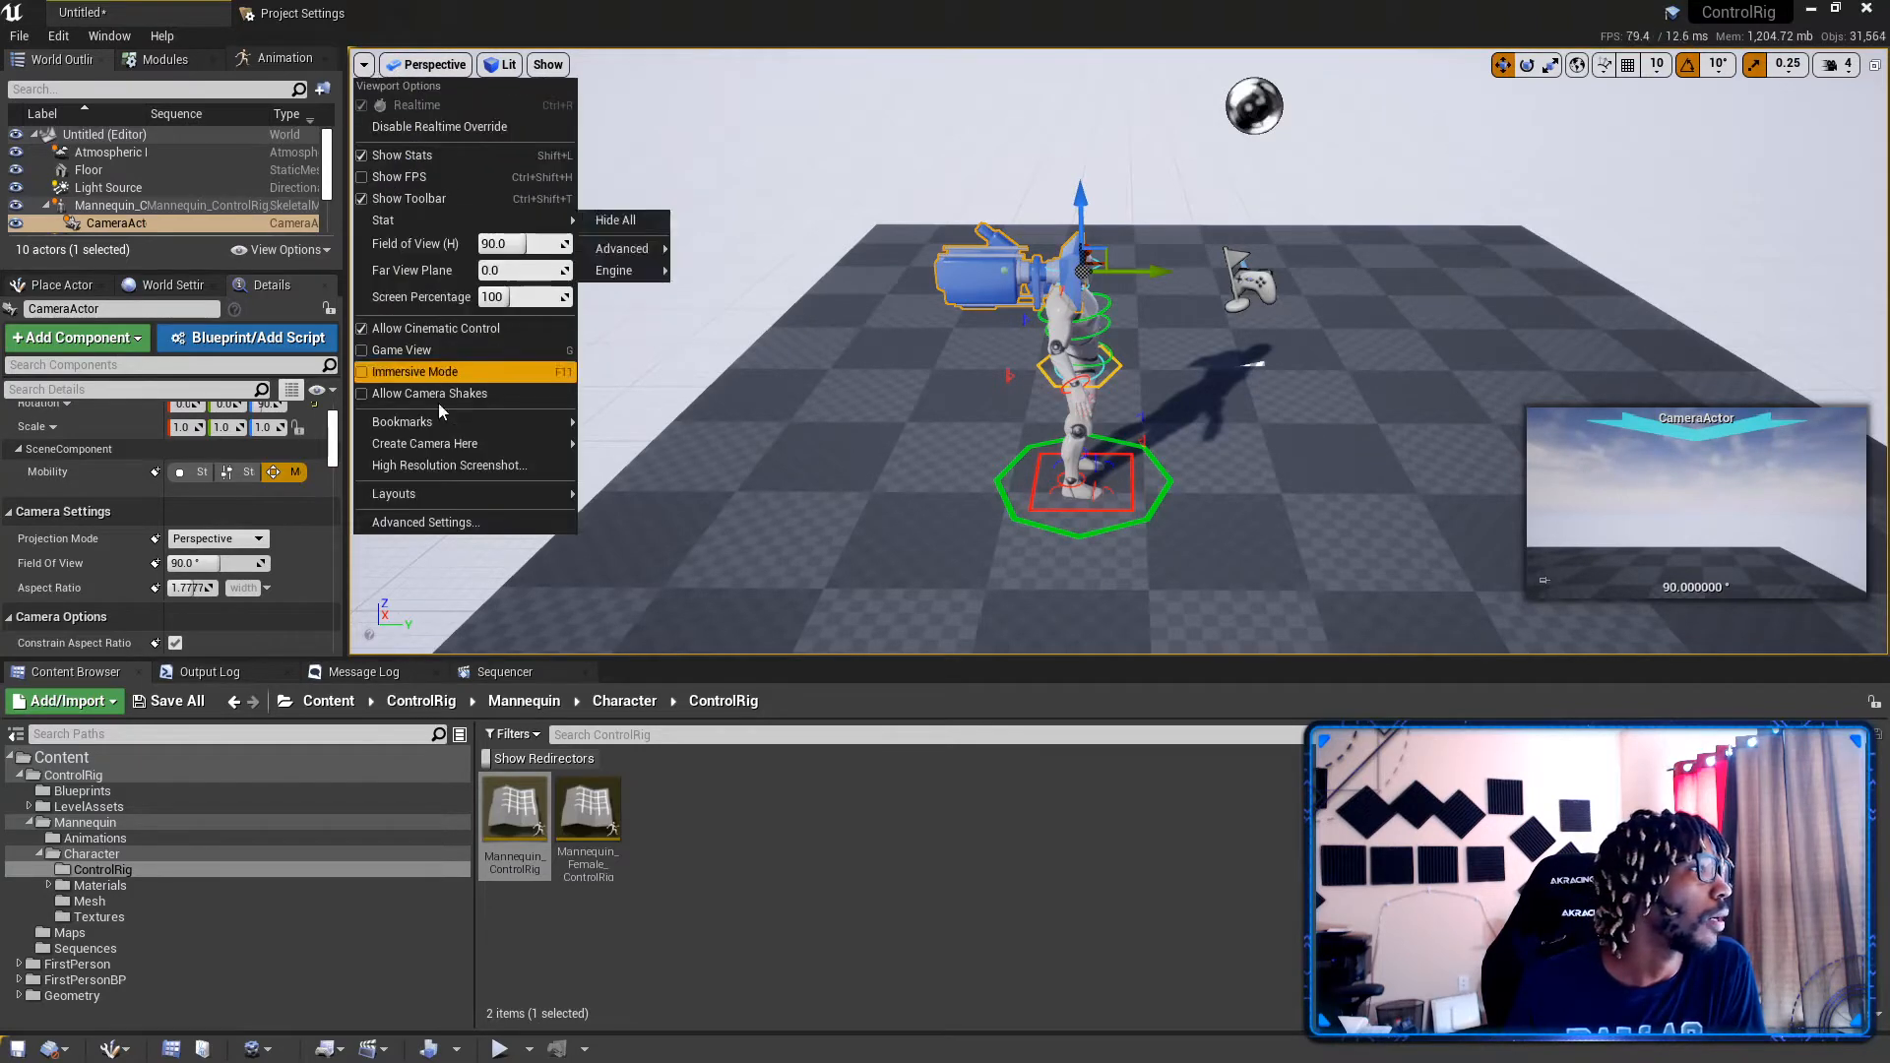
pyautogui.moveTo(421, 493)
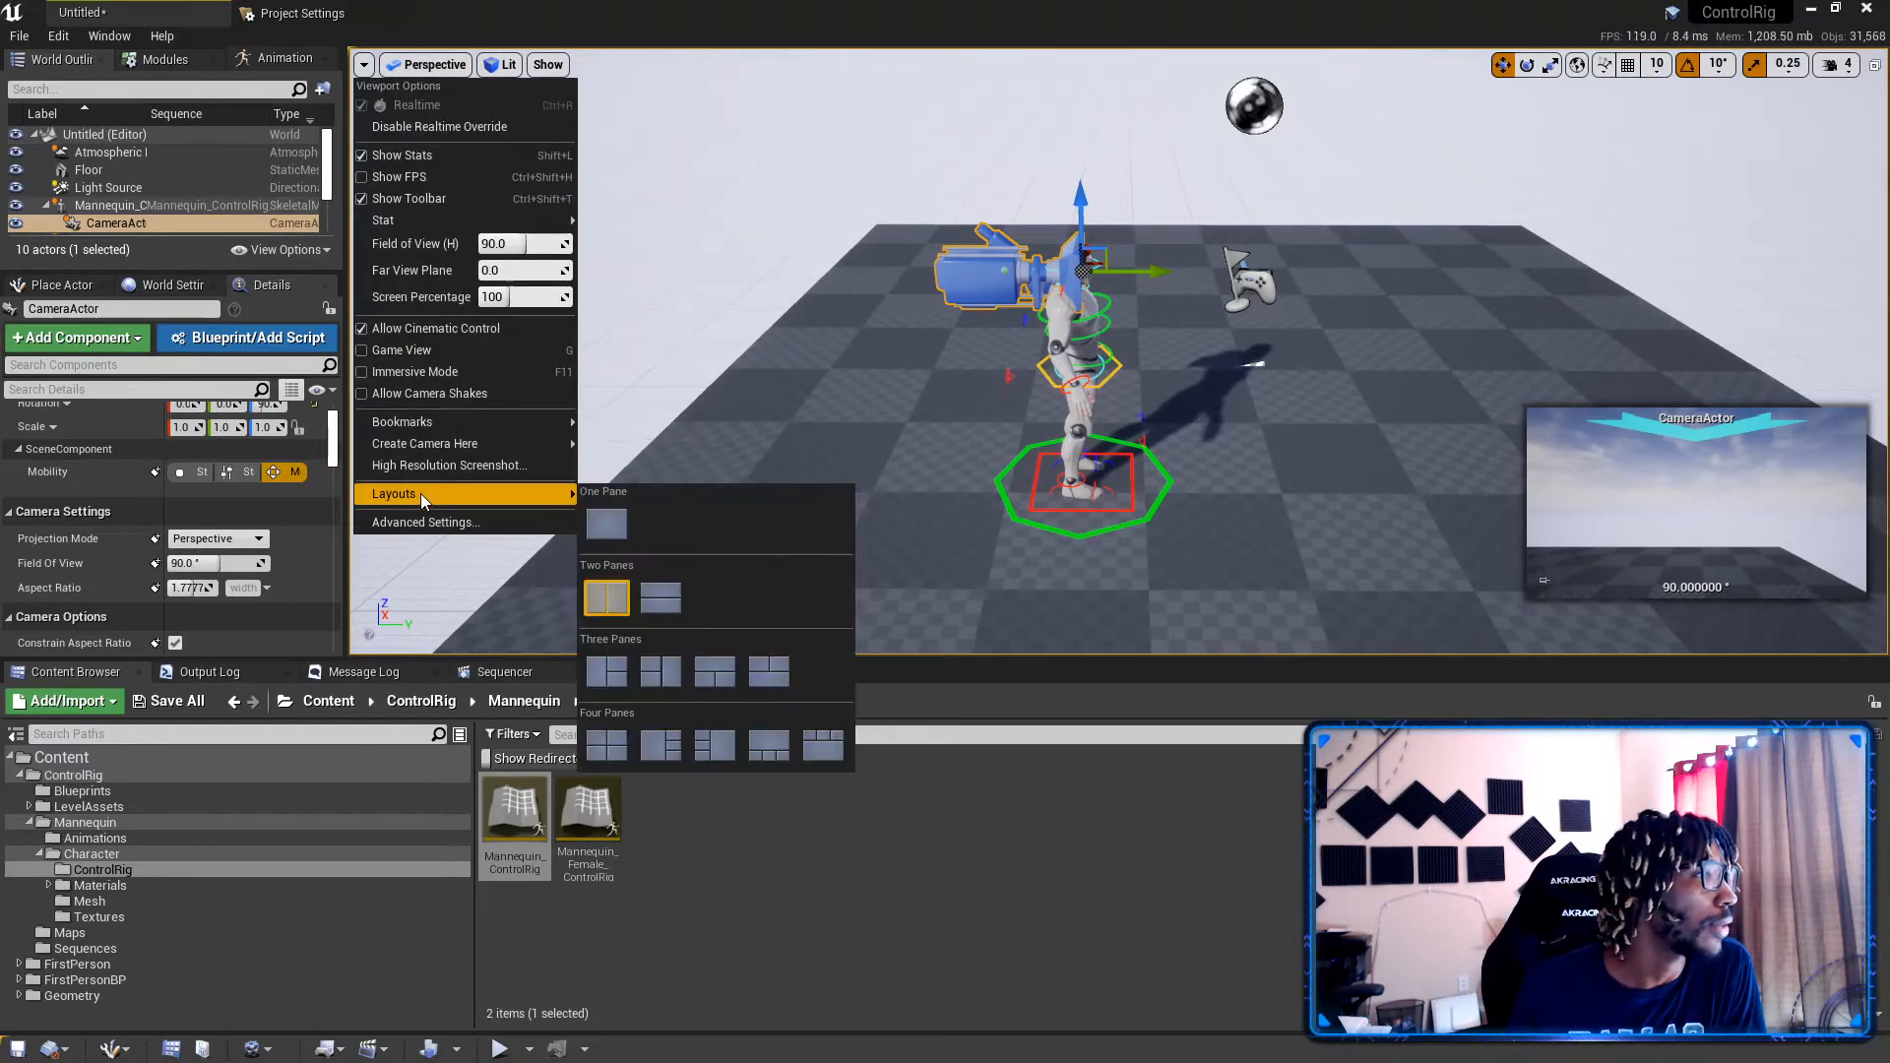
pyautogui.click(624, 601)
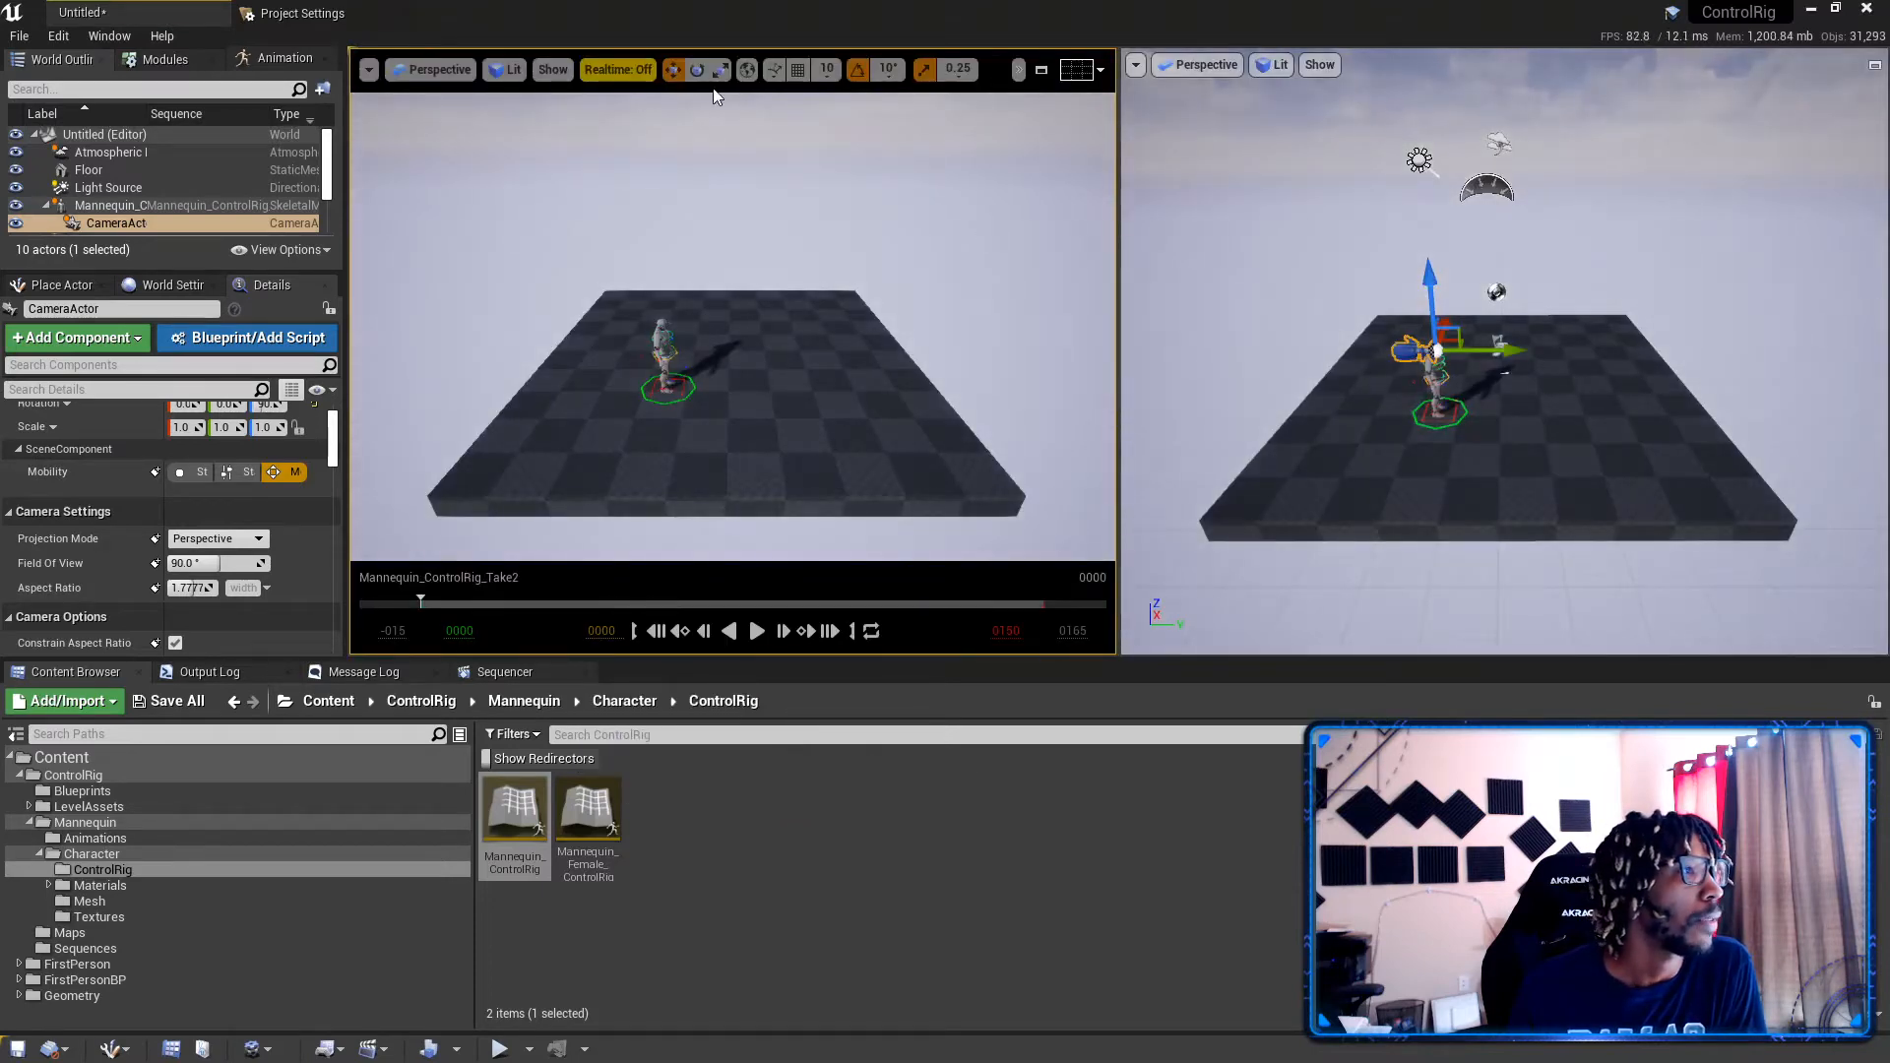
pyautogui.click(427, 79)
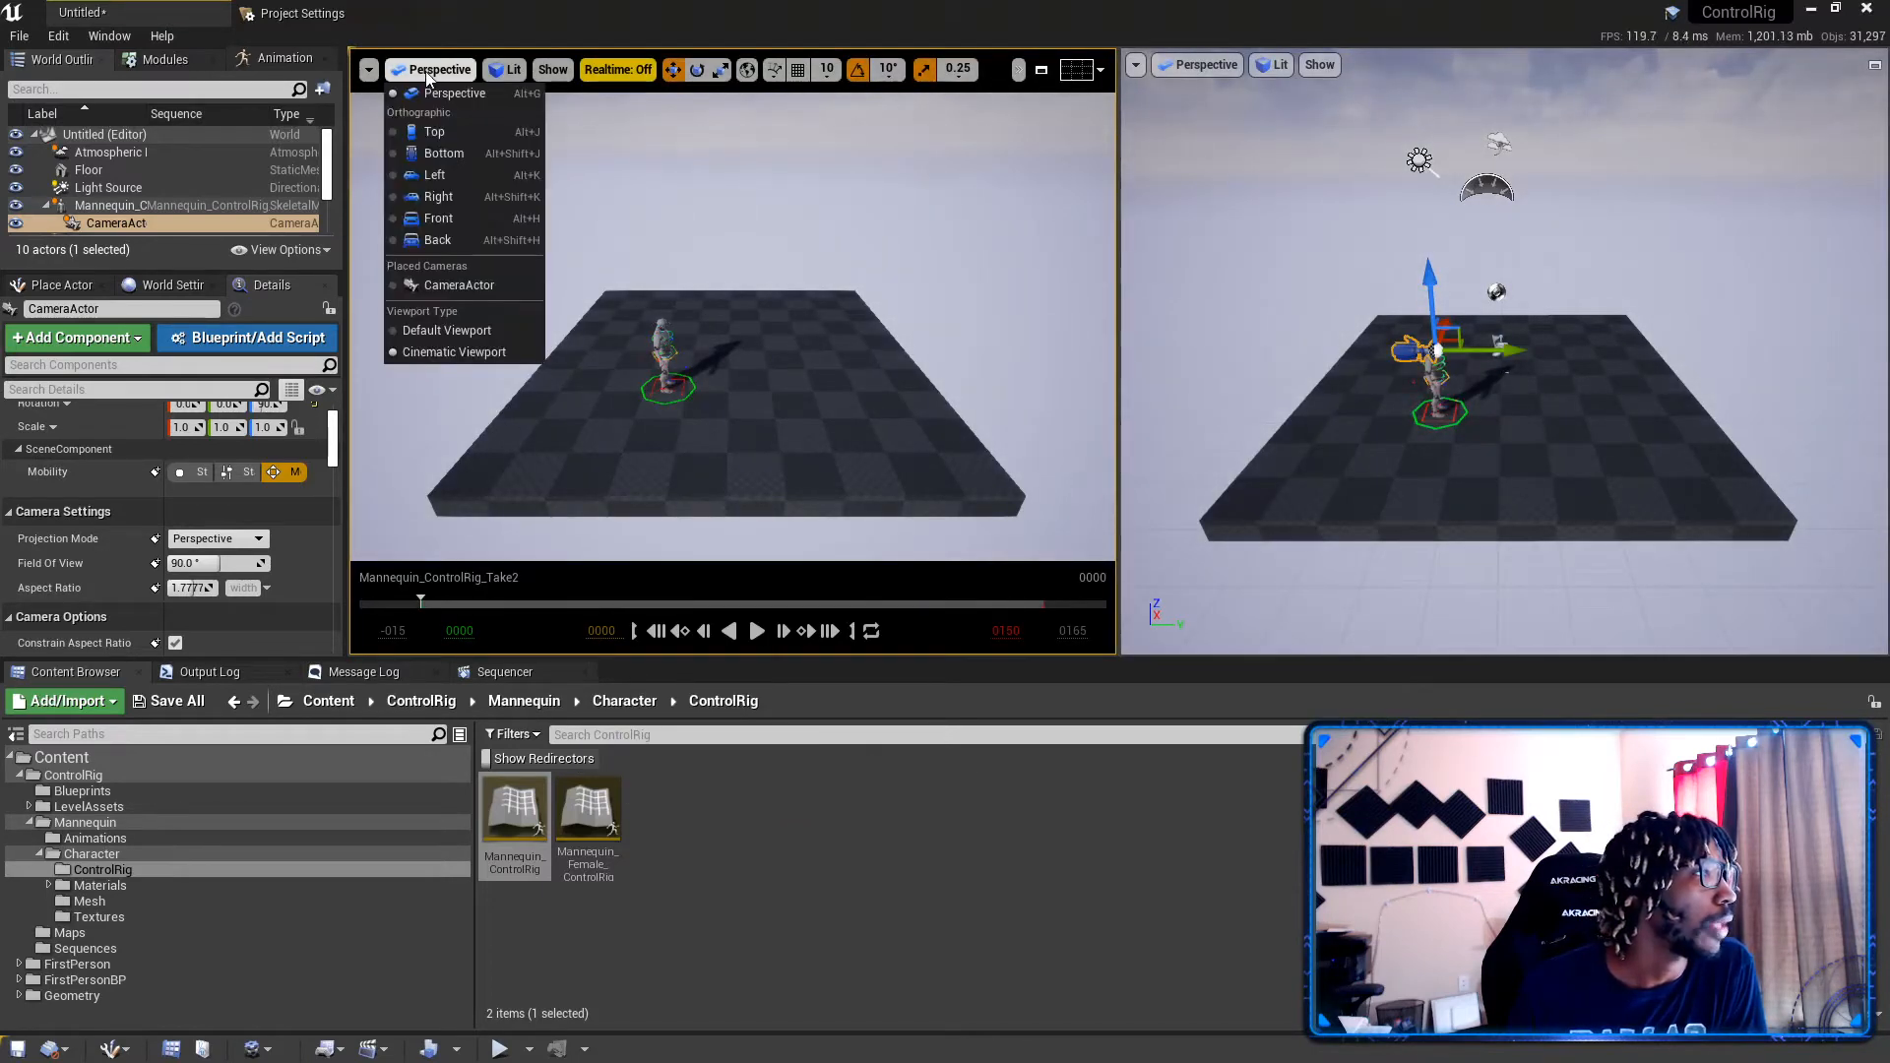
pyautogui.click(456, 352)
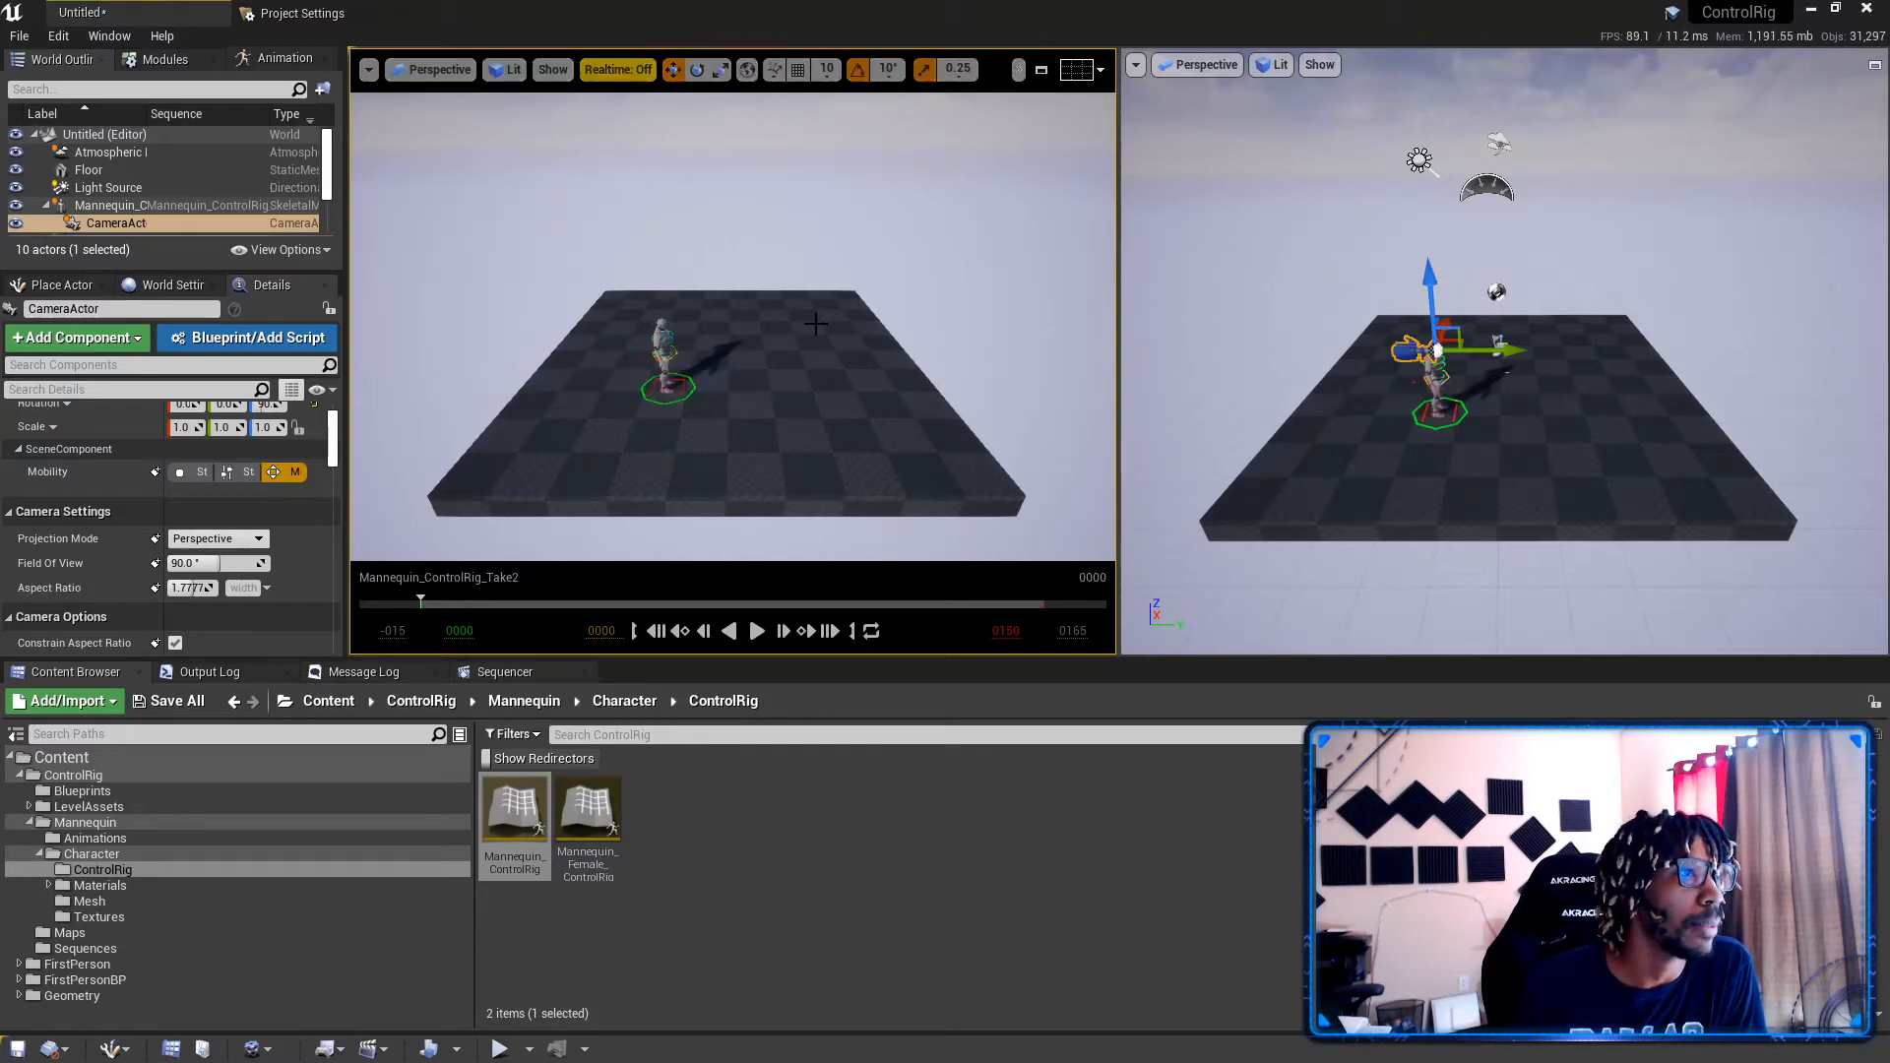
# Step: Show the Grid (2x2) composition overlay in the cinematic viewport and view the scene there through the CameraActor
pyautogui.click(1076, 71)
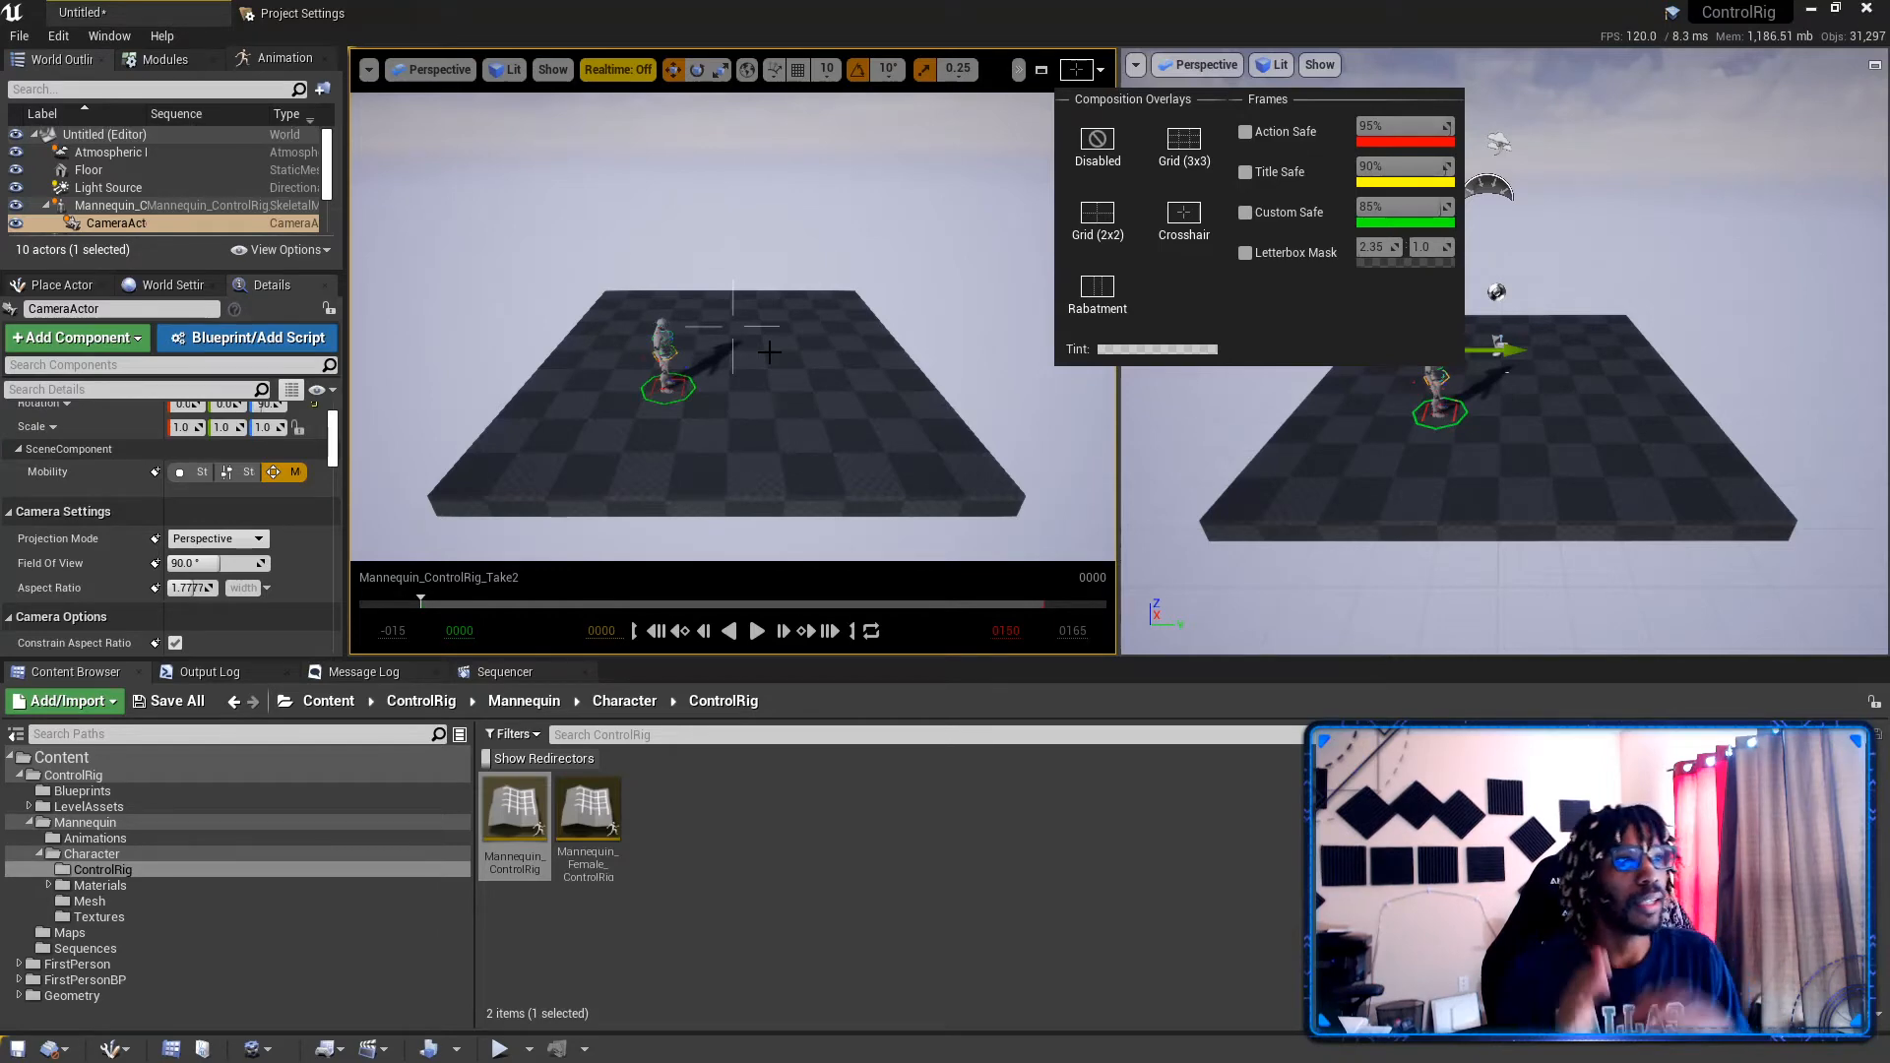
pyautogui.click(1097, 217)
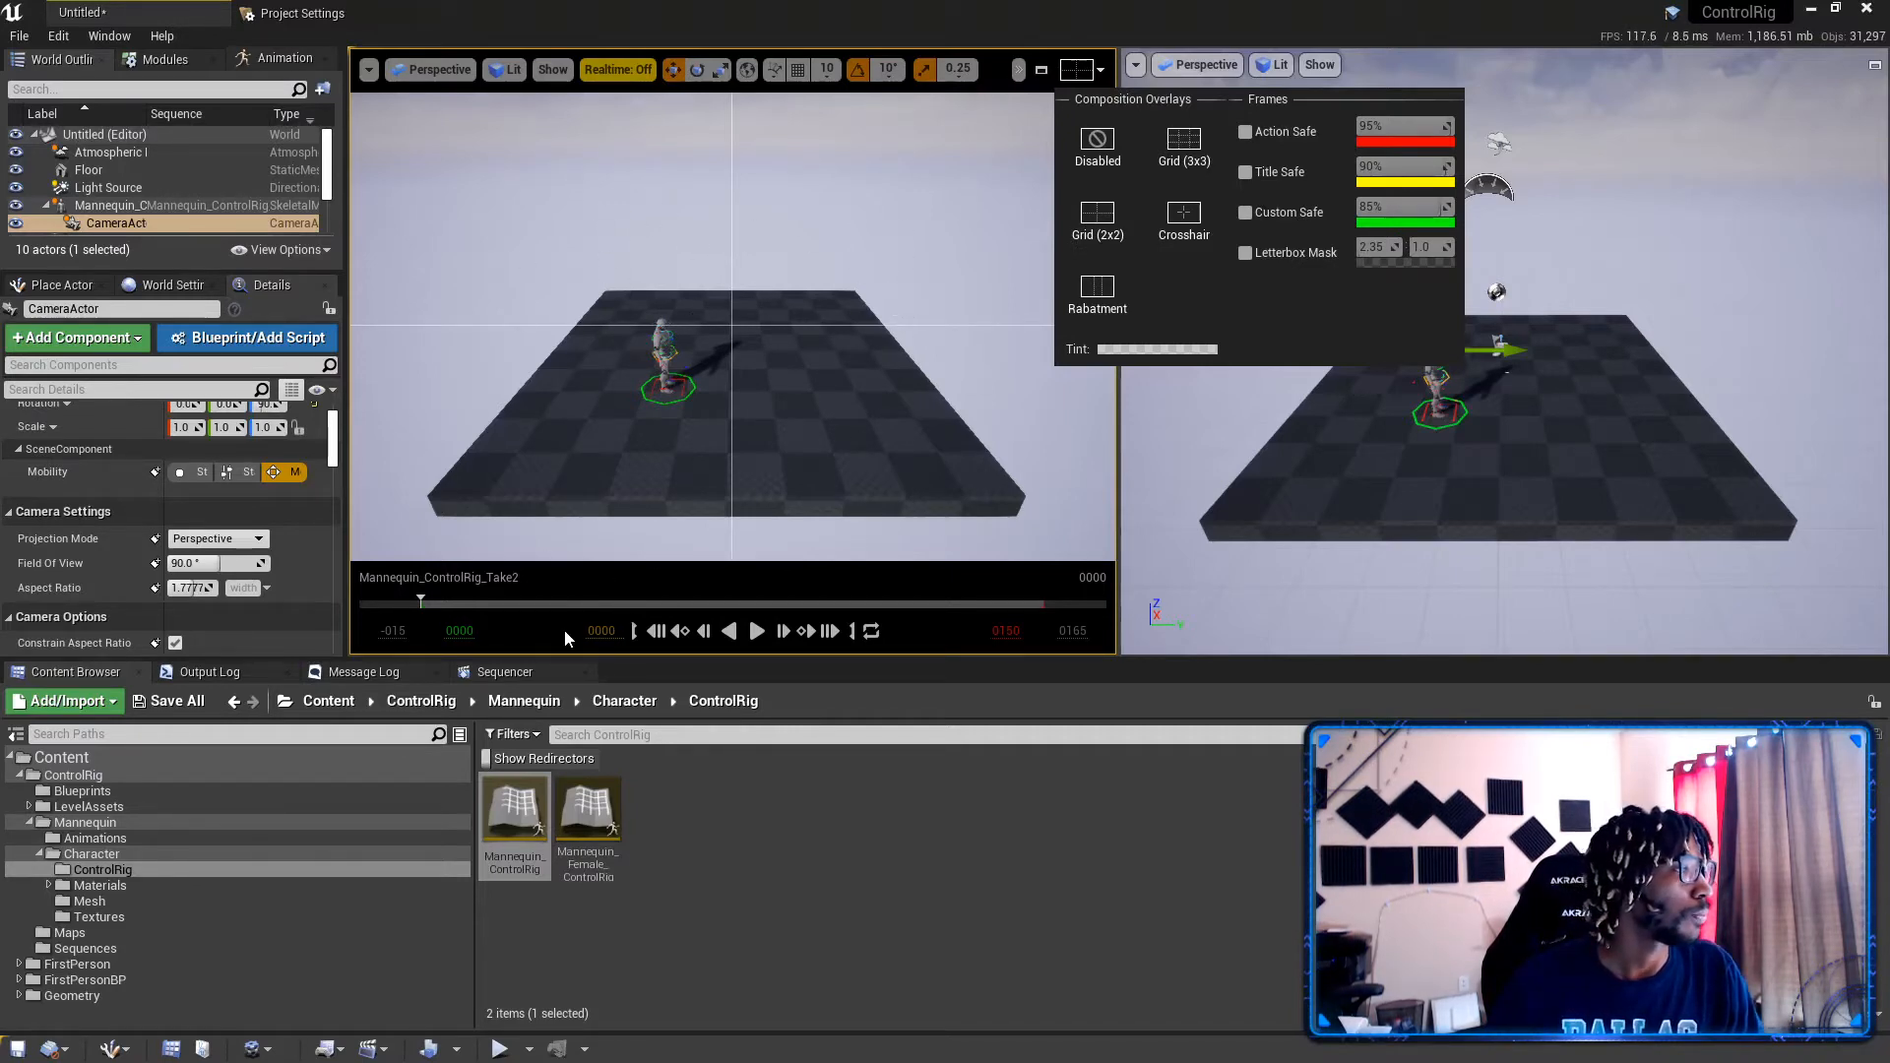
pyautogui.click(423, 77)
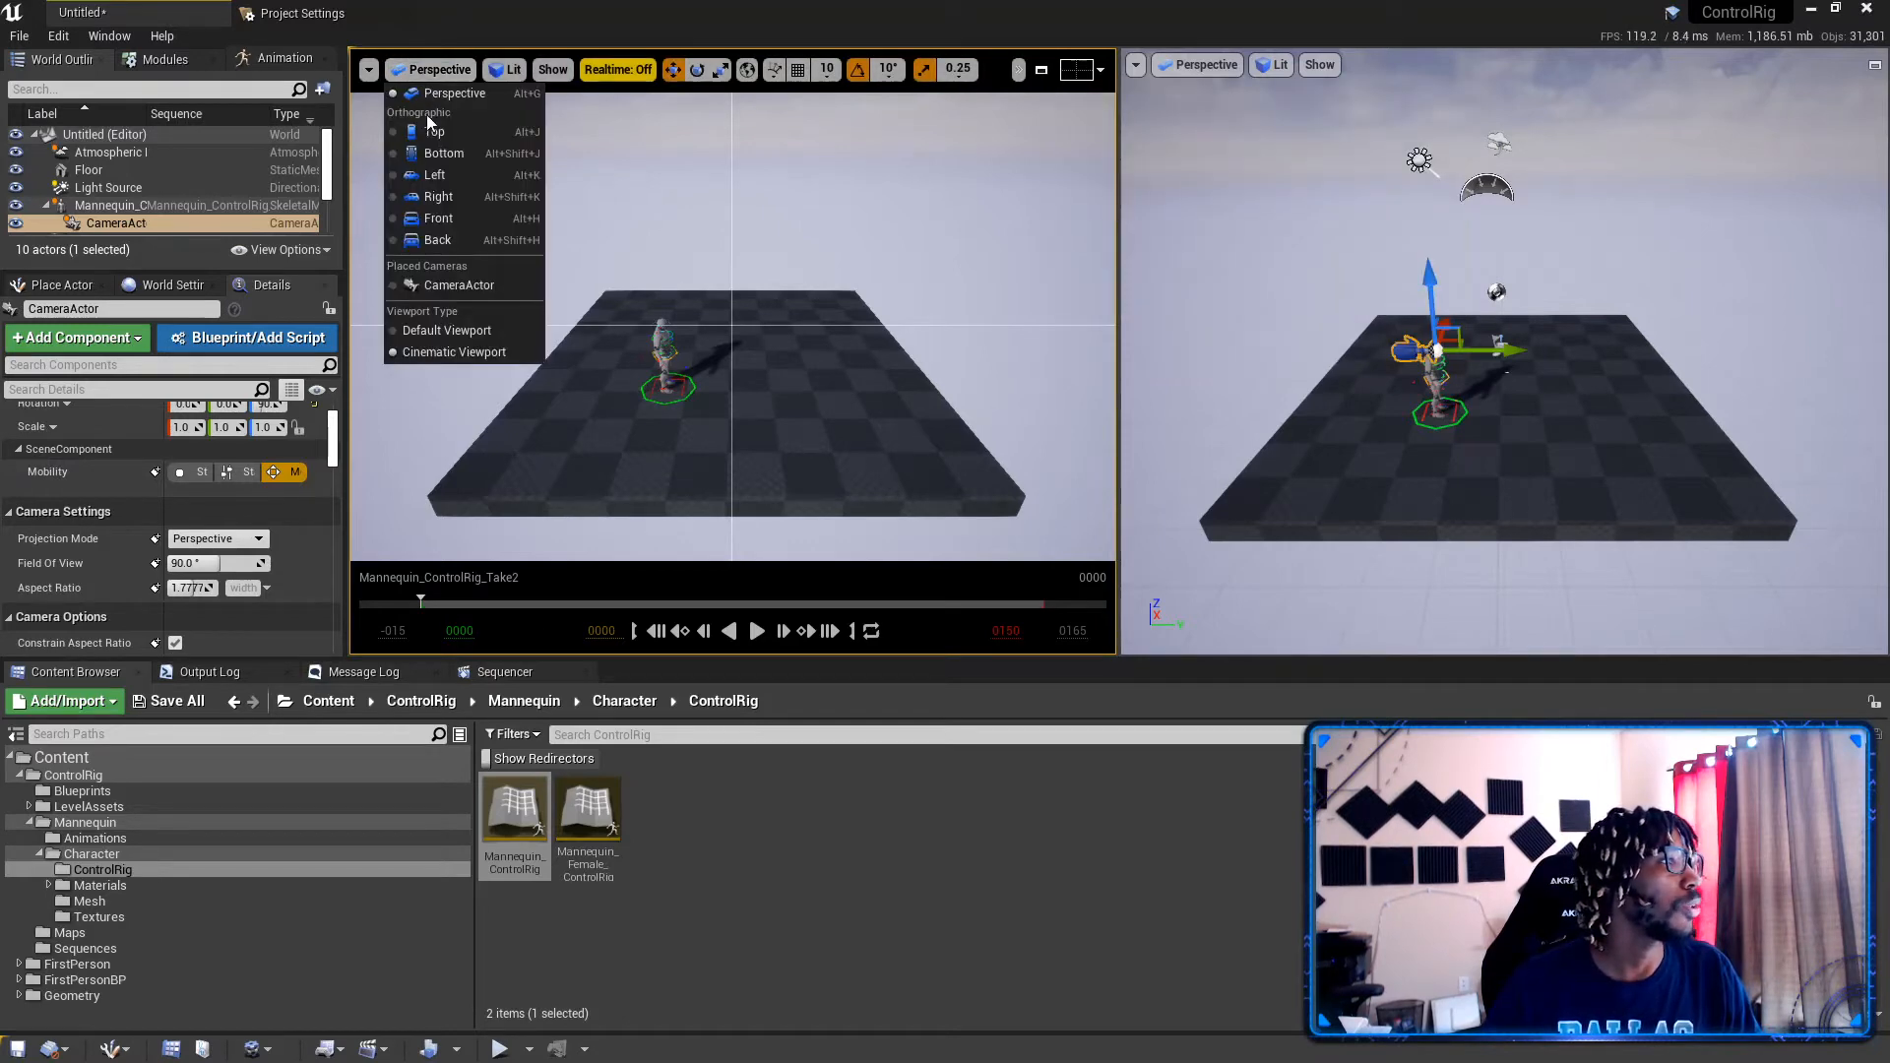
pyautogui.click(455, 285)
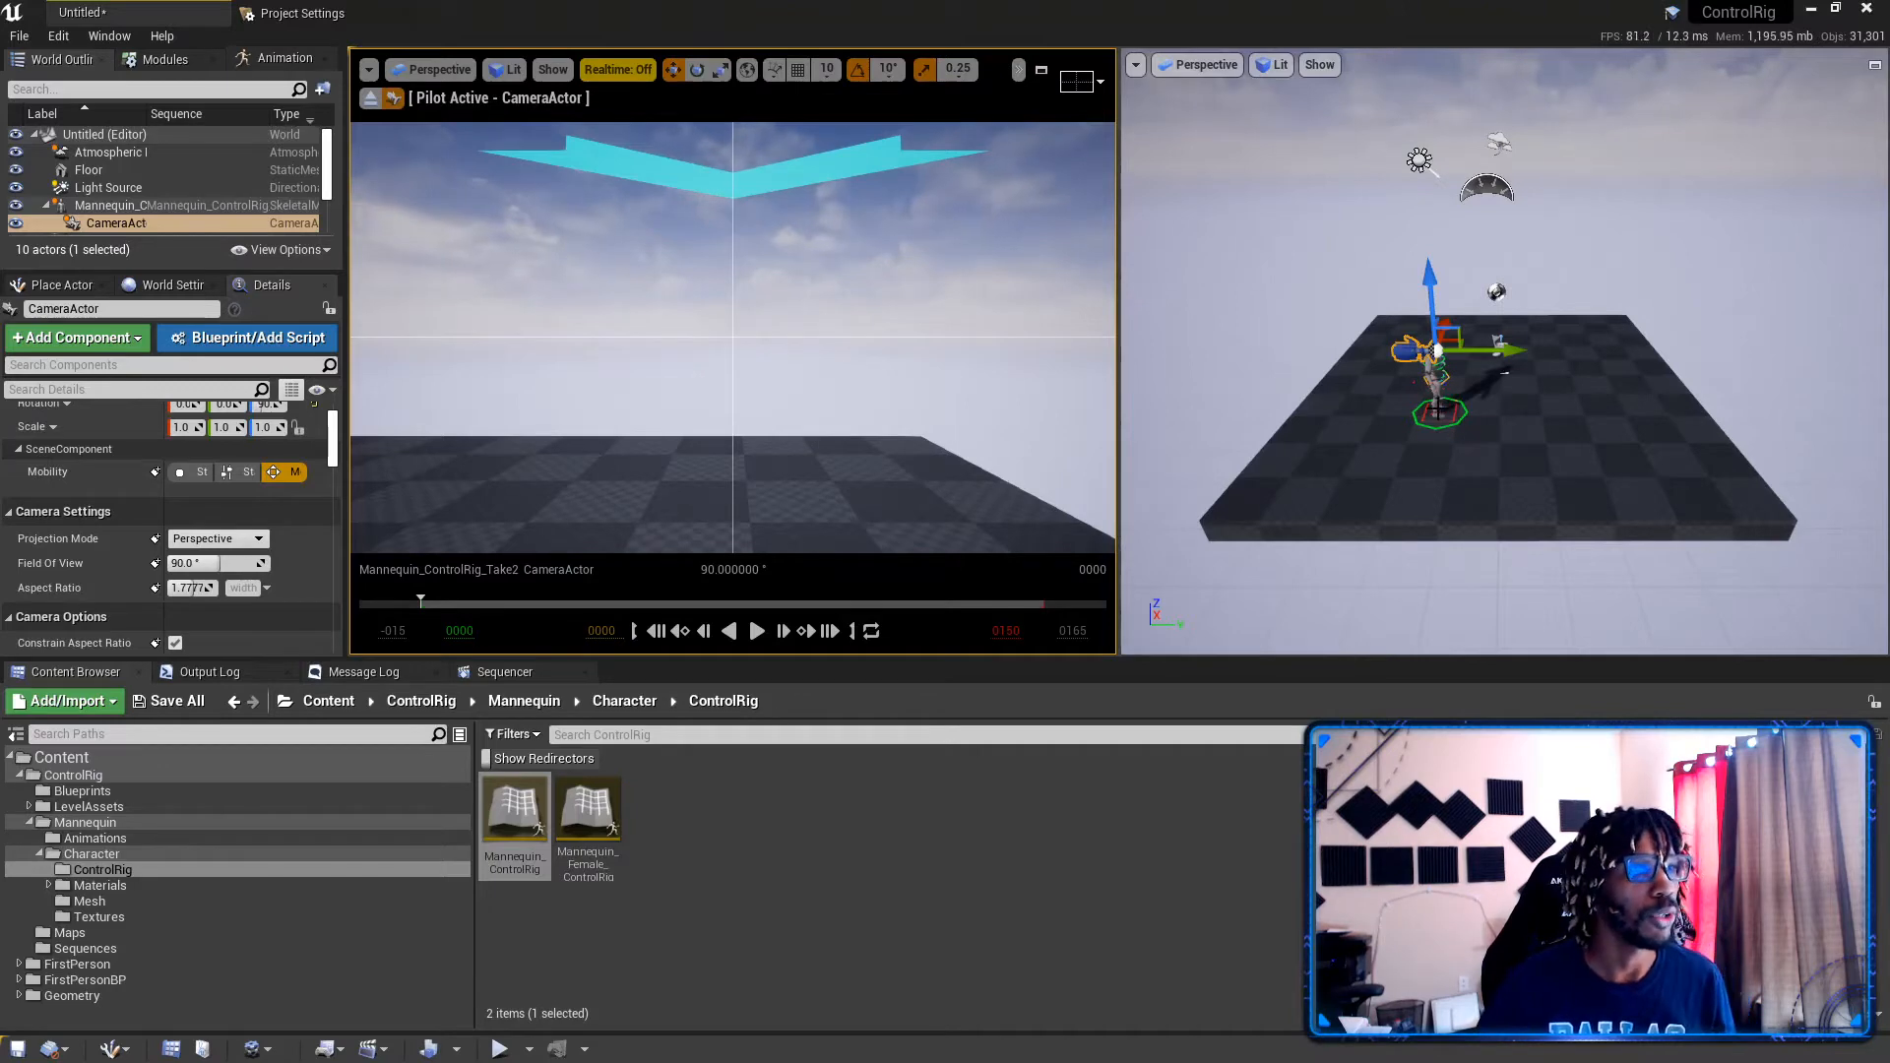
# Step: Try to move the mannequin with the rig control at its feet, and undo the move
pyautogui.click(1438, 408)
pyautogui.press('w')
pyautogui.moveTo(1438, 409); pyautogui.dragTo(1363, 425, button='right')
pyautogui.press('d')
pyautogui.moveTo(1387, 409); pyautogui.dragTo(1501, 371)
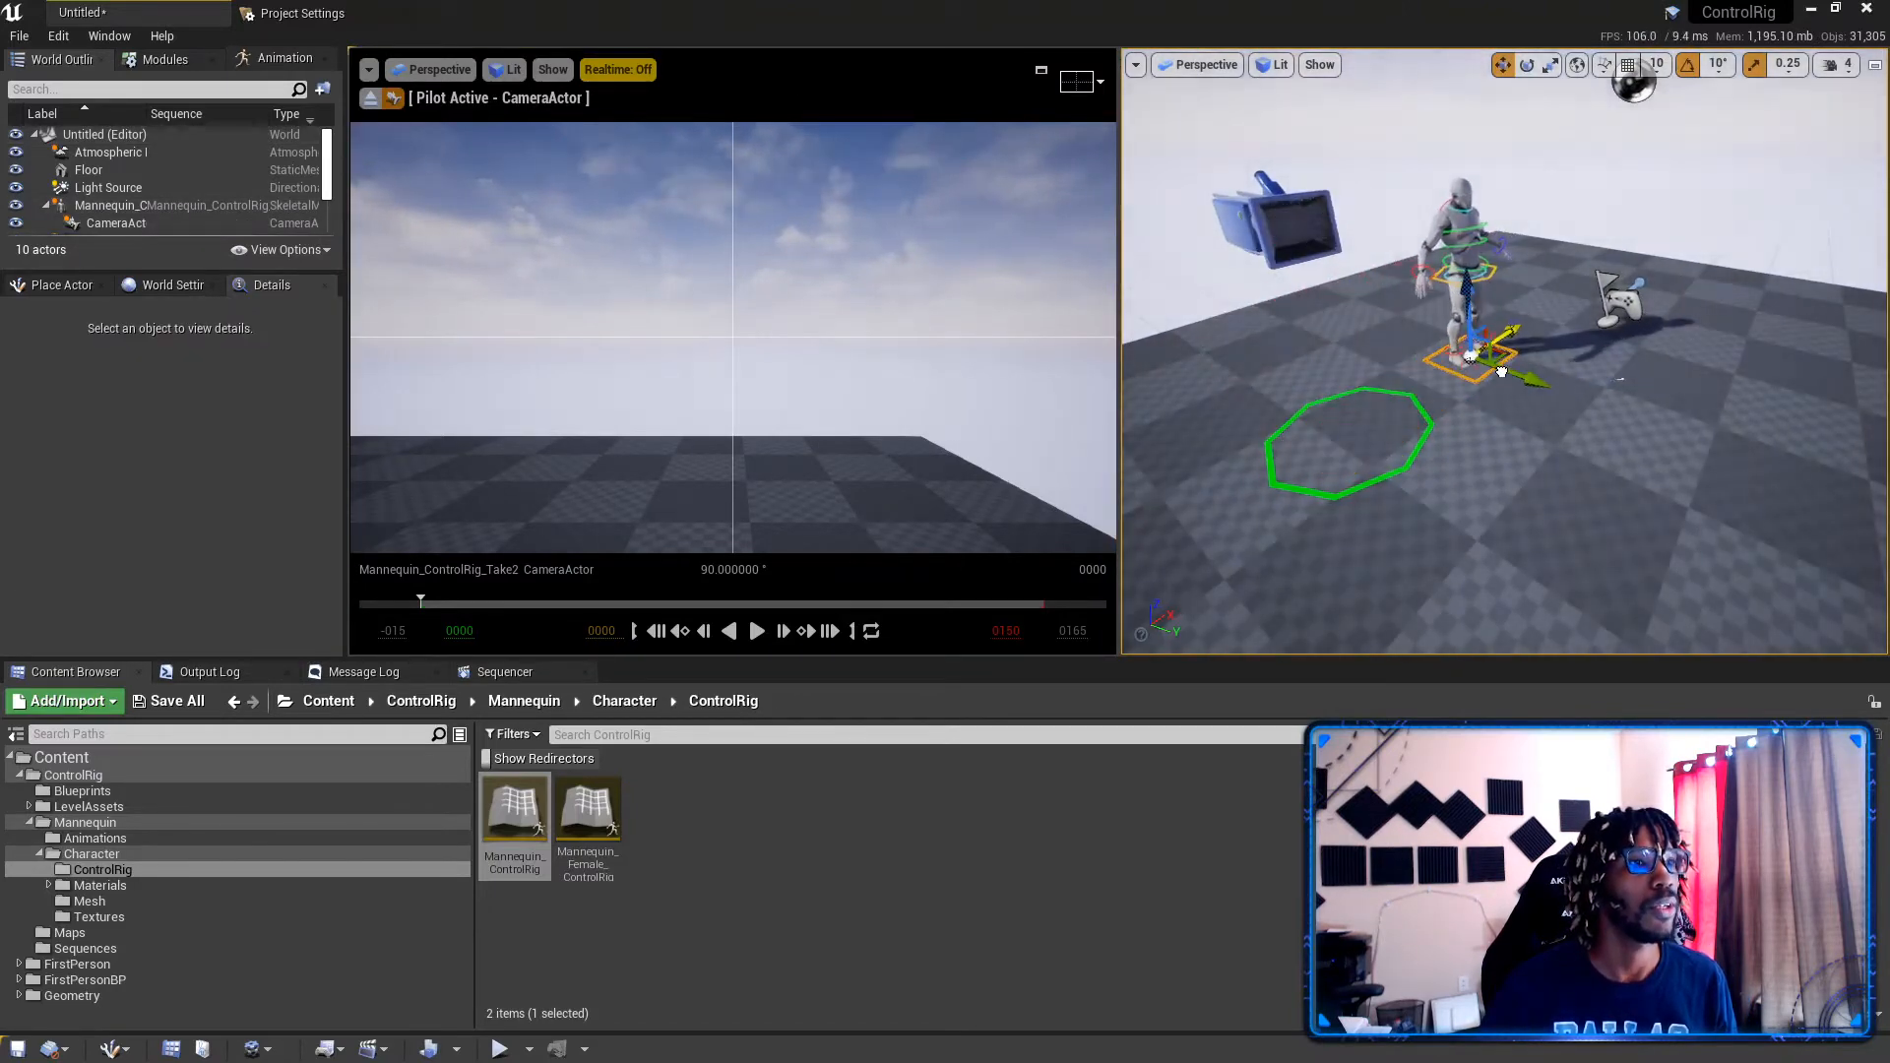
pyautogui.hotkey('ctrl', 'z')
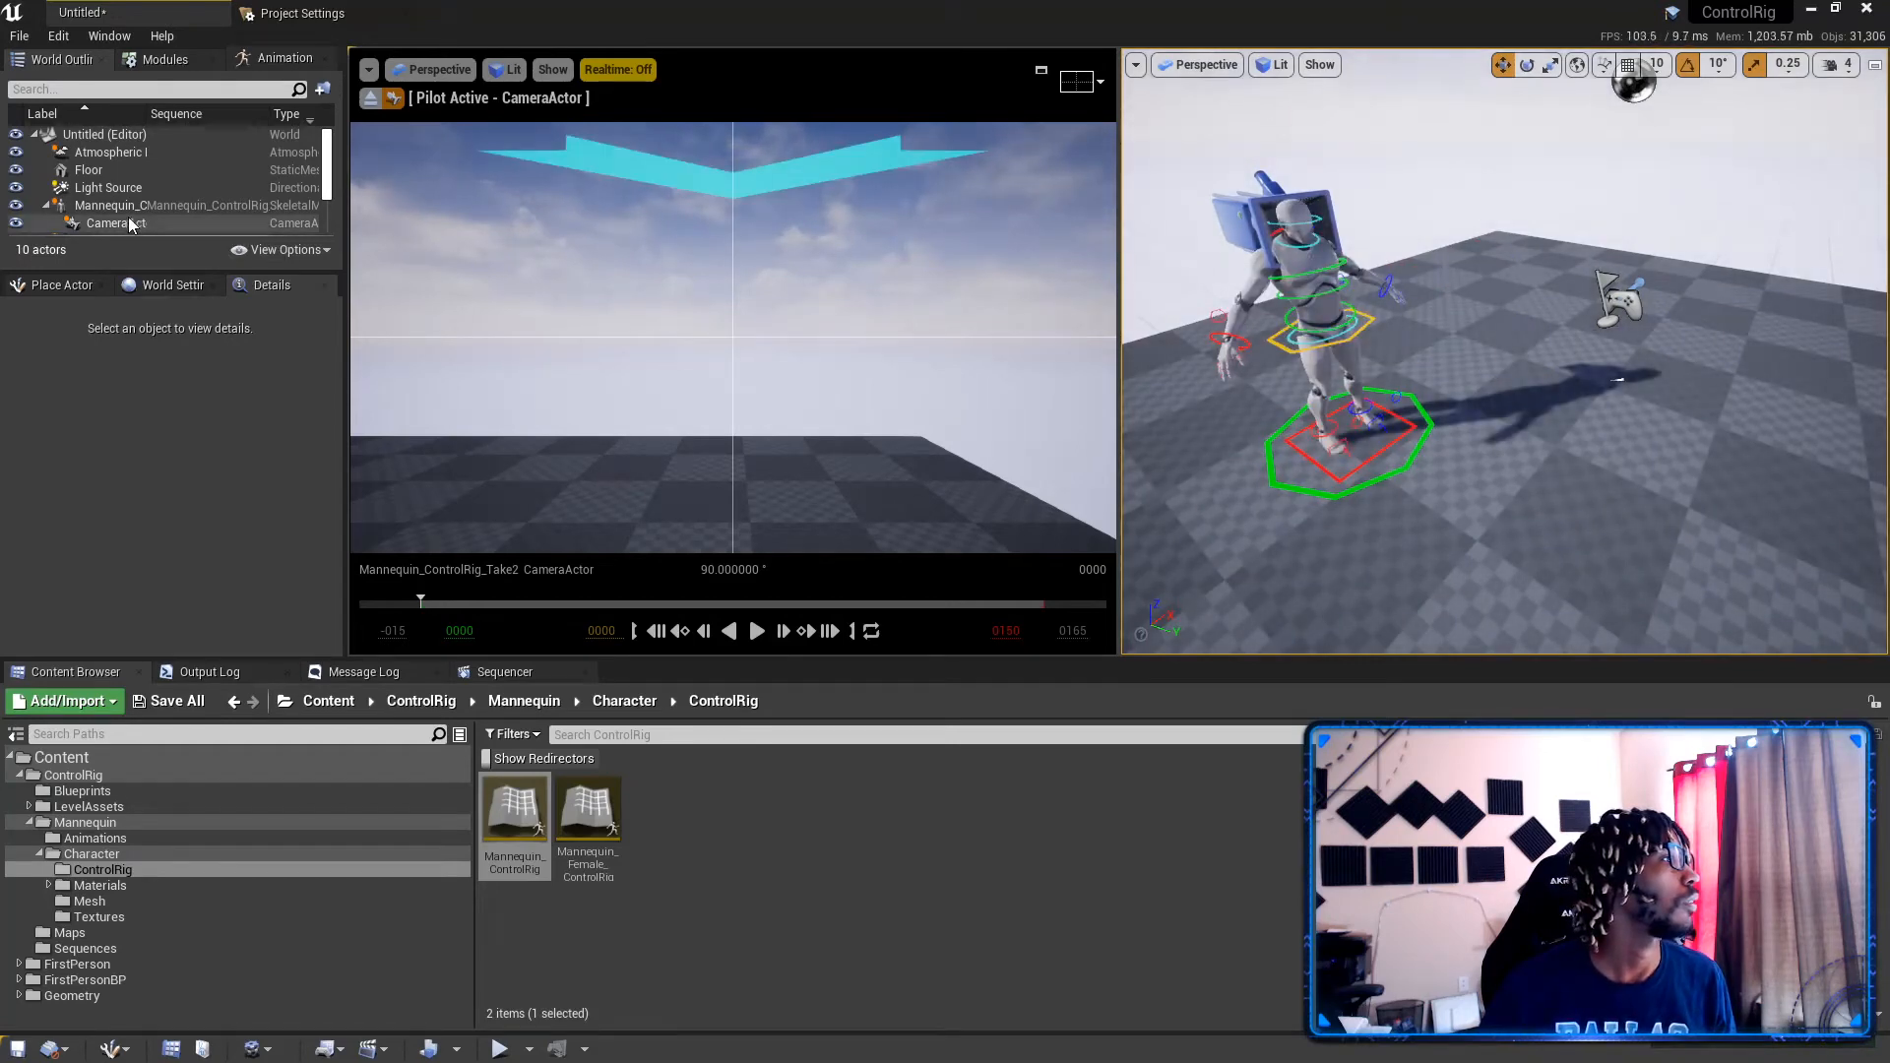
# Step: Select the whole Mannequin_ControlRig actor and move it across the floor together with its attached camera
pyautogui.scroll(-2, 108, 187)
pyautogui.click(109, 175)
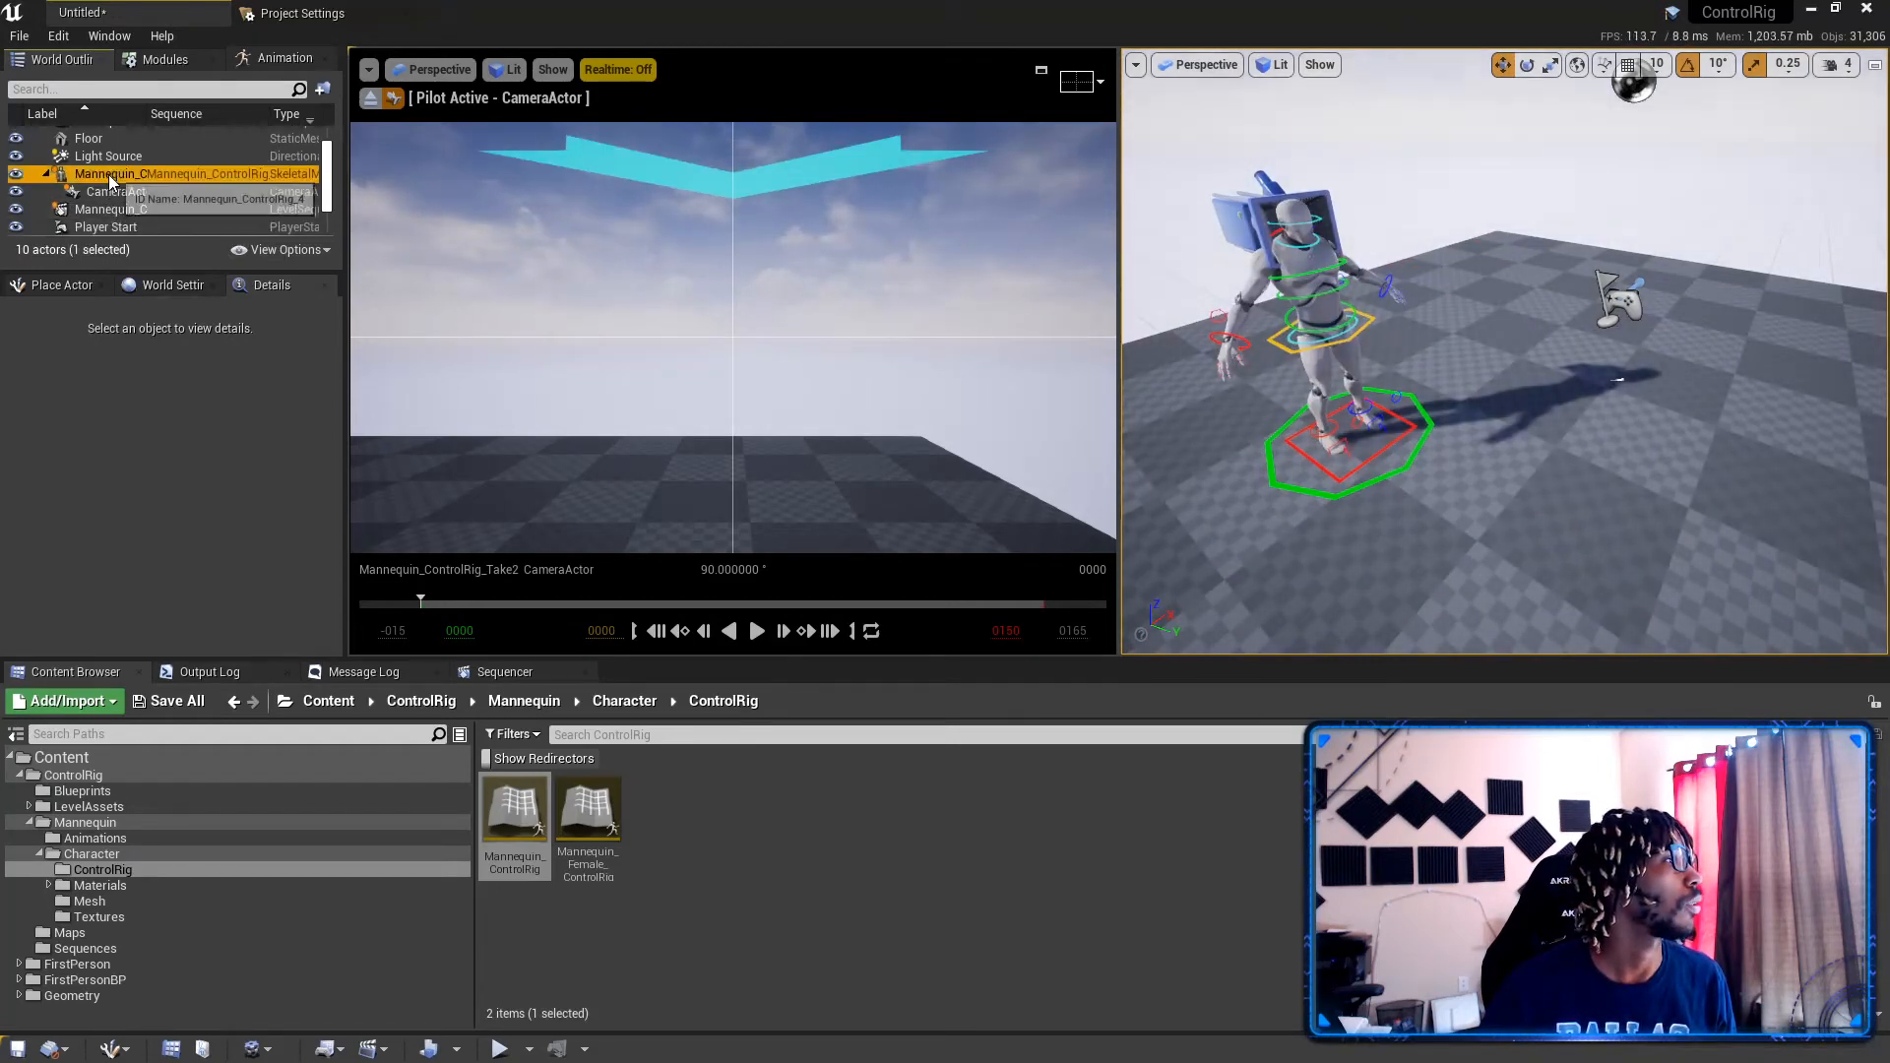
pyautogui.moveTo(1410, 402); pyautogui.dragTo(1495, 393)
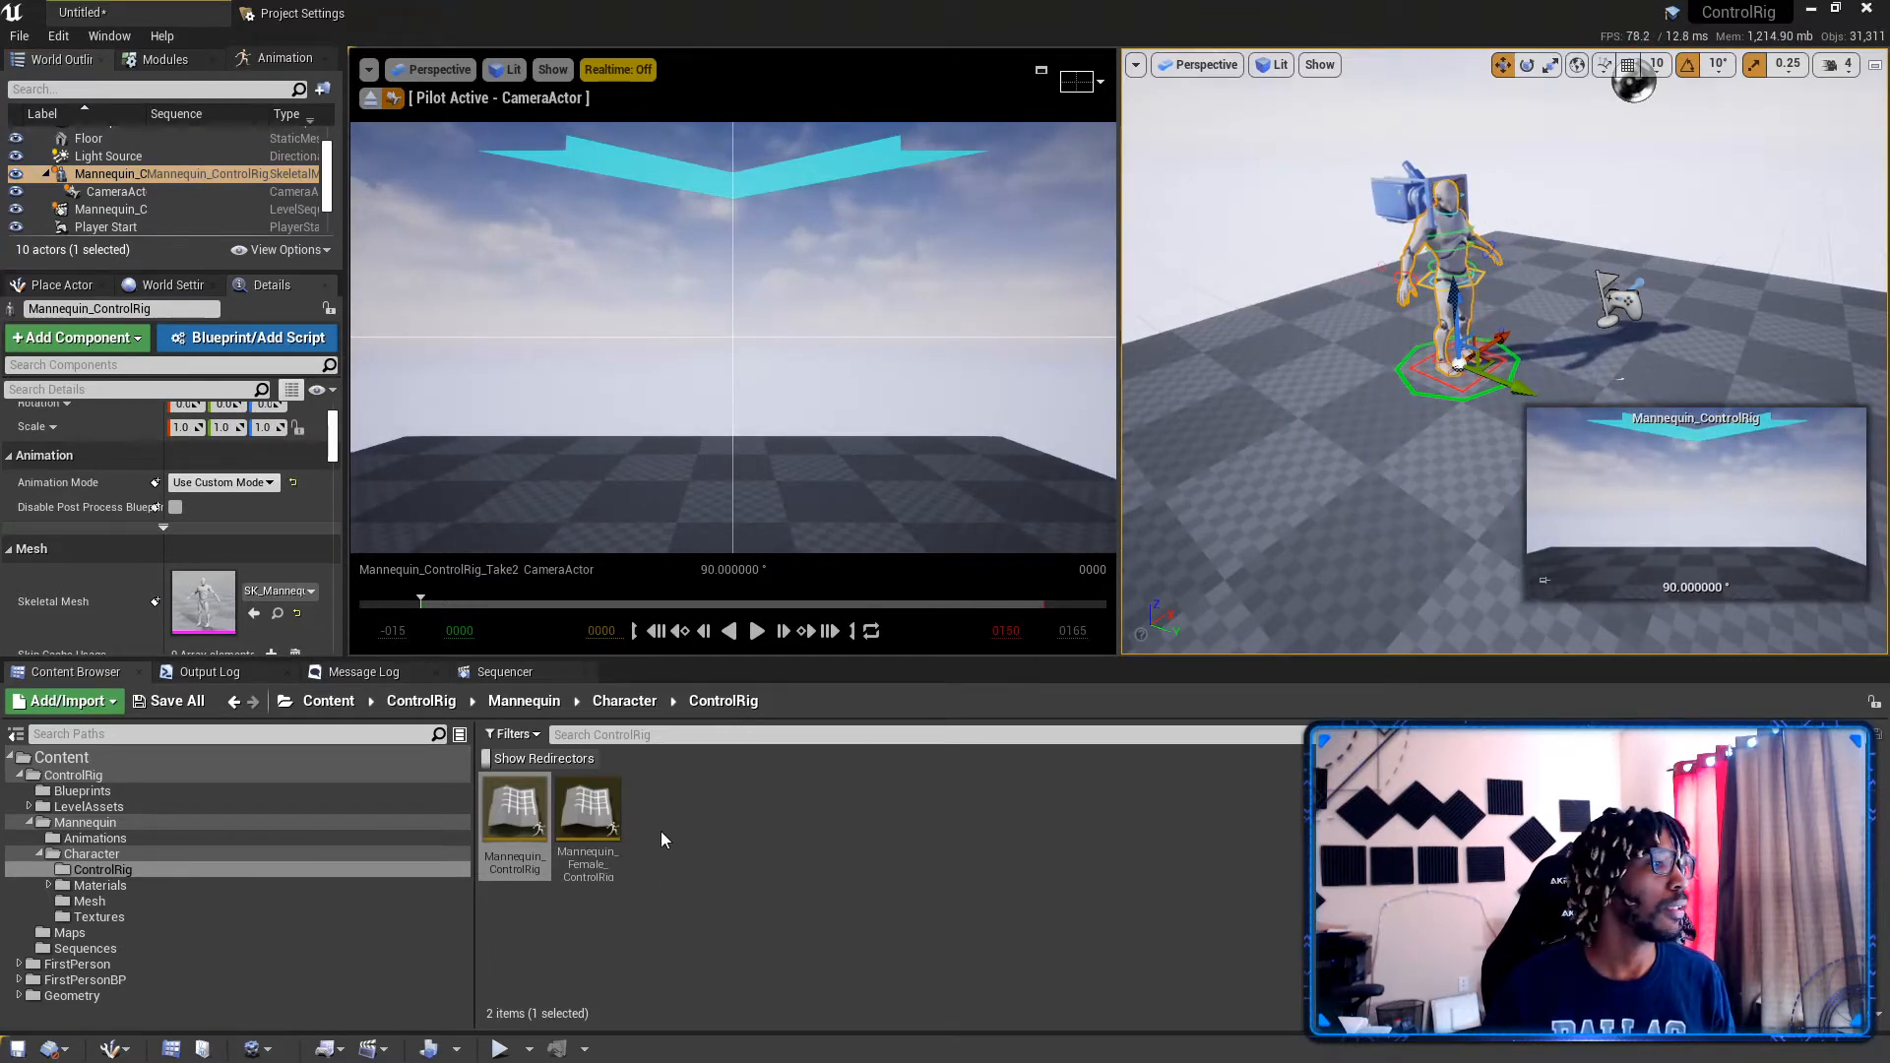
# Step: Bring up the Sequencer for the mannequin's take and turn off rotation snapping in the perspective viewport
pyautogui.click(212, 671)
pyautogui.click(551, 671)
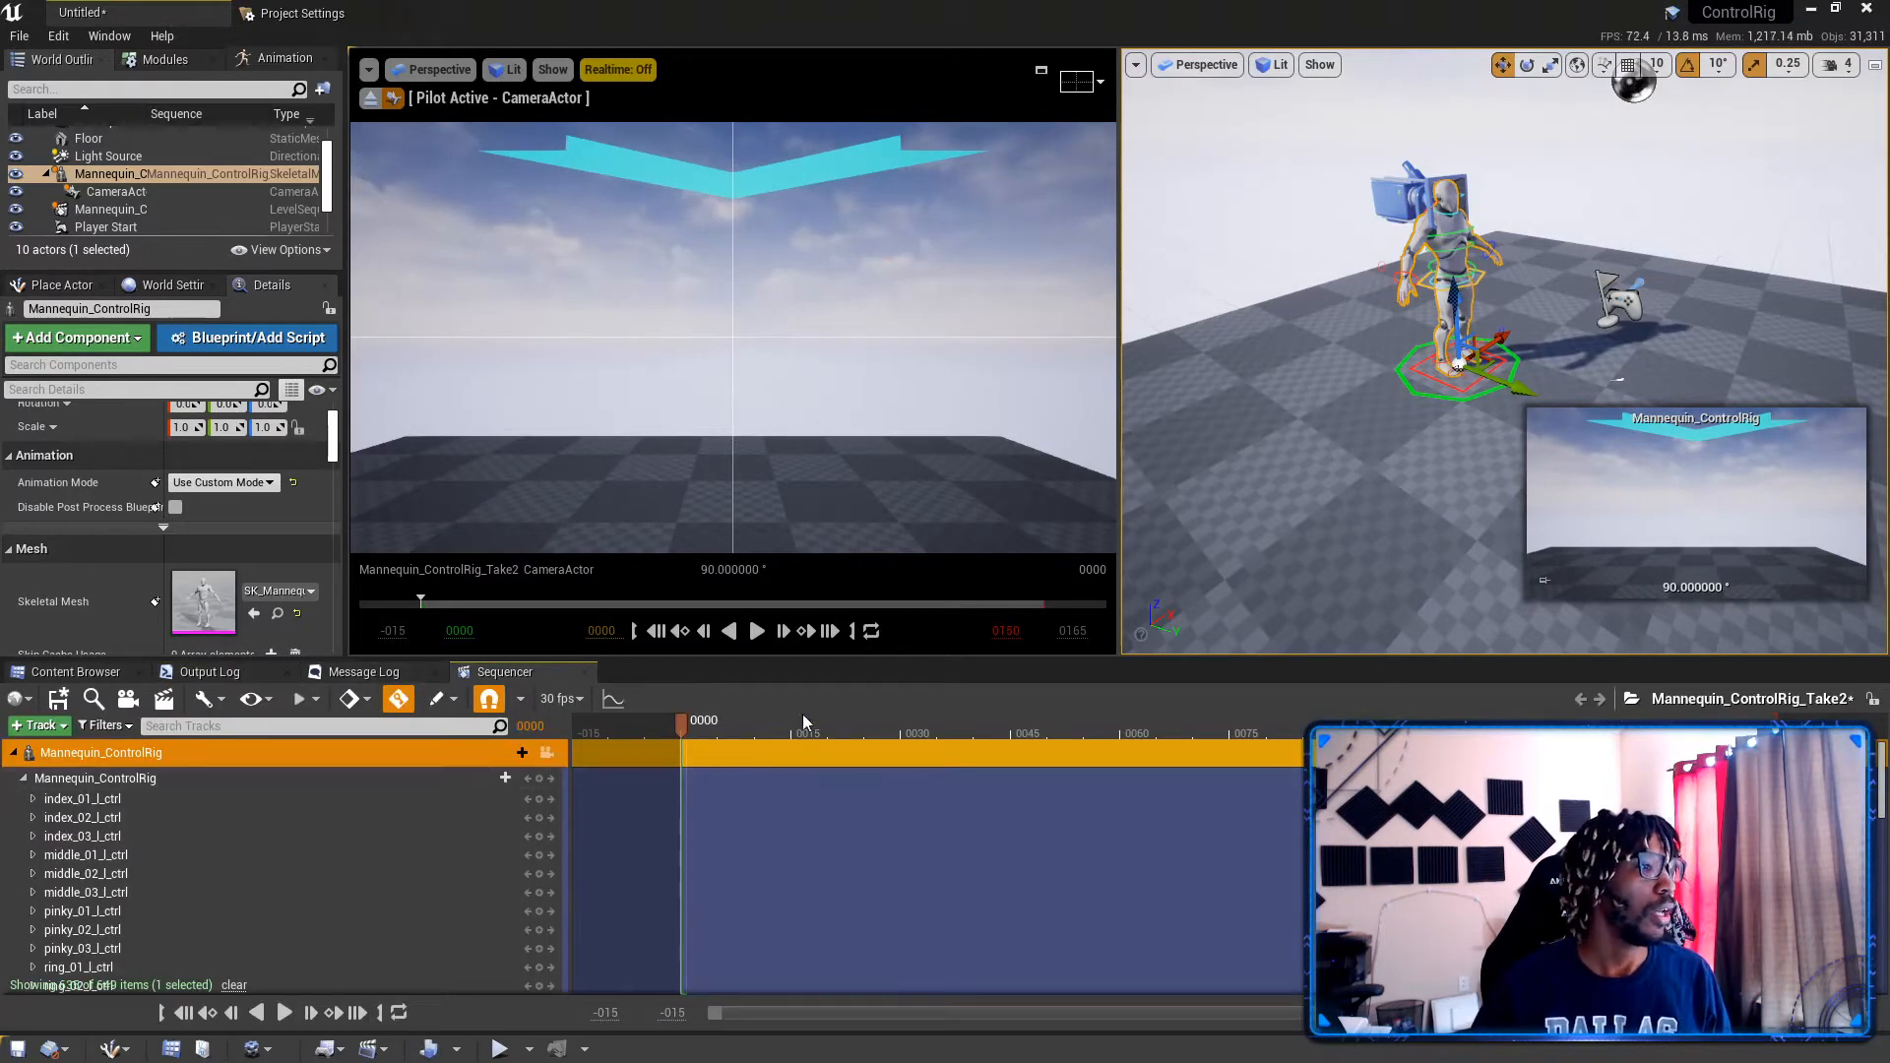
pyautogui.moveTo(1516, 289)
pyautogui.mouseDown(button='right')
pyautogui.moveTo(1516, 256)
pyautogui.moveTo(1476, 265)
pyautogui.moveTo(1515, 289)
pyautogui.mouseUp(button='right')
pyautogui.press('w')
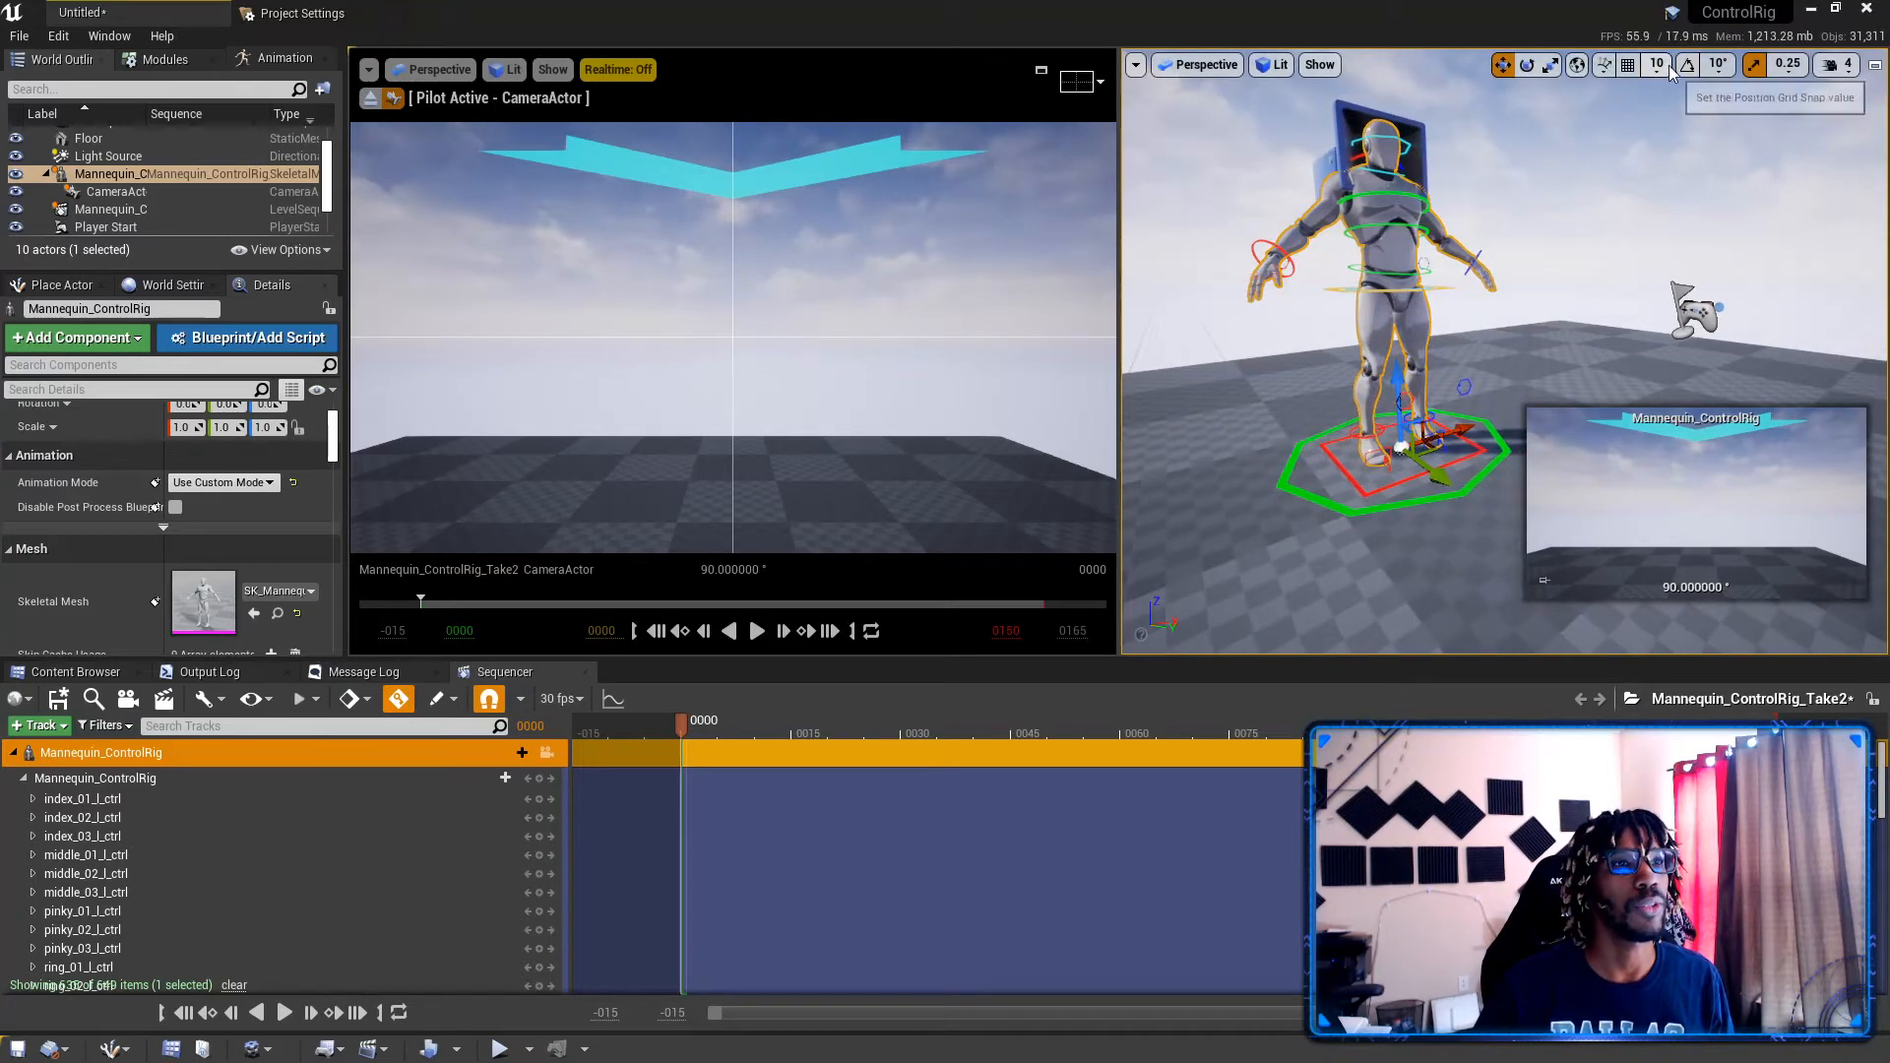
pyautogui.click(1687, 65)
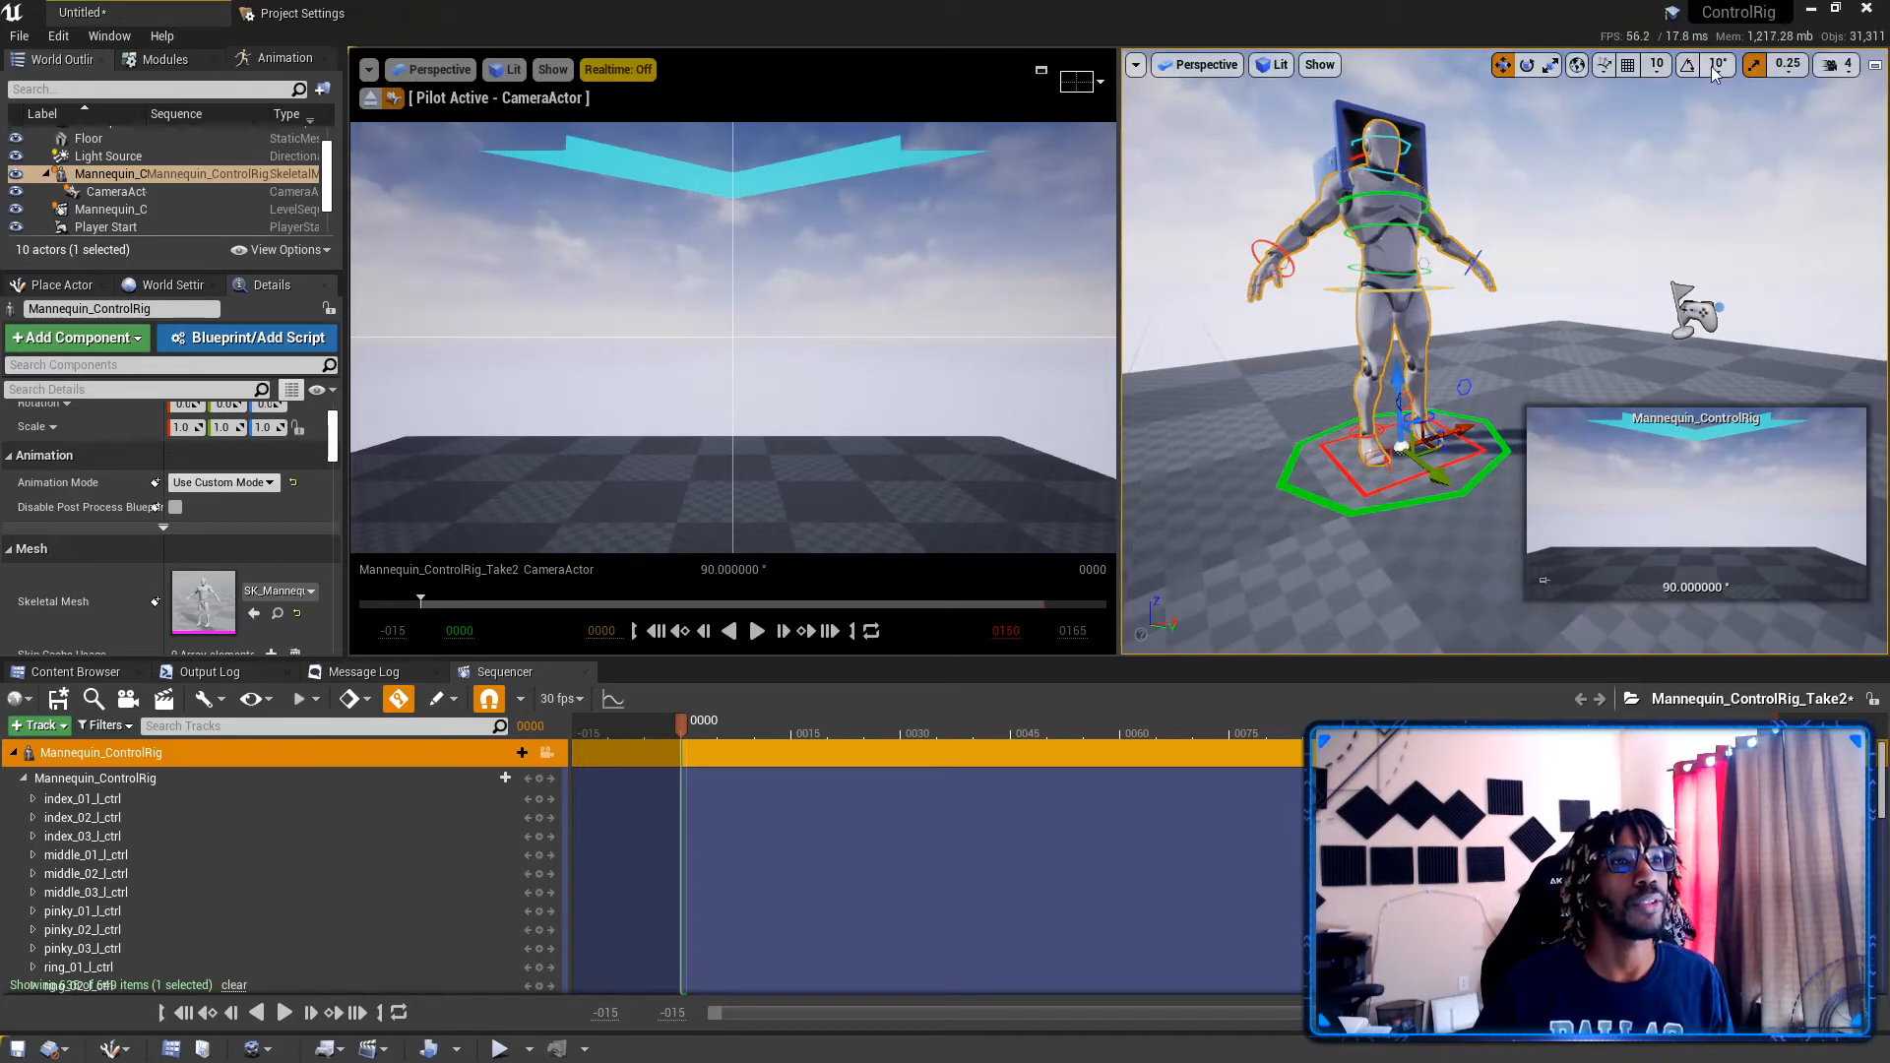
pyautogui.click(1630, 71)
# Step: Enable Only Select Rig Controls in the Animation mode settings so that other scene actors cannot be selected
pyautogui.moveTo(1585, 197)
pyautogui.mouseDown(button='right')
pyautogui.moveTo(1614, 177)
pyautogui.moveTo(1545, 182)
pyautogui.moveTo(1604, 187)
pyautogui.mouseUp(button='right')
pyautogui.moveTo(1215, 472)
pyautogui.mouseDown(button='right')
pyautogui.moveTo(1186, 476)
pyautogui.moveTo(1215, 471)
pyautogui.mouseUp(button='right')
pyautogui.click(1405, 421)
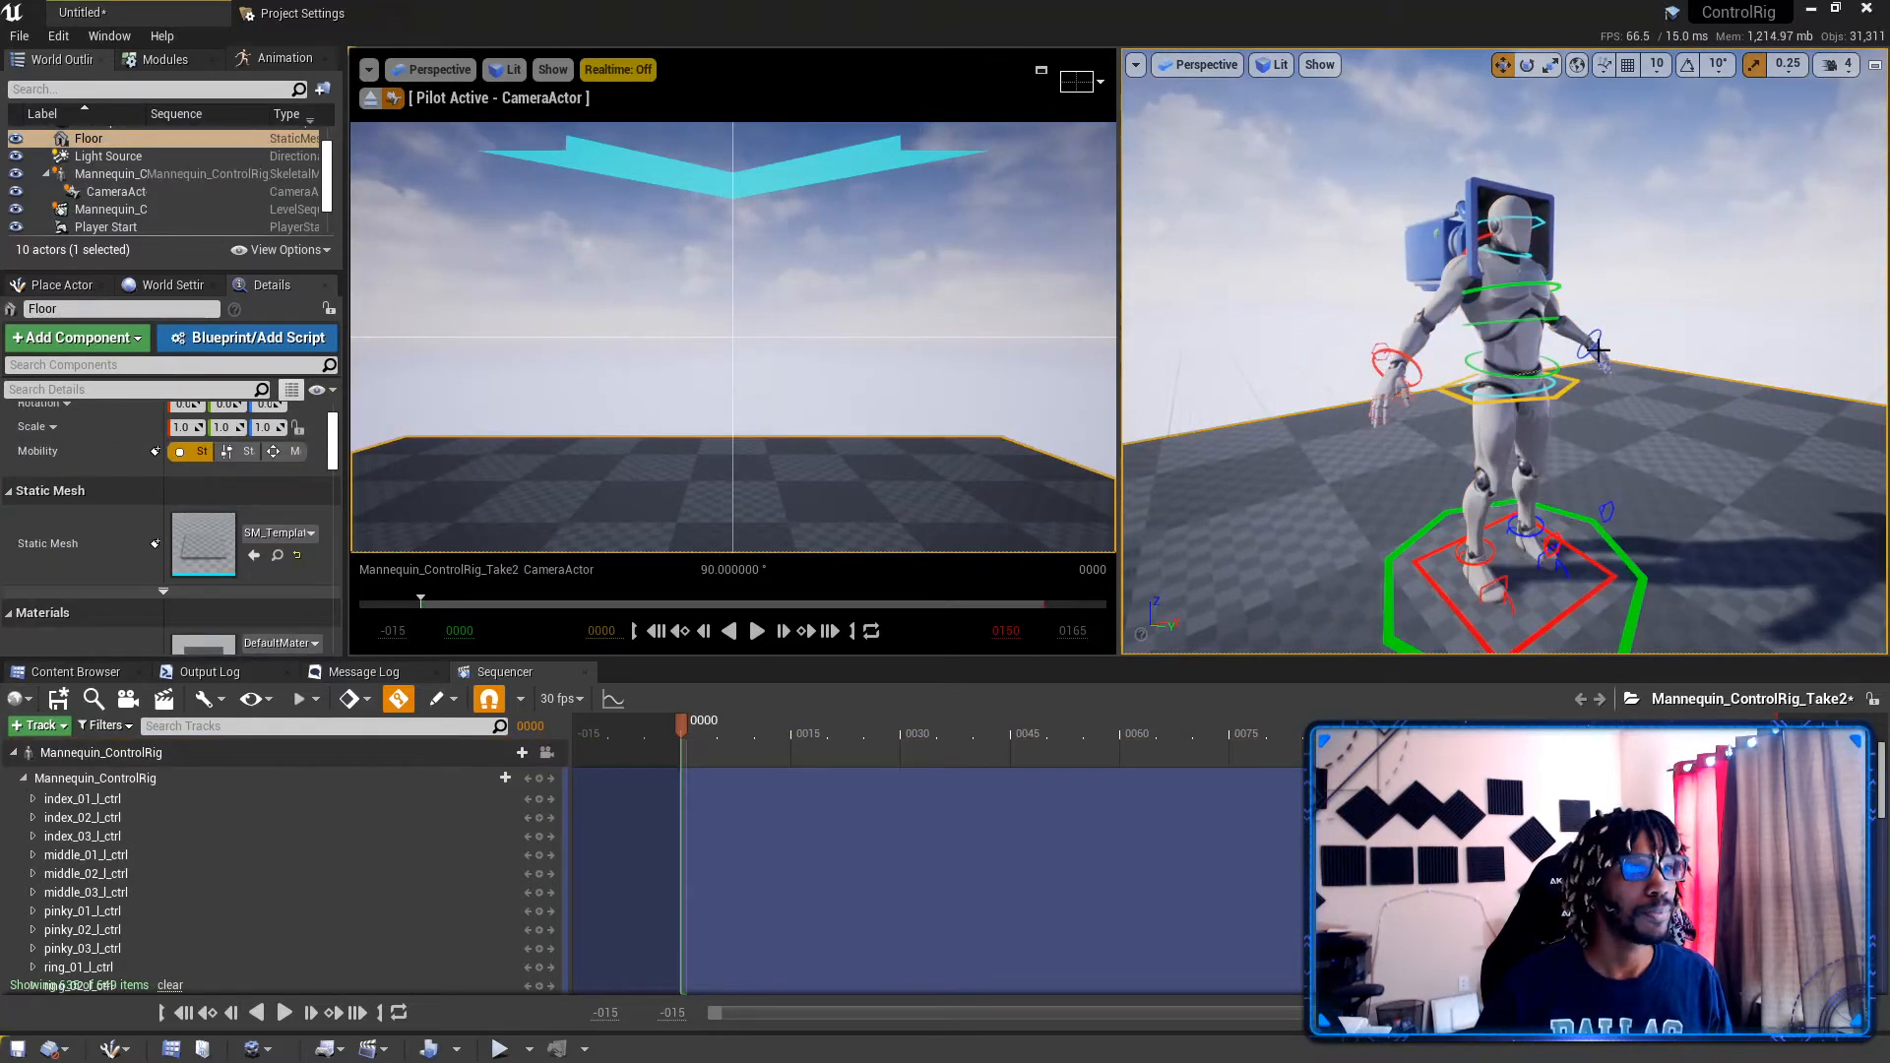
pyautogui.moveTo(1598, 350); pyautogui.dragTo(1575, 301, button='right')
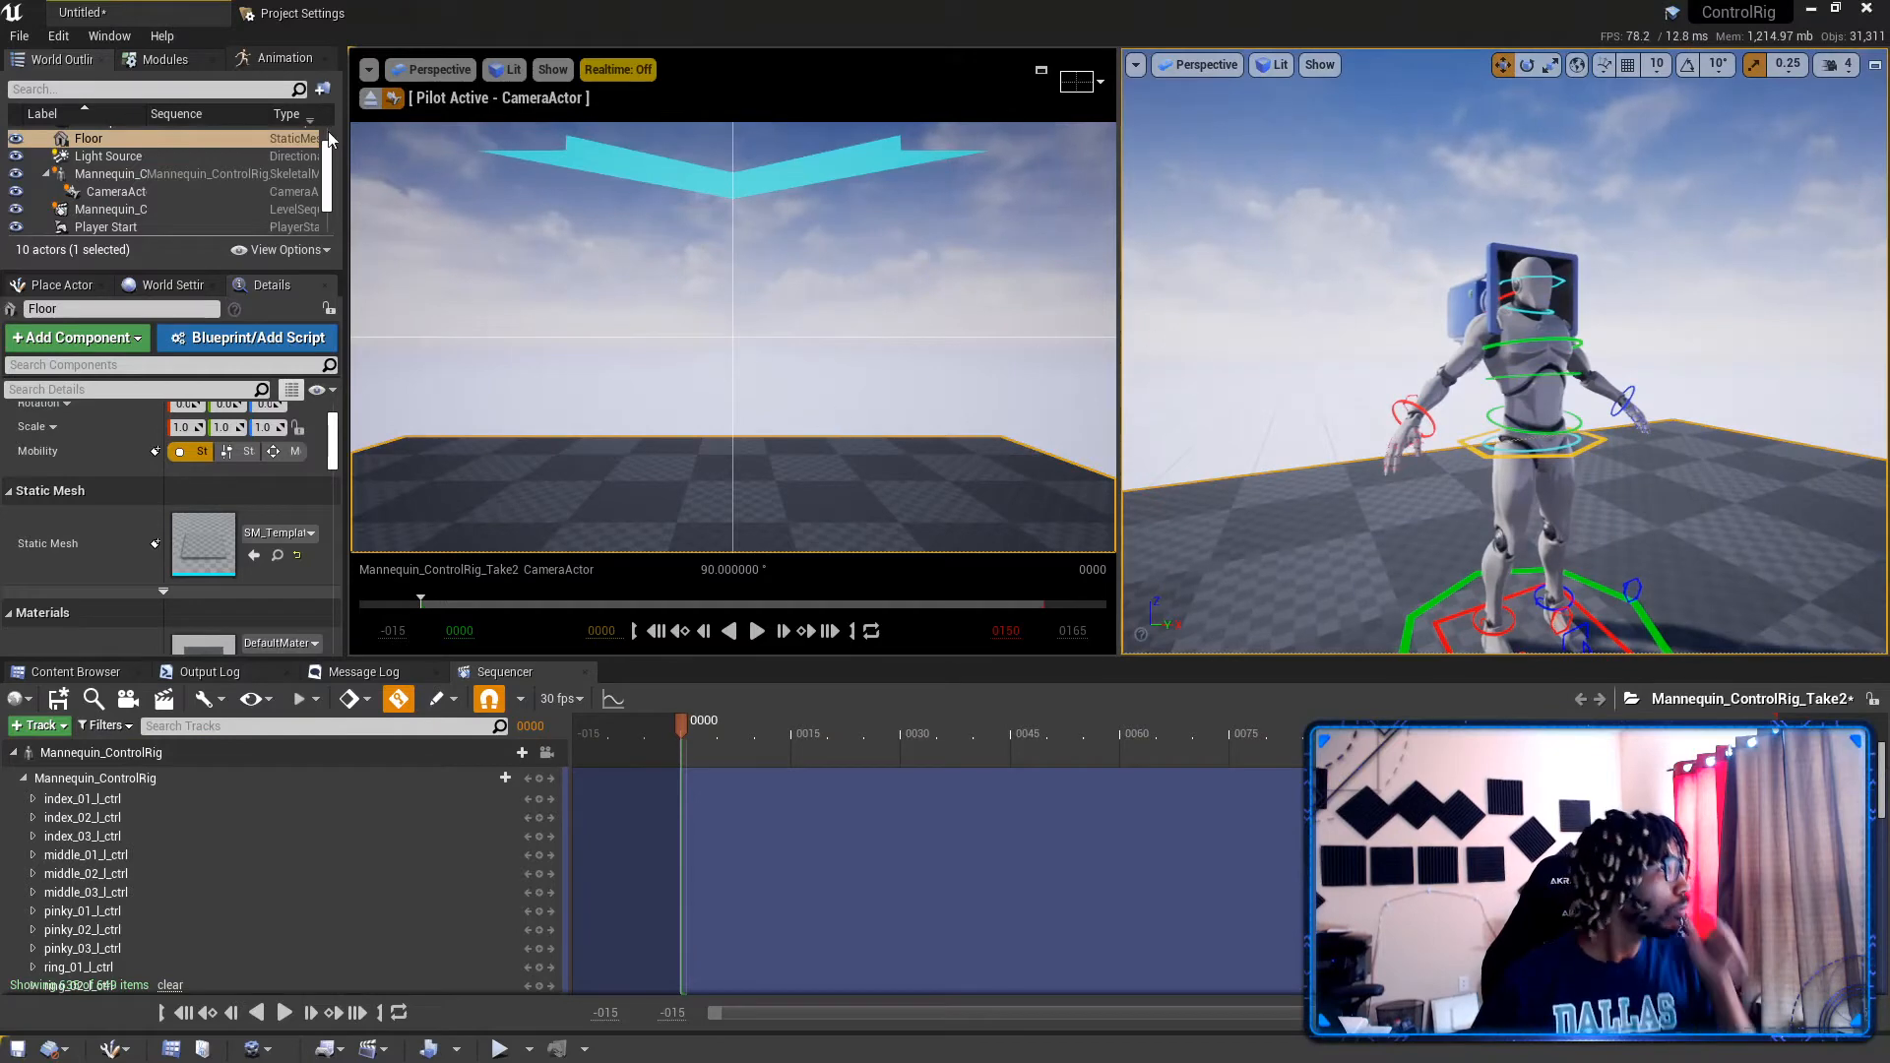
pyautogui.click(284, 57)
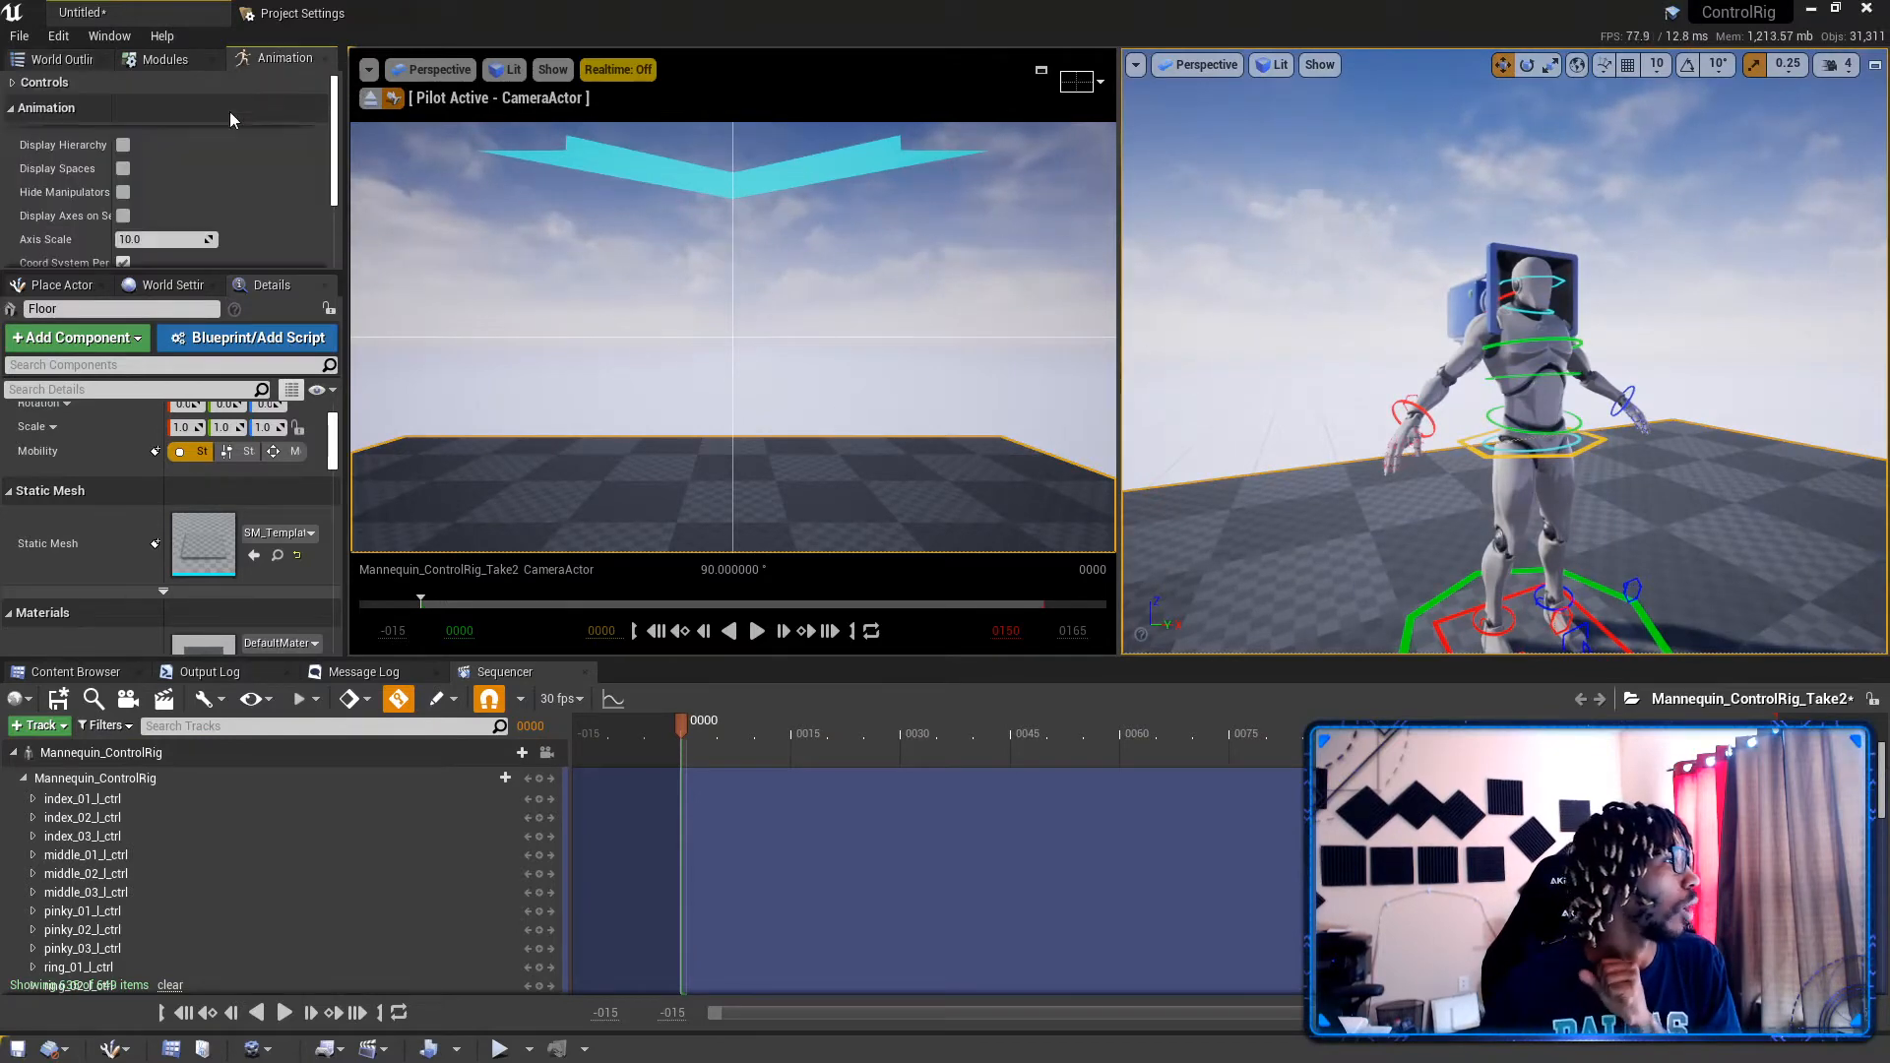
pyautogui.scroll(-3, 145, 211)
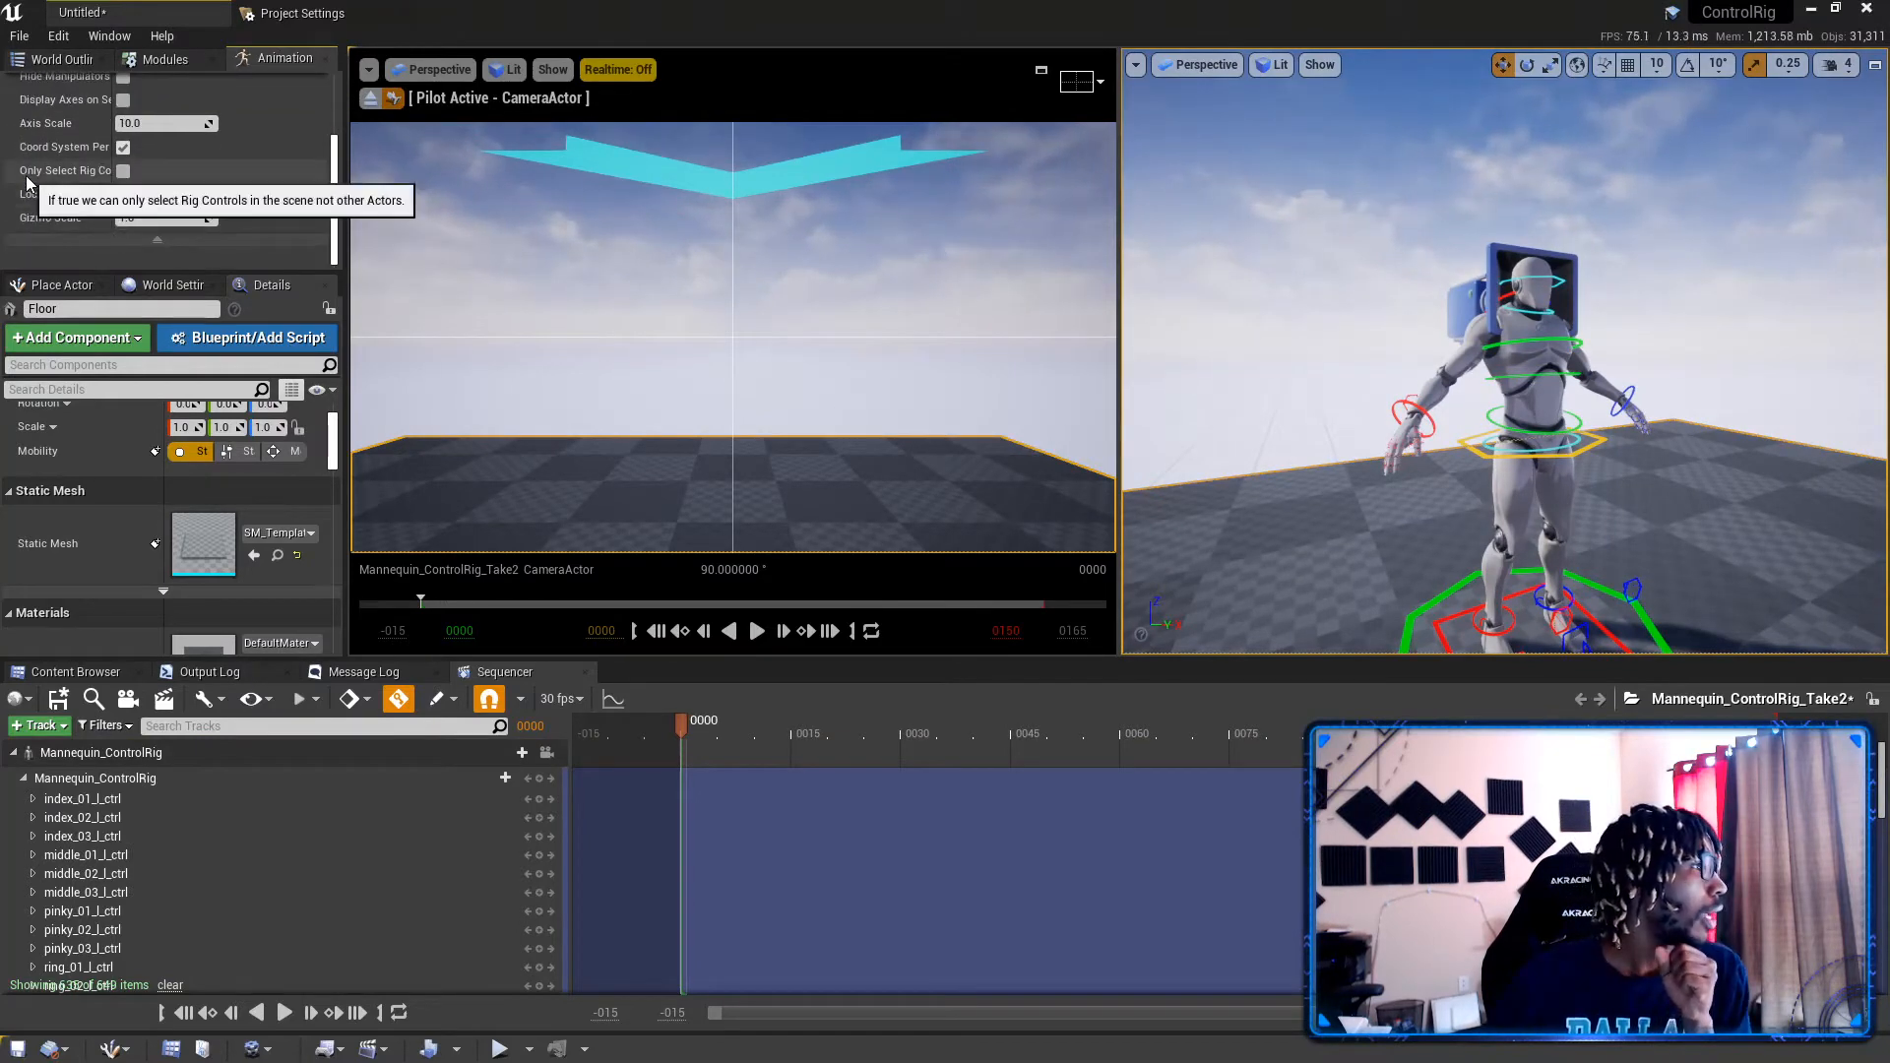
pyautogui.click(977, 374)
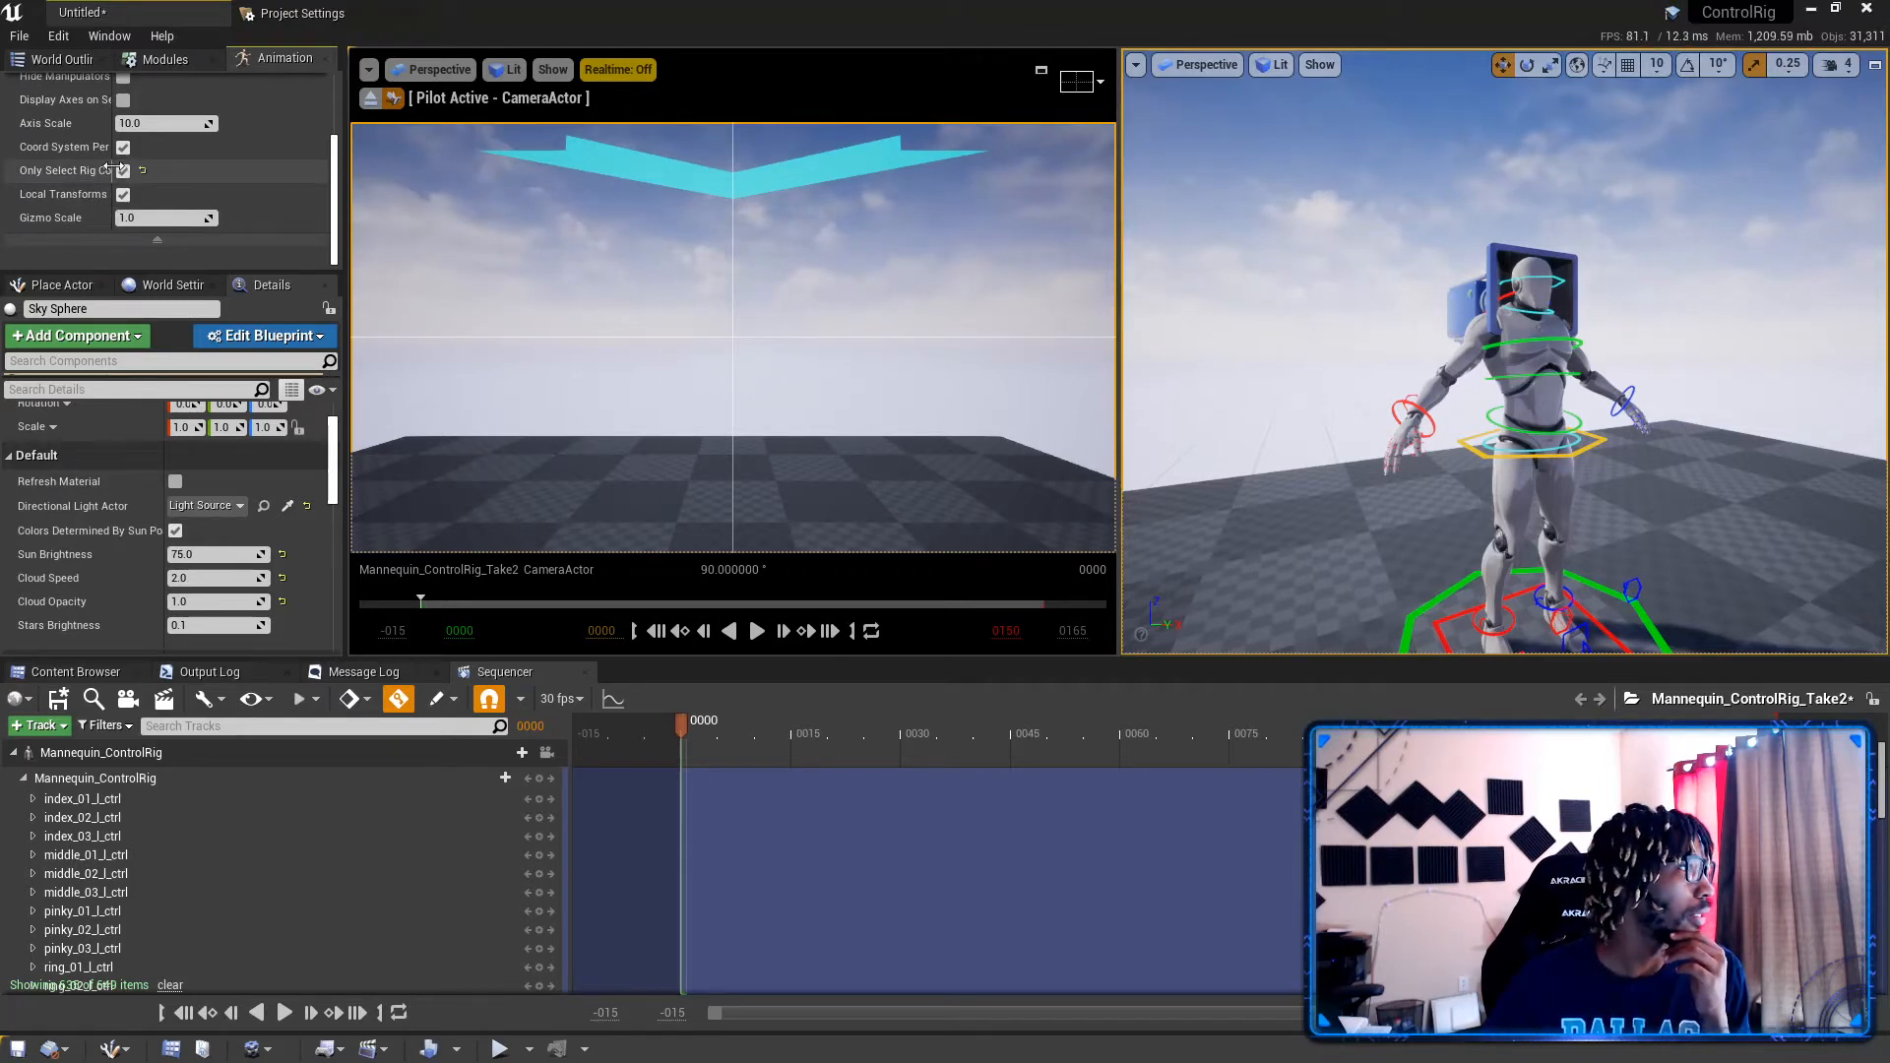
pyautogui.moveTo(111, 167); pyautogui.dragTo(154, 167)
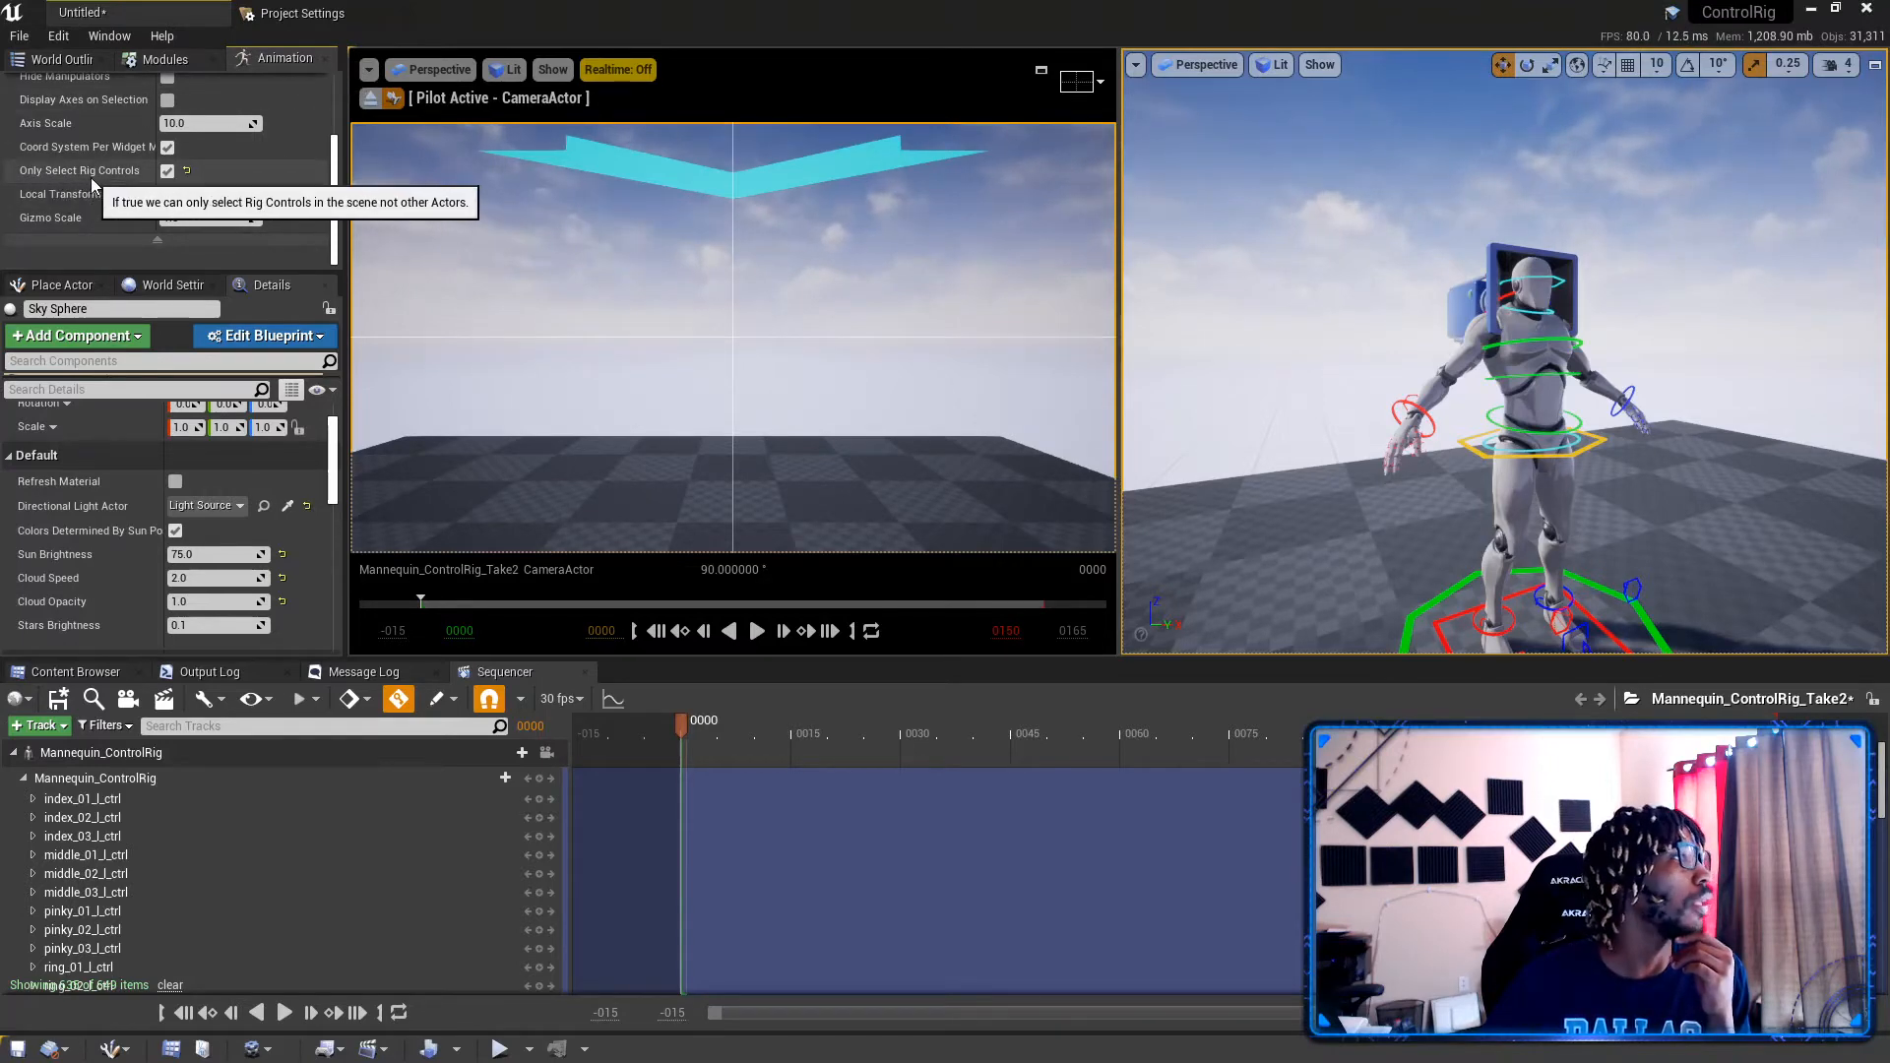
pyautogui.moveTo(157, 178); pyautogui.dragTo(121, 187)
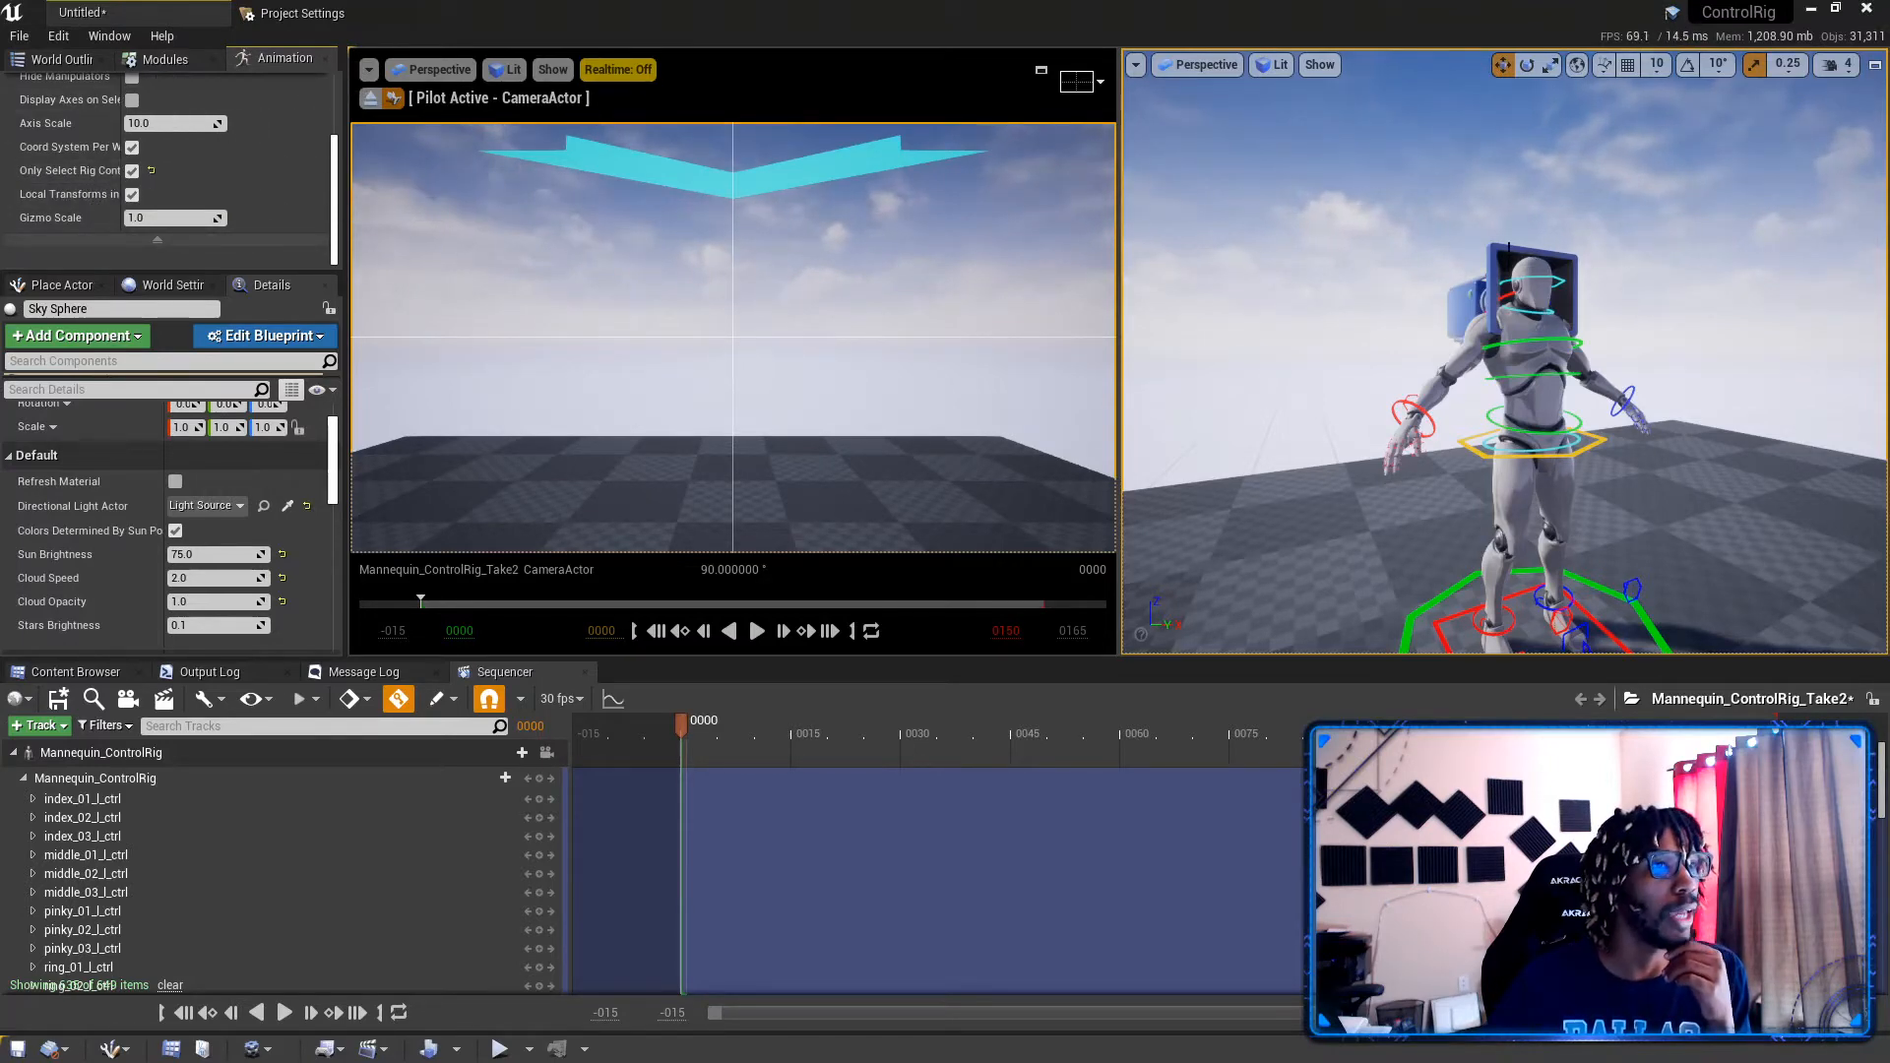
# Step: Move the mannequin's right-hand control up and forward so the hand reaches into the first-person camera's view, and switch to rotating it
pyautogui.click(1532, 278)
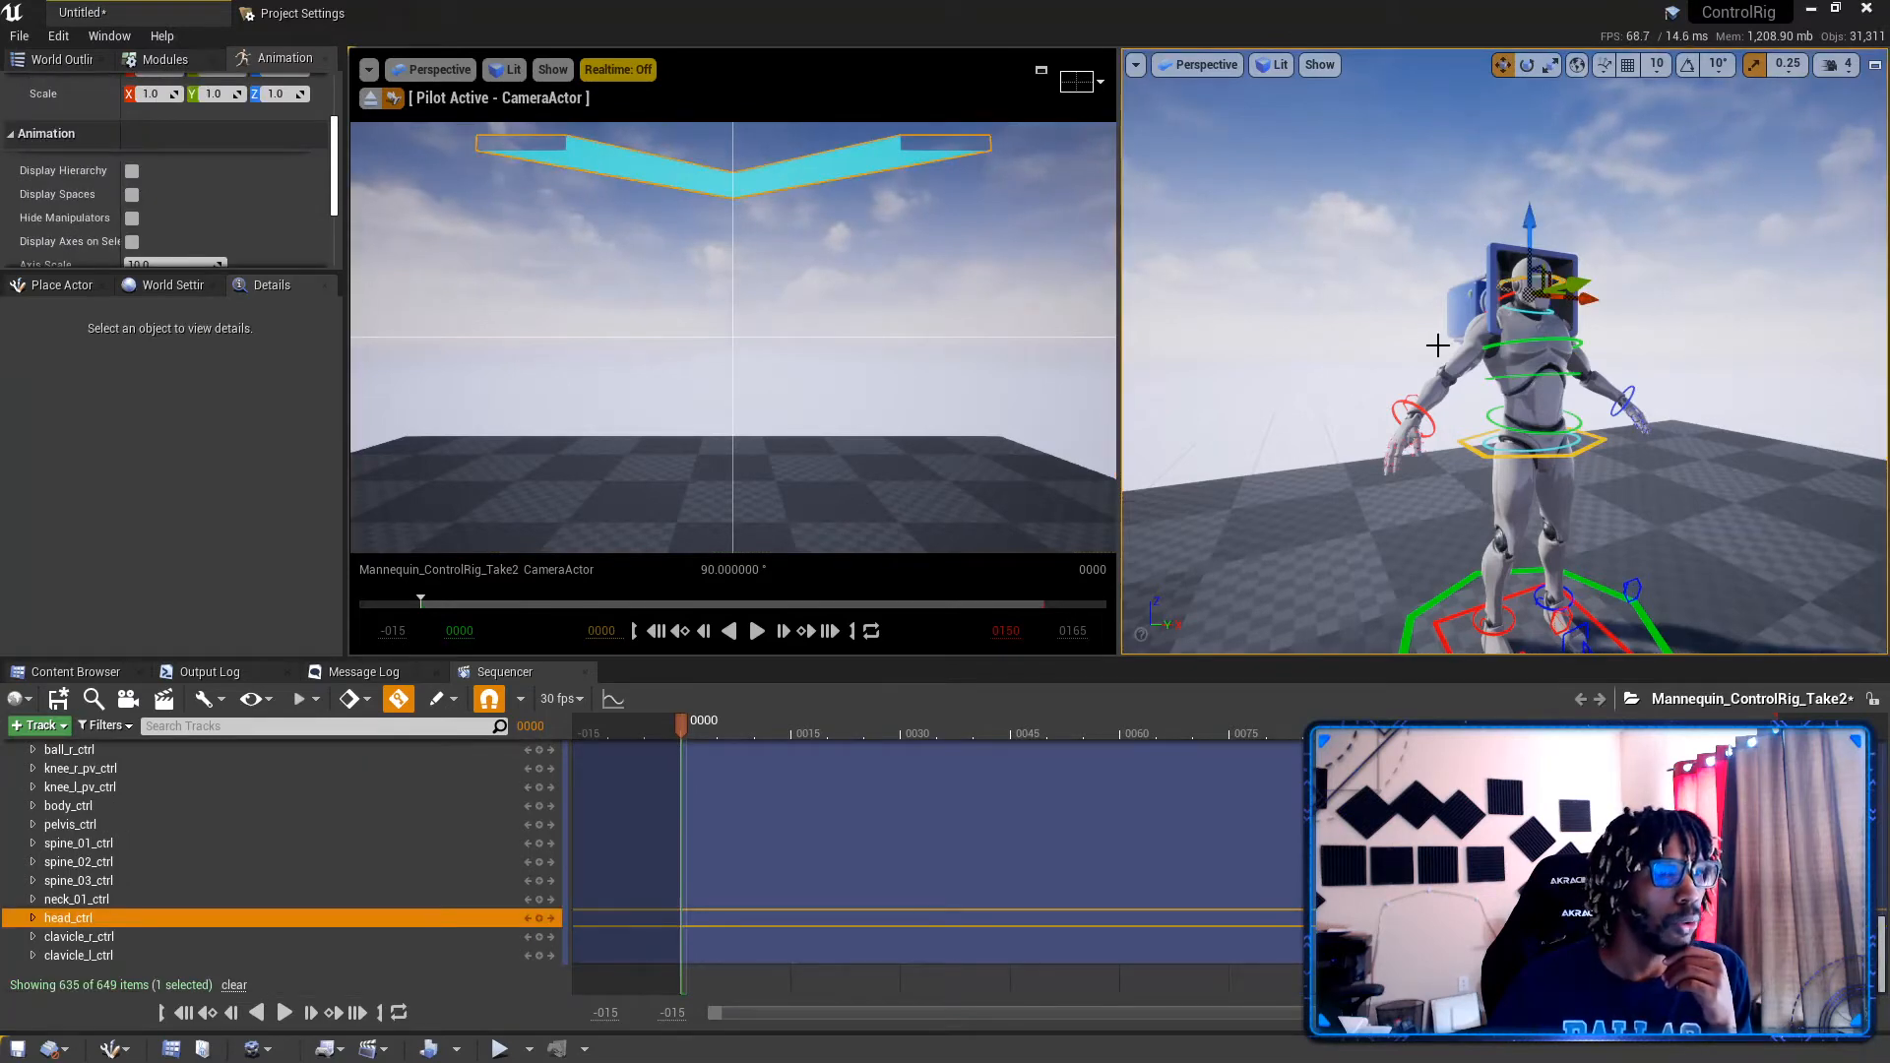
pyautogui.click(1399, 426)
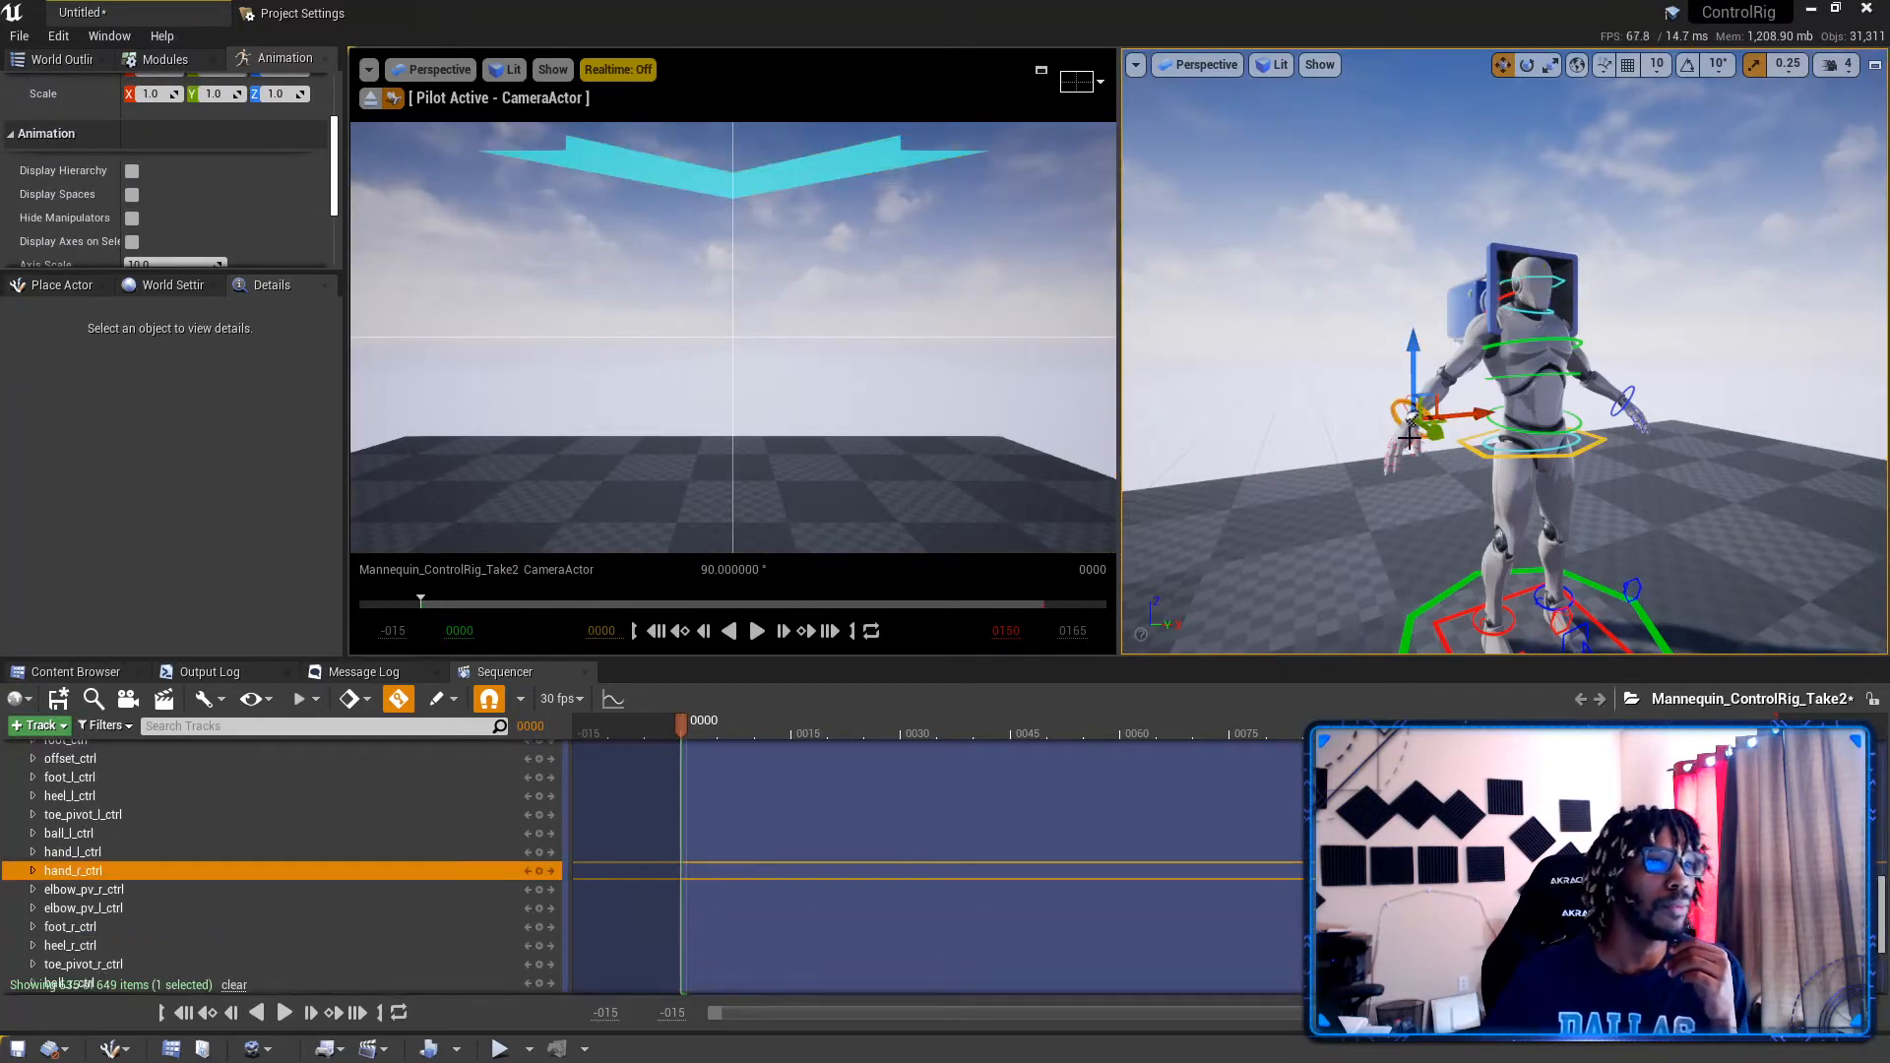
pyautogui.moveTo(1346, 522)
pyautogui.mouseDown(button='right')
pyautogui.moveTo(1496, 507)
pyautogui.moveTo(1477, 541)
pyautogui.moveTo(1344, 532)
pyautogui.mouseUp(button='right')
pyautogui.moveTo(1390, 468); pyautogui.dragTo(1181, 477, button='right')
pyautogui.moveTo(1566, 411); pyautogui.dragTo(1670, 414)
pyautogui.moveTo(1488, 435); pyautogui.dragTo(1643, 437, button='right')
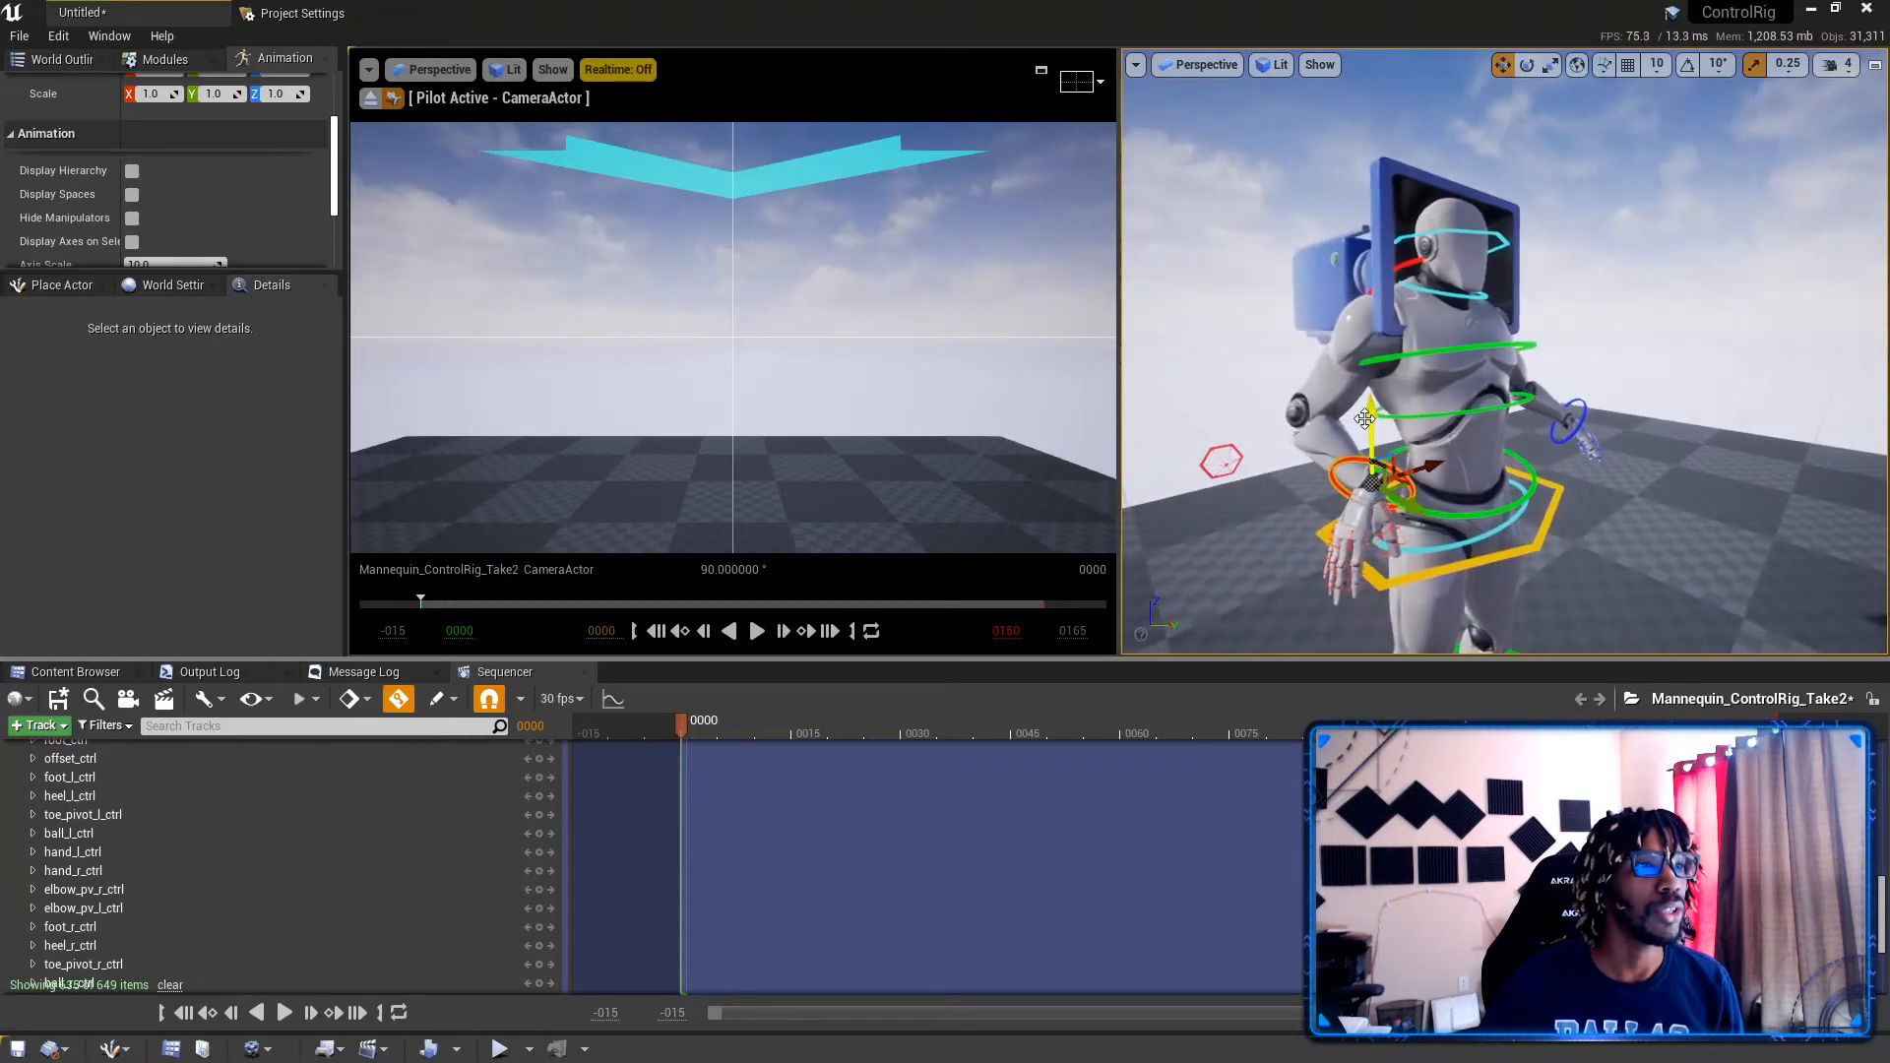
pyautogui.moveTo(1364, 417); pyautogui.dragTo(1372, 290)
pyautogui.moveTo(1431, 358); pyautogui.dragTo(1449, 255)
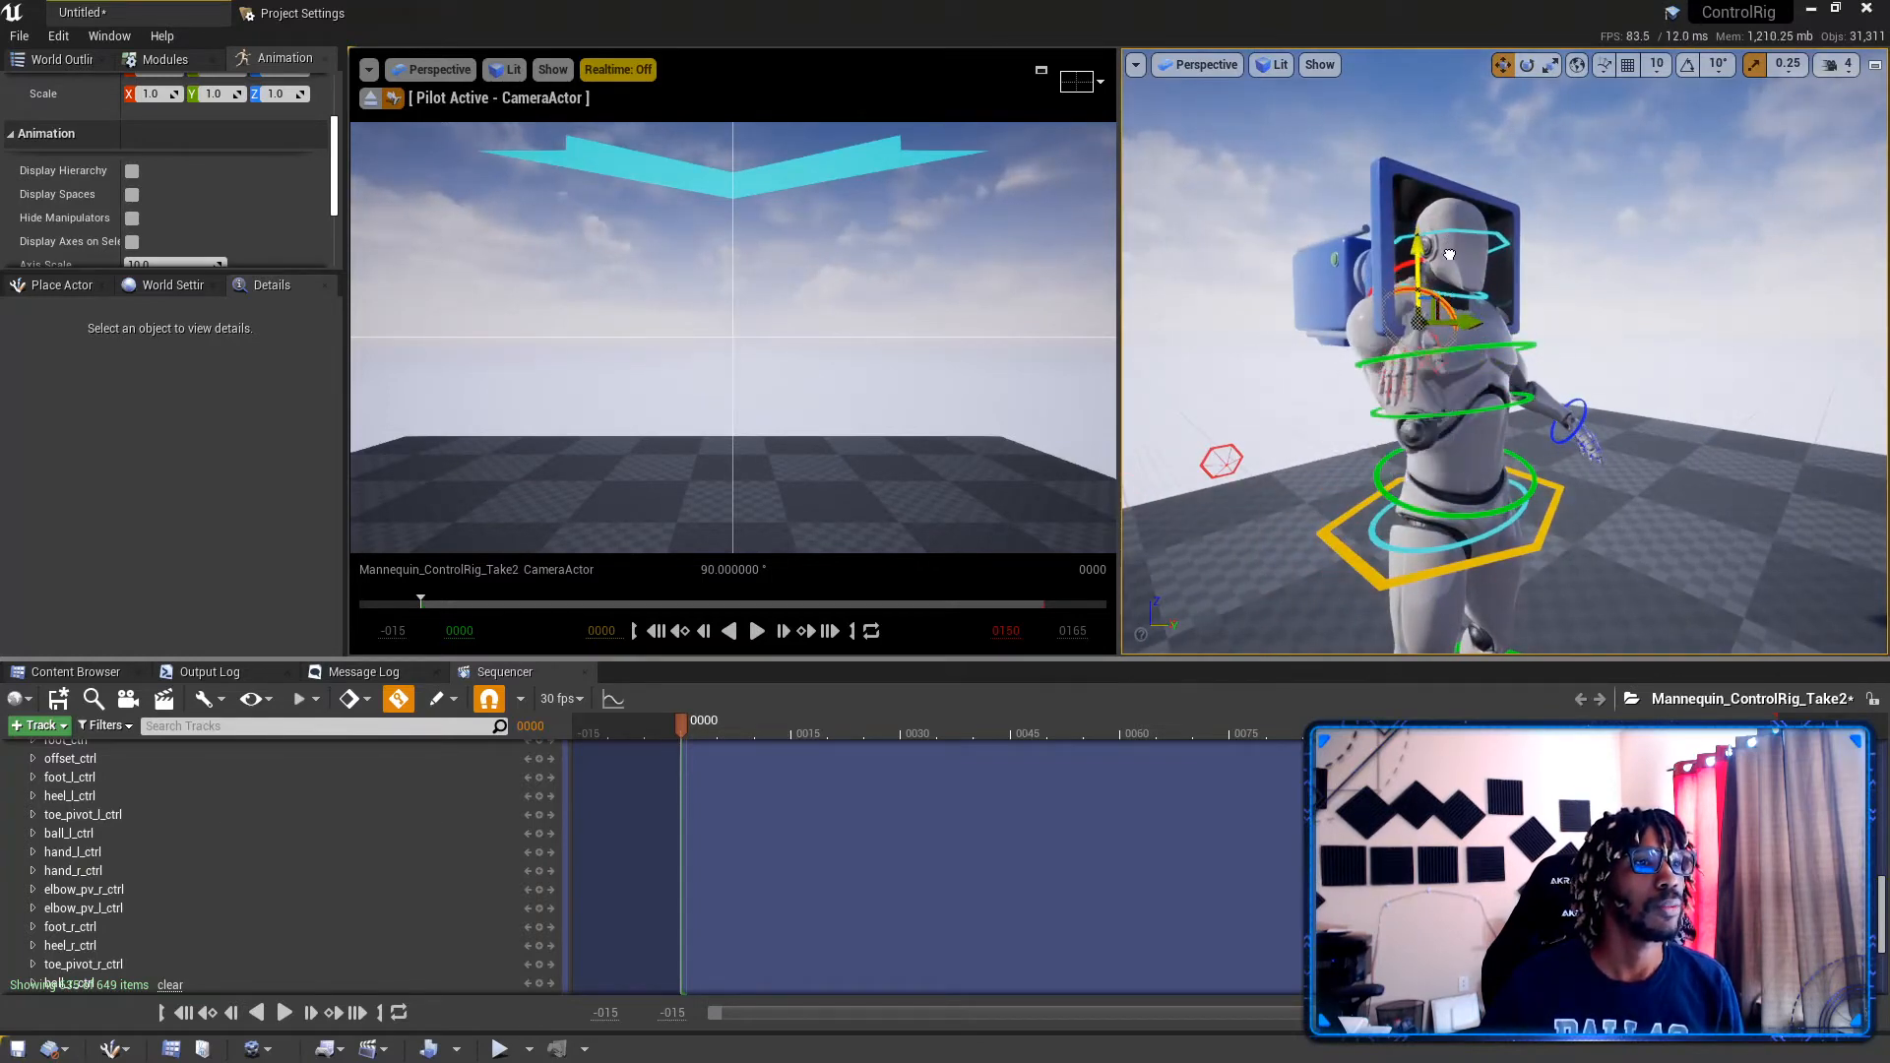
pyautogui.moveTo(1465, 321); pyautogui.dragTo(1639, 425)
pyautogui.press('e')
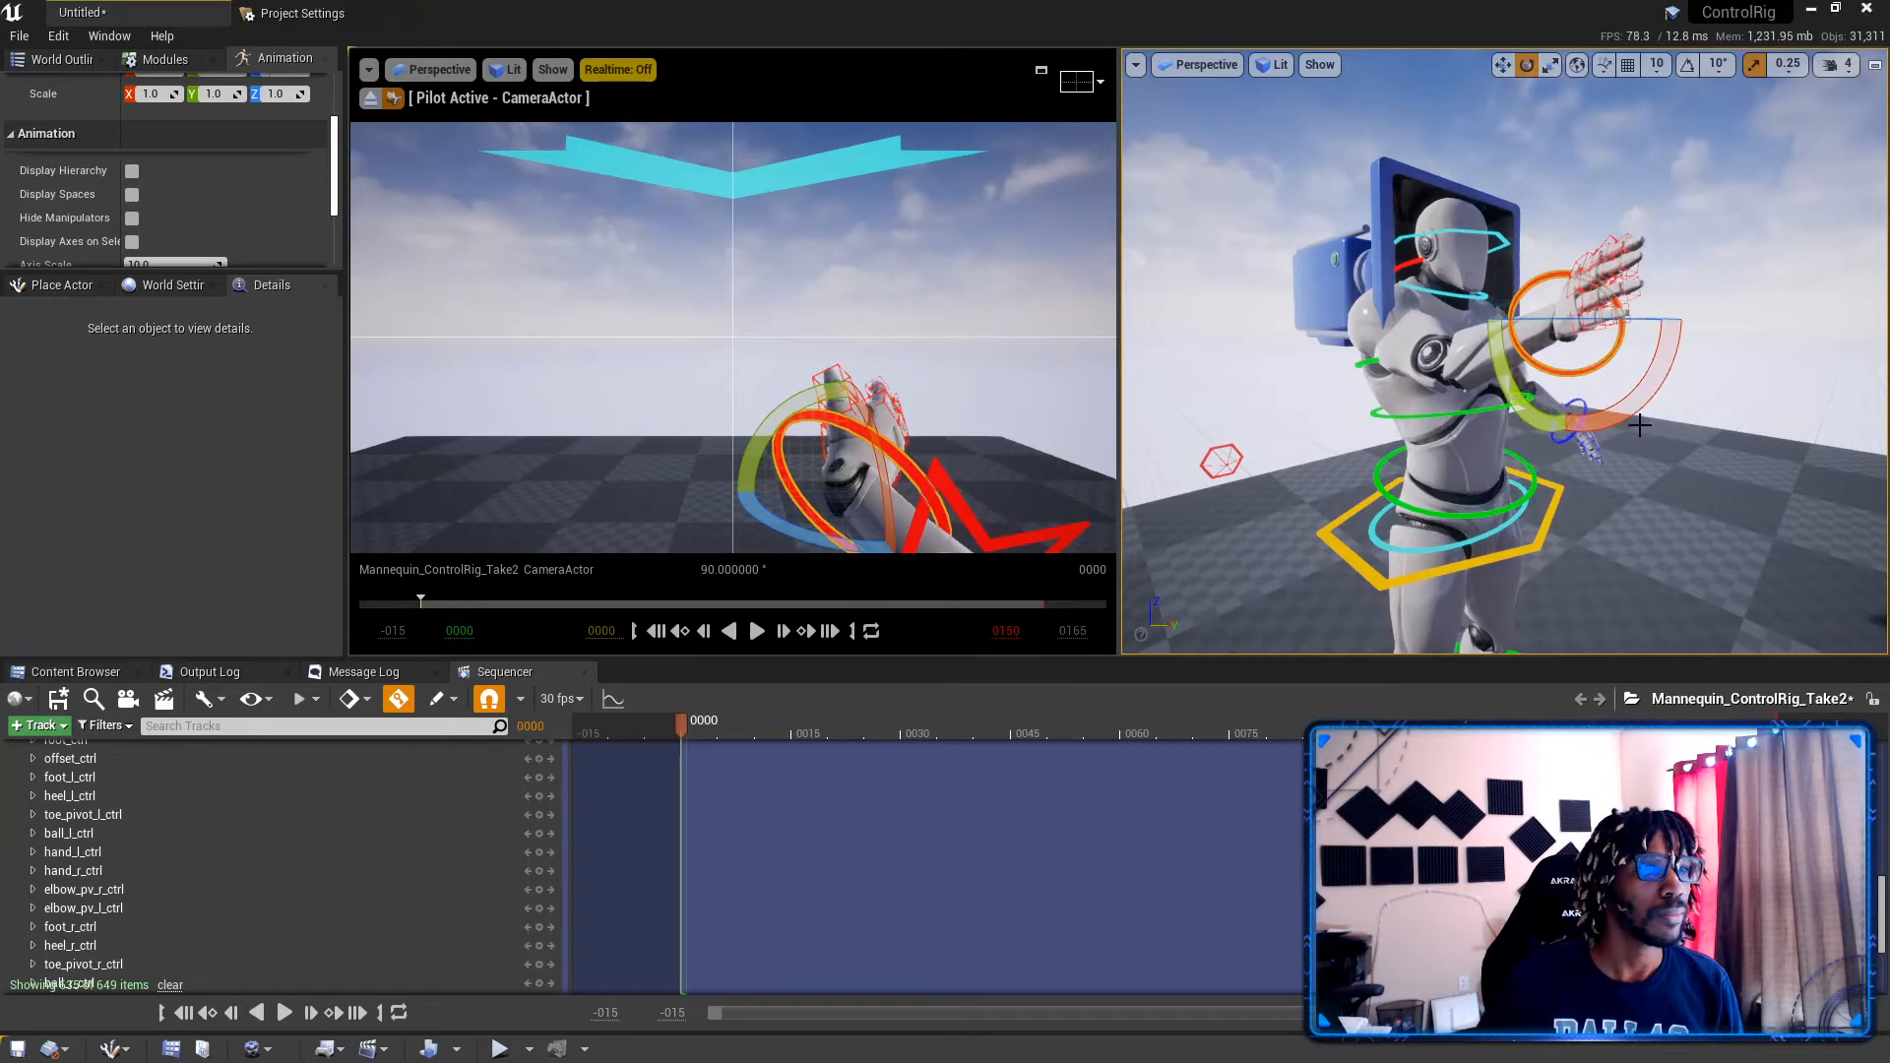
# Step: Rotate the right-hand control, move it outward so the hand sits at the side of the first-person view, and key it at frame 0
pyautogui.moveTo(1605, 352); pyautogui.dragTo(1539, 320)
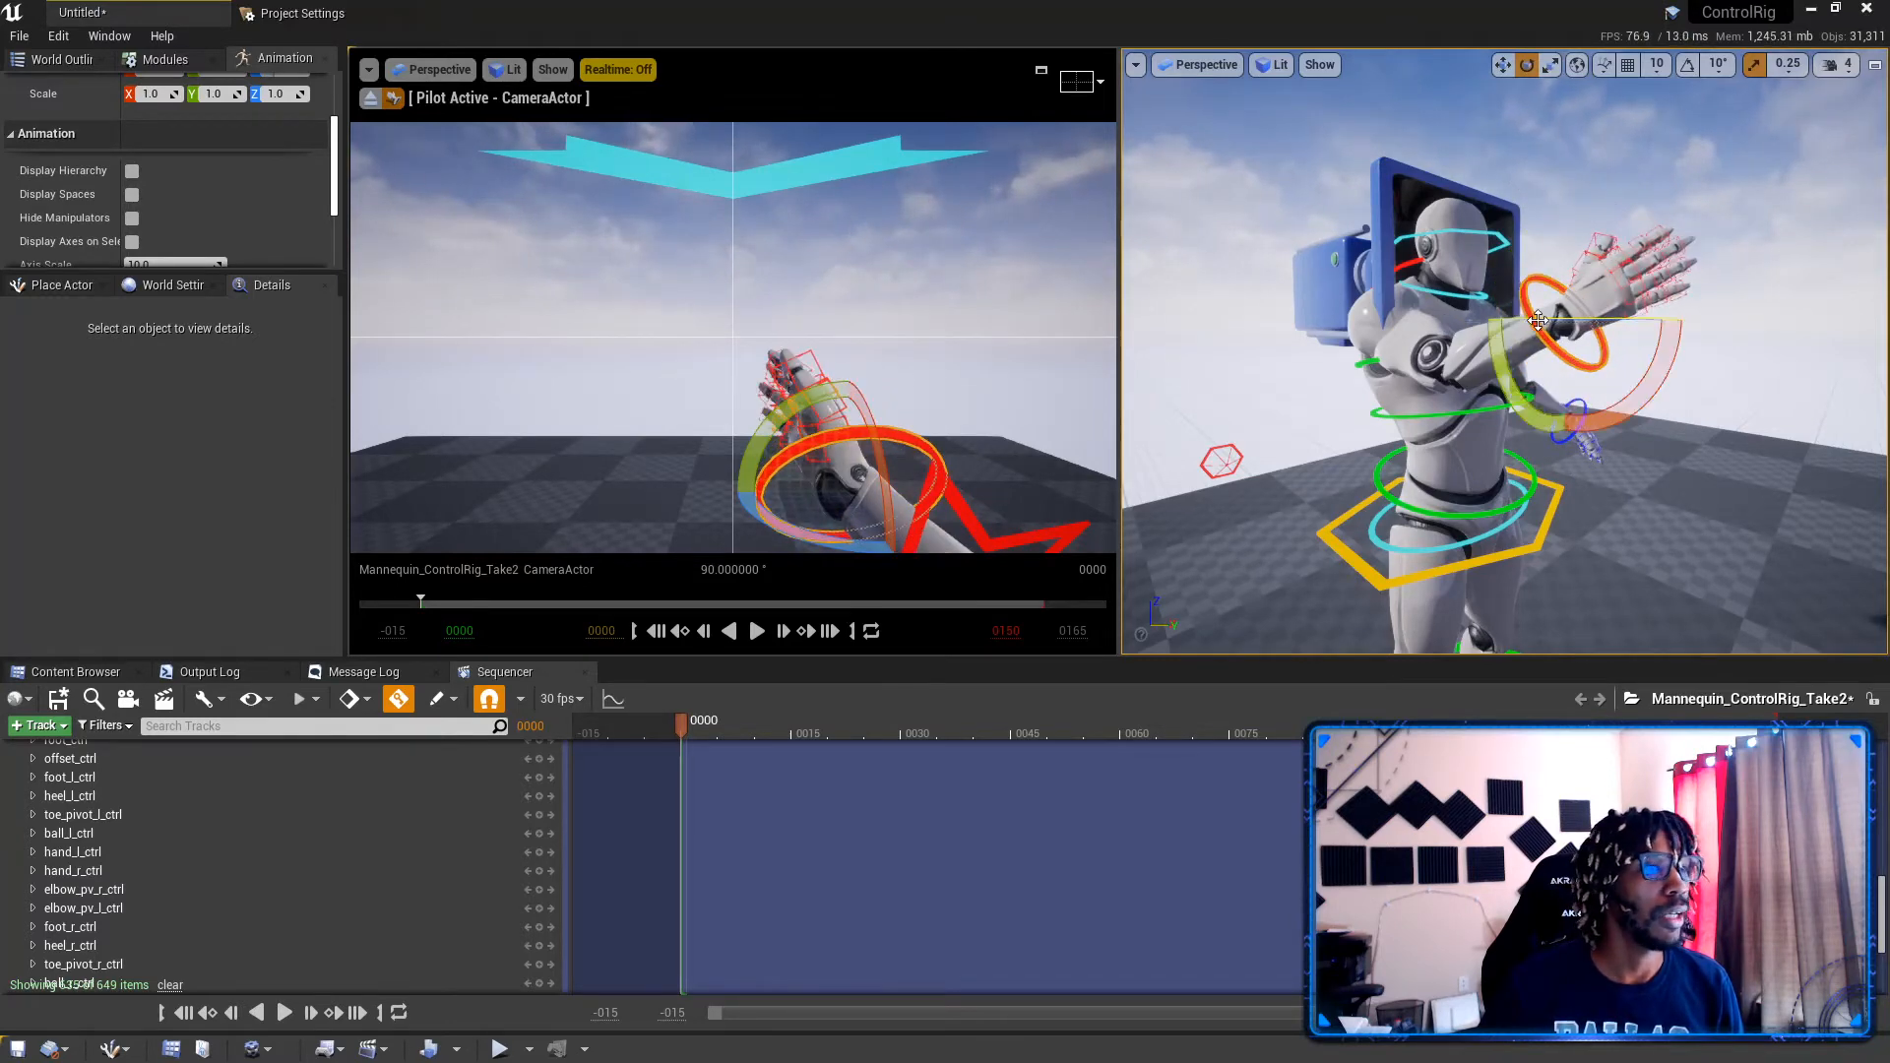
pyautogui.press('d')
pyautogui.moveTo(1563, 349); pyautogui.dragTo(1387, 344, button='right')
pyautogui.press('w')
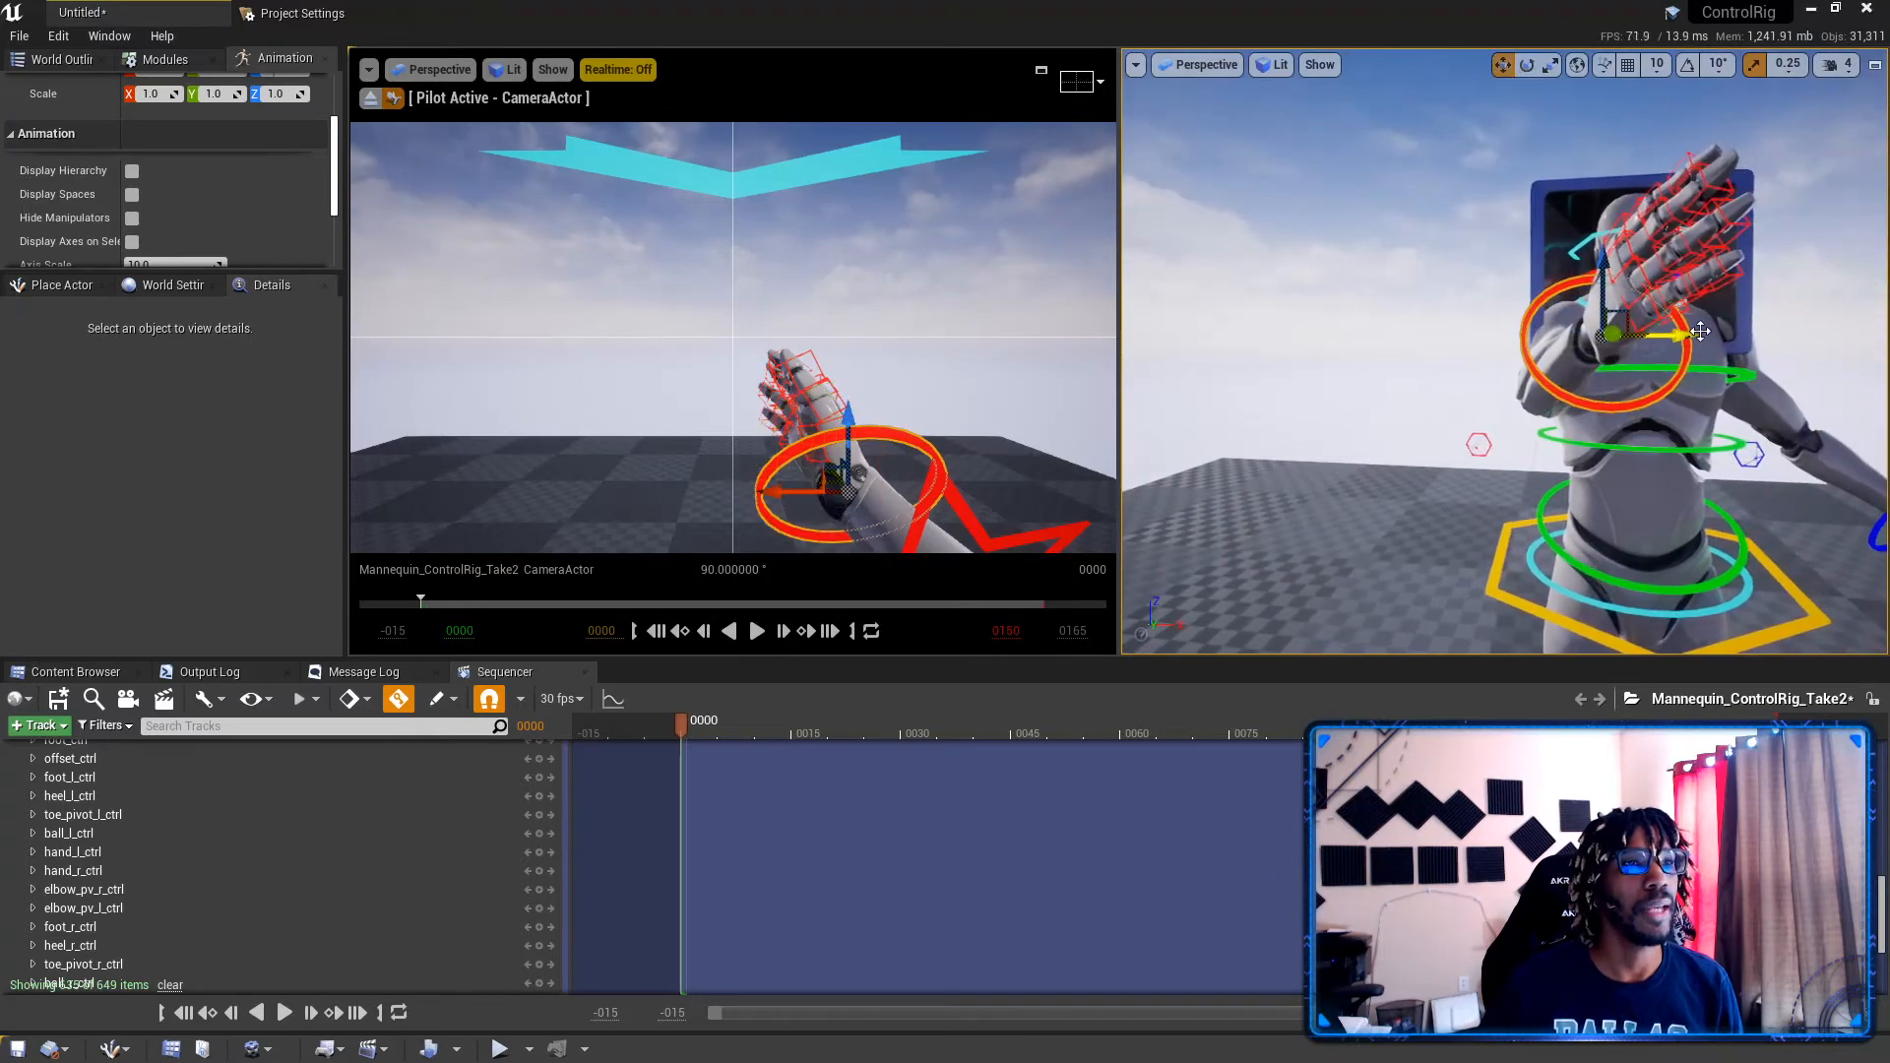
pyautogui.moveTo(1697, 336); pyautogui.dragTo(1594, 341)
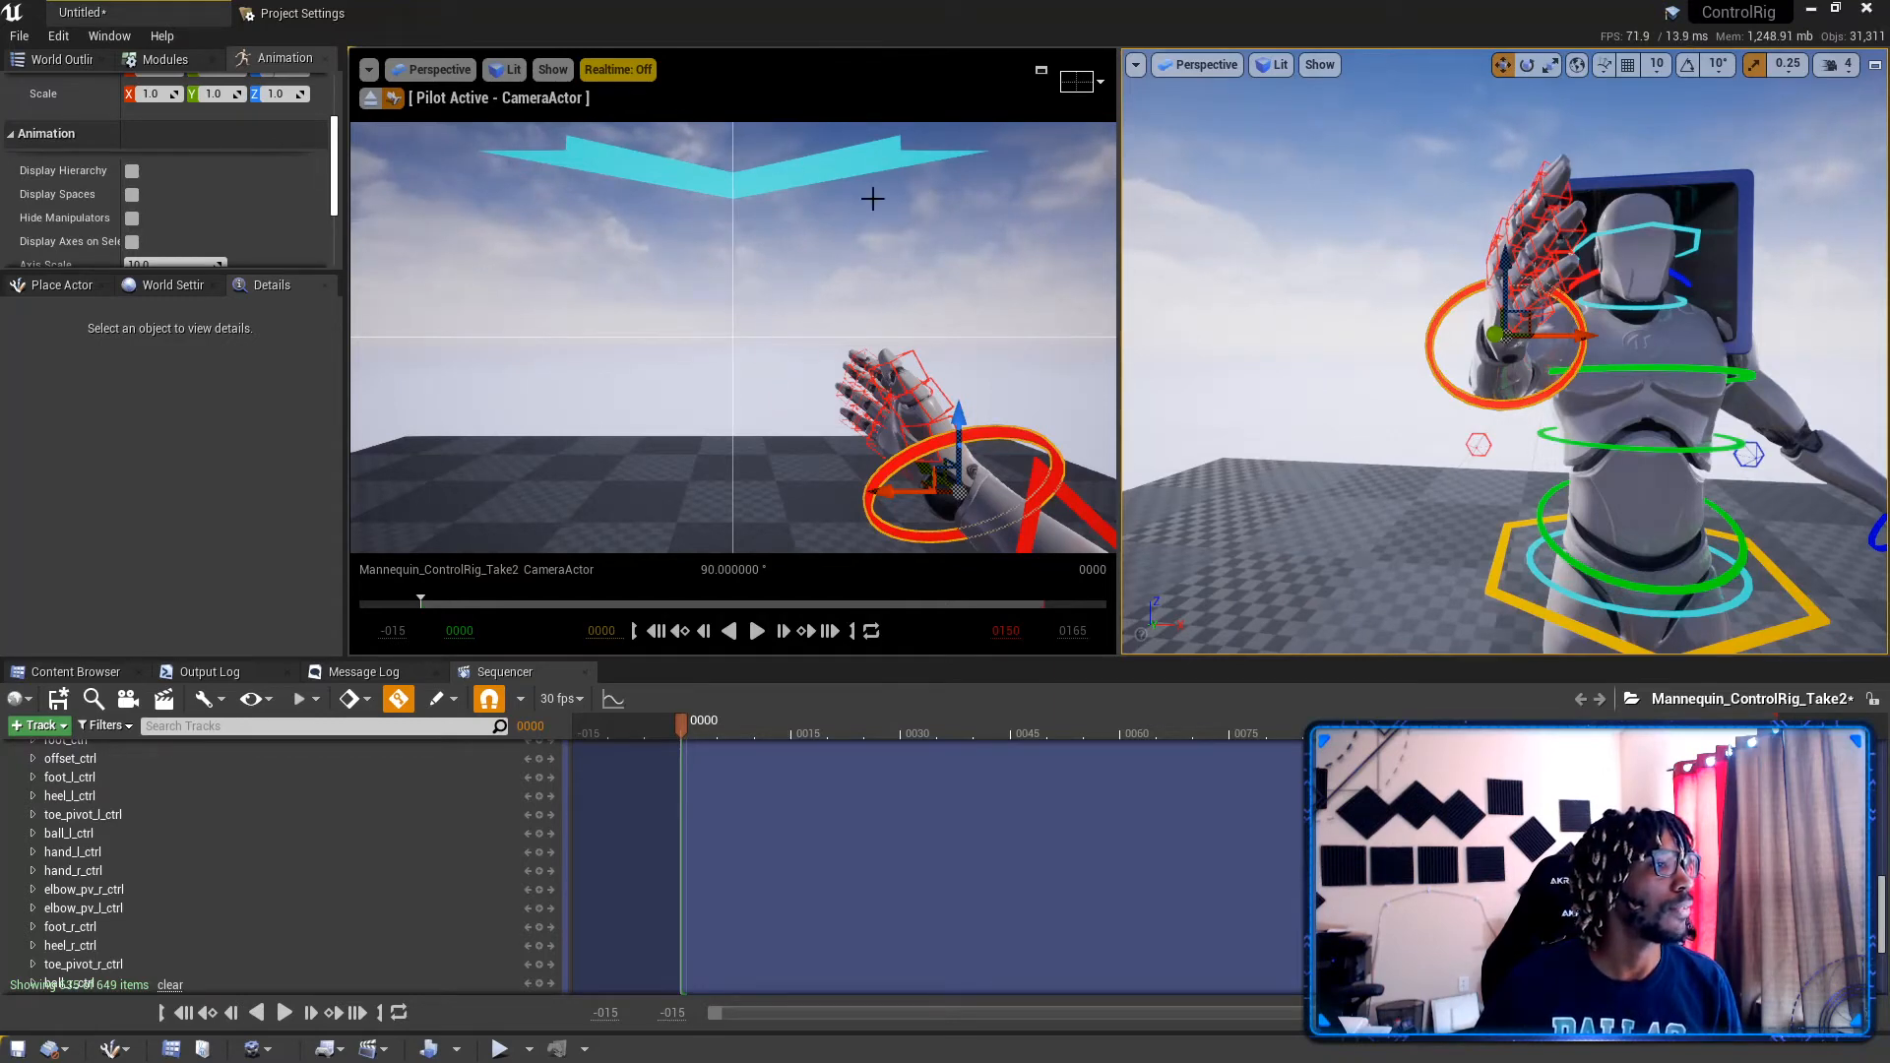
pyautogui.moveTo(1580, 340); pyautogui.dragTo(1575, 337)
pyautogui.moveTo(1309, 420); pyautogui.dragTo(1309, 420, button='right')
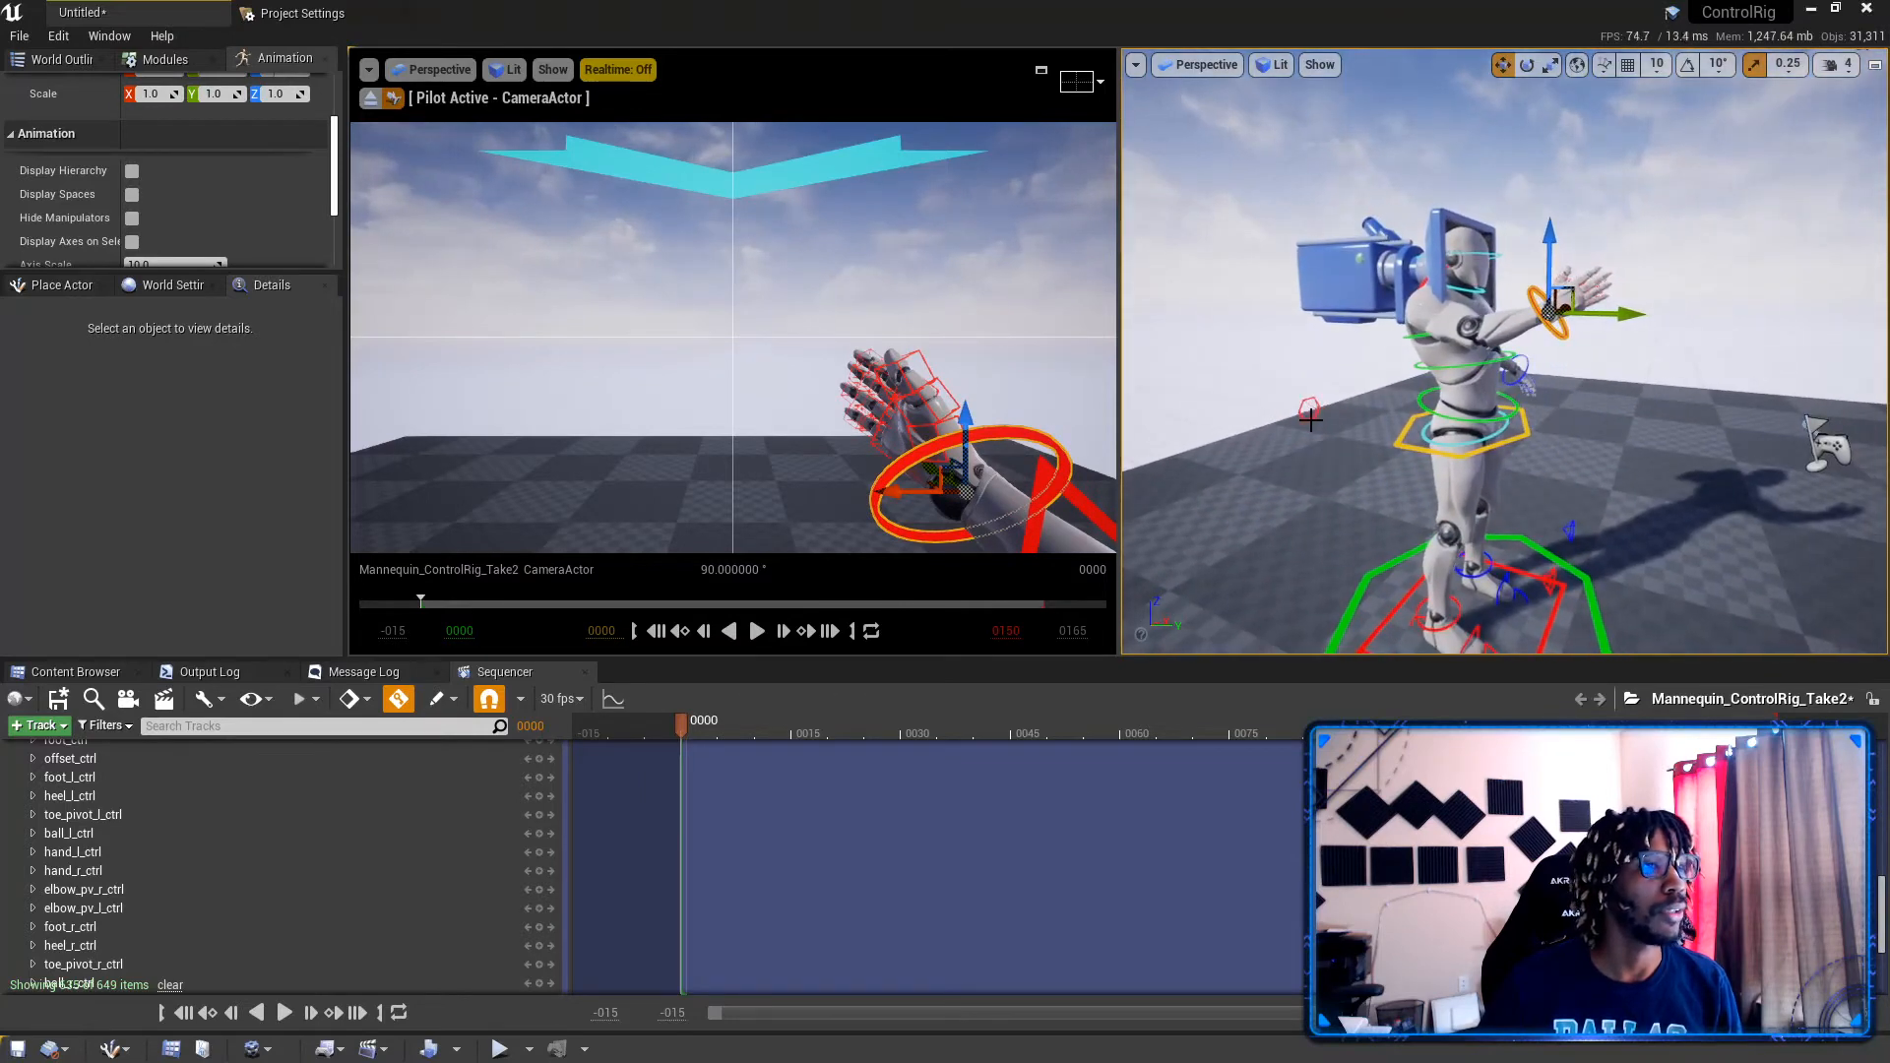
pyautogui.press('s')
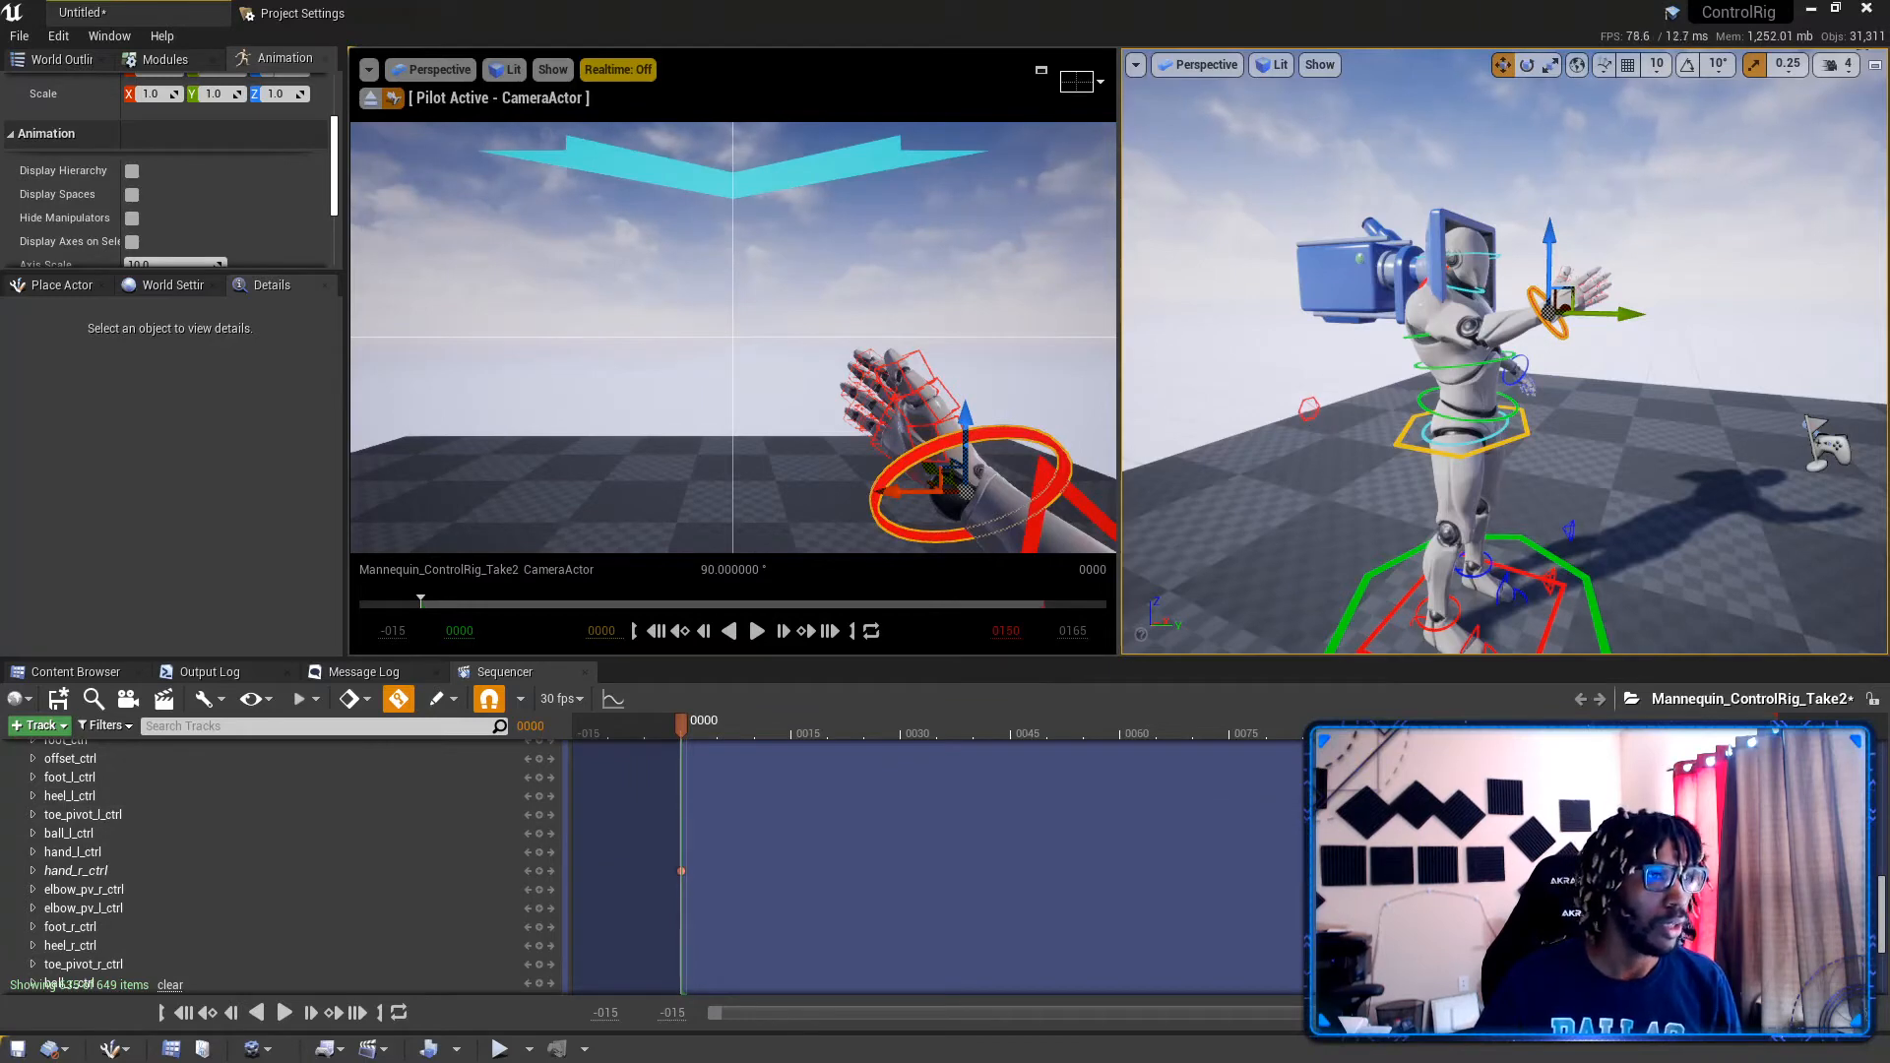
# Step: Move the right elbow pole-vector control lower and slightly outward, and key it at frame 0
pyautogui.click(1308, 410)
pyautogui.moveTo(1308, 410); pyautogui.dragTo(1310, 411, button='right')
pyautogui.moveTo(1506, 370); pyautogui.dragTo(1504, 370, button='right')
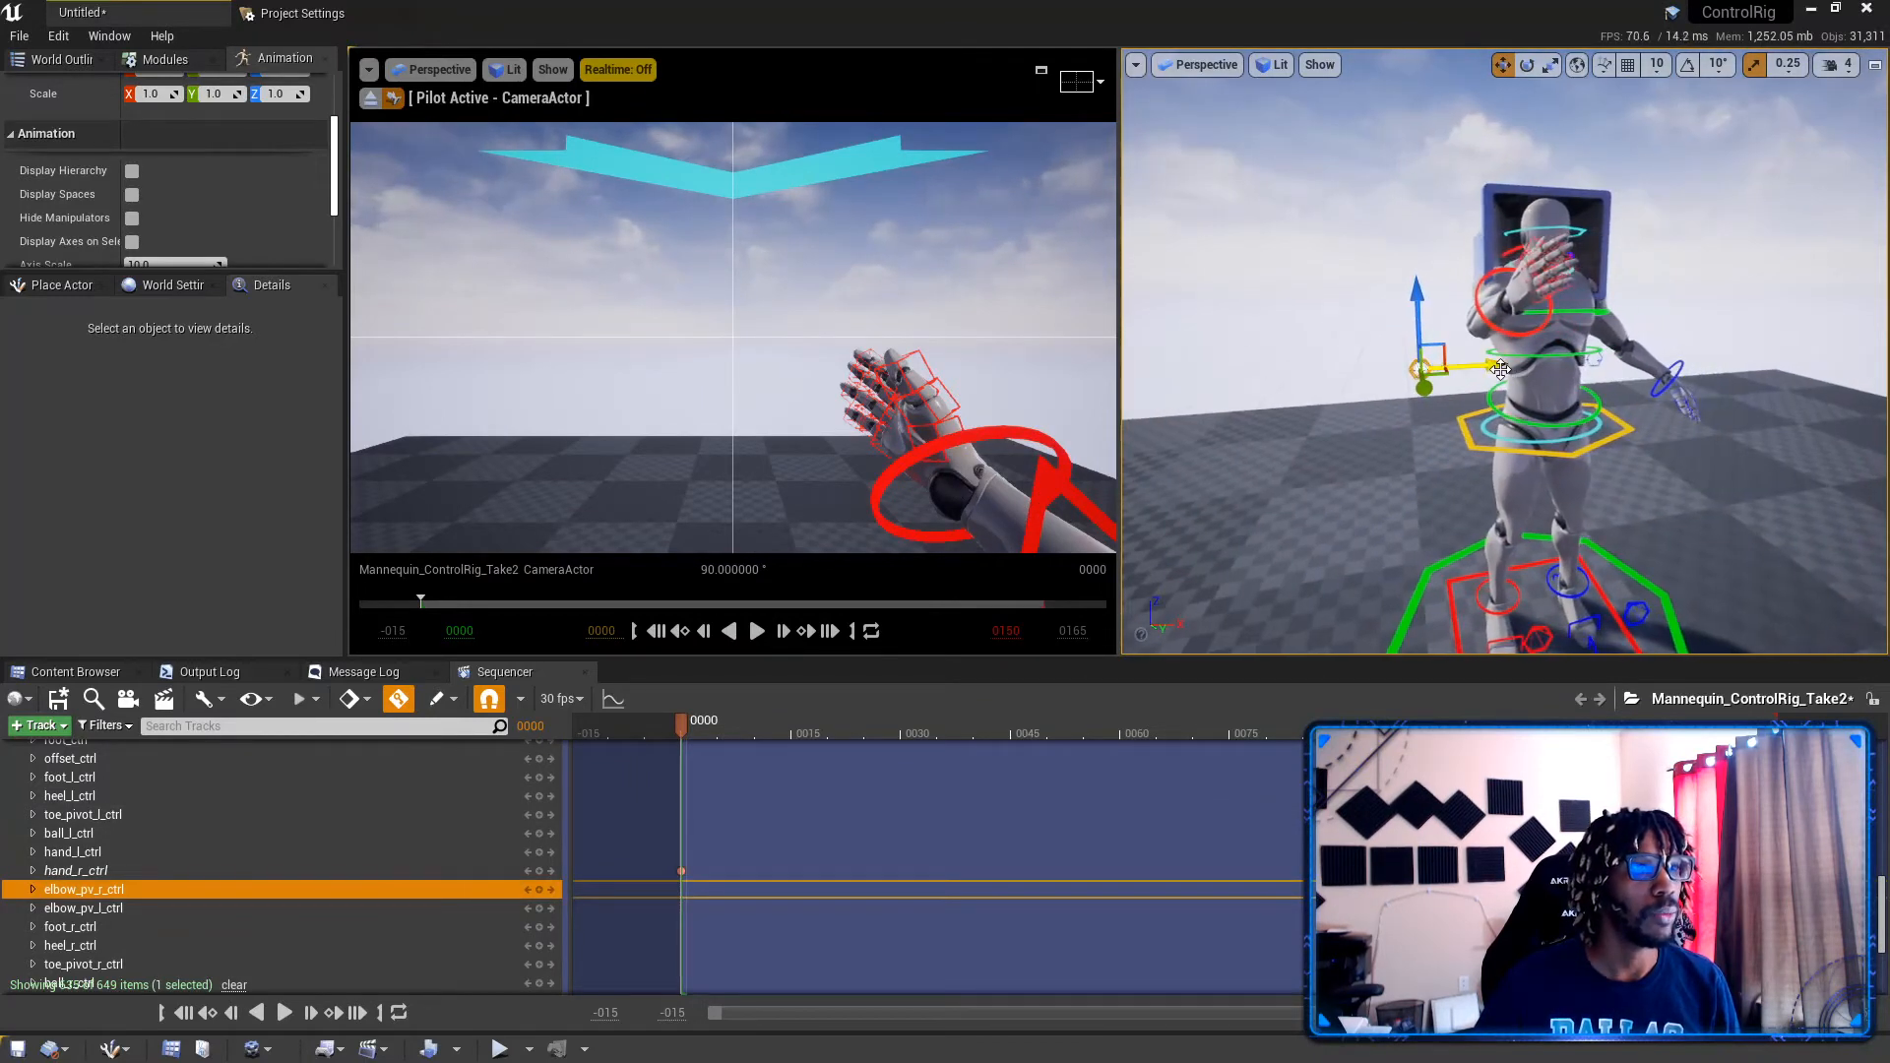
pyautogui.moveTo(1502, 367); pyautogui.dragTo(1516, 365)
pyautogui.moveTo(1428, 294); pyautogui.dragTo(1439, 337)
pyautogui.moveTo(1527, 404); pyautogui.dragTo(1476, 419)
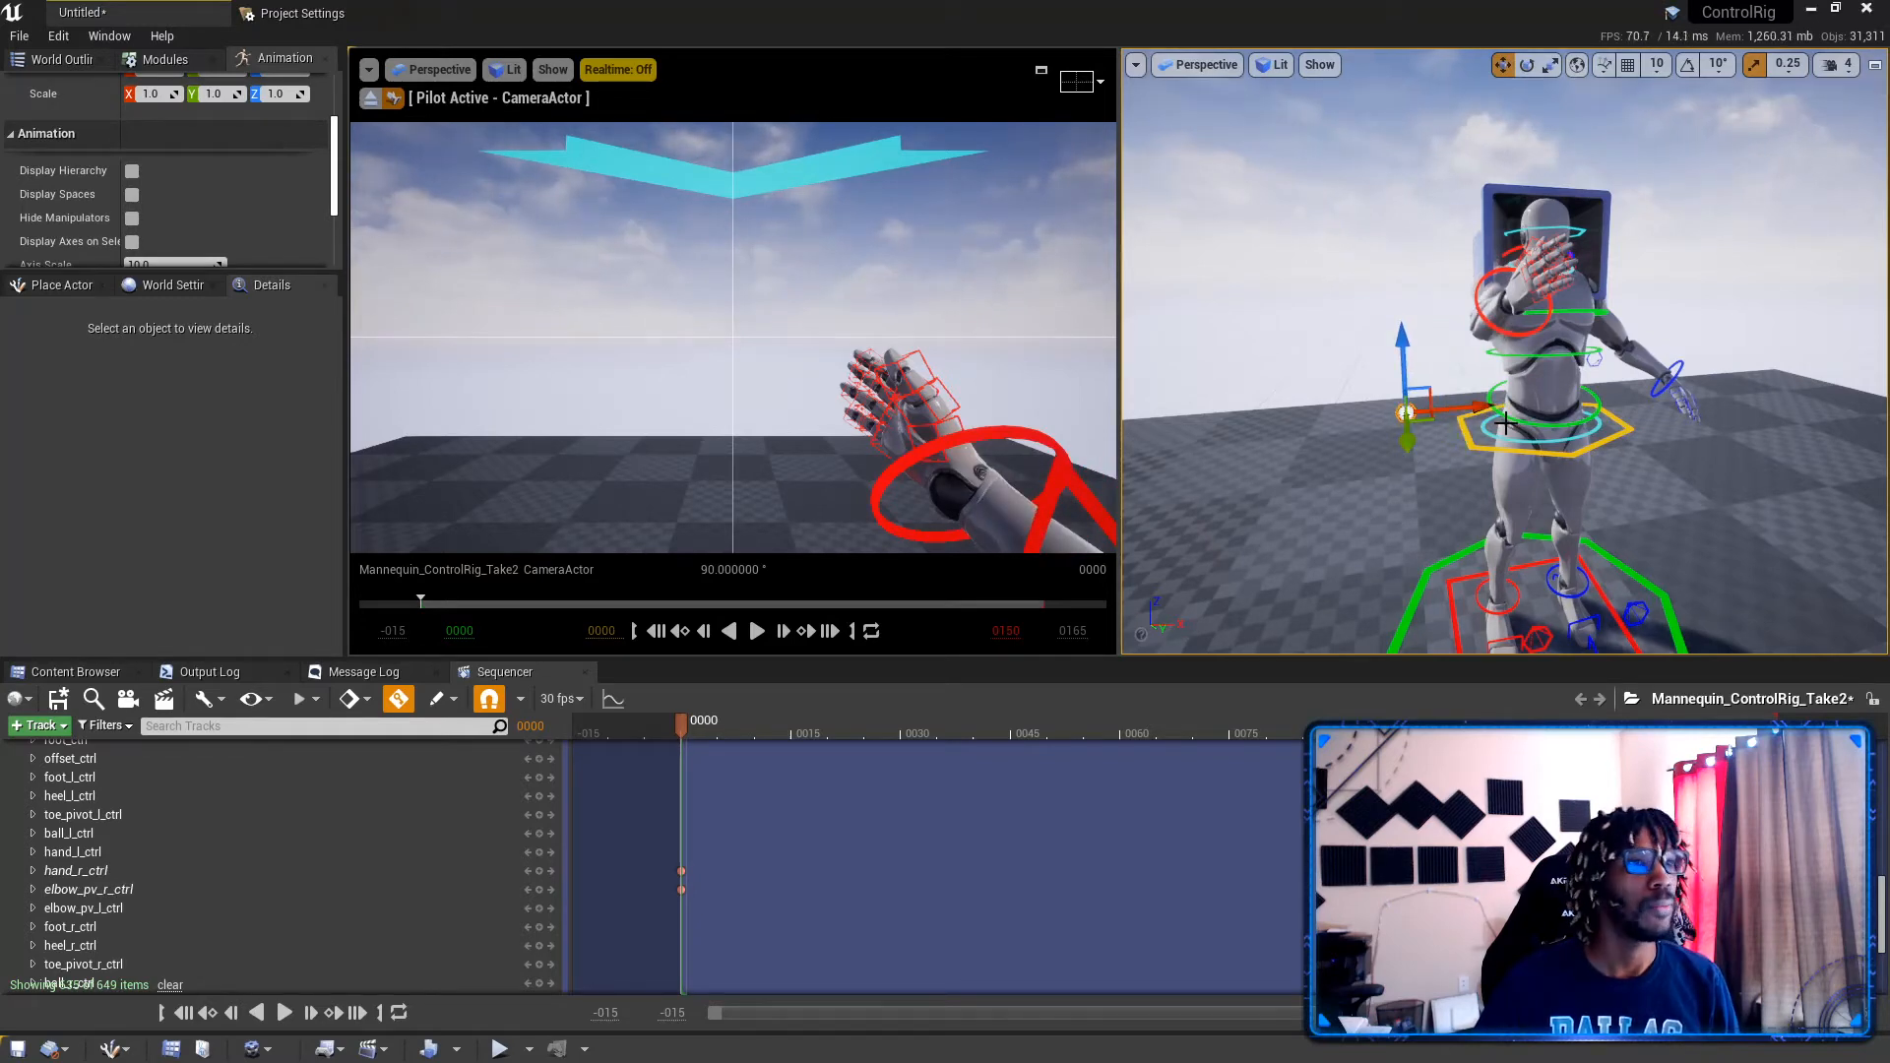
pyautogui.moveTo(1506, 423); pyautogui.dragTo(1408, 450, button='right')
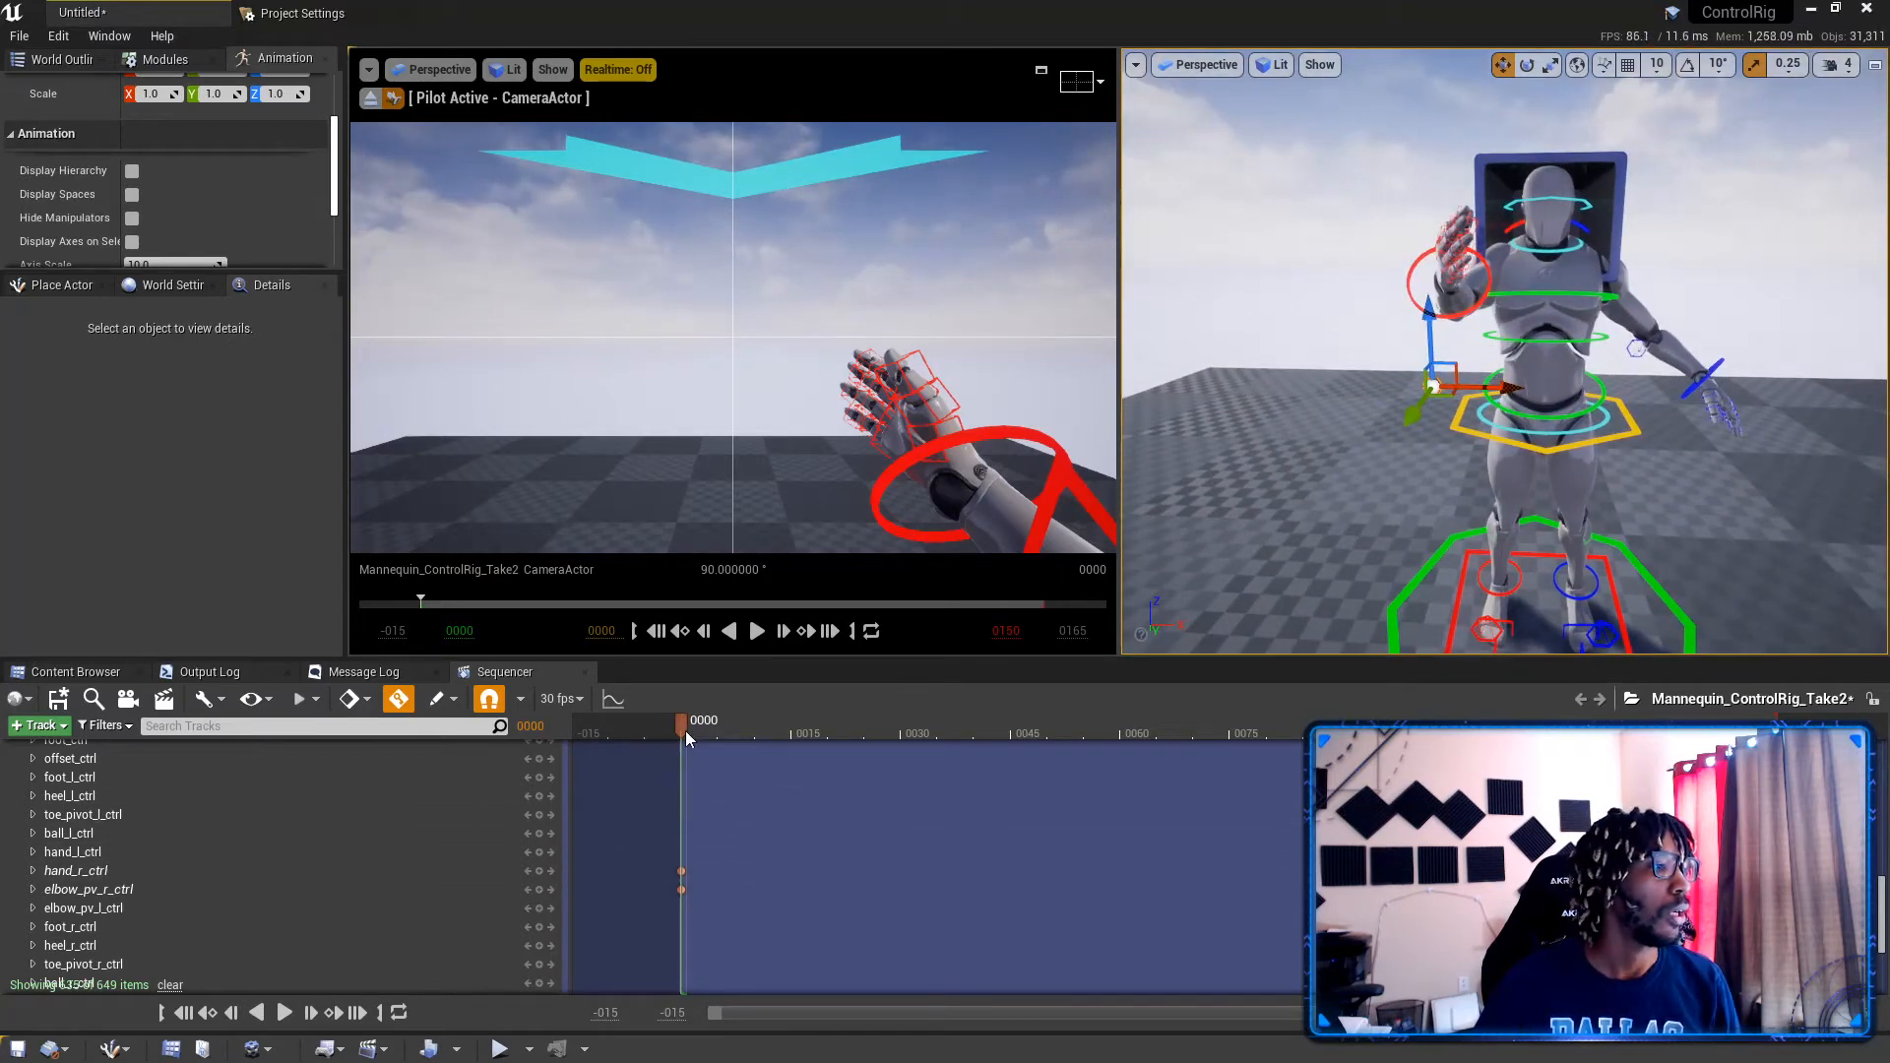
# Step: At frame 15, lower the right-hand control to hip height, out of the first-person view, and key its changed channels
pyautogui.moveTo(686, 732); pyautogui.dragTo(795, 736)
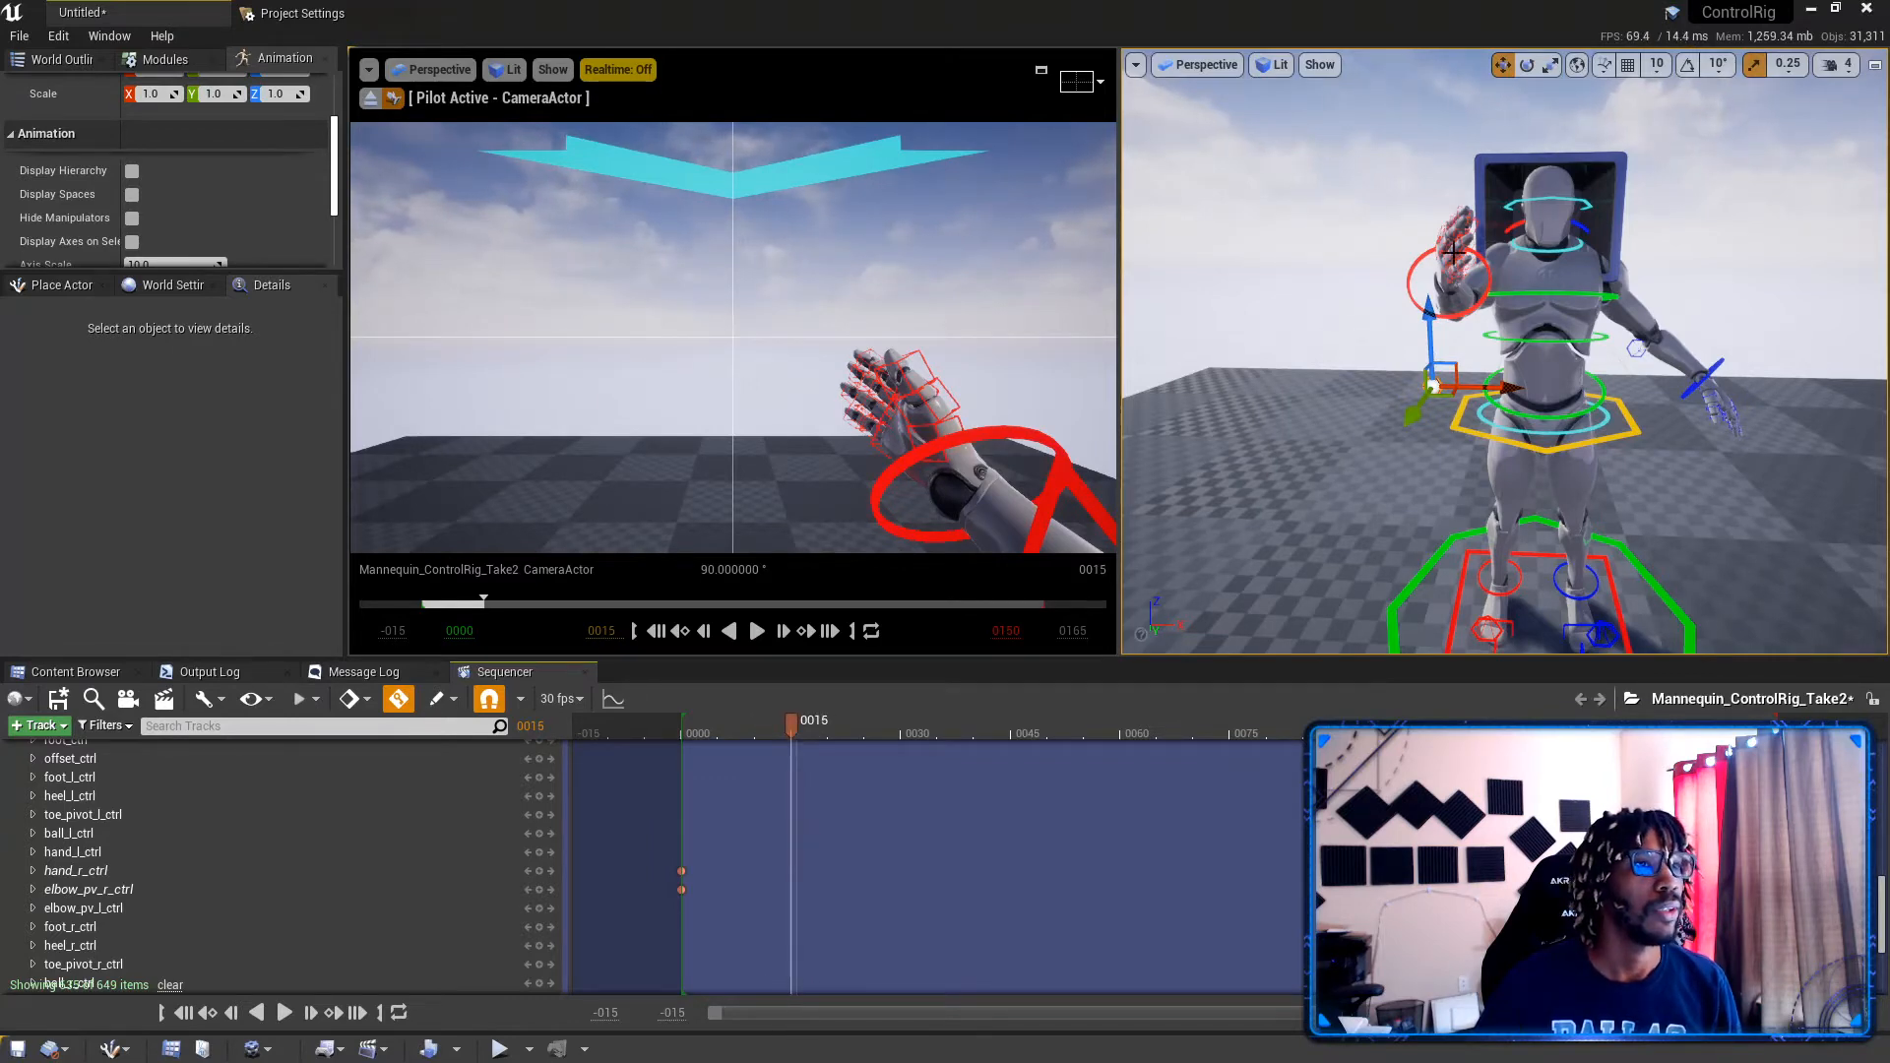
pyautogui.click(1462, 314)
pyautogui.moveTo(1447, 208); pyautogui.dragTo(1644, 433)
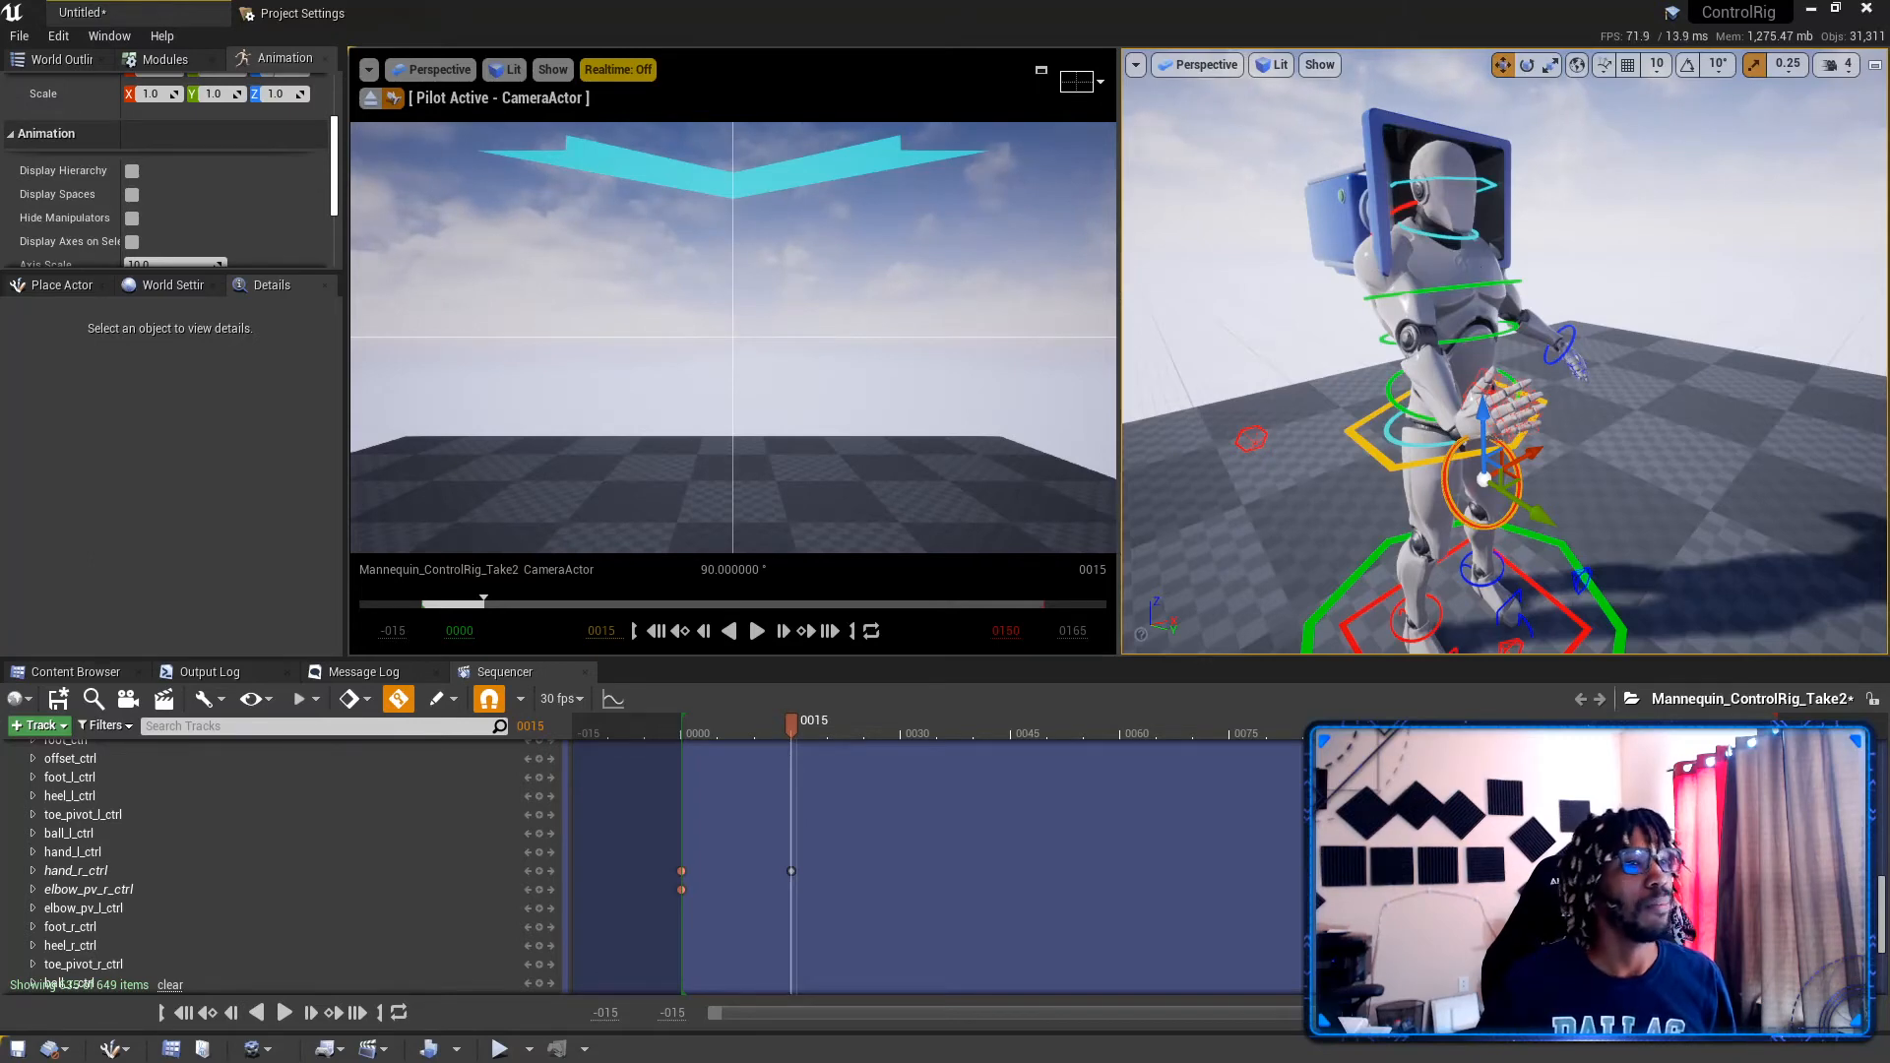
pyautogui.moveTo(1506, 354); pyautogui.dragTo(1329, 366, button='right')
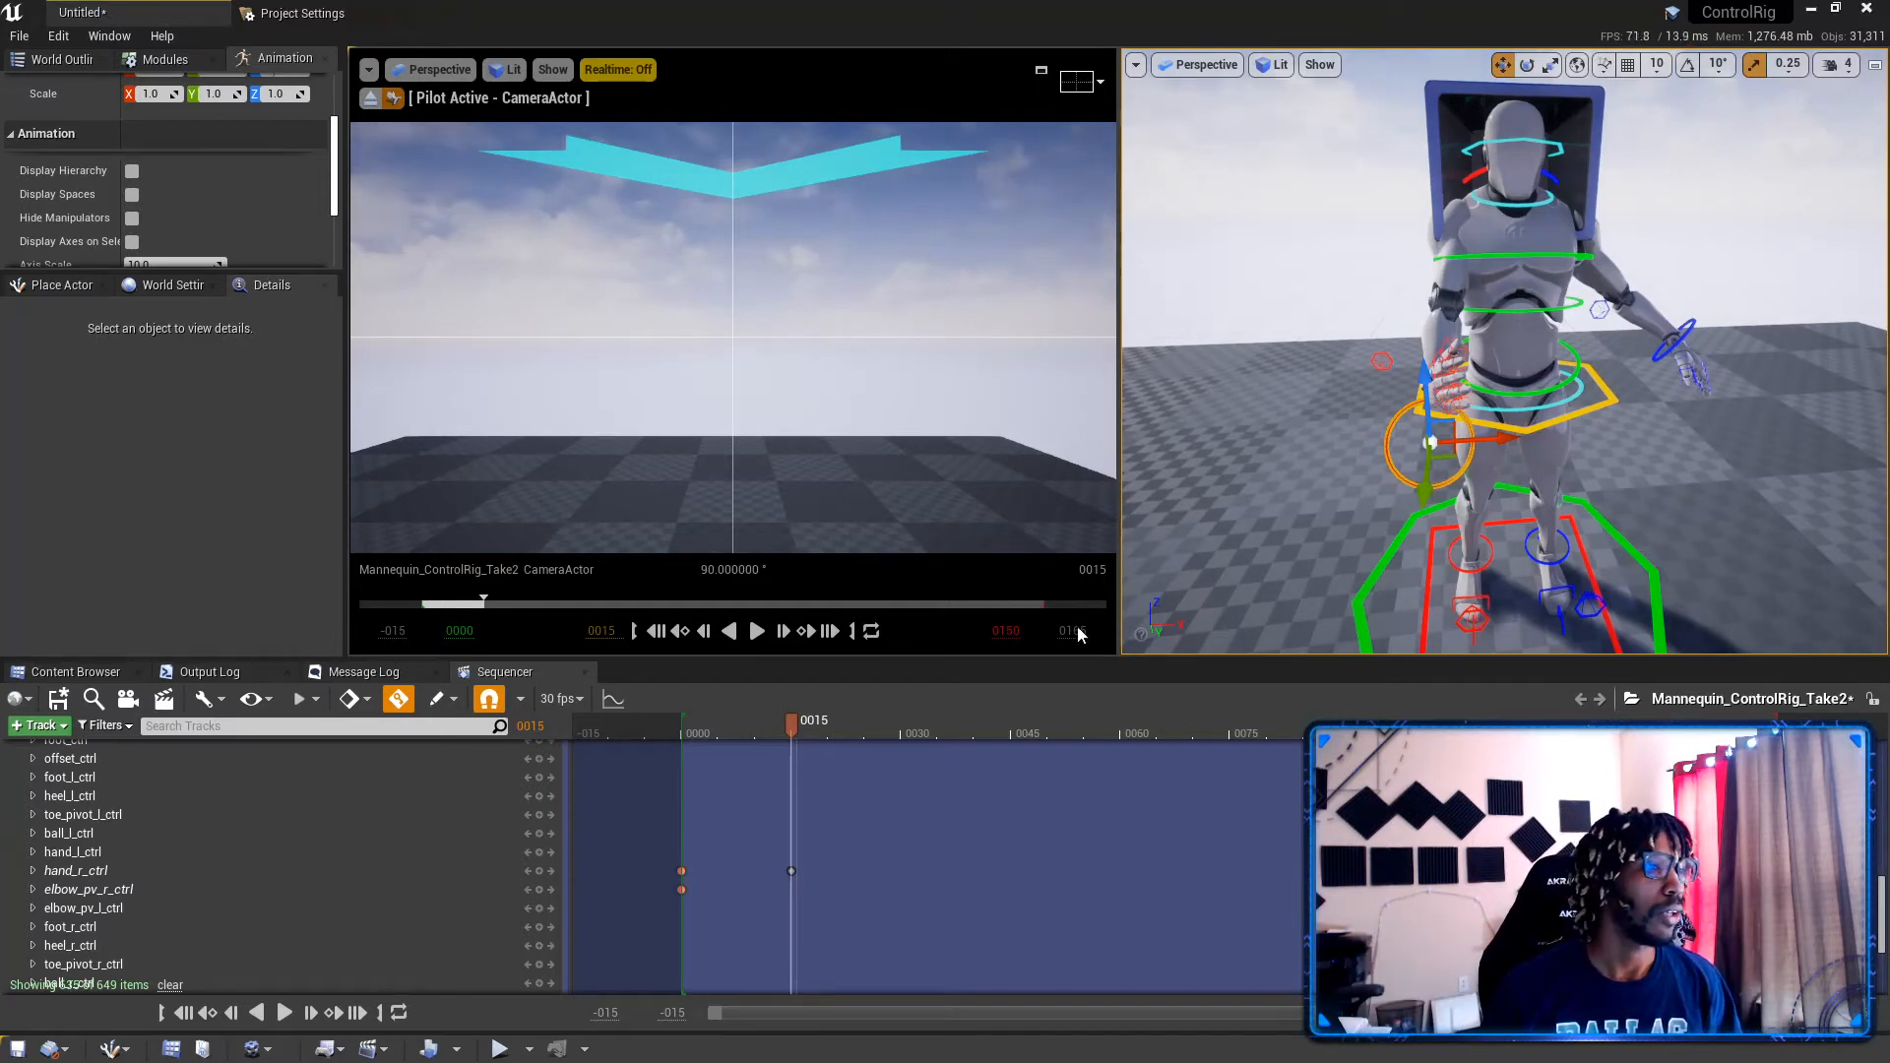
# Step: Copy the right-hand and right elbow pole-vector keys from frame 0 to frame 30
pyautogui.moveTo(789, 731); pyautogui.dragTo(902, 738)
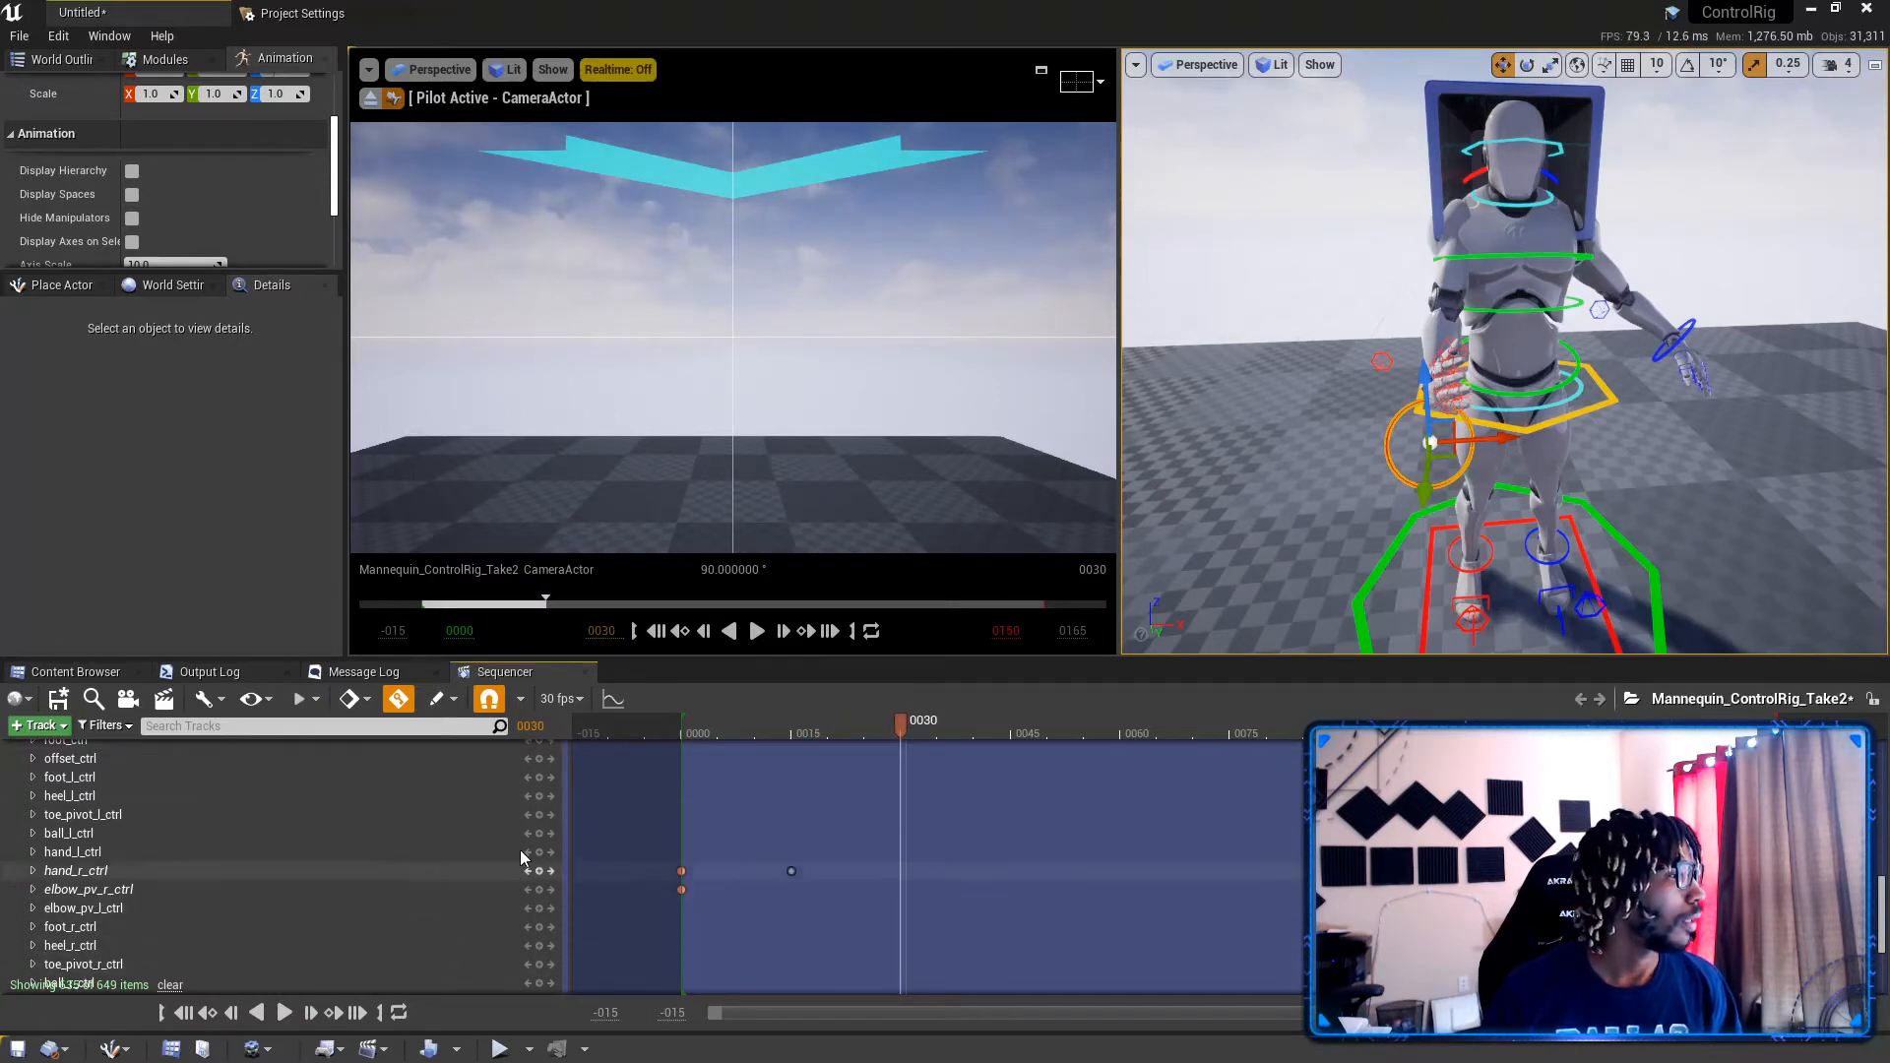
pyautogui.click(1388, 438)
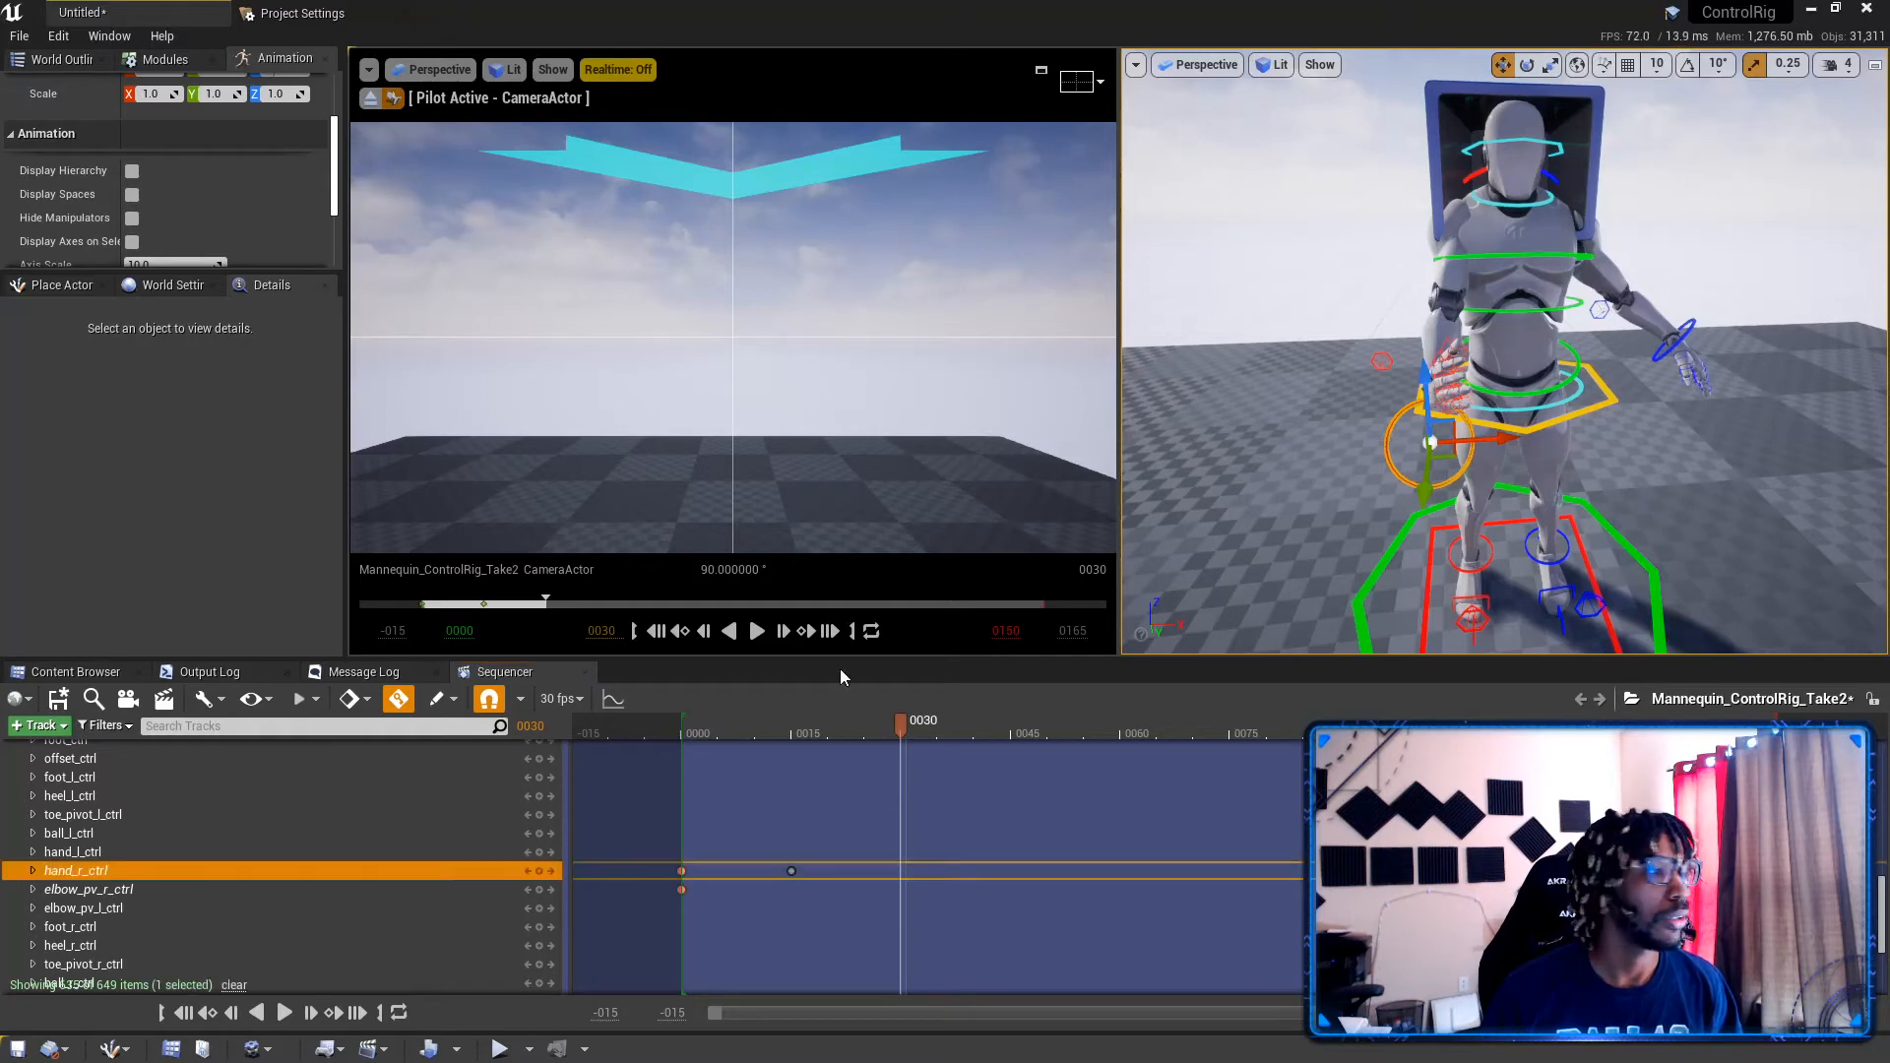
pyautogui.click(33, 870)
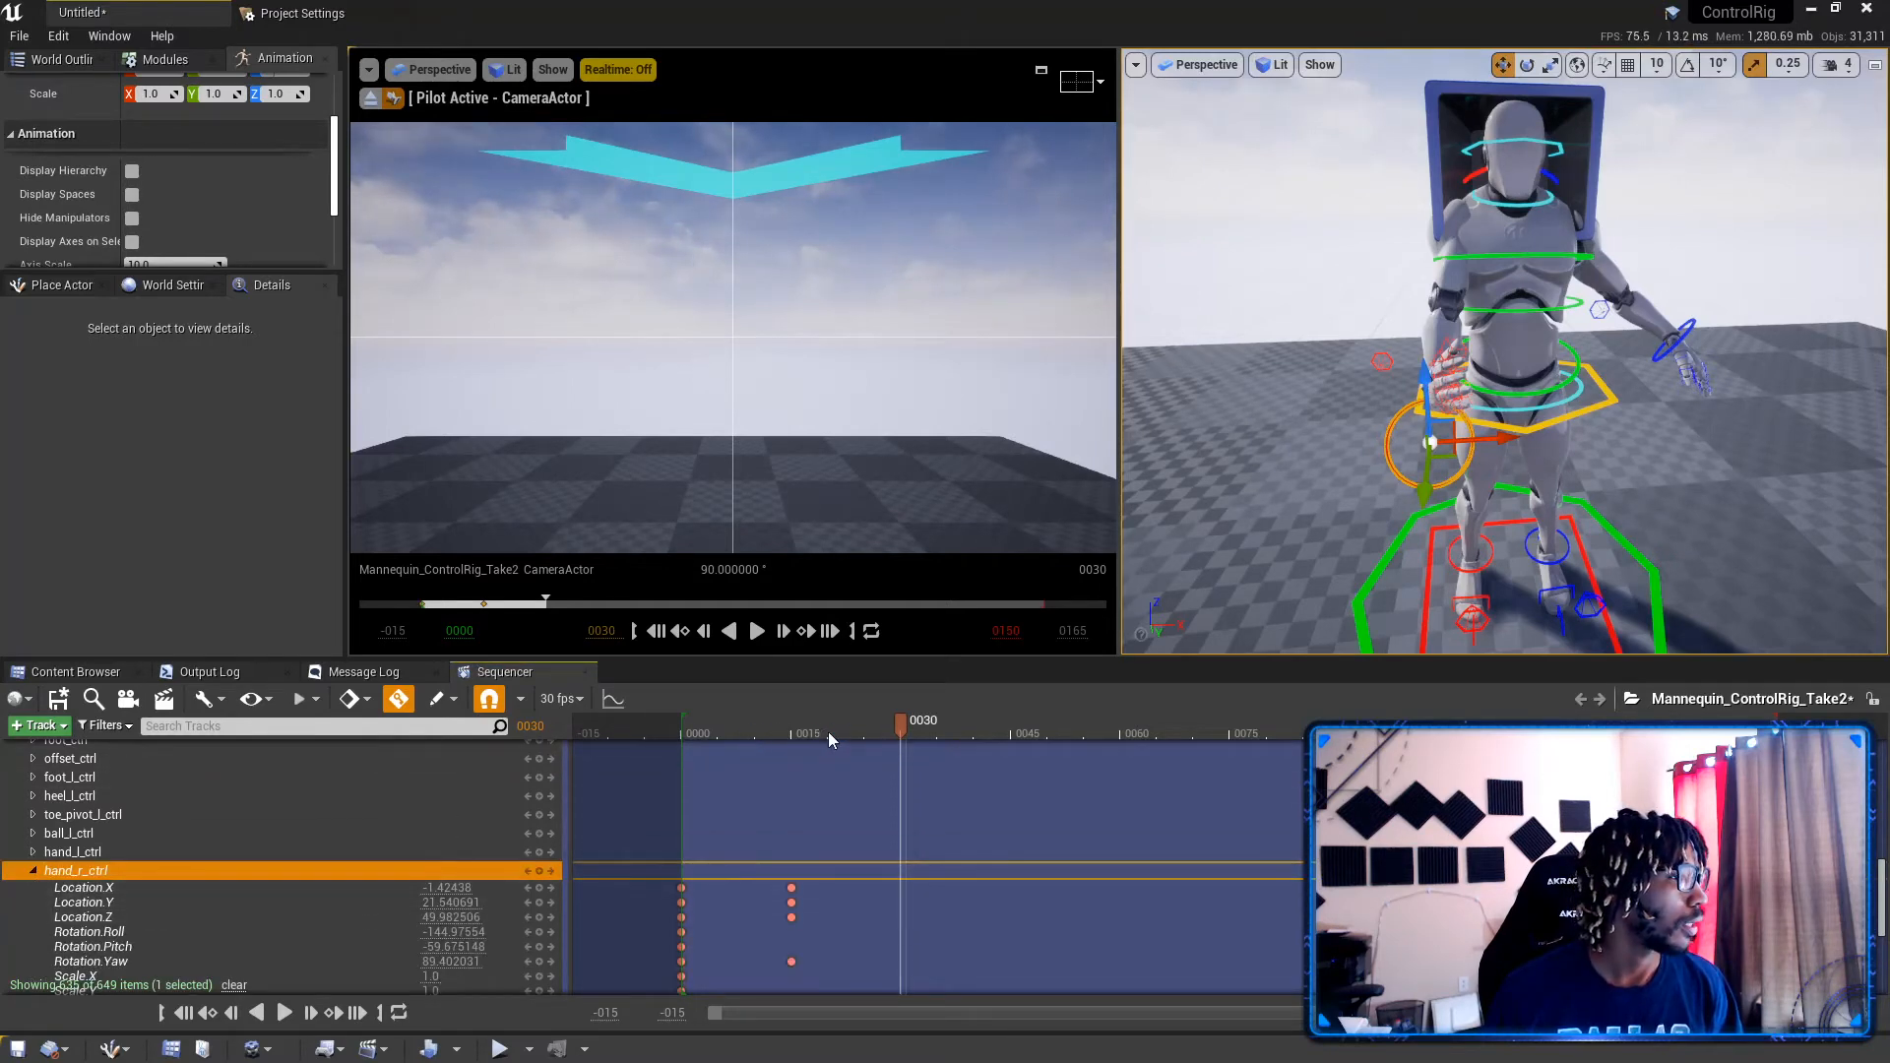
pyautogui.moveTo(883, 733); pyautogui.dragTo(691, 752)
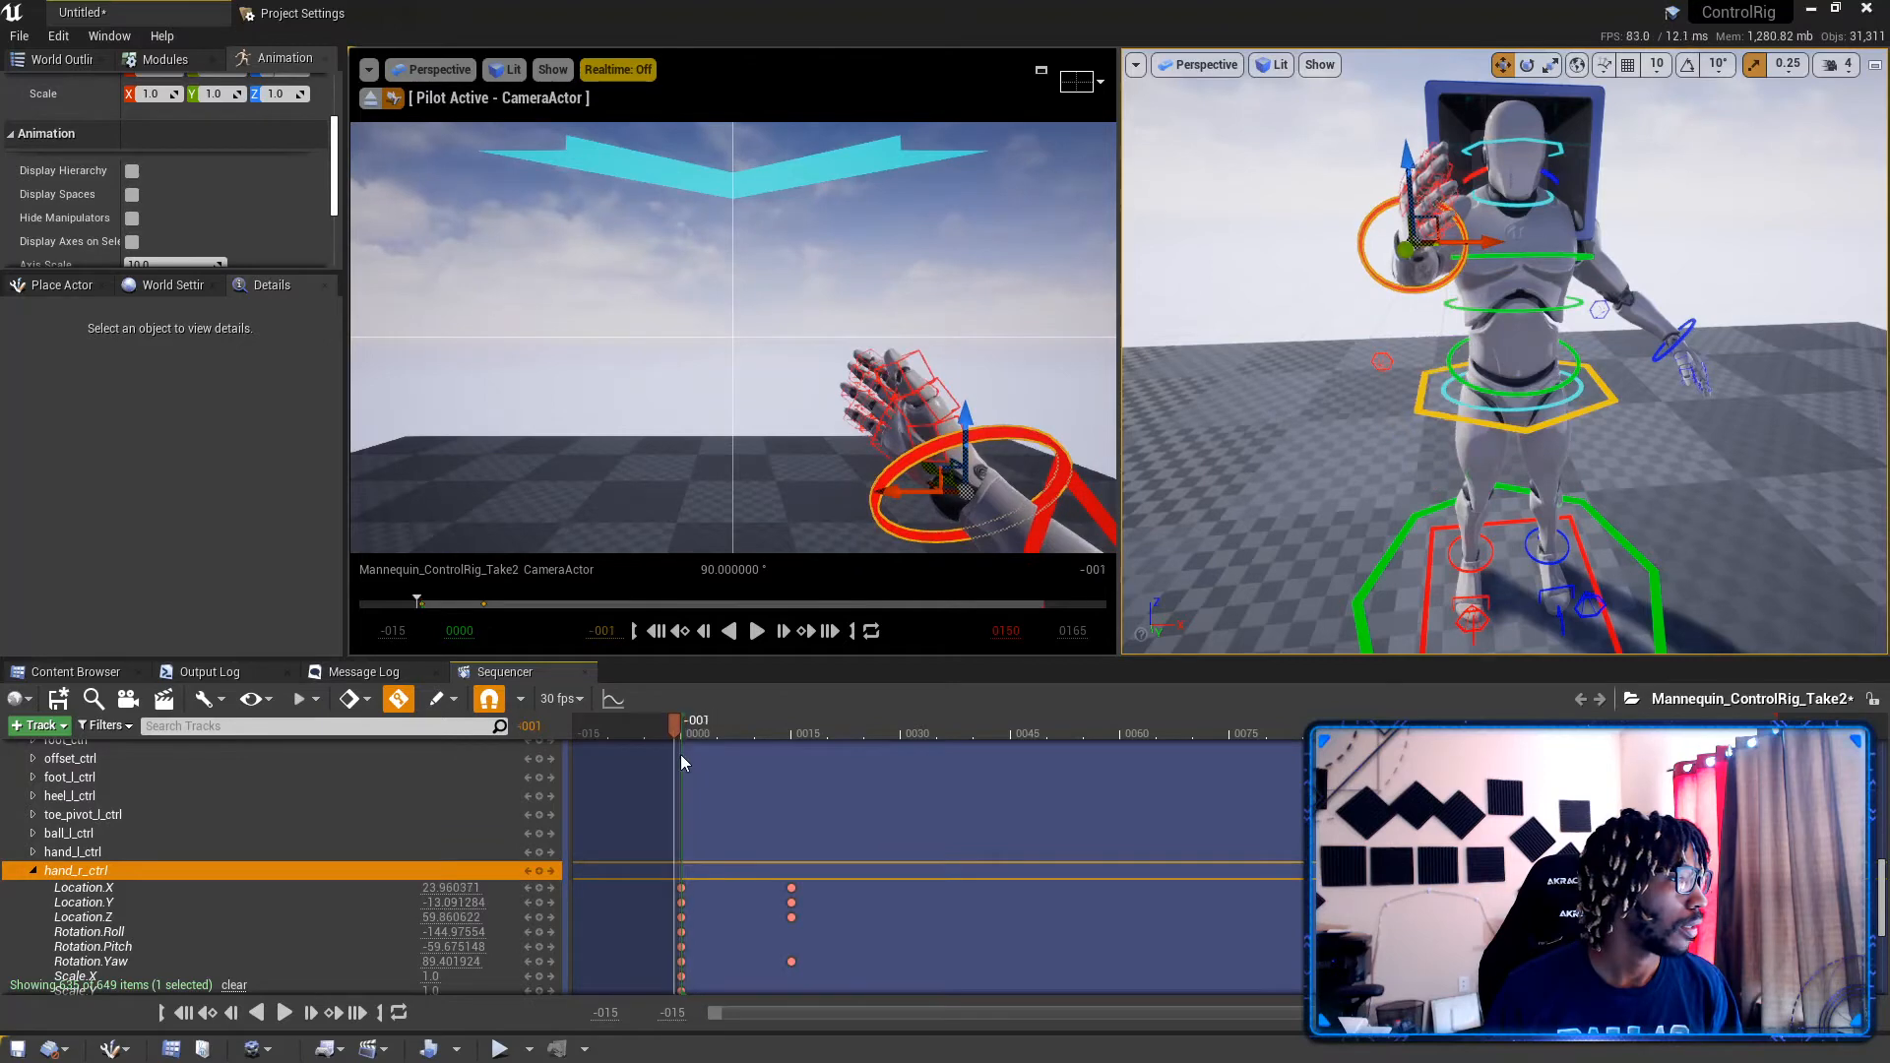
pyautogui.scroll(-3, 394, 837)
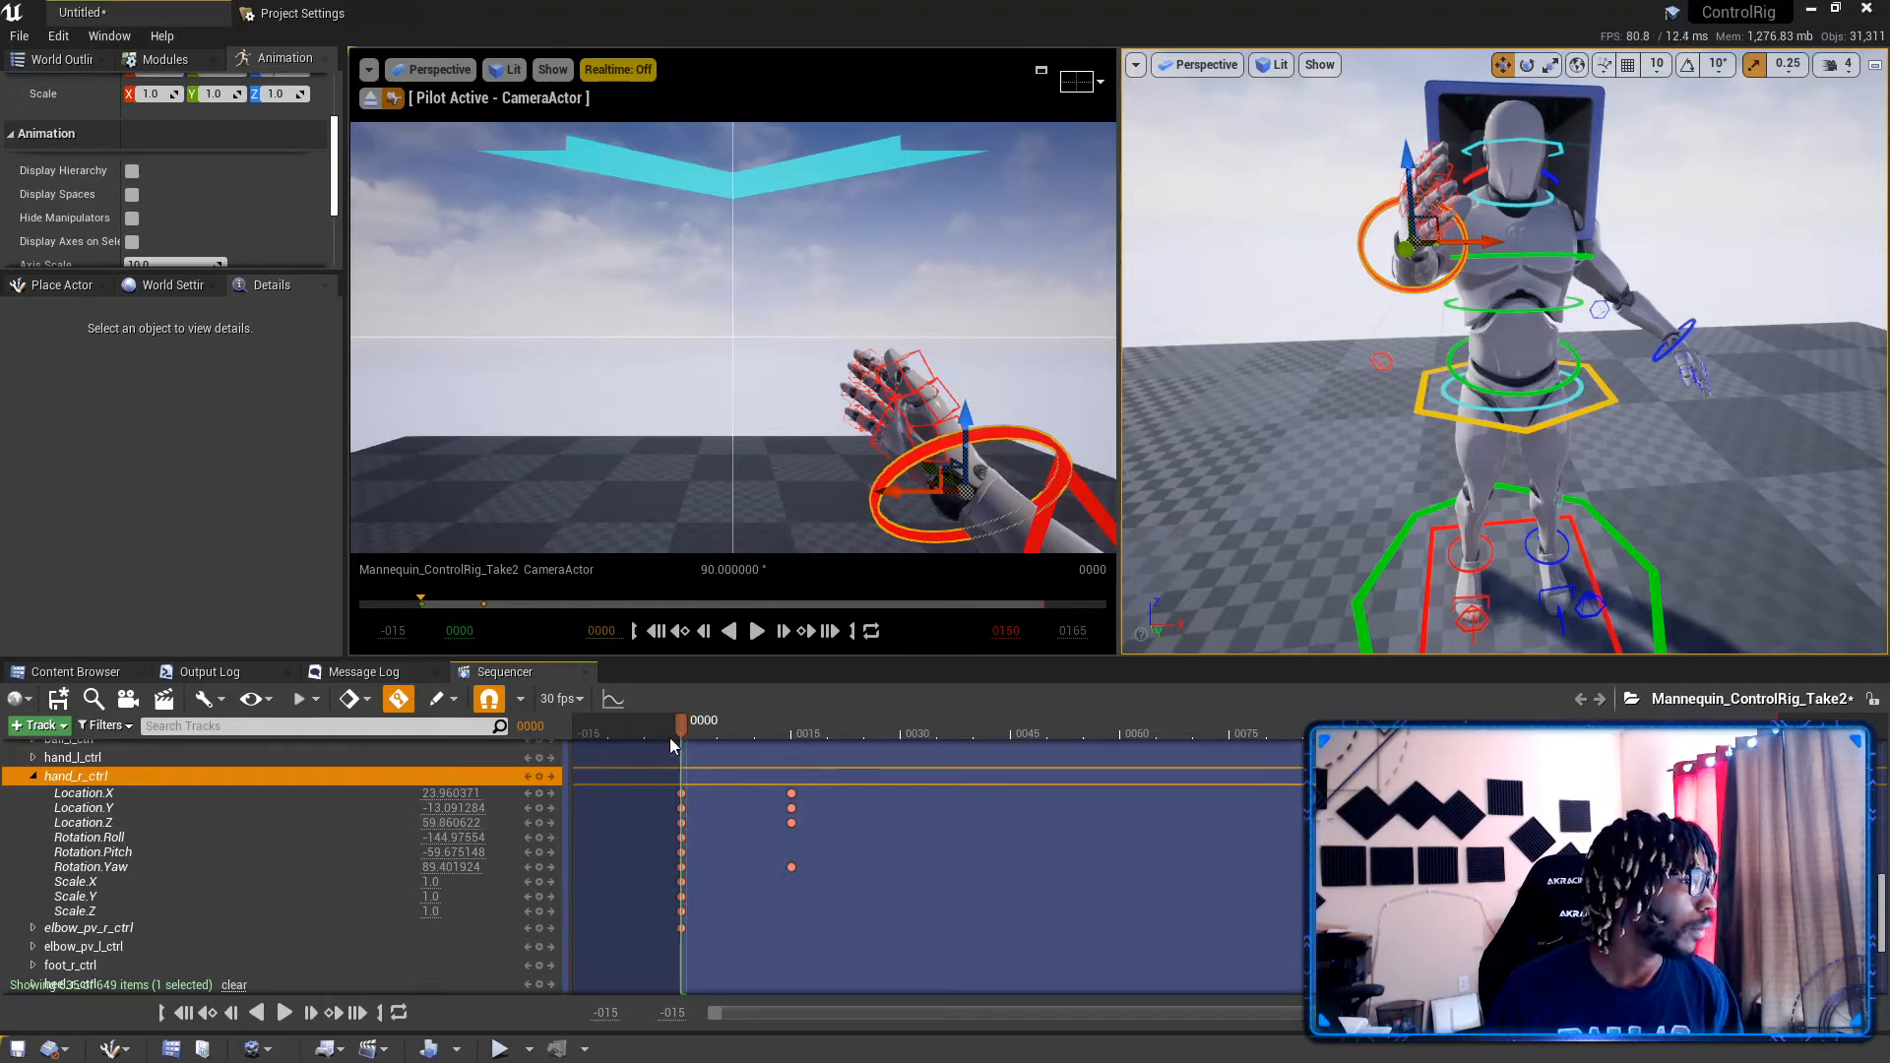
pyautogui.doubleClick(58, 782)
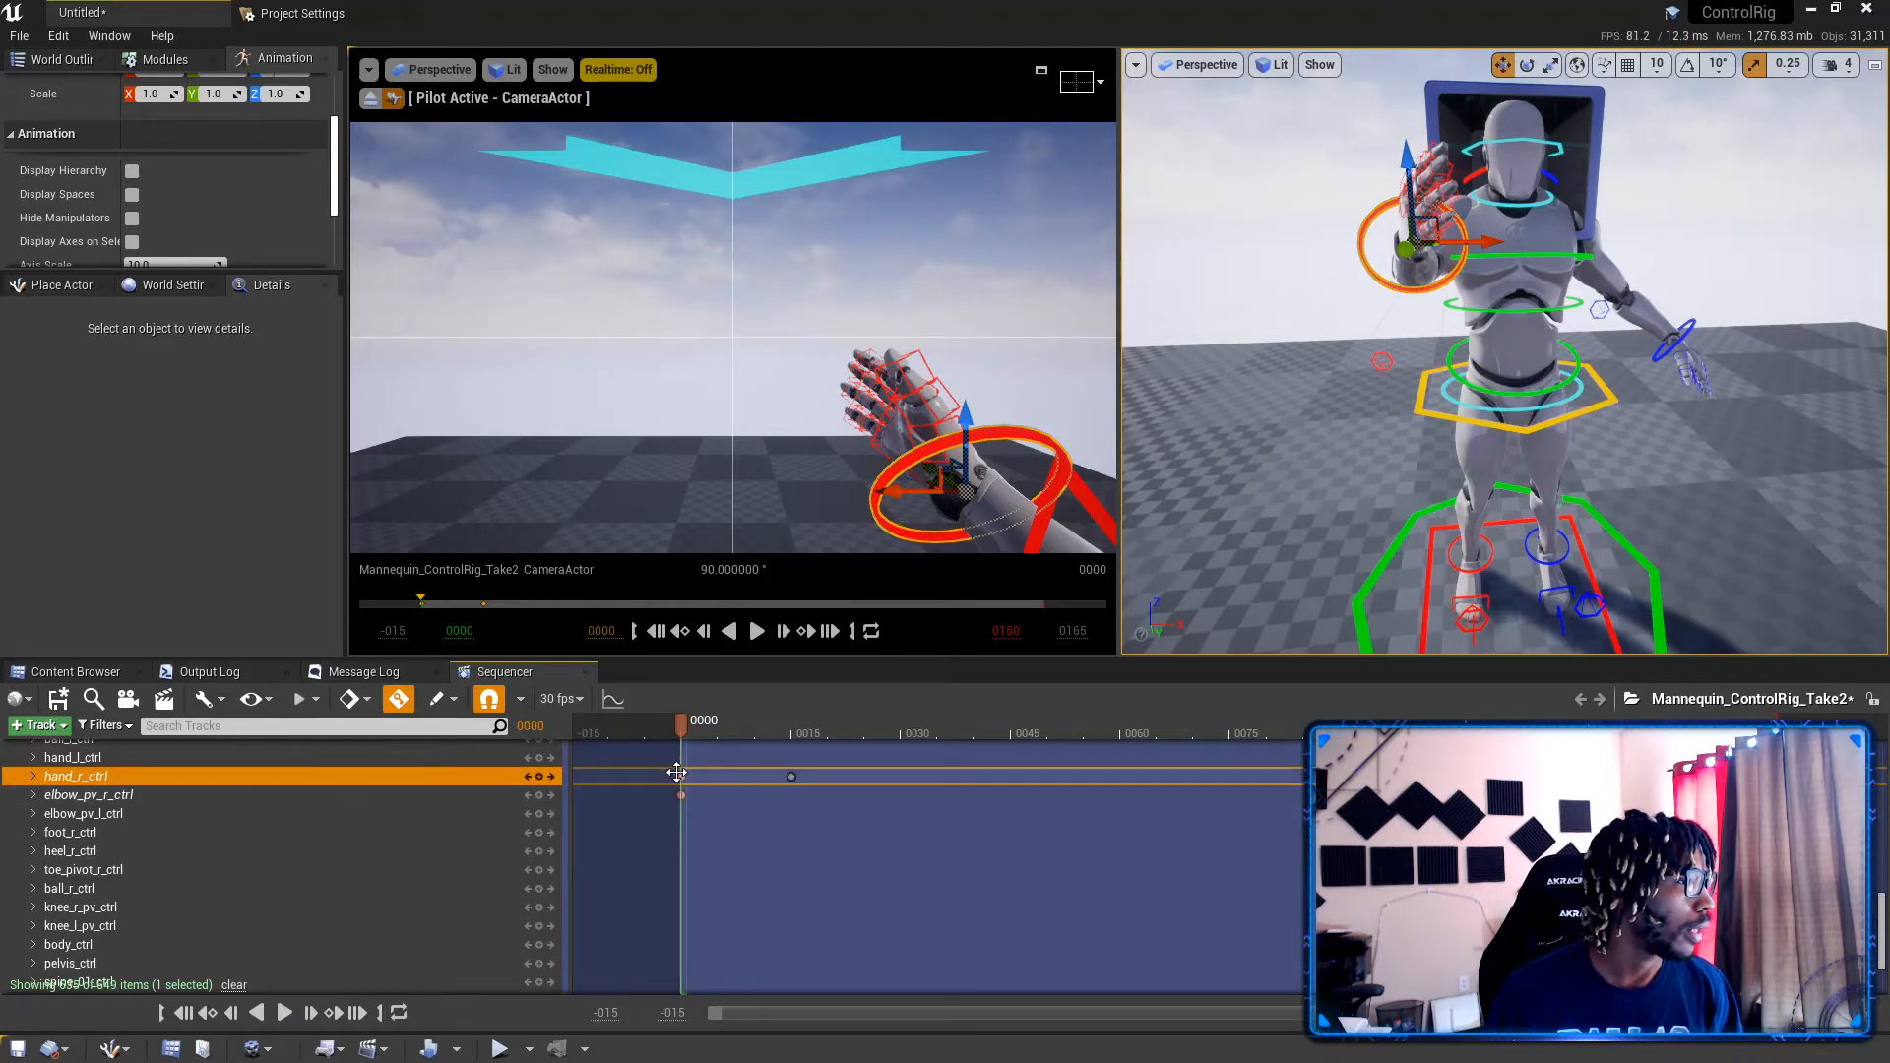
pyautogui.moveTo(675, 769); pyautogui.dragTo(702, 809)
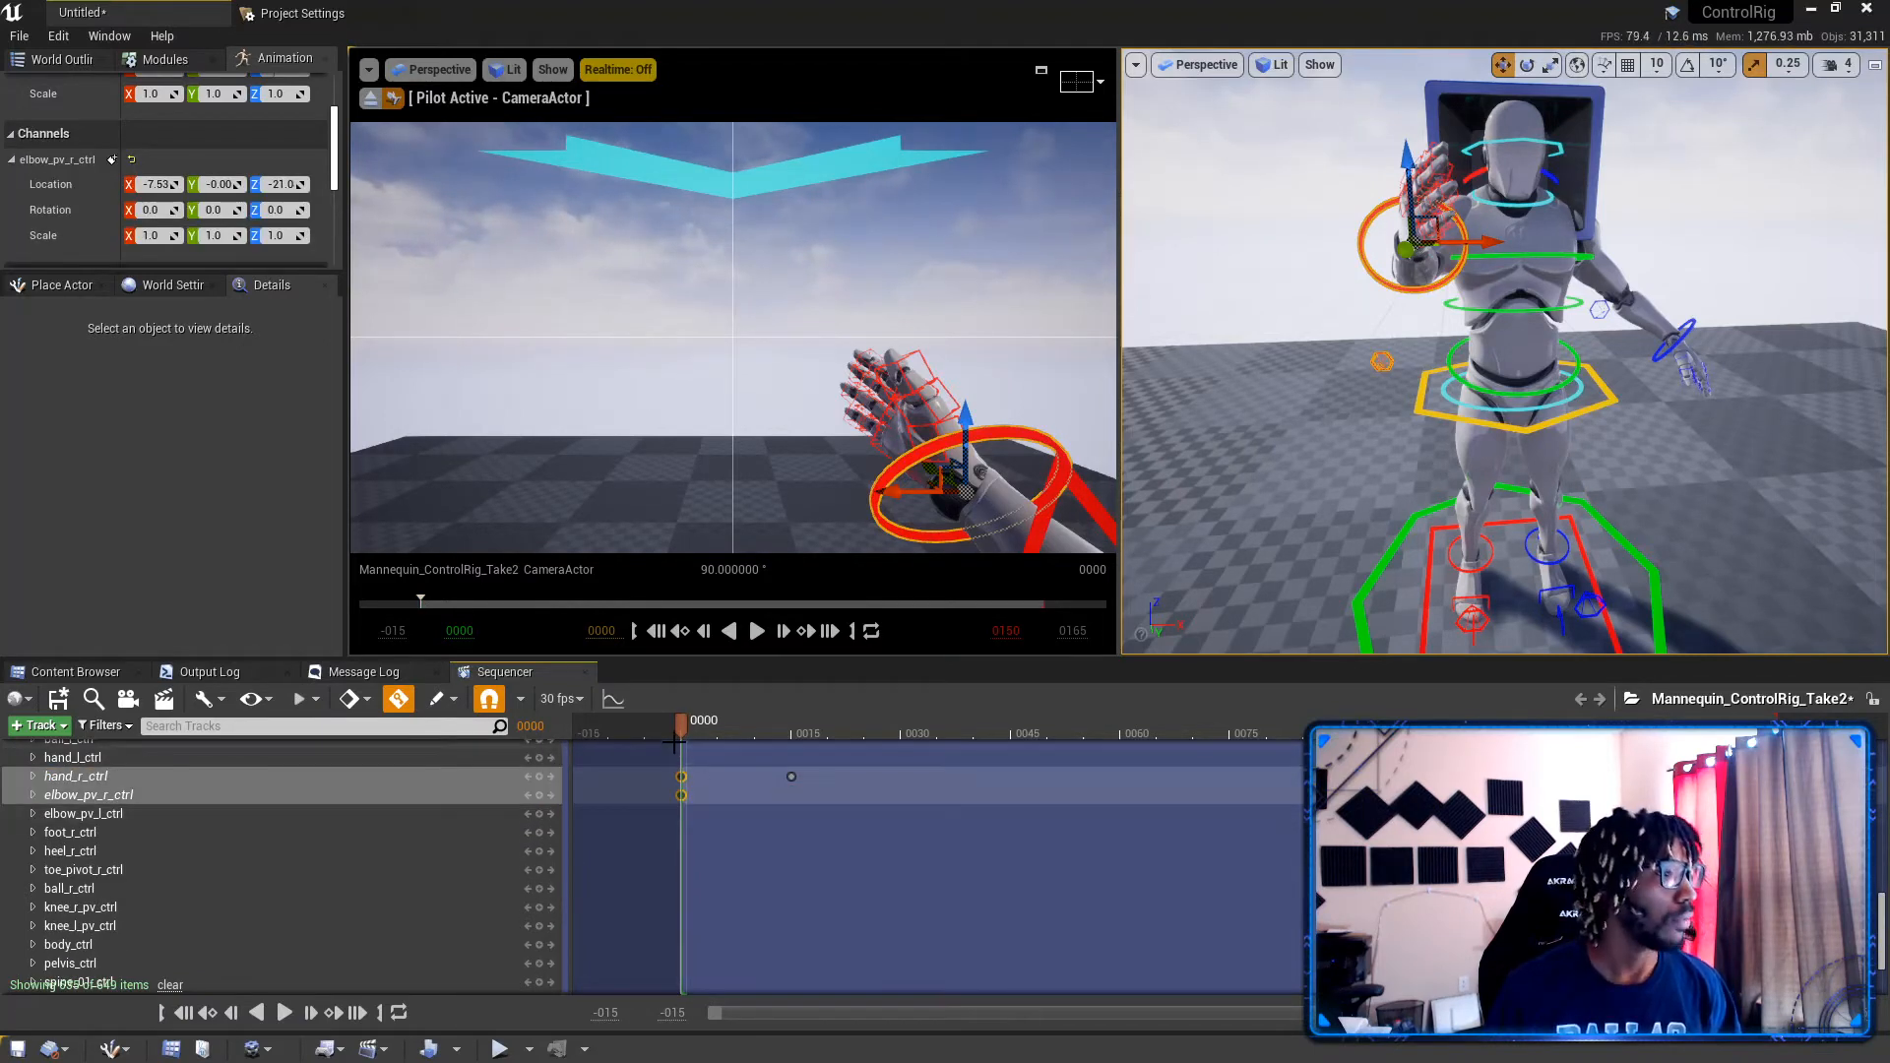
pyautogui.moveTo(681, 731)
pyautogui.mouseDown()
pyautogui.moveTo(906, 746)
pyautogui.moveTo(683, 736)
pyautogui.mouseUp()
pyautogui.hotkey('ctrl', 'v')
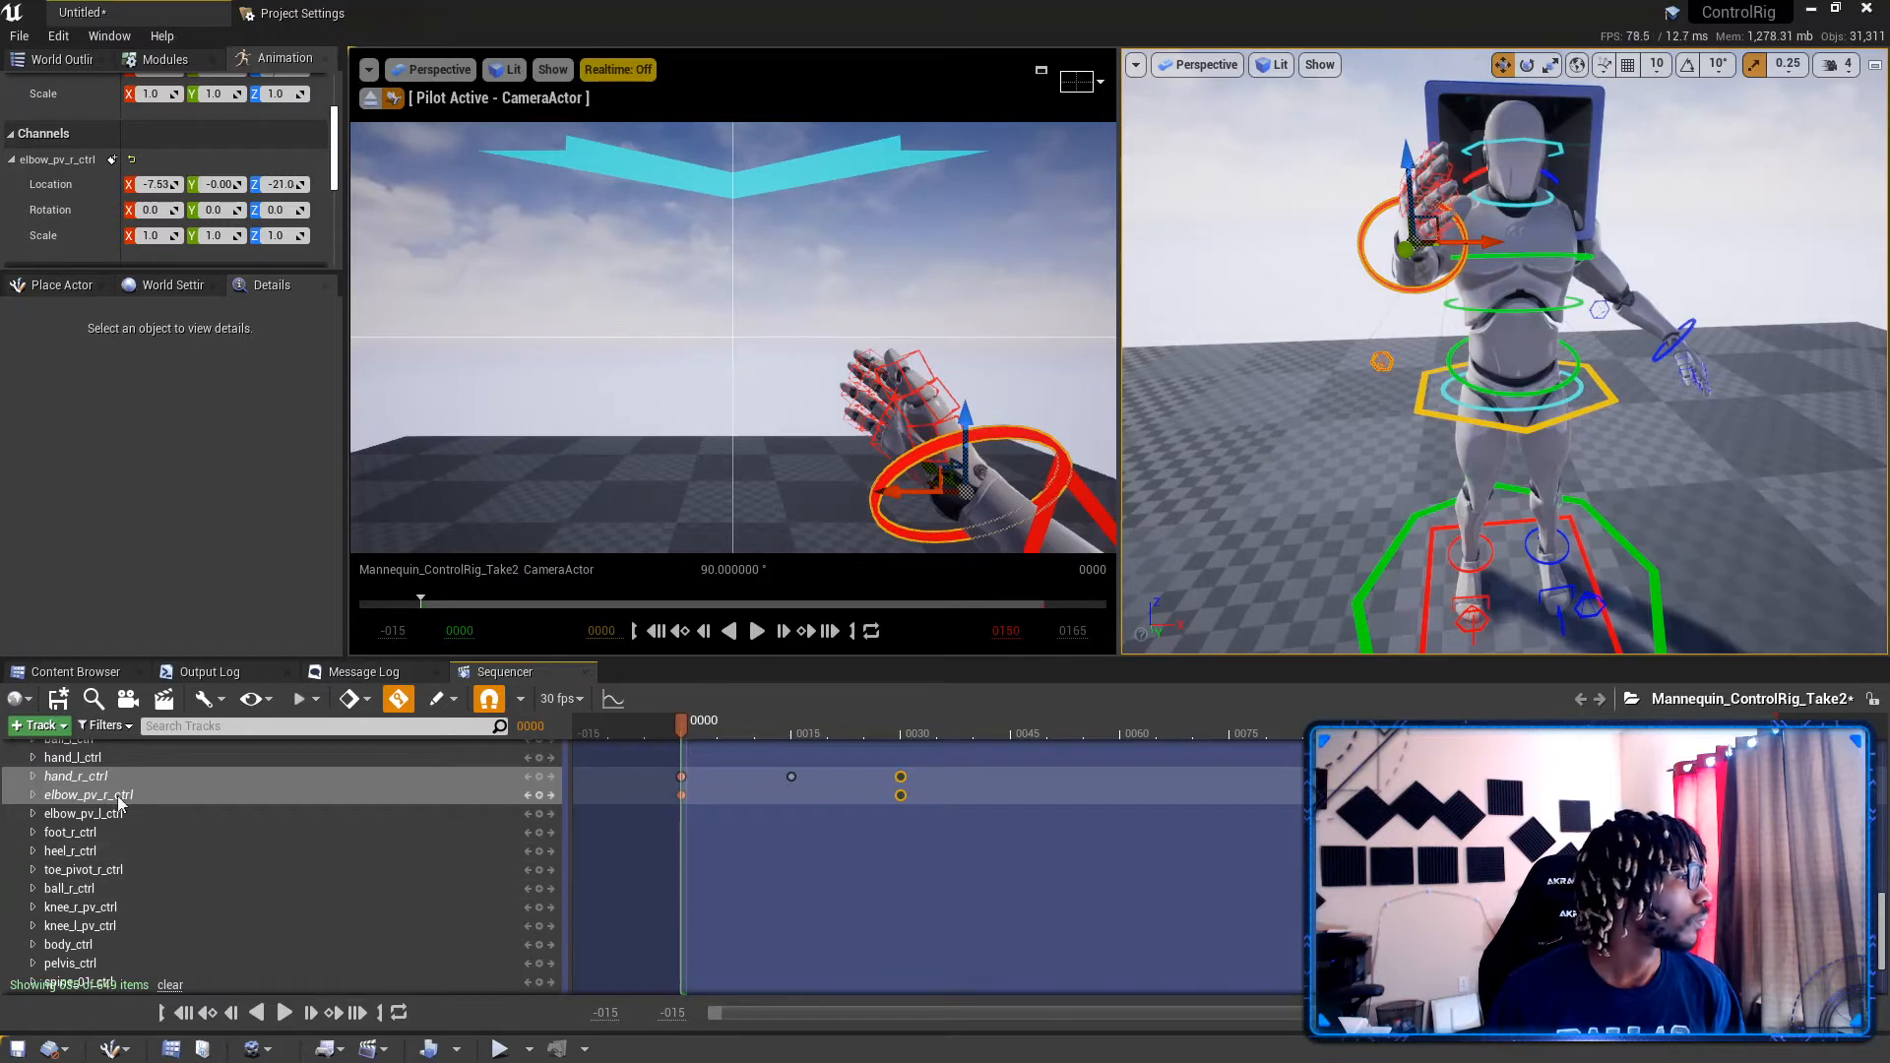
# Step: Raise the left-hand control forward into the first-person view and rotate it so the fingers point upward
pyautogui.click(1676, 343)
pyautogui.moveTo(1766, 387); pyautogui.dragTo(1496, 448, button='right')
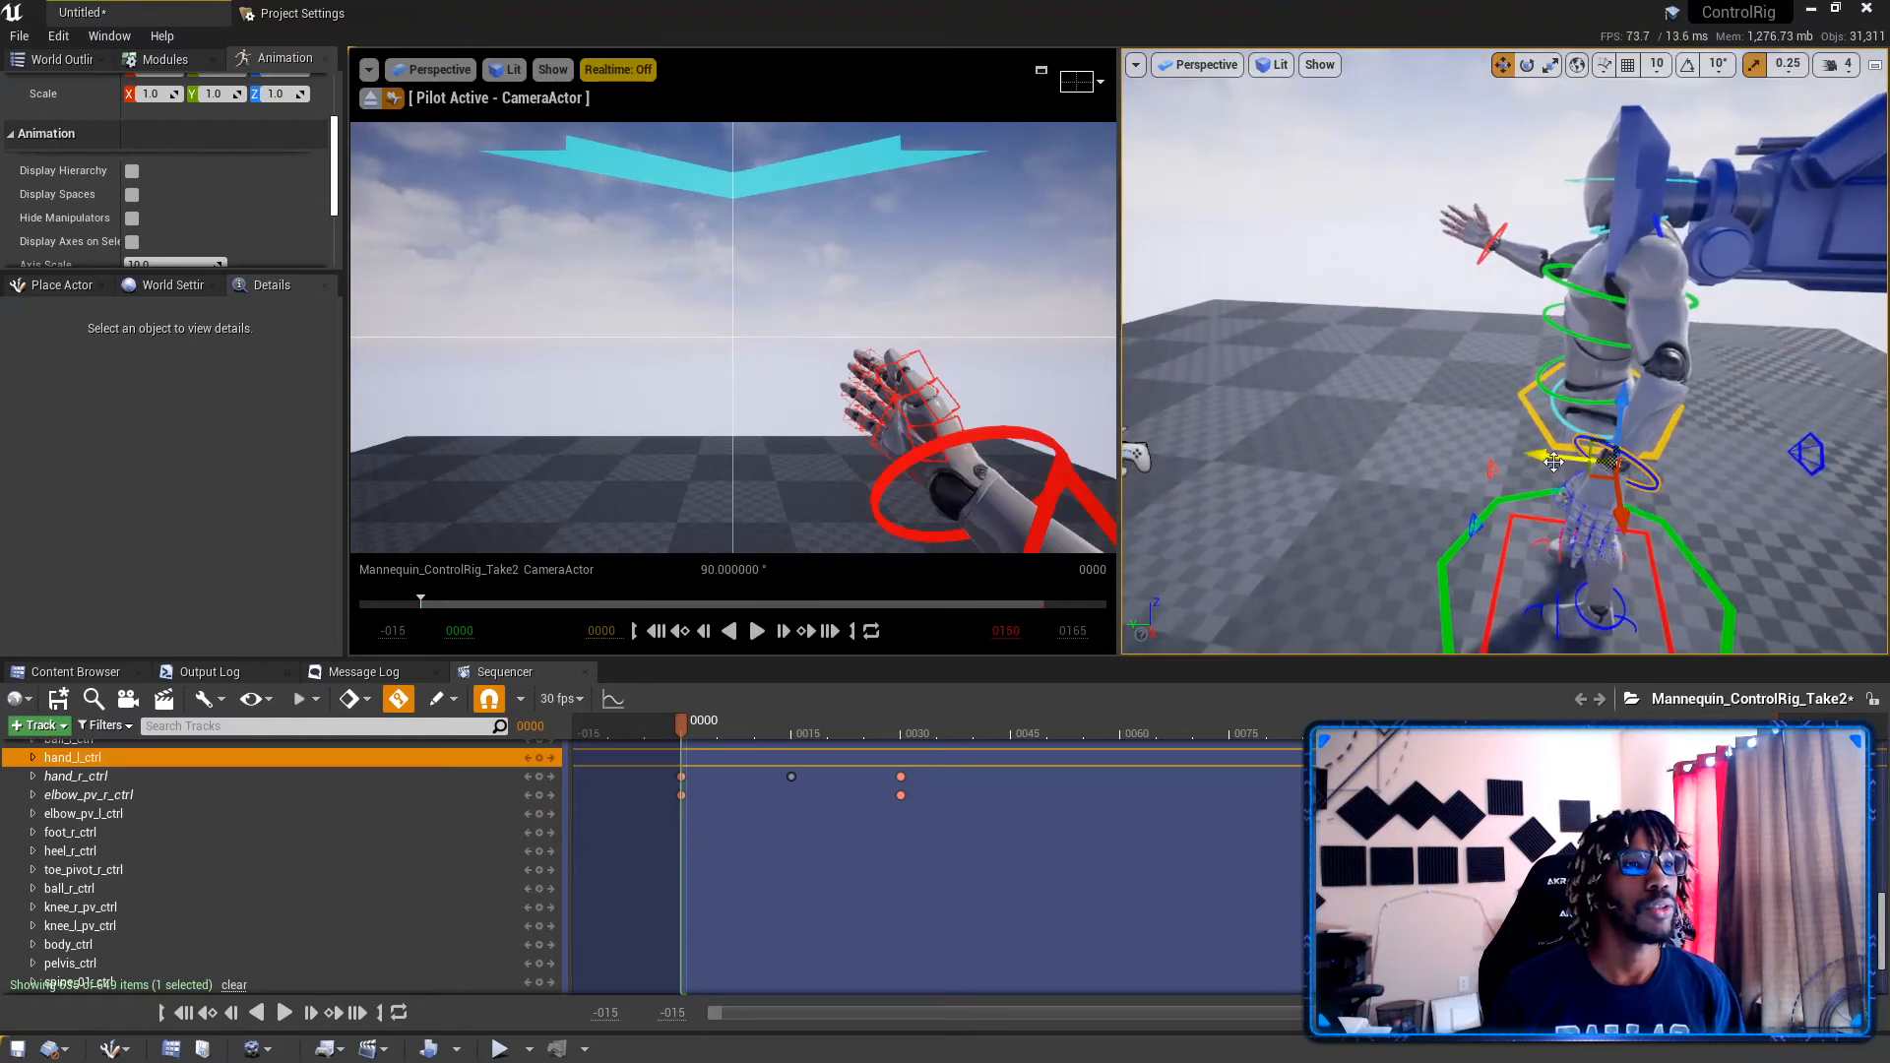
pyautogui.moveTo(1553, 461); pyautogui.dragTo(1392, 345)
pyautogui.moveTo(1402, 339); pyautogui.dragTo(1507, 475, button='right')
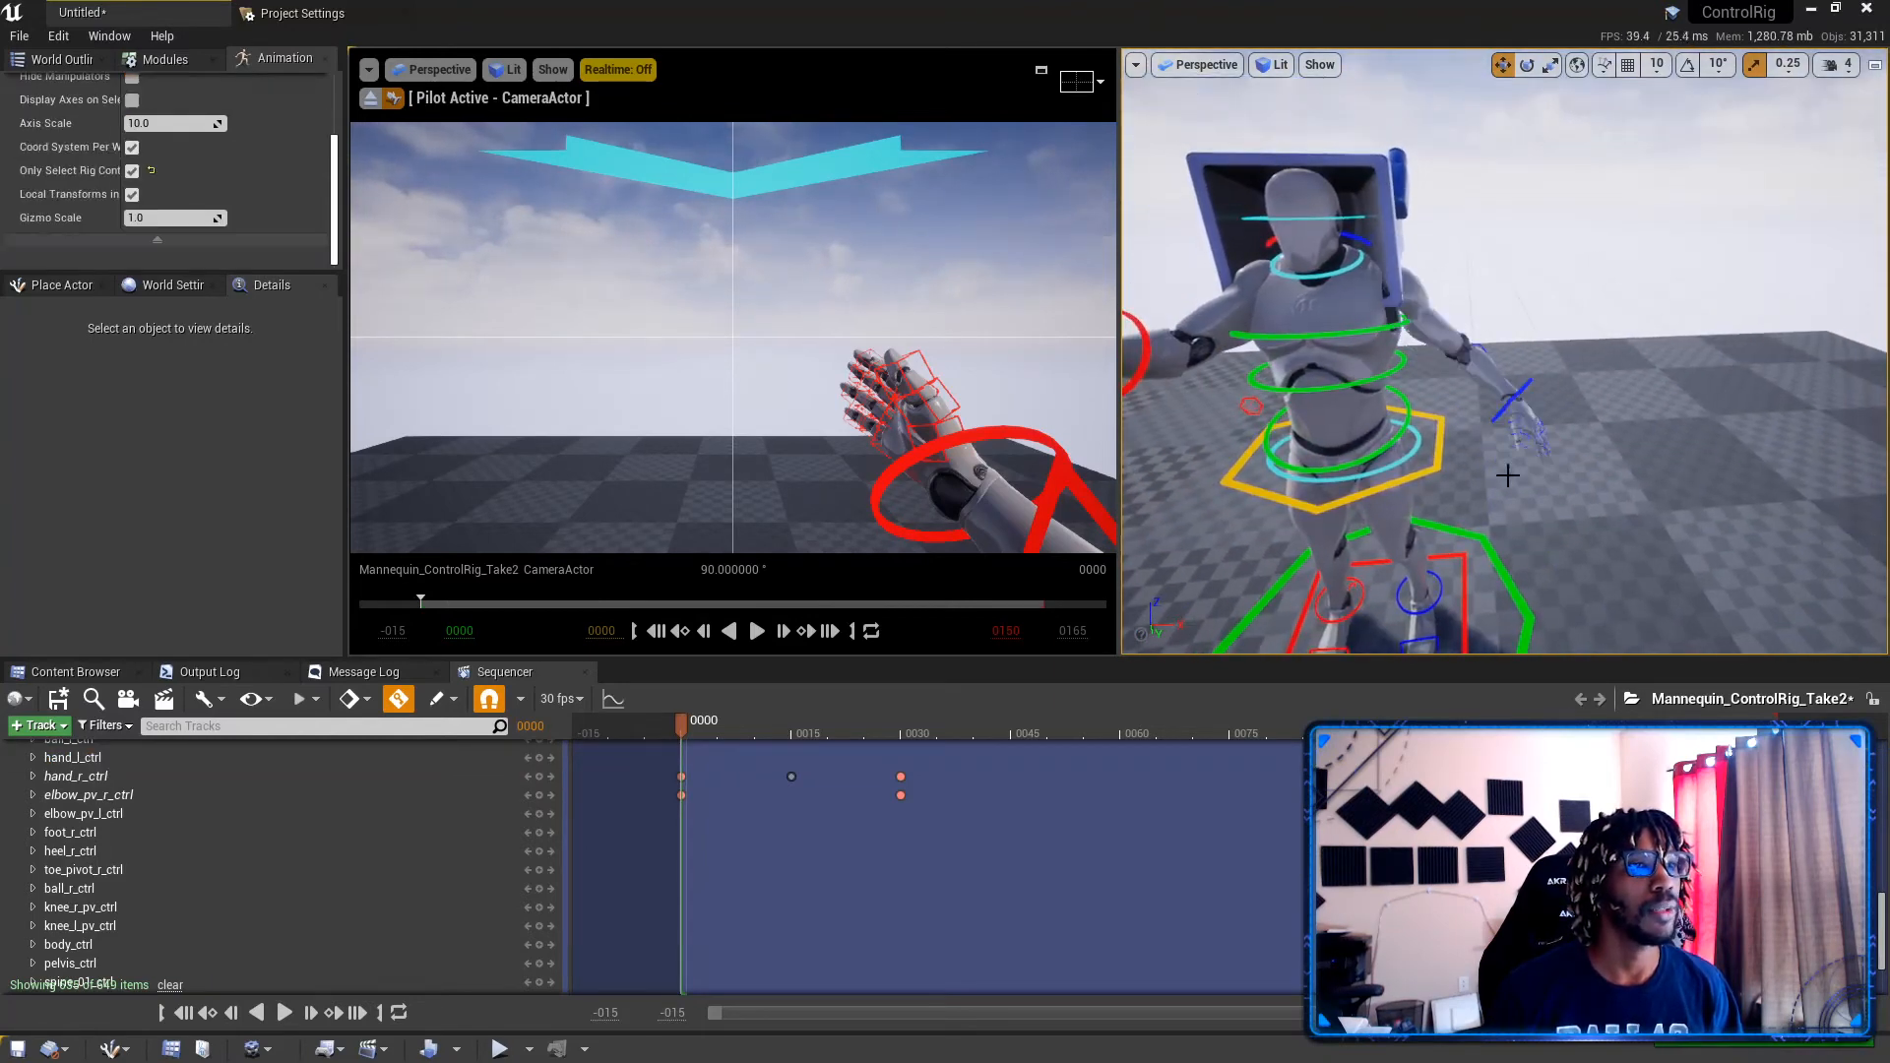
pyautogui.click(1531, 386)
pyautogui.moveTo(1600, 403); pyautogui.dragTo(1481, 413)
pyautogui.moveTo(1380, 339); pyautogui.dragTo(1376, 226)
pyautogui.moveTo(1376, 226); pyautogui.dragTo(1195, 228, button='right')
pyautogui.moveTo(1390, 356); pyautogui.dragTo(1183, 356)
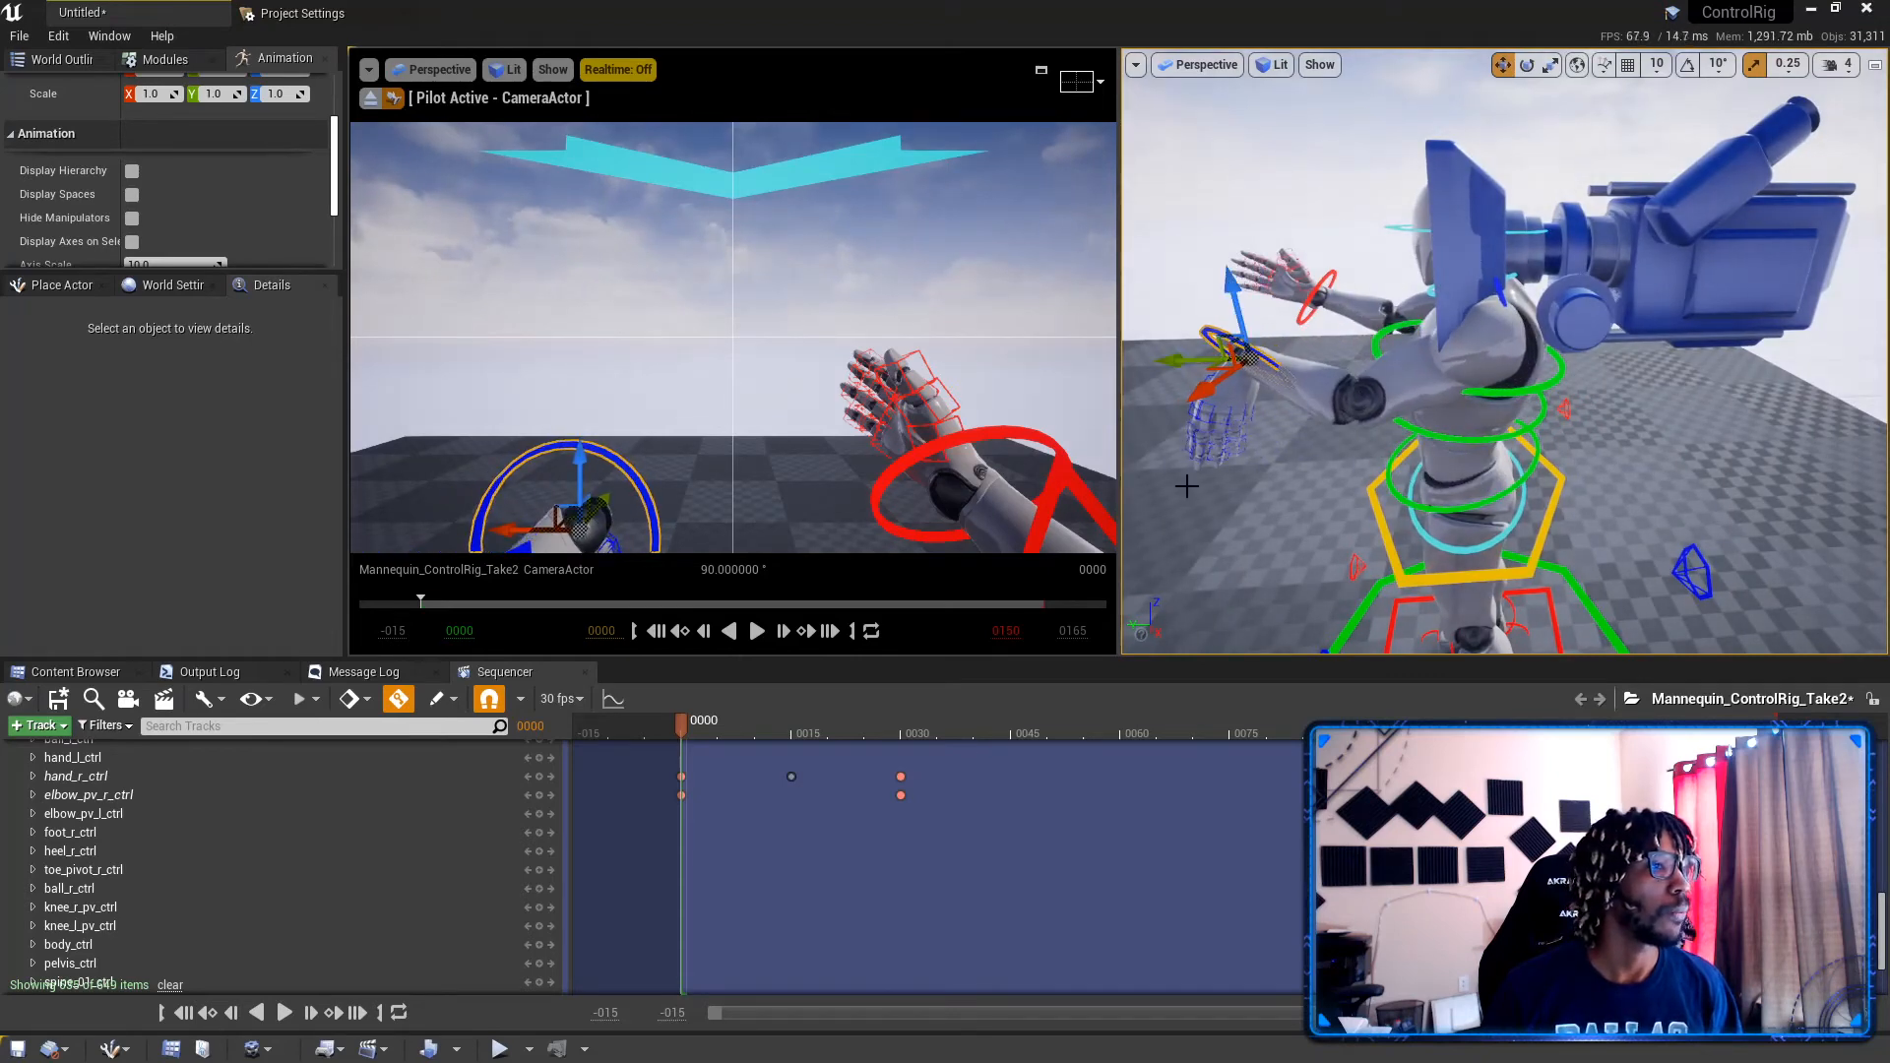
pyautogui.press('e')
pyautogui.moveTo(1269, 264); pyautogui.dragTo(1336, 243)
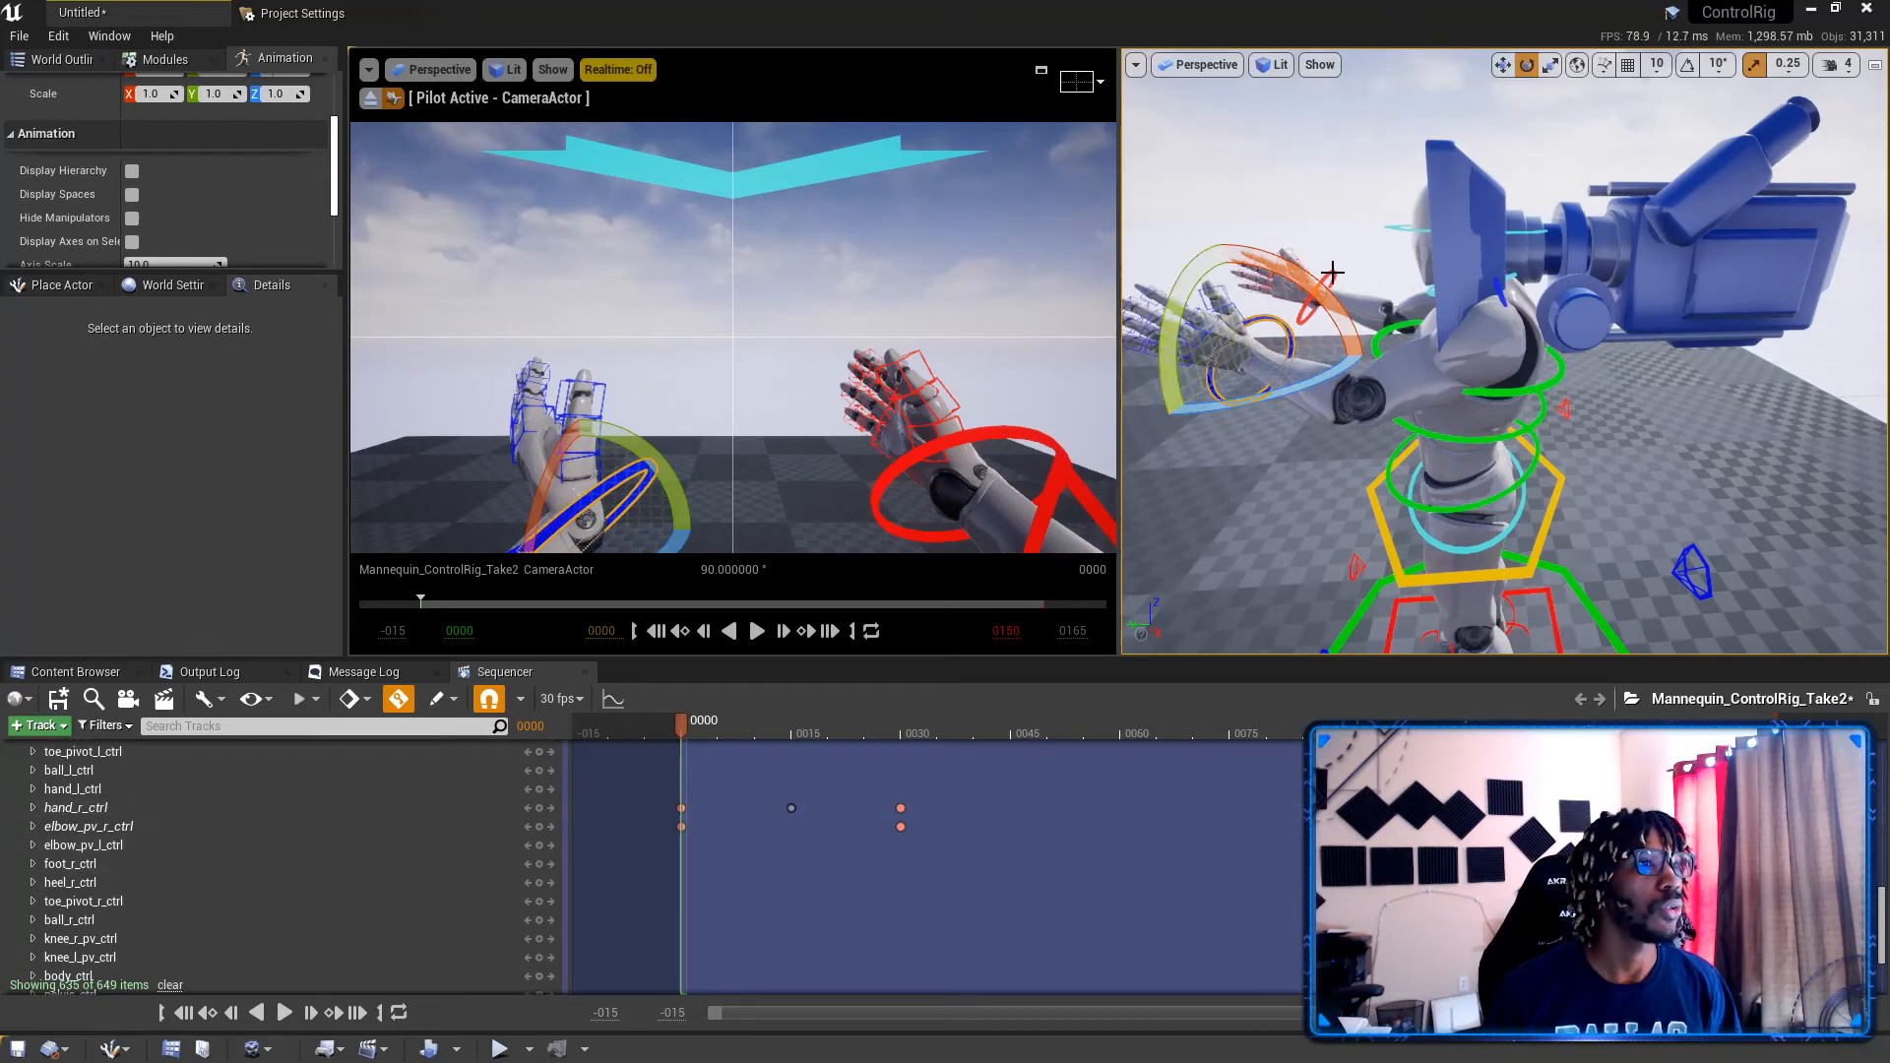
# Step: Set the right-hand control's location at frame 0 to X 23, Y -13 and Z 59
pyautogui.click(1329, 275)
pyautogui.click(32, 807)
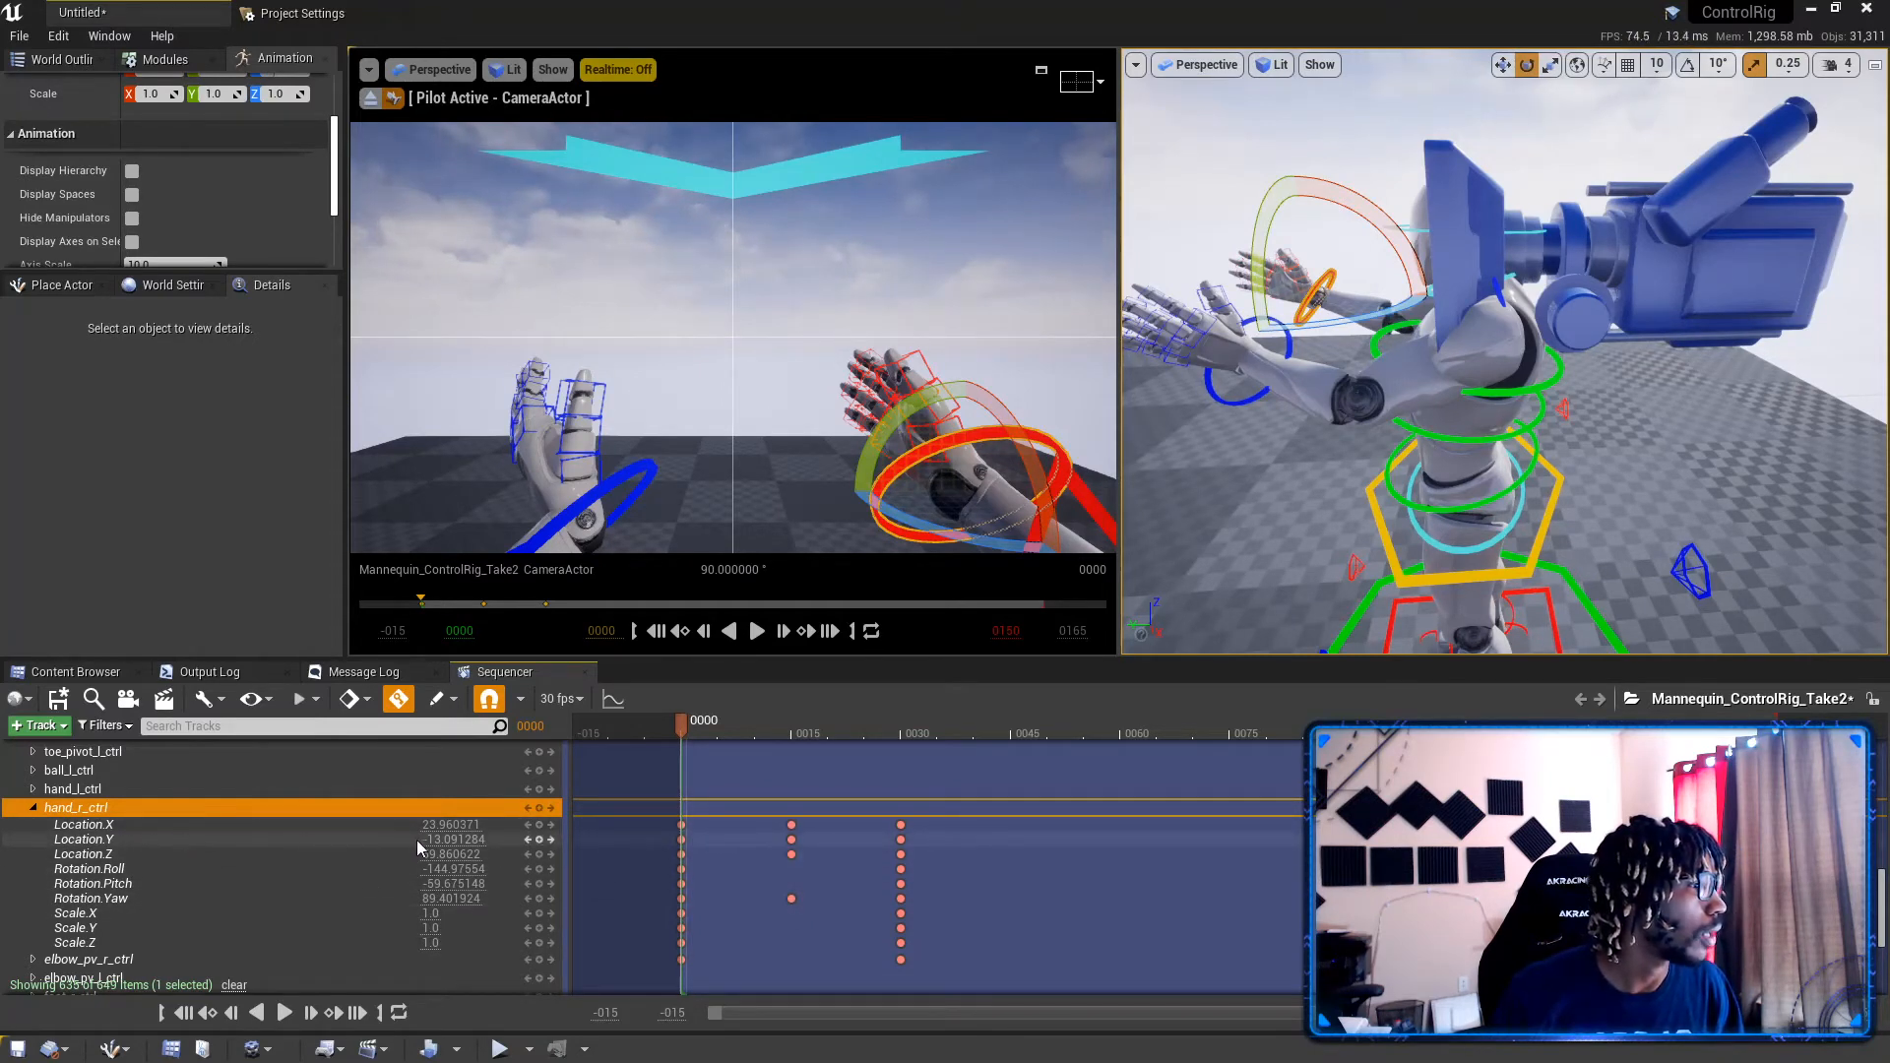
pyautogui.moveTo(433, 854); pyautogui.dragTo(465, 854)
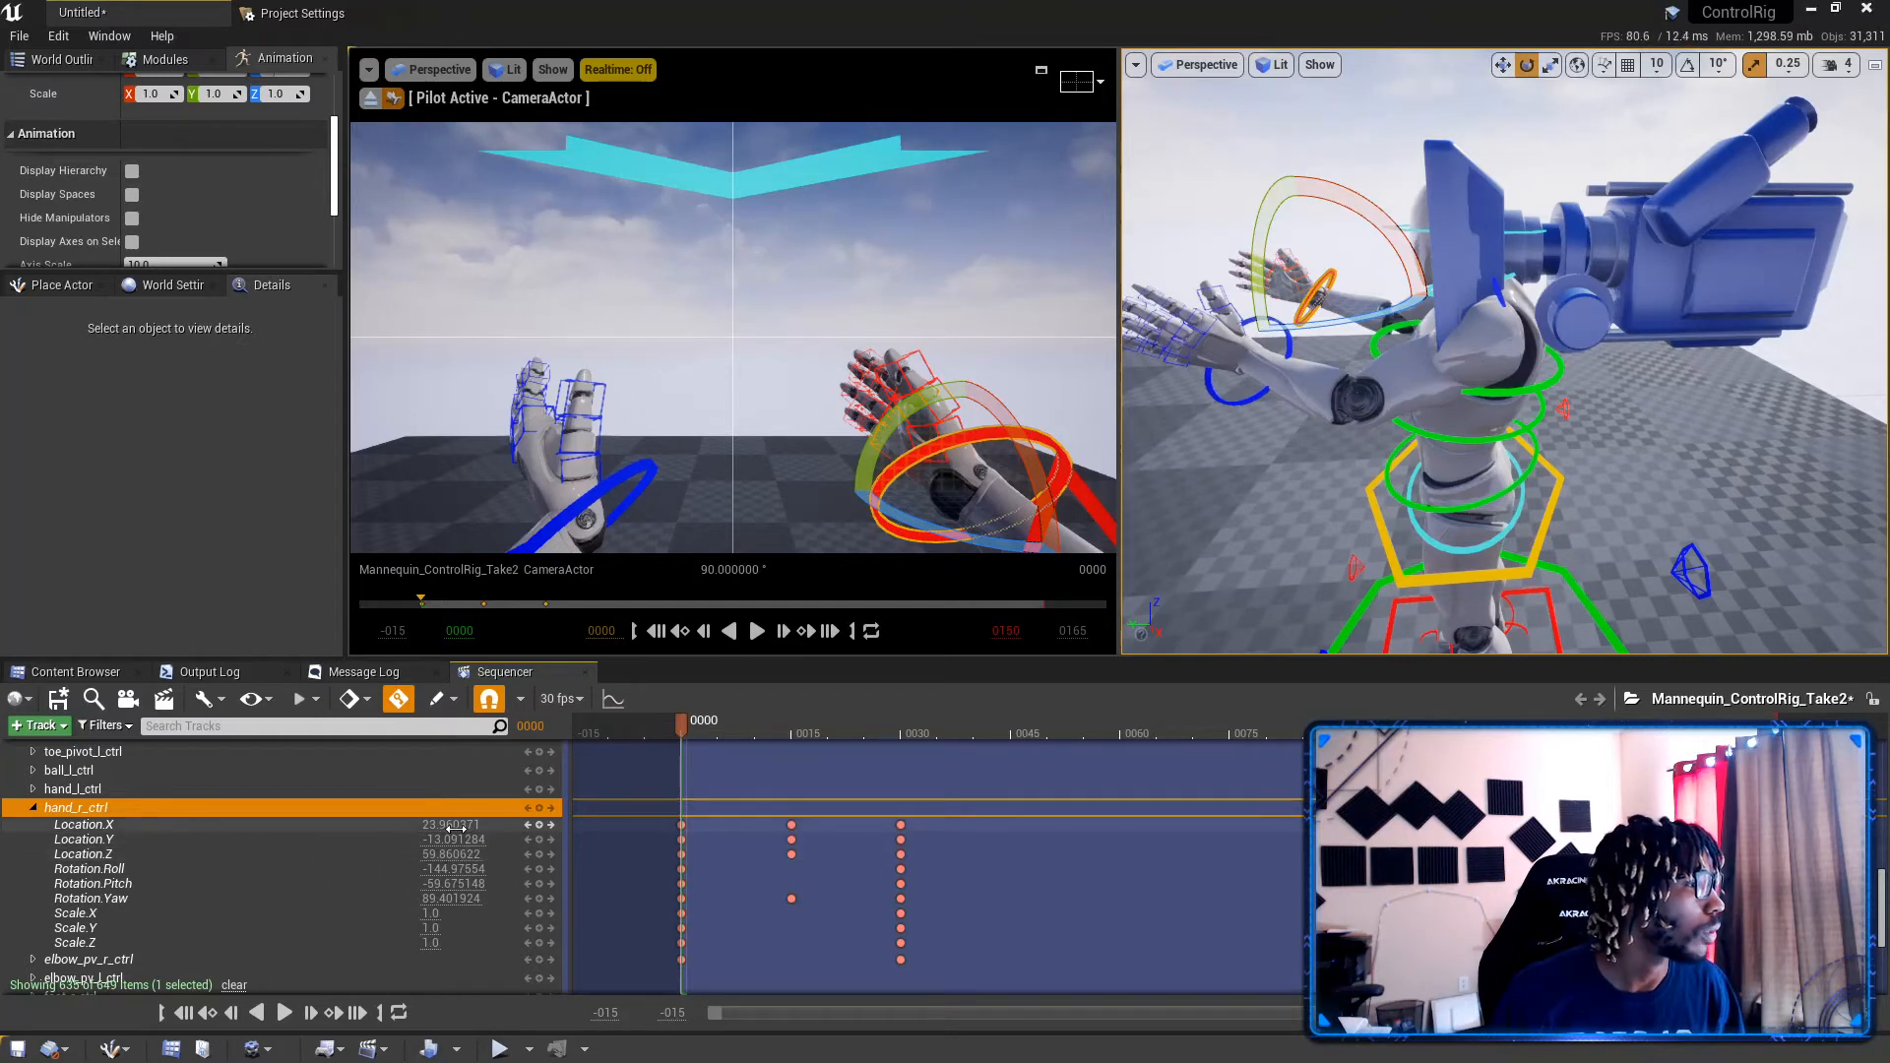
pyautogui.write('23')
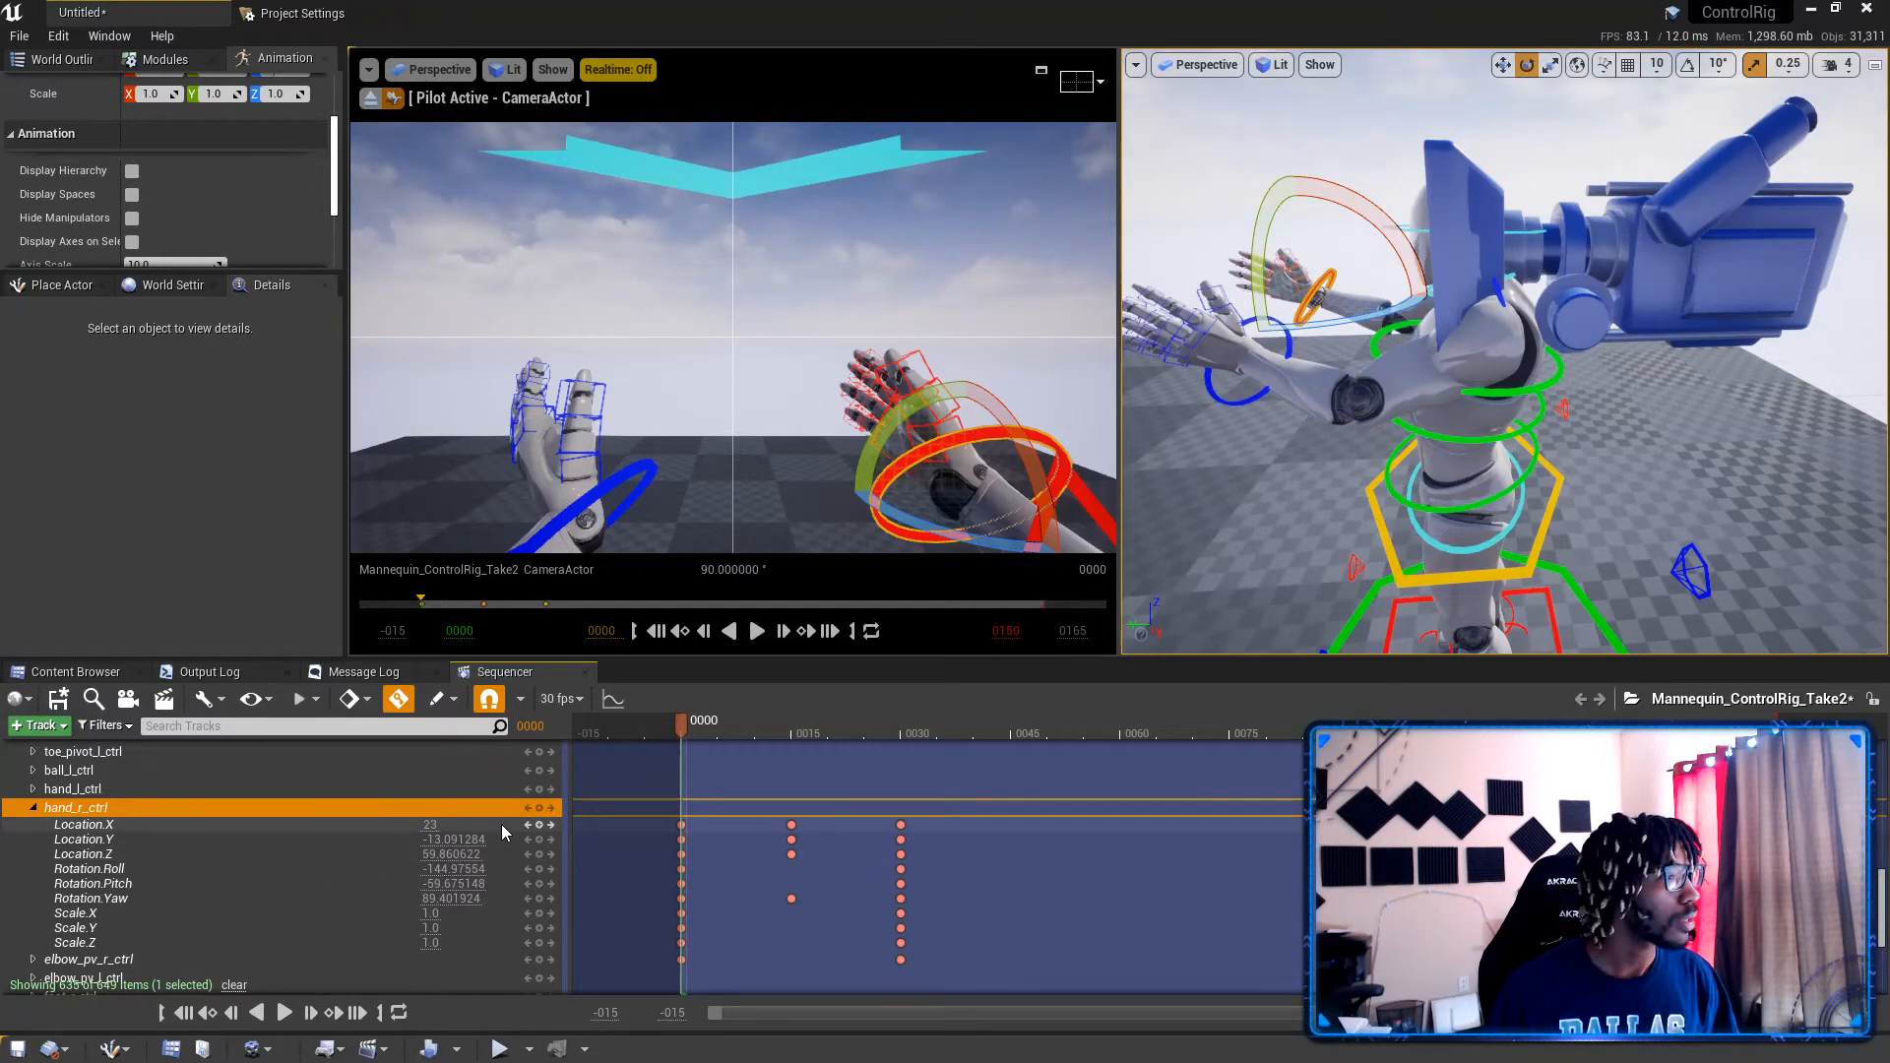
pyautogui.click(462, 854)
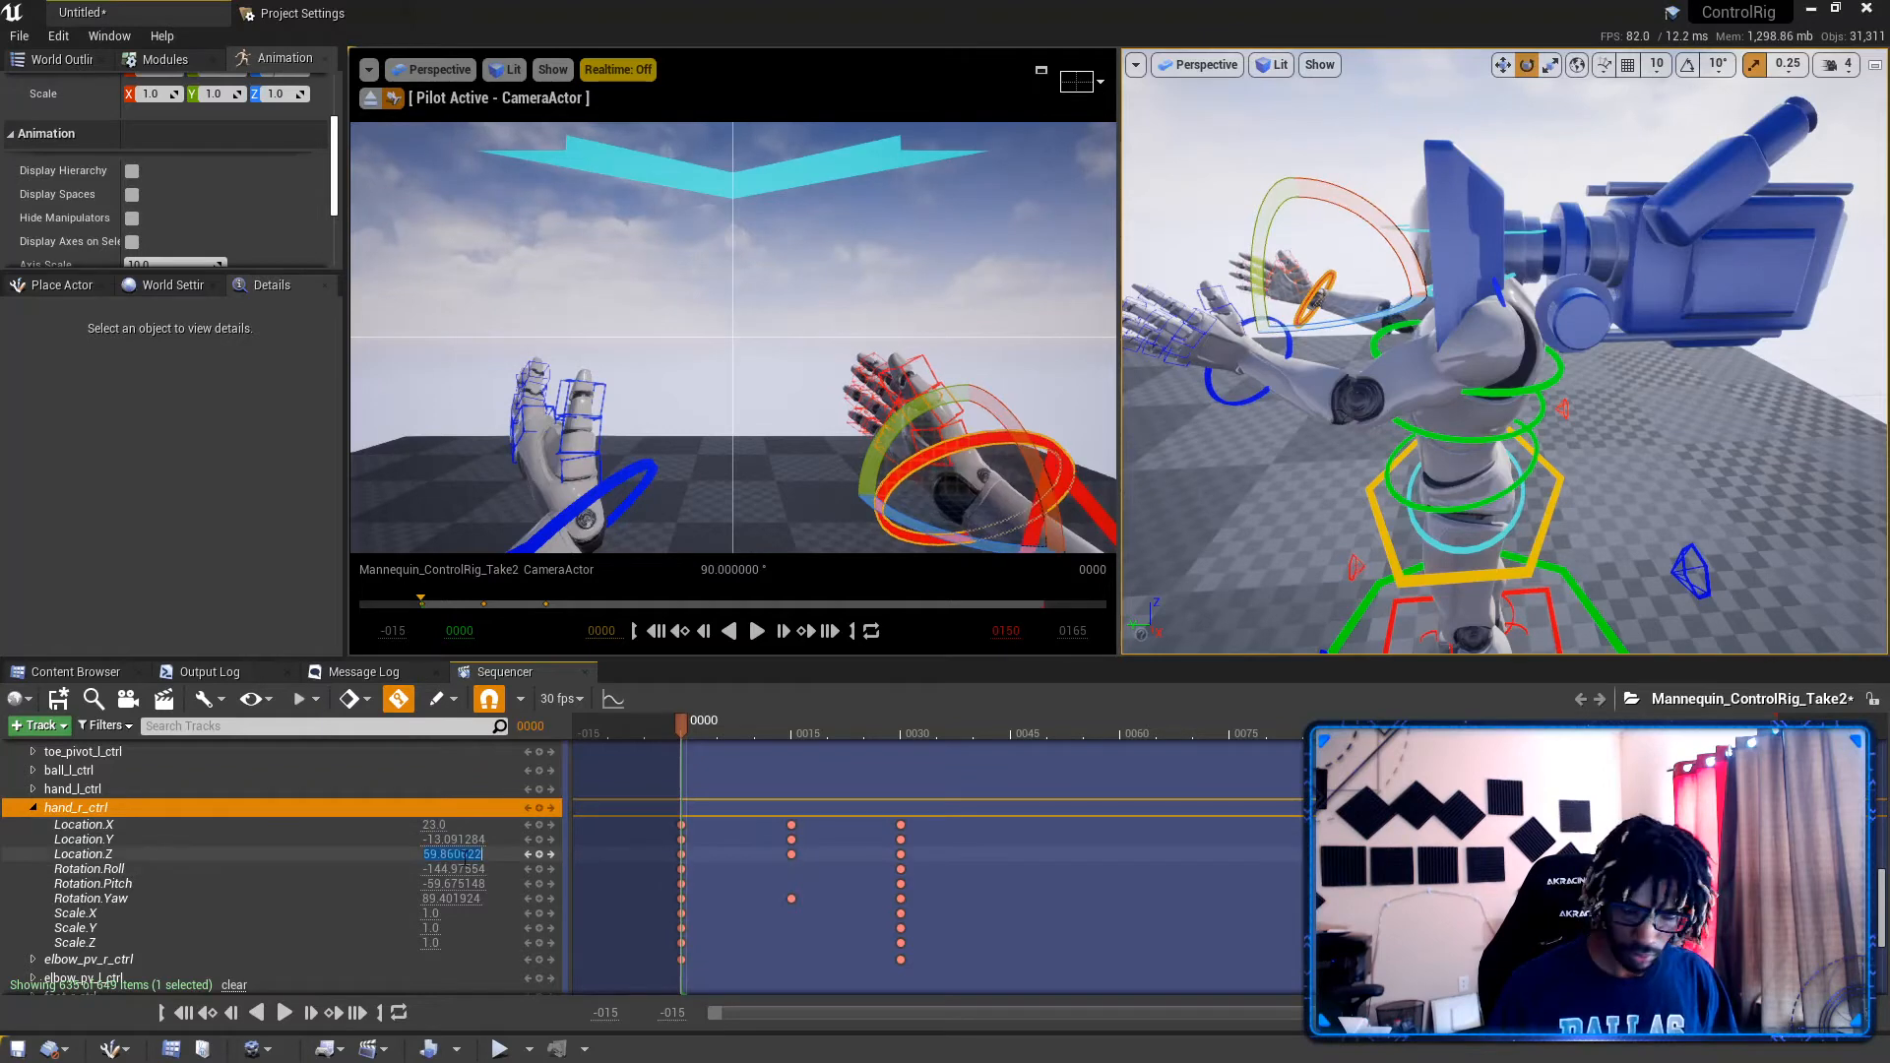
pyautogui.write('59')
pyautogui.click(454, 839)
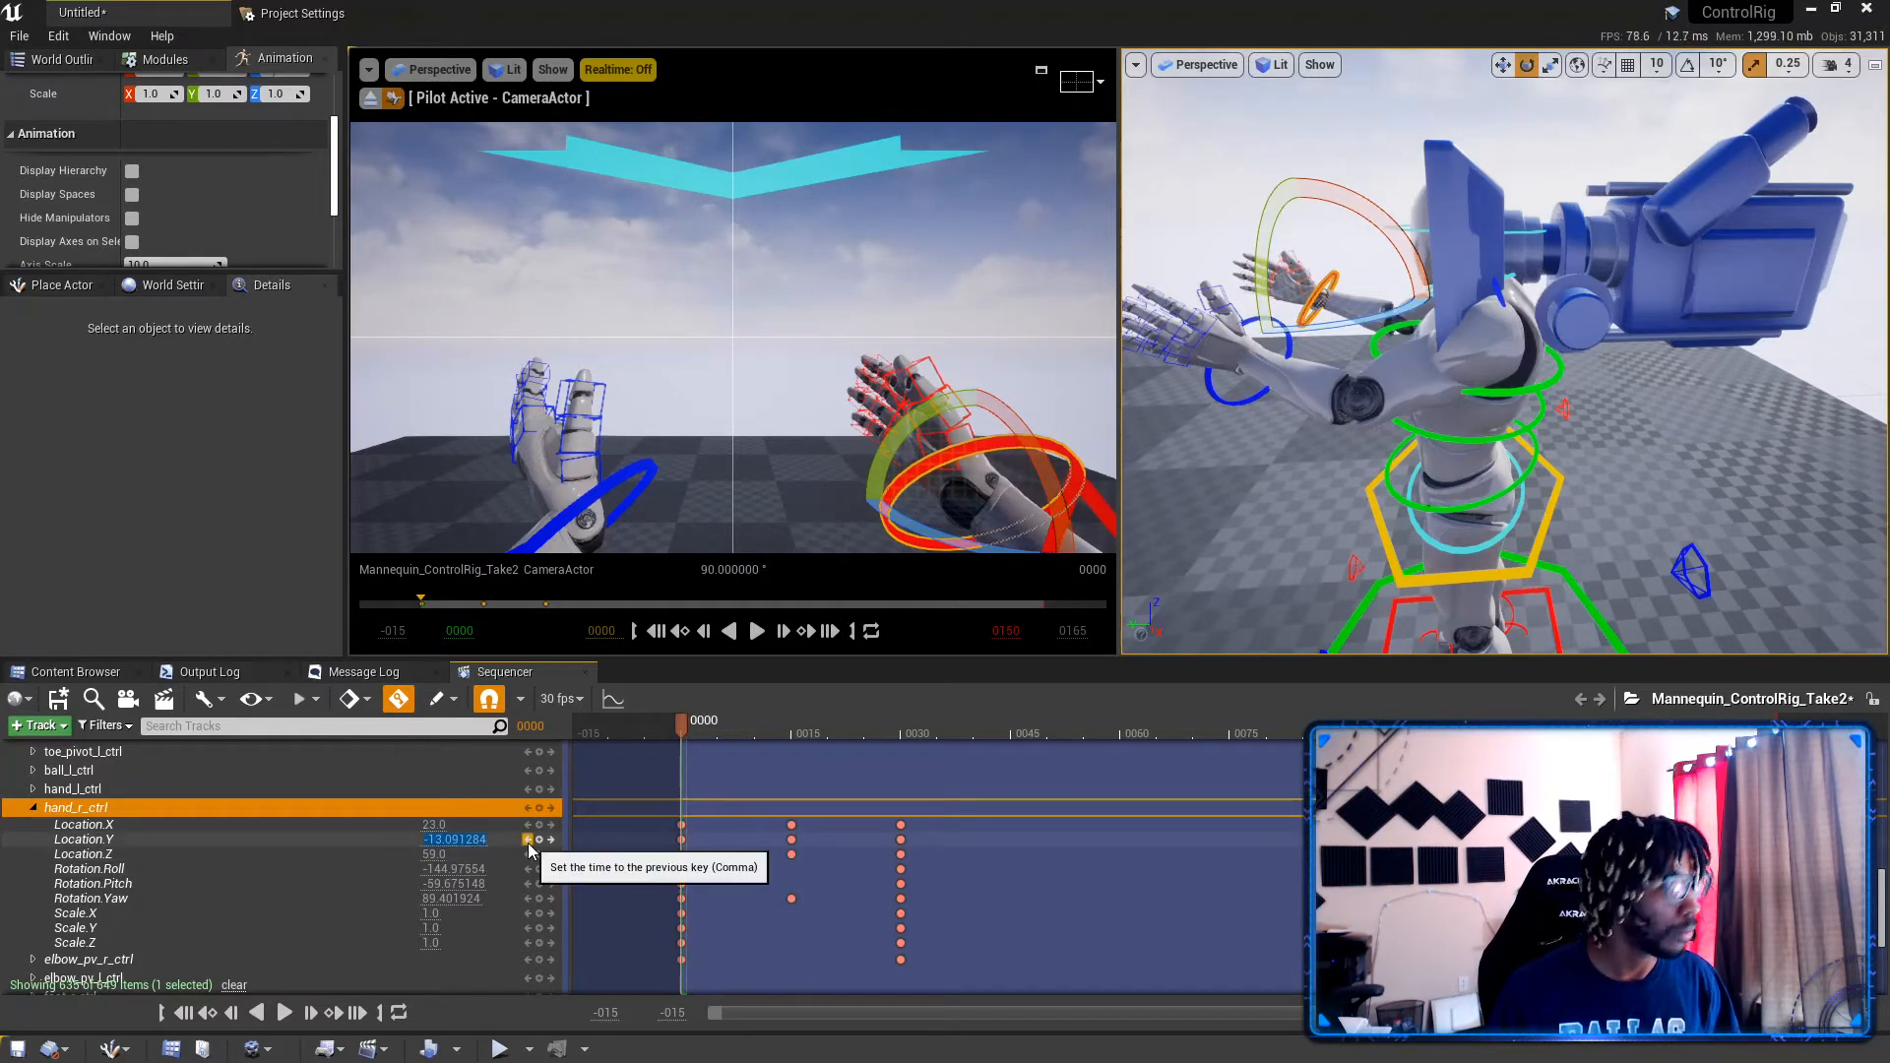
pyautogui.write('-13')
pyautogui.press('Return')
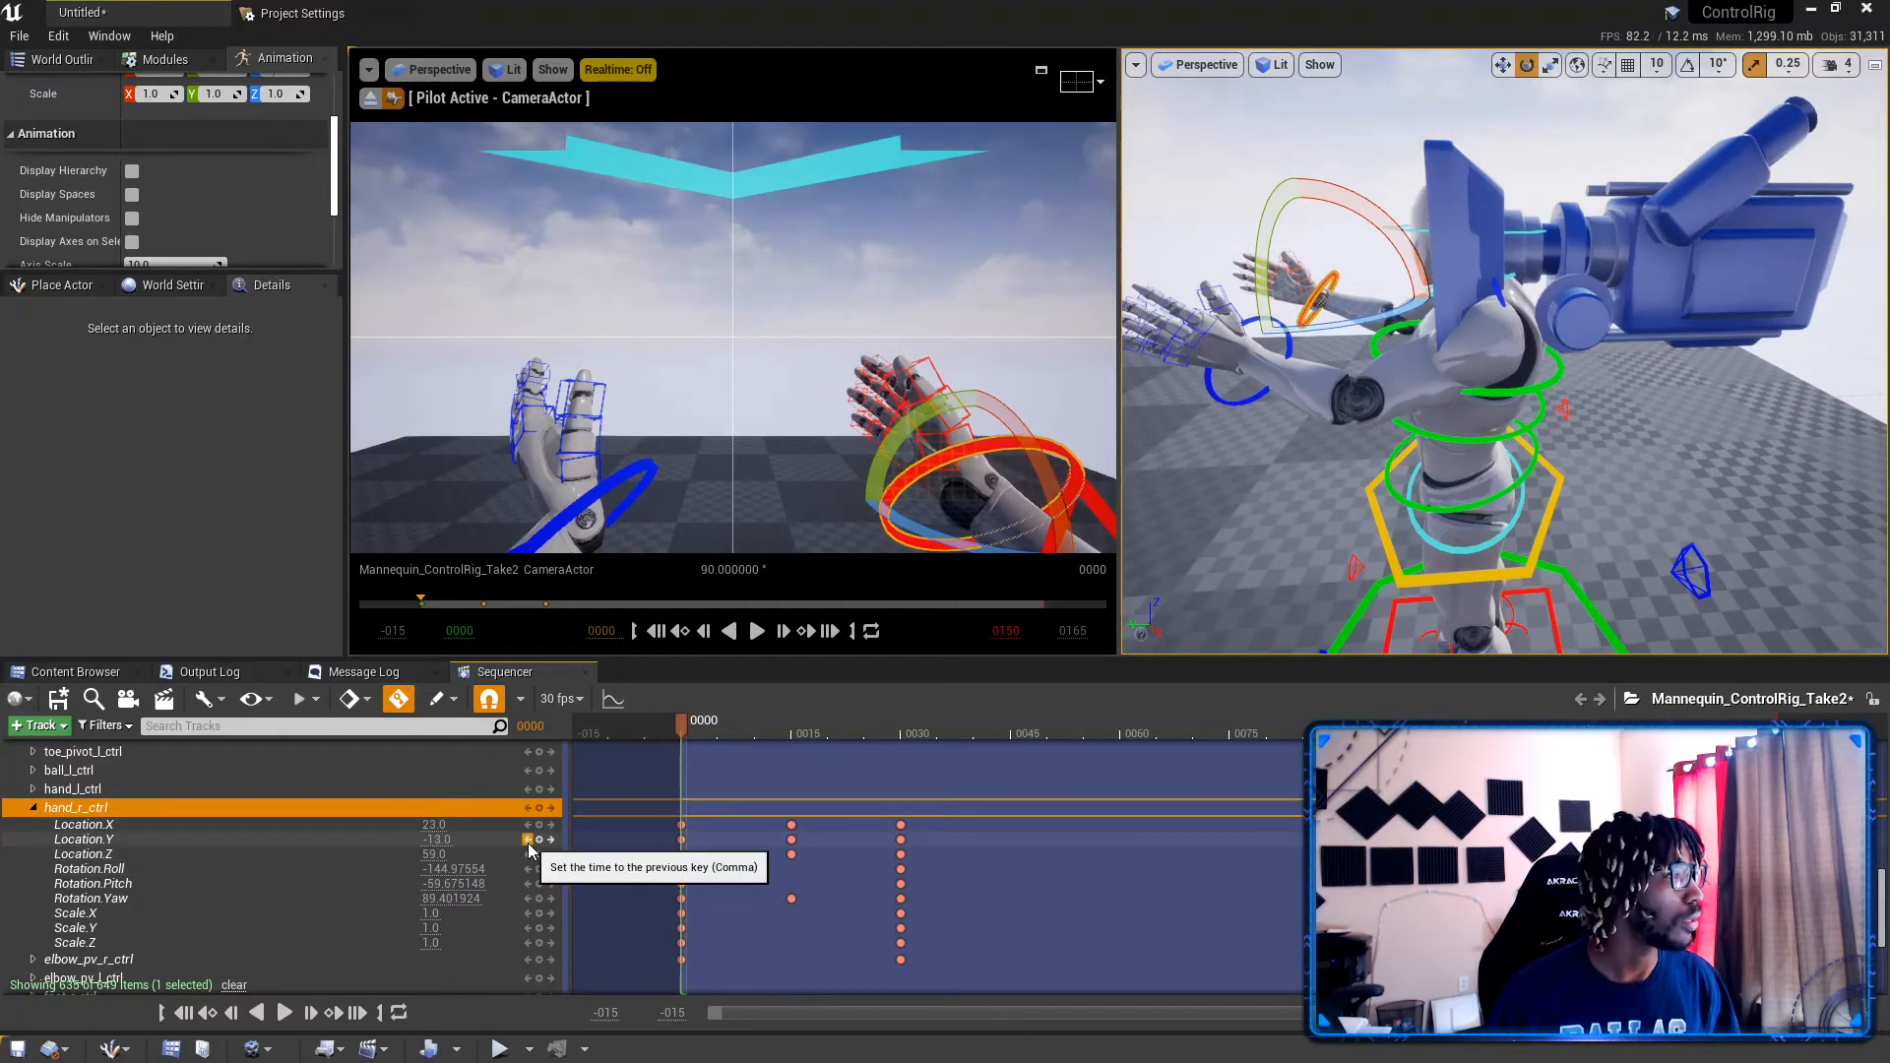
pyautogui.click(33, 808)
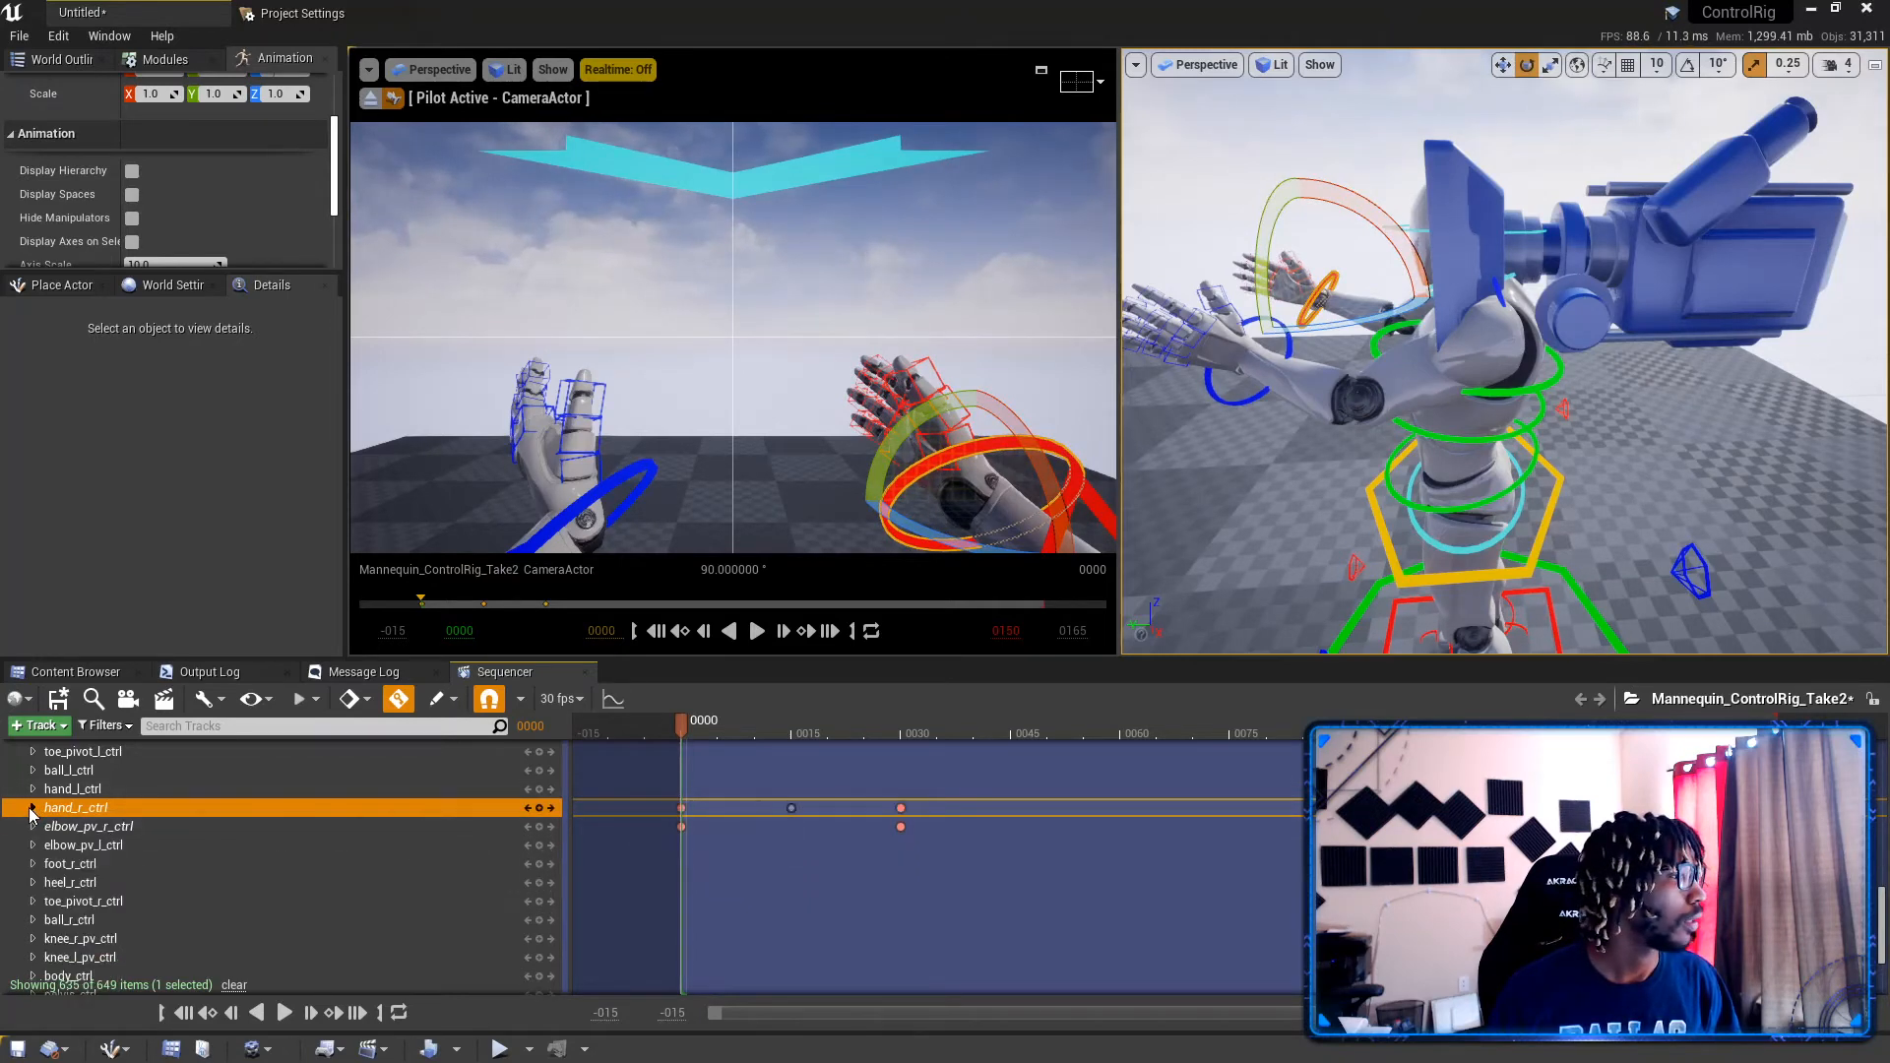
# Step: Copy the right-hand control's adjusted frame 0 key over its key at frame 30
pyautogui.click(681, 808)
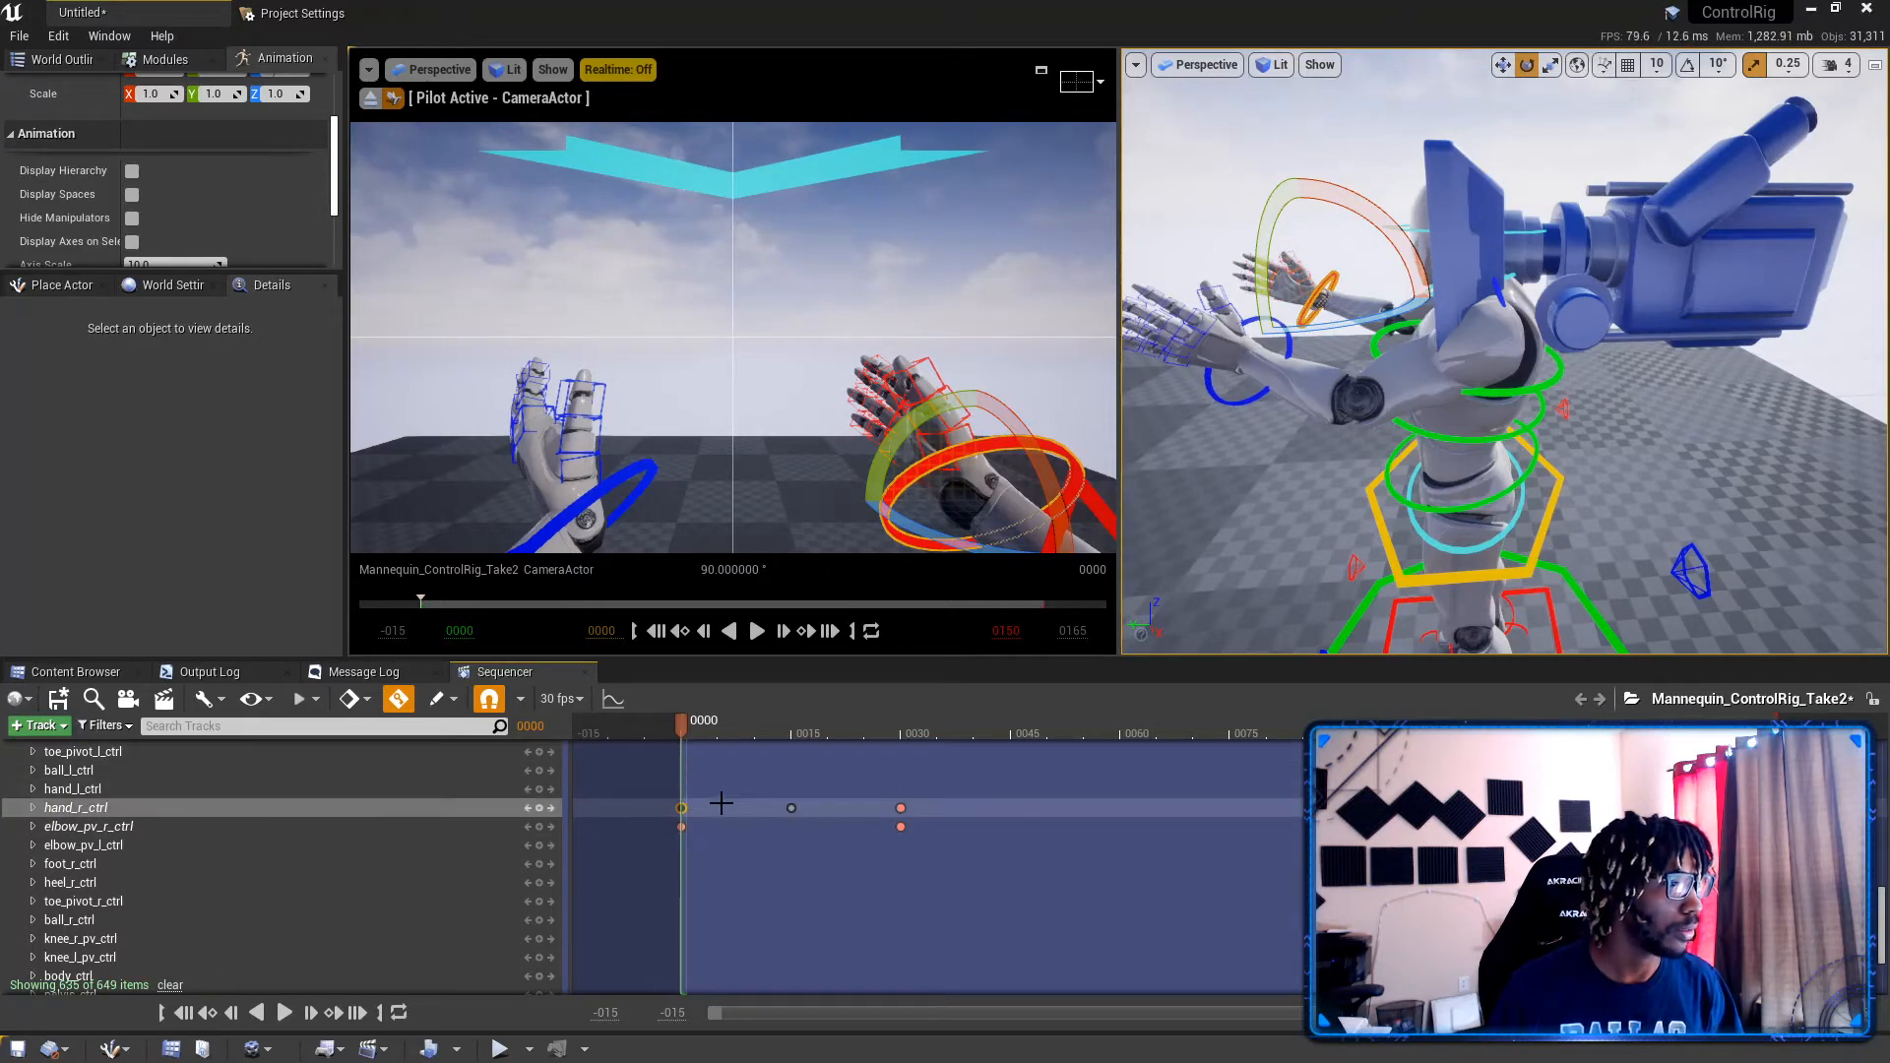
pyautogui.click(900, 733)
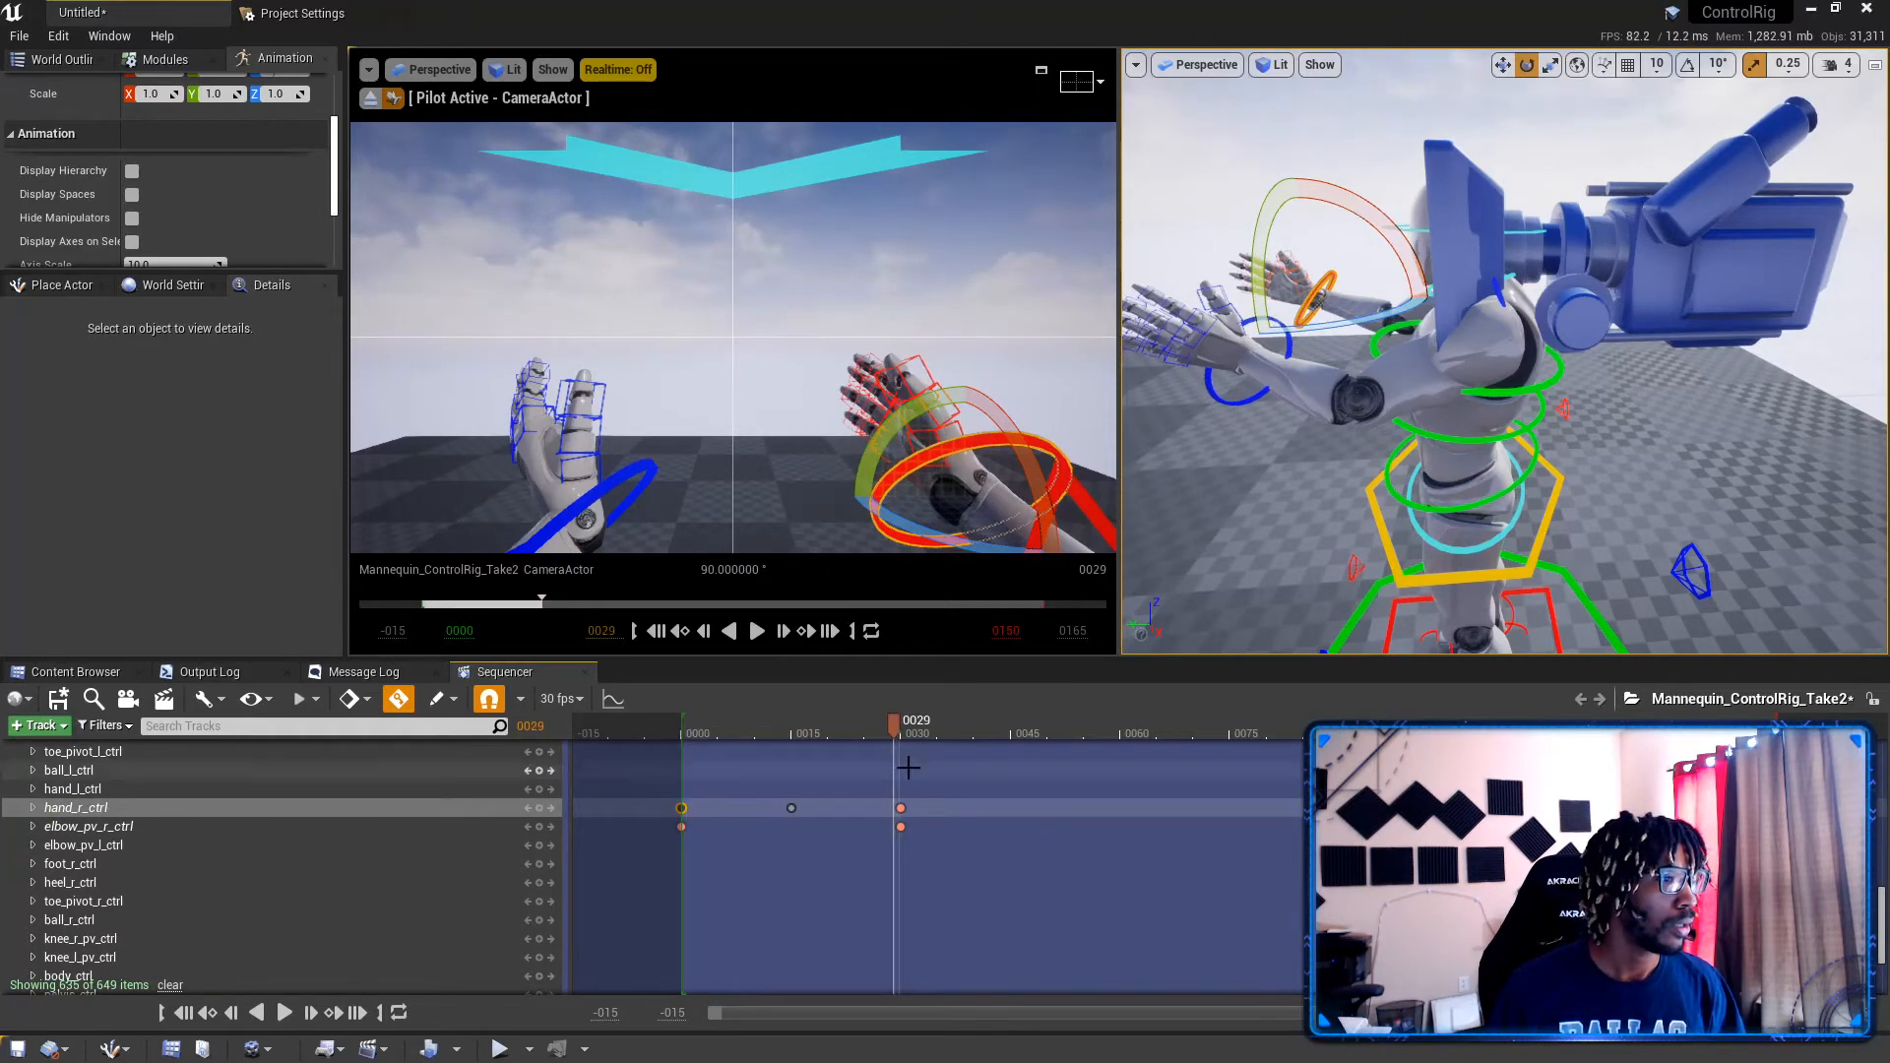
pyautogui.moveTo(902, 731); pyautogui.dragTo(908, 733)
pyautogui.click(901, 808)
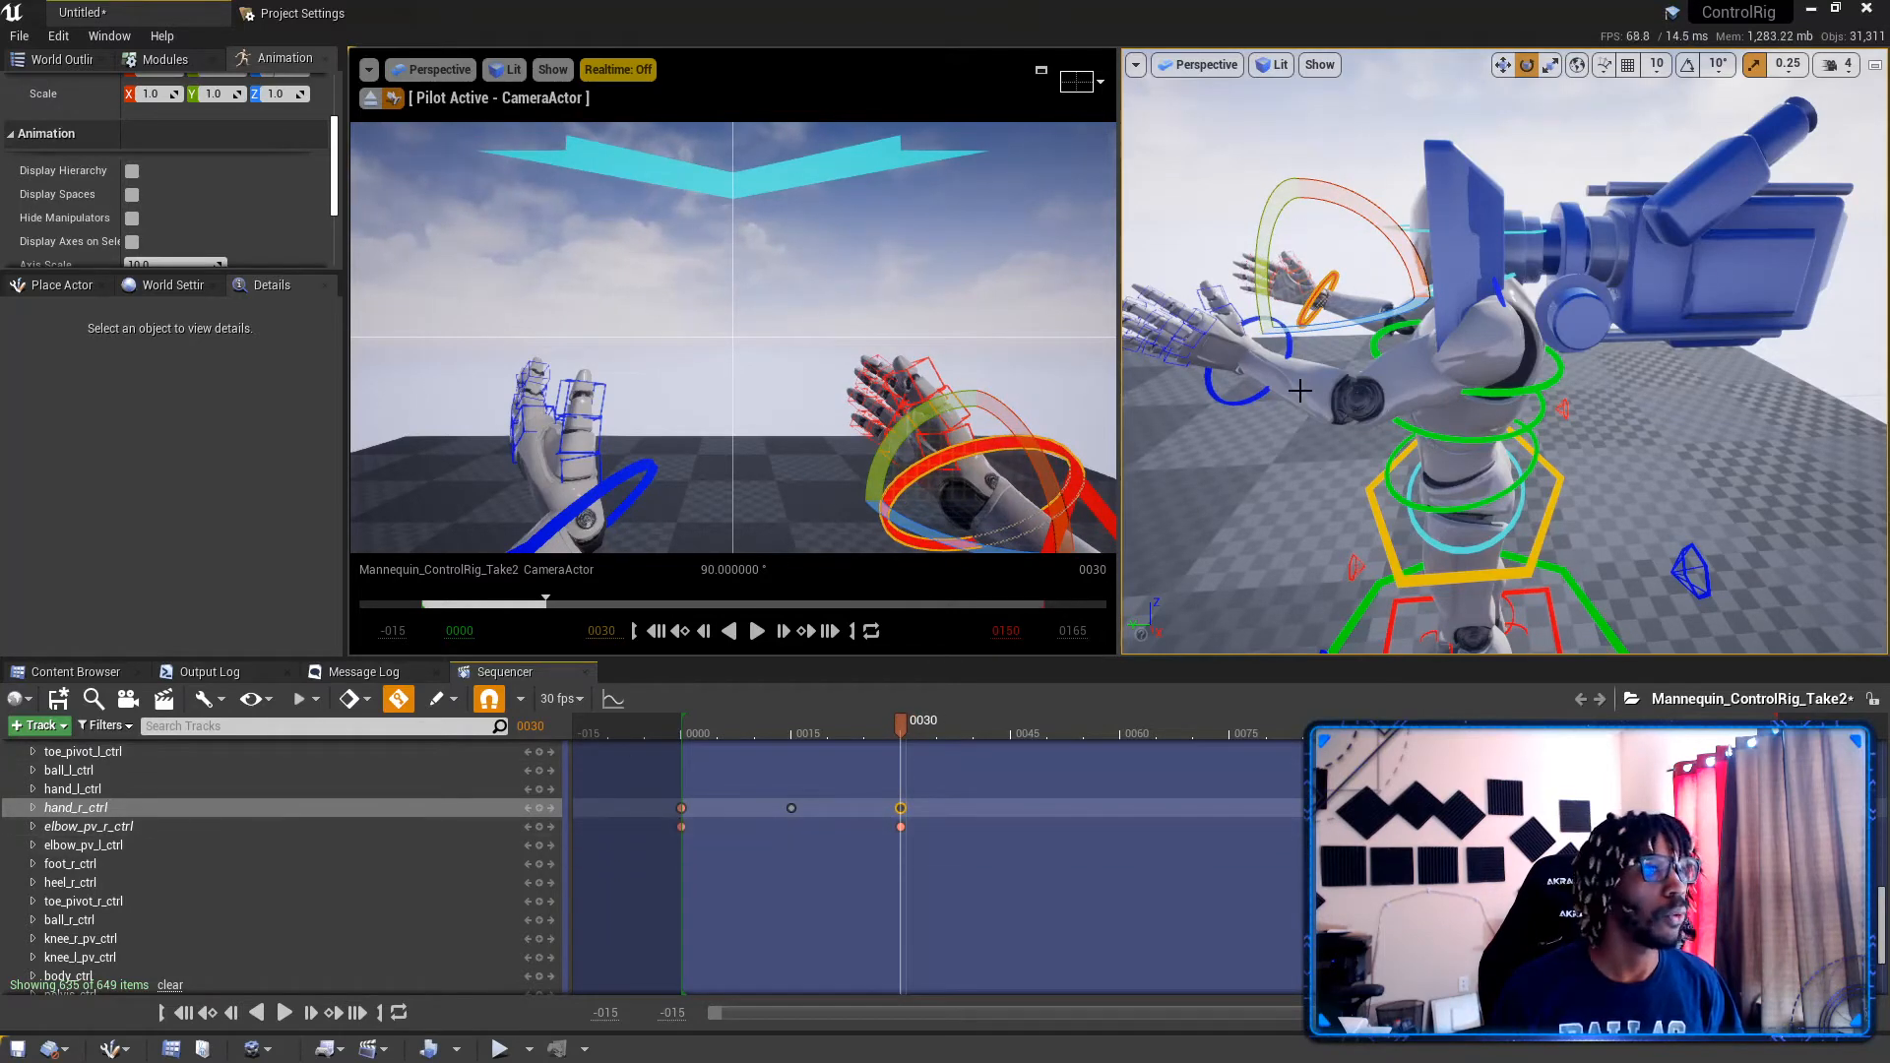
# Step: Set the left-hand control's location at frame 0 to X -23, Y 13 and Z -59
pyautogui.click(1233, 399)
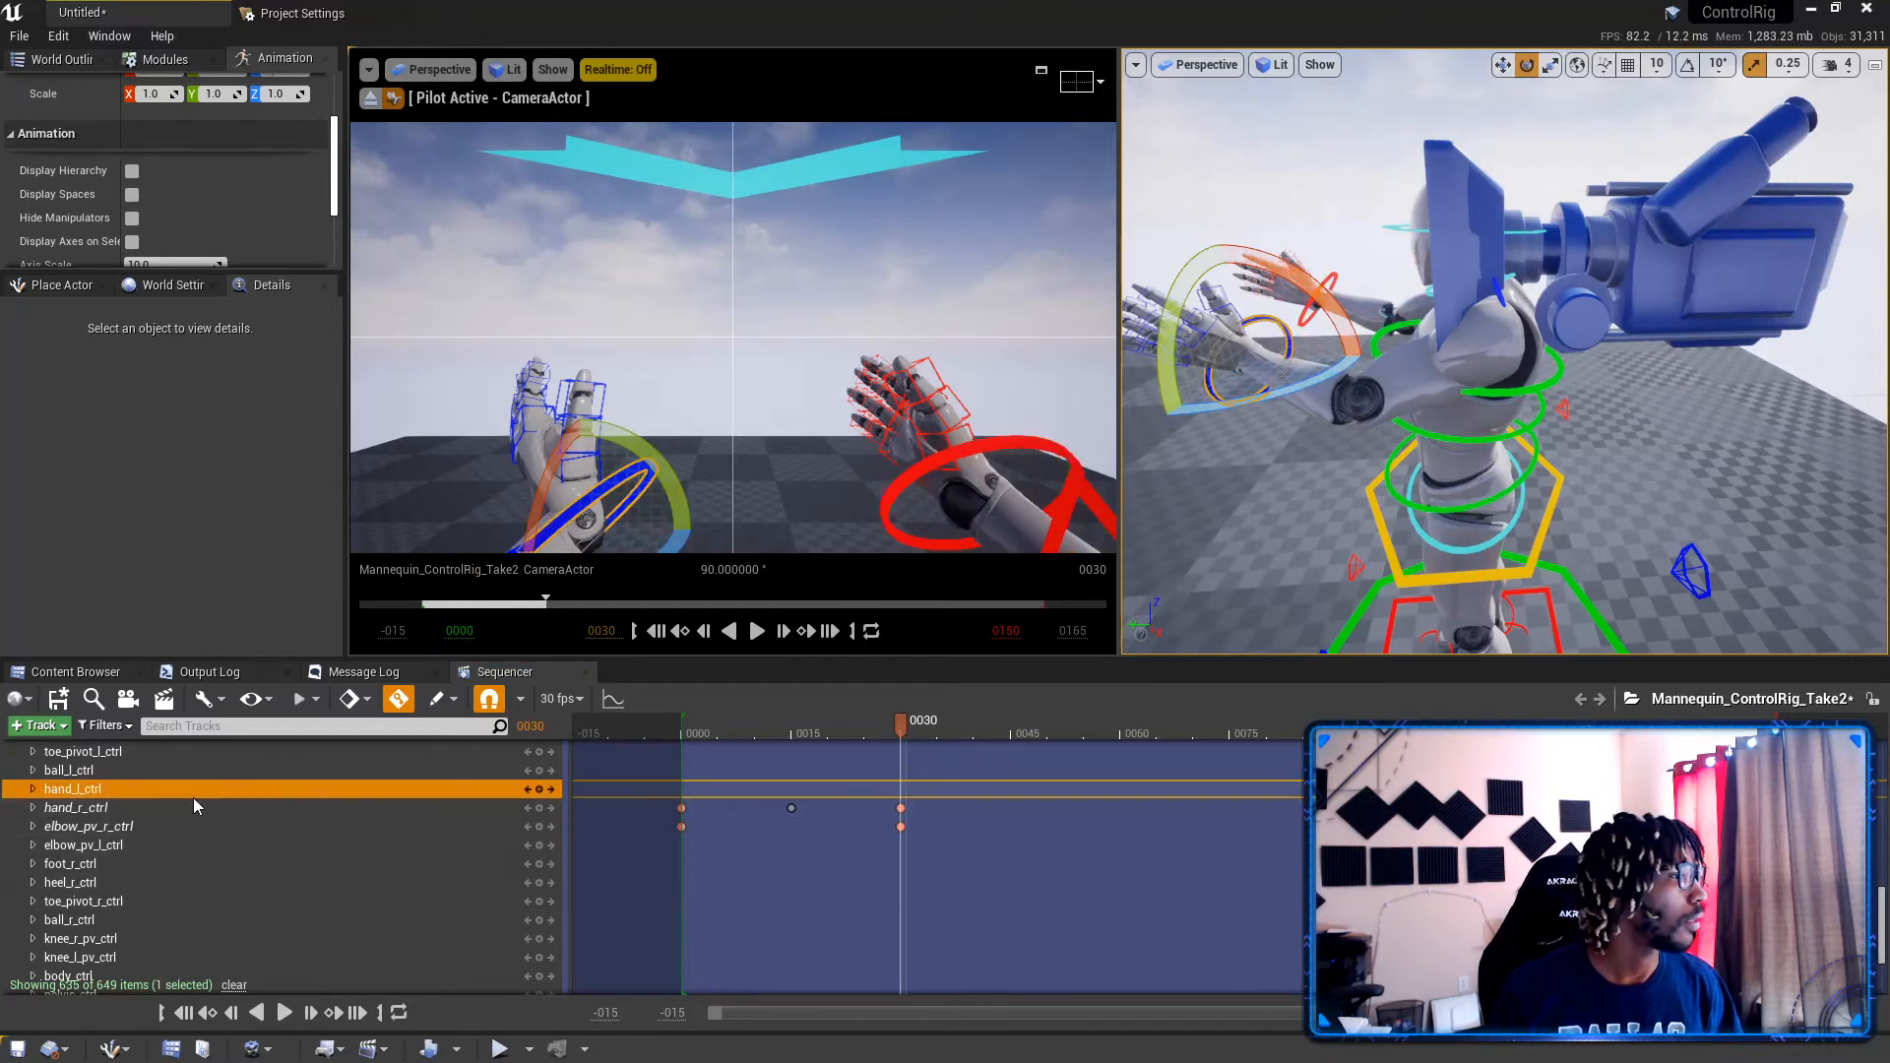
pyautogui.moveTo(906, 733); pyautogui.dragTo(681, 733)
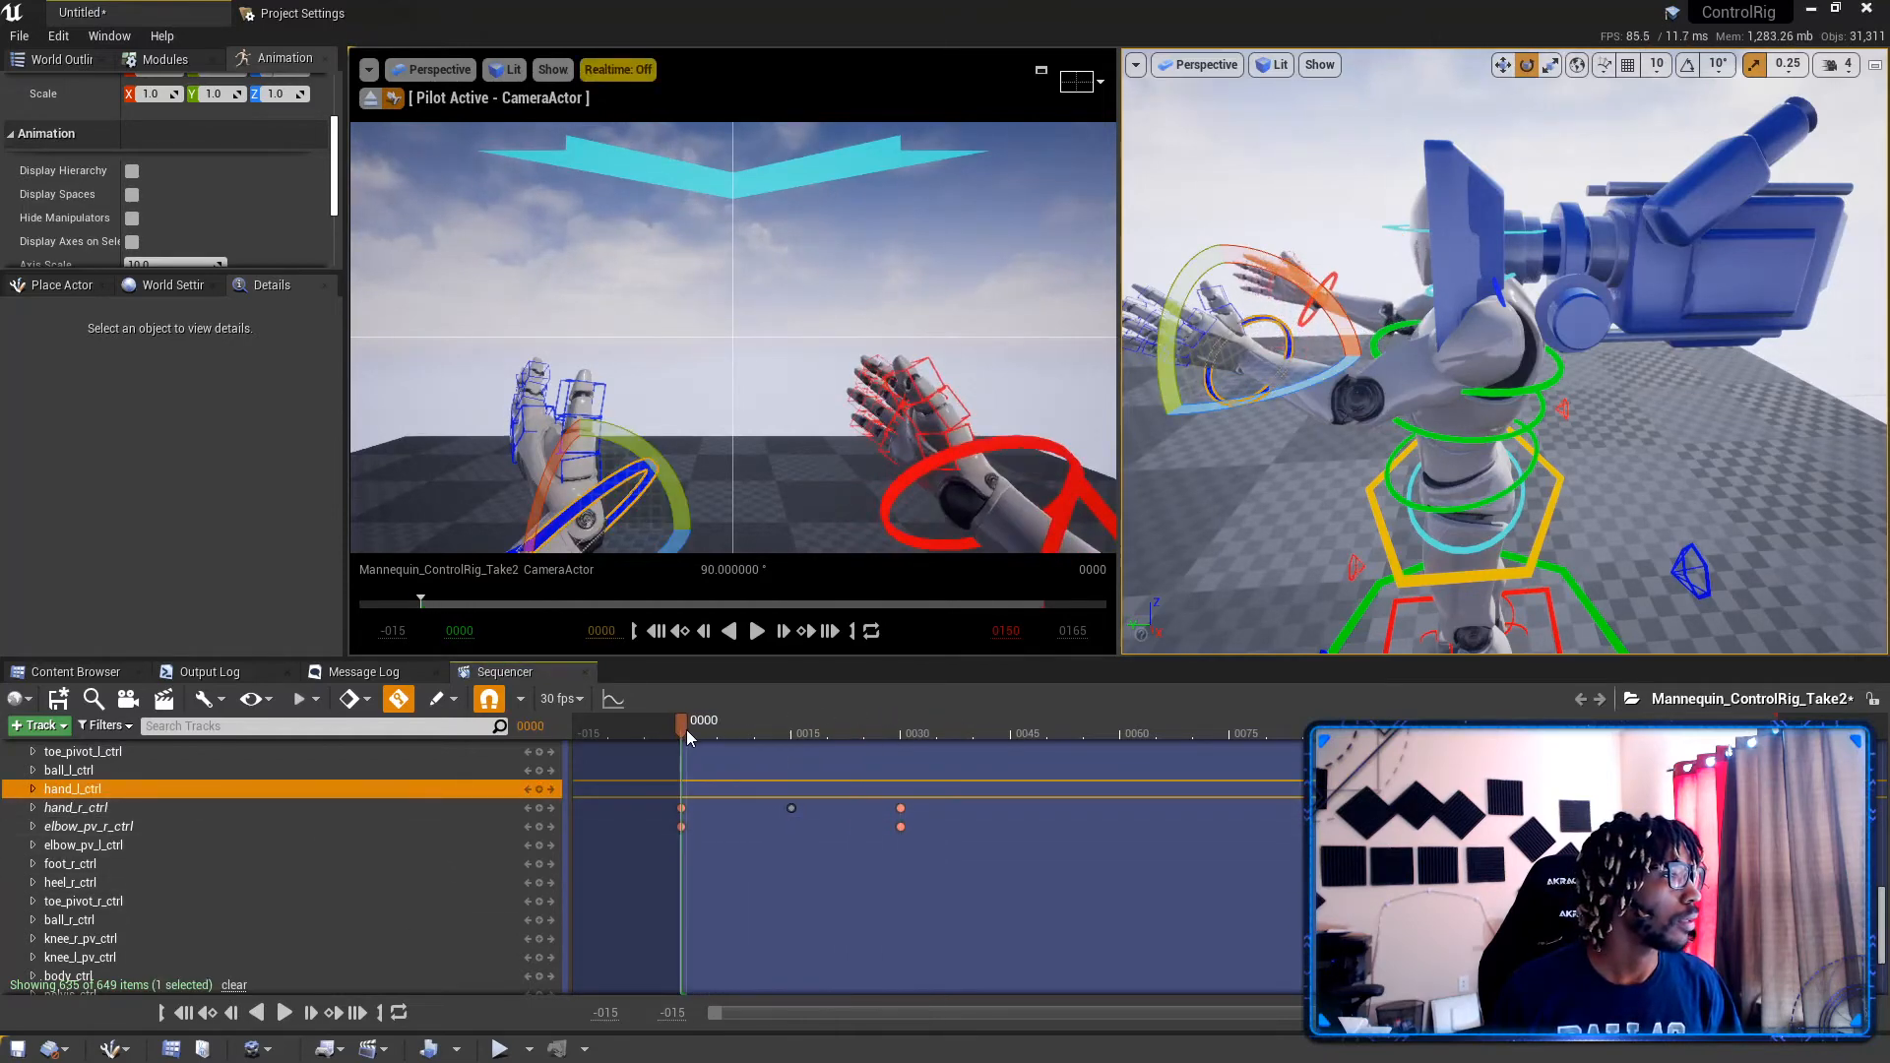
pyautogui.click(33, 790)
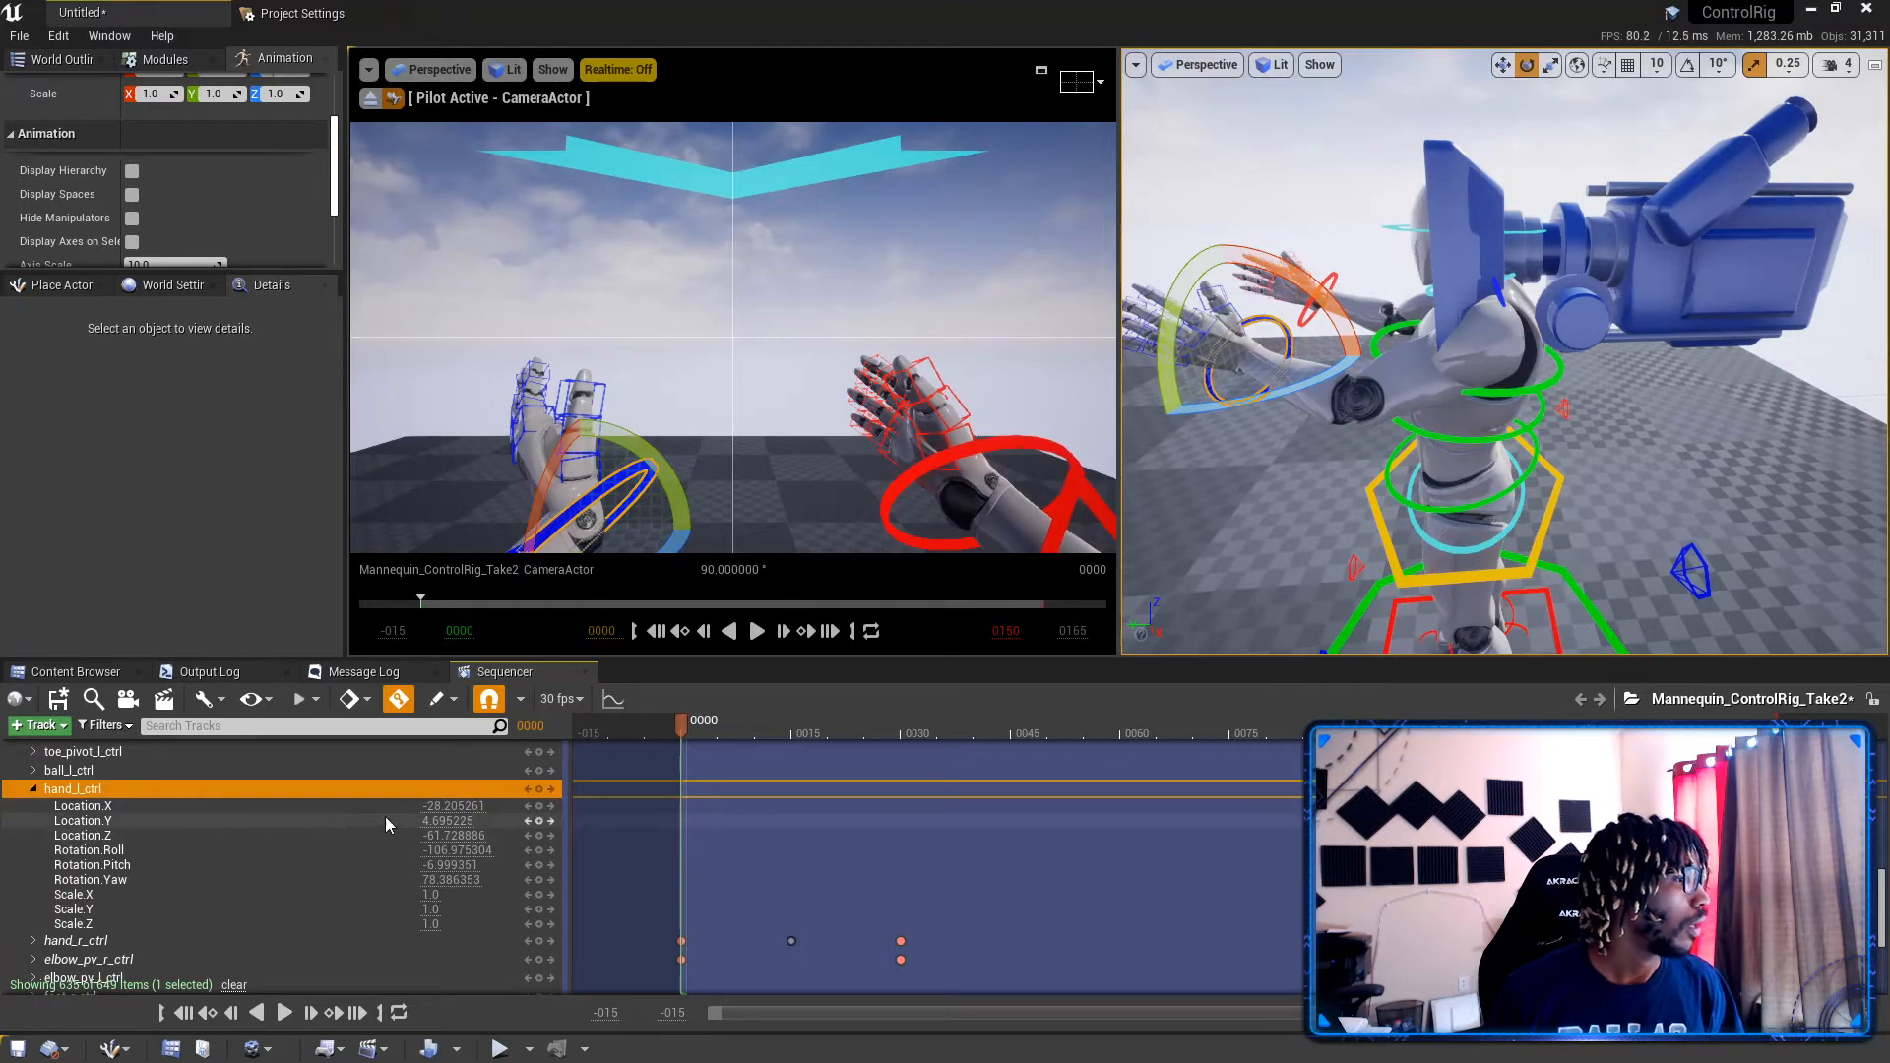
pyautogui.click(446, 805)
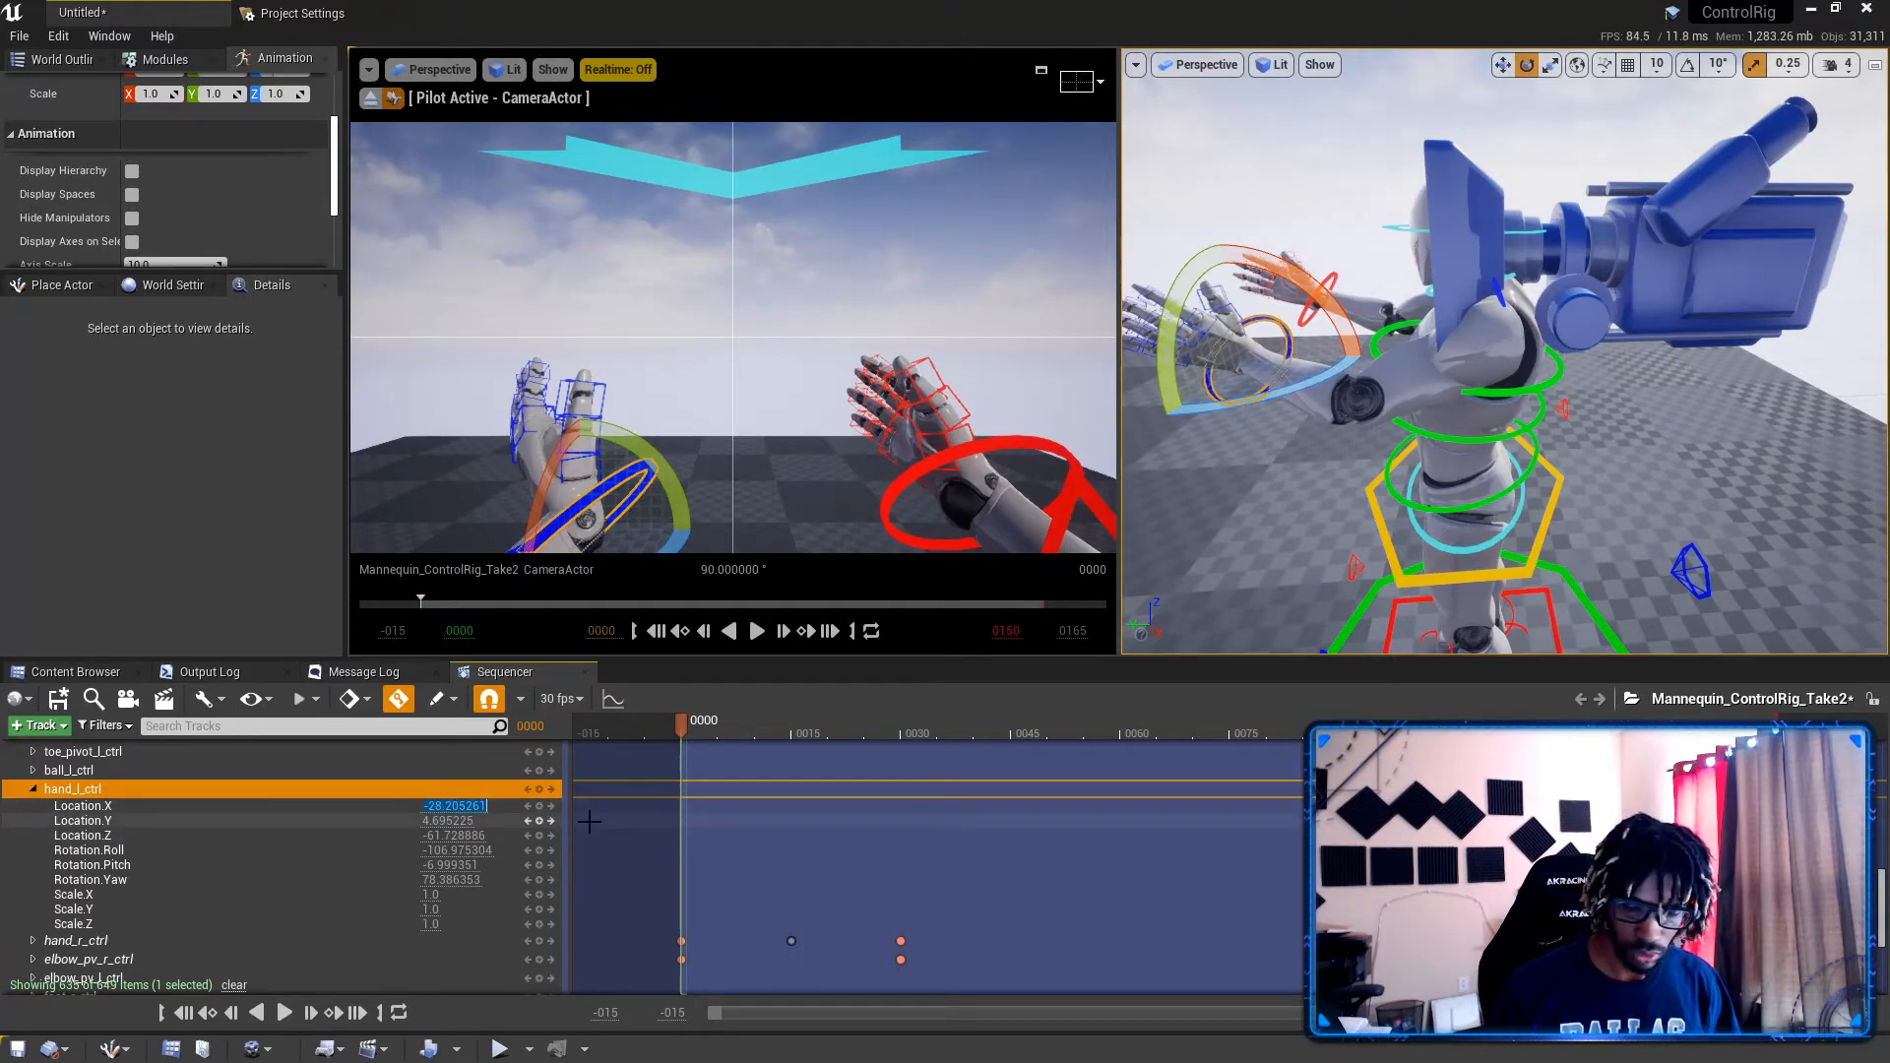
pyautogui.write('-')
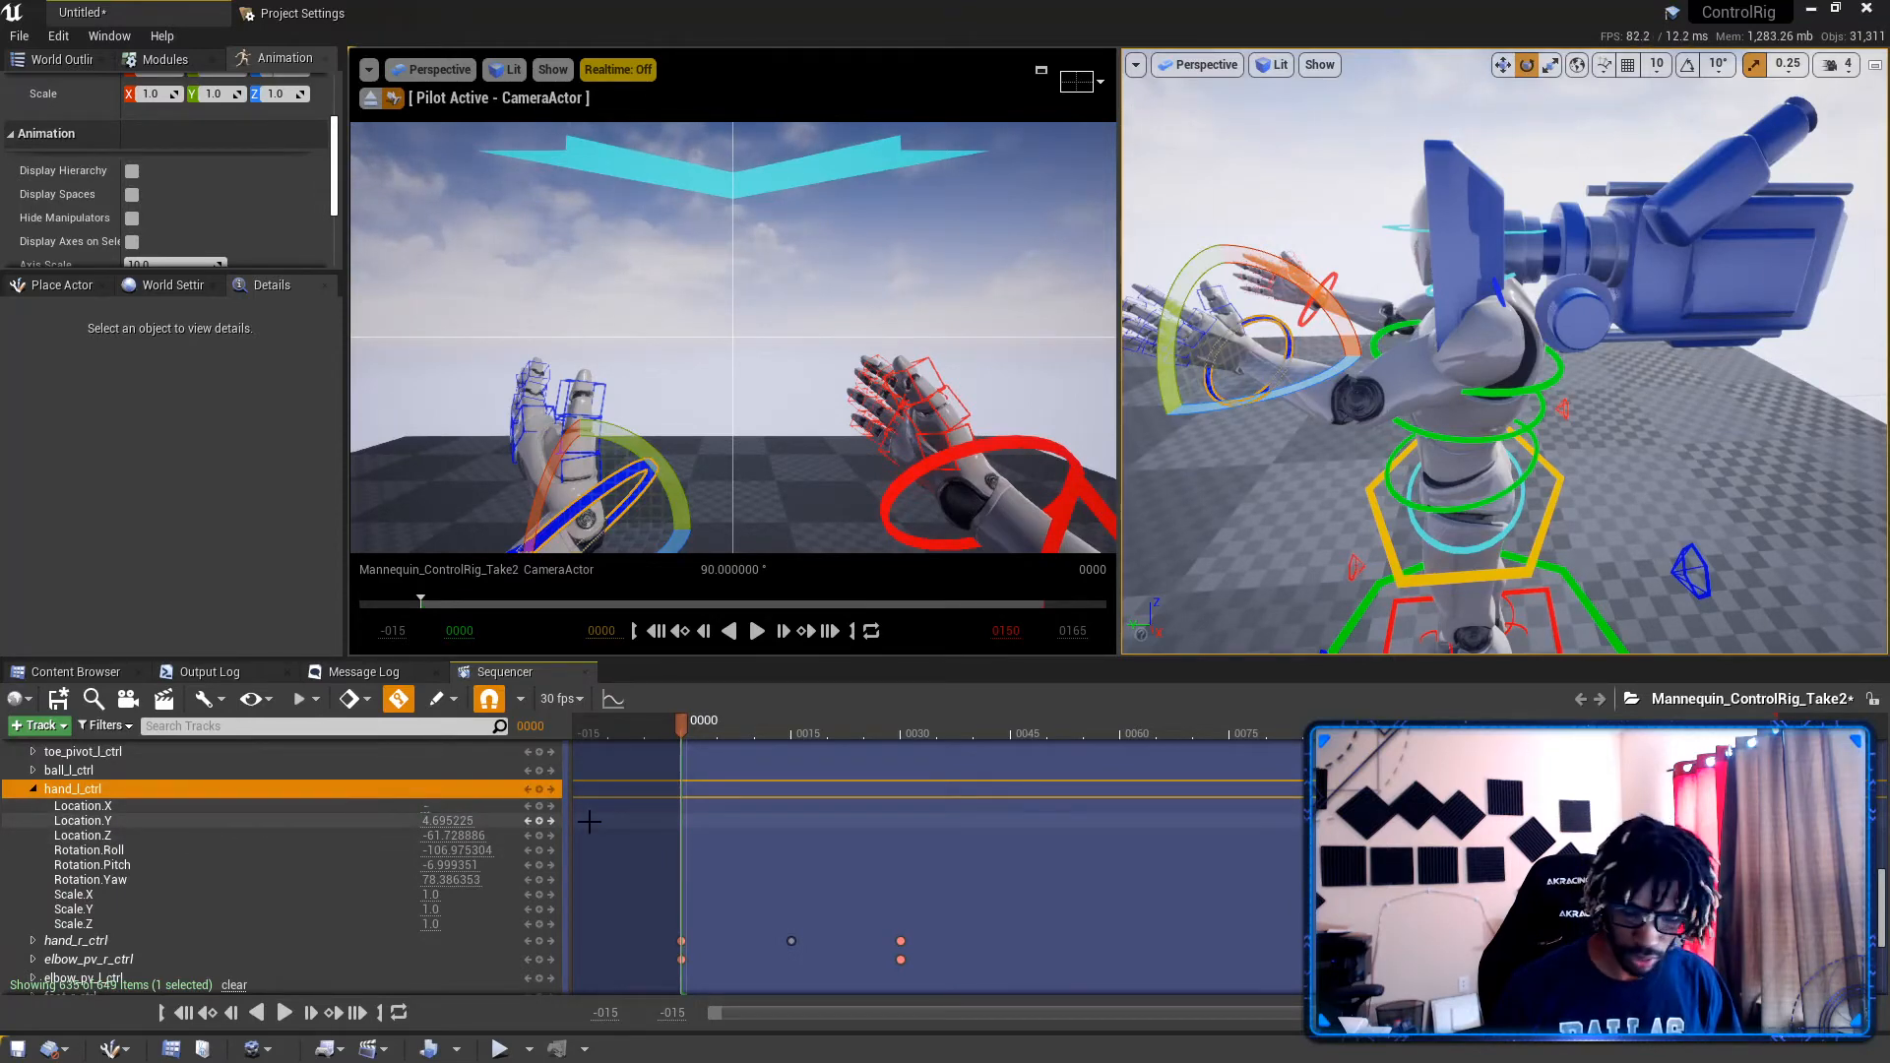
pyautogui.write('23')
pyautogui.press('Return')
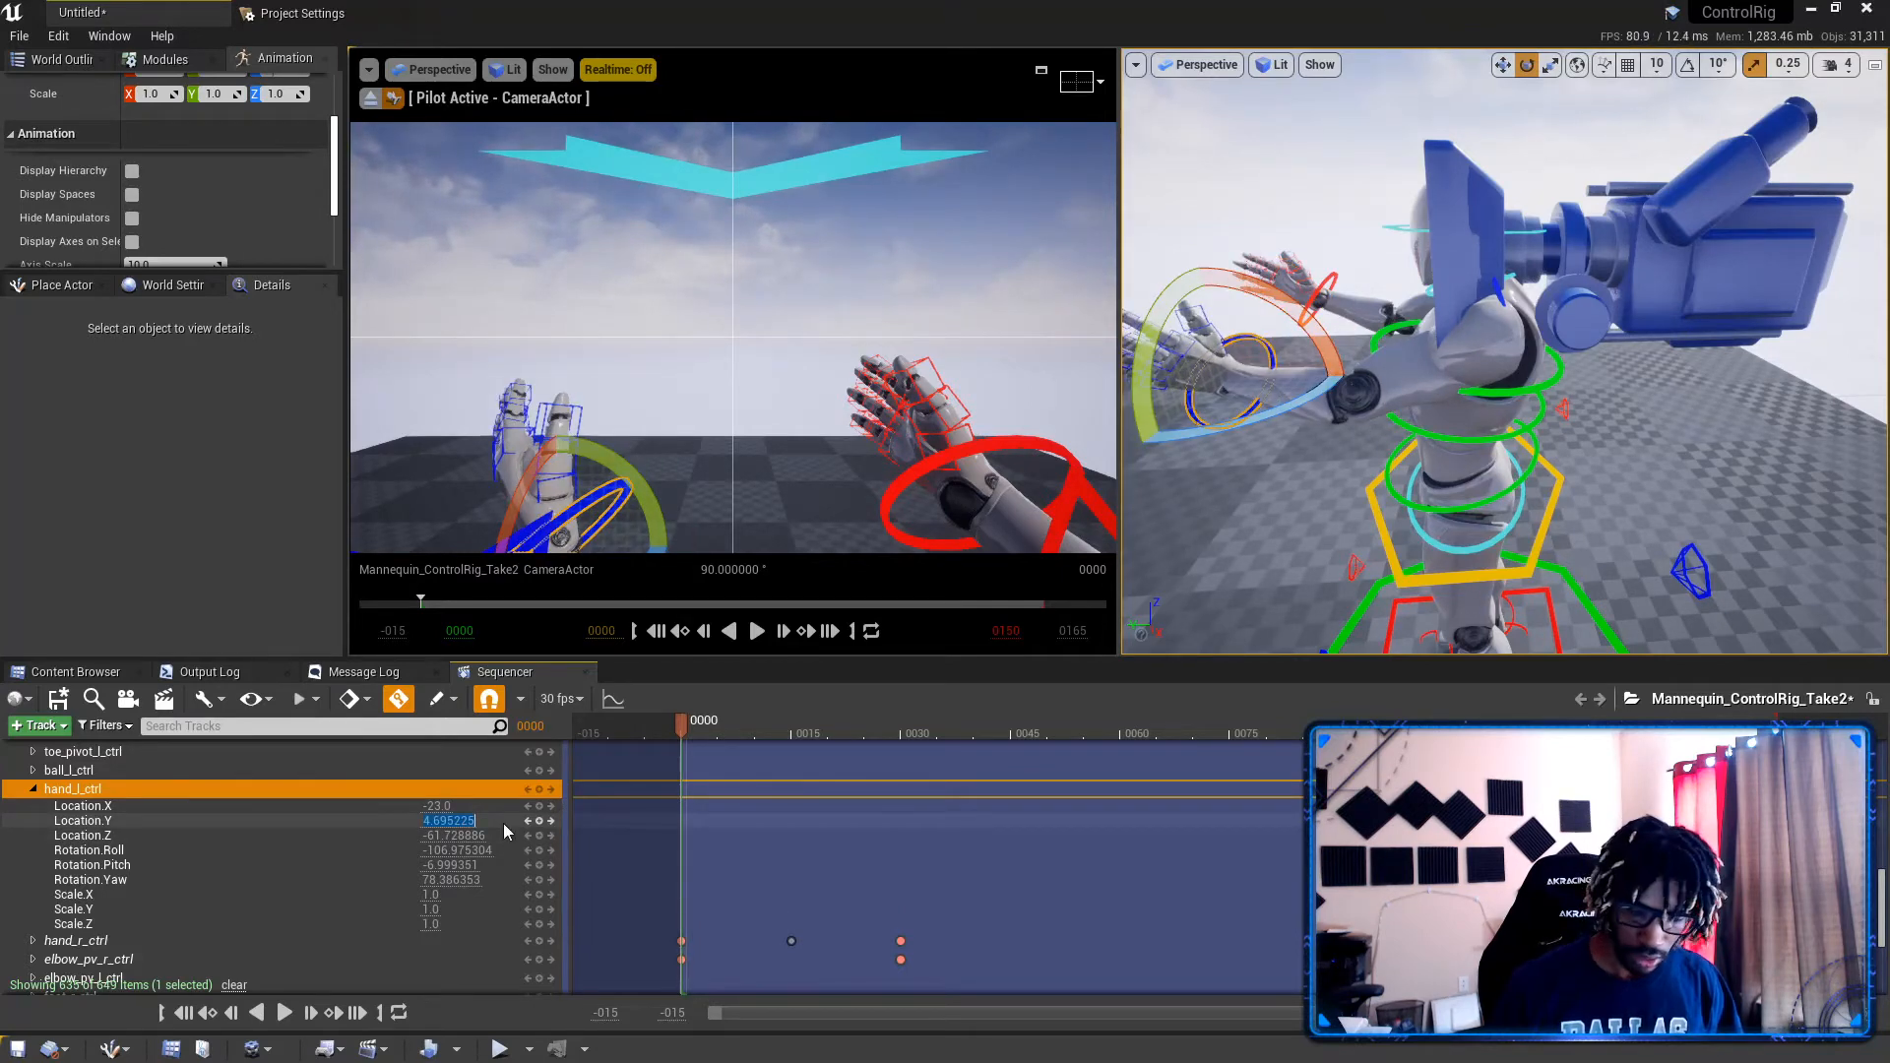
pyautogui.write('13')
pyautogui.press('Tab')
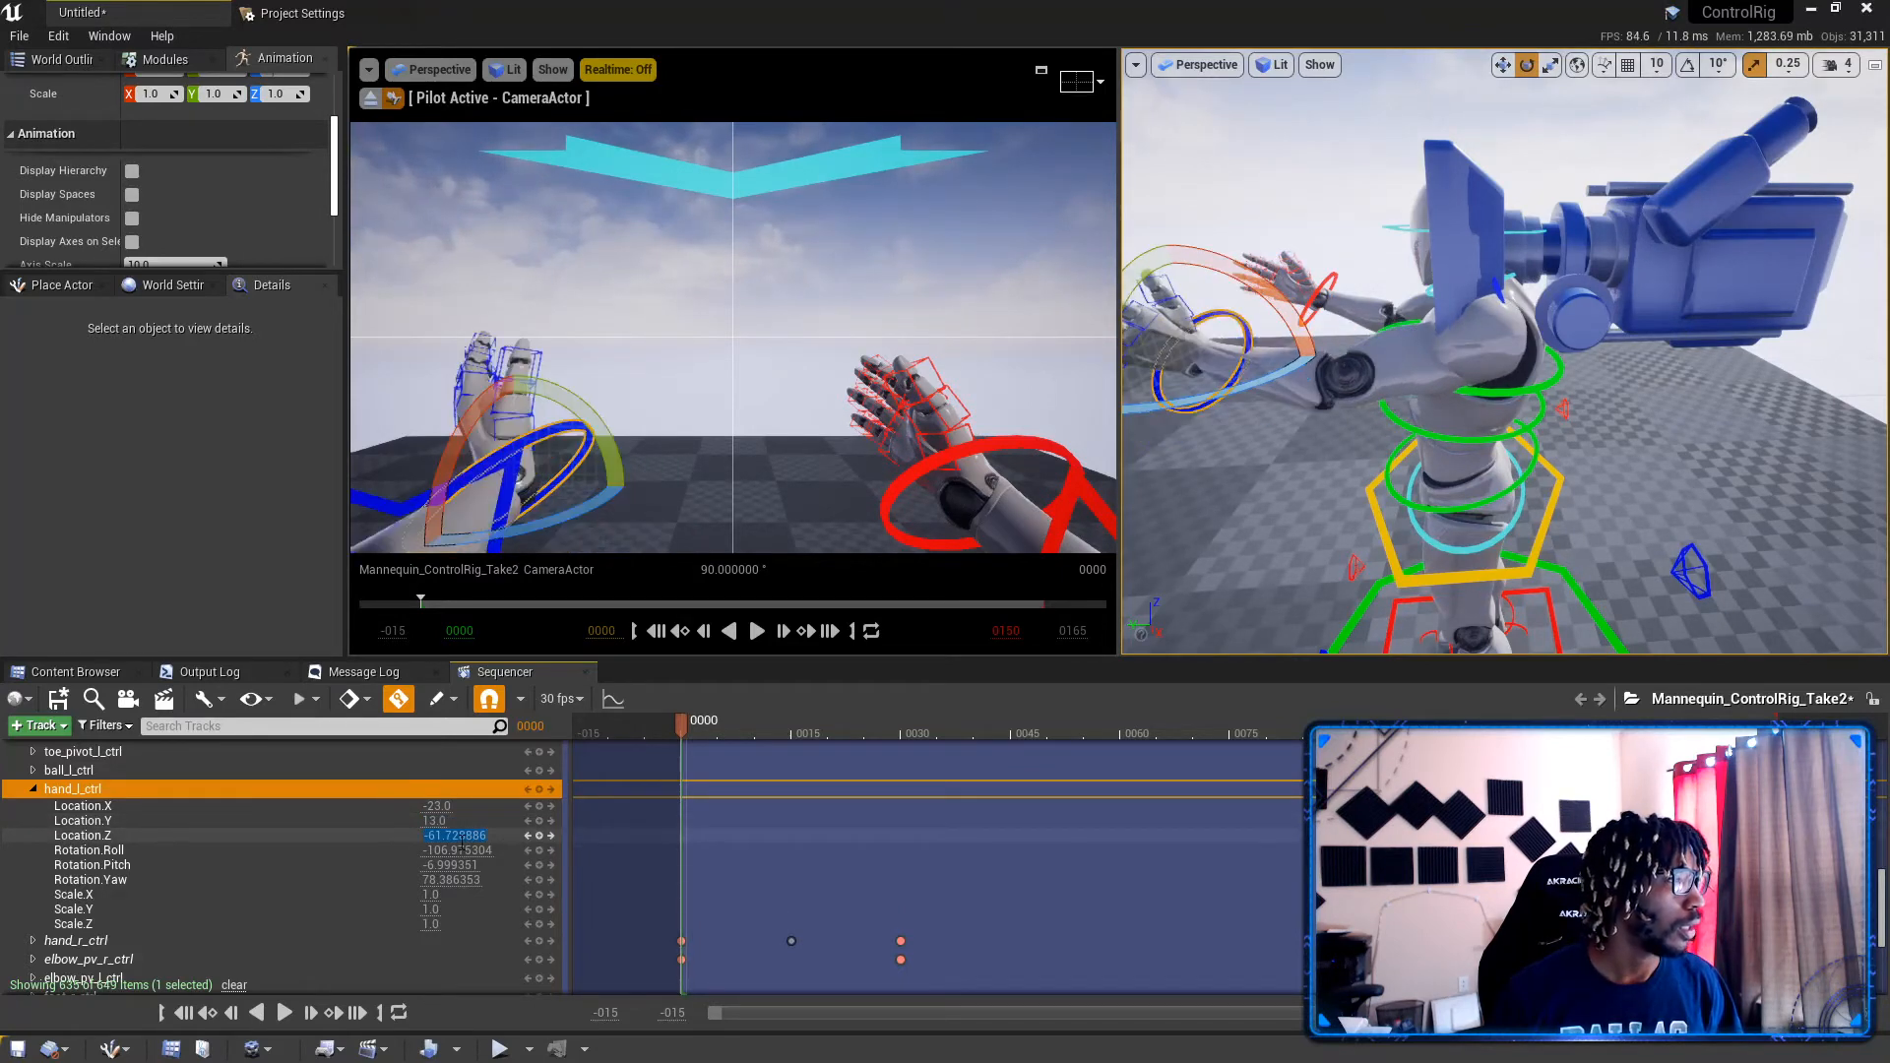
pyautogui.write('-59')
pyautogui.press('Return')
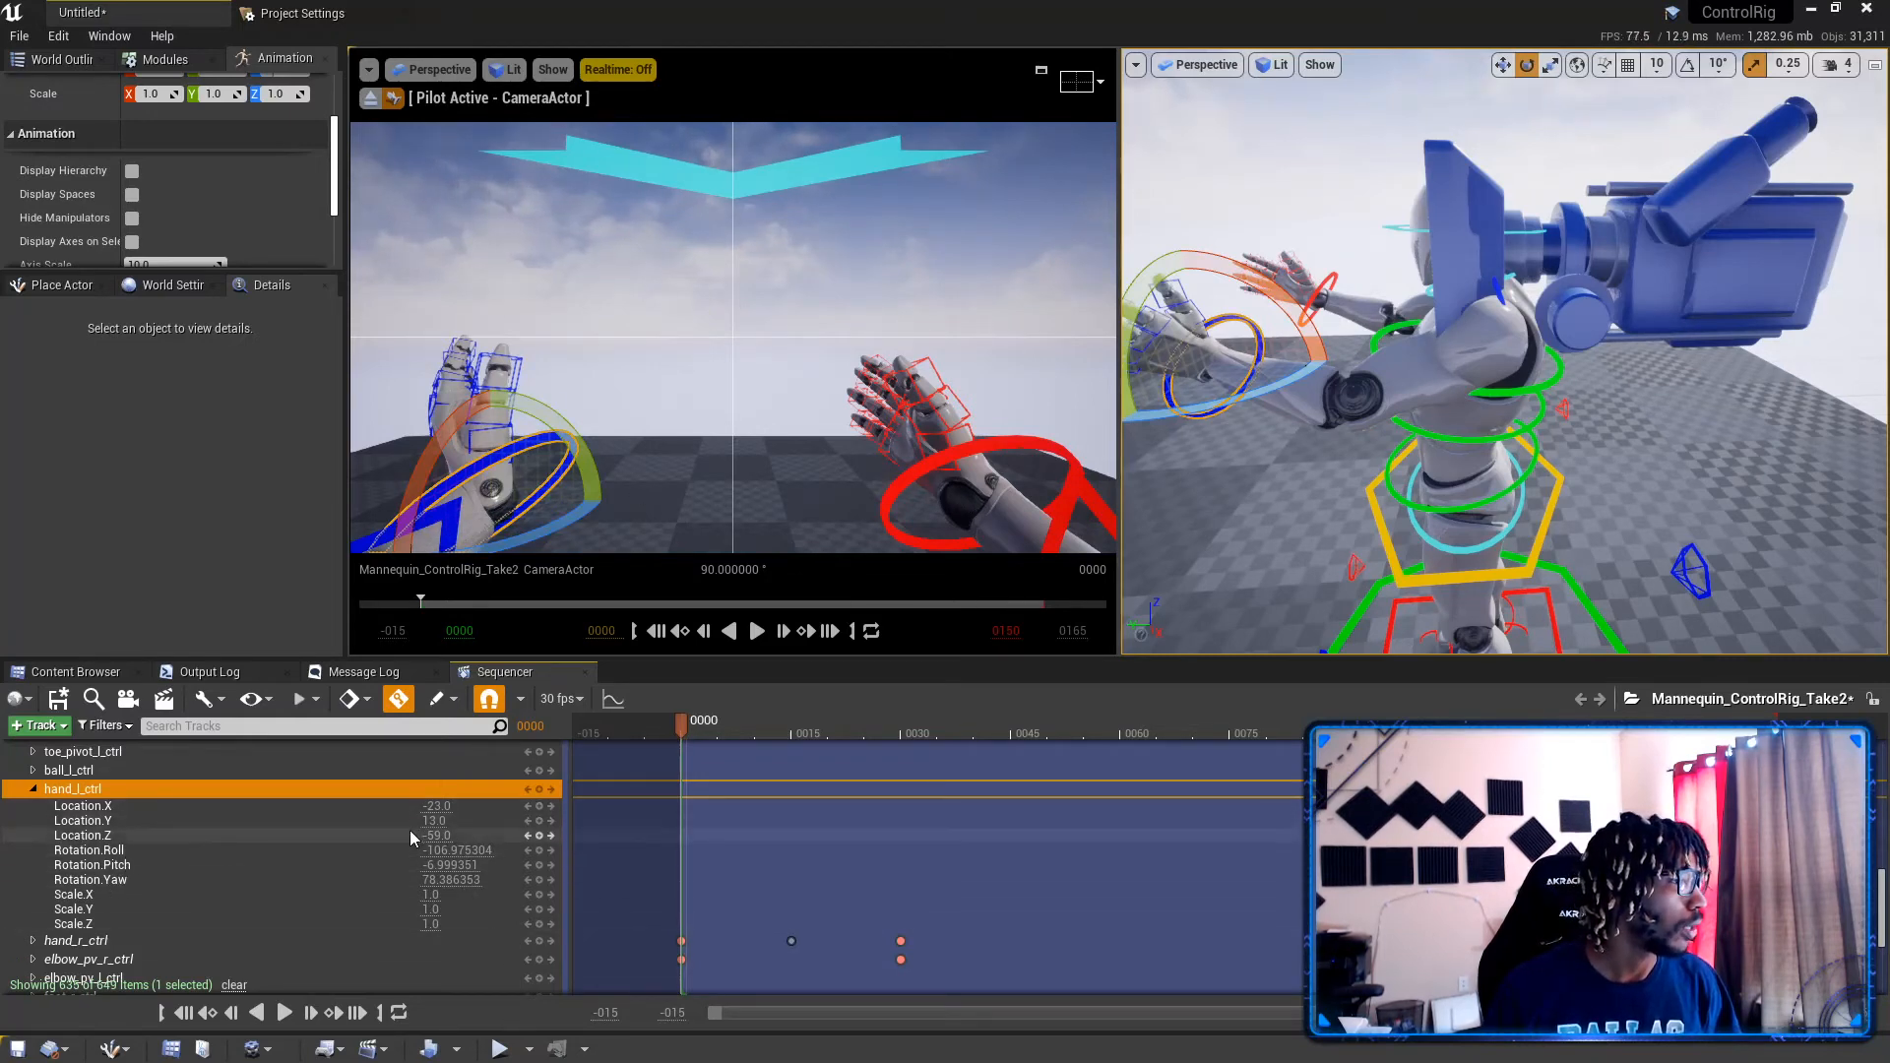
# Step: Stop piloting the camera actor and select the right-hand control
pyautogui.click(897, 489)
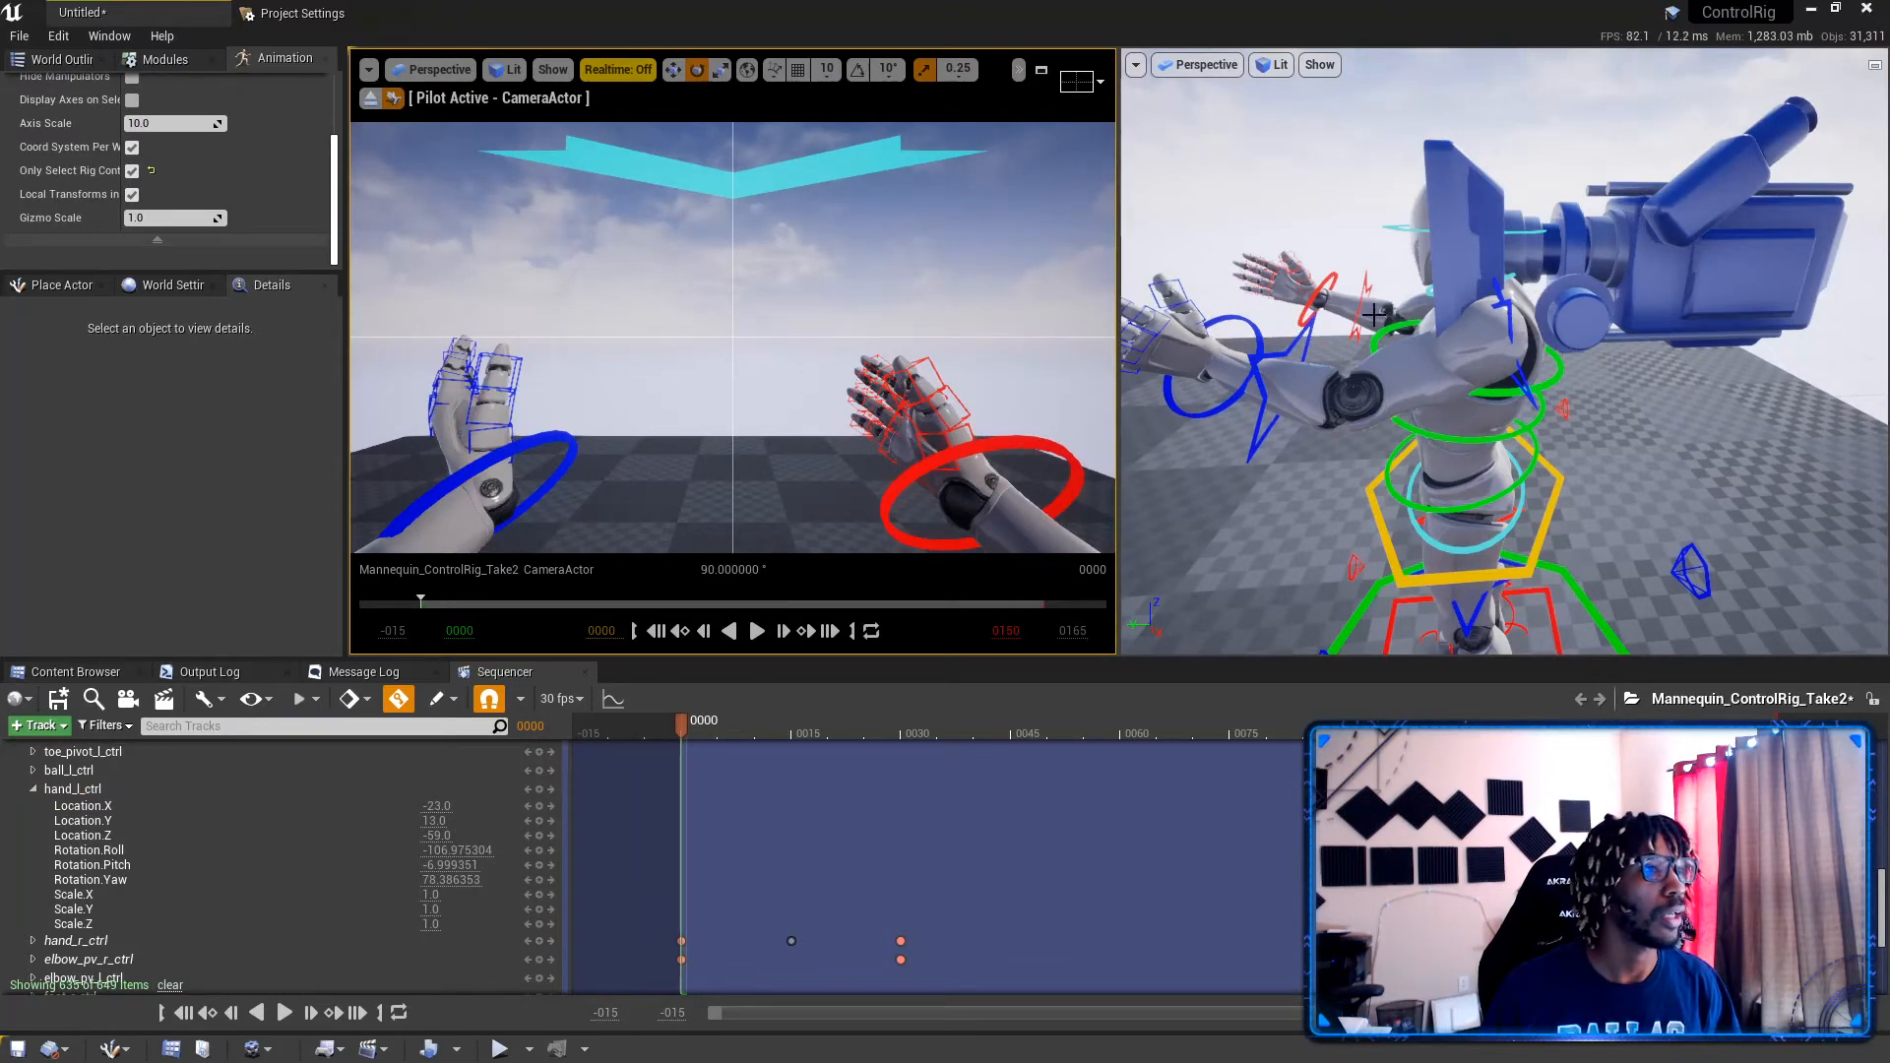
pyautogui.click(1326, 280)
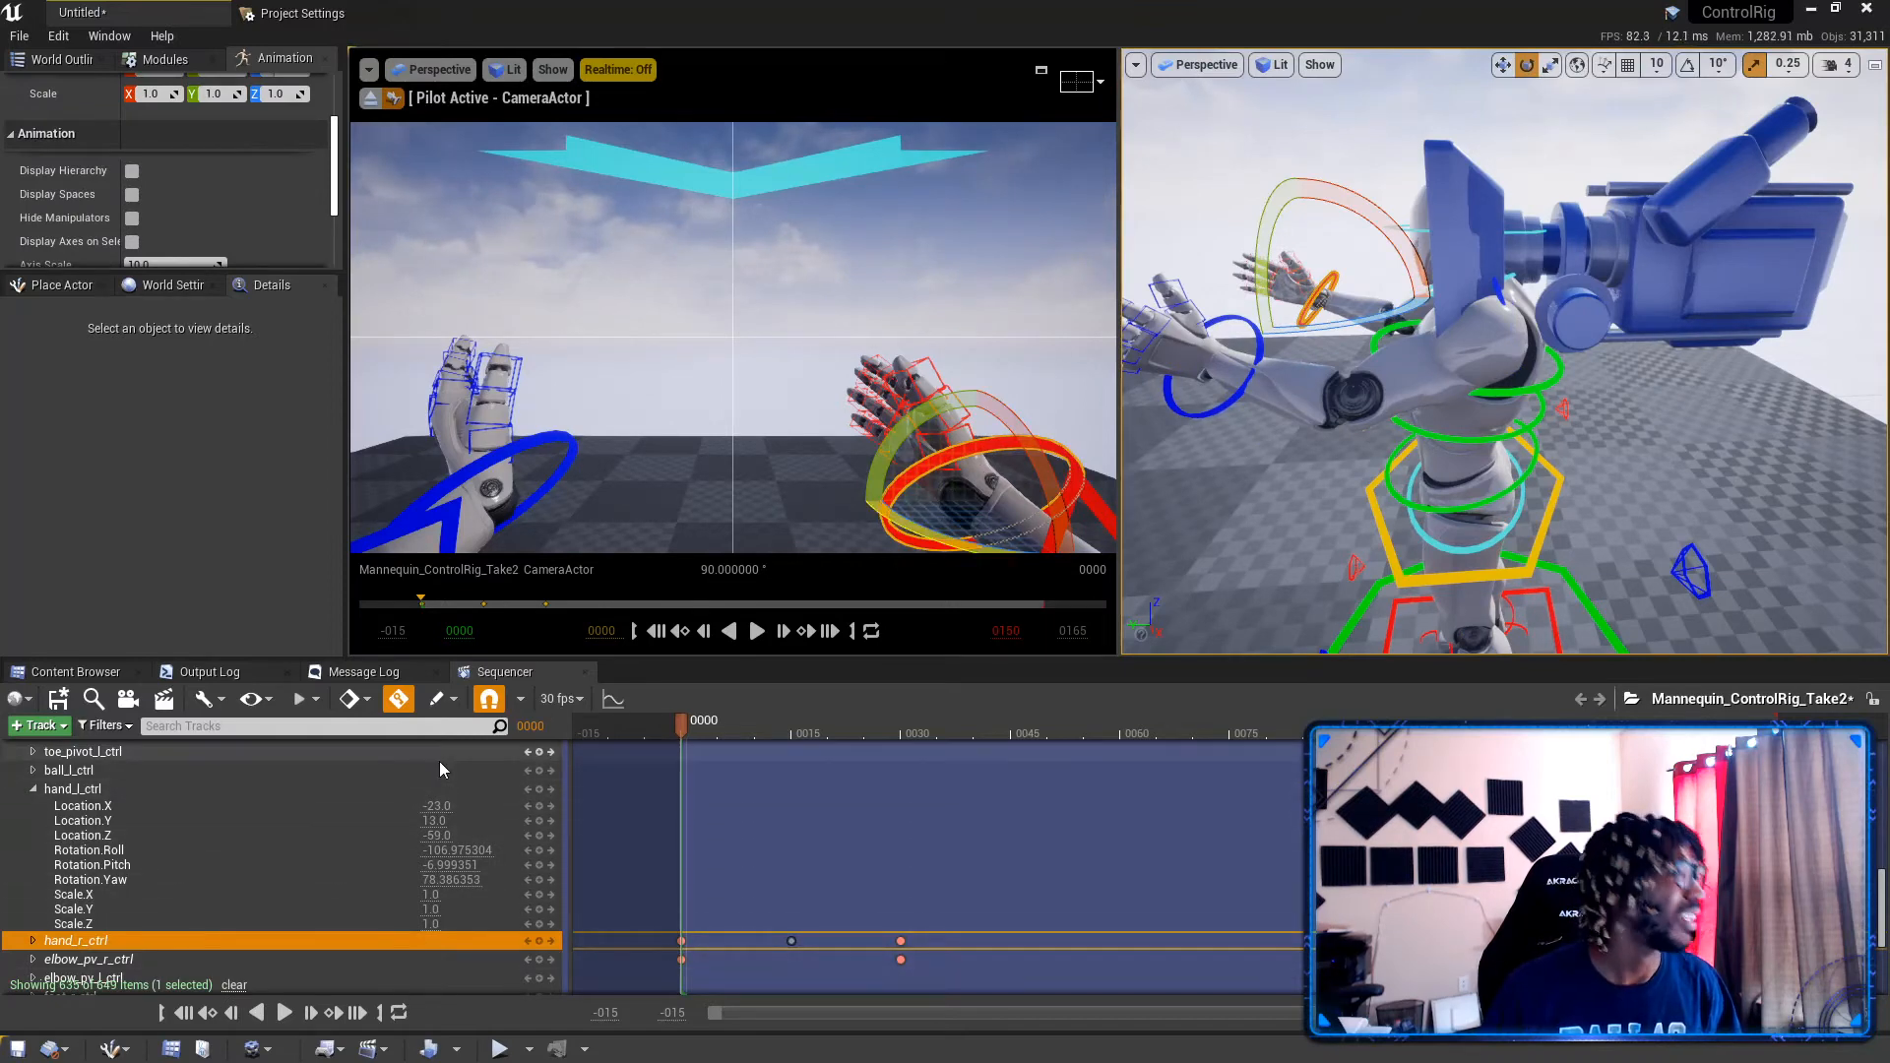
pyautogui.click(372, 101)
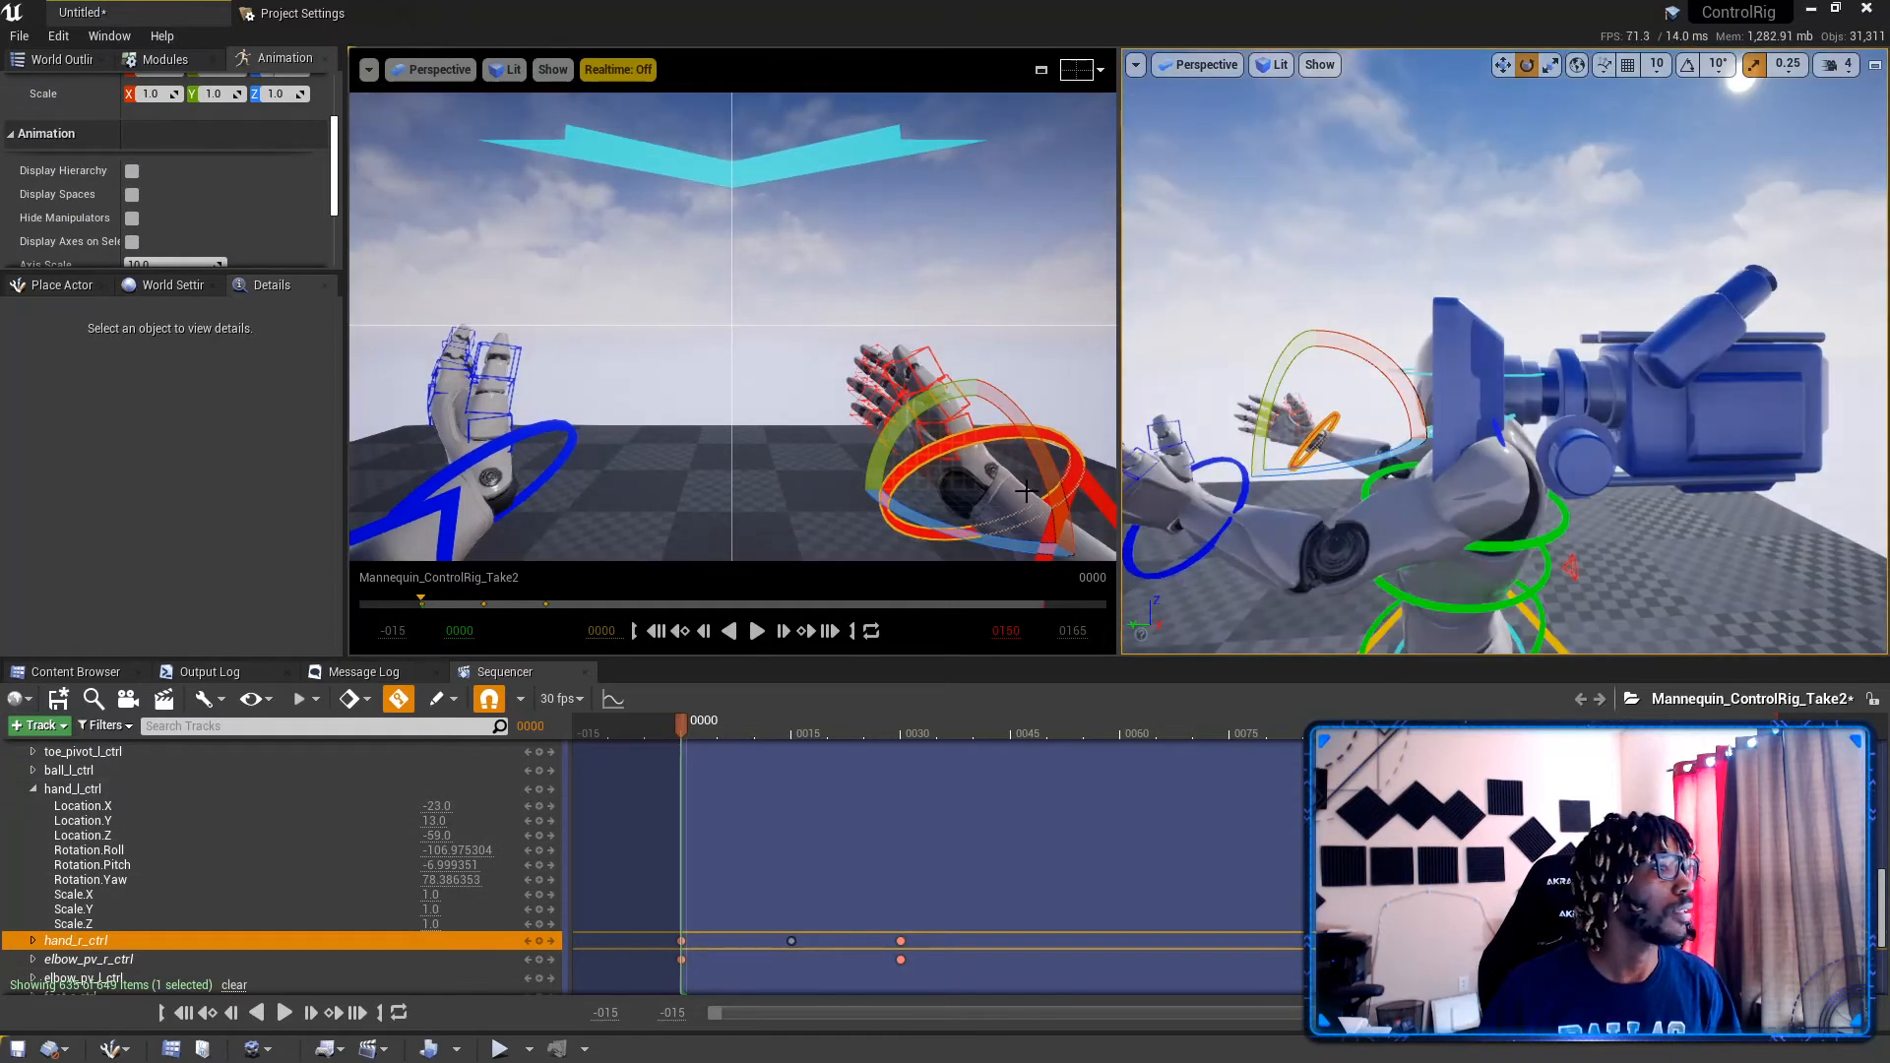
pyautogui.click(1055, 440)
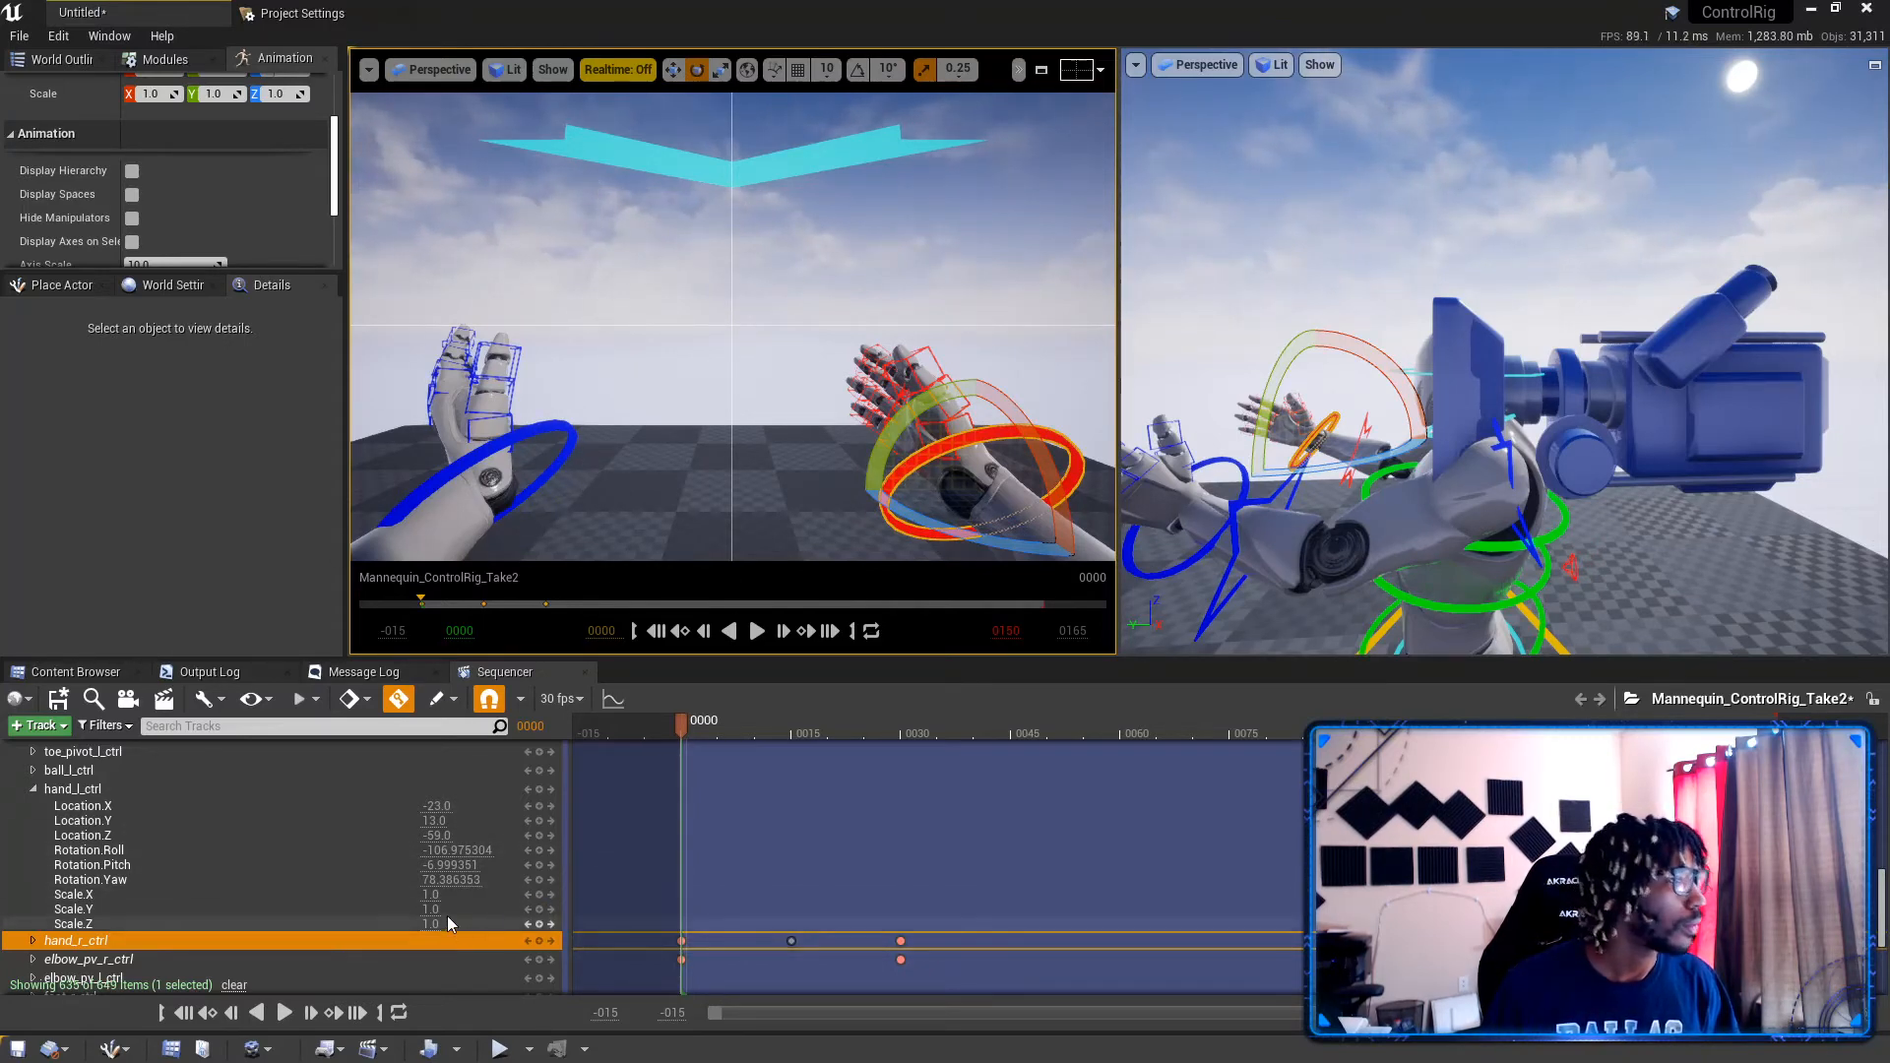
# Step: Set the left-hand control's rotation at frame 0 to Roll -106, Pitch -7 and Yaw 78
pyautogui.click(468, 851)
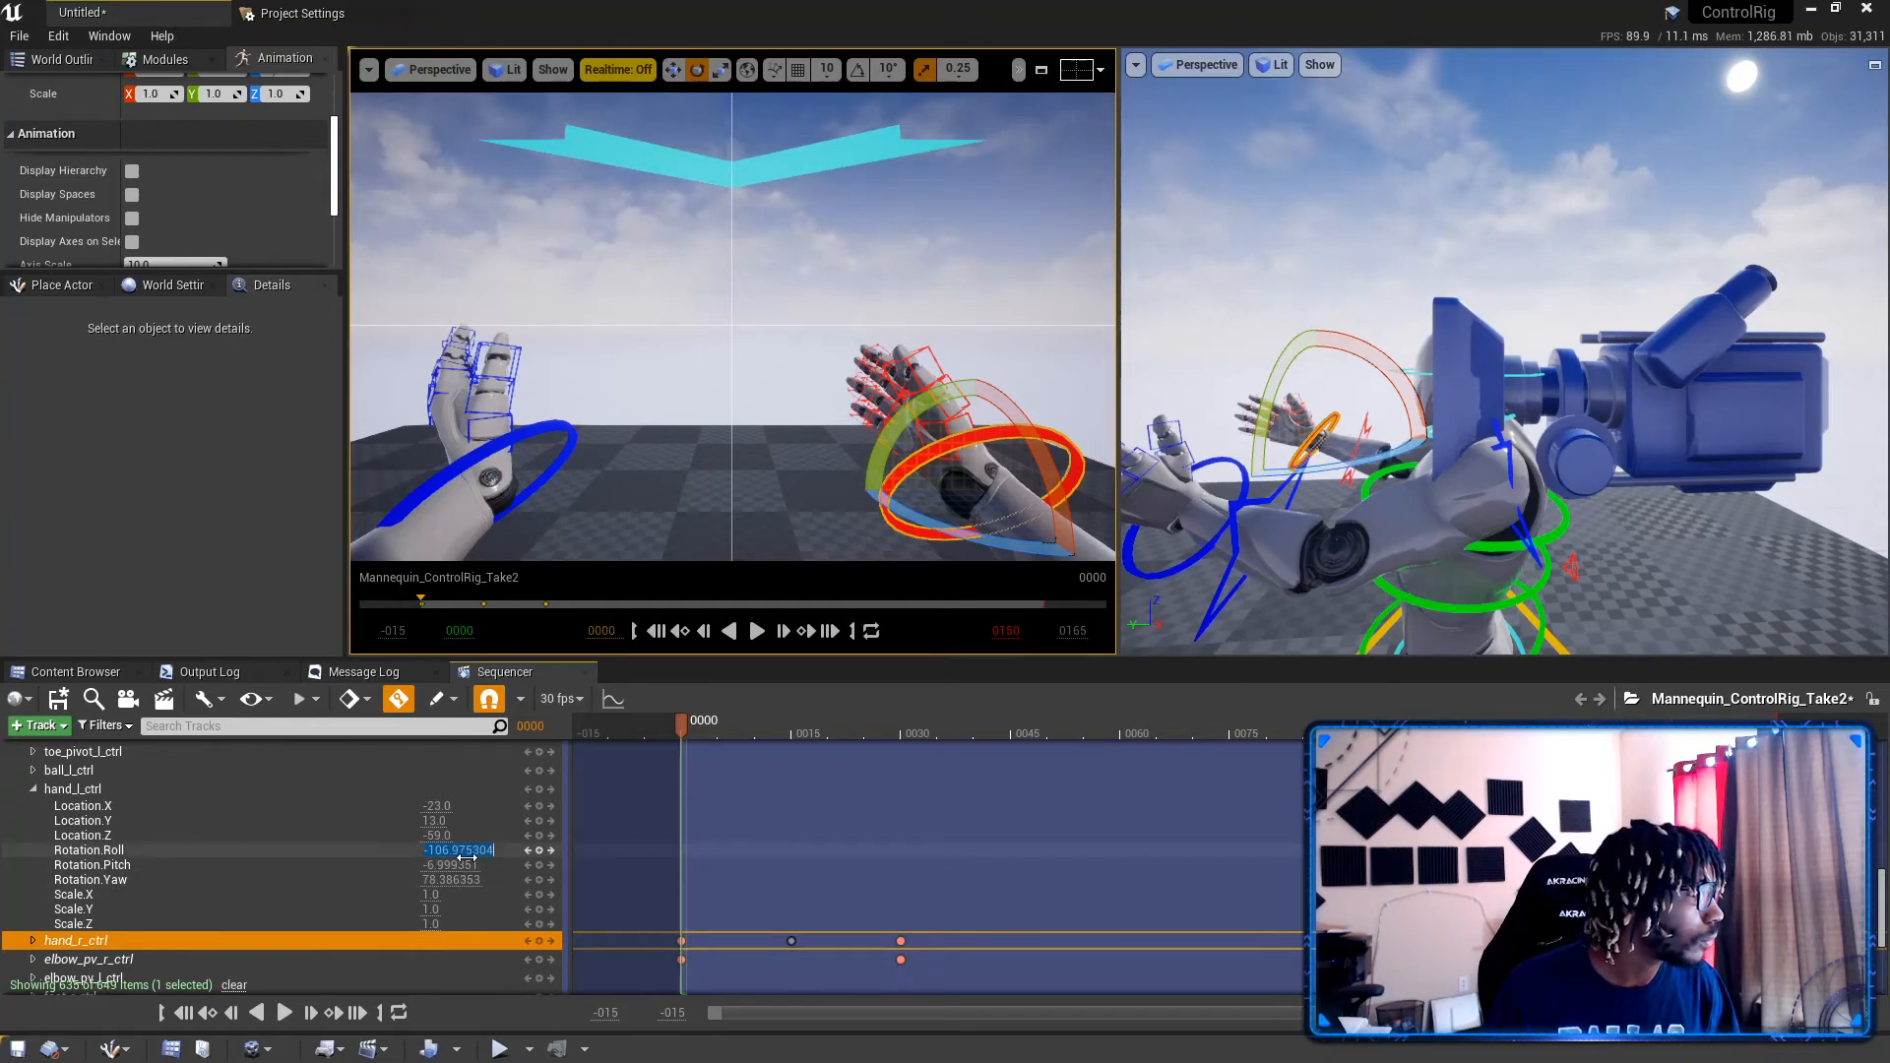
pyautogui.write('-106')
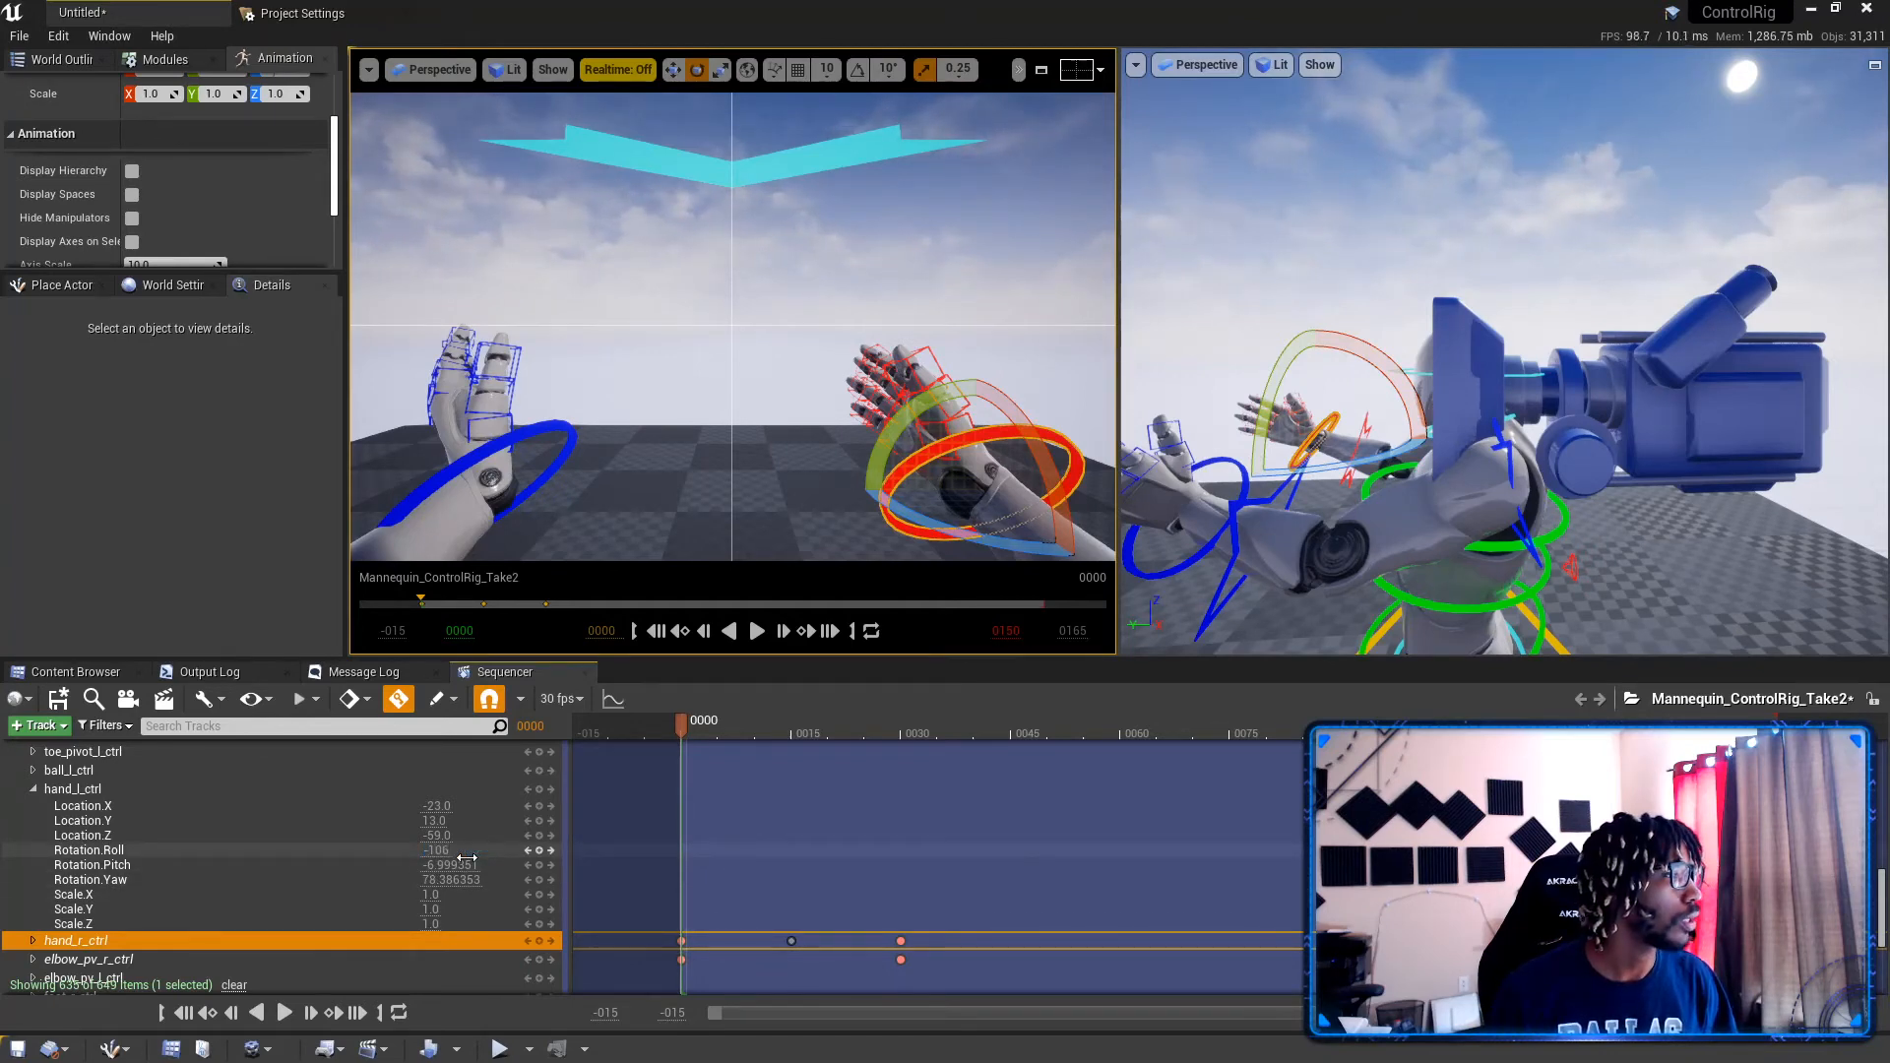
pyautogui.press('Return')
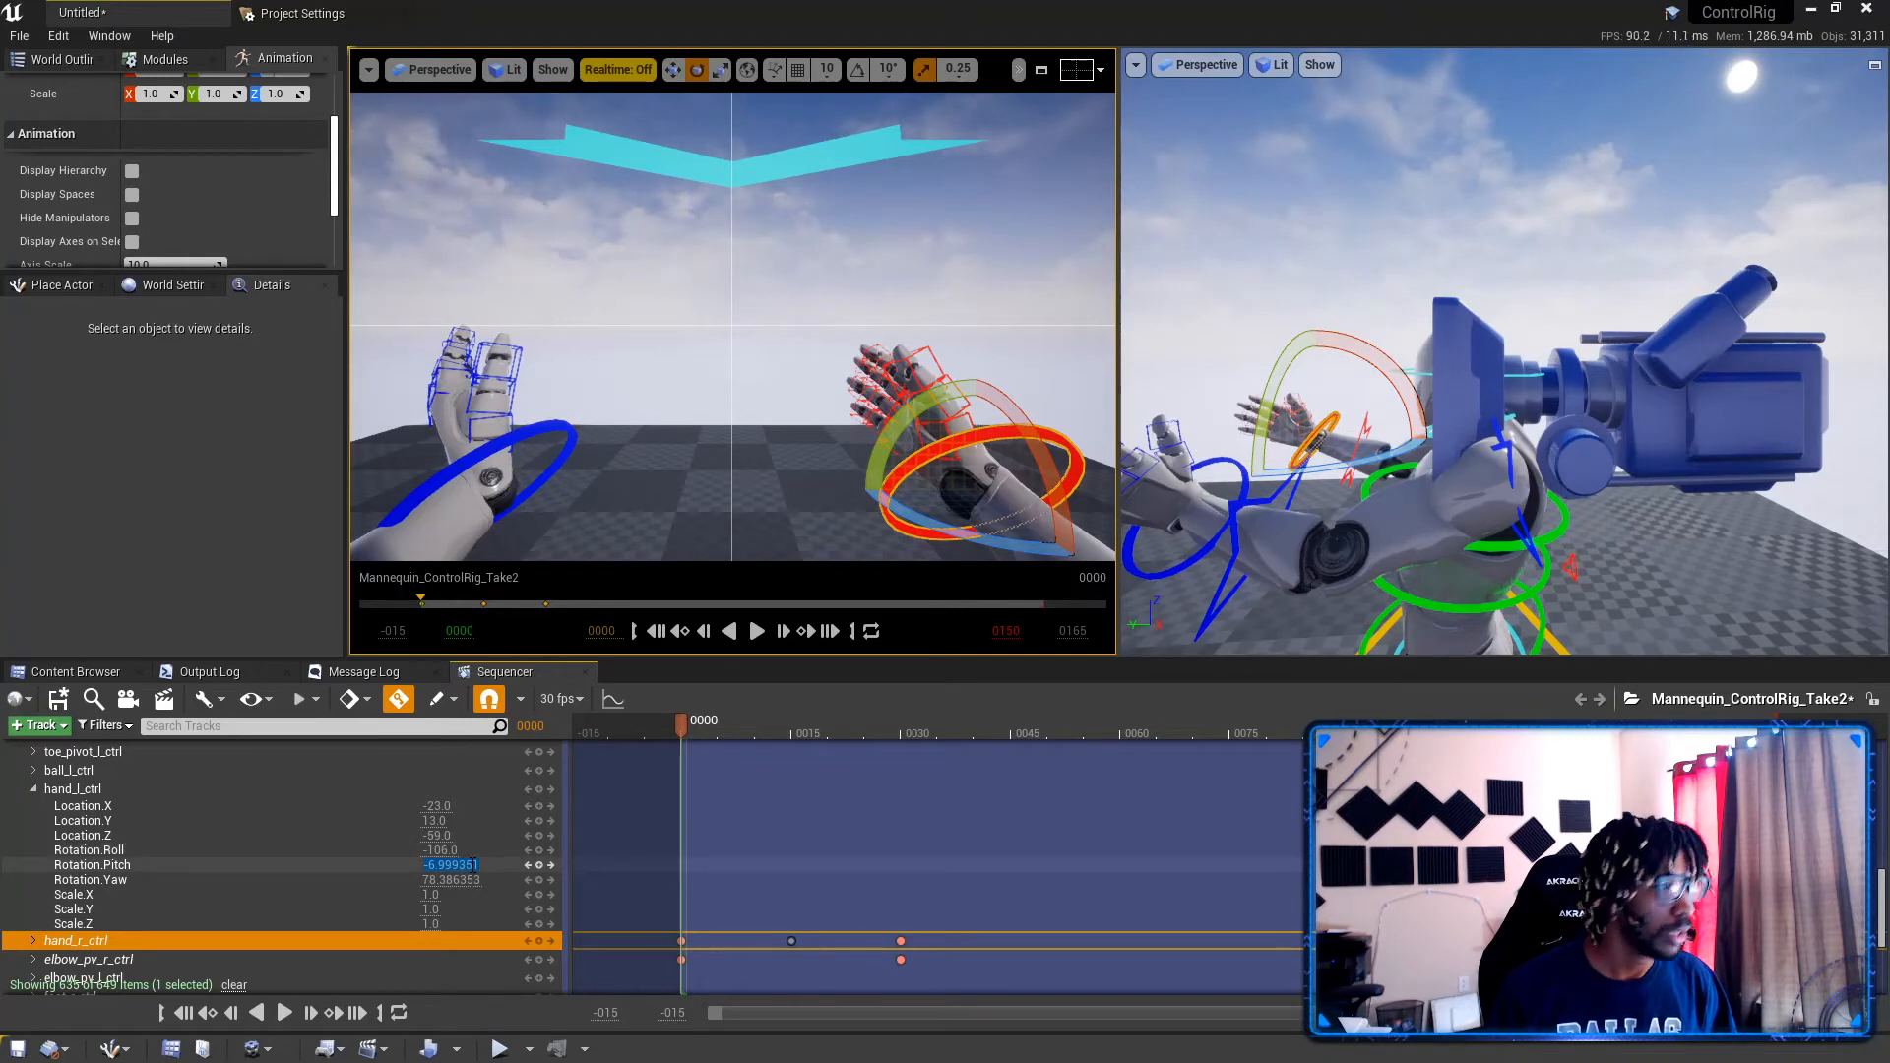
pyautogui.write('-7.0')
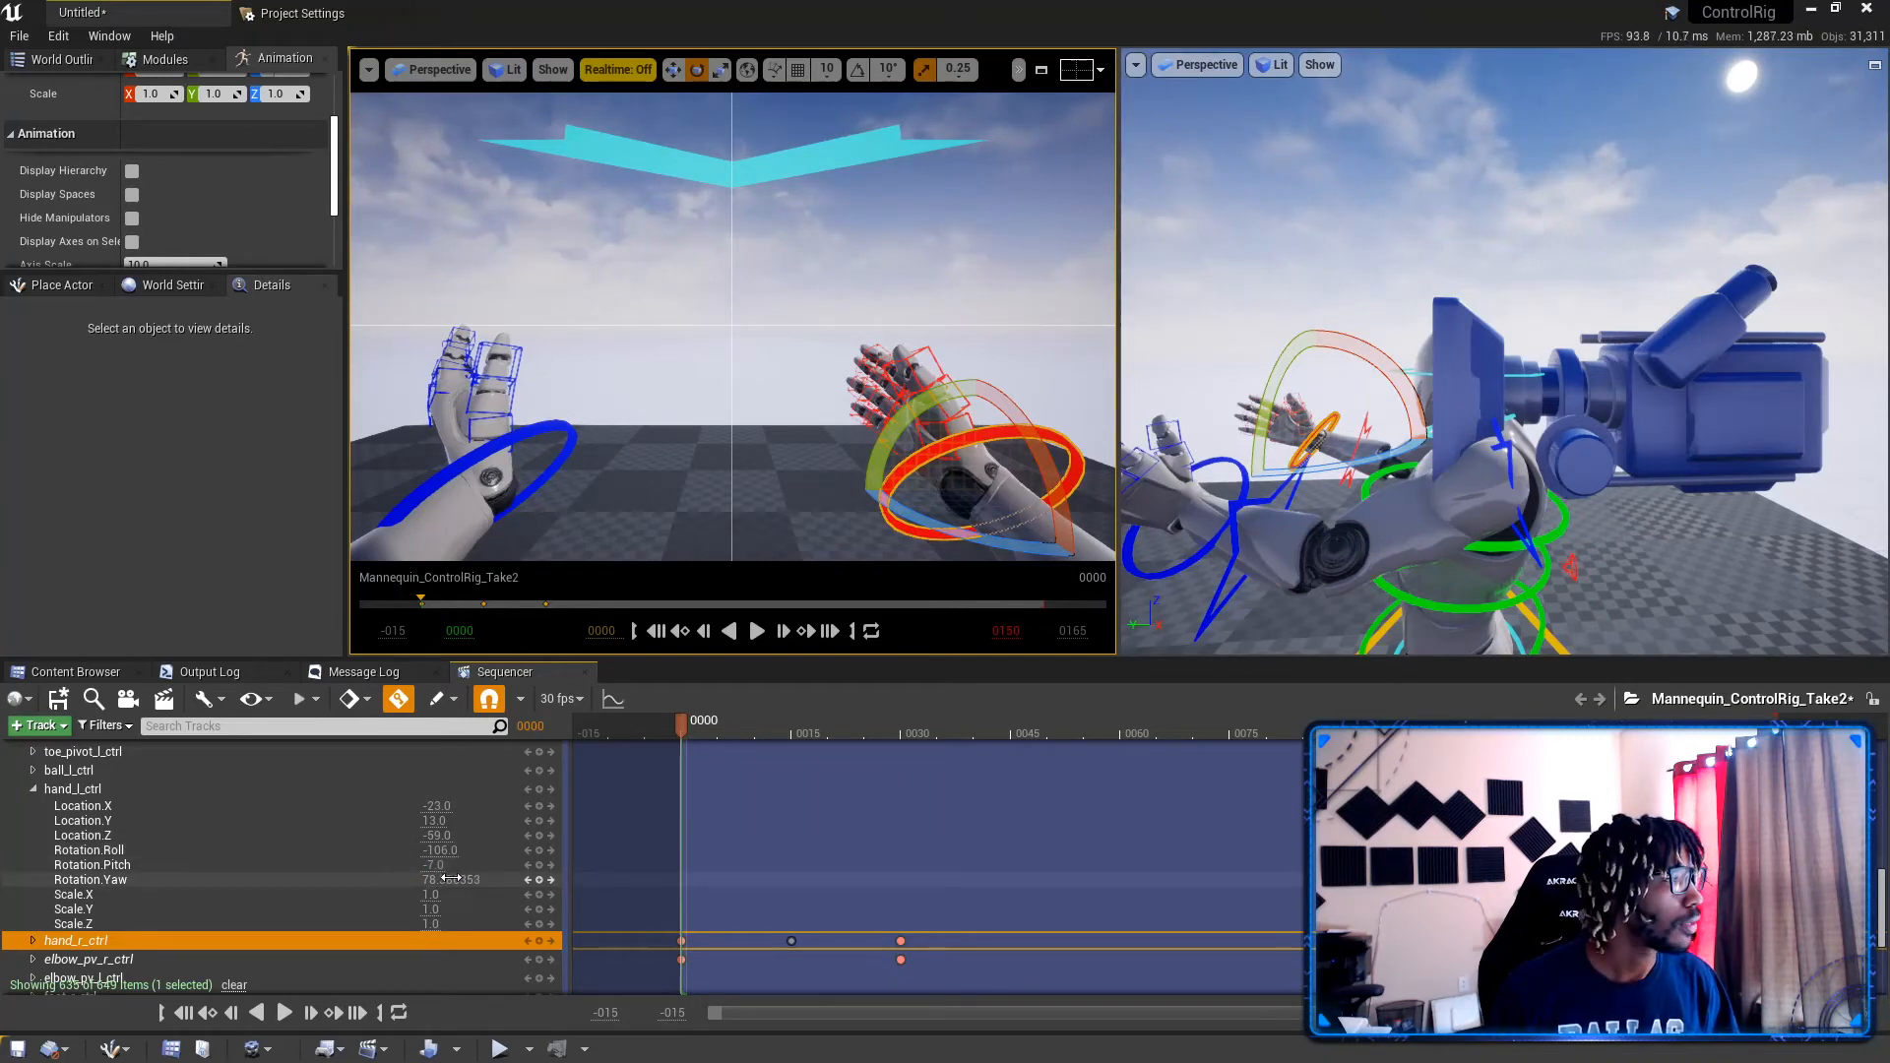
pyautogui.click(457, 880)
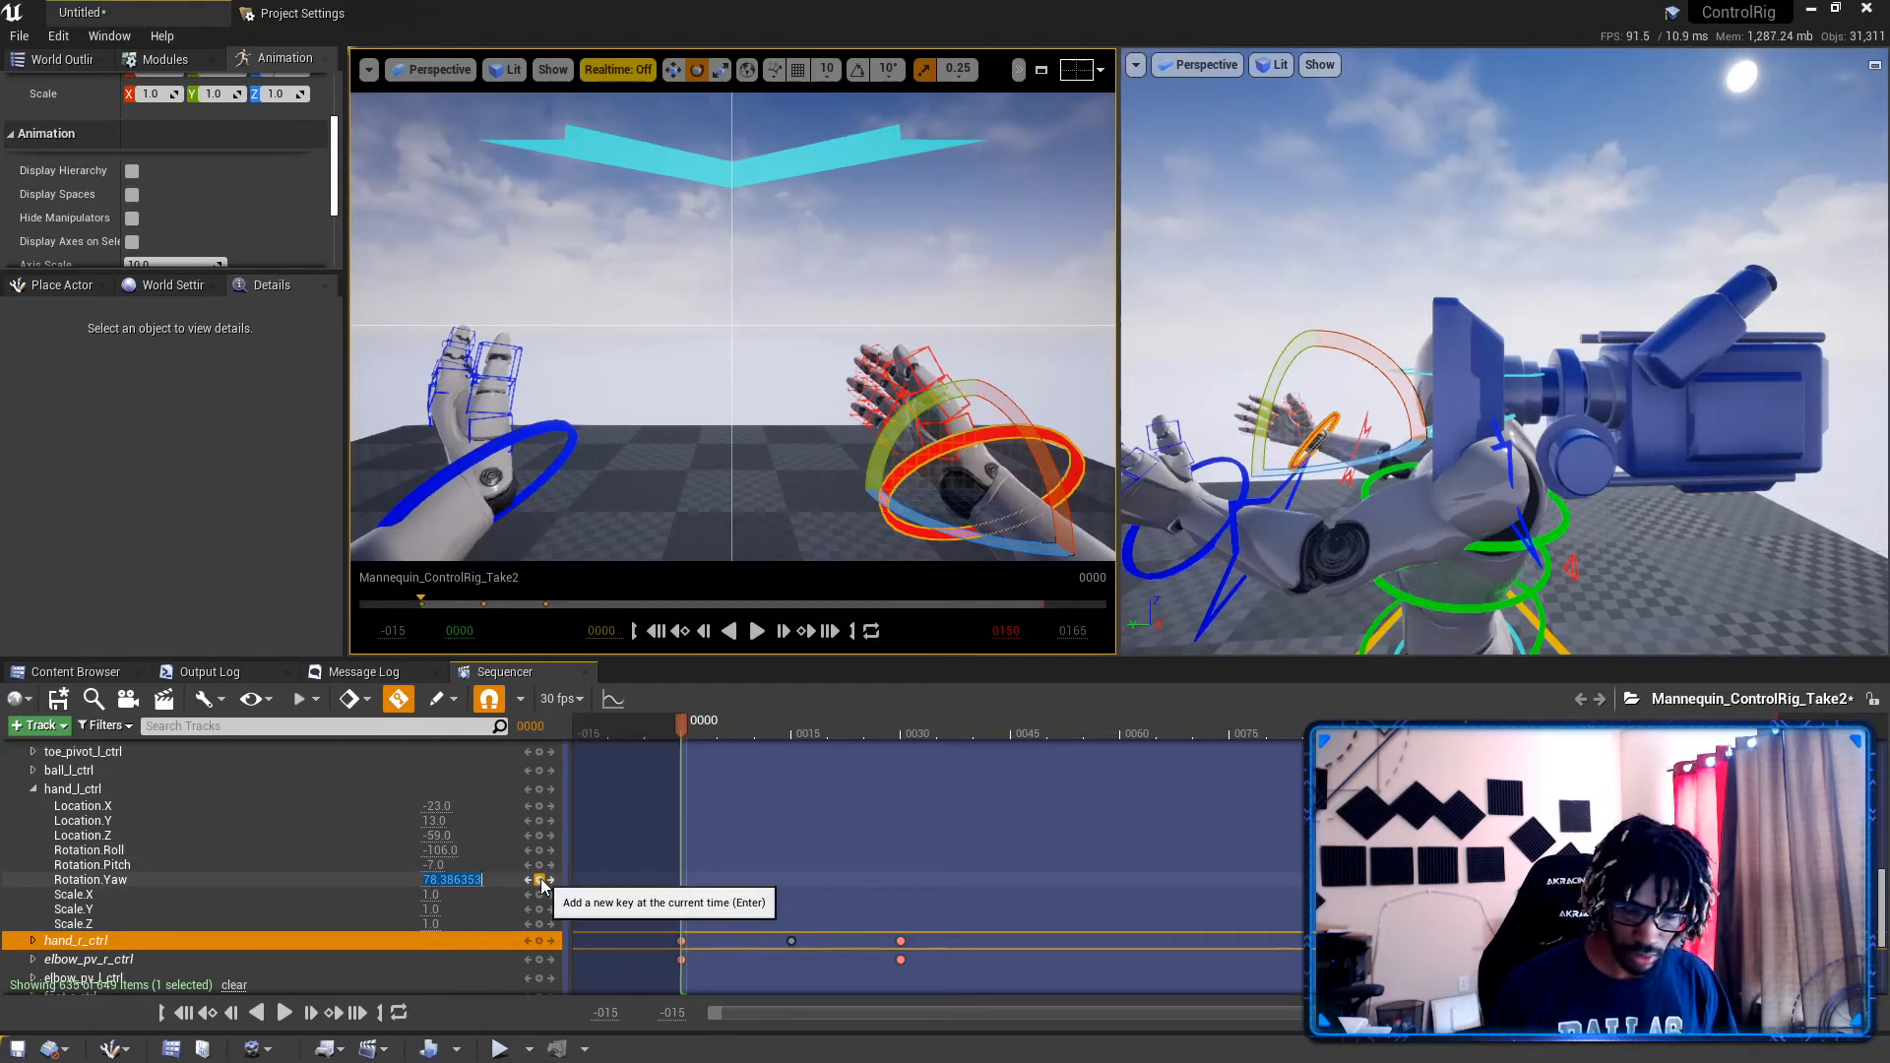
pyautogui.write('78')
pyautogui.press('Return')
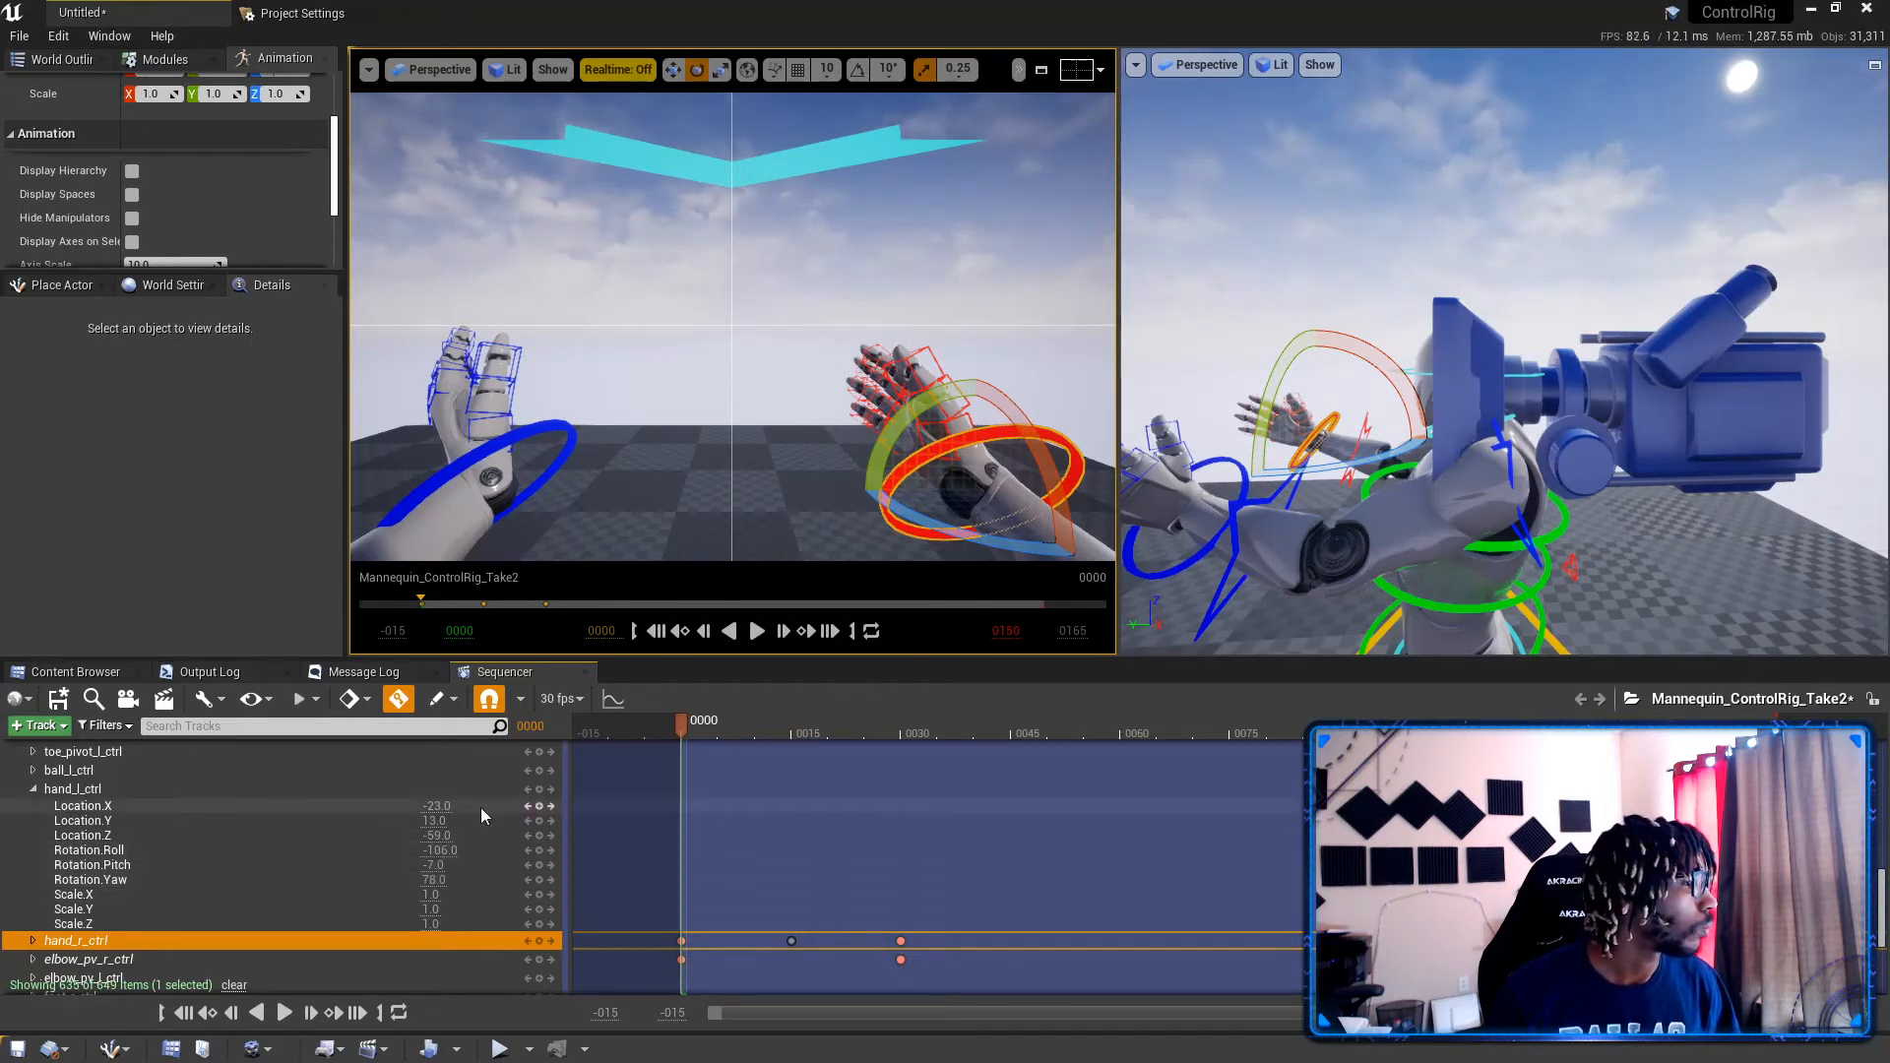
pyautogui.click(666, 920)
pyautogui.moveTo(665, 920); pyautogui.dragTo(706, 949)
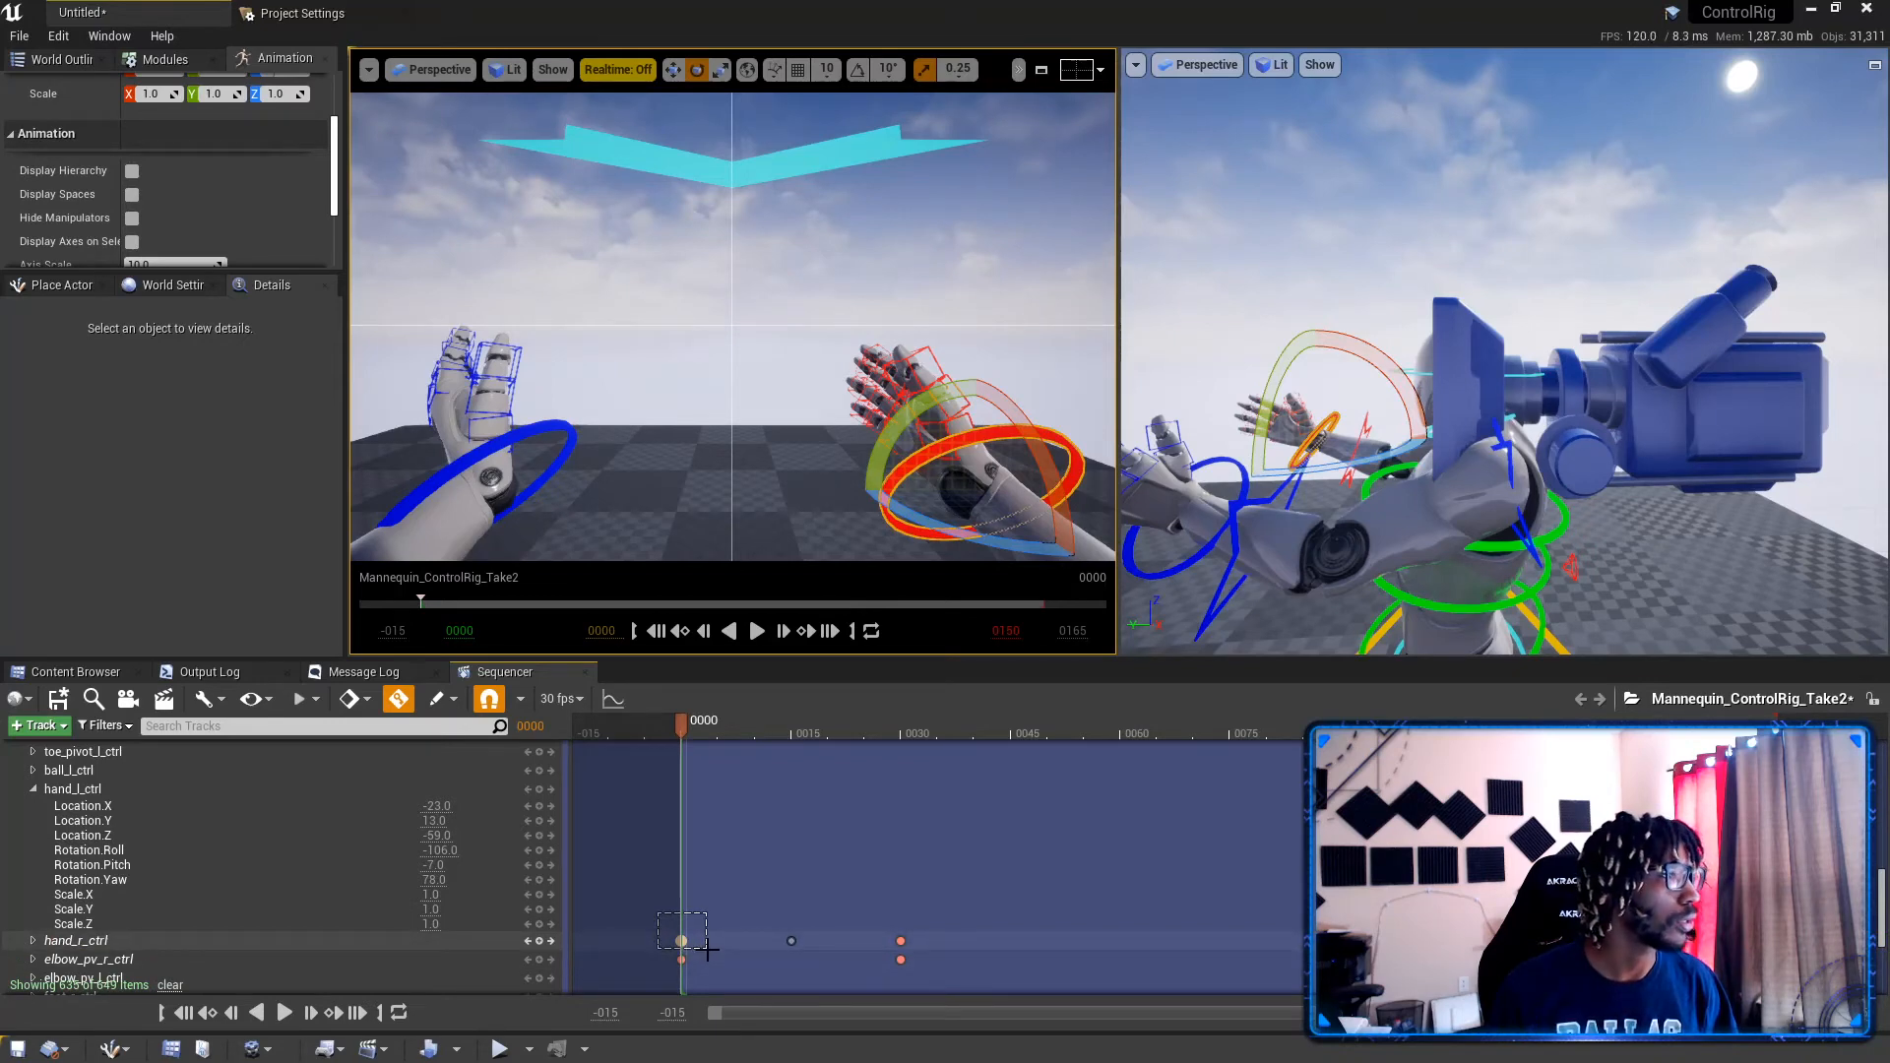
pyautogui.moveTo(707, 948); pyautogui.dragTo(701, 923)
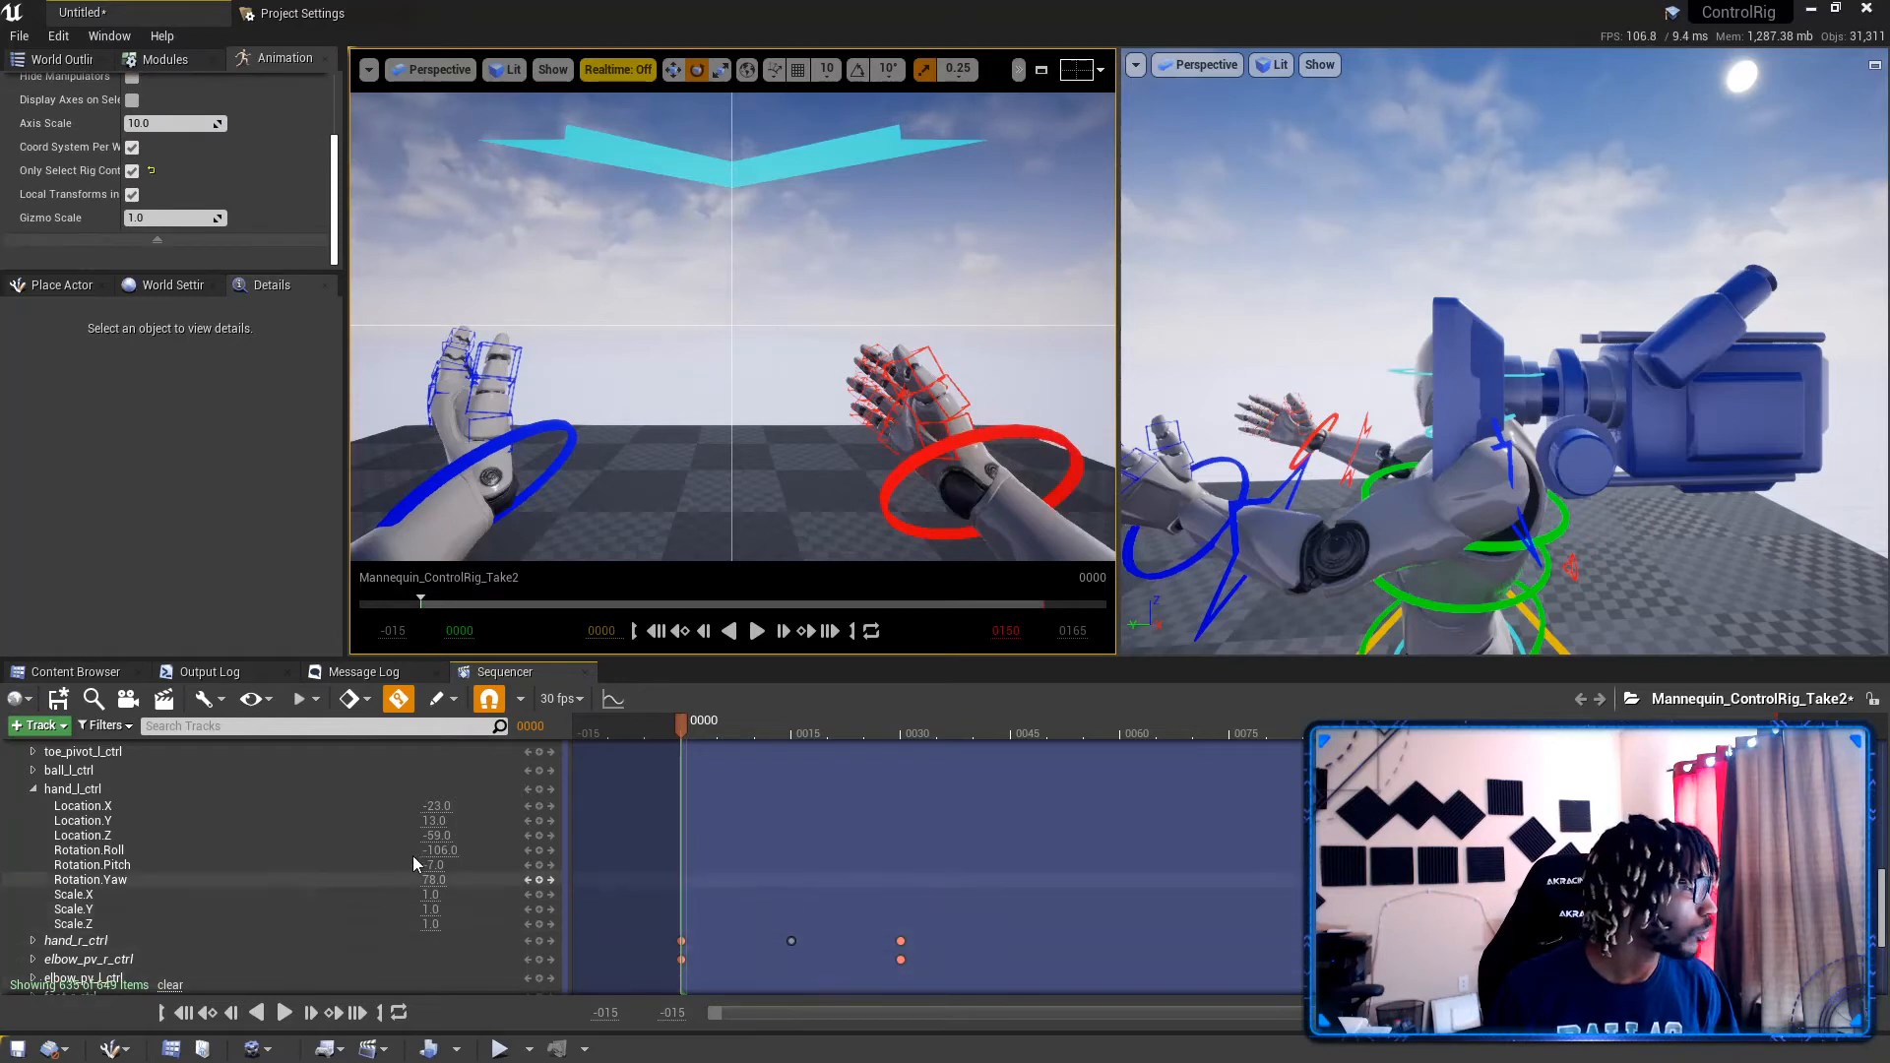
# Step: Set the right-hand control's rotation at frame 0 to Roll -144, Pitch -60 and Yaw 90
pyautogui.click(893, 486)
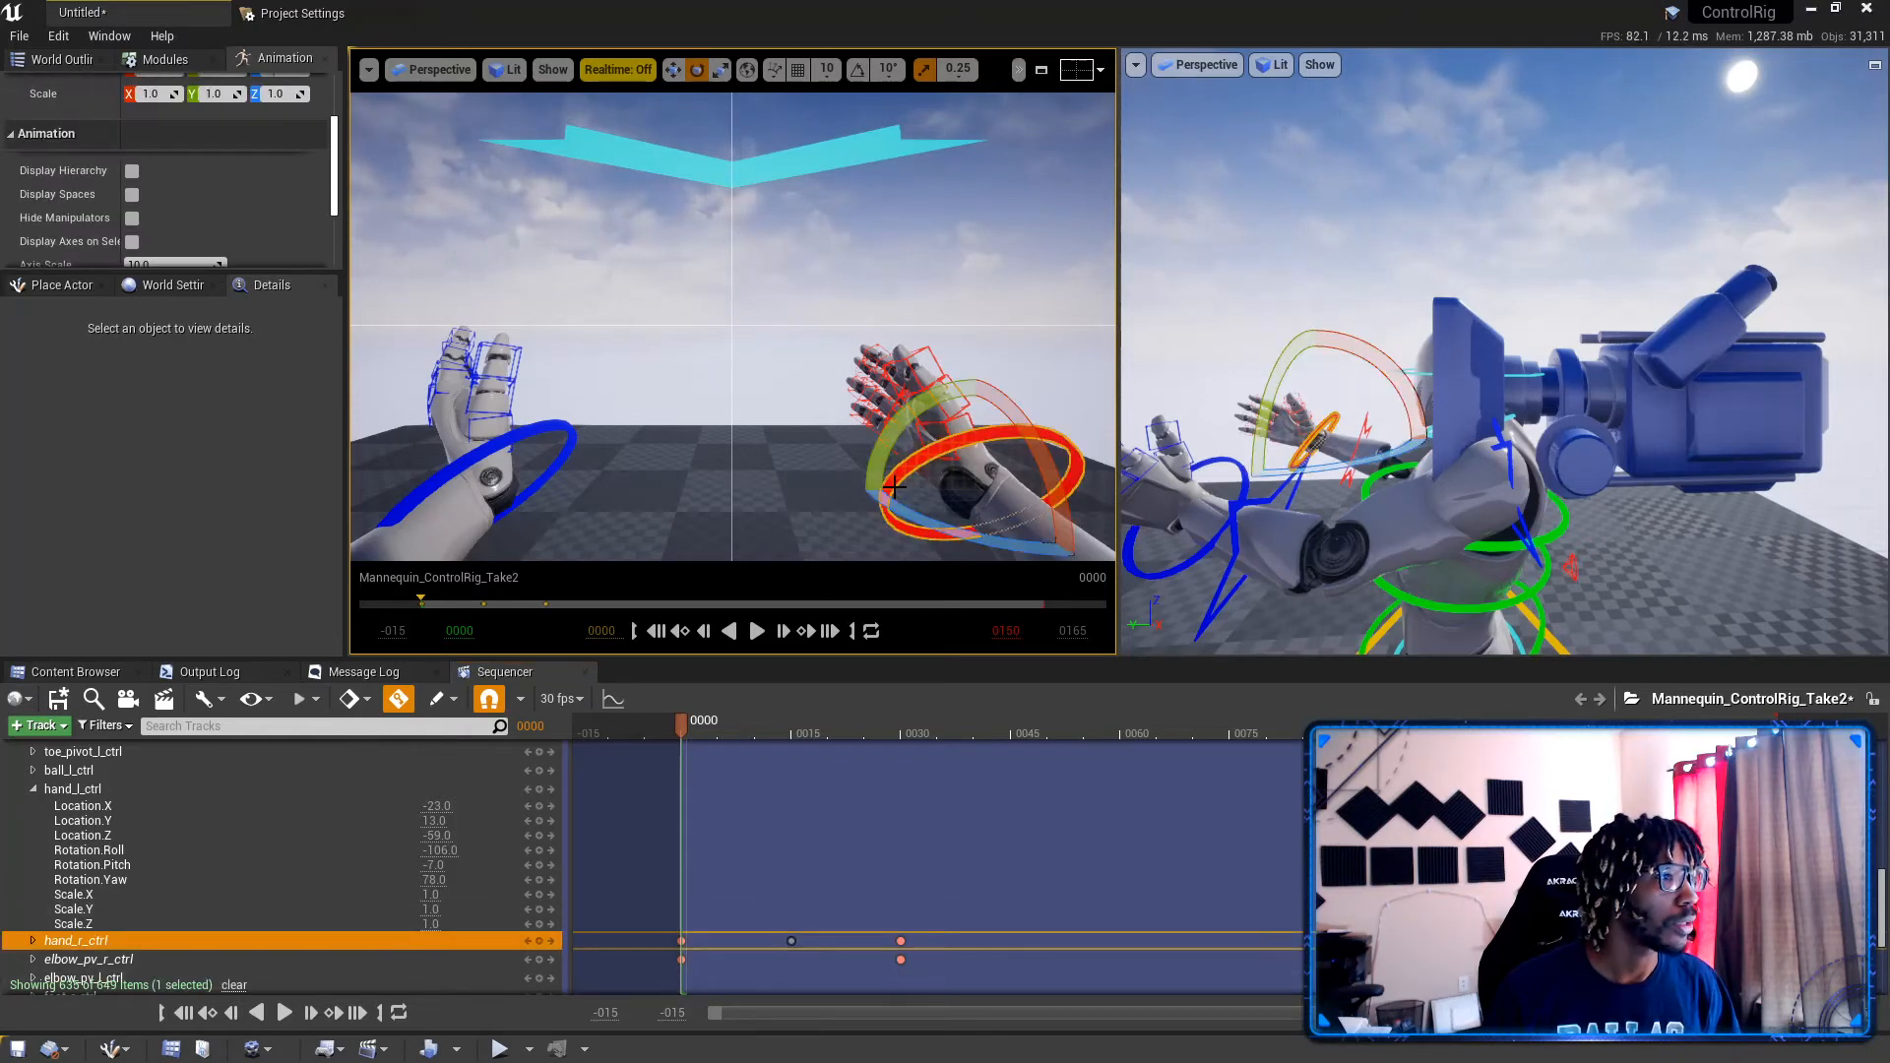
pyautogui.click(32, 941)
pyautogui.scroll(-5, 333, 882)
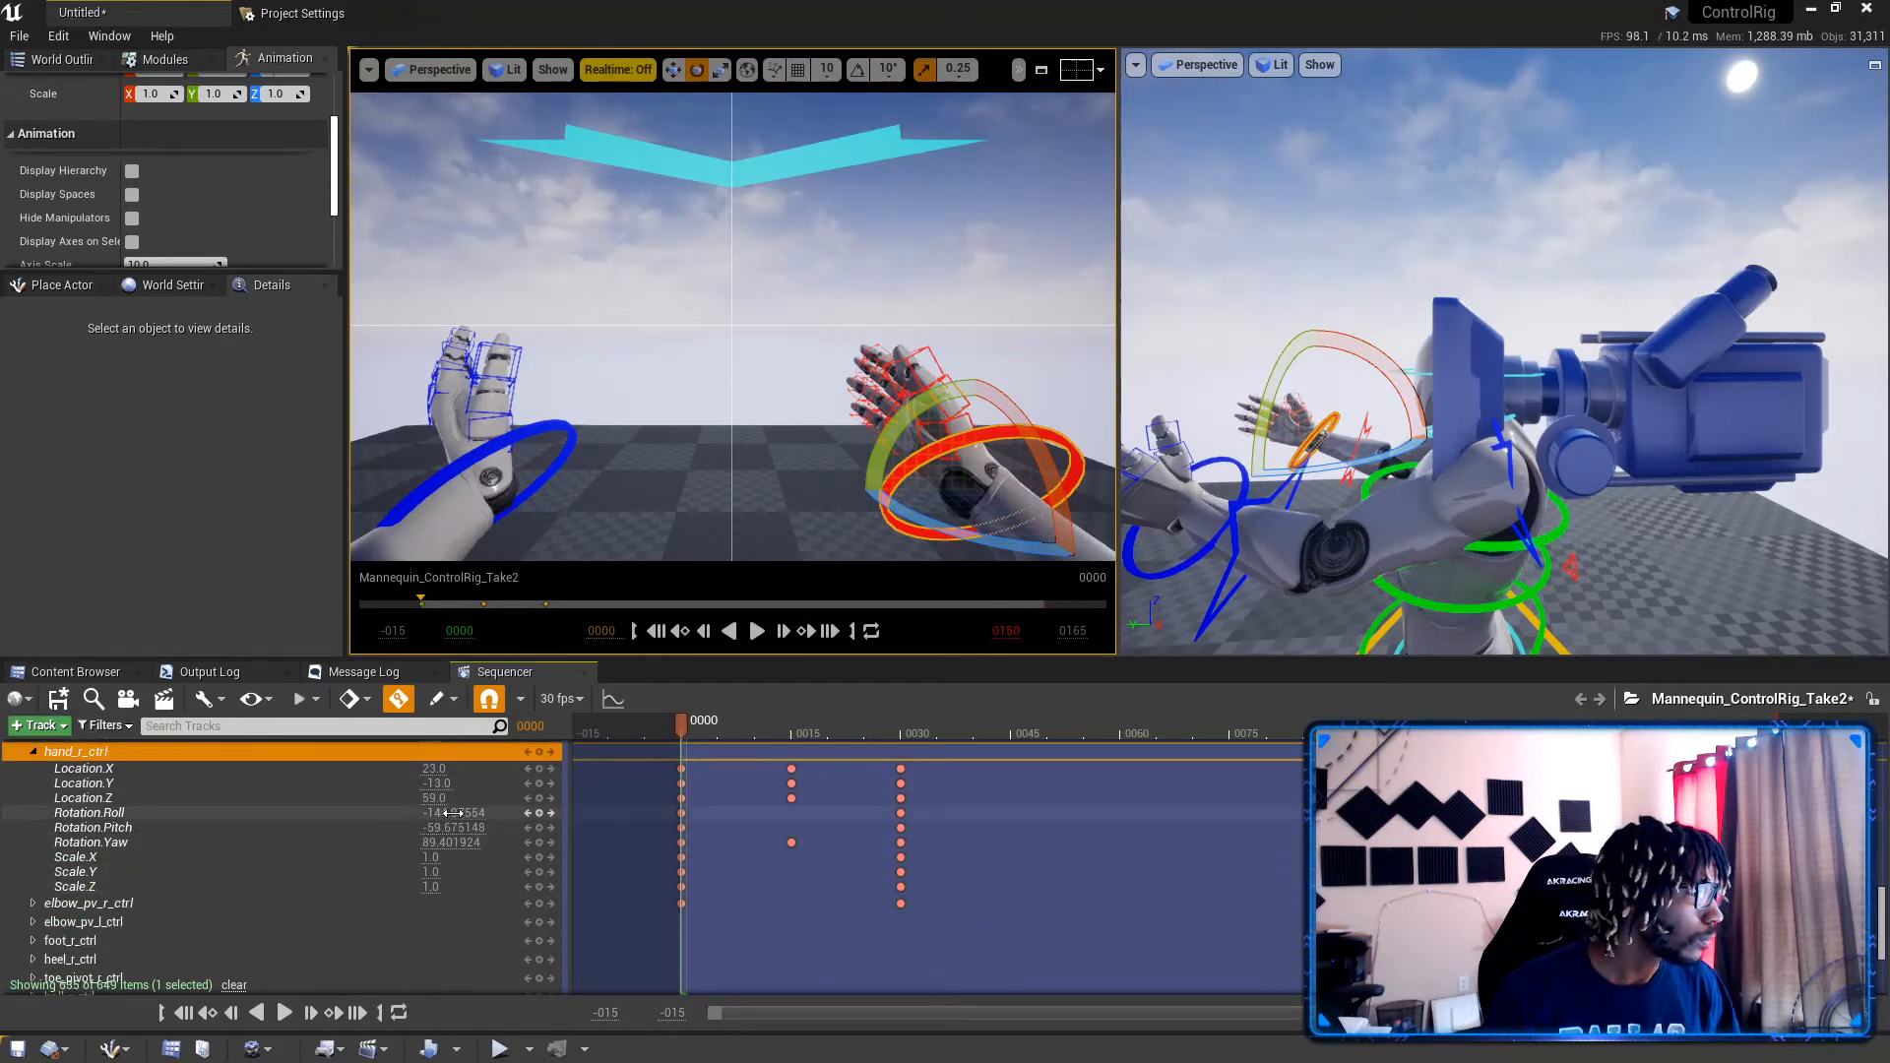
pyautogui.click(453, 813)
pyautogui.write('-')
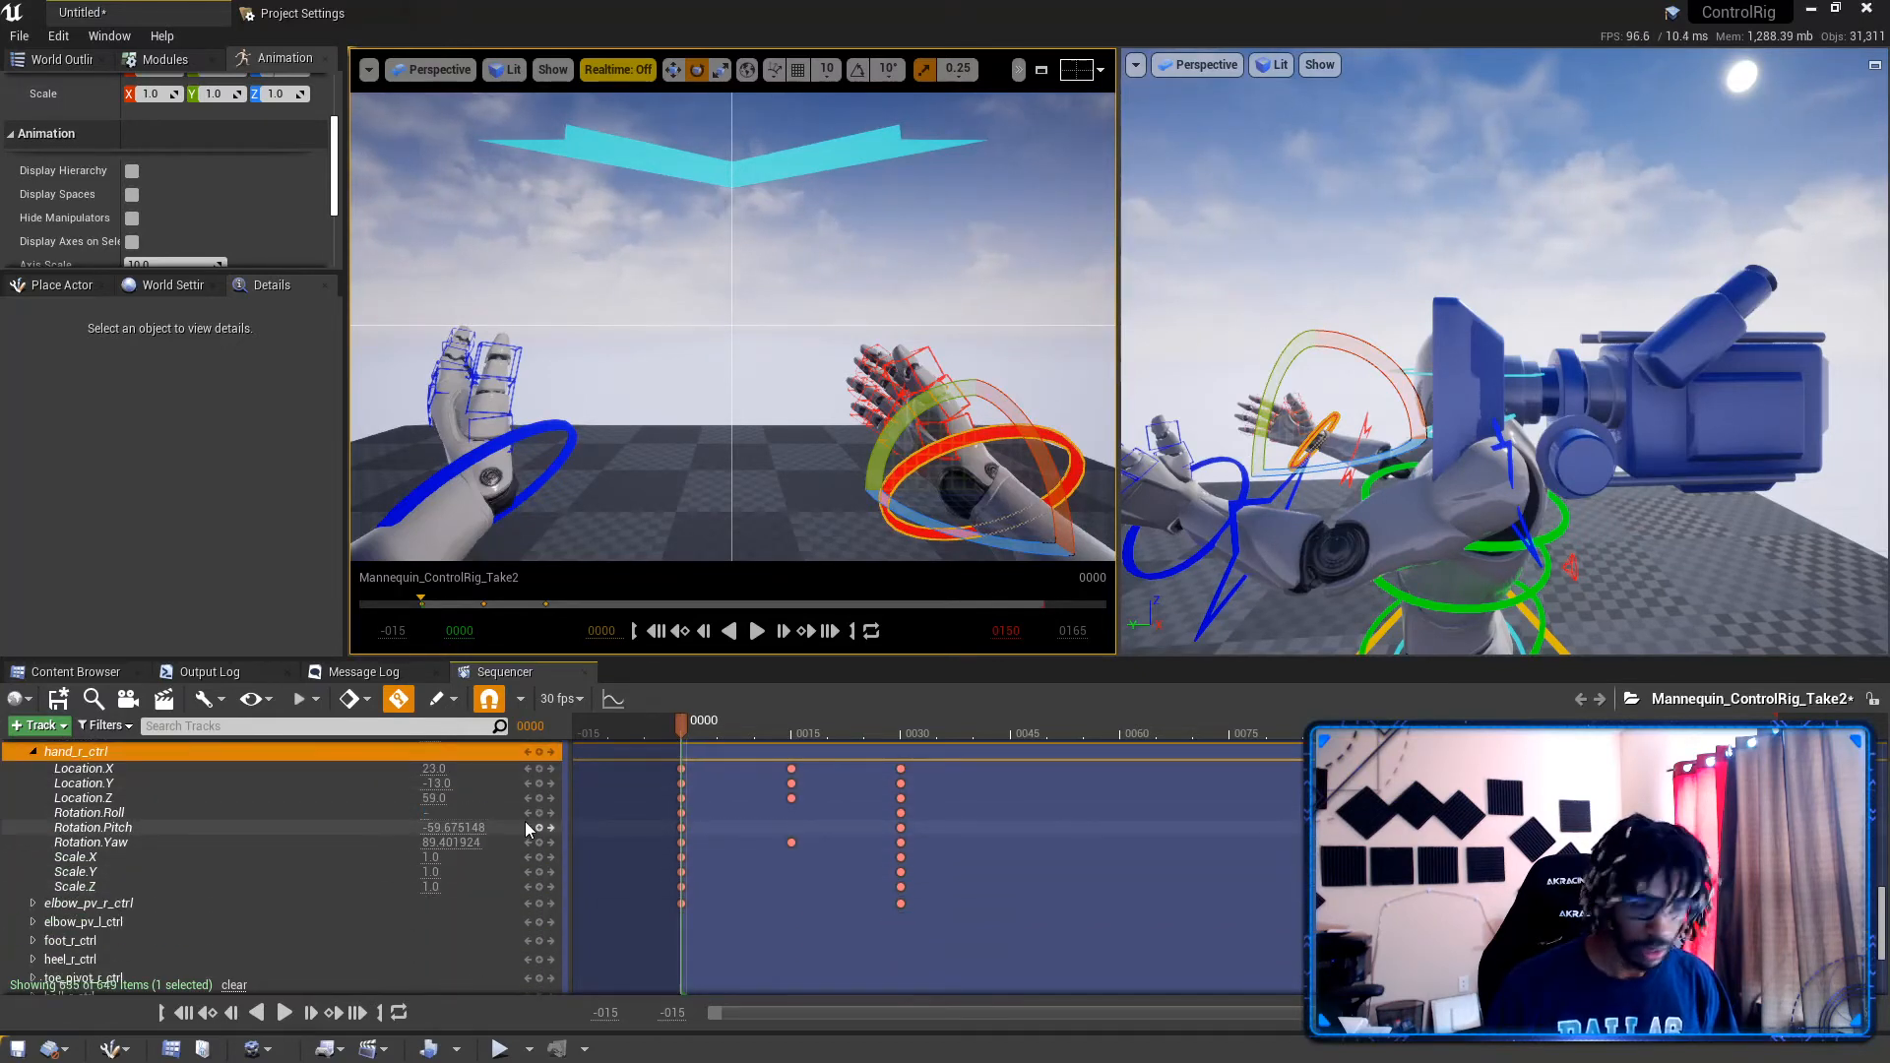
pyautogui.click(458, 826)
pyautogui.write('-6')
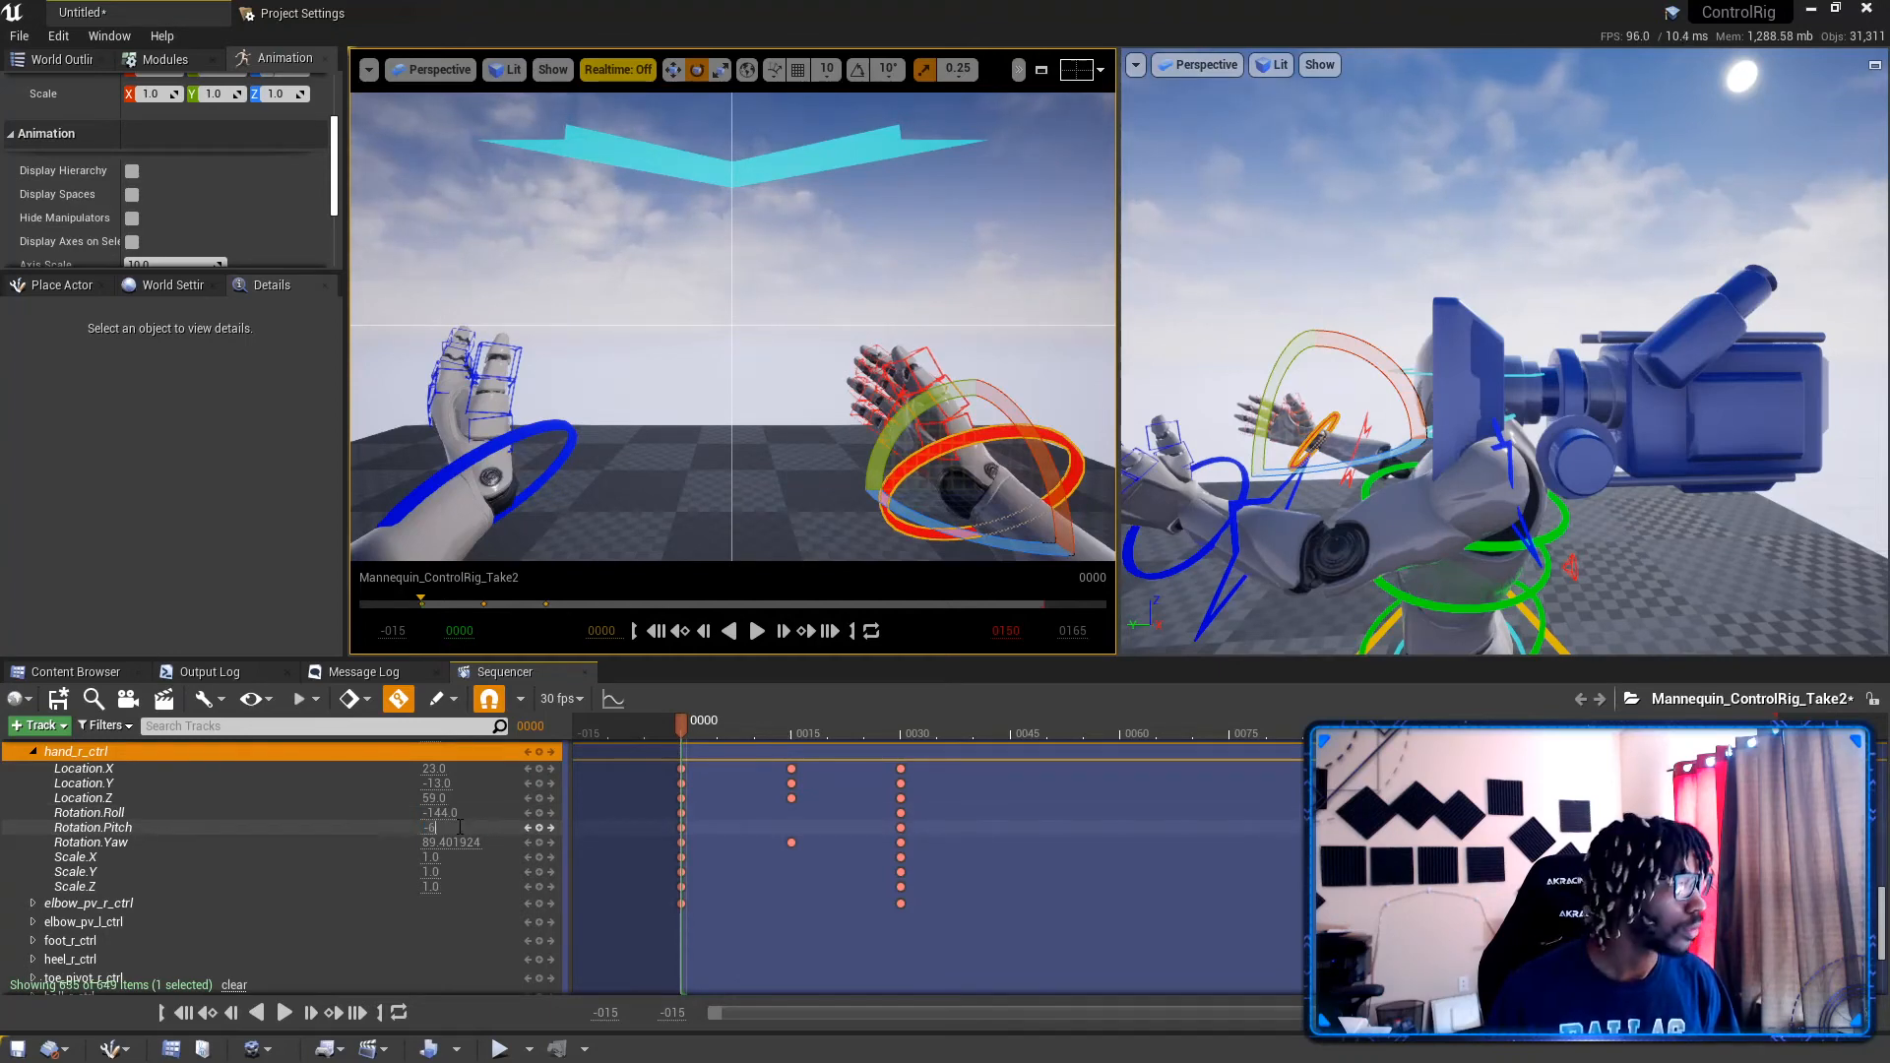
pyautogui.write('0')
pyautogui.press('Return')
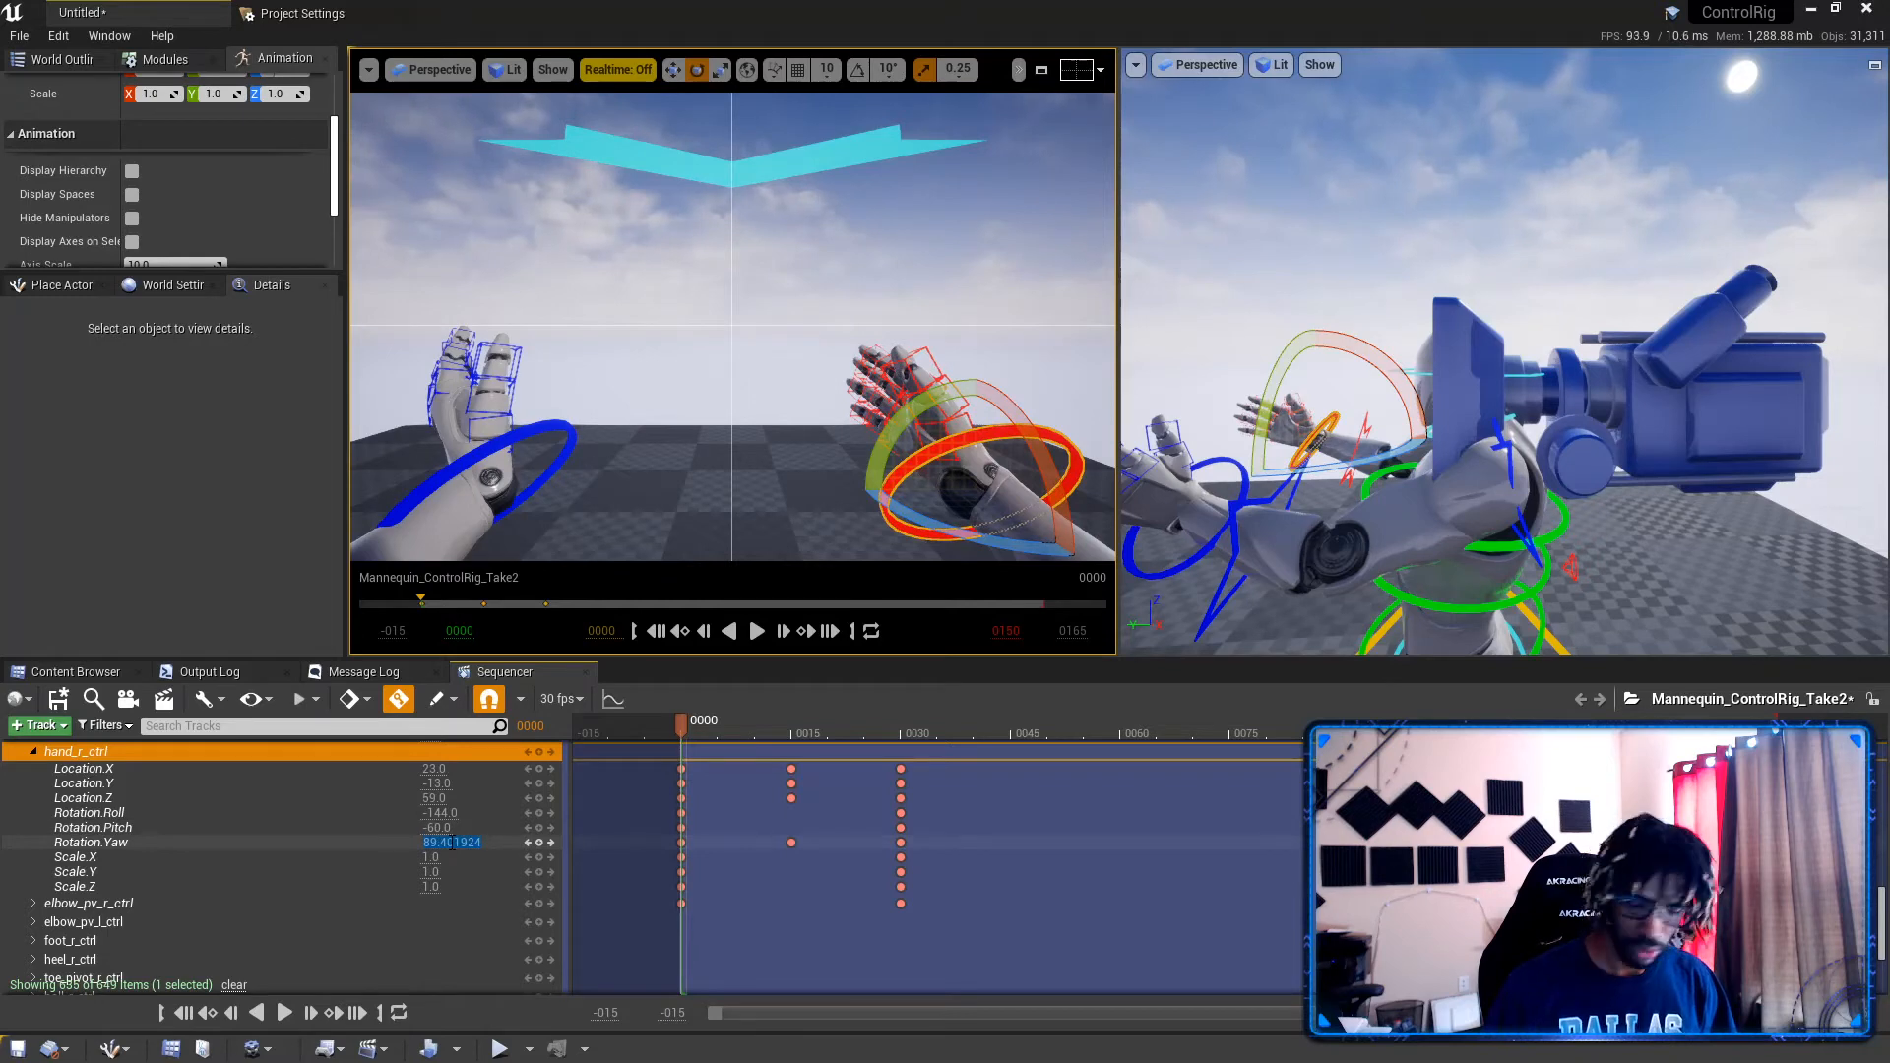
pyautogui.press('Return')
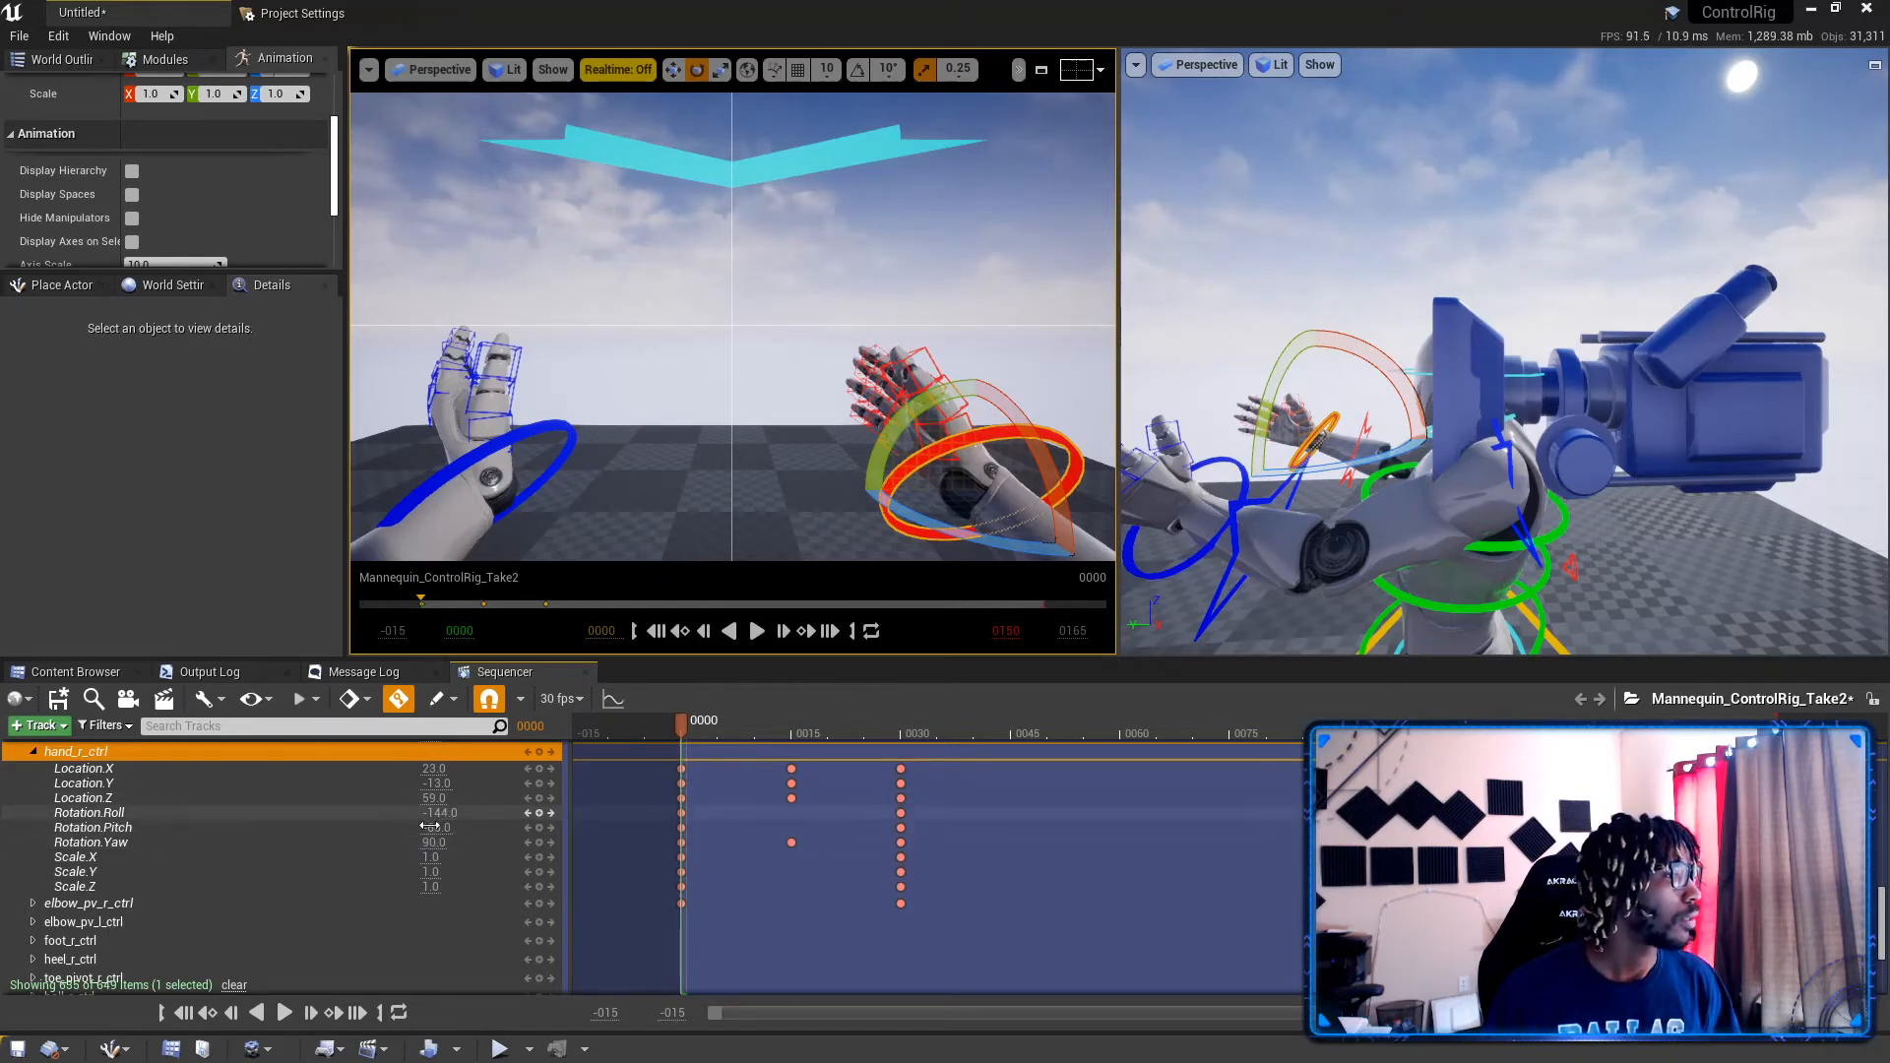
# Step: Copy the right-hand and right elbow pole-vector keys at frame 0 over their keys at frame 30
pyautogui.click(33, 751)
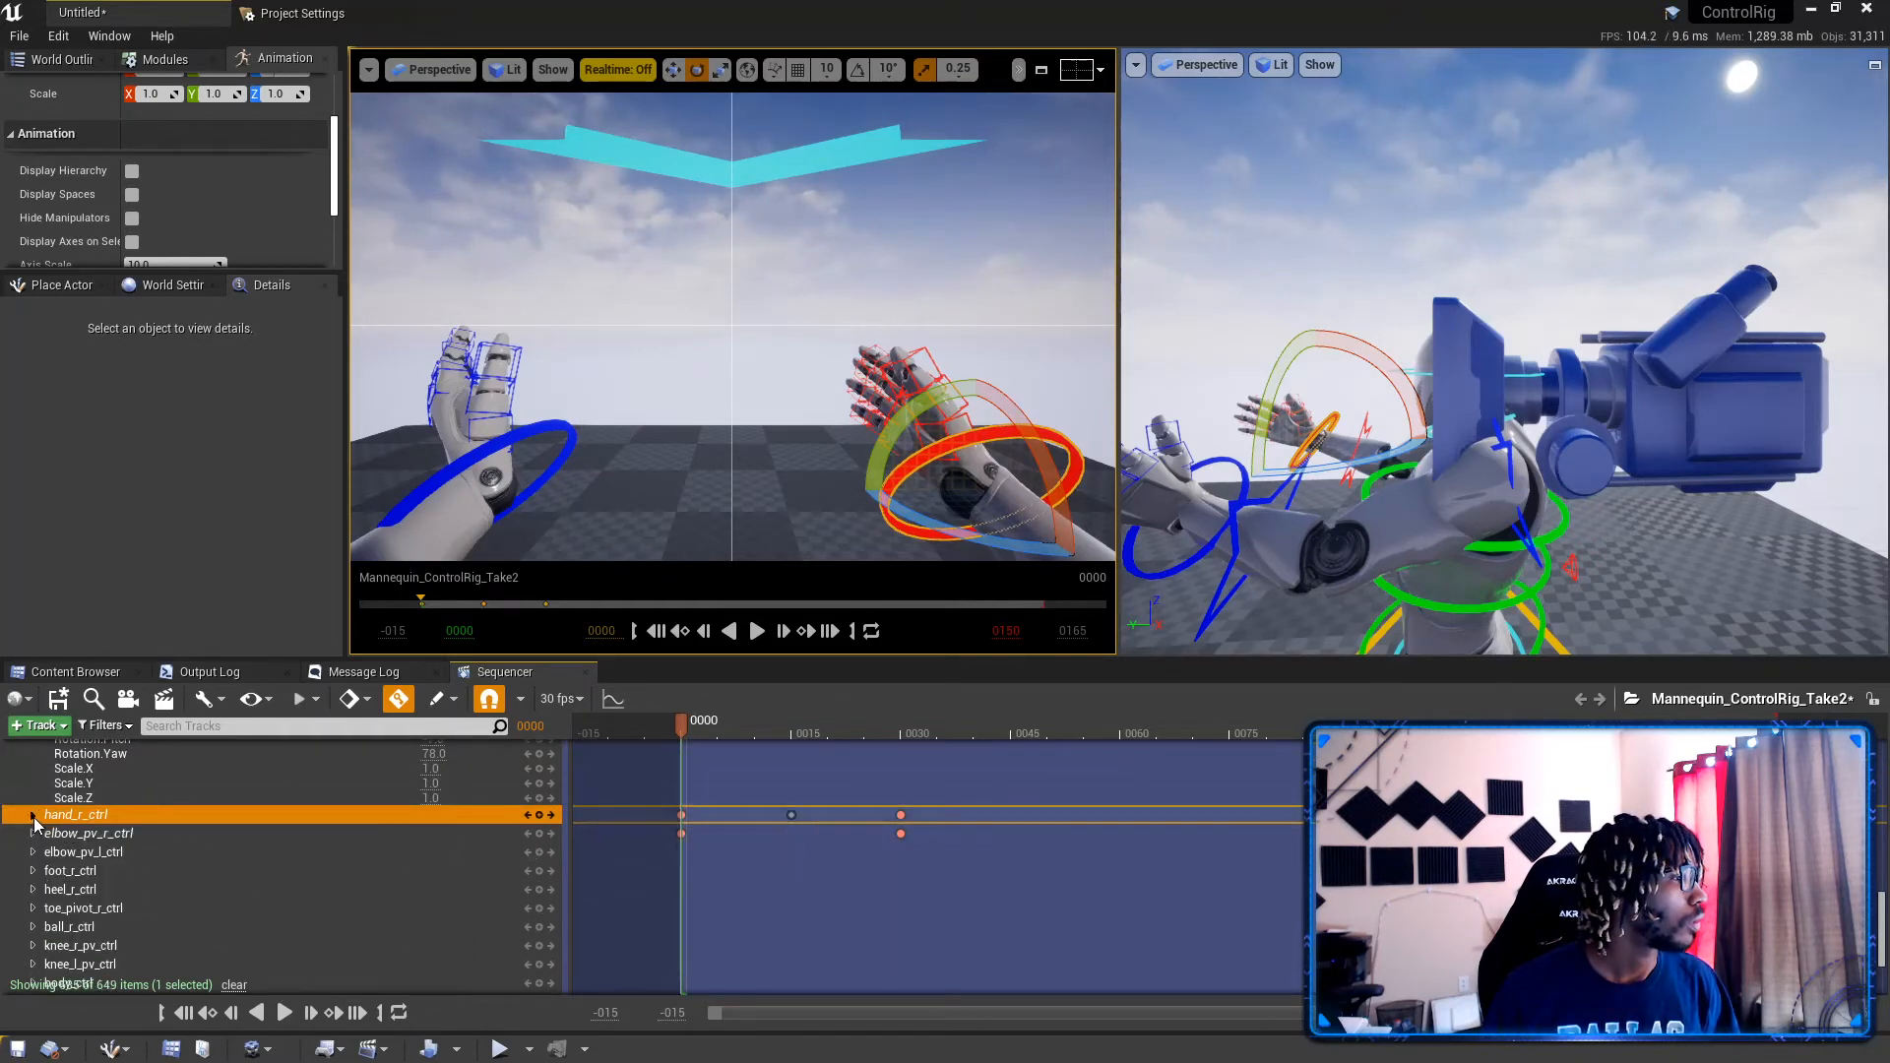
pyautogui.moveTo(649, 800); pyautogui.dragTo(697, 859)
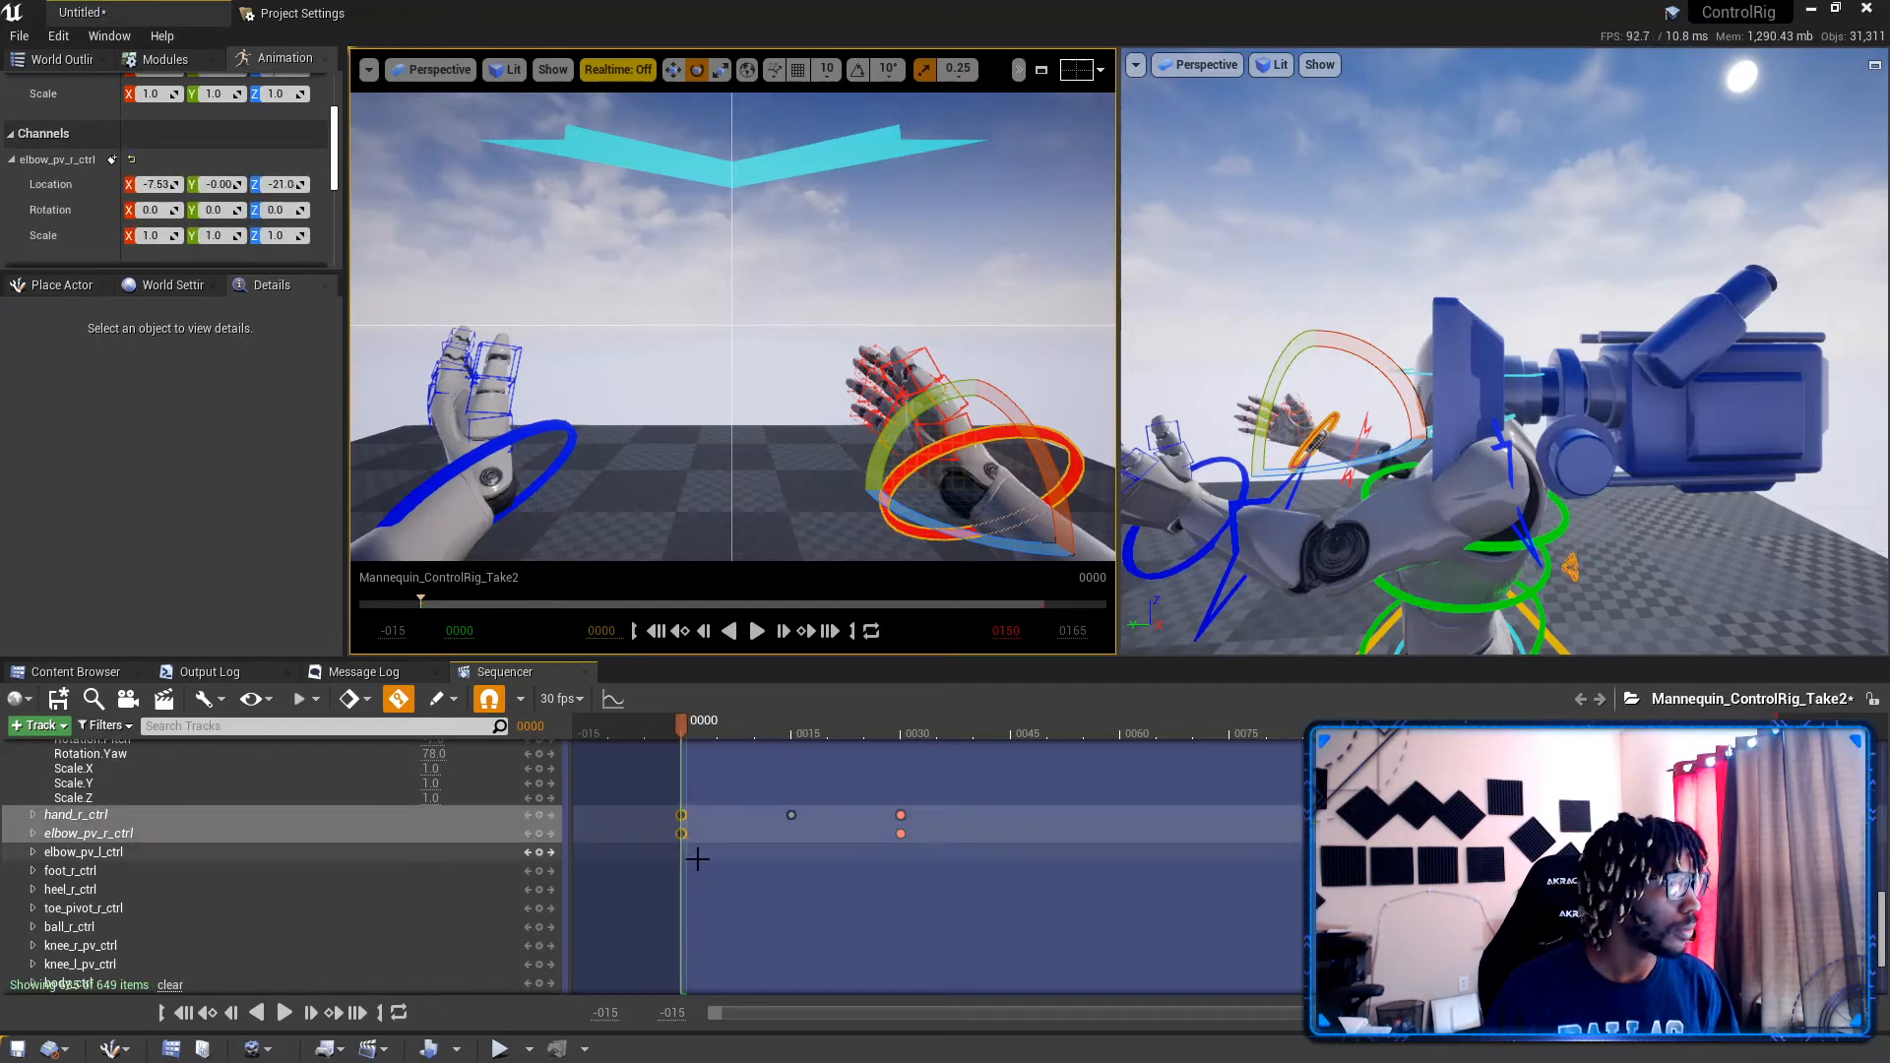
pyautogui.moveTo(877, 799); pyautogui.dragTo(936, 860)
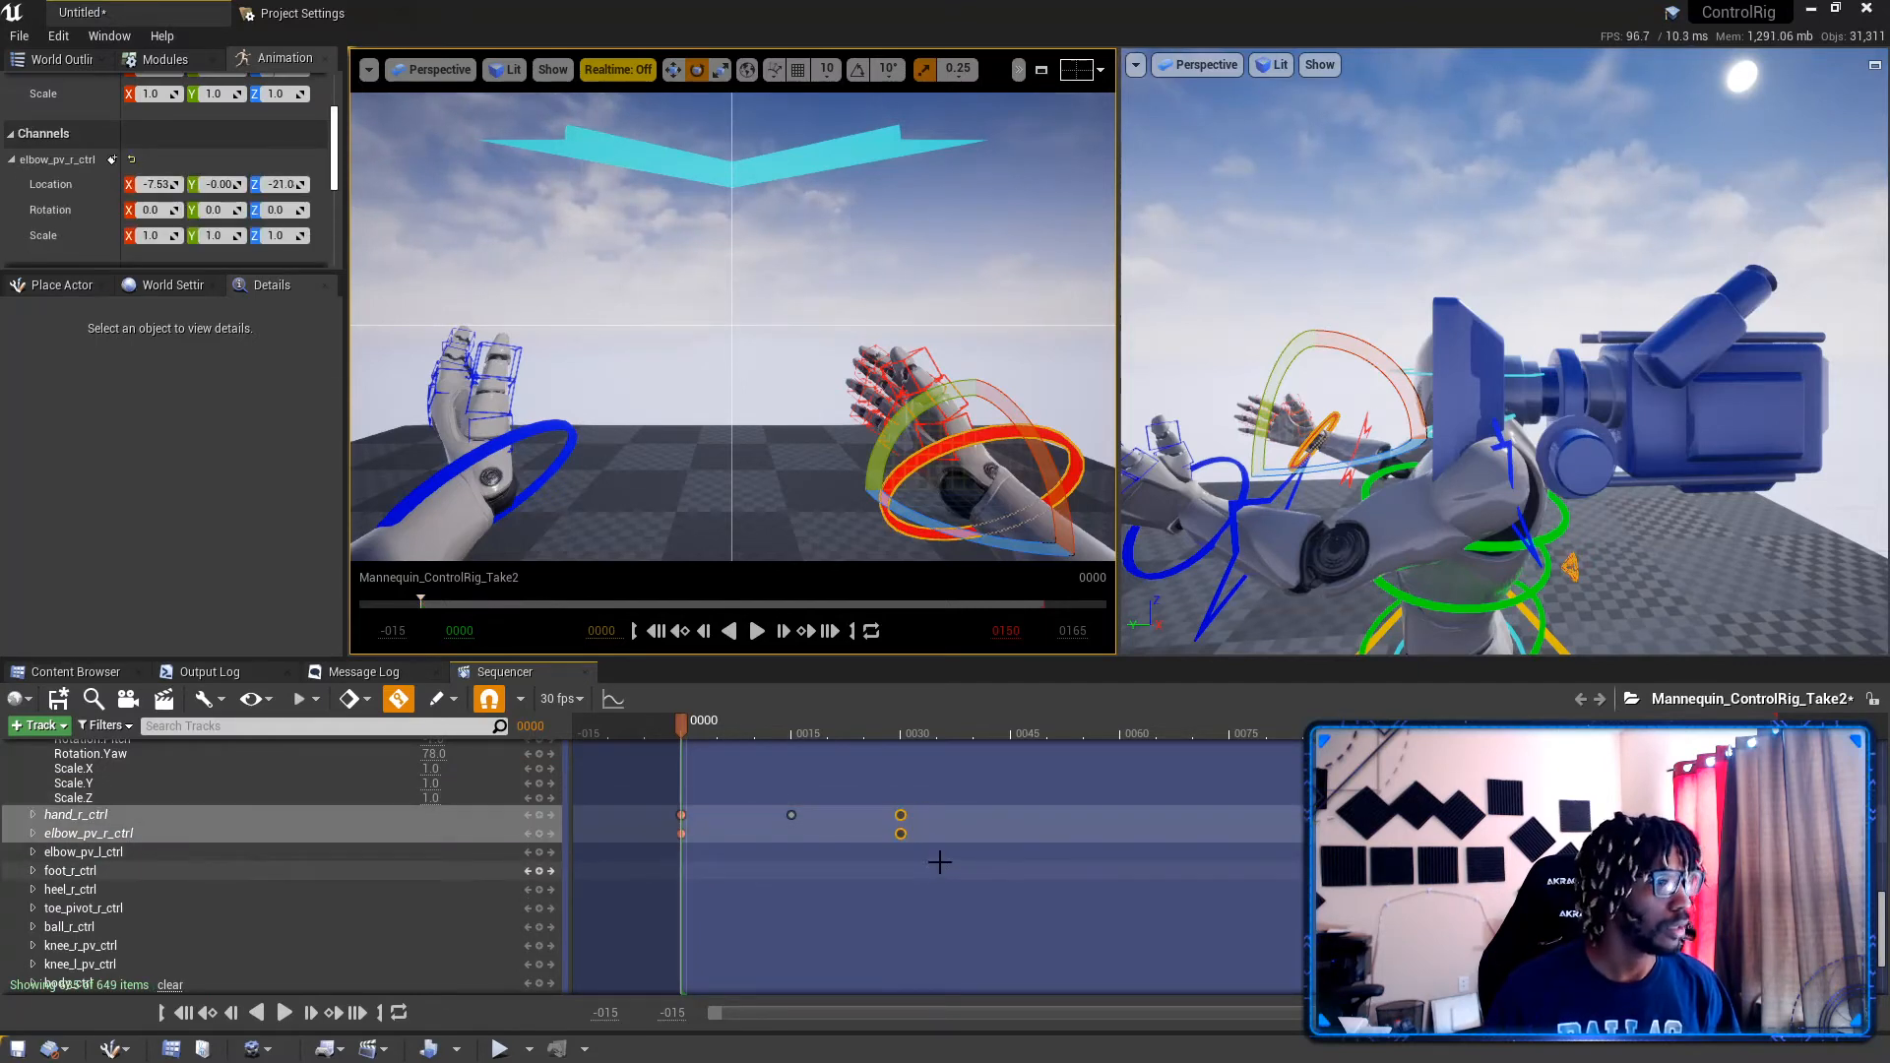
pyautogui.hotkey('ctrl', 'v')
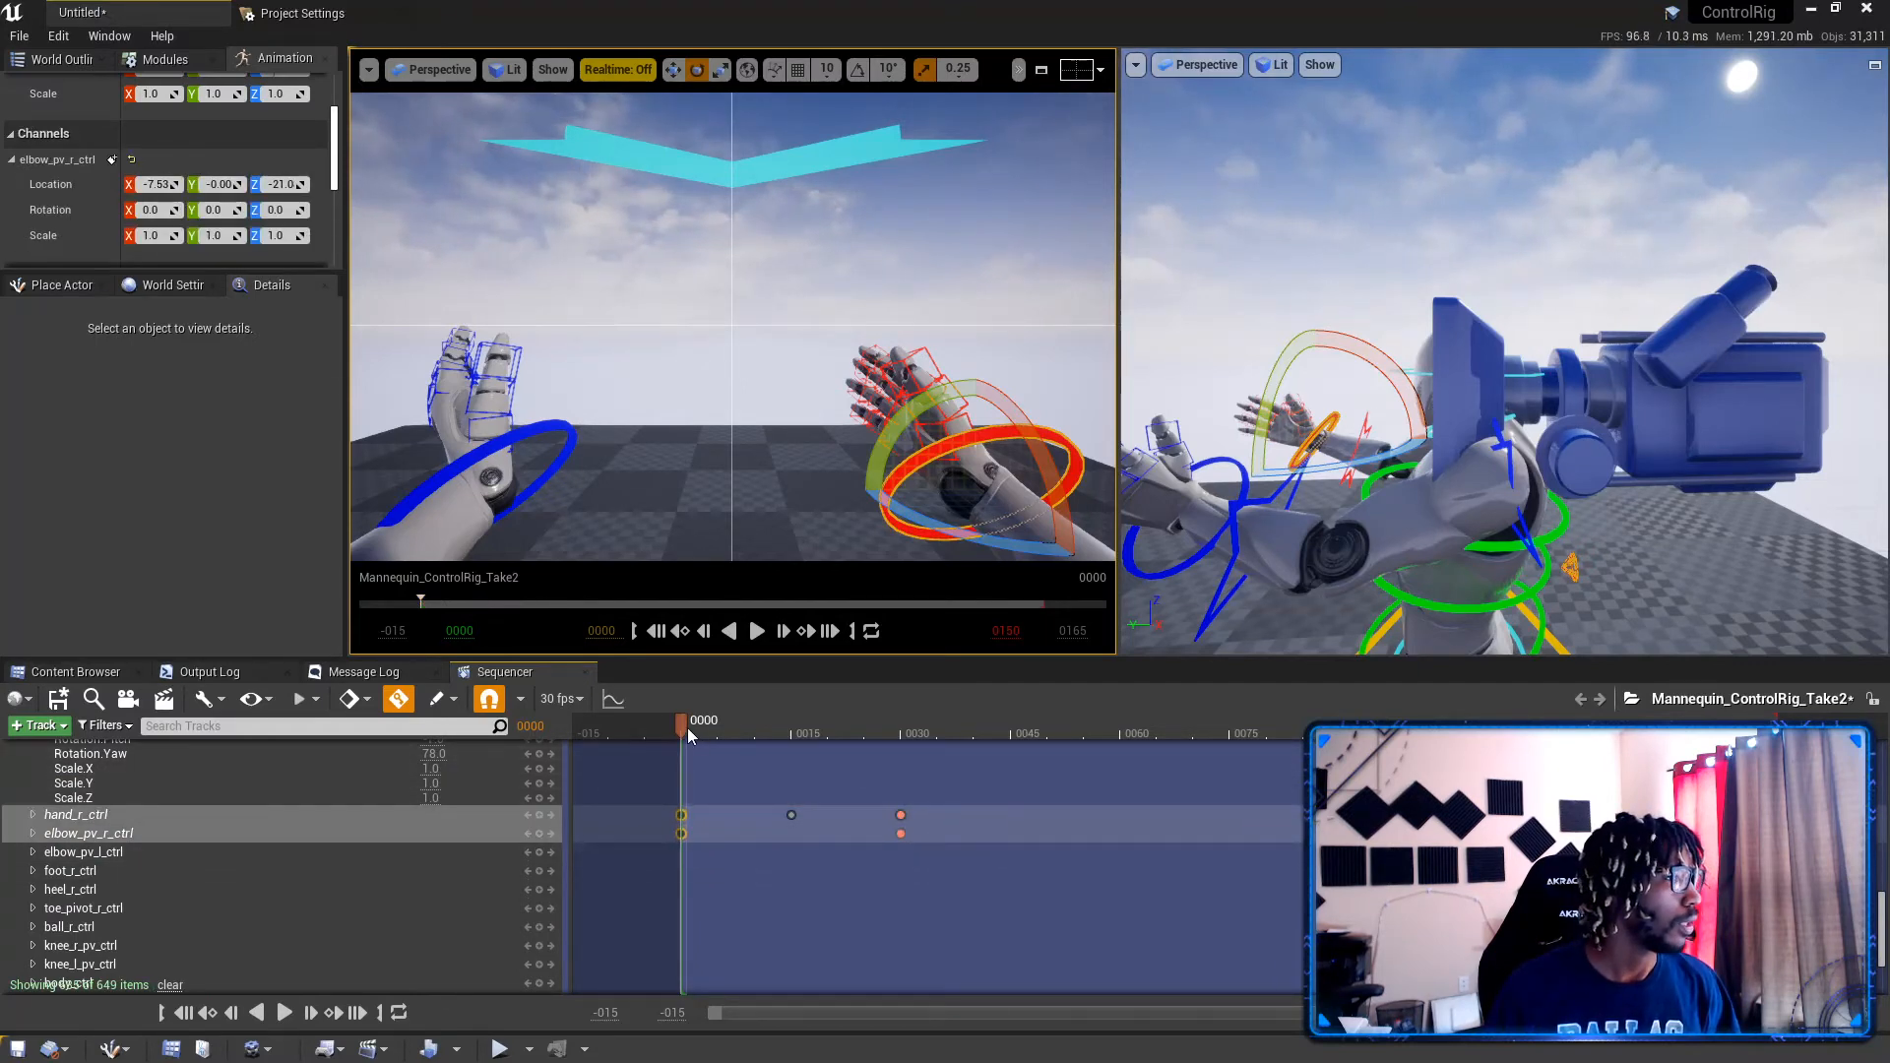
# Step: Try setting the left-hand control's rotation at frame 0 to Roll 144, Pitch 60 and Yaw -90
pyautogui.click(565, 435)
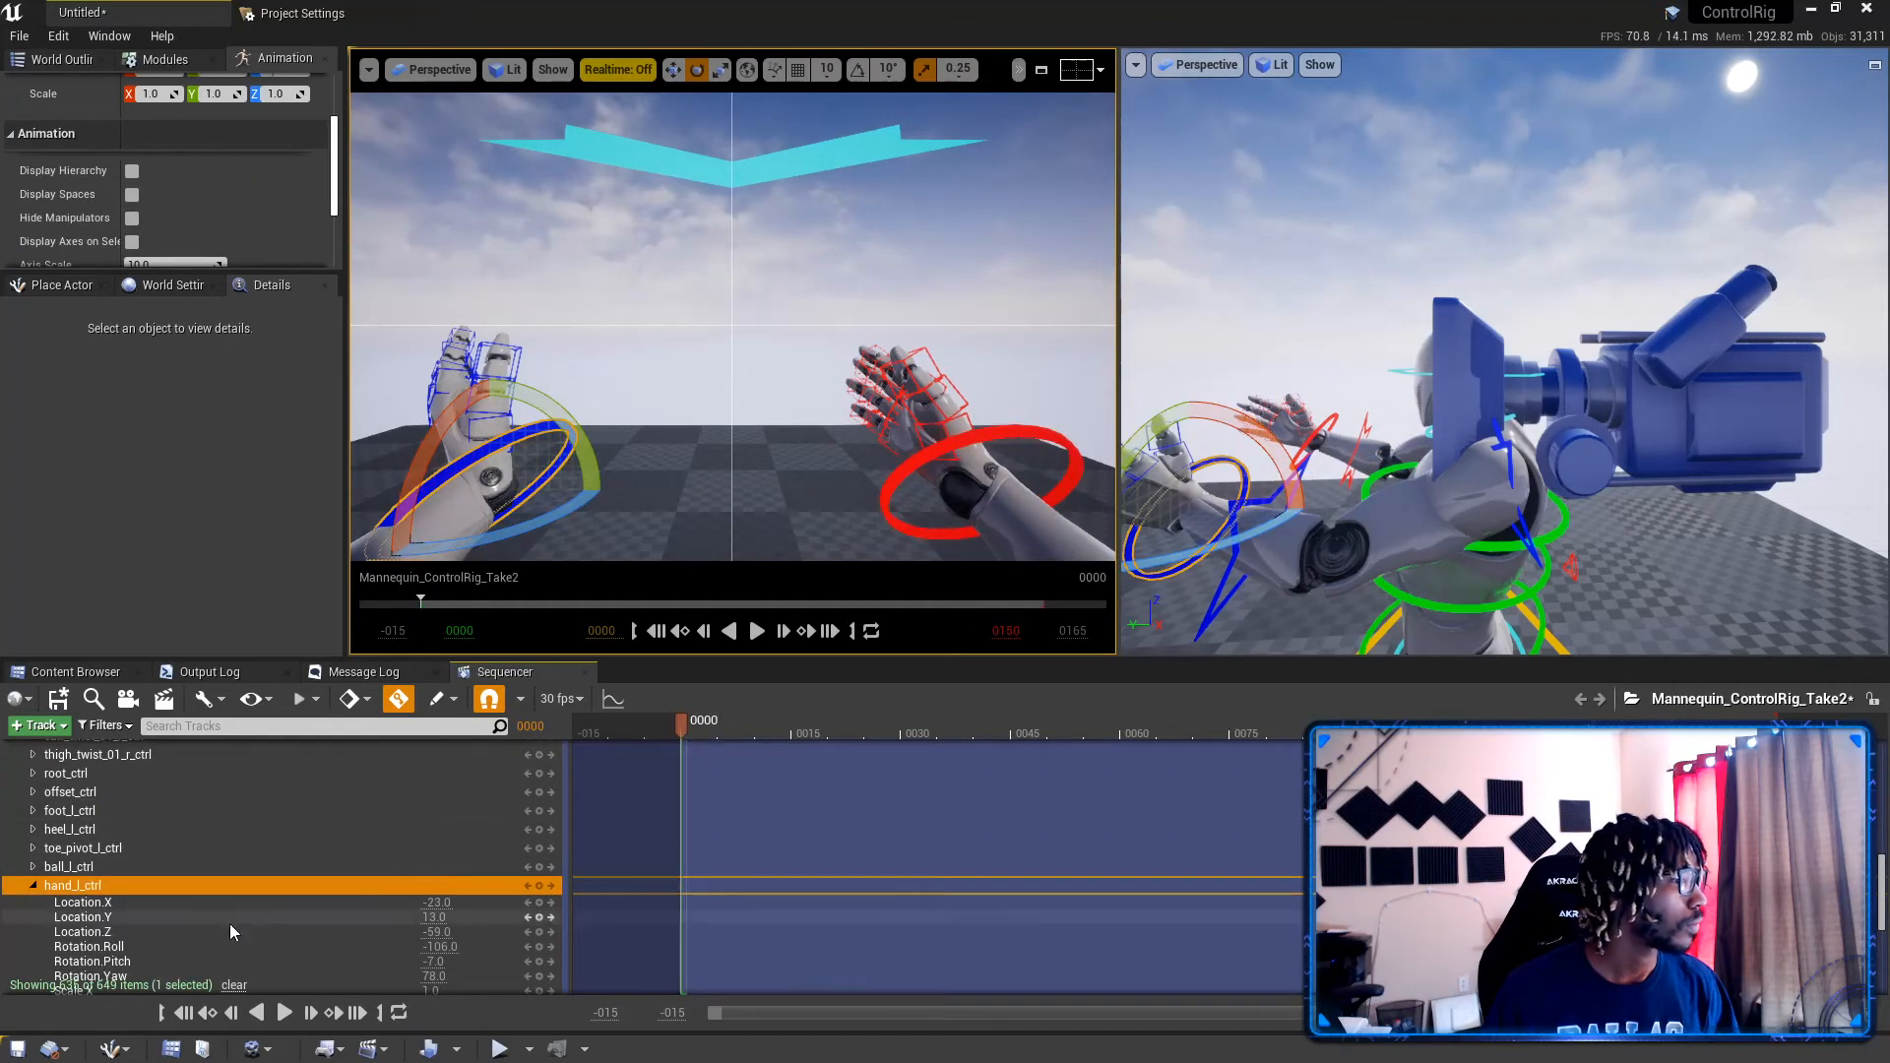
pyautogui.scroll(-2, 272, 913)
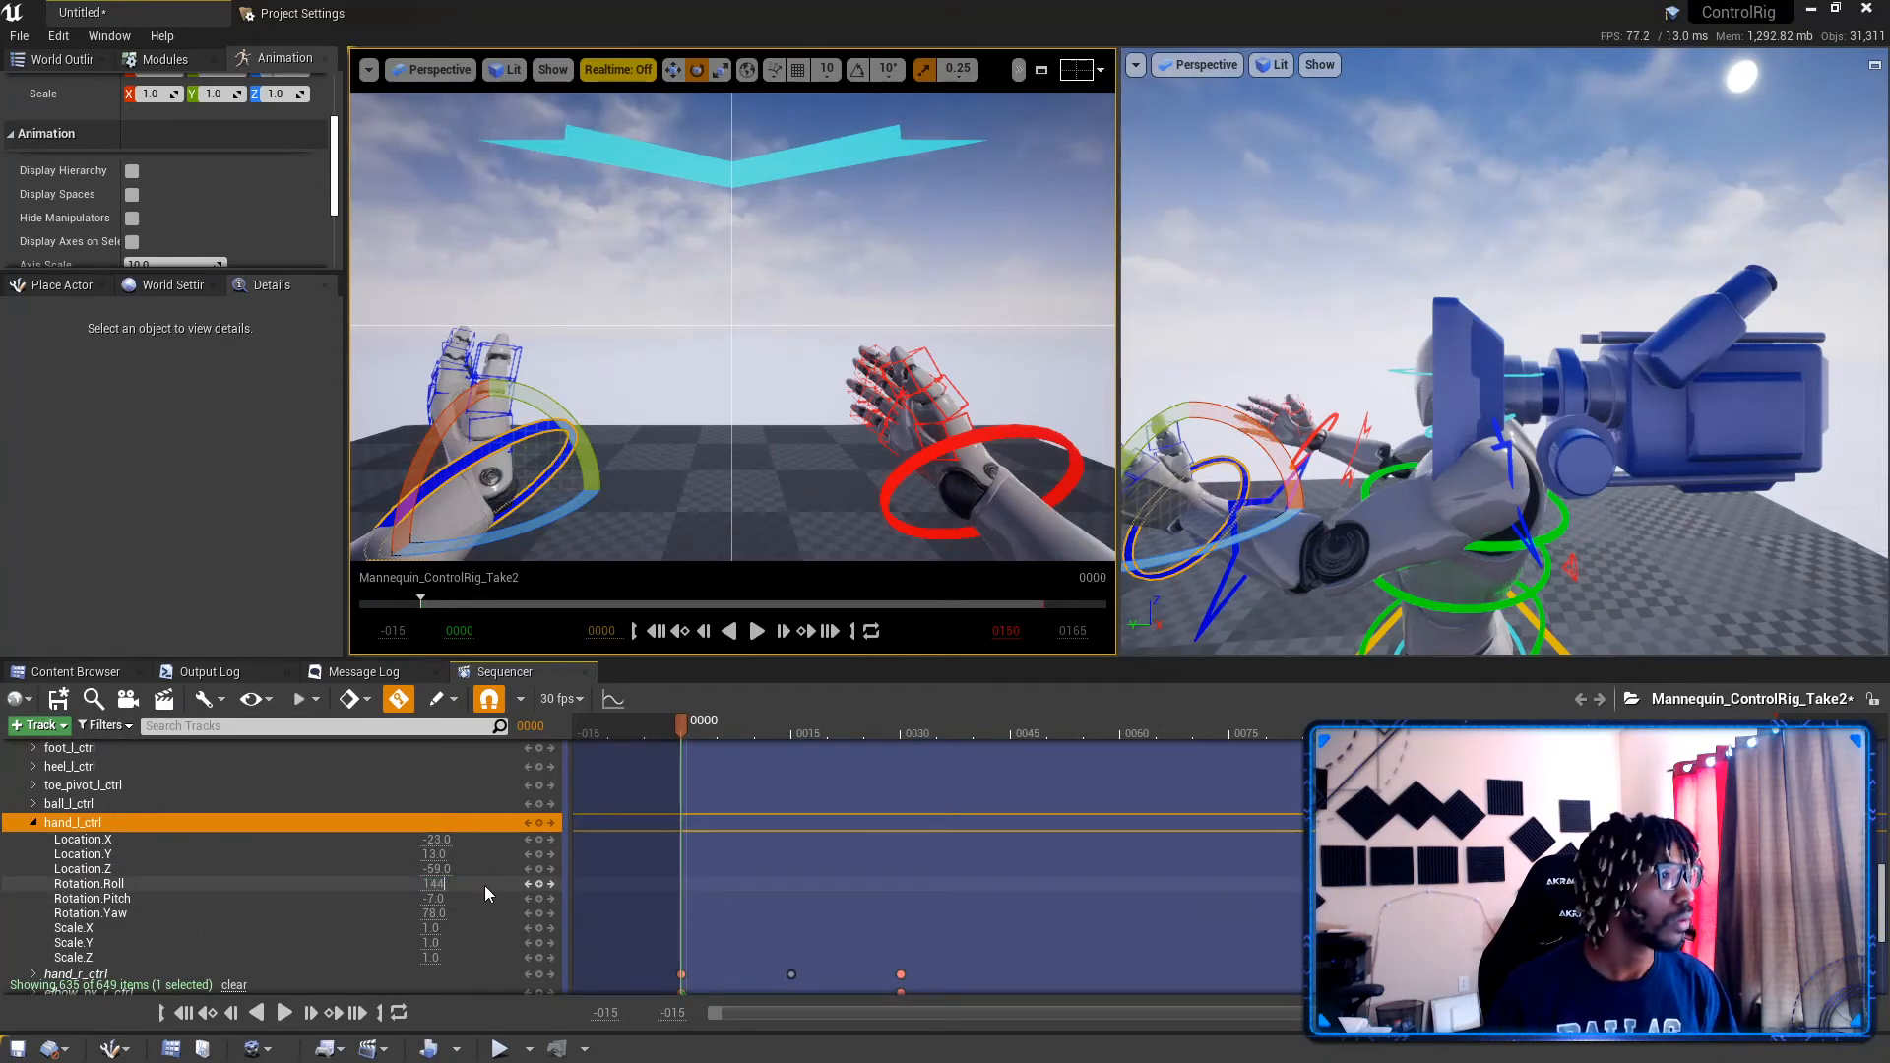
pyautogui.press('Tab')
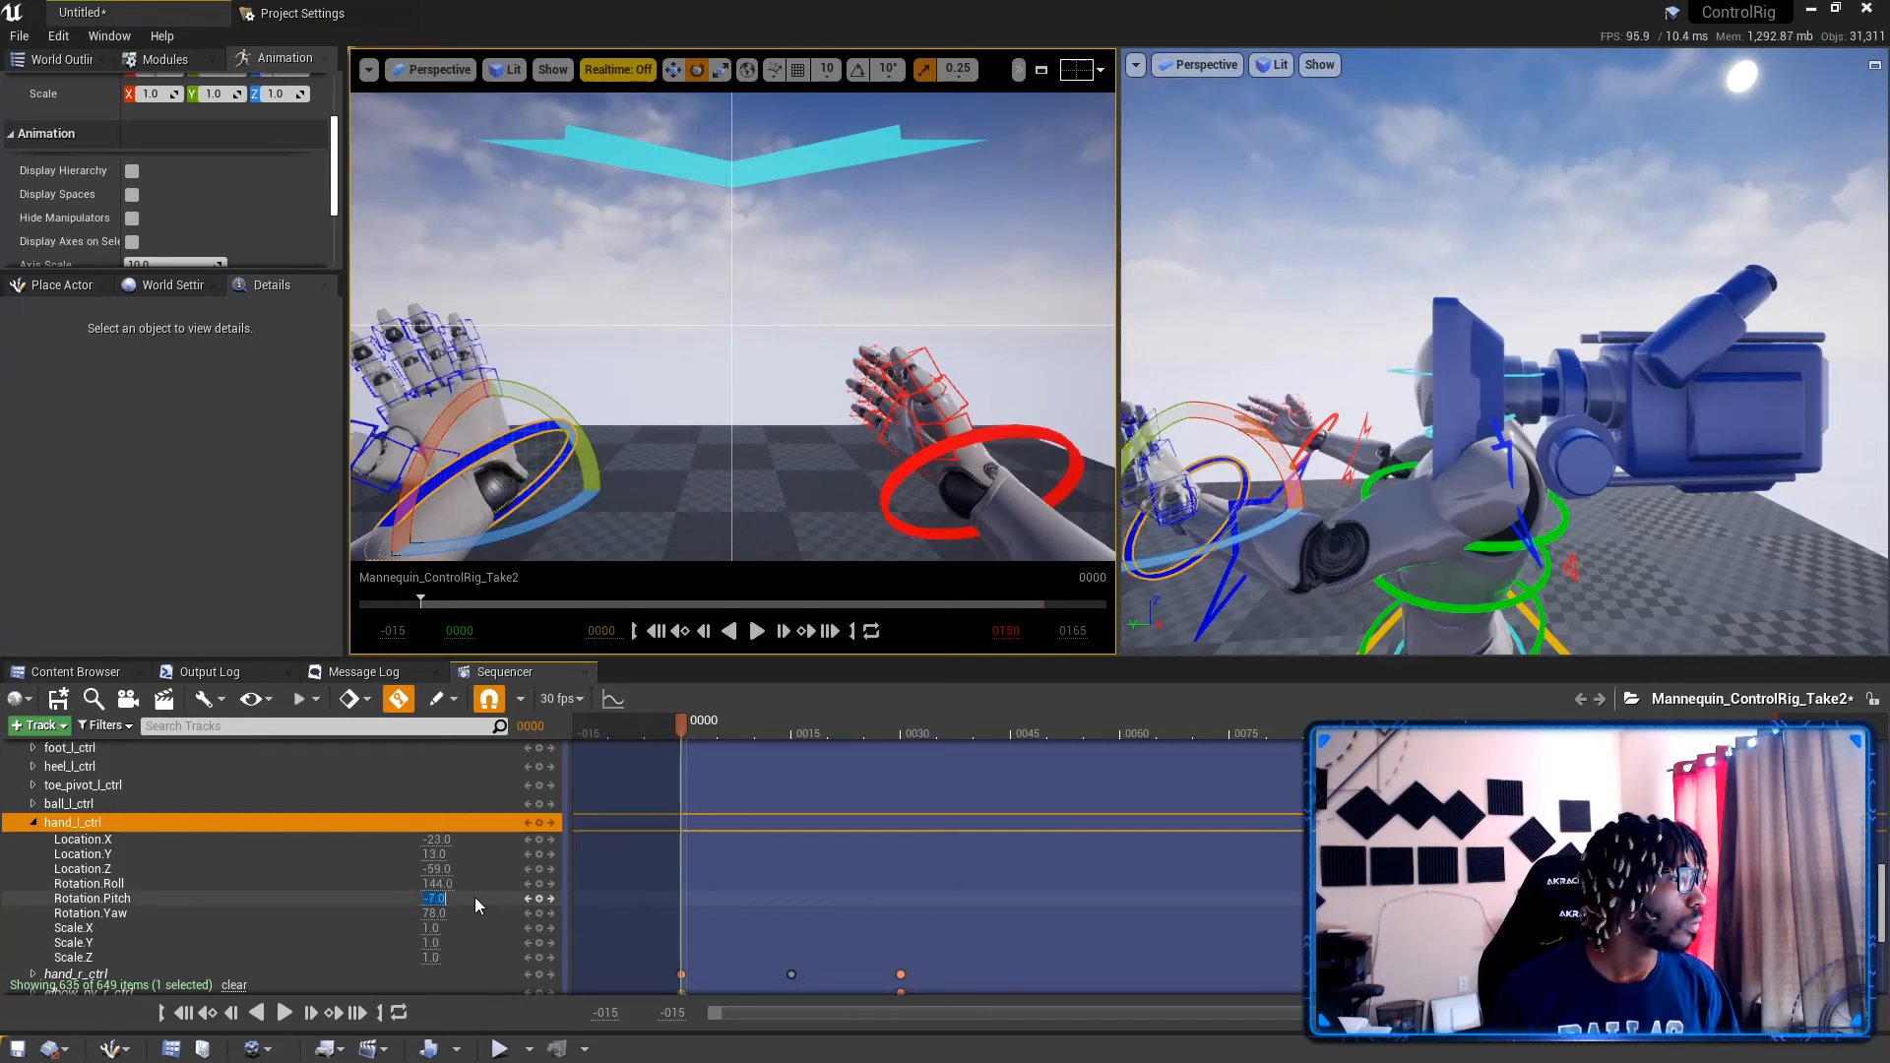
pyautogui.click(32, 822)
pyautogui.click(32, 841)
pyautogui.scroll(-1, 325, 916)
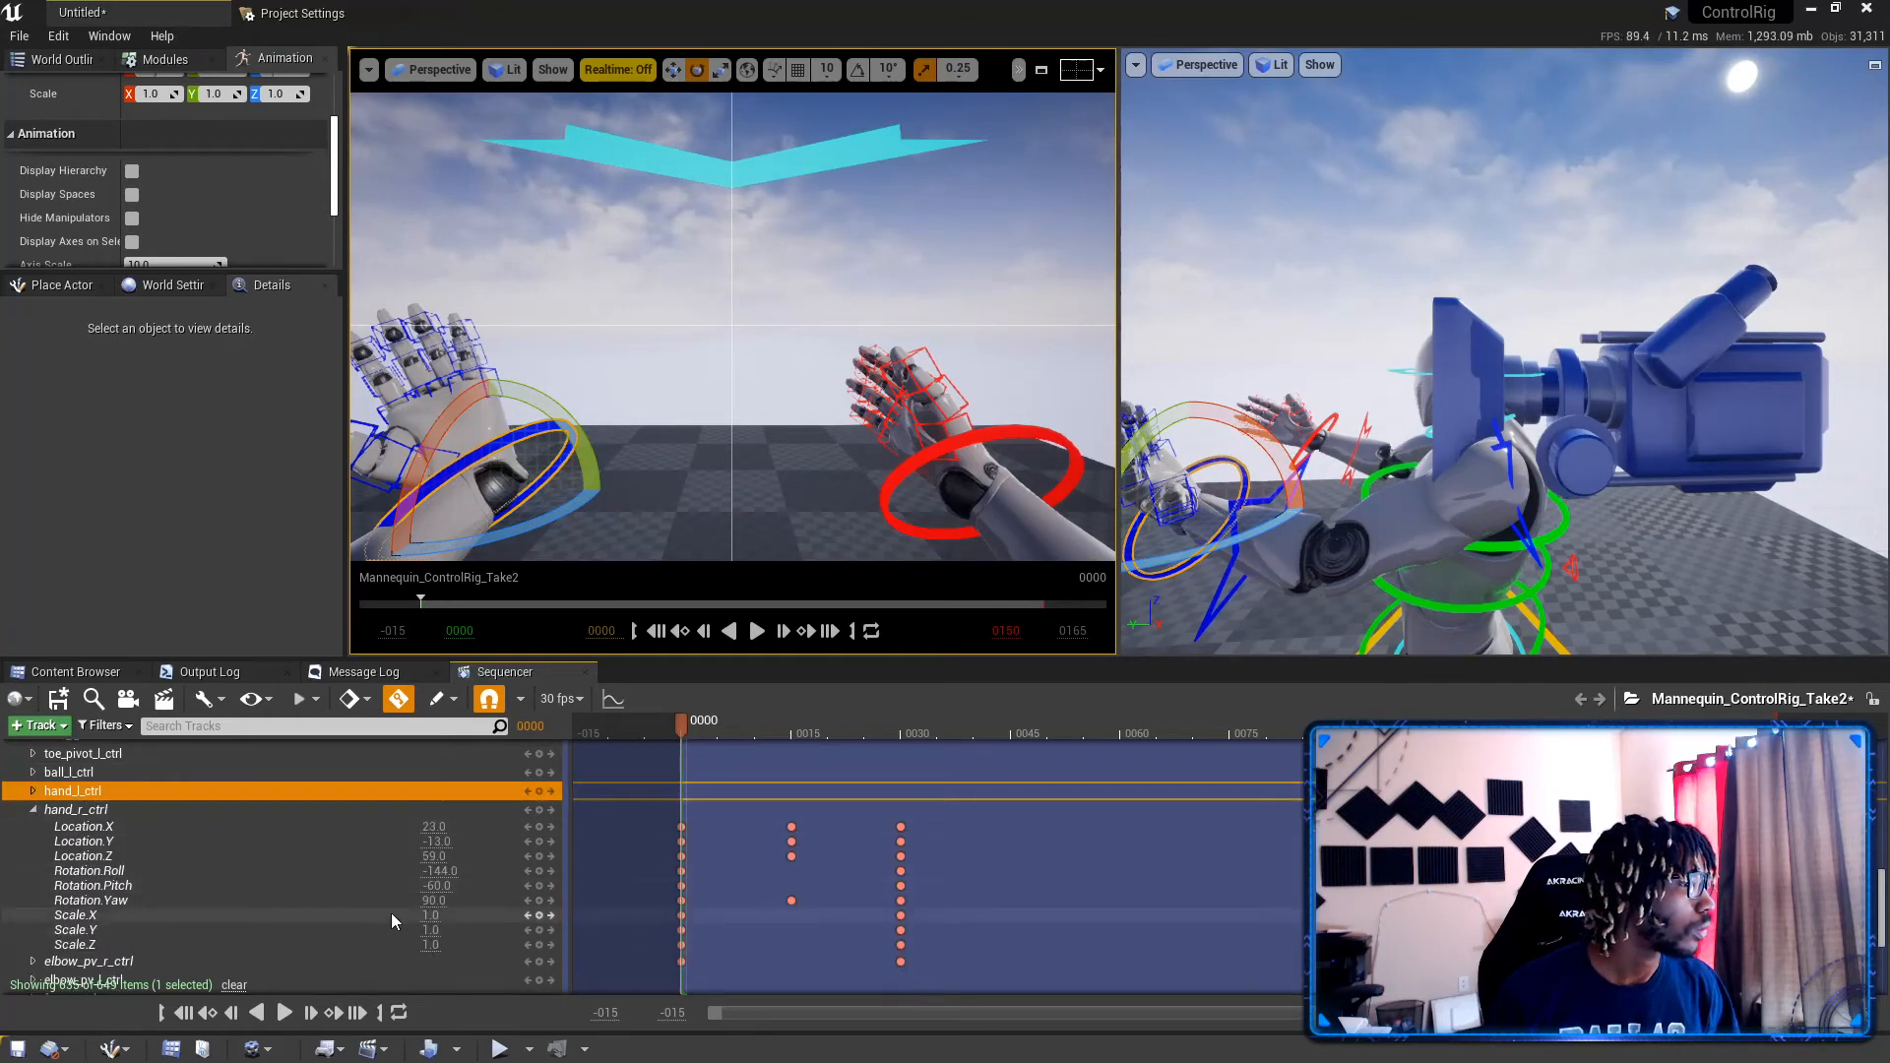
pyautogui.scroll(1, 71, 824)
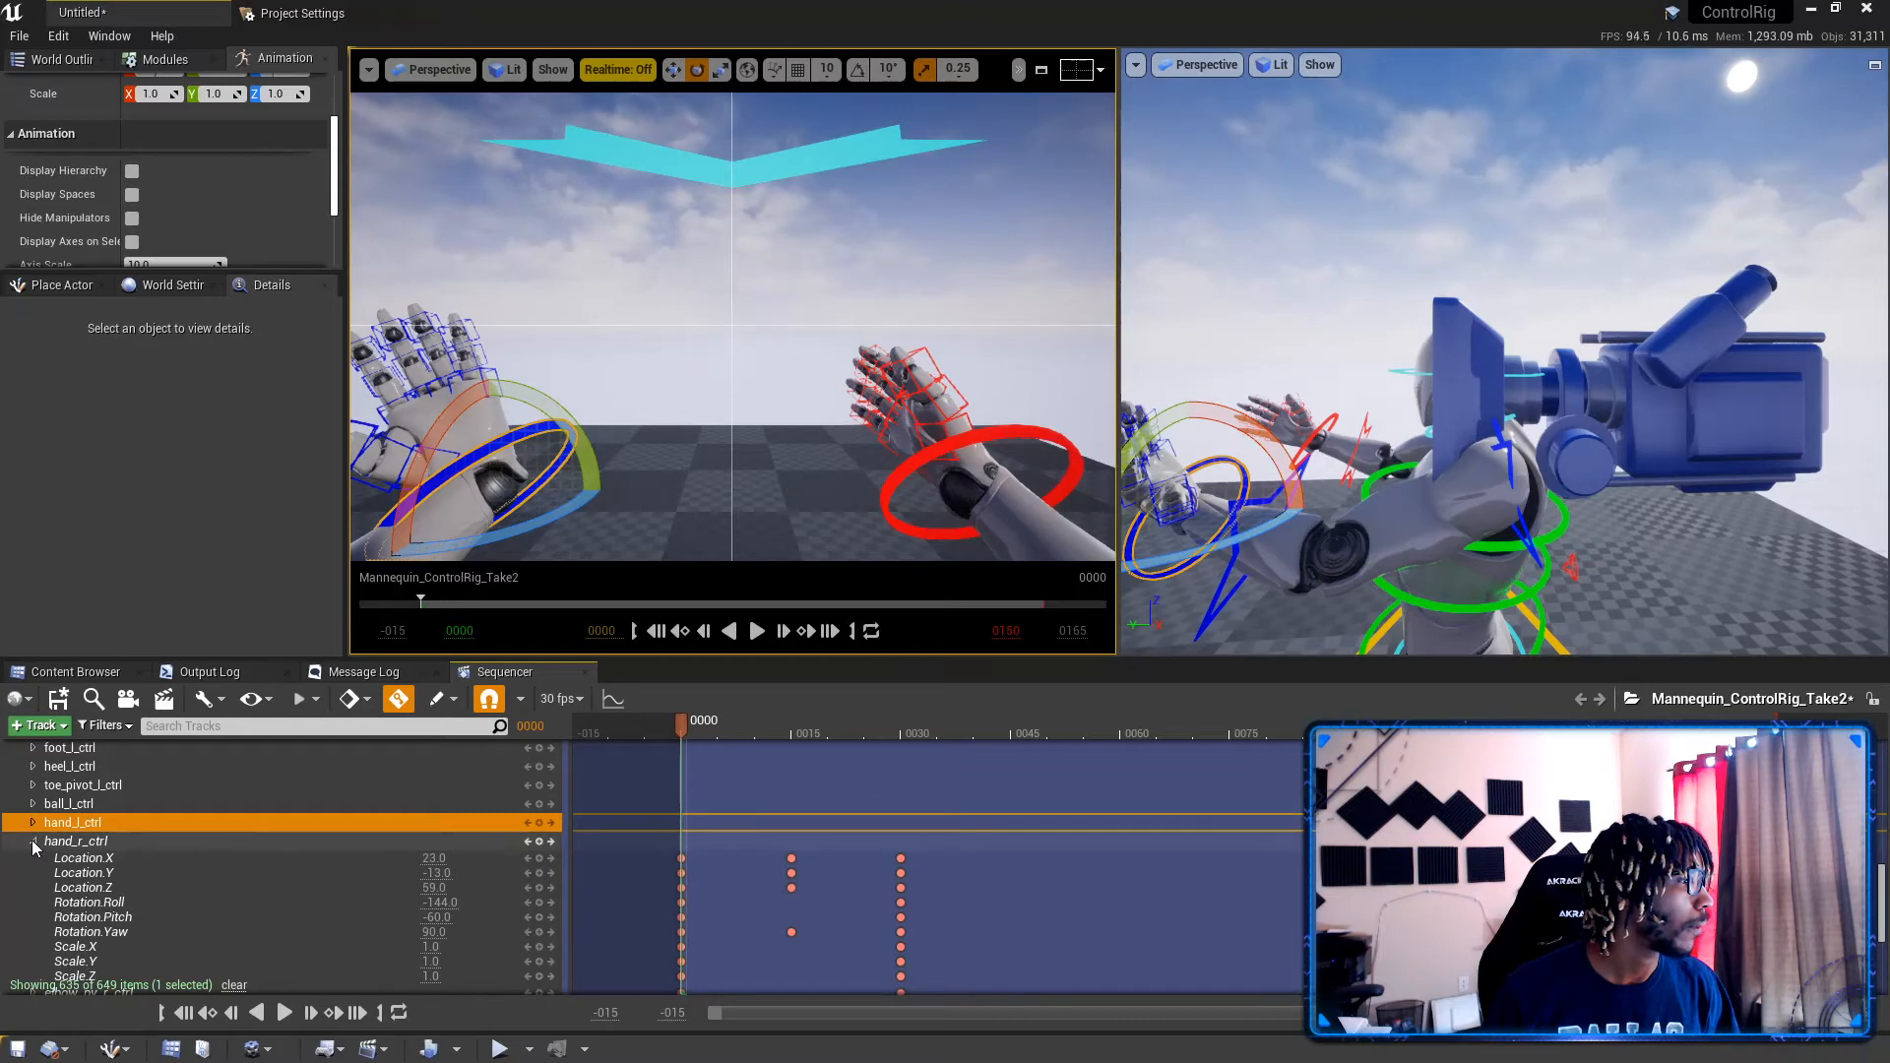
pyautogui.click(32, 823)
pyautogui.scroll(-1, 394, 913)
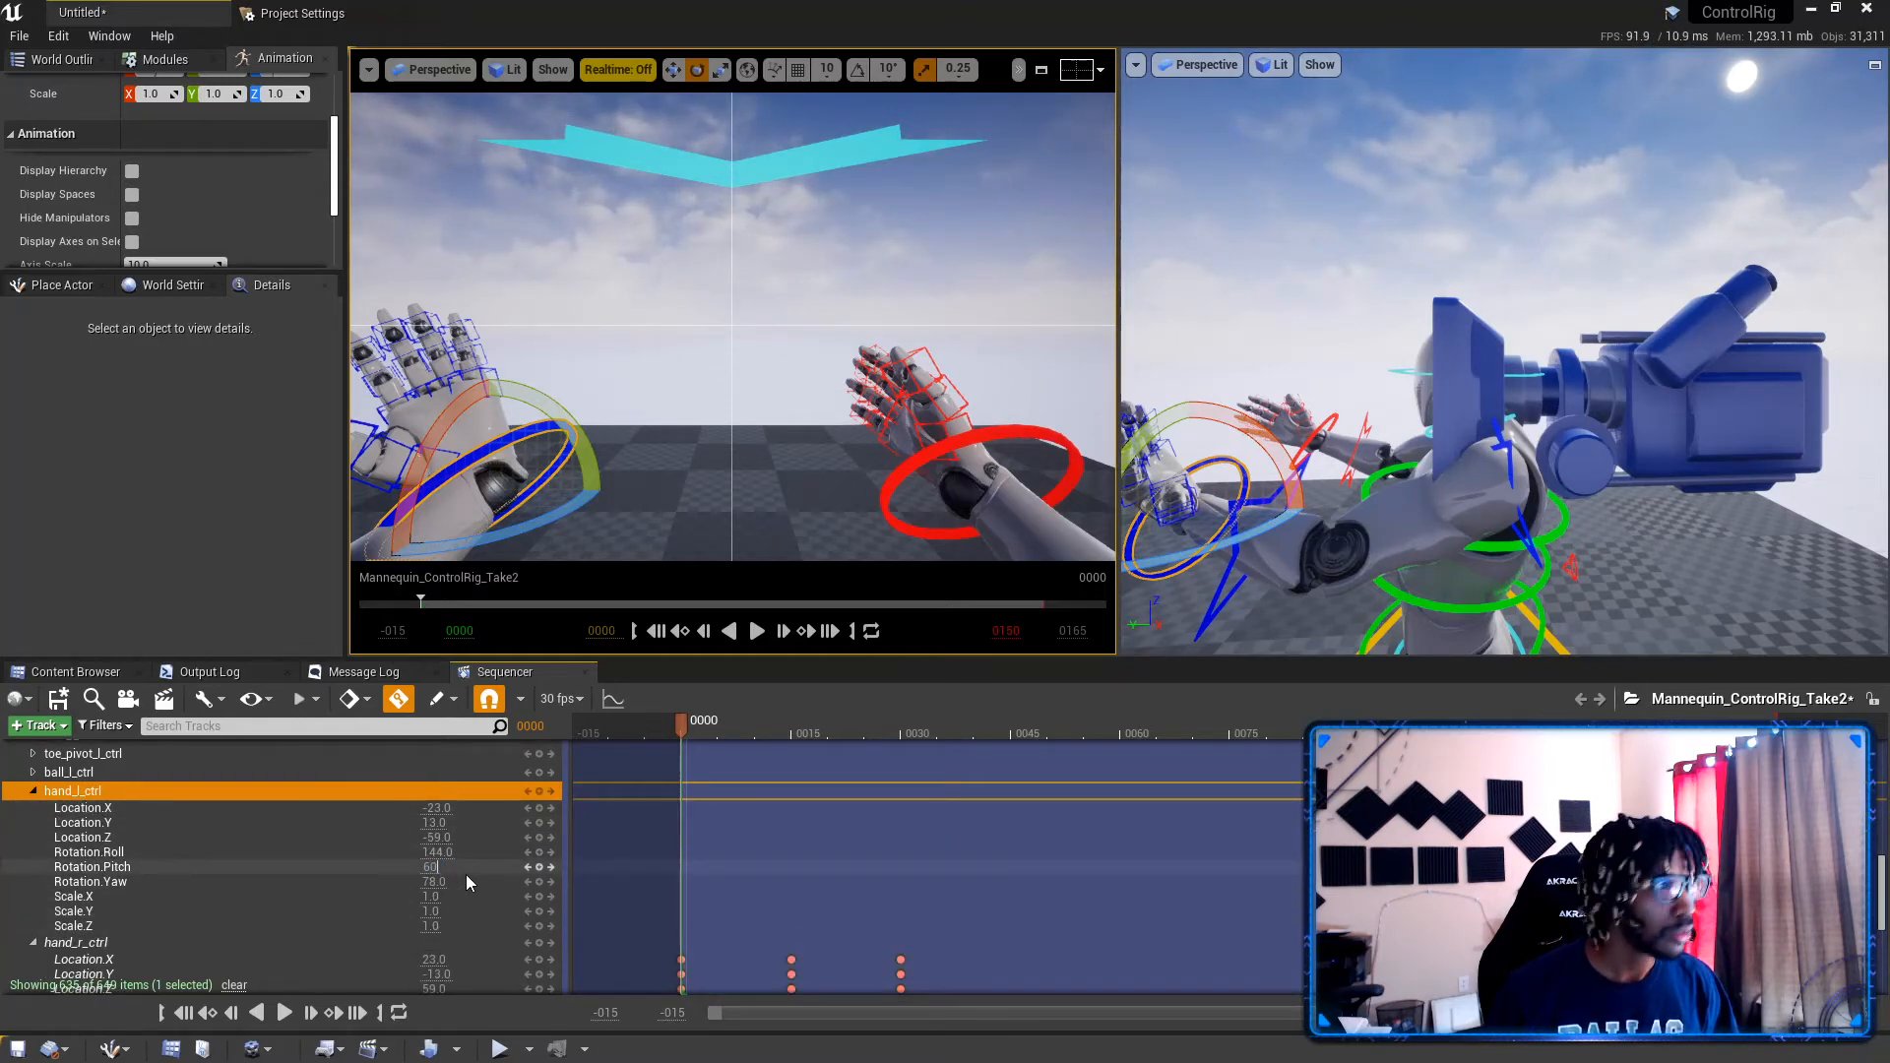
pyautogui.press('Return')
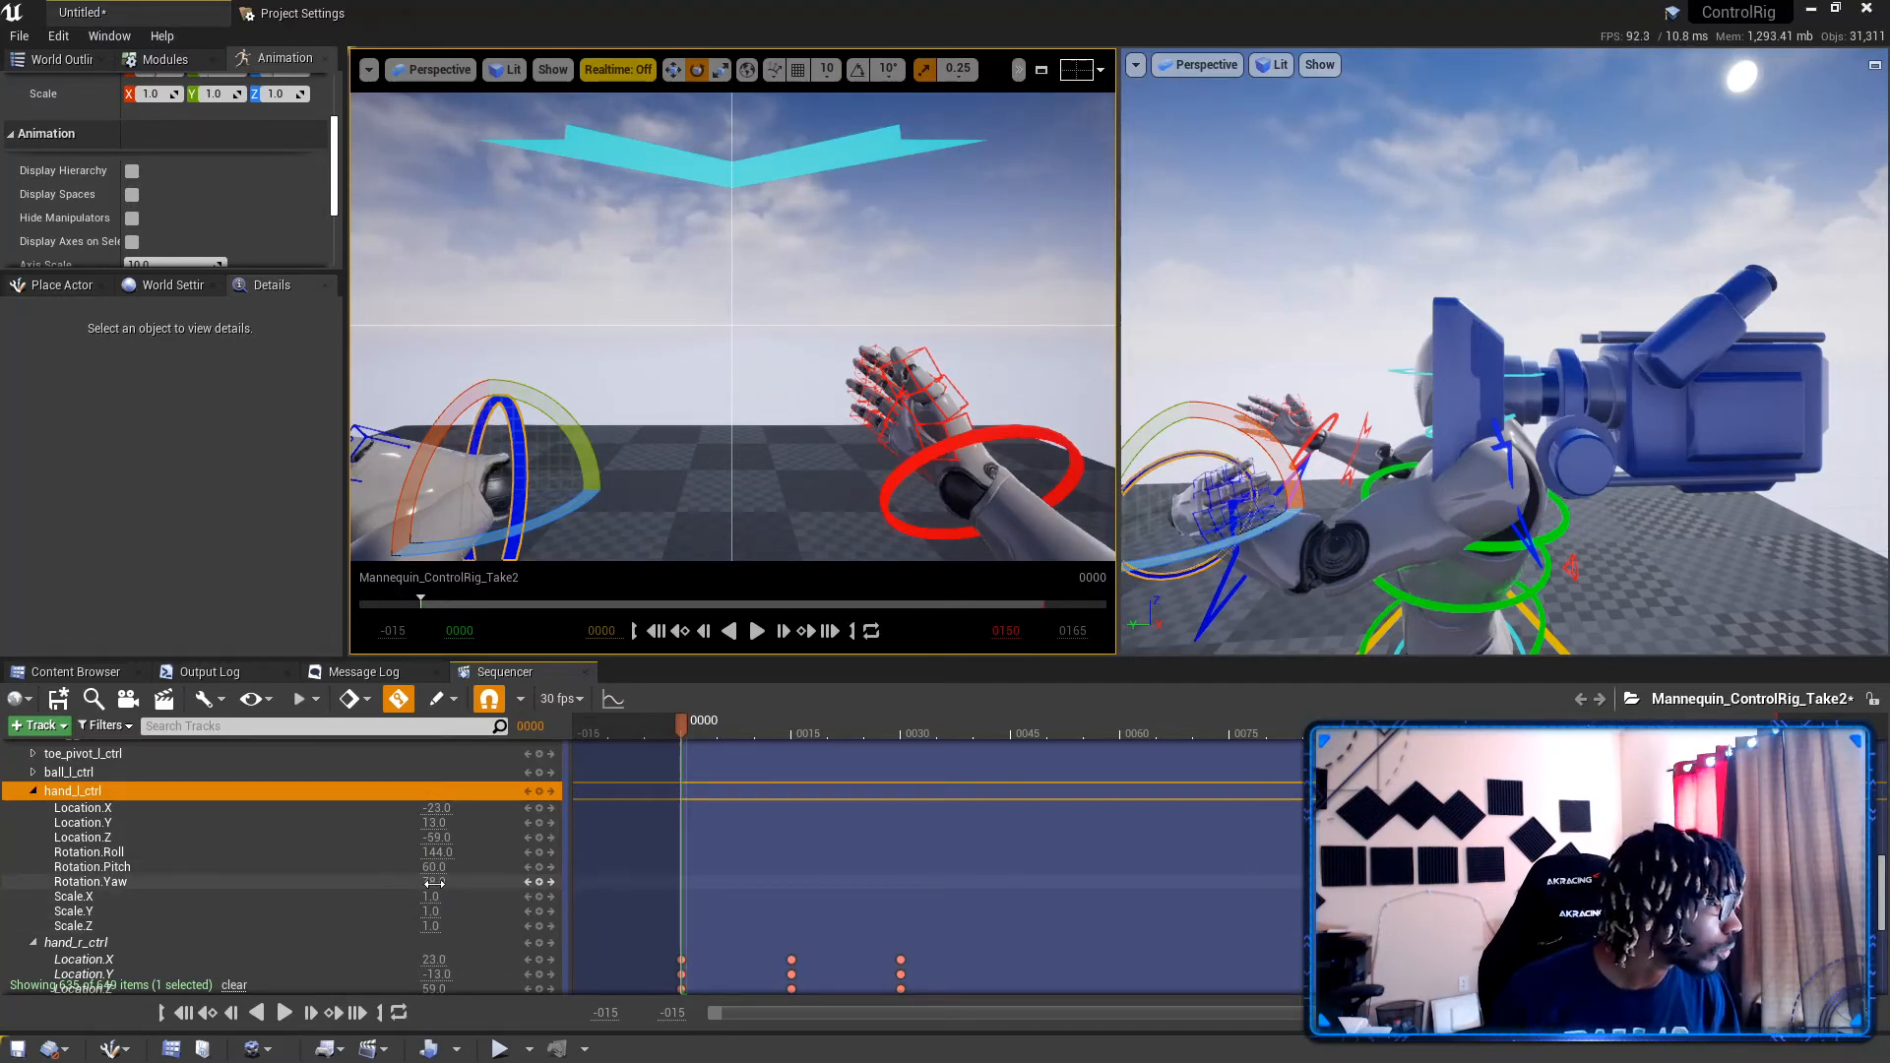
pyautogui.write('-90')
pyautogui.press('Return')
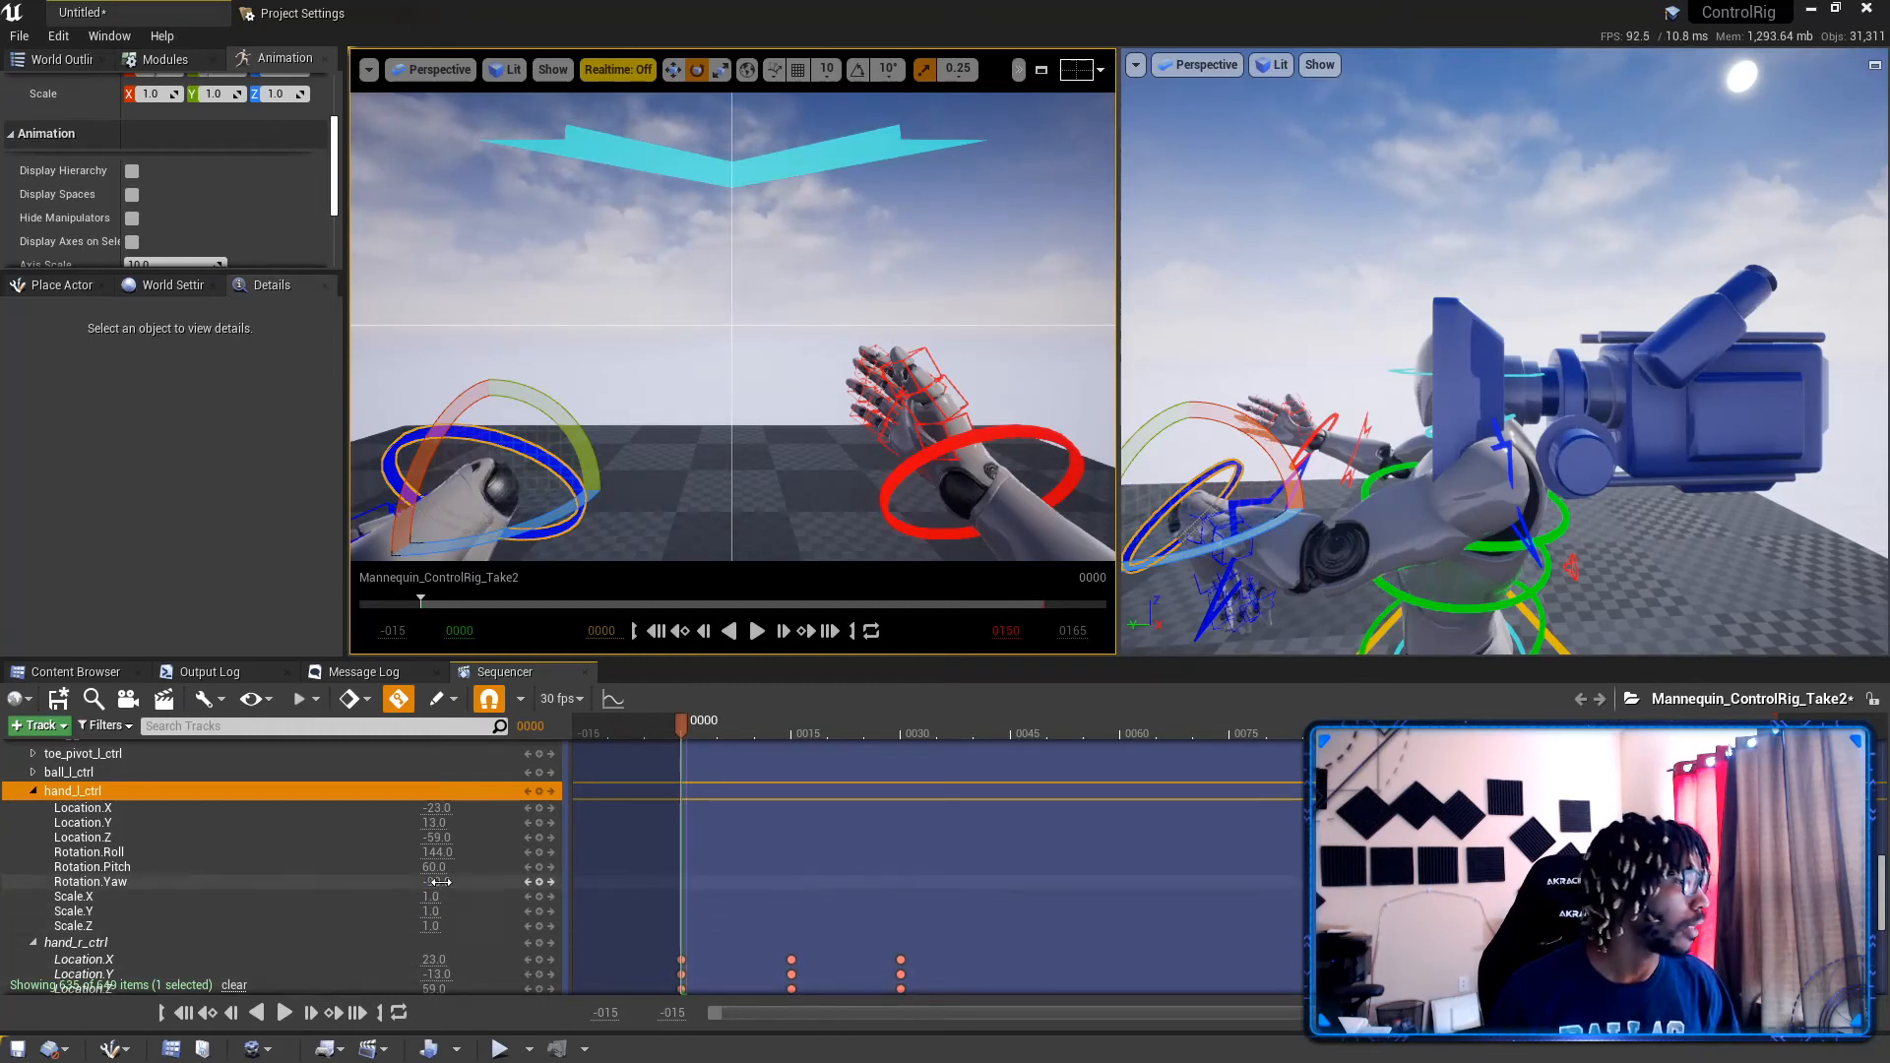
# Step: Match the left-hand control's rotation at frame 0 to the right hand's: Roll -144, Pitch -60 and Yaw 90
pyautogui.click(34, 792)
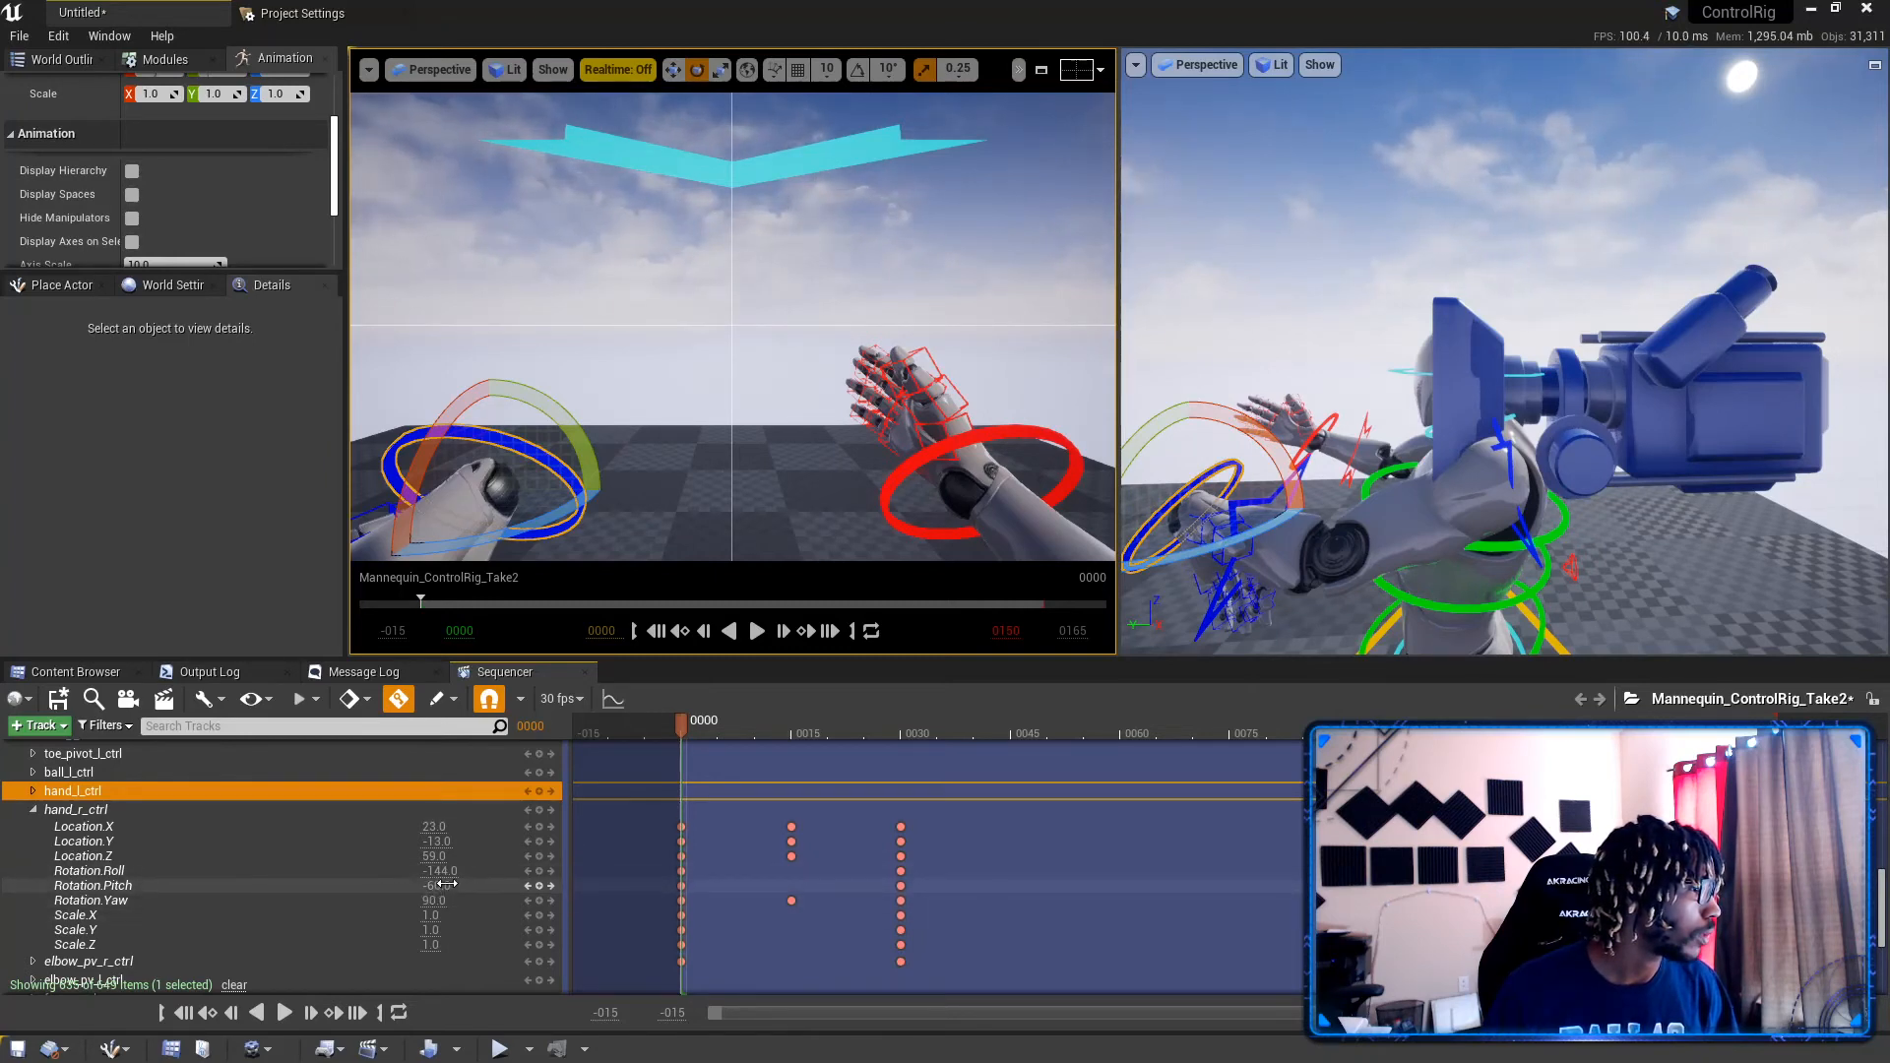
pyautogui.click(34, 791)
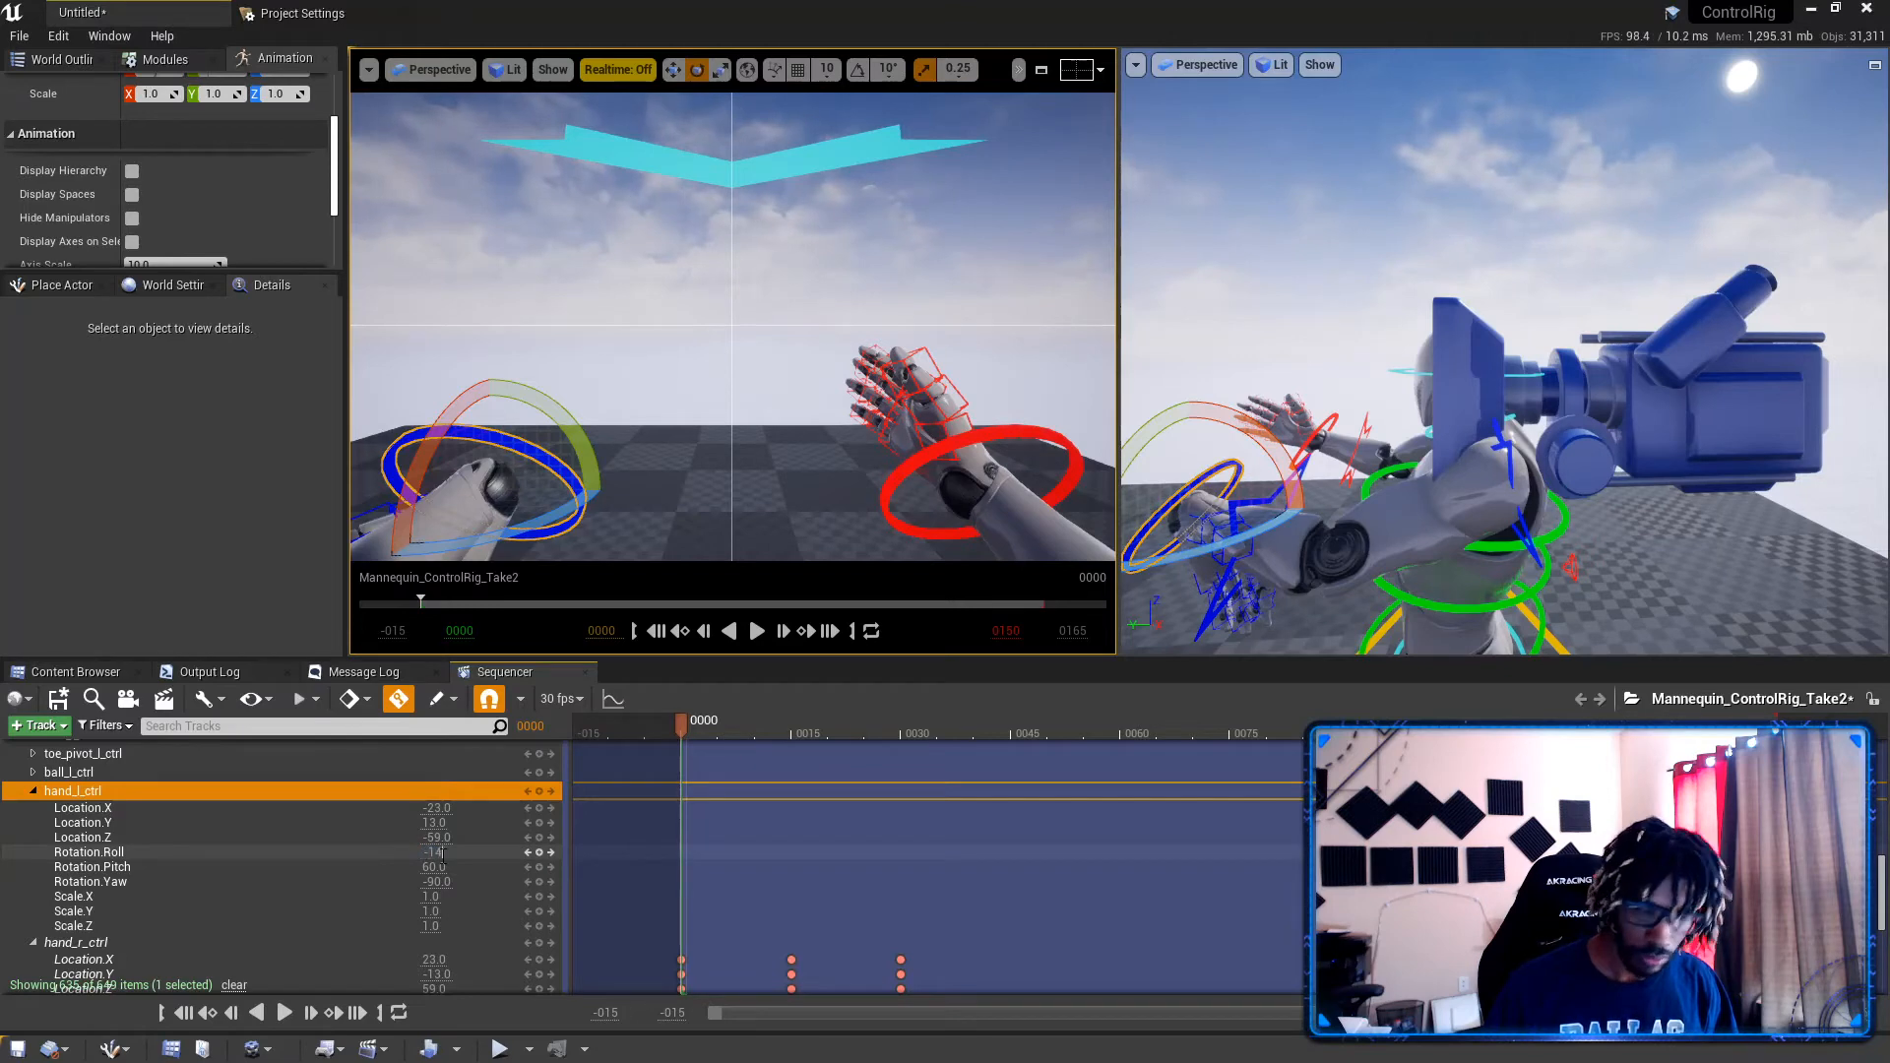
pyautogui.click(440, 866)
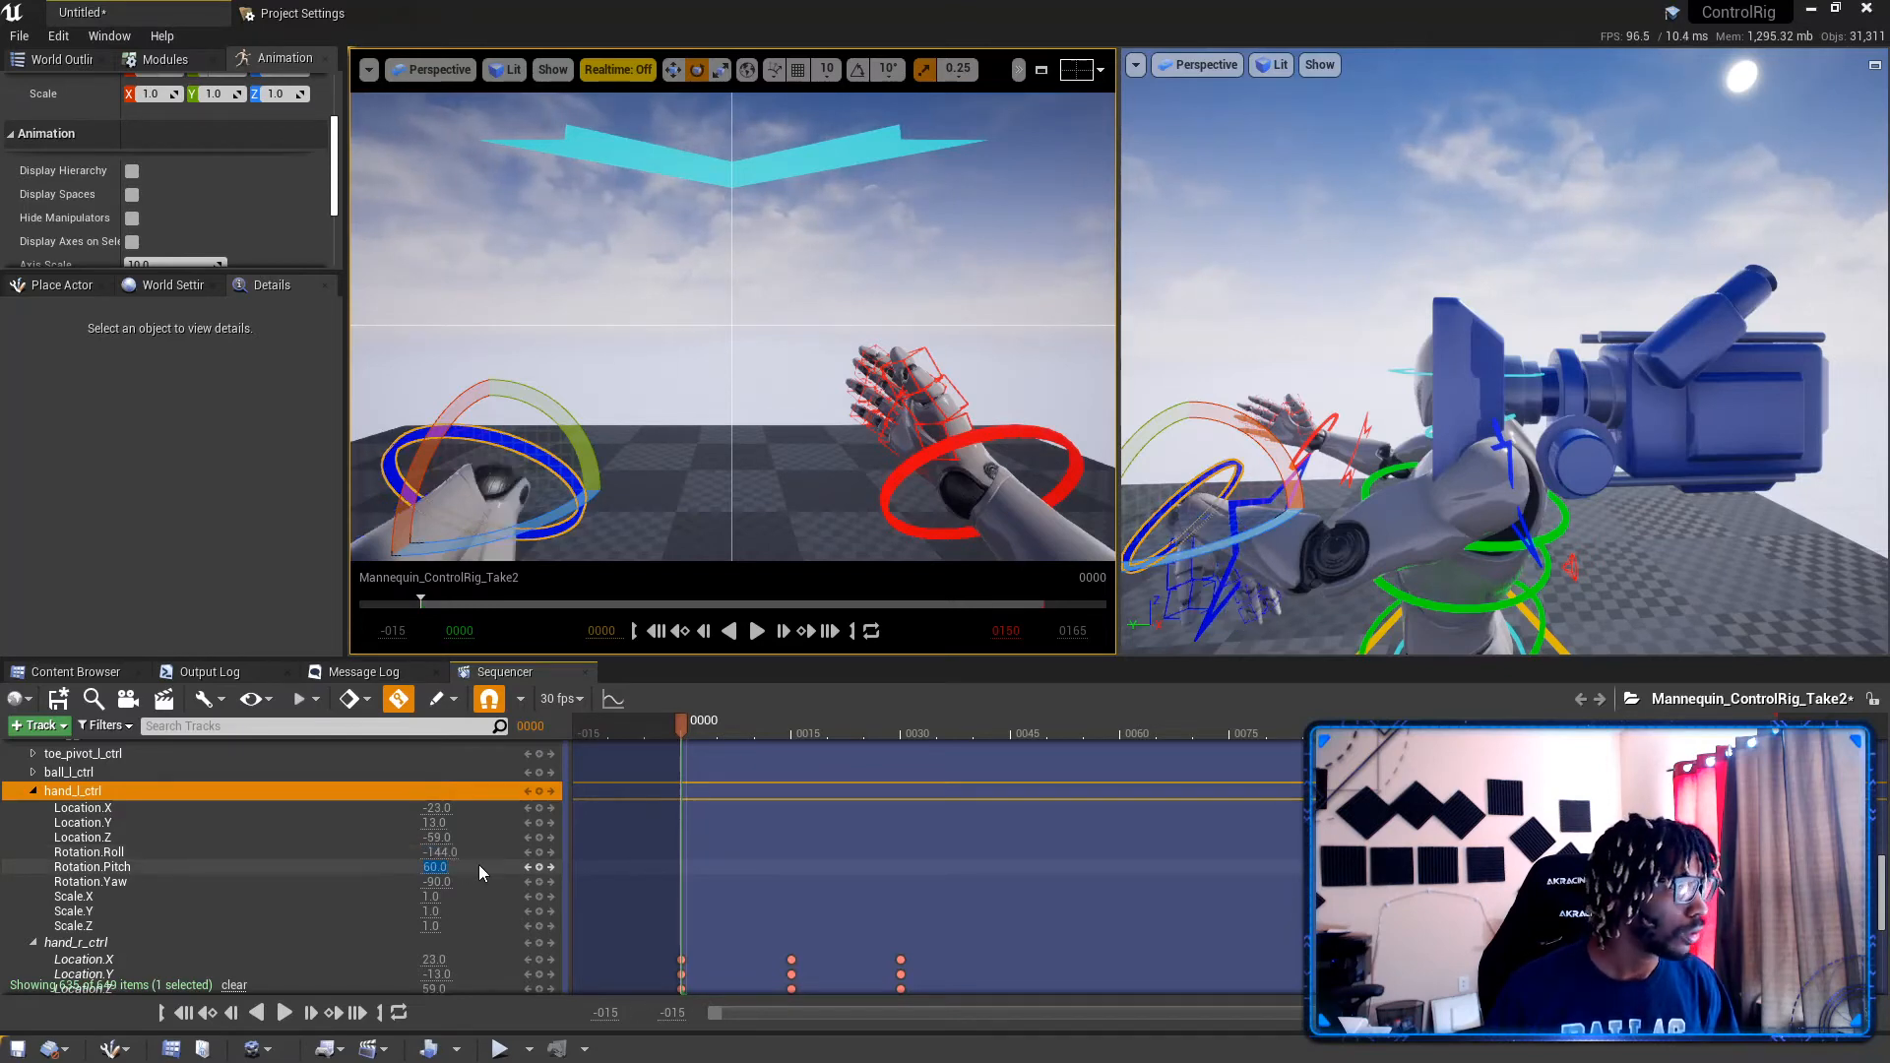
pyautogui.write('-60')
pyautogui.press('Return')
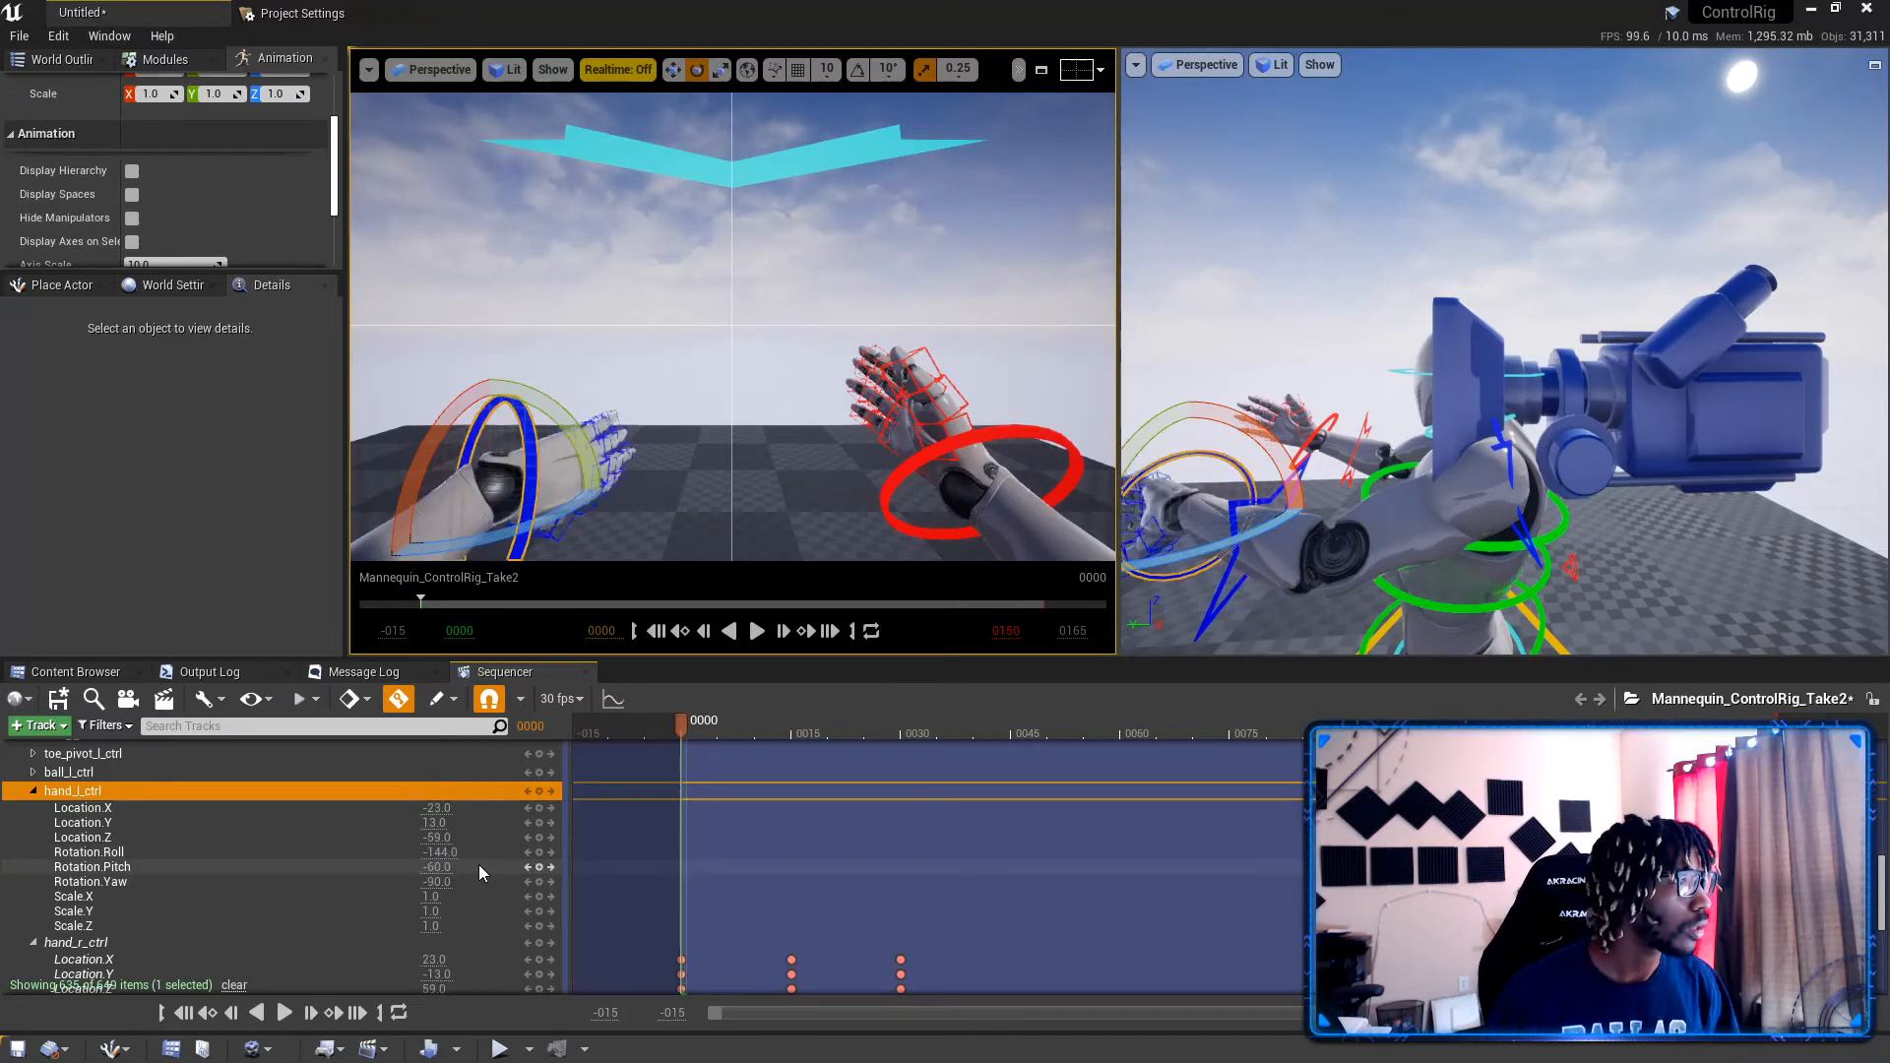
pyautogui.click(438, 881)
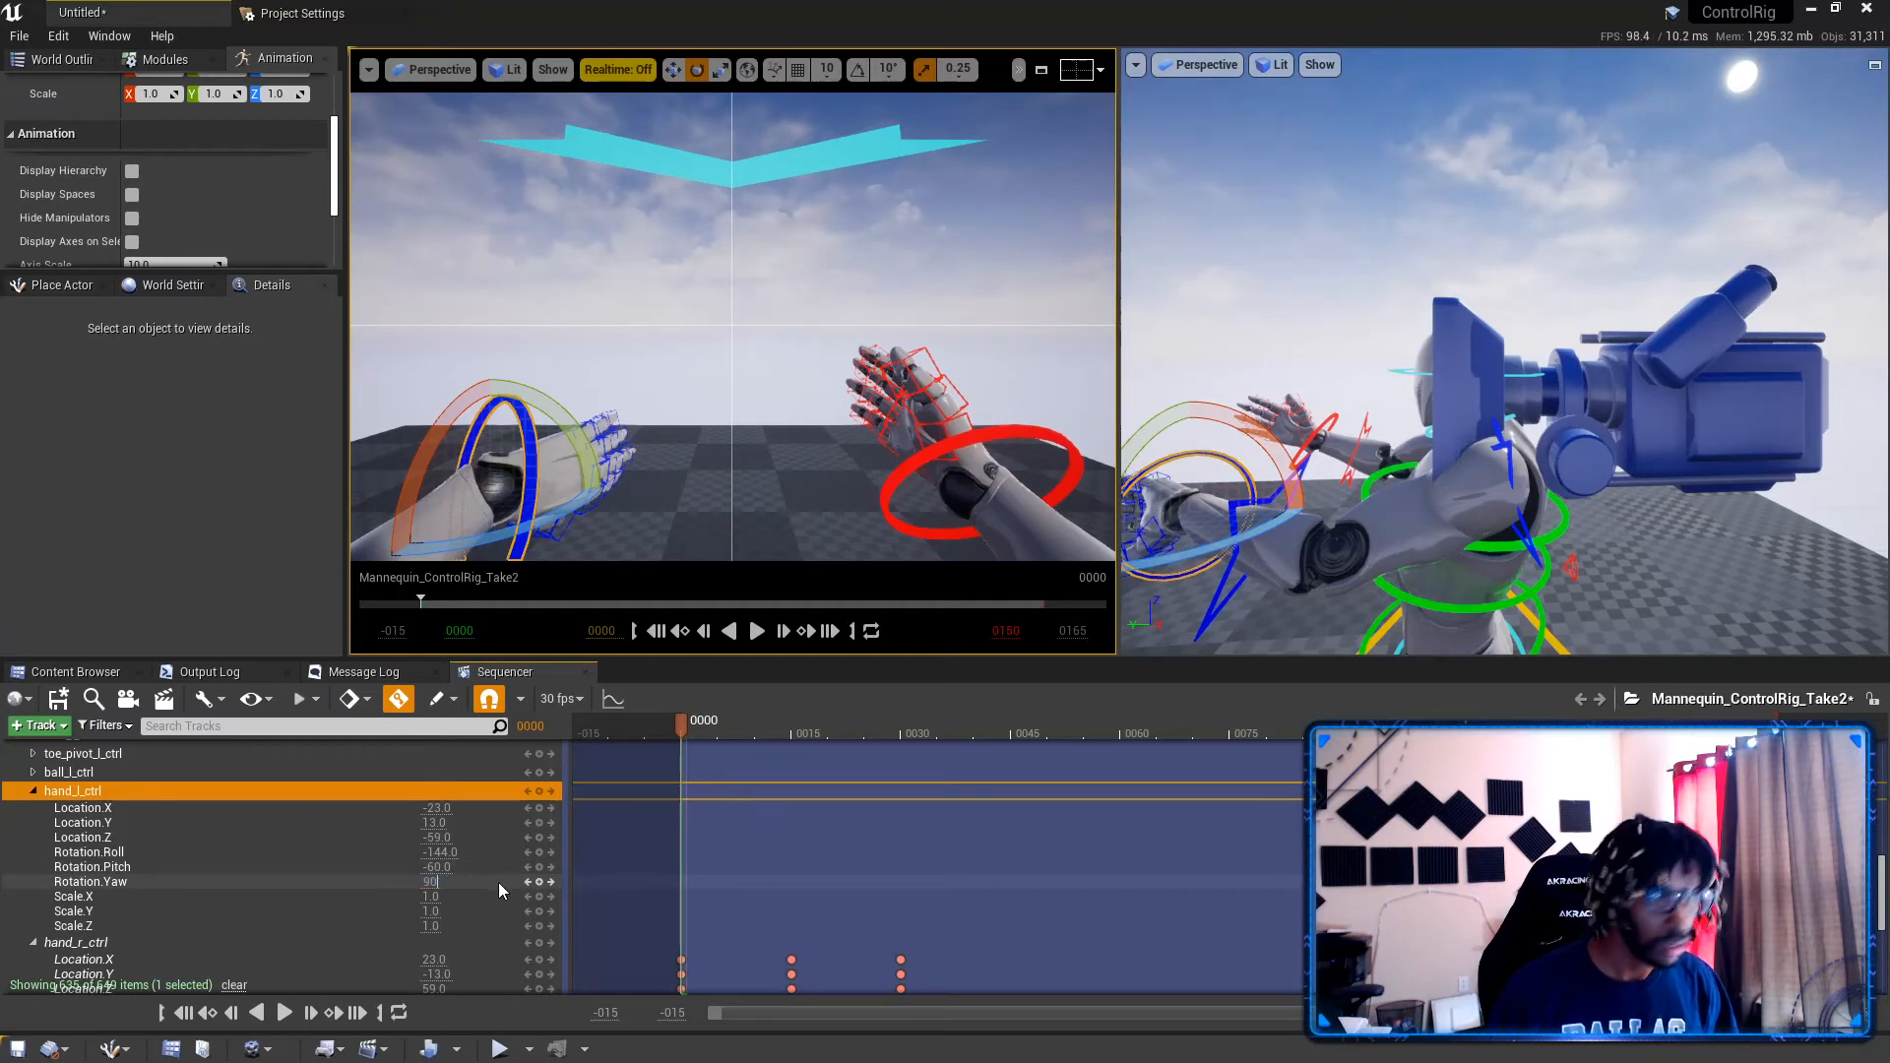
pyautogui.write('90')
pyautogui.press('Return')
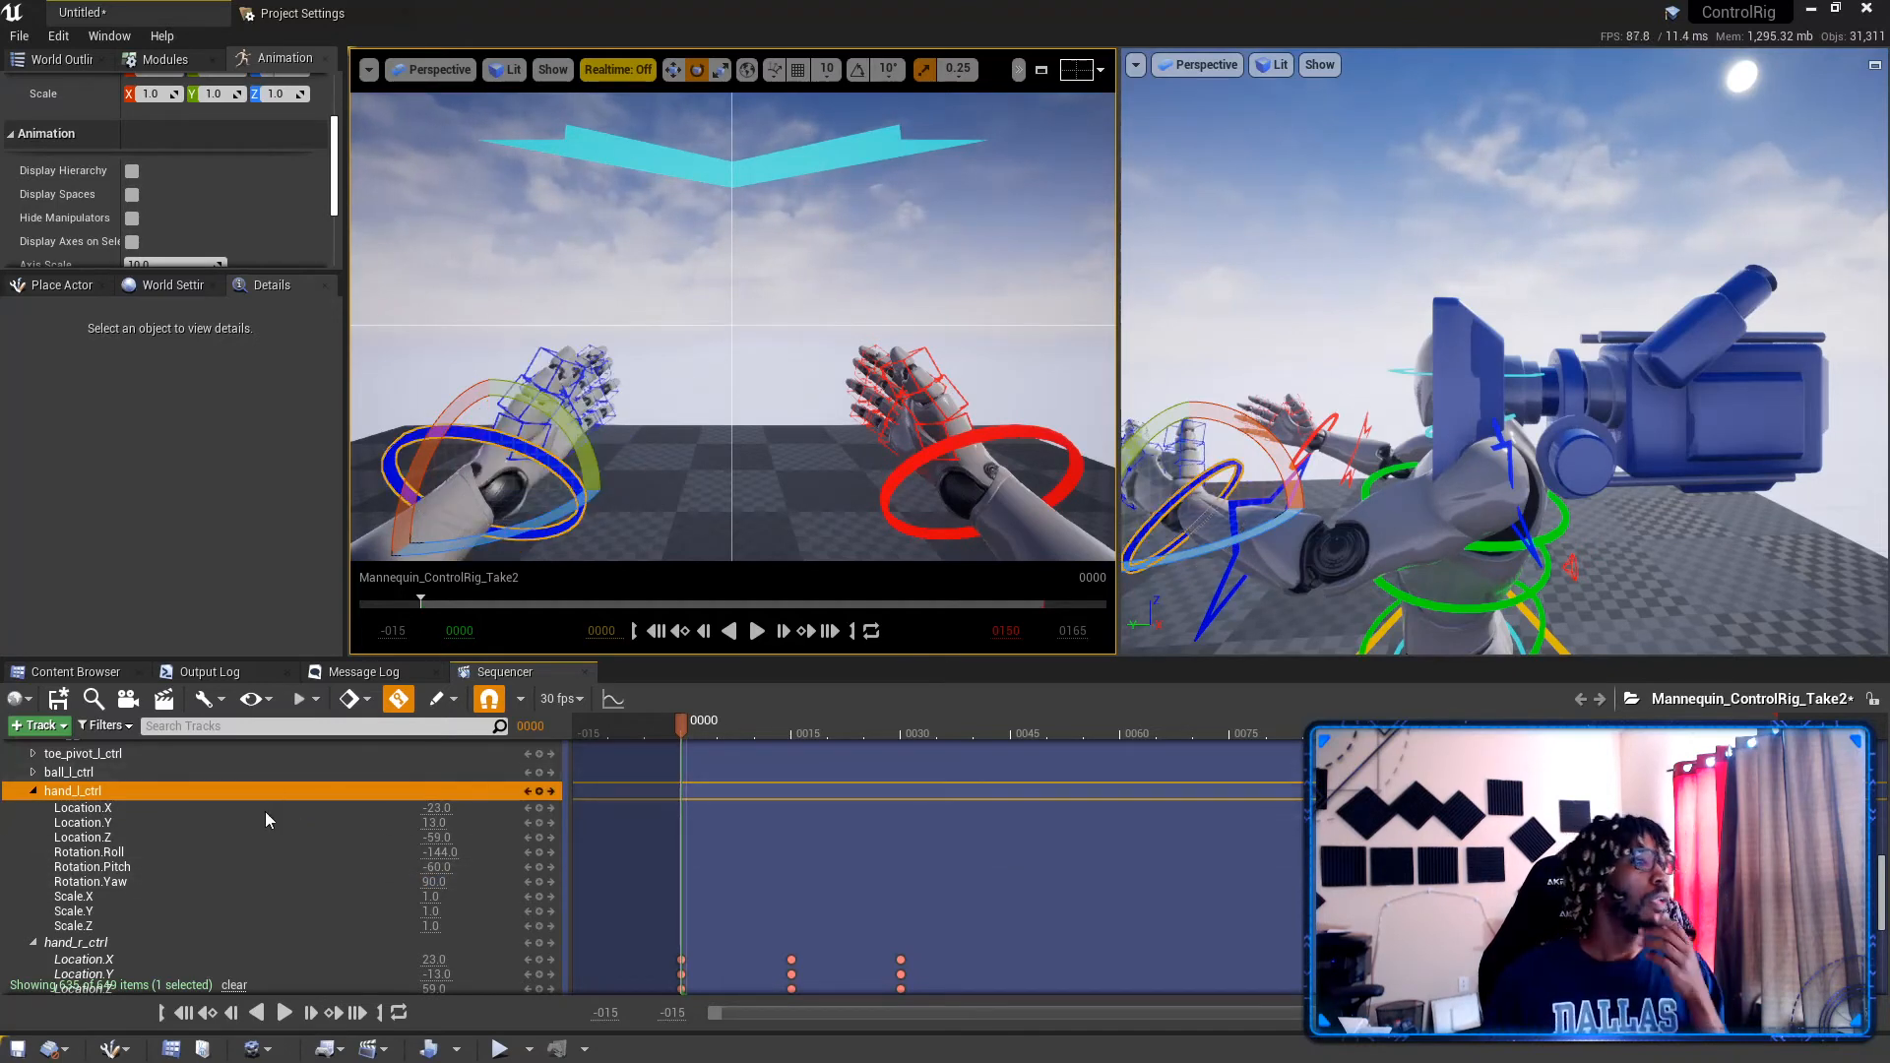
# Step: Collapse the channels of both hand controls and key the left-hand control at frame 0
pyautogui.click(34, 793)
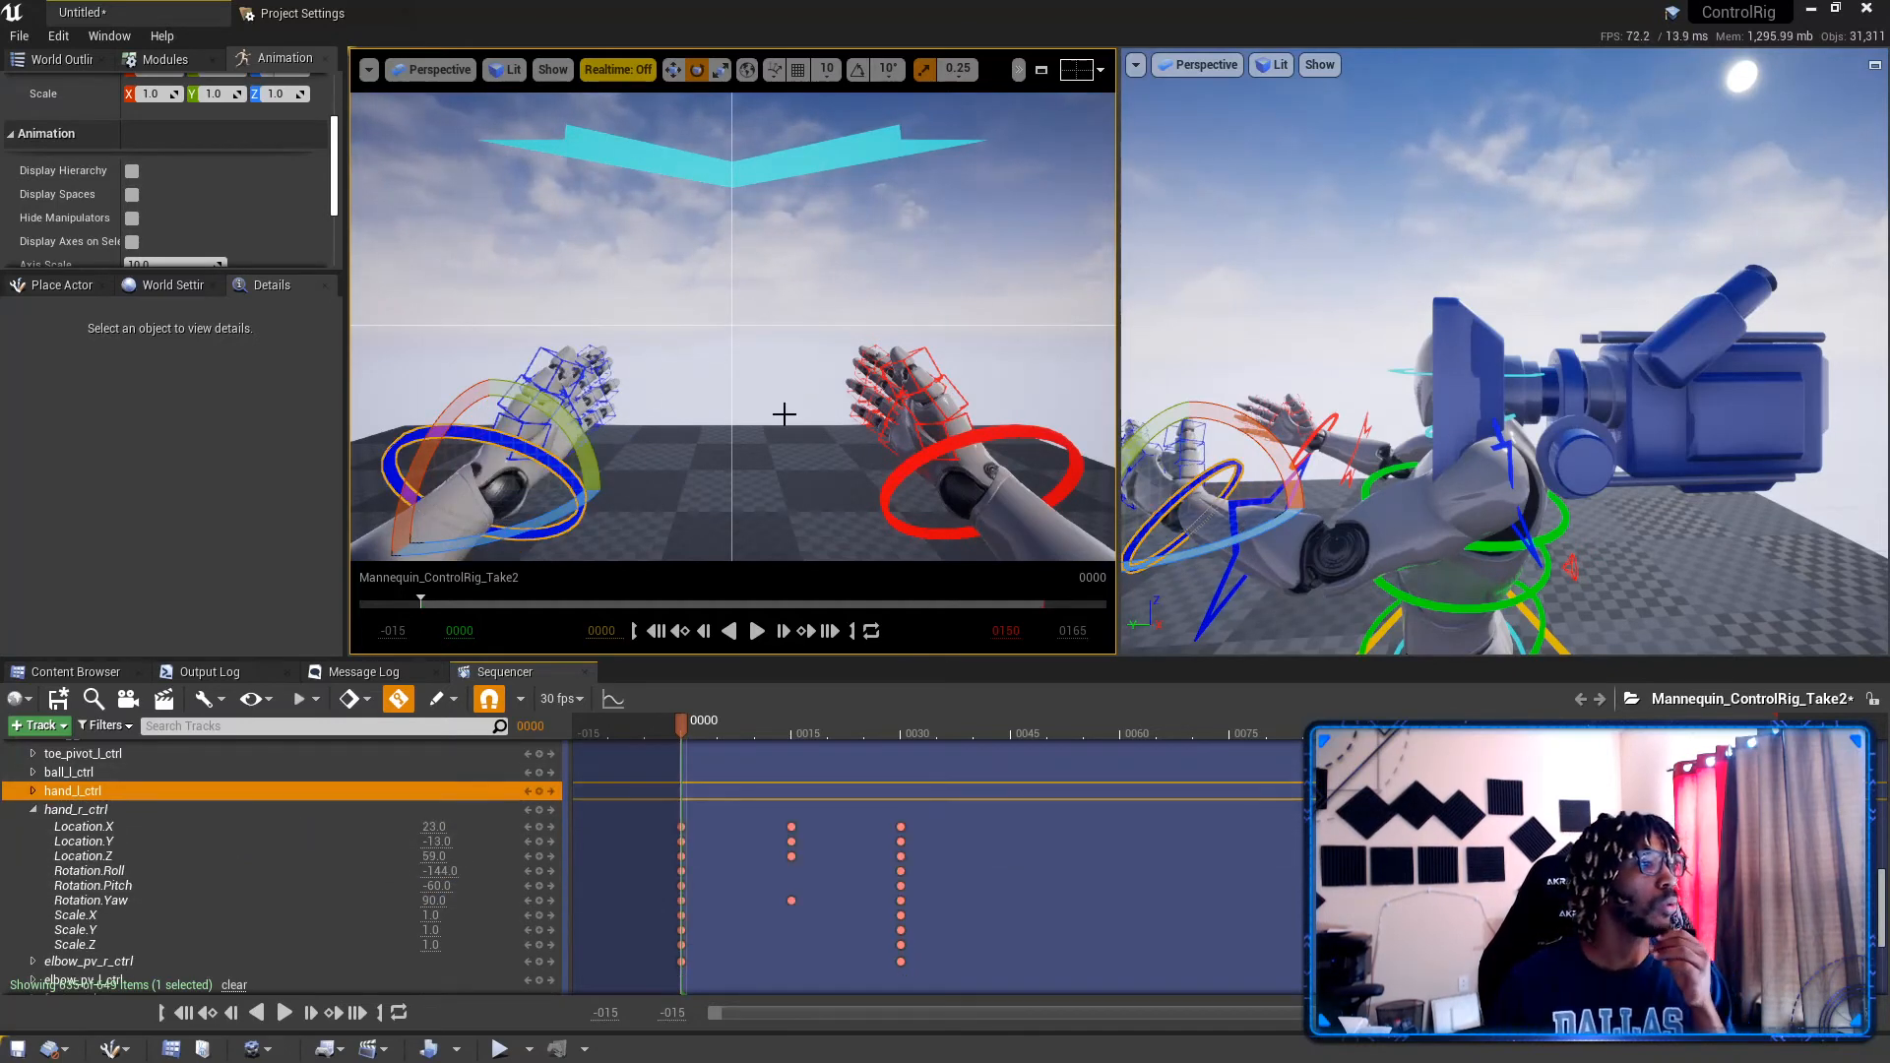
pyautogui.click(33, 810)
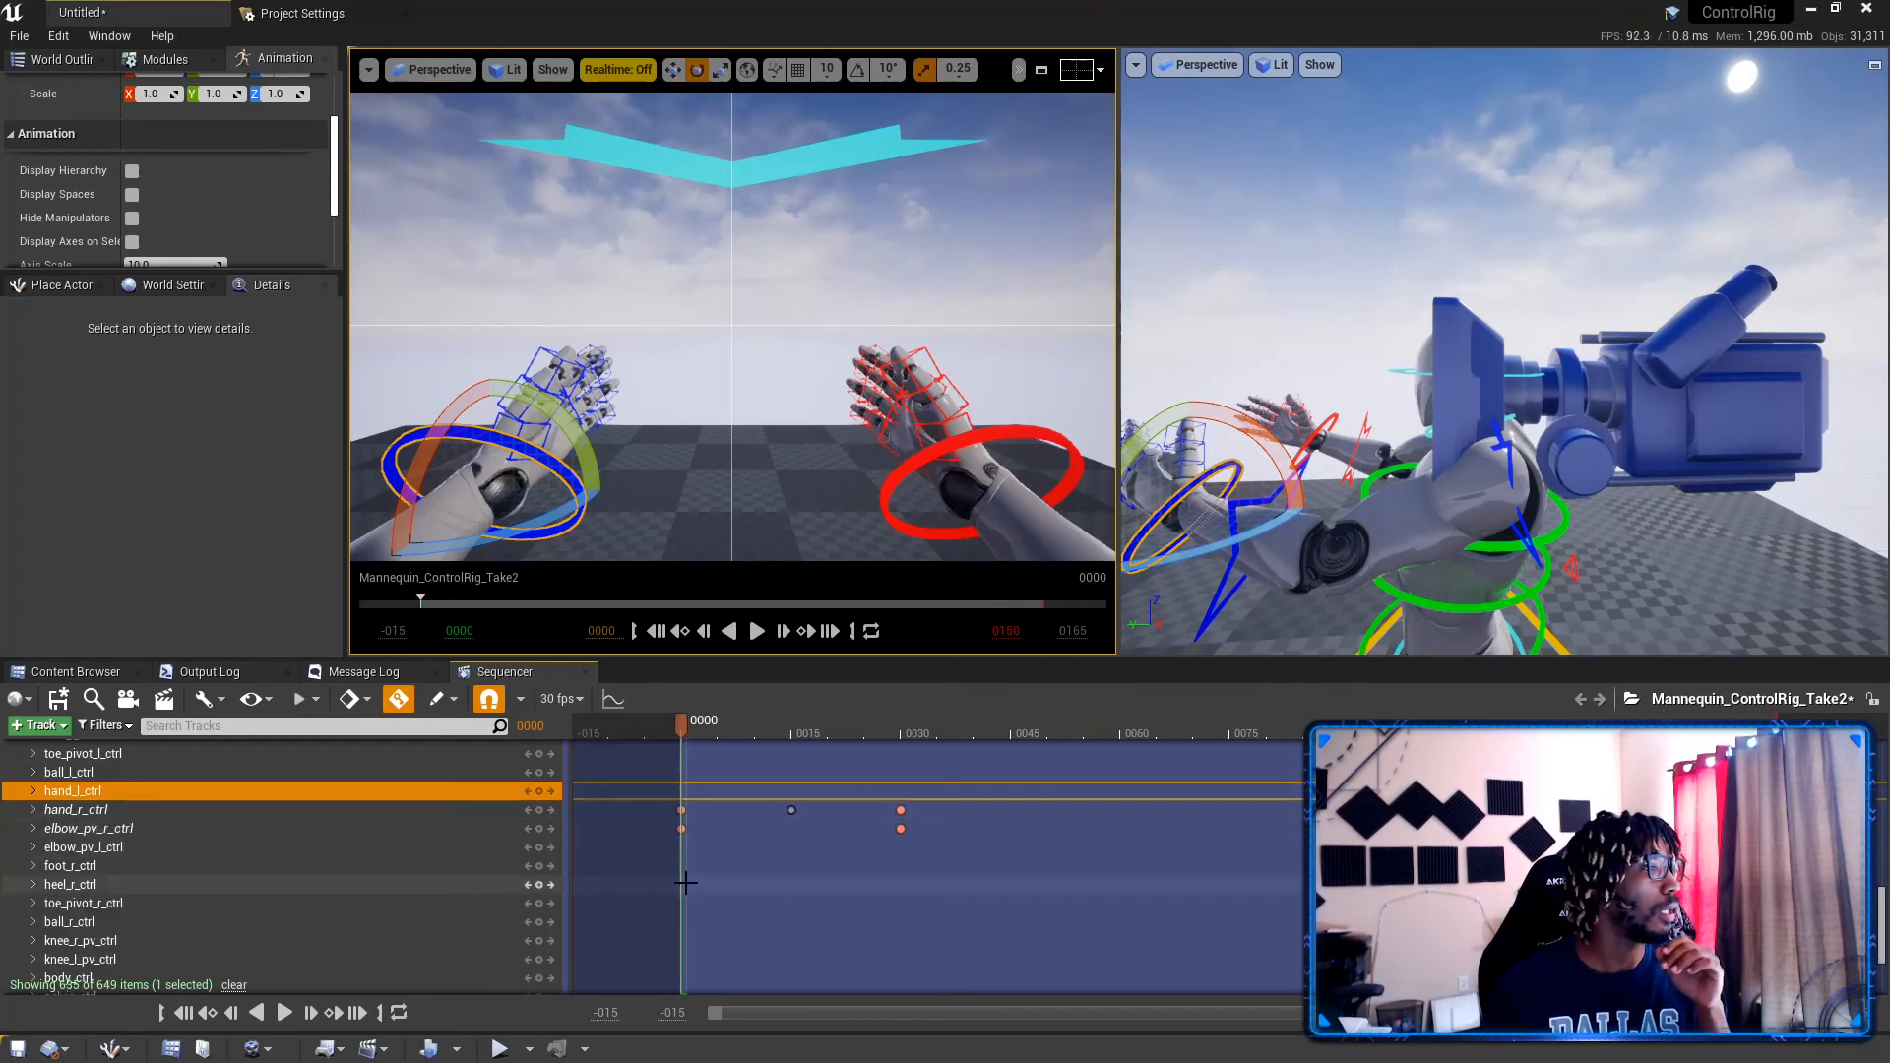
pyautogui.click(748, 884)
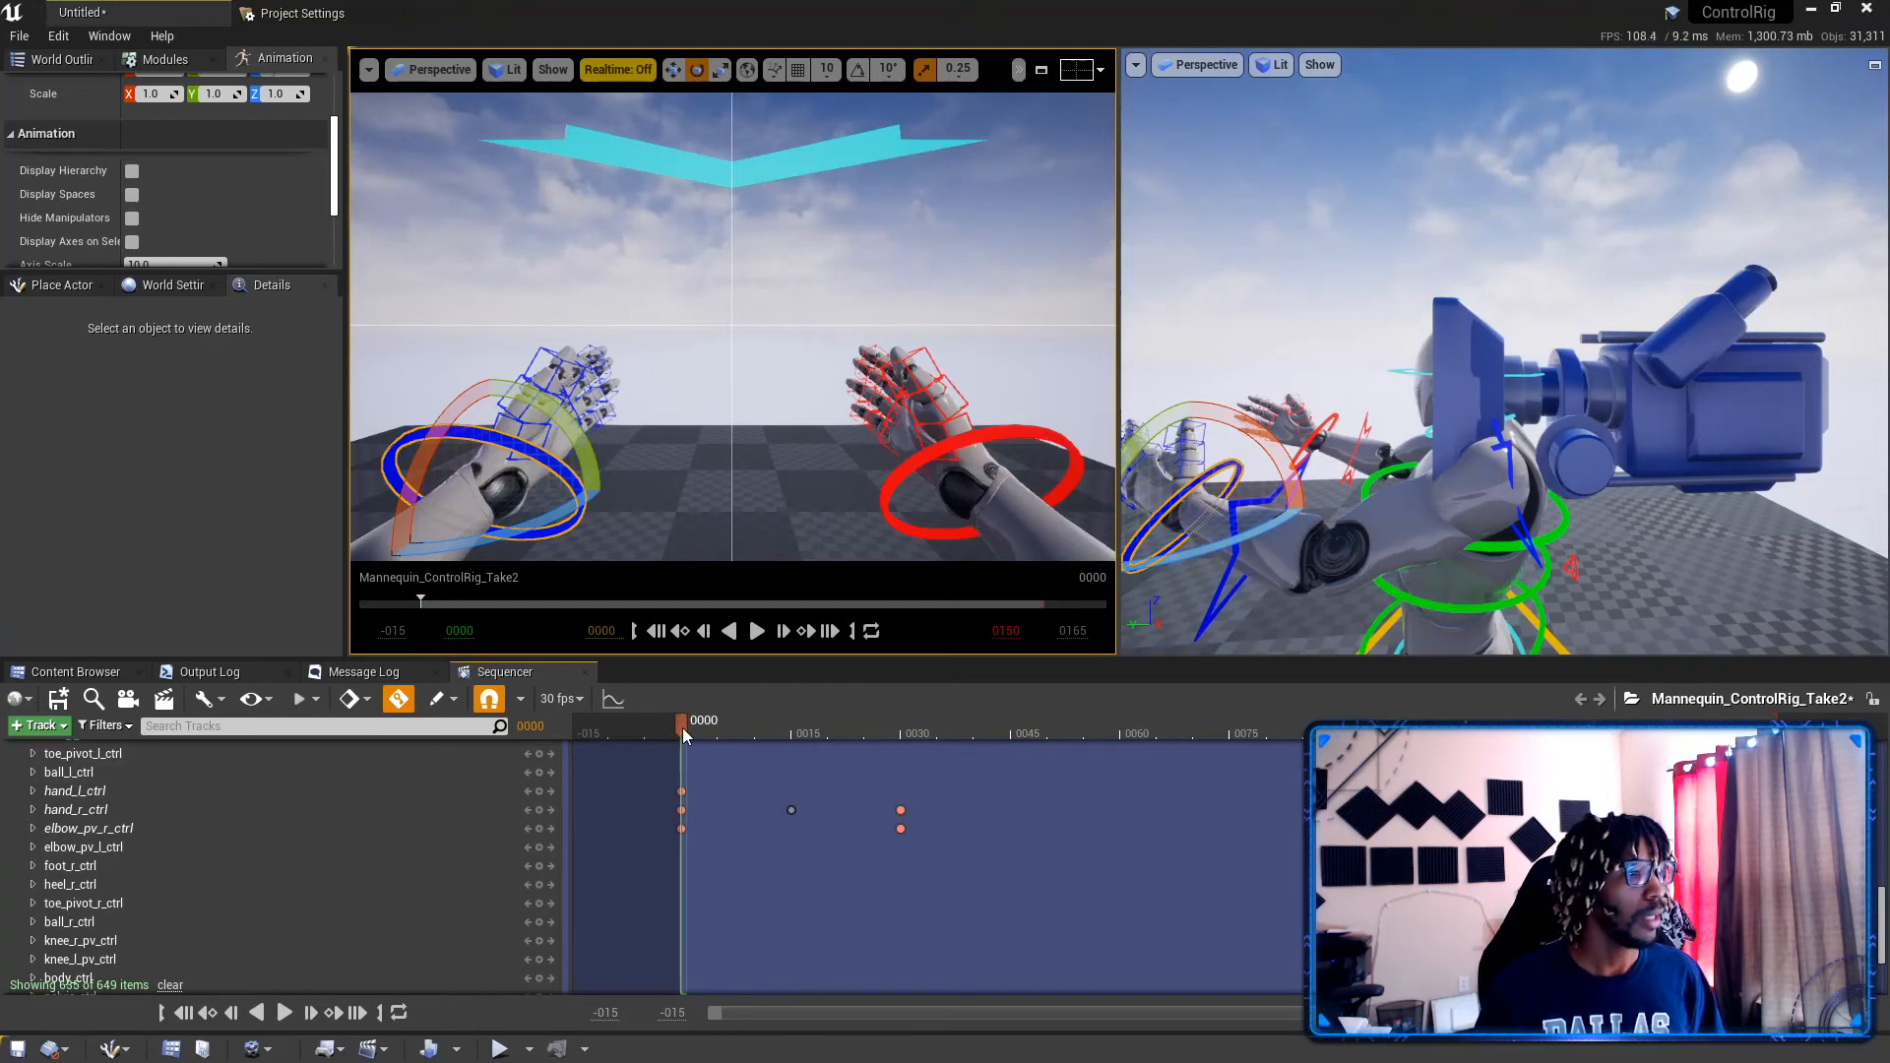
# Step: At frame 15, move the left-hand control straight down out of the first-person camera's view
pyautogui.moveTo(683, 728); pyautogui.dragTo(792, 734)
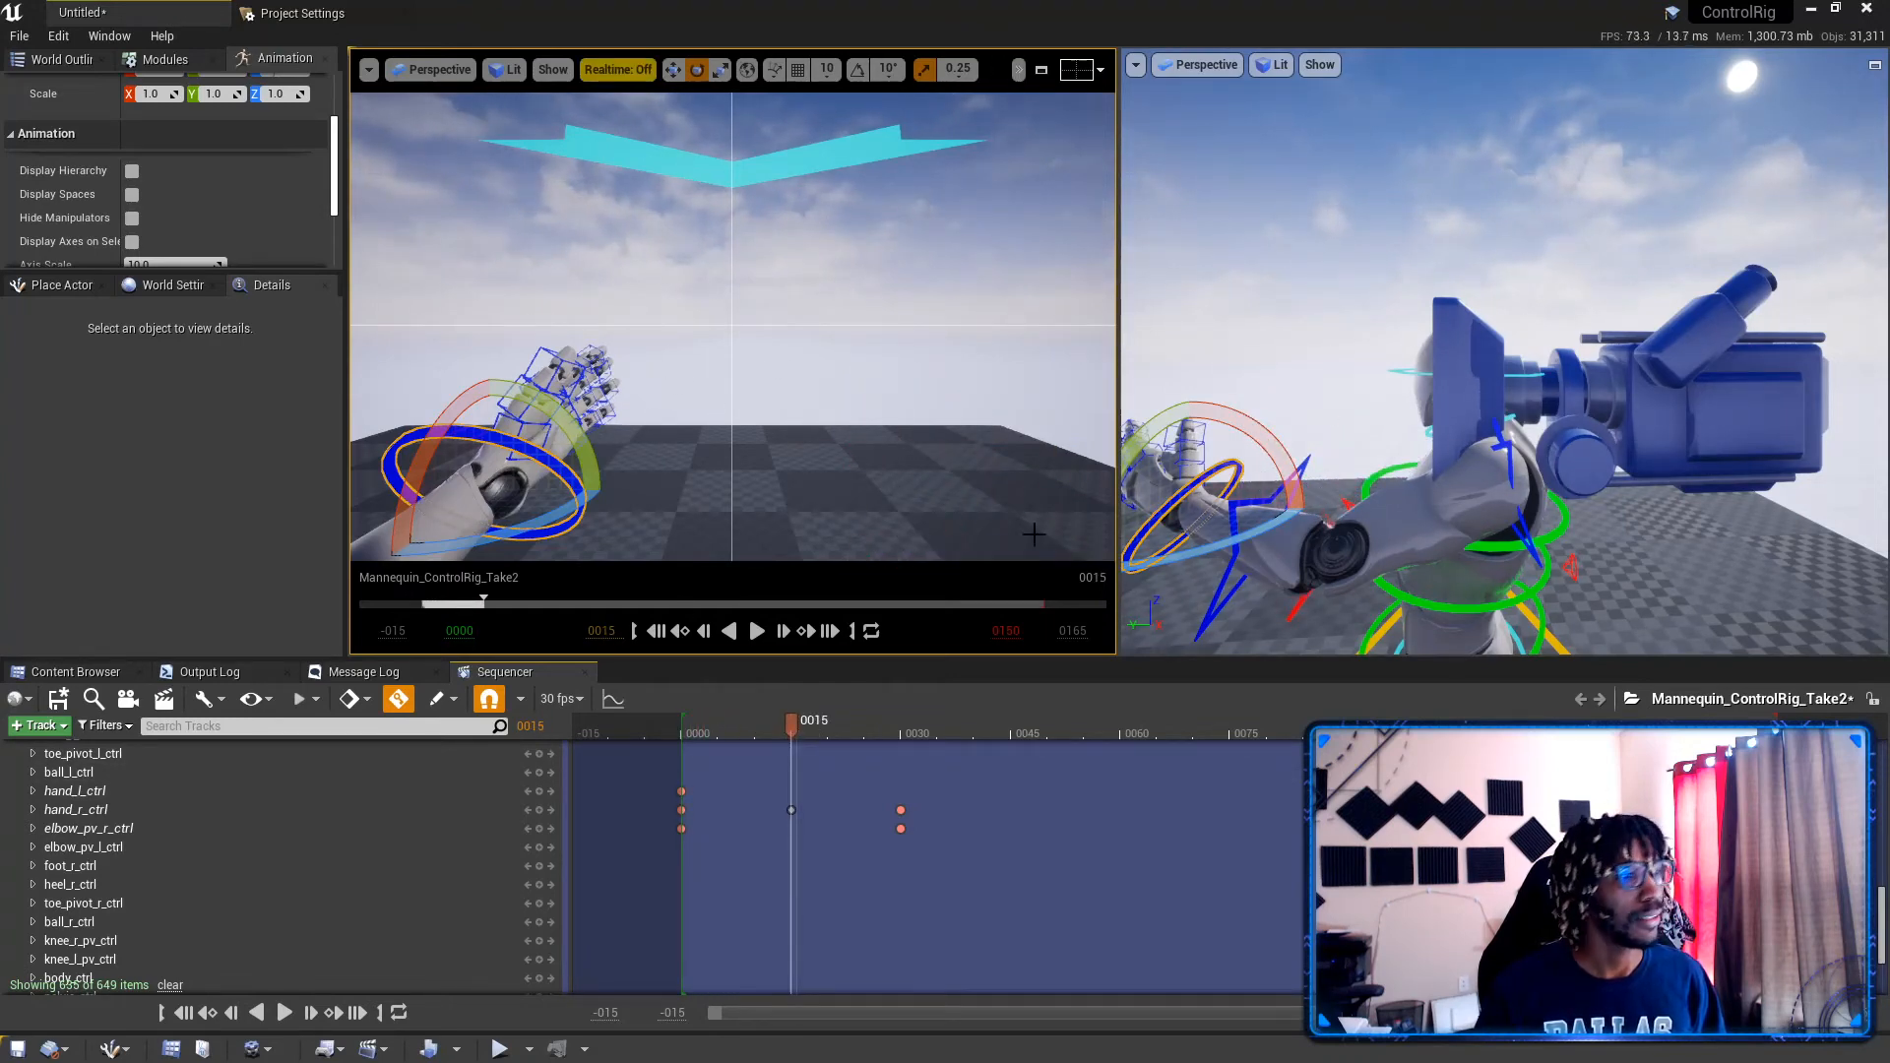
pyautogui.press('w')
pyautogui.moveTo(482, 403); pyautogui.dragTo(486, 640)
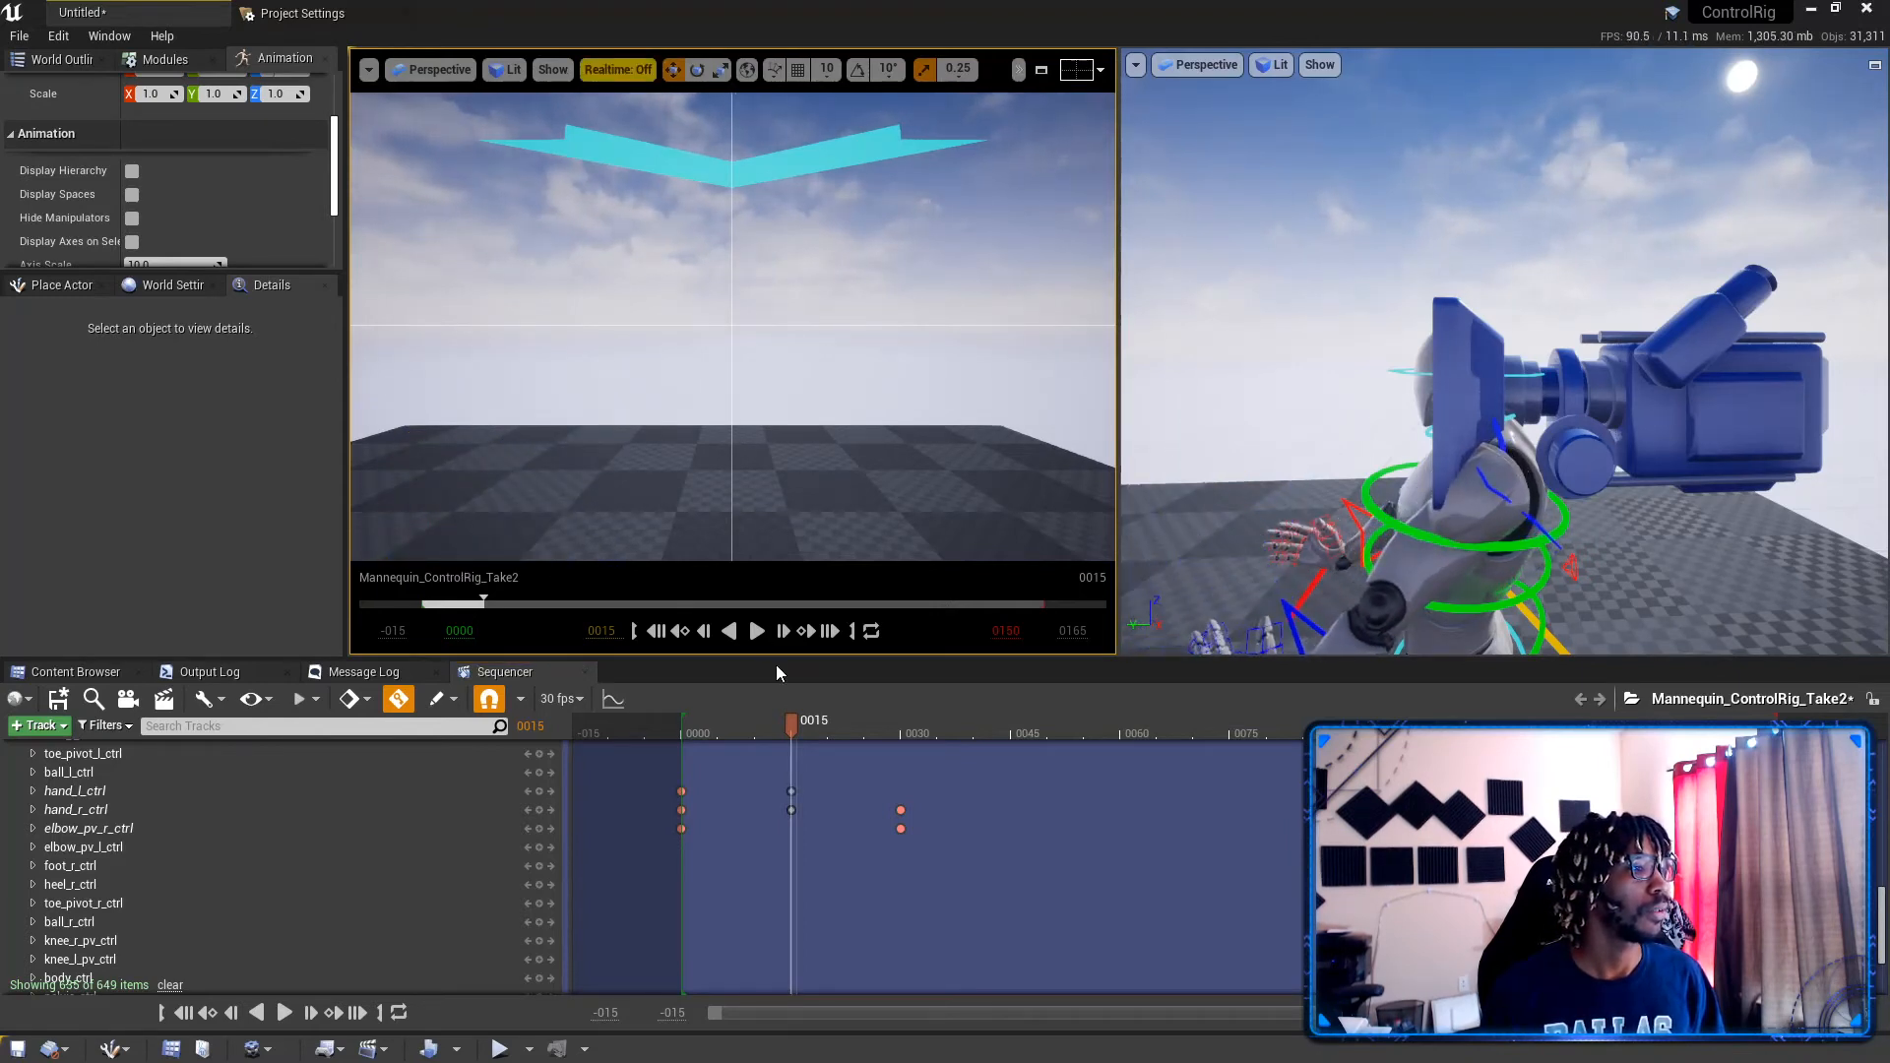
# Step: Copy the frame 0 keys of both hand controls and the right elbow pole vector to frame 30
pyautogui.moveTo(797, 723); pyautogui.dragTo(907, 731)
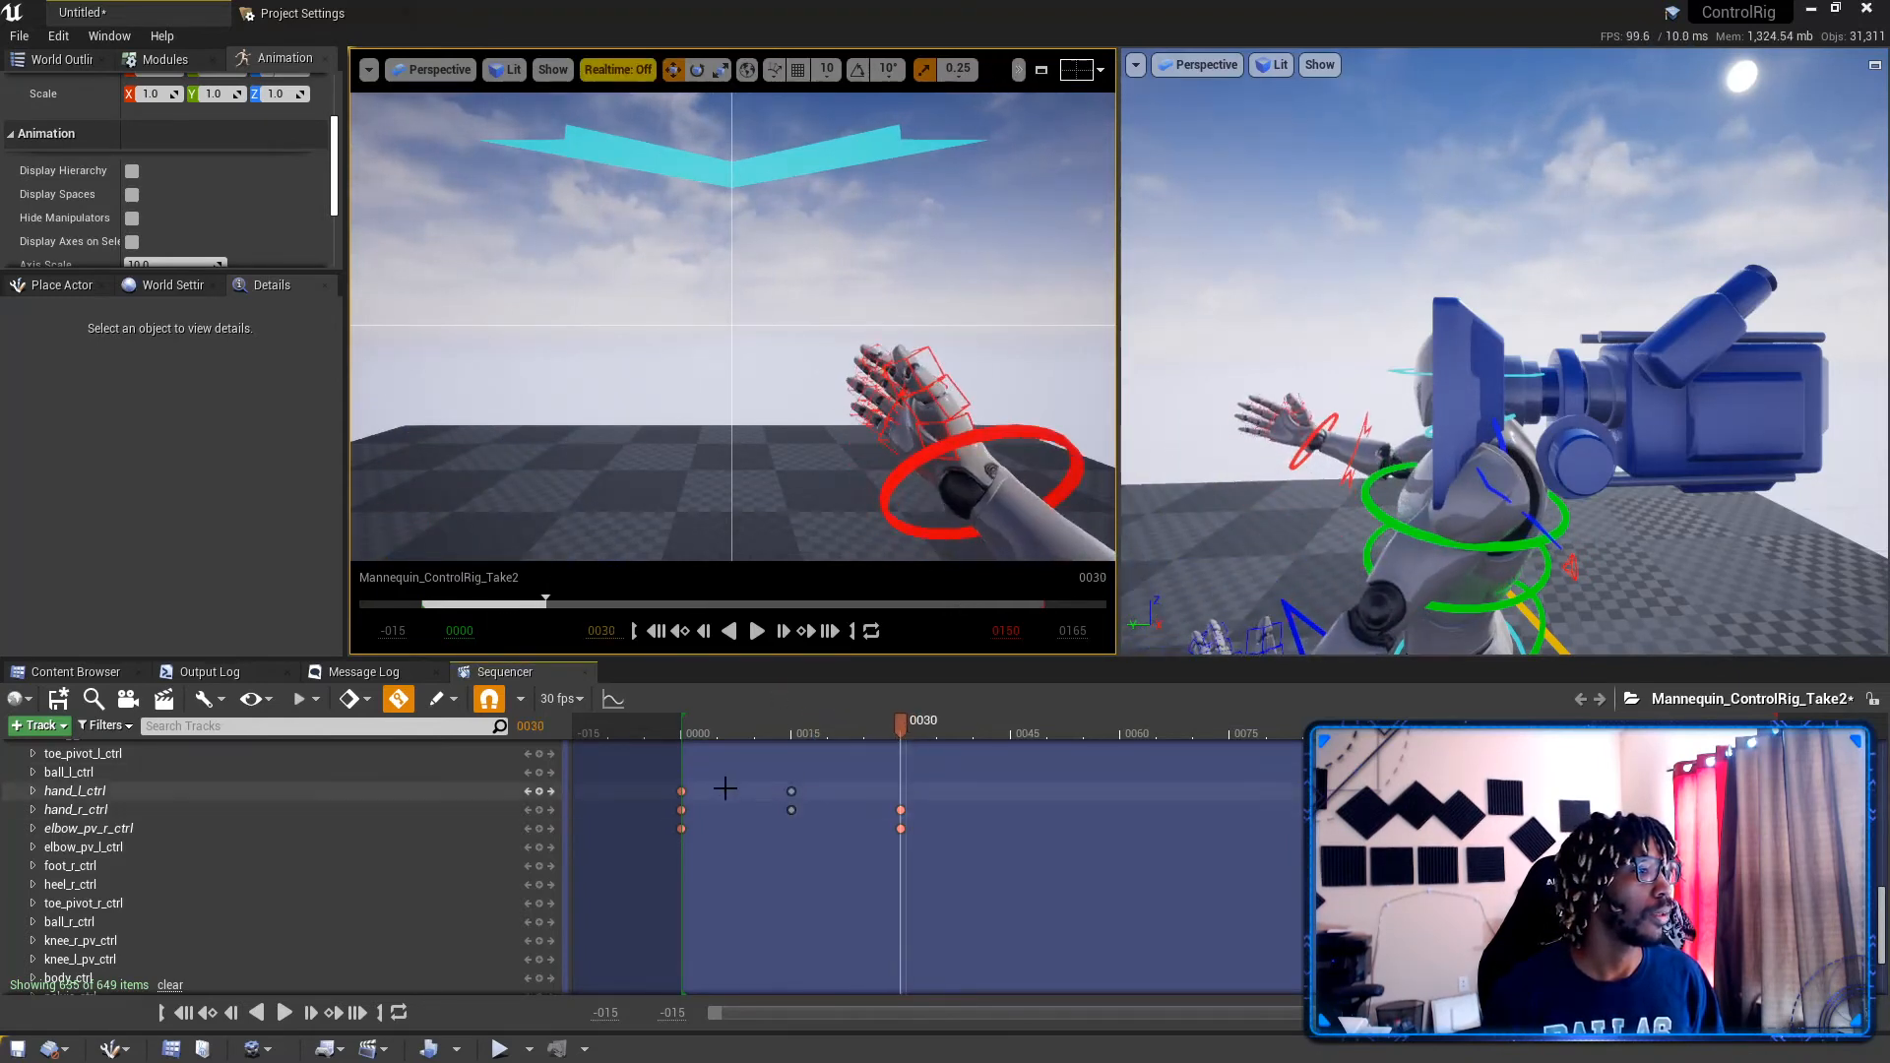
pyautogui.moveTo(726, 848); pyautogui.dragTo(636, 765)
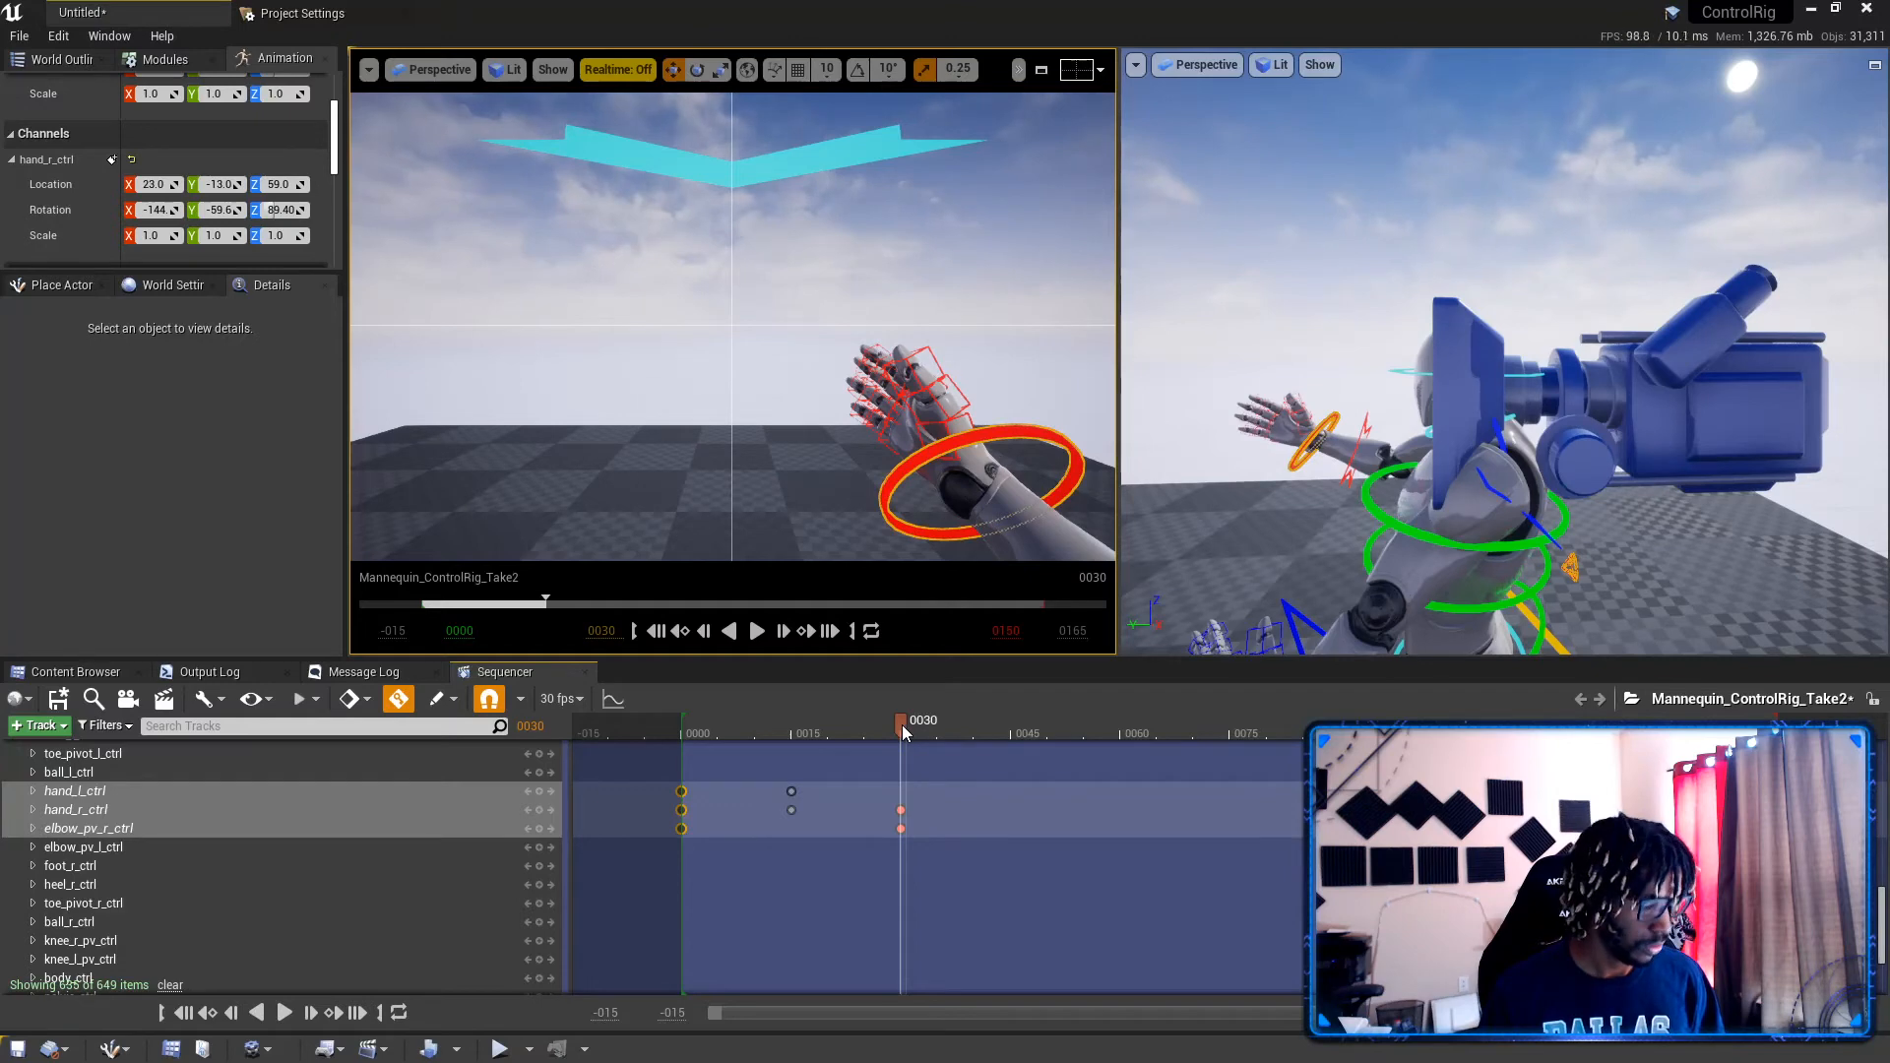
pyautogui.hotkey('ctrl', 'v')
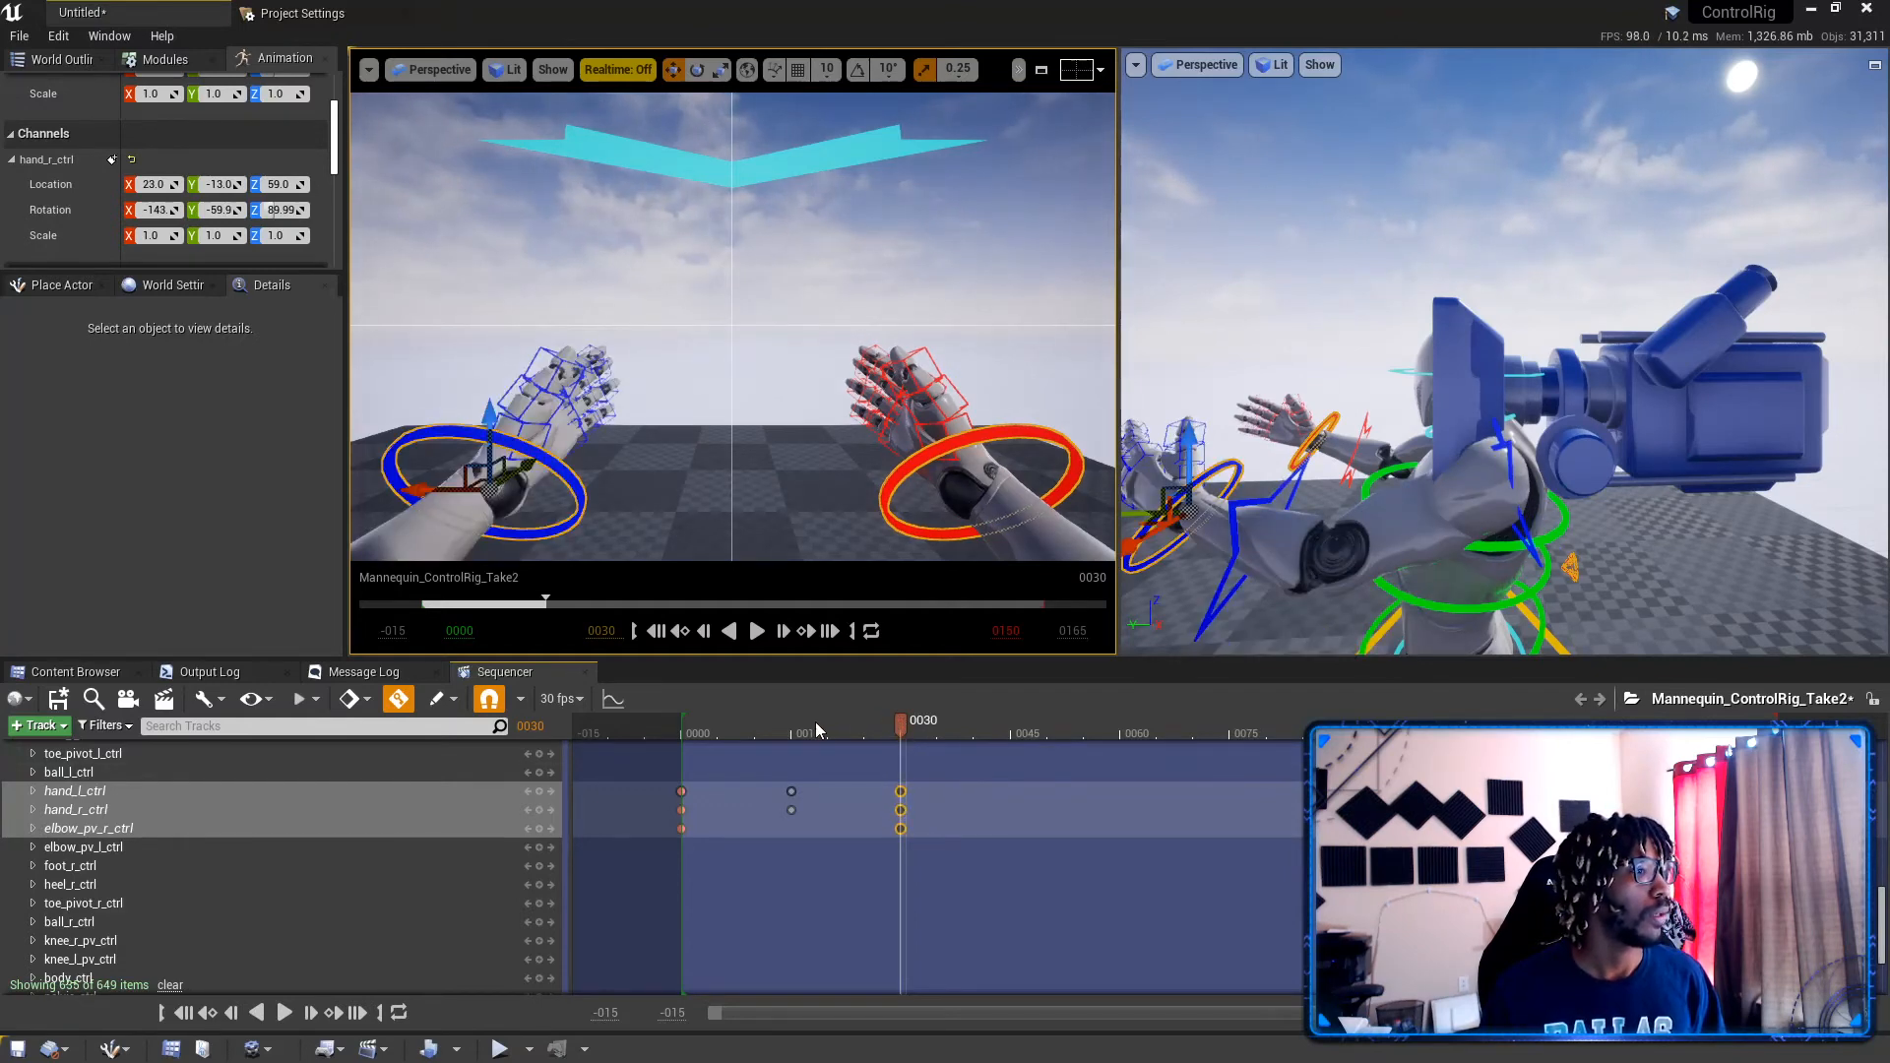
# Step: Shift all three left-hand control keys 15 frames later, to frames 15, 30 and 45, and return the playhead to frame 0
pyautogui.moveTo(900, 725); pyautogui.dragTo(684, 727)
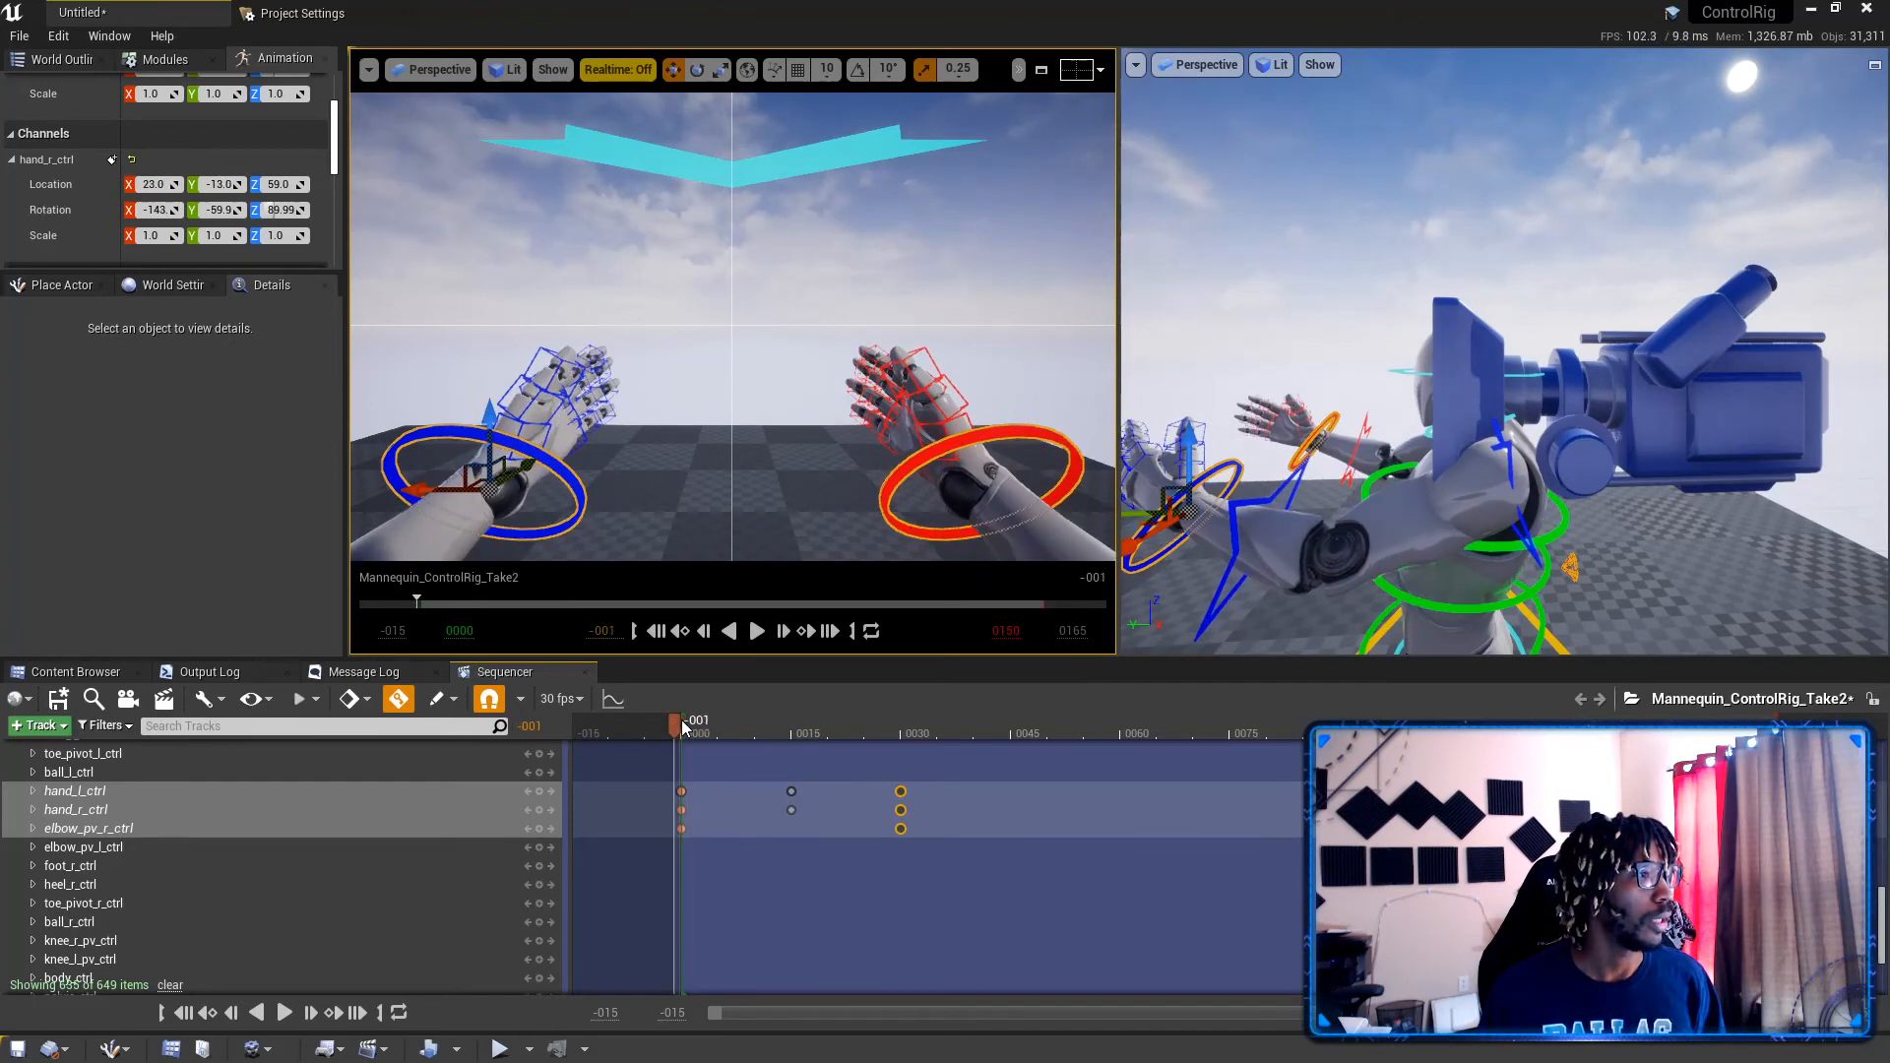
pyautogui.click(684, 727)
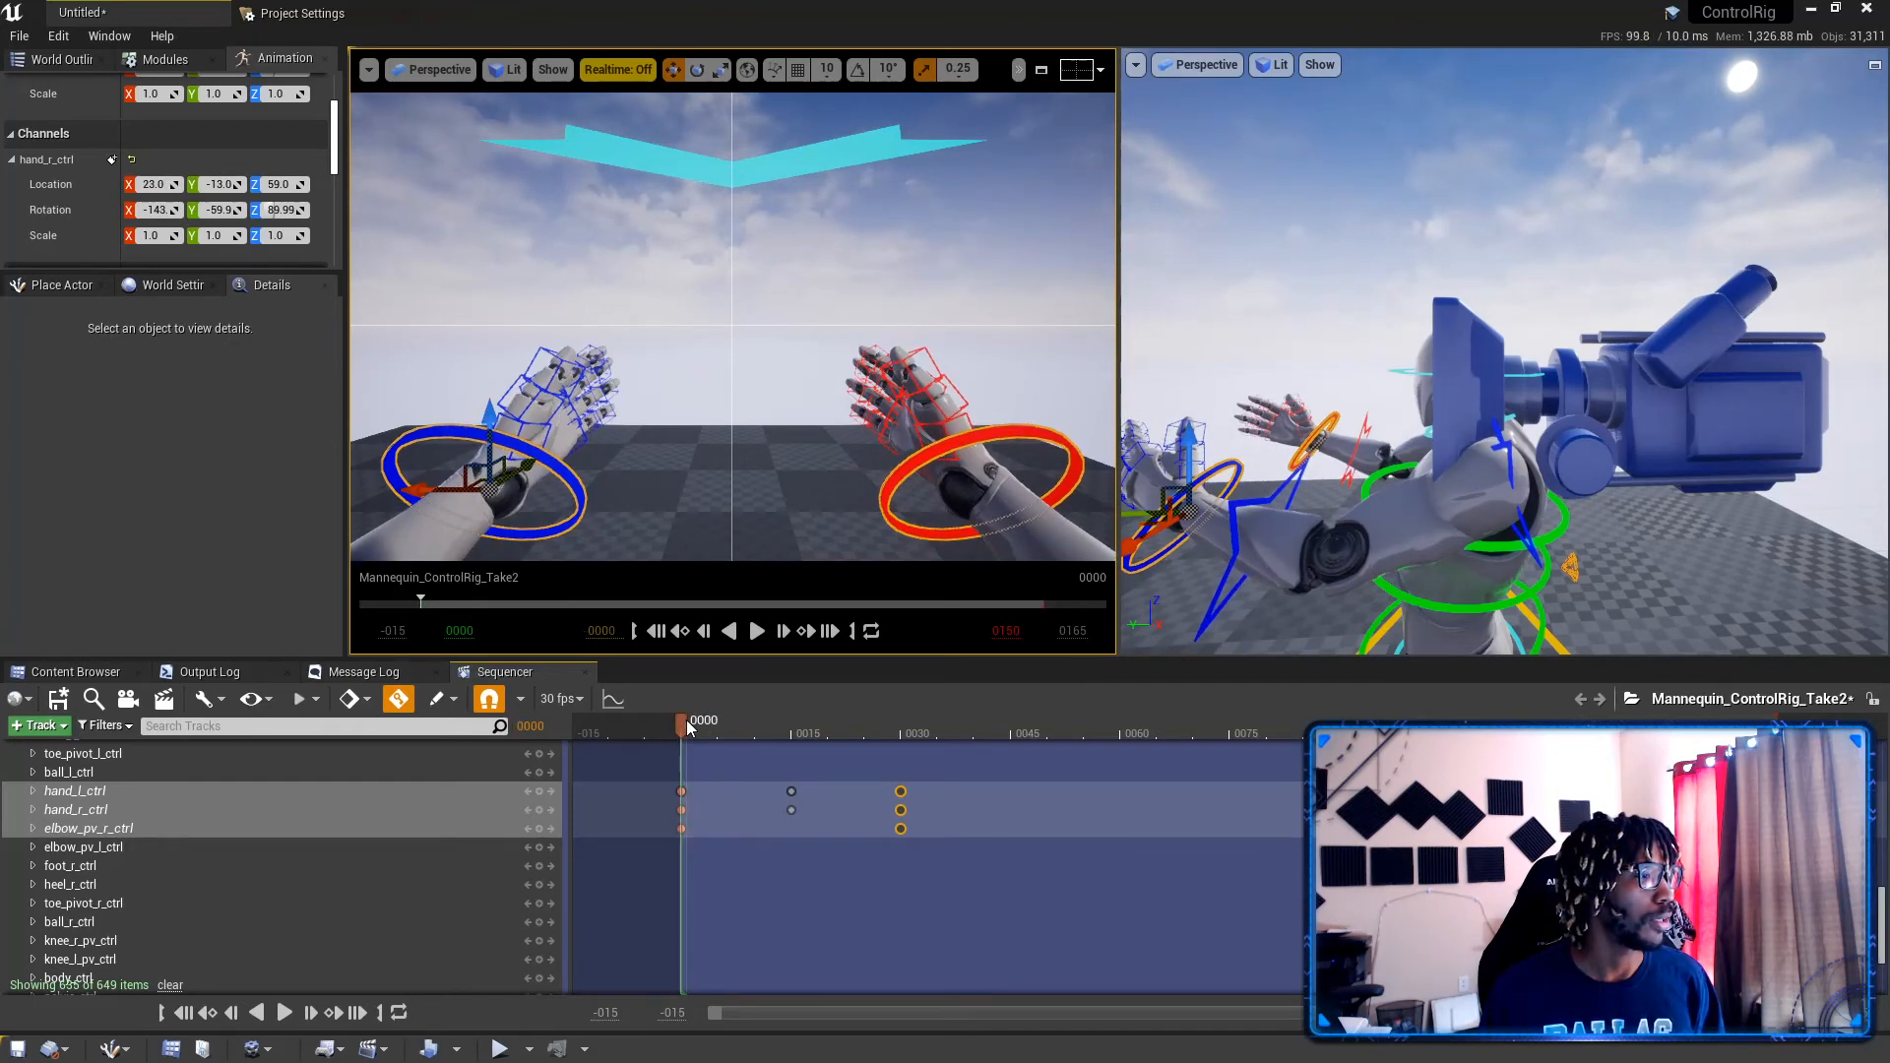
pyautogui.click(682, 792)
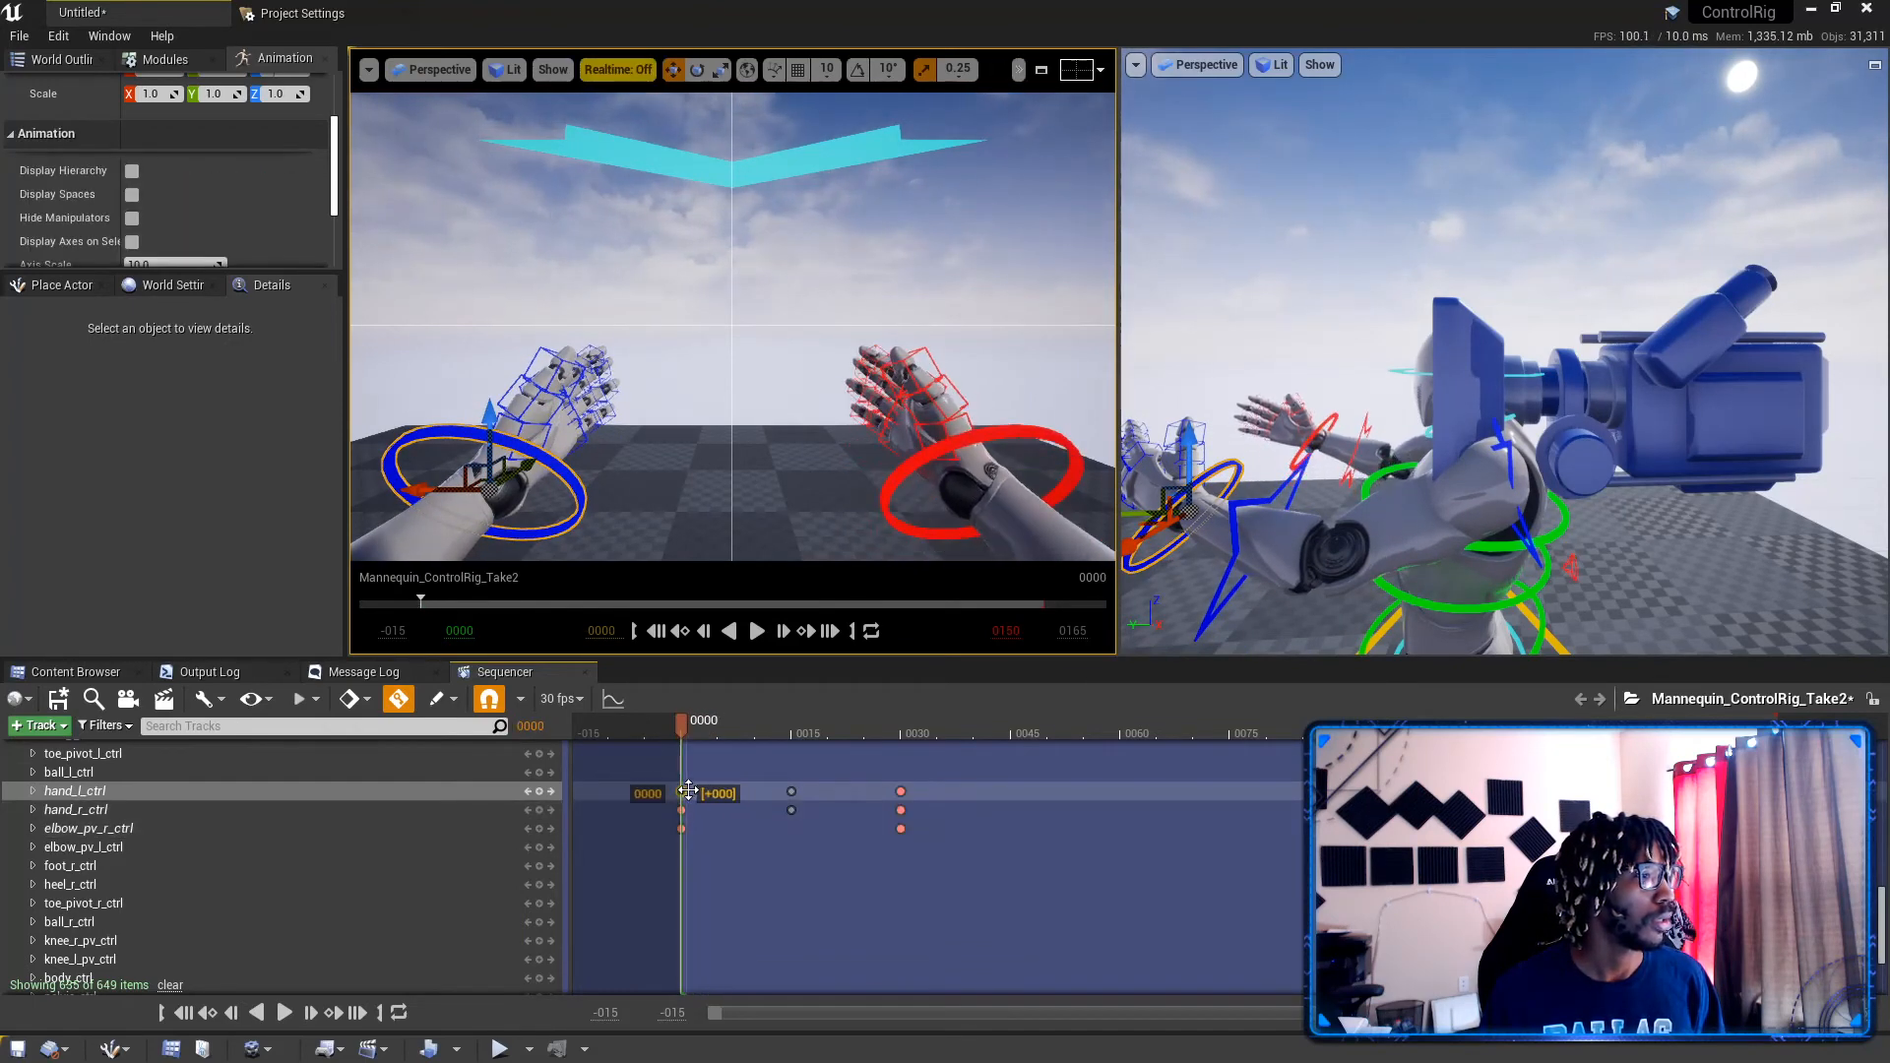
pyautogui.moveTo(973, 806); pyautogui.dragTo(844, 789)
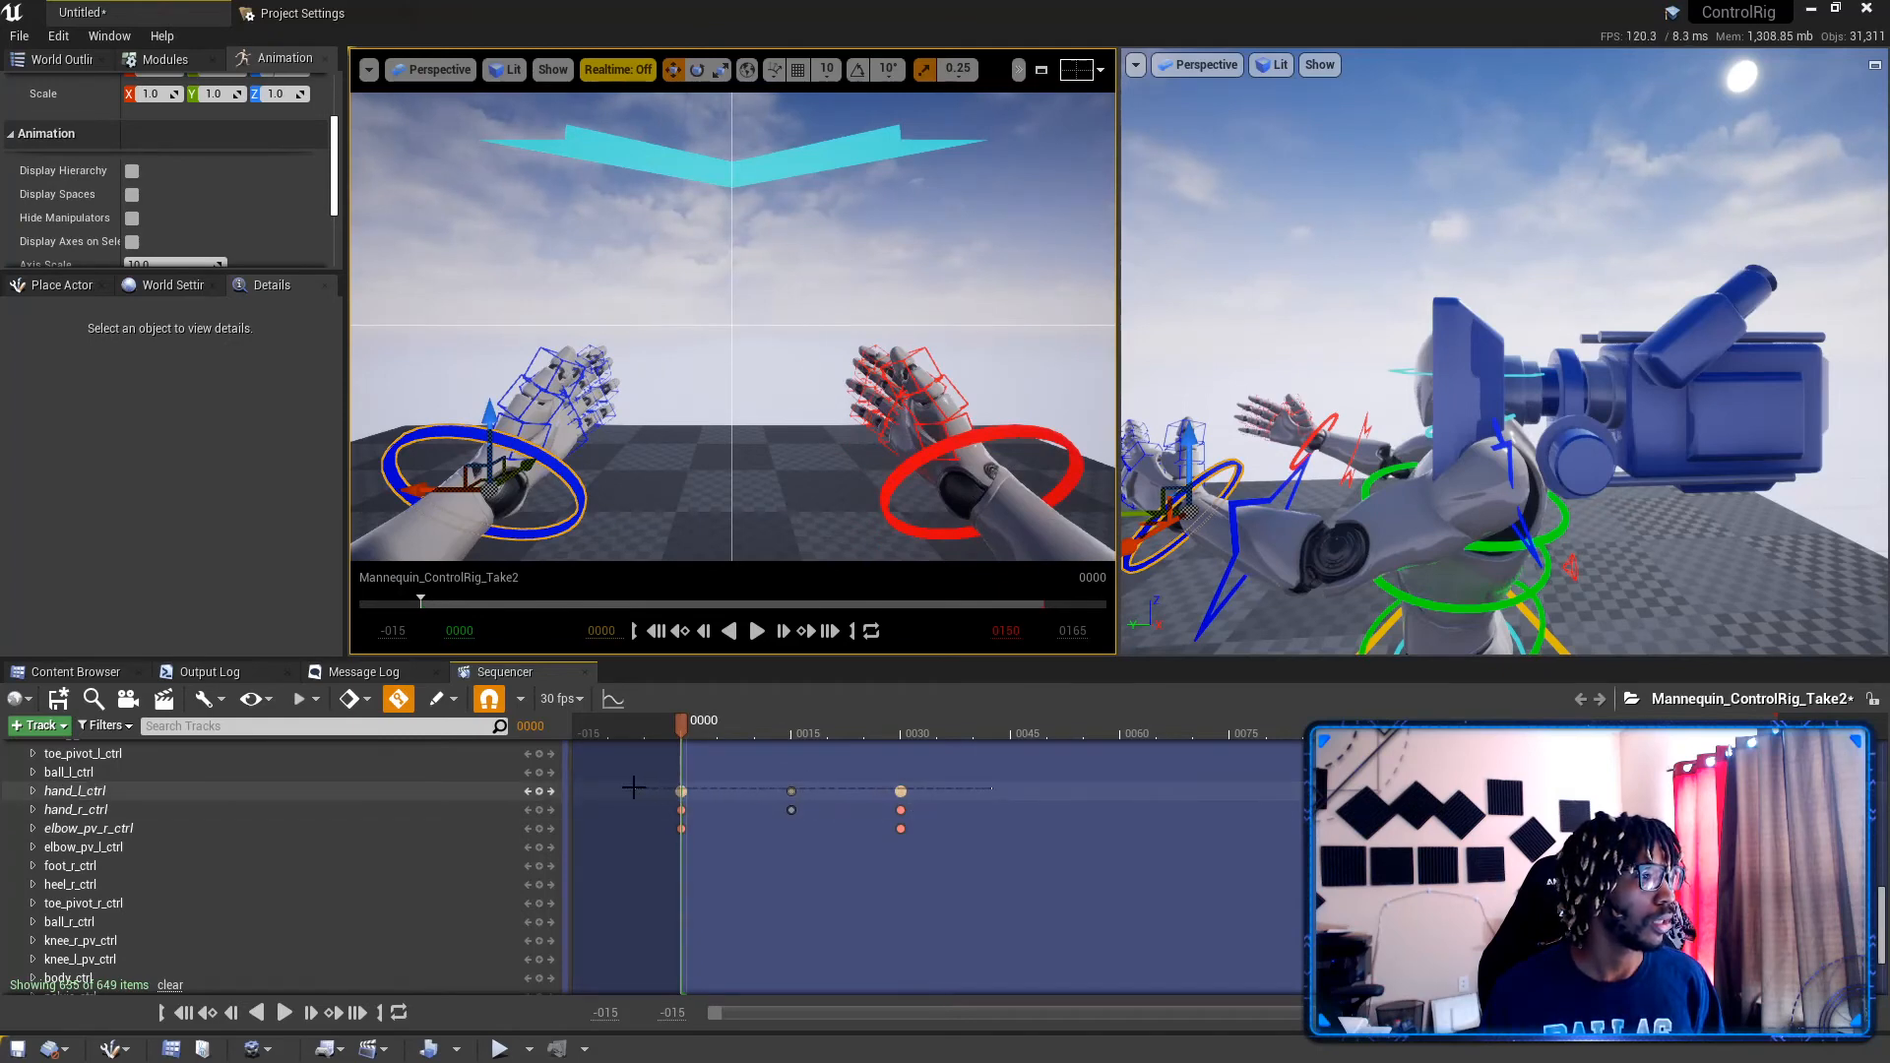
pyautogui.moveTo(681, 791); pyautogui.dragTo(798, 789)
pyautogui.moveTo(686, 735); pyautogui.dragTo(685, 794)
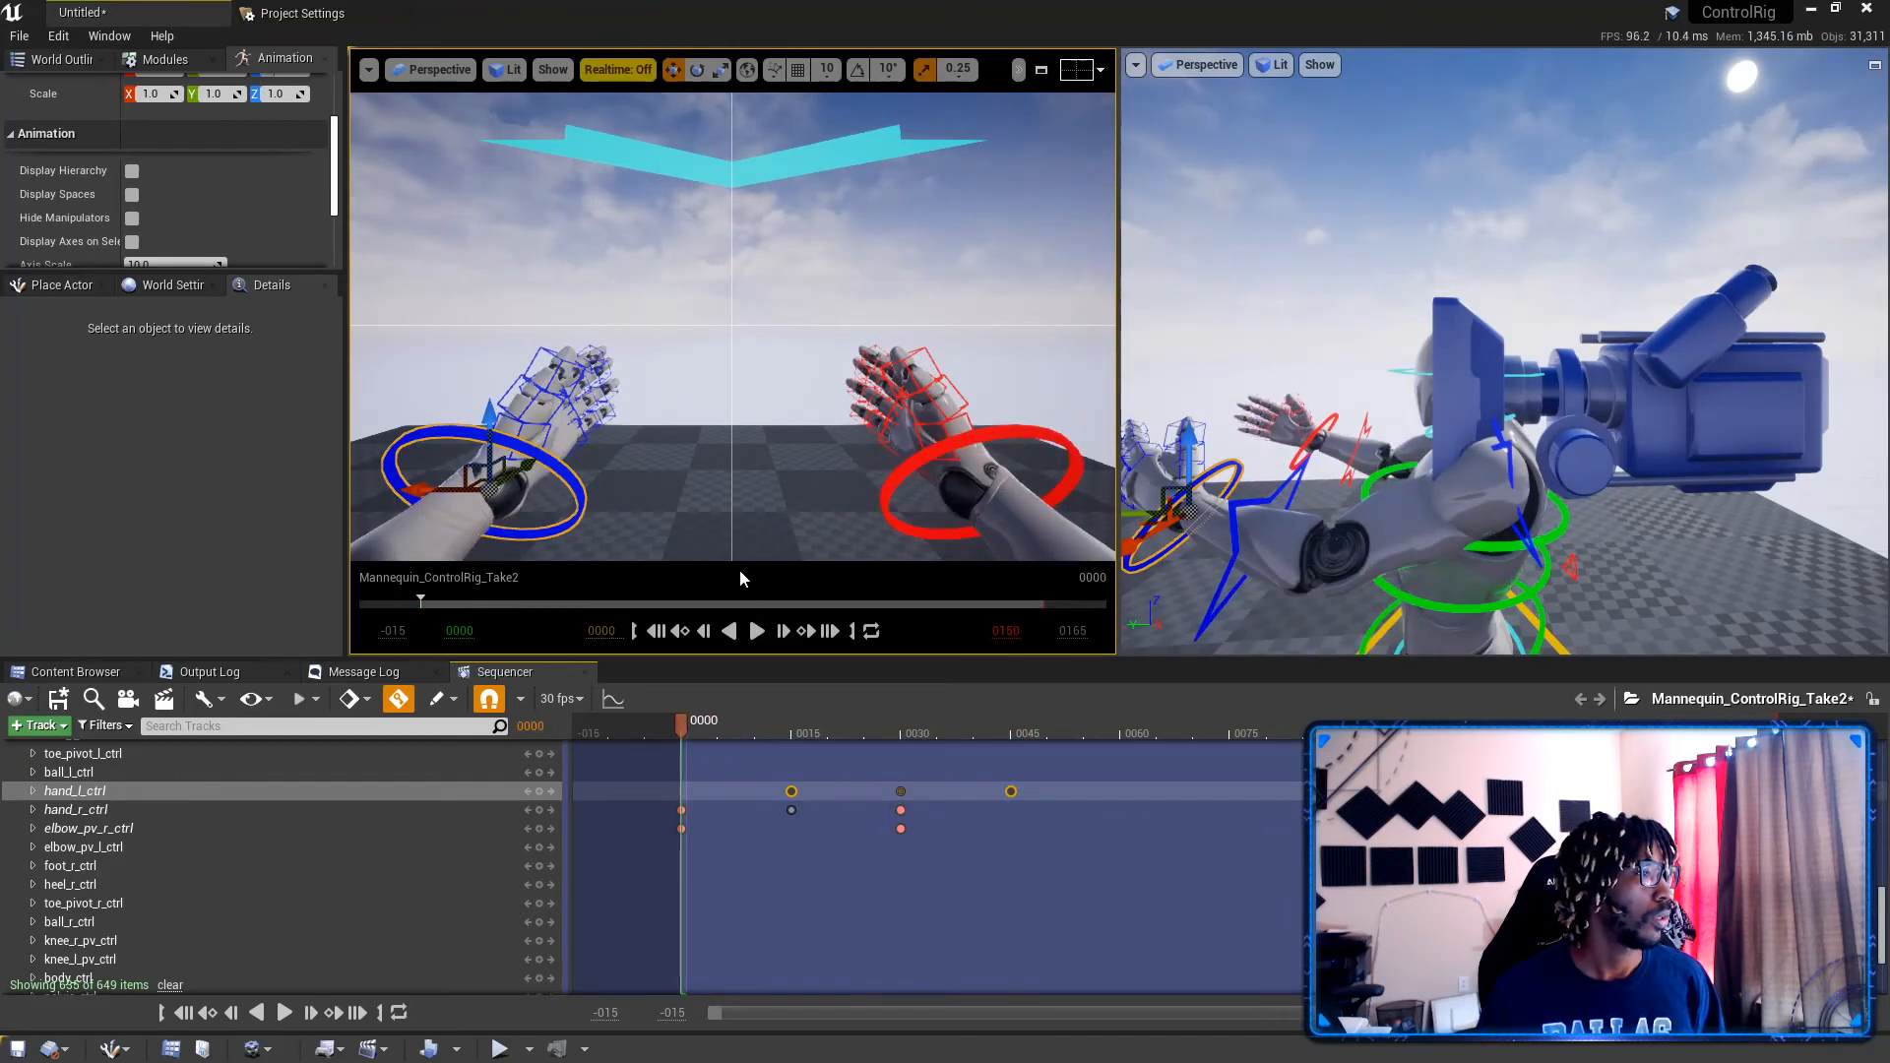
# Step: Play the sequence from frame 0 to review the offset hand motion, and return the playhead to the start
pyautogui.click(757, 630)
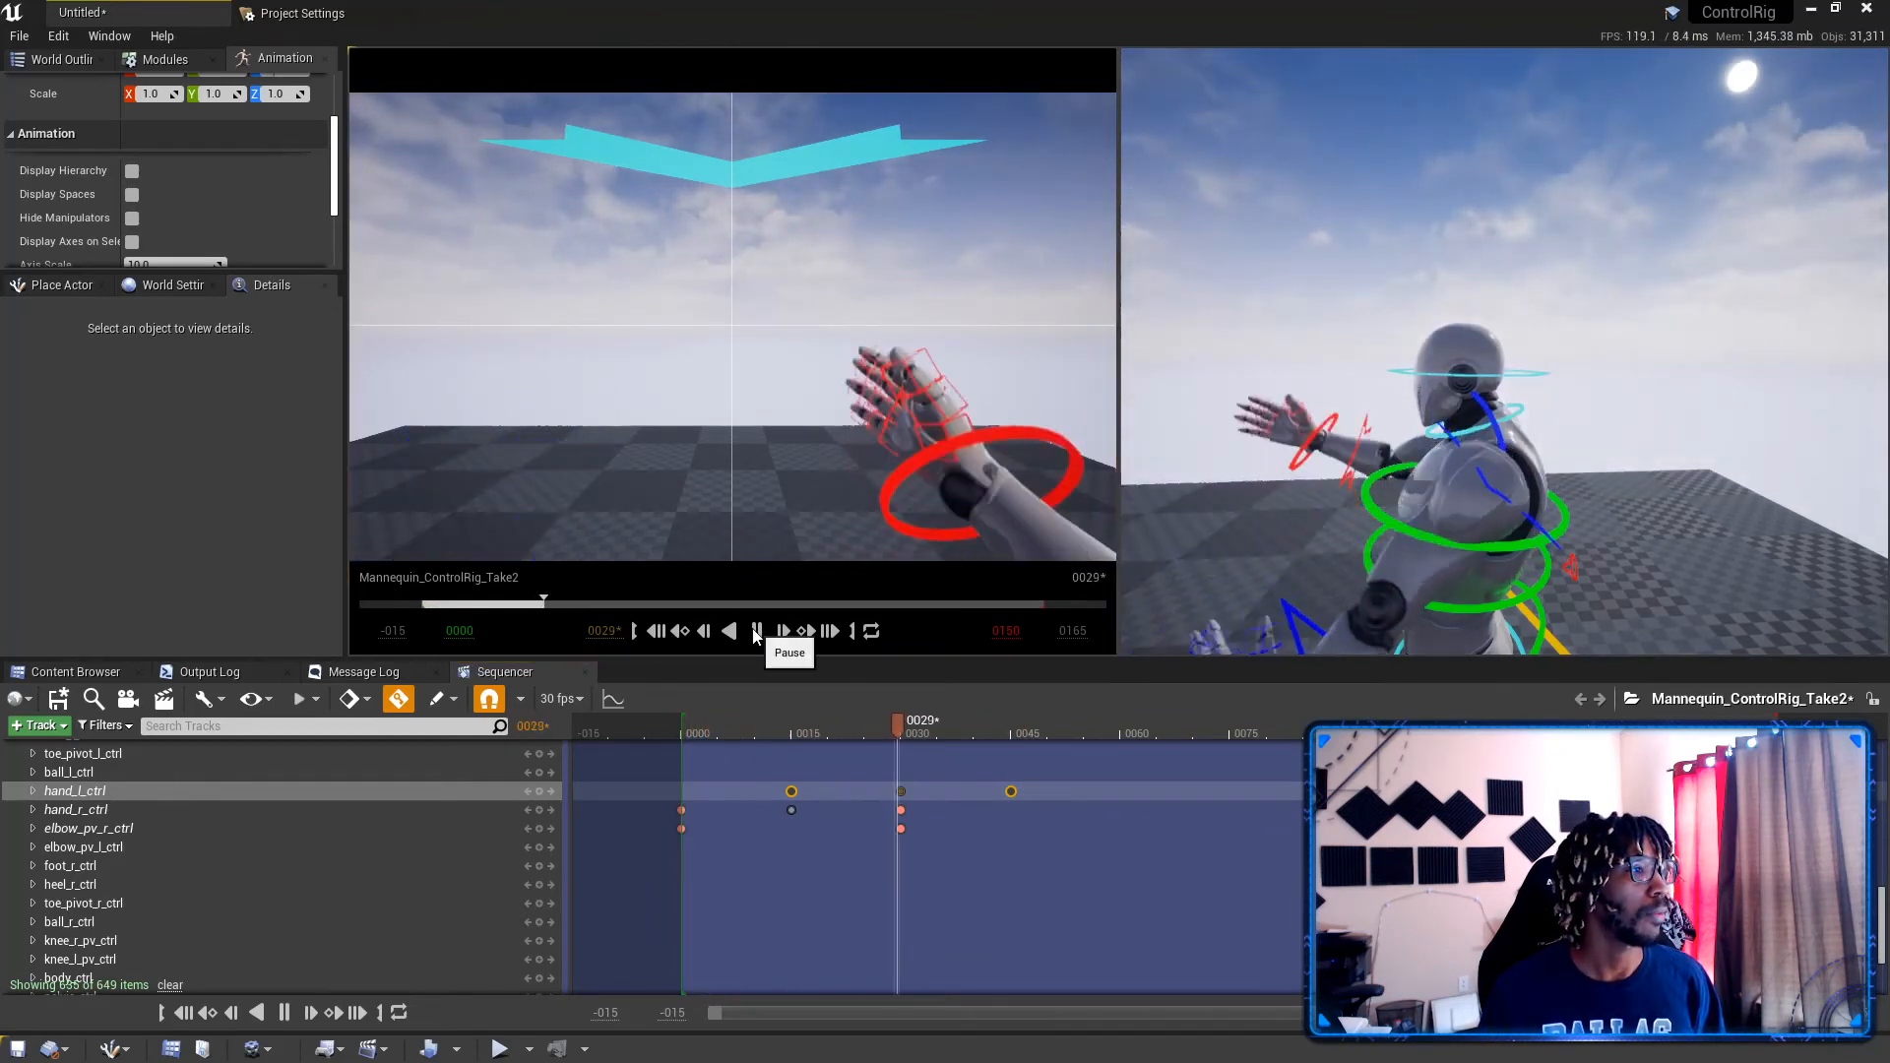
pyautogui.click(689, 728)
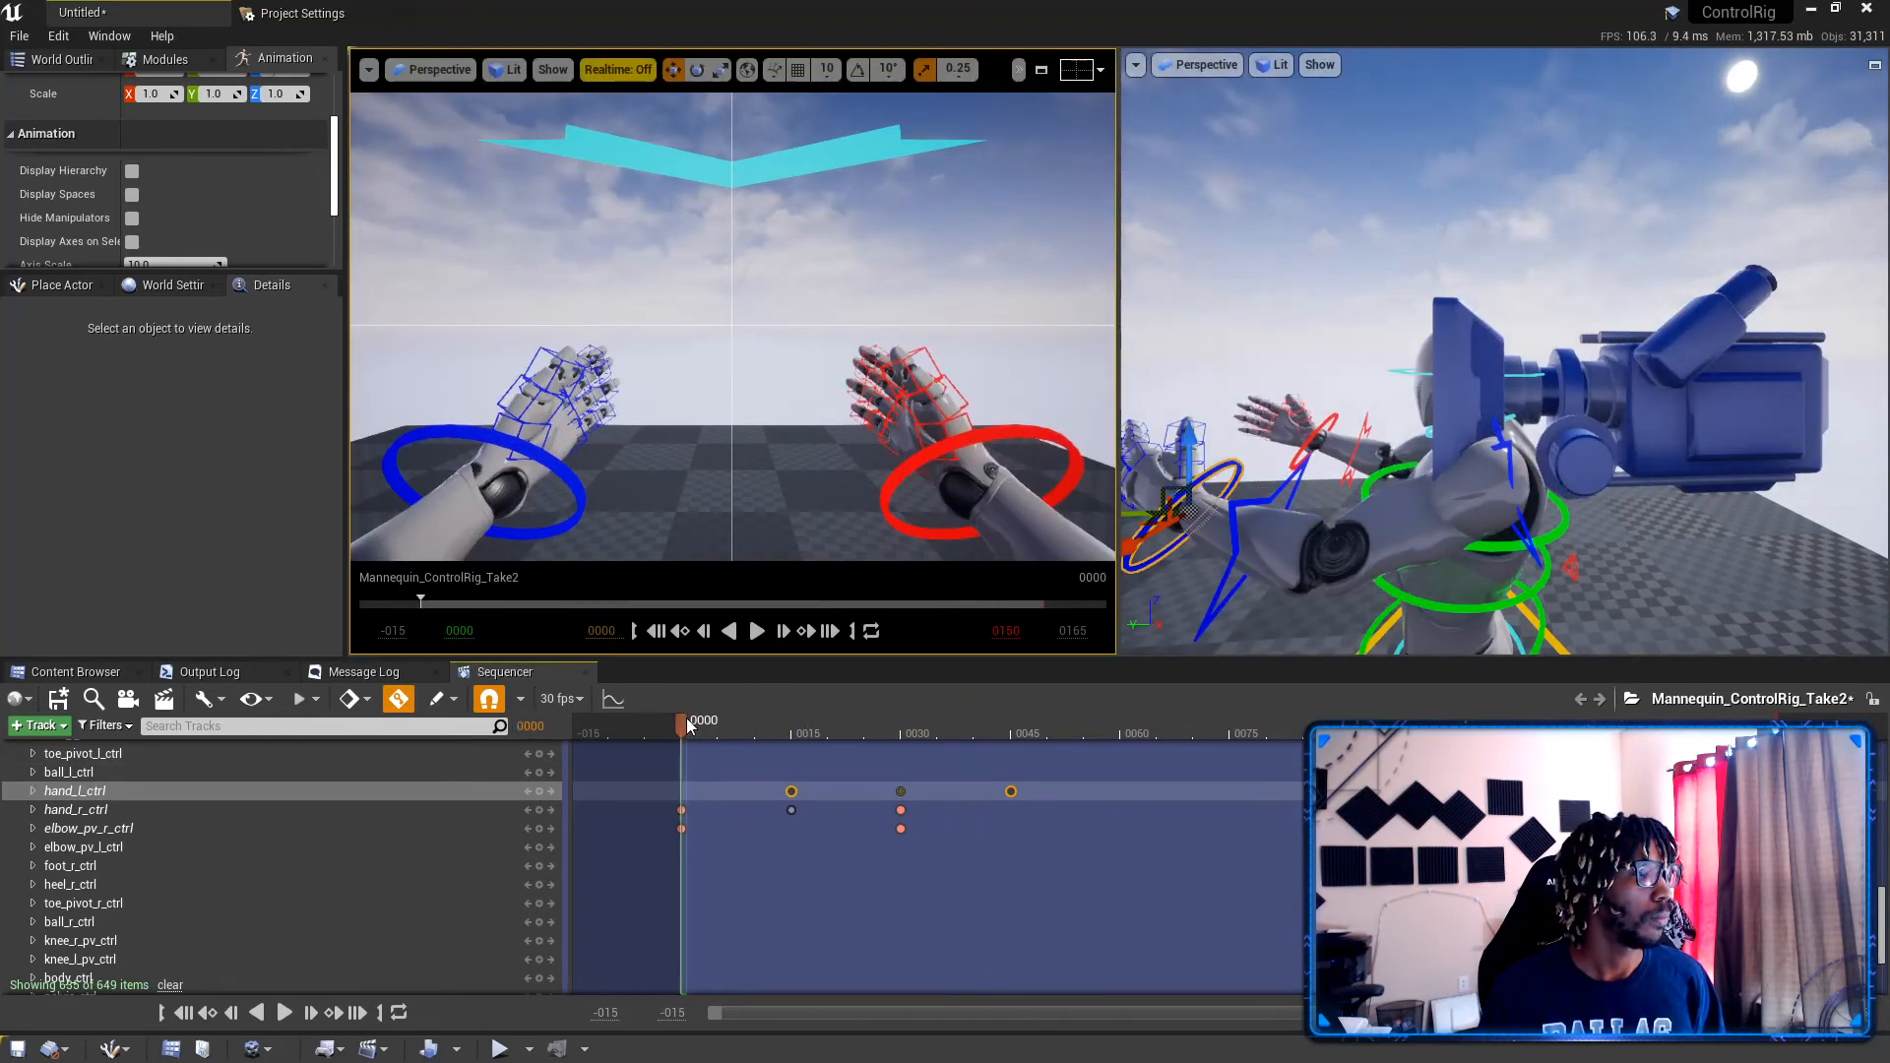
pyautogui.click(756, 633)
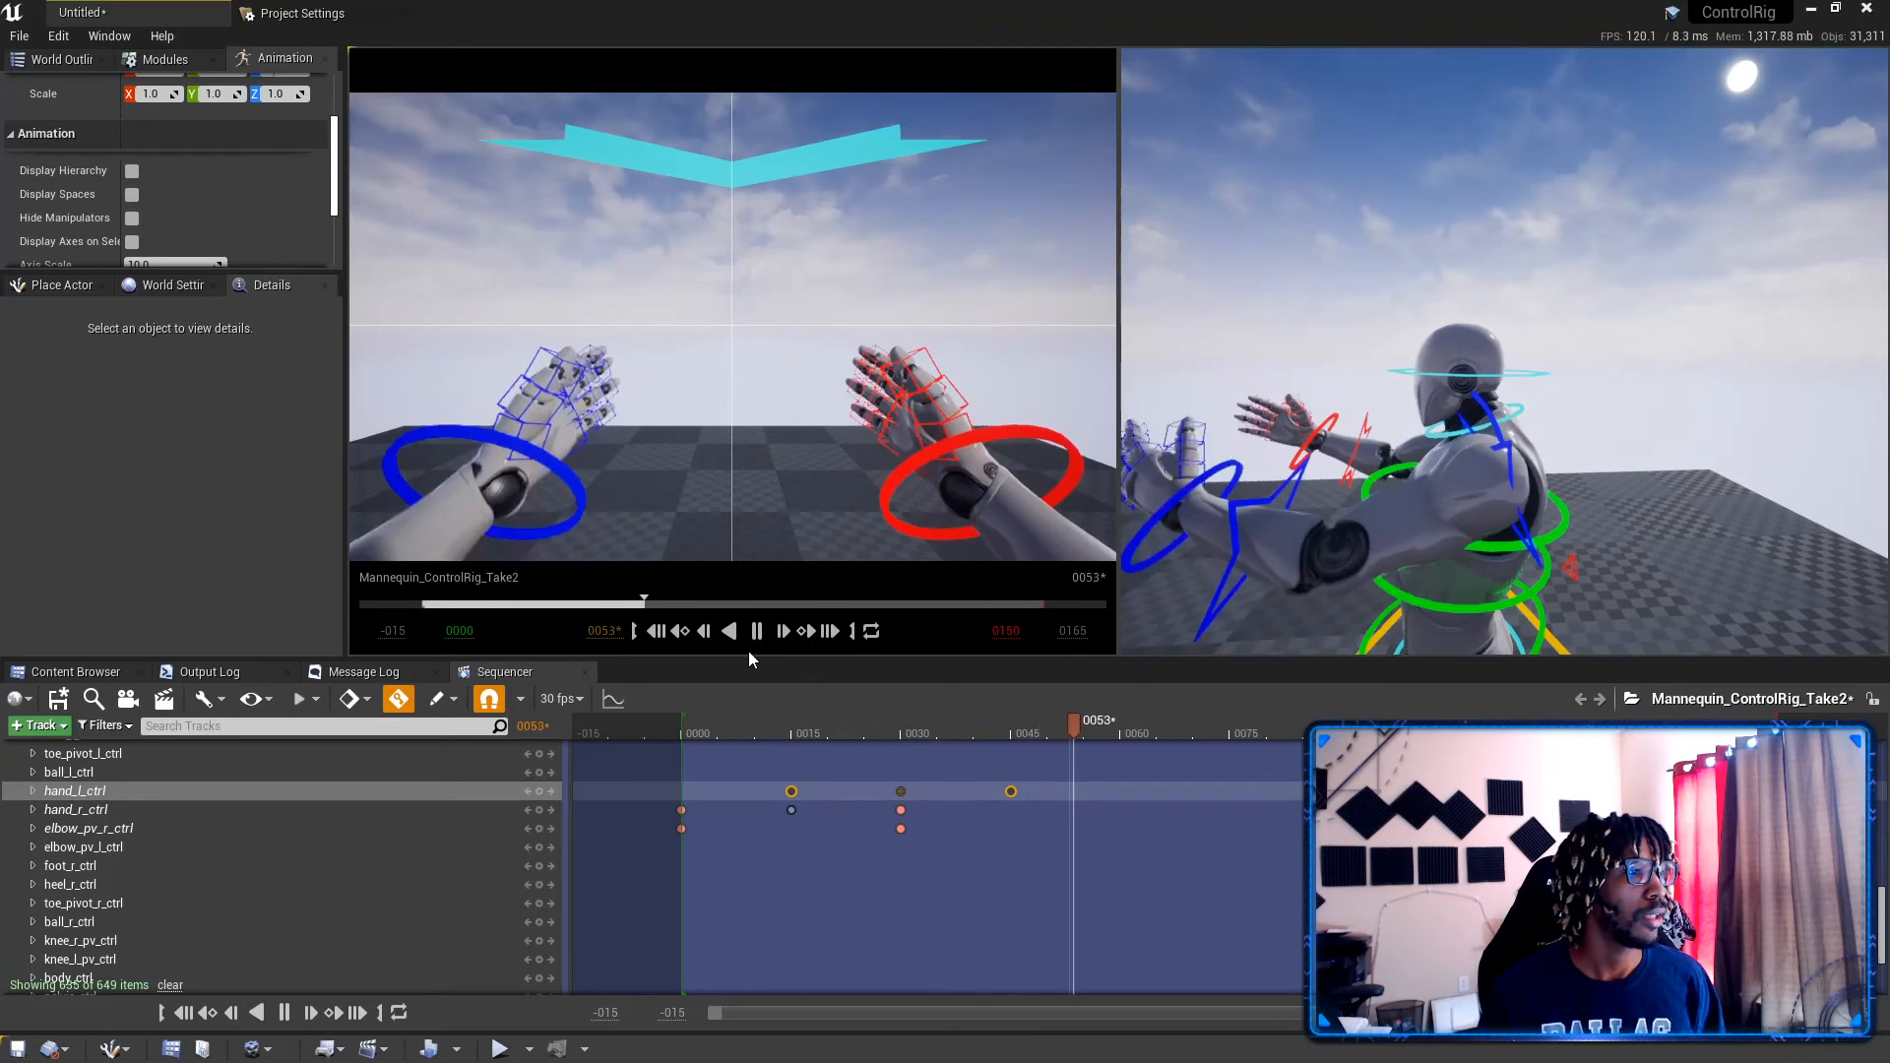
pyautogui.click(756, 633)
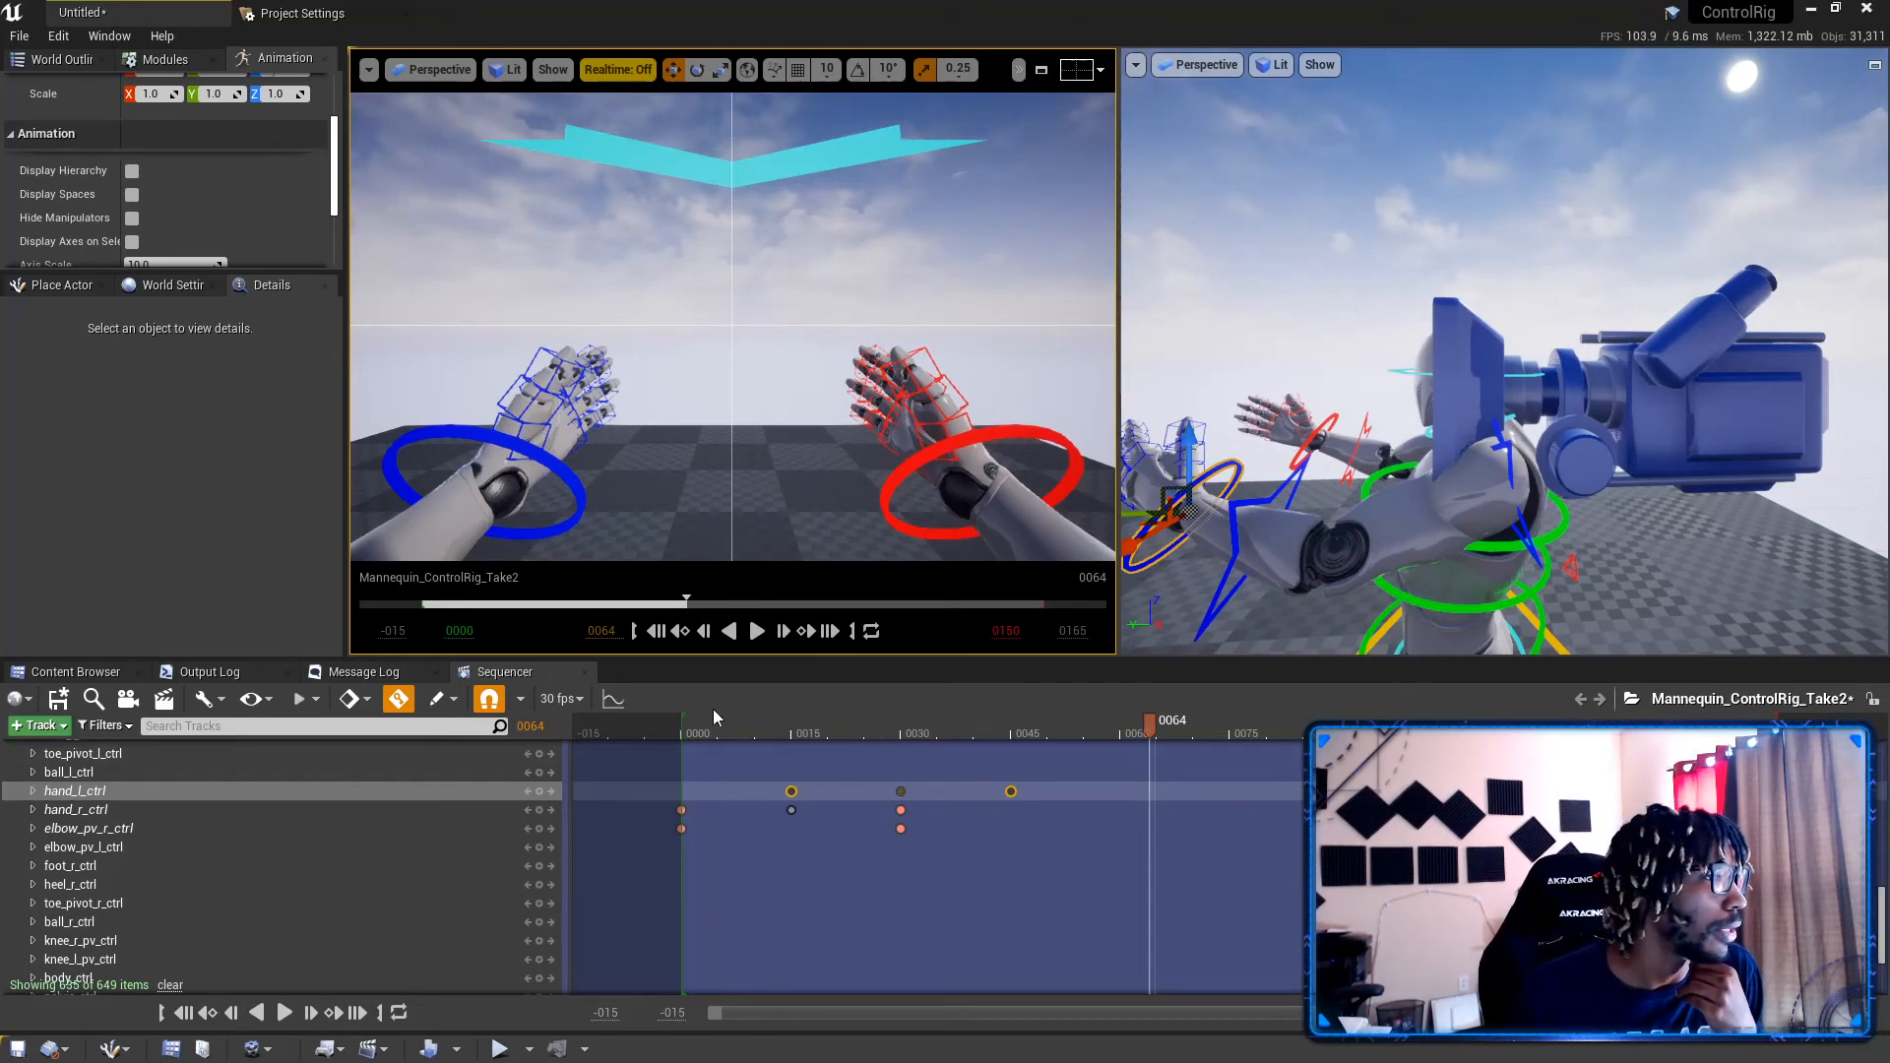
pyautogui.moveTo(695, 723)
pyautogui.mouseDown()
pyautogui.moveTo(994, 752)
pyautogui.moveTo(676, 748)
pyautogui.mouseUp()
# Step: Show the placeable actors and clear the camera search filter from their list
pyautogui.click(56, 286)
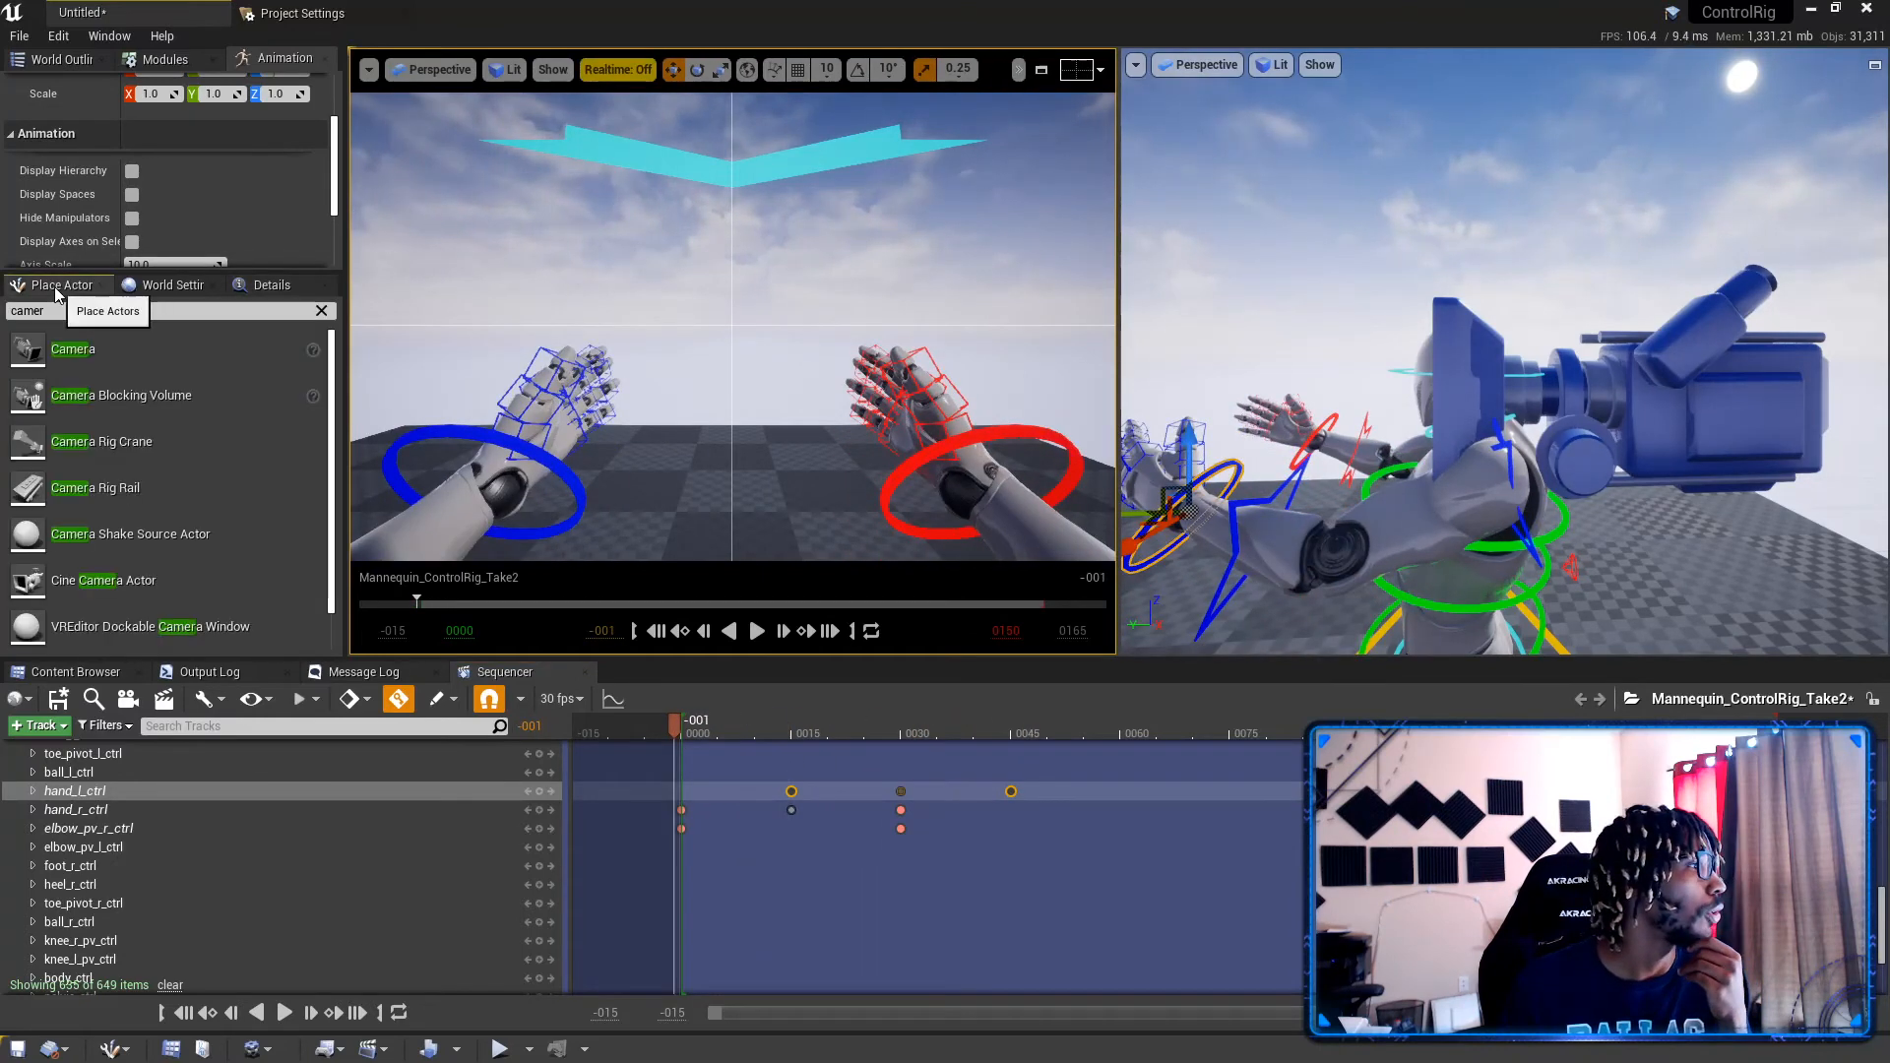
pyautogui.write('camer')
pyautogui.click(320, 311)
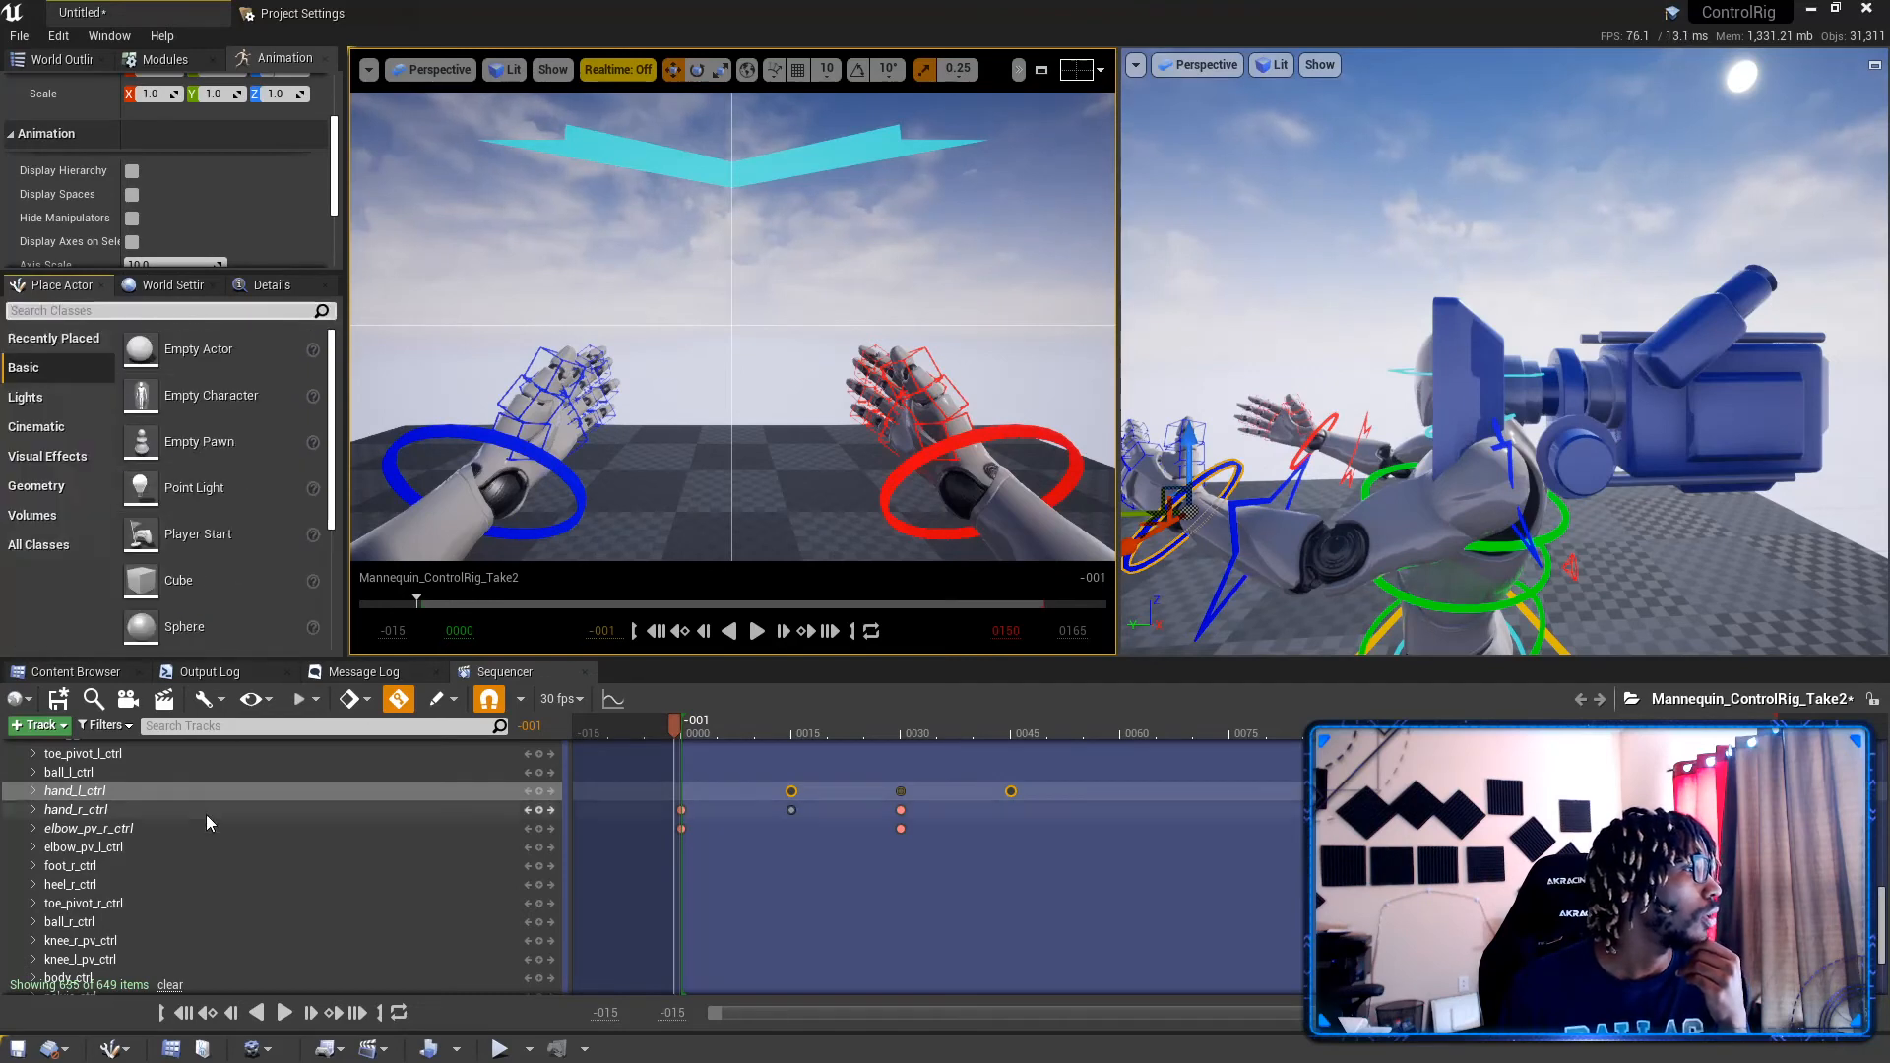
# Step: Place the SK_FPGun mesh from the FirstPerson/FPWeapon/Mesh folder into the level beside the mannequin
pyautogui.click(59, 672)
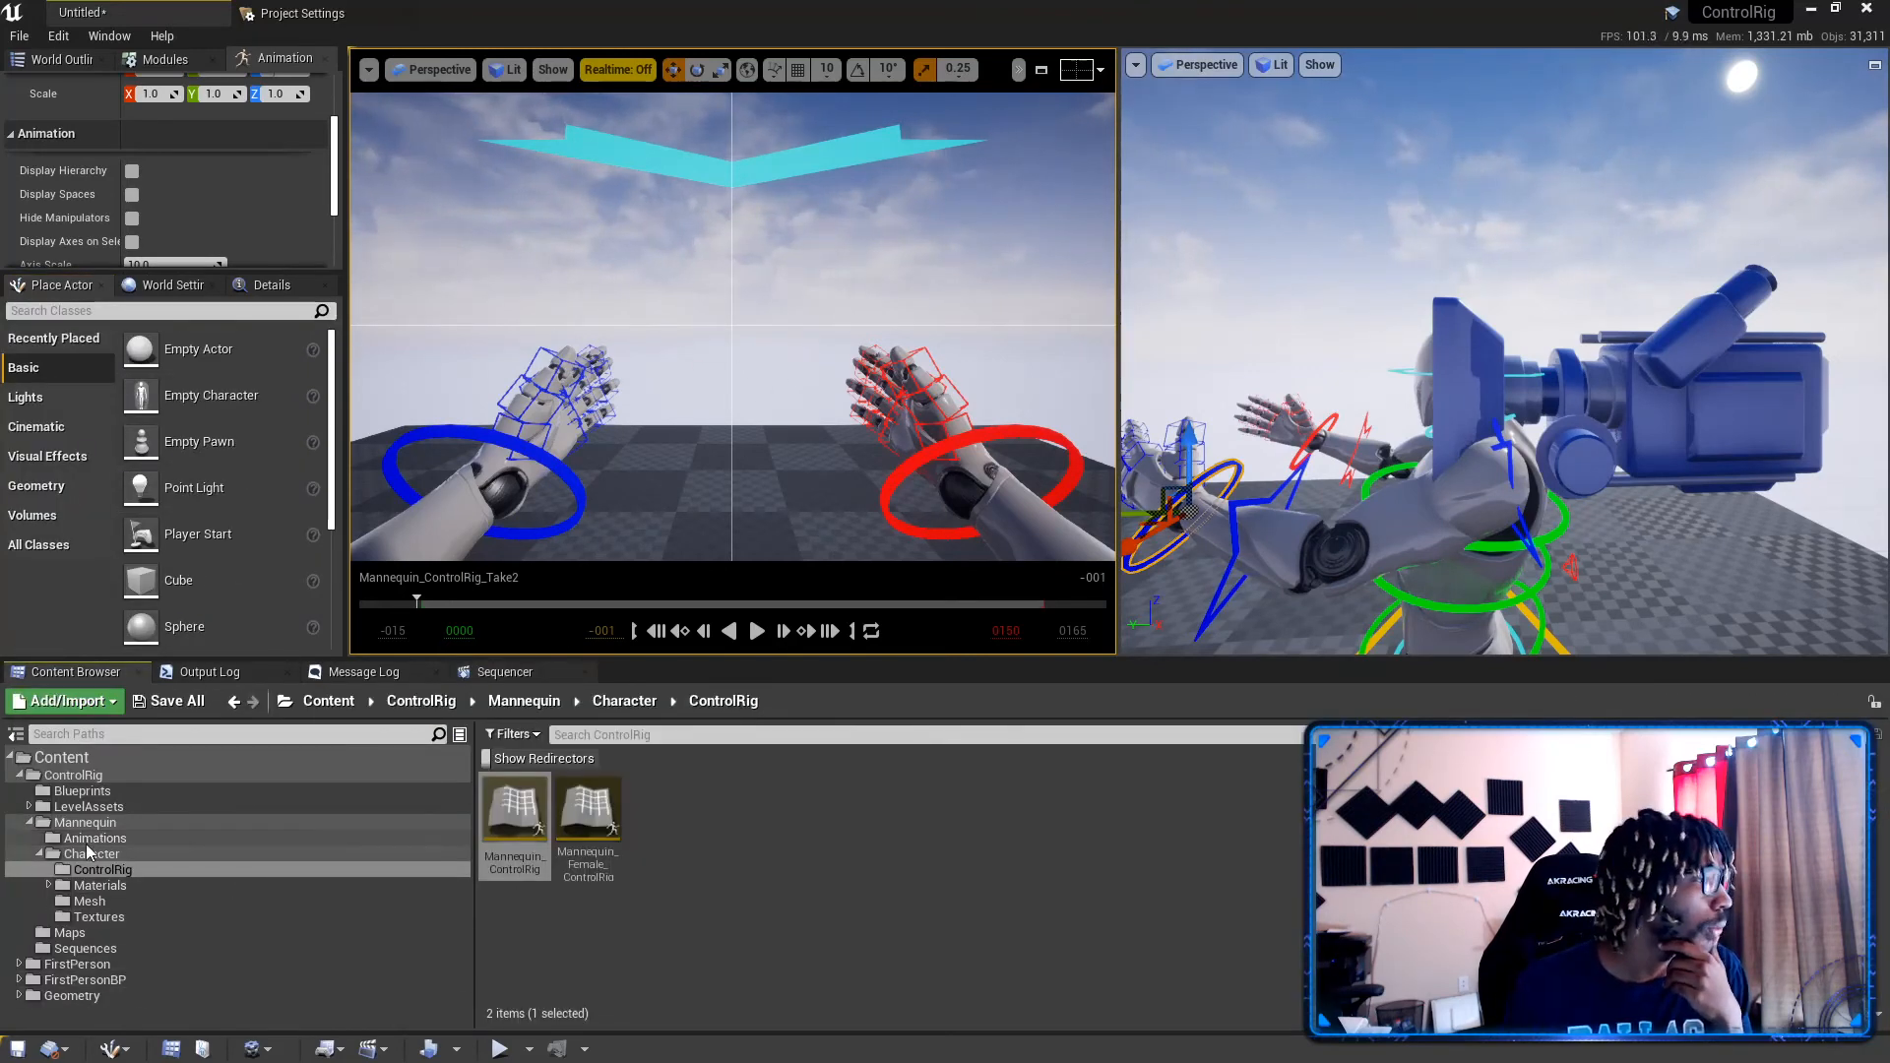
pyautogui.click(39, 855)
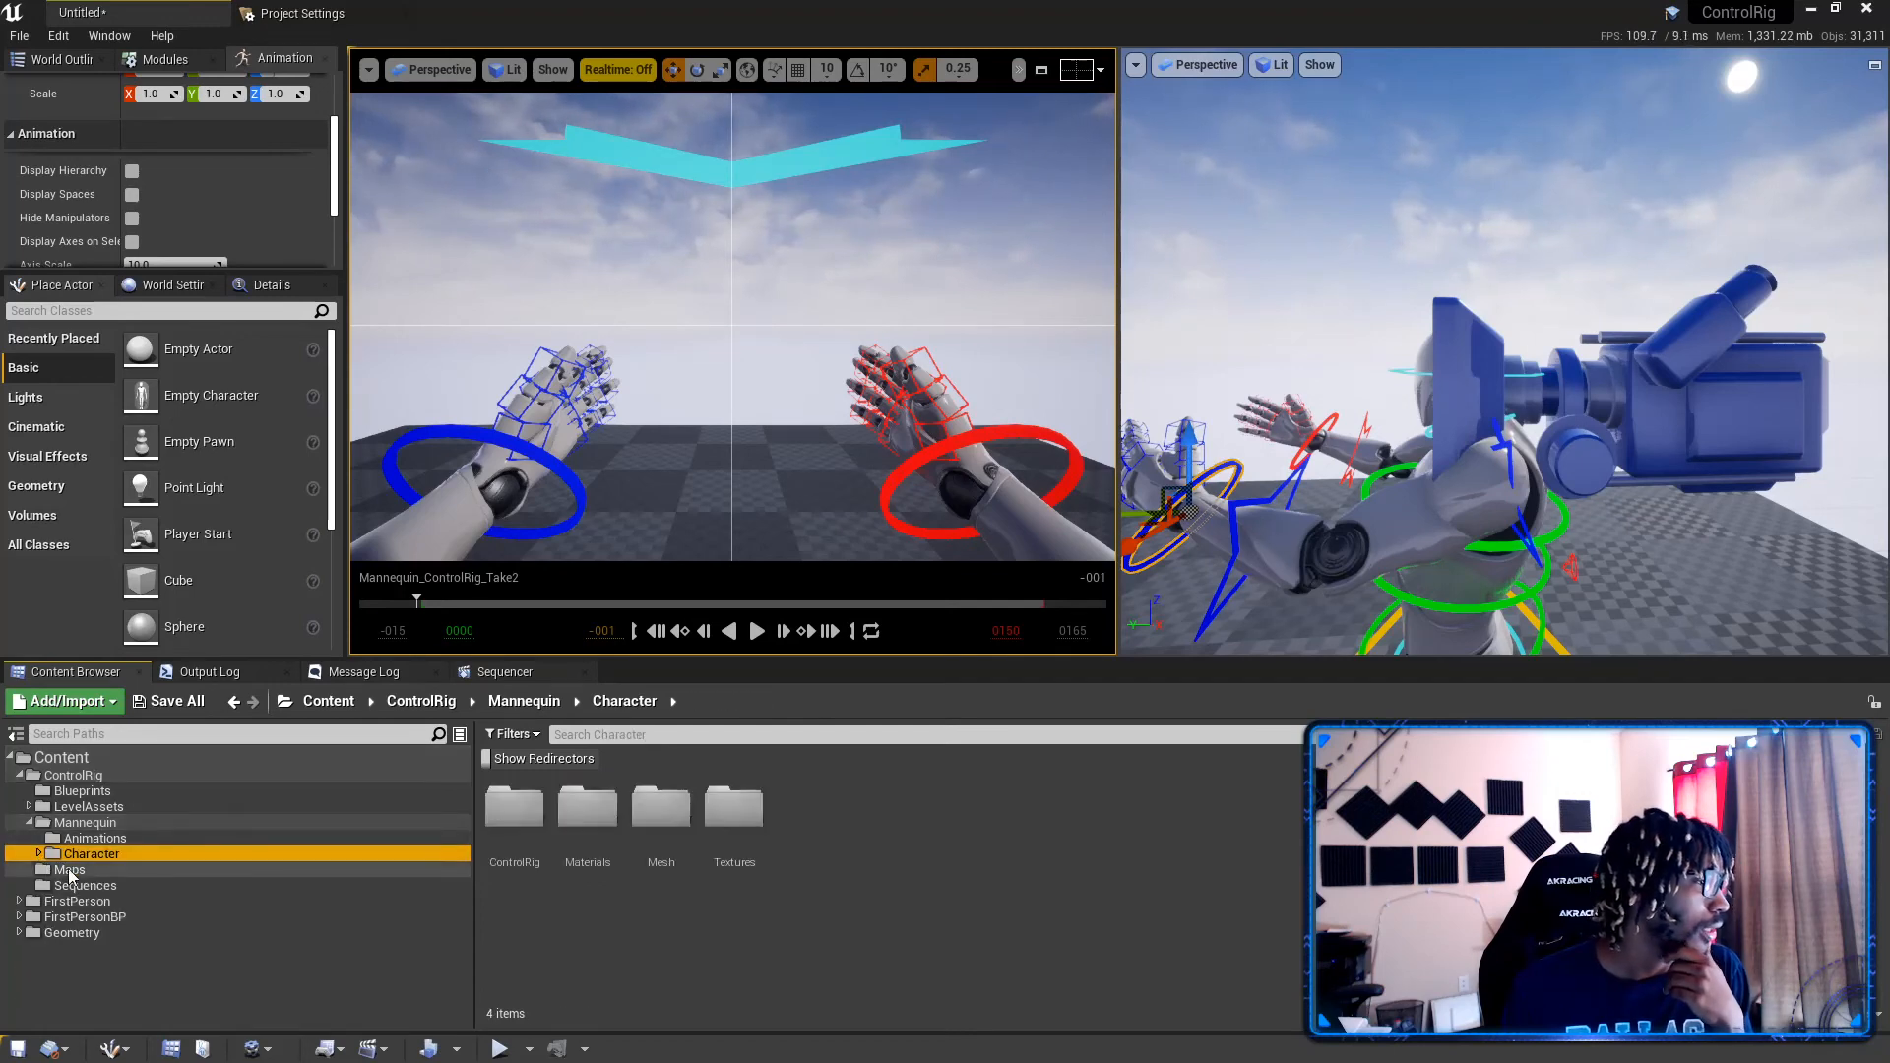
pyautogui.click(40, 854)
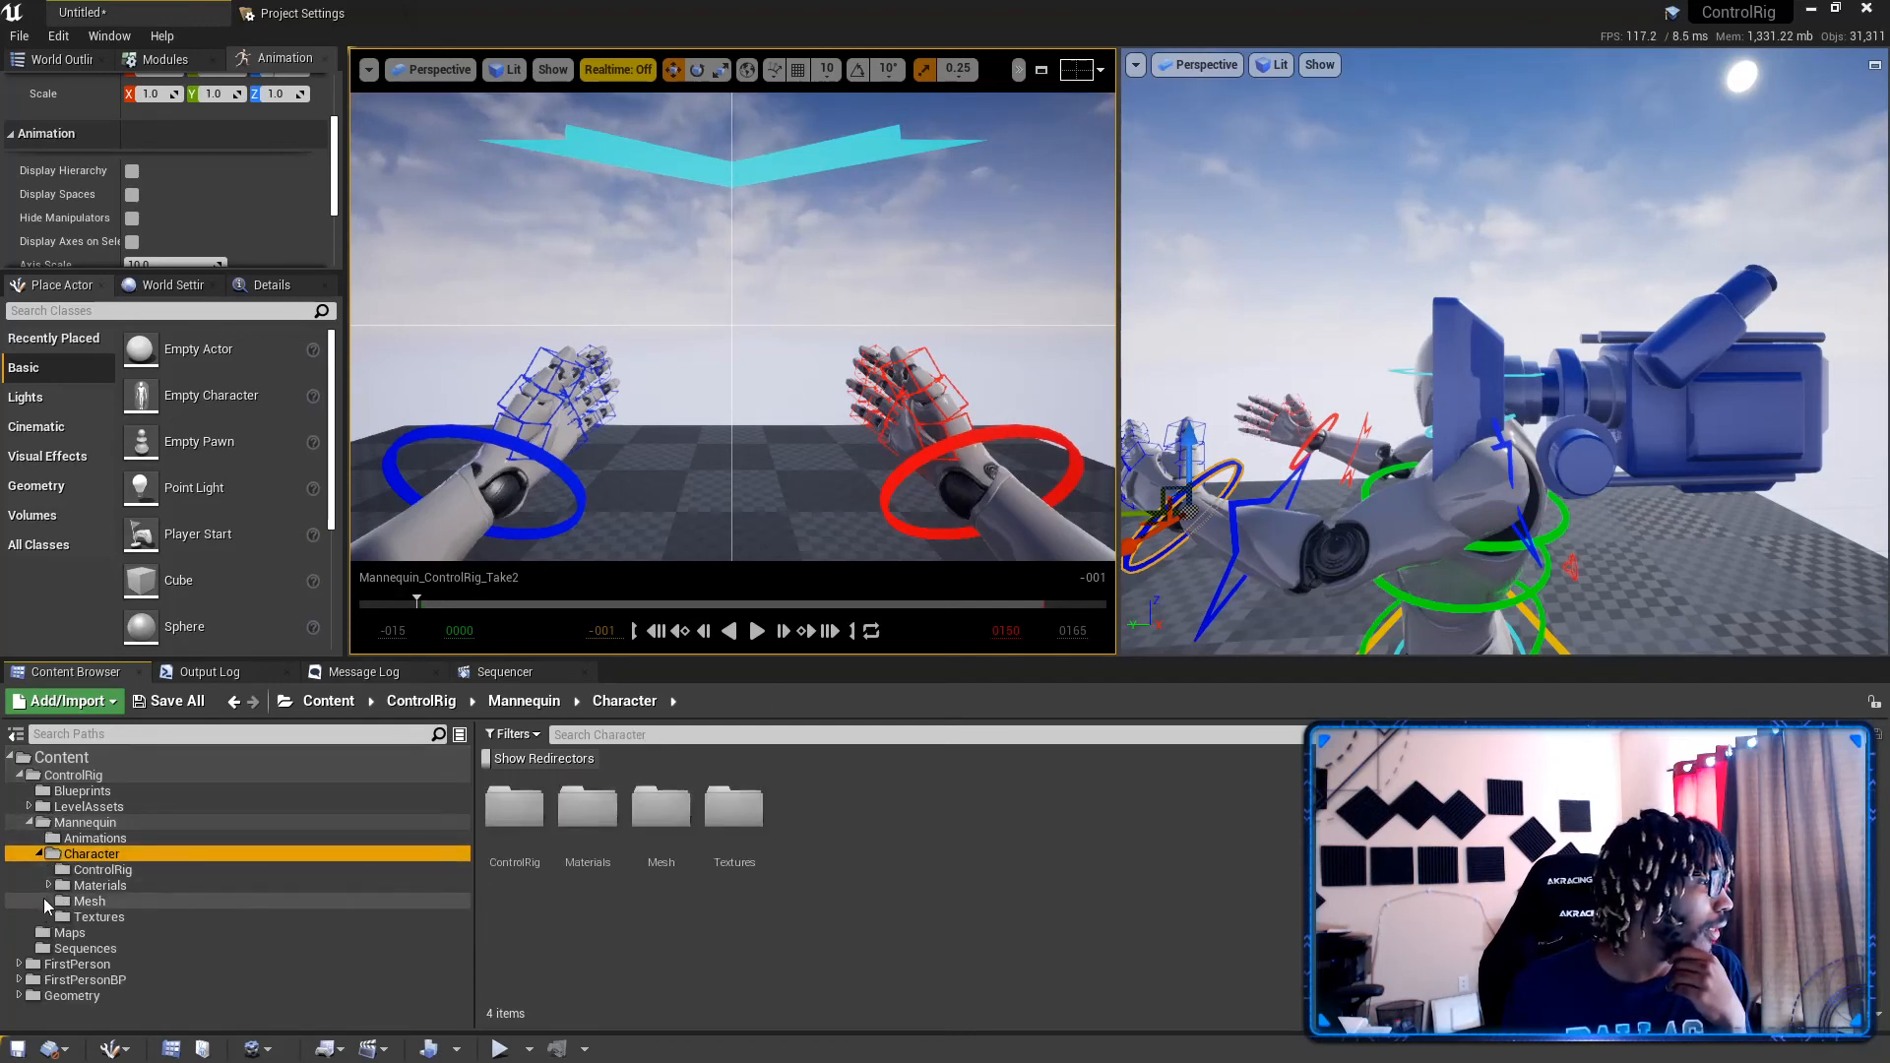
pyautogui.click(29, 823)
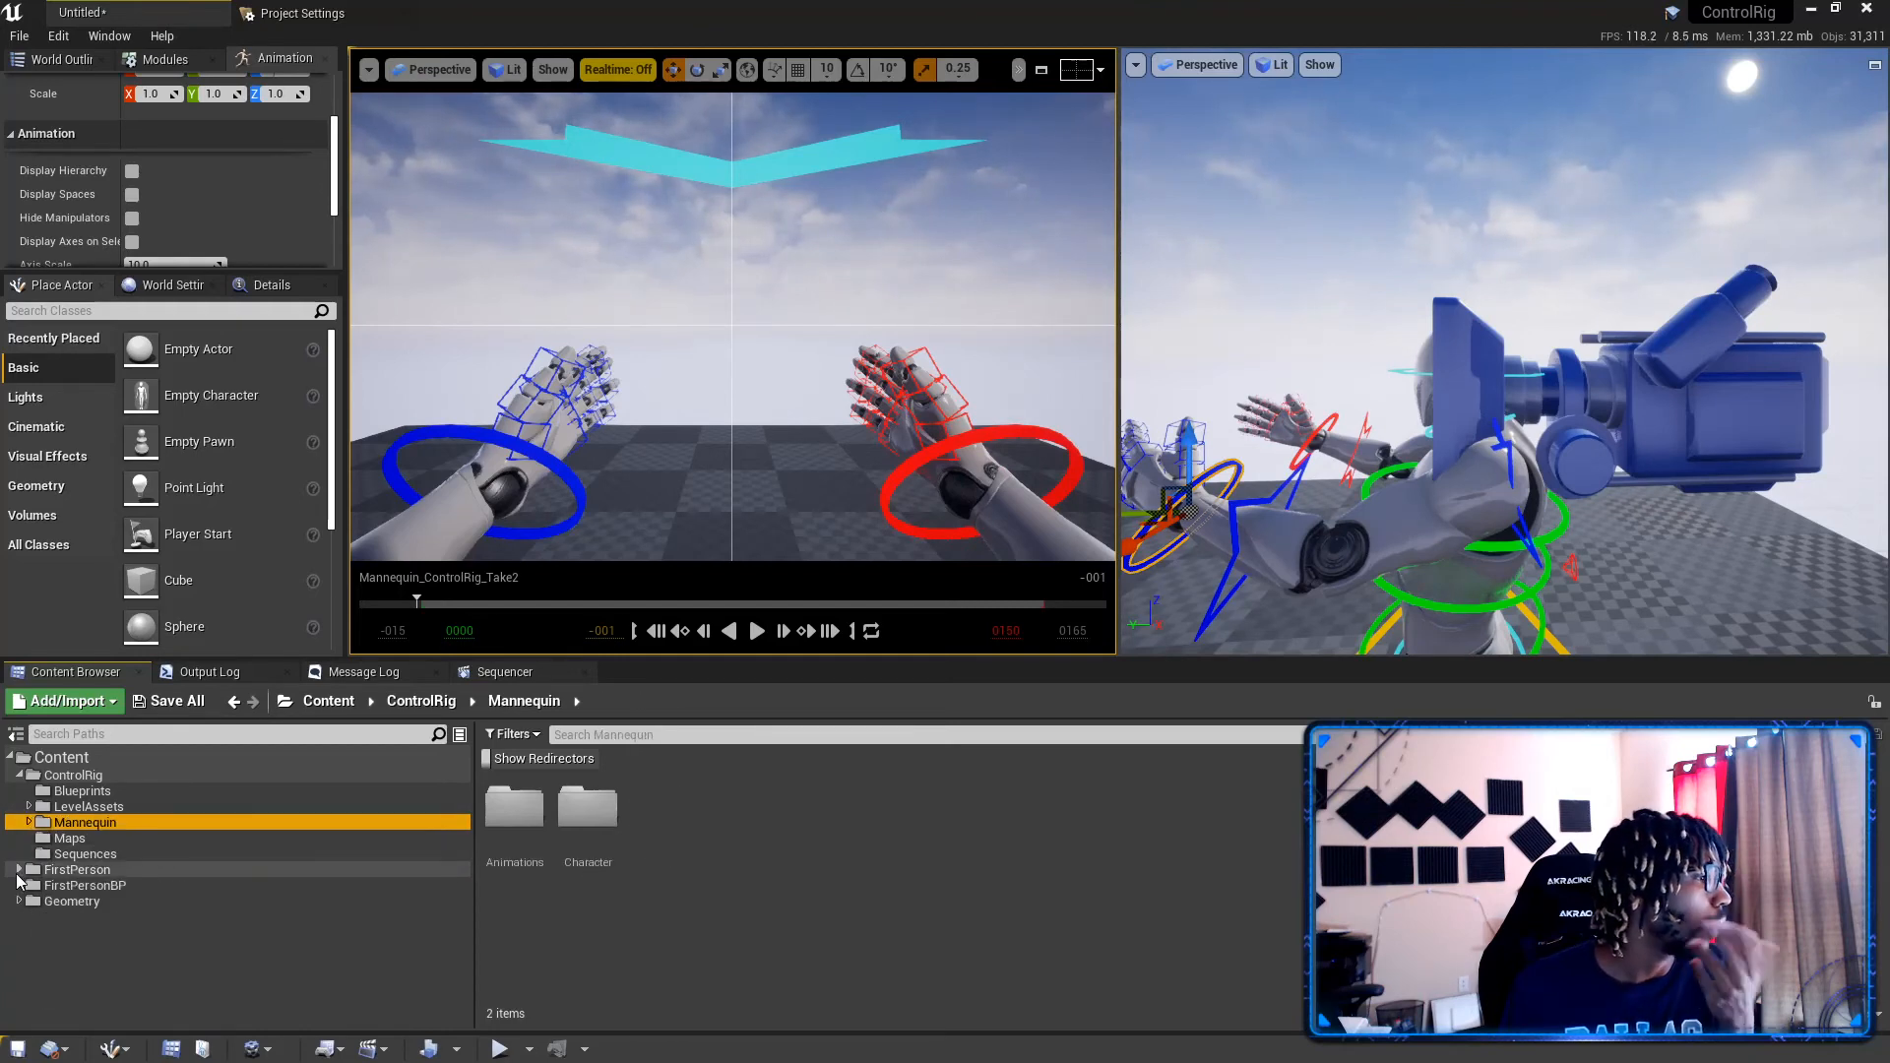
pyautogui.click(19, 869)
pyautogui.scroll(-1, 99, 907)
pyautogui.click(84, 907)
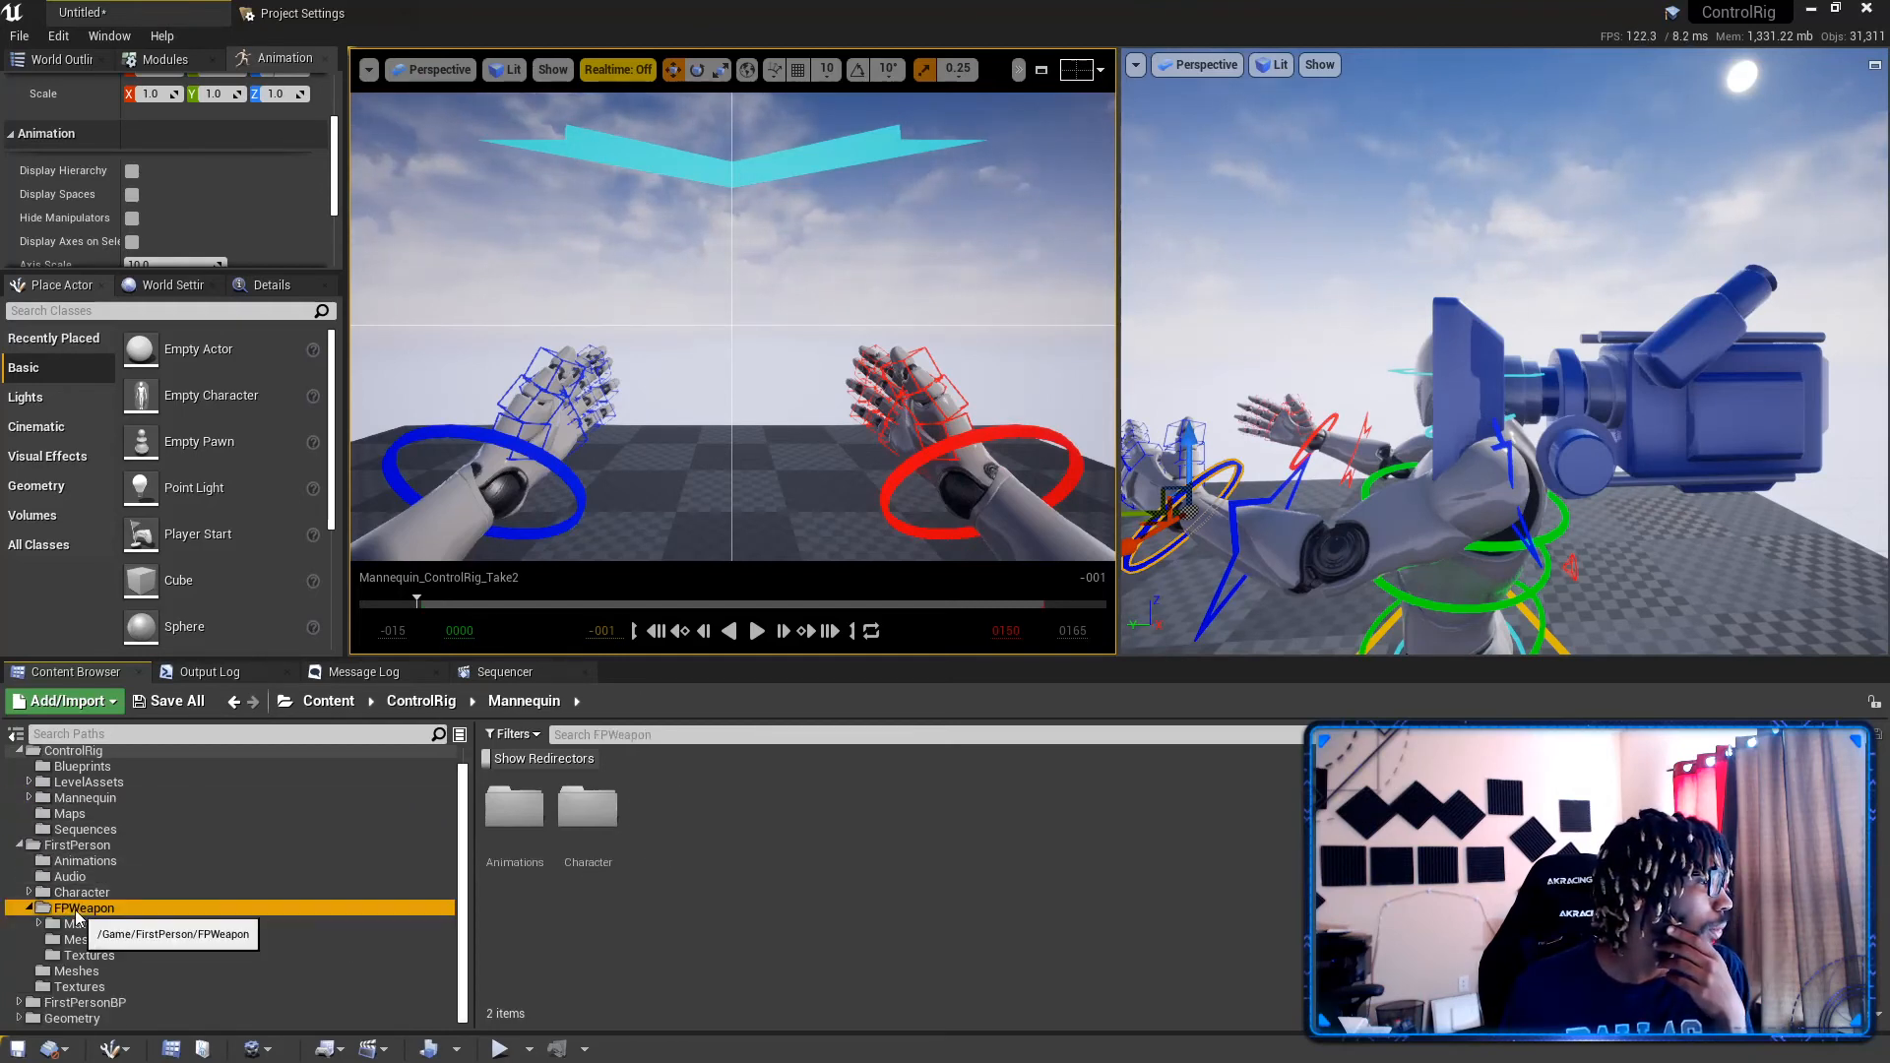
pyautogui.click(80, 939)
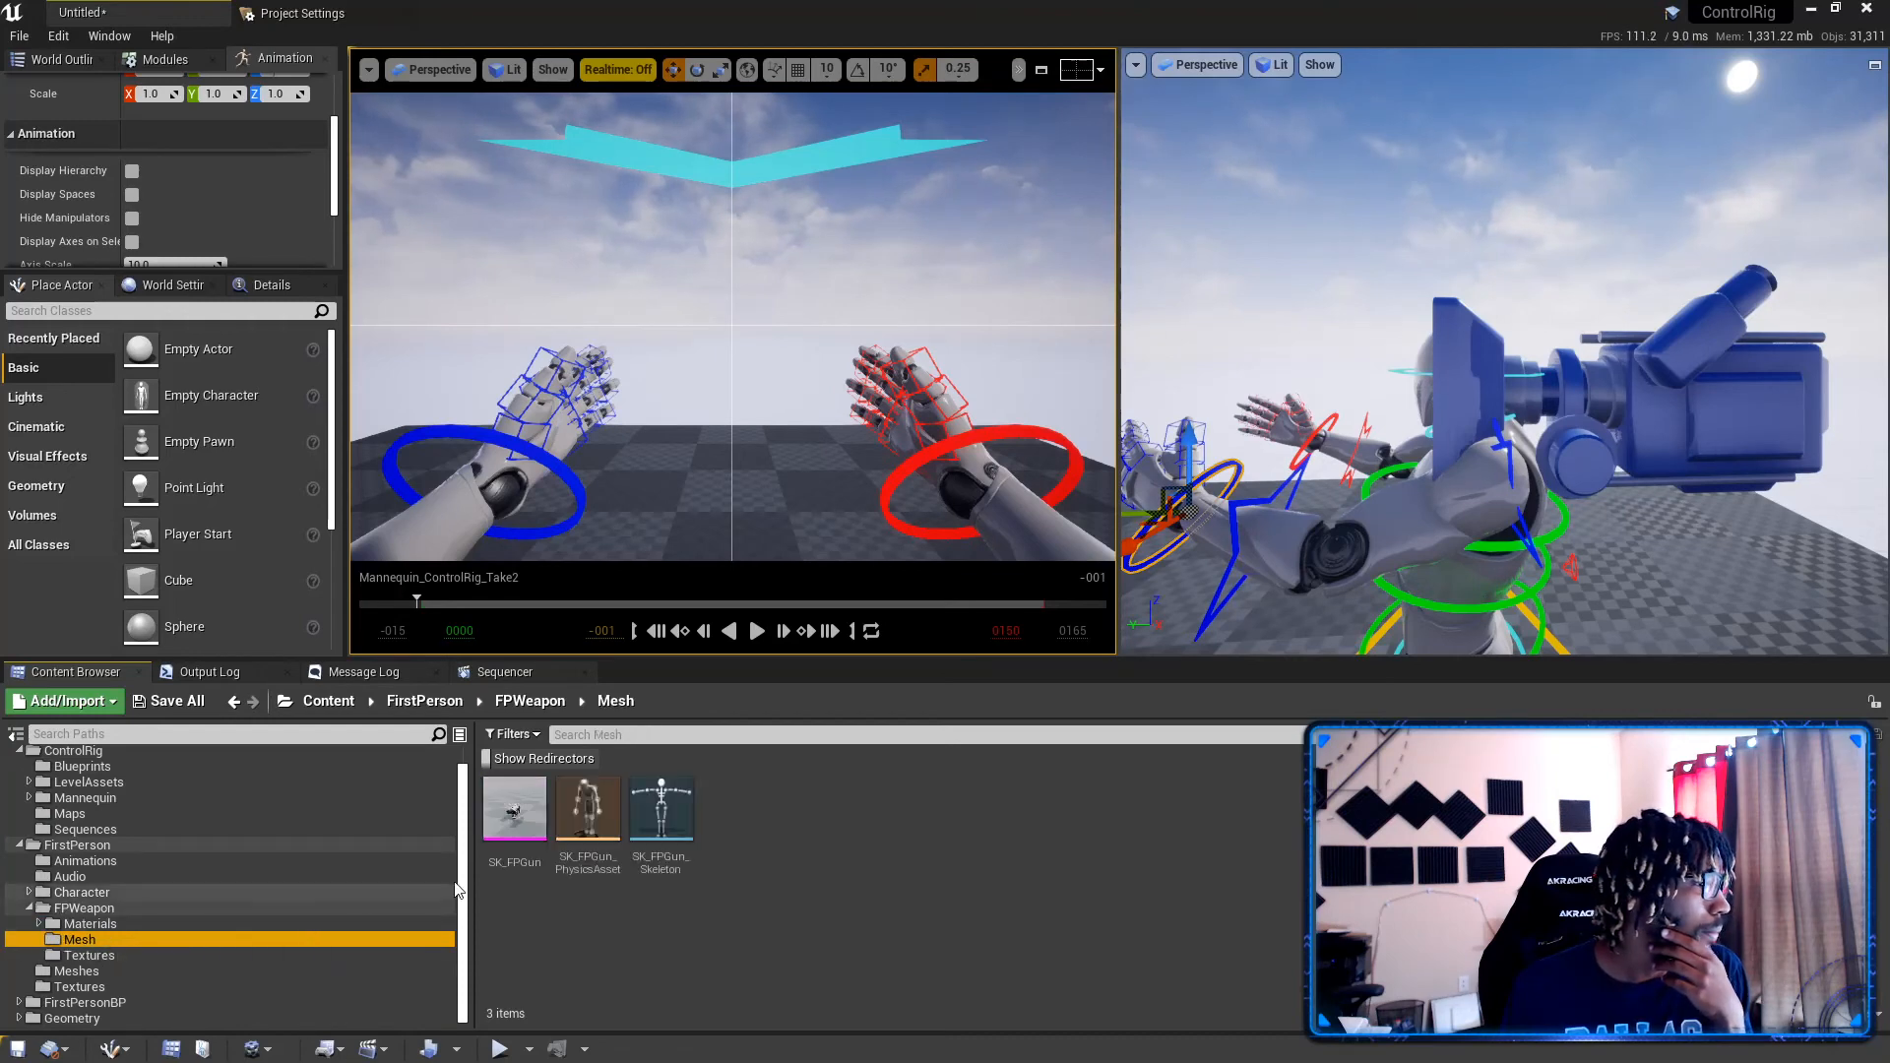
pyautogui.click(521, 817)
pyautogui.moveTo(583, 789); pyautogui.dragTo(1686, 569)
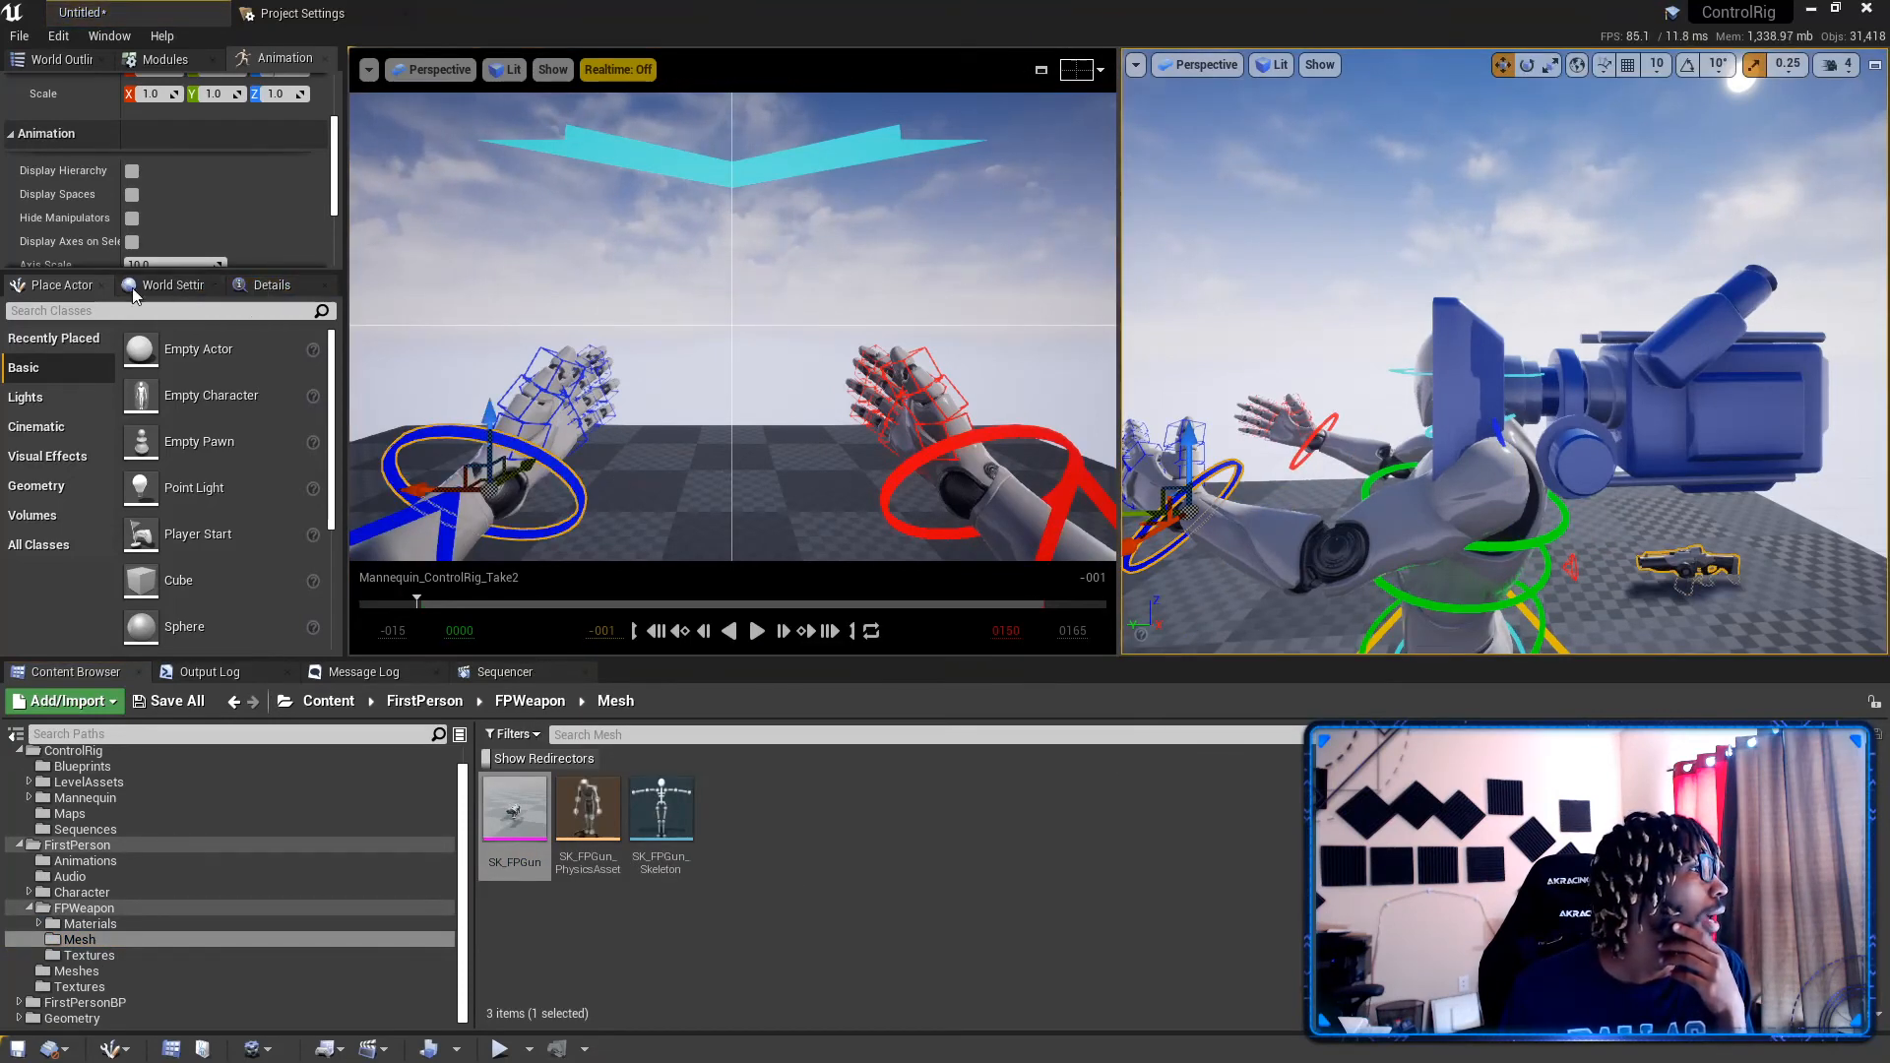
# Step: Attach the SK_FPGun actor to the mannequin control rig actor at its hand_r bone
pyautogui.moveTo(143, 266); pyautogui.dragTo(143, 321)
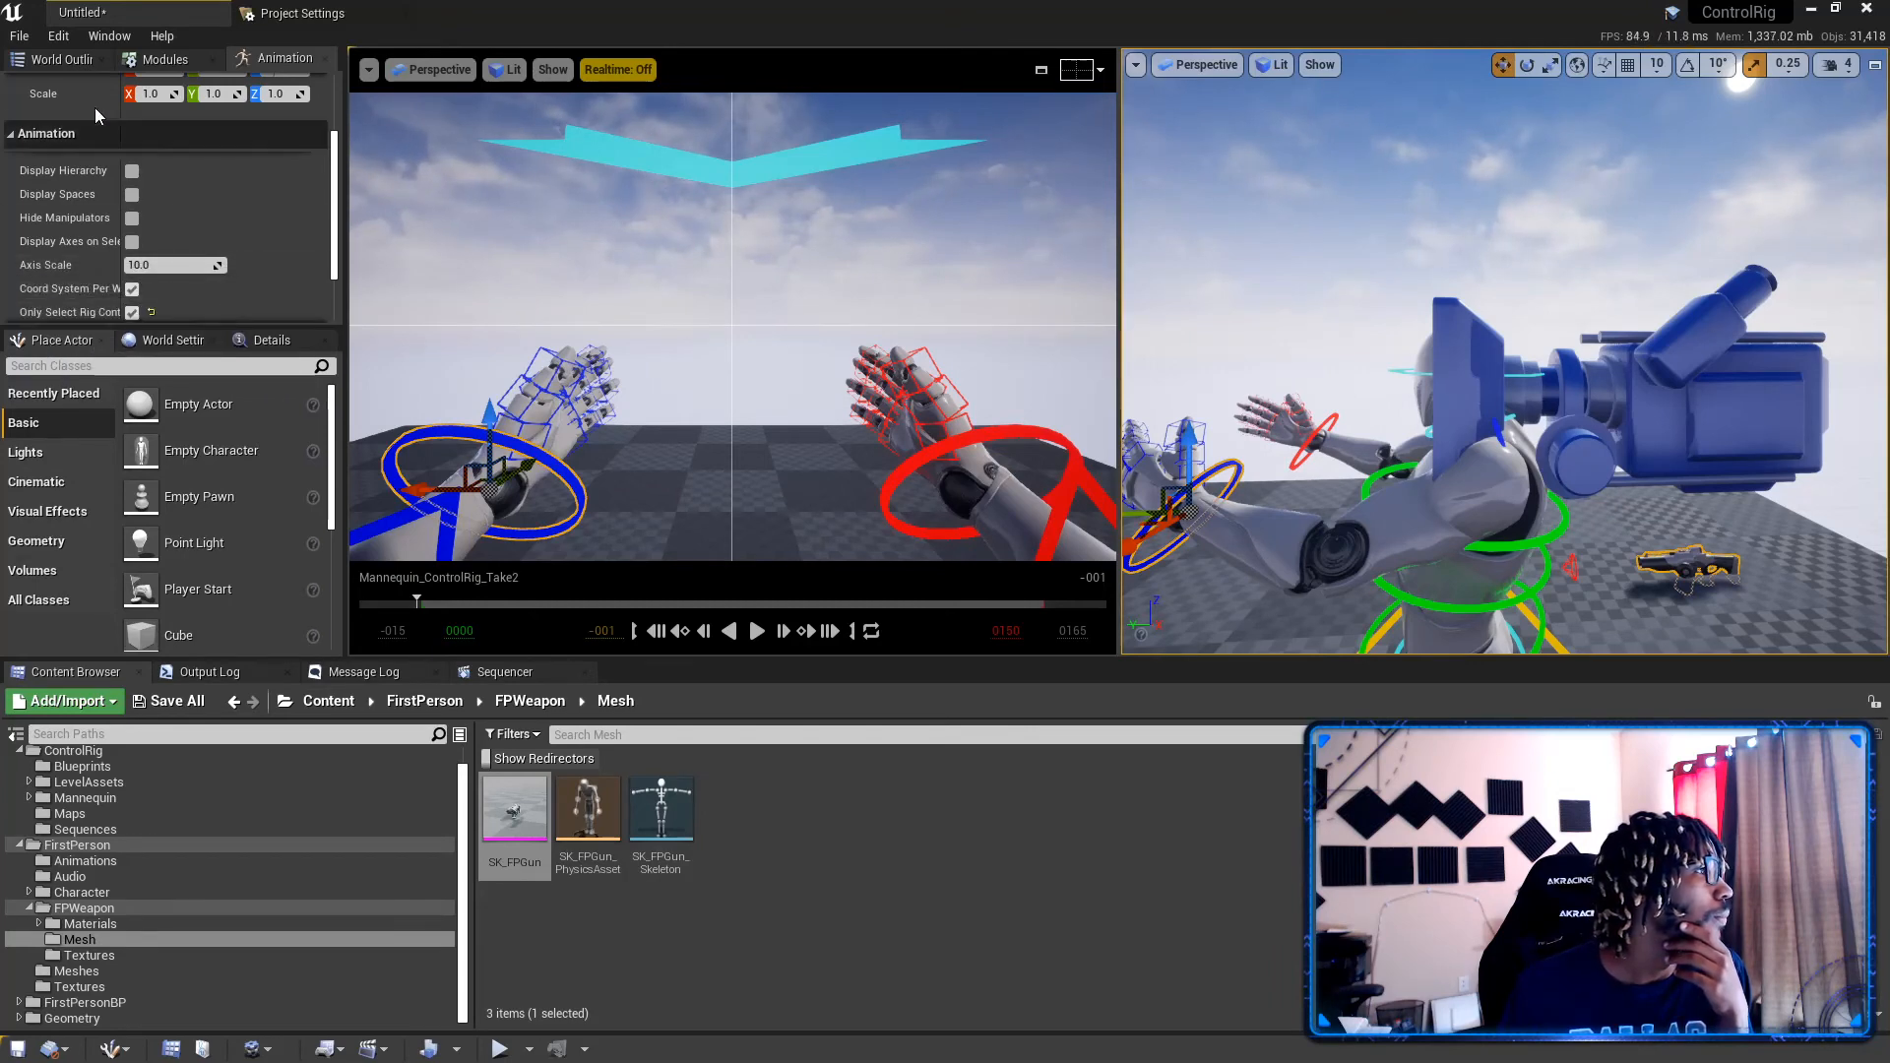
pyautogui.click(61, 59)
pyautogui.moveTo(103, 227); pyautogui.dragTo(181, 165)
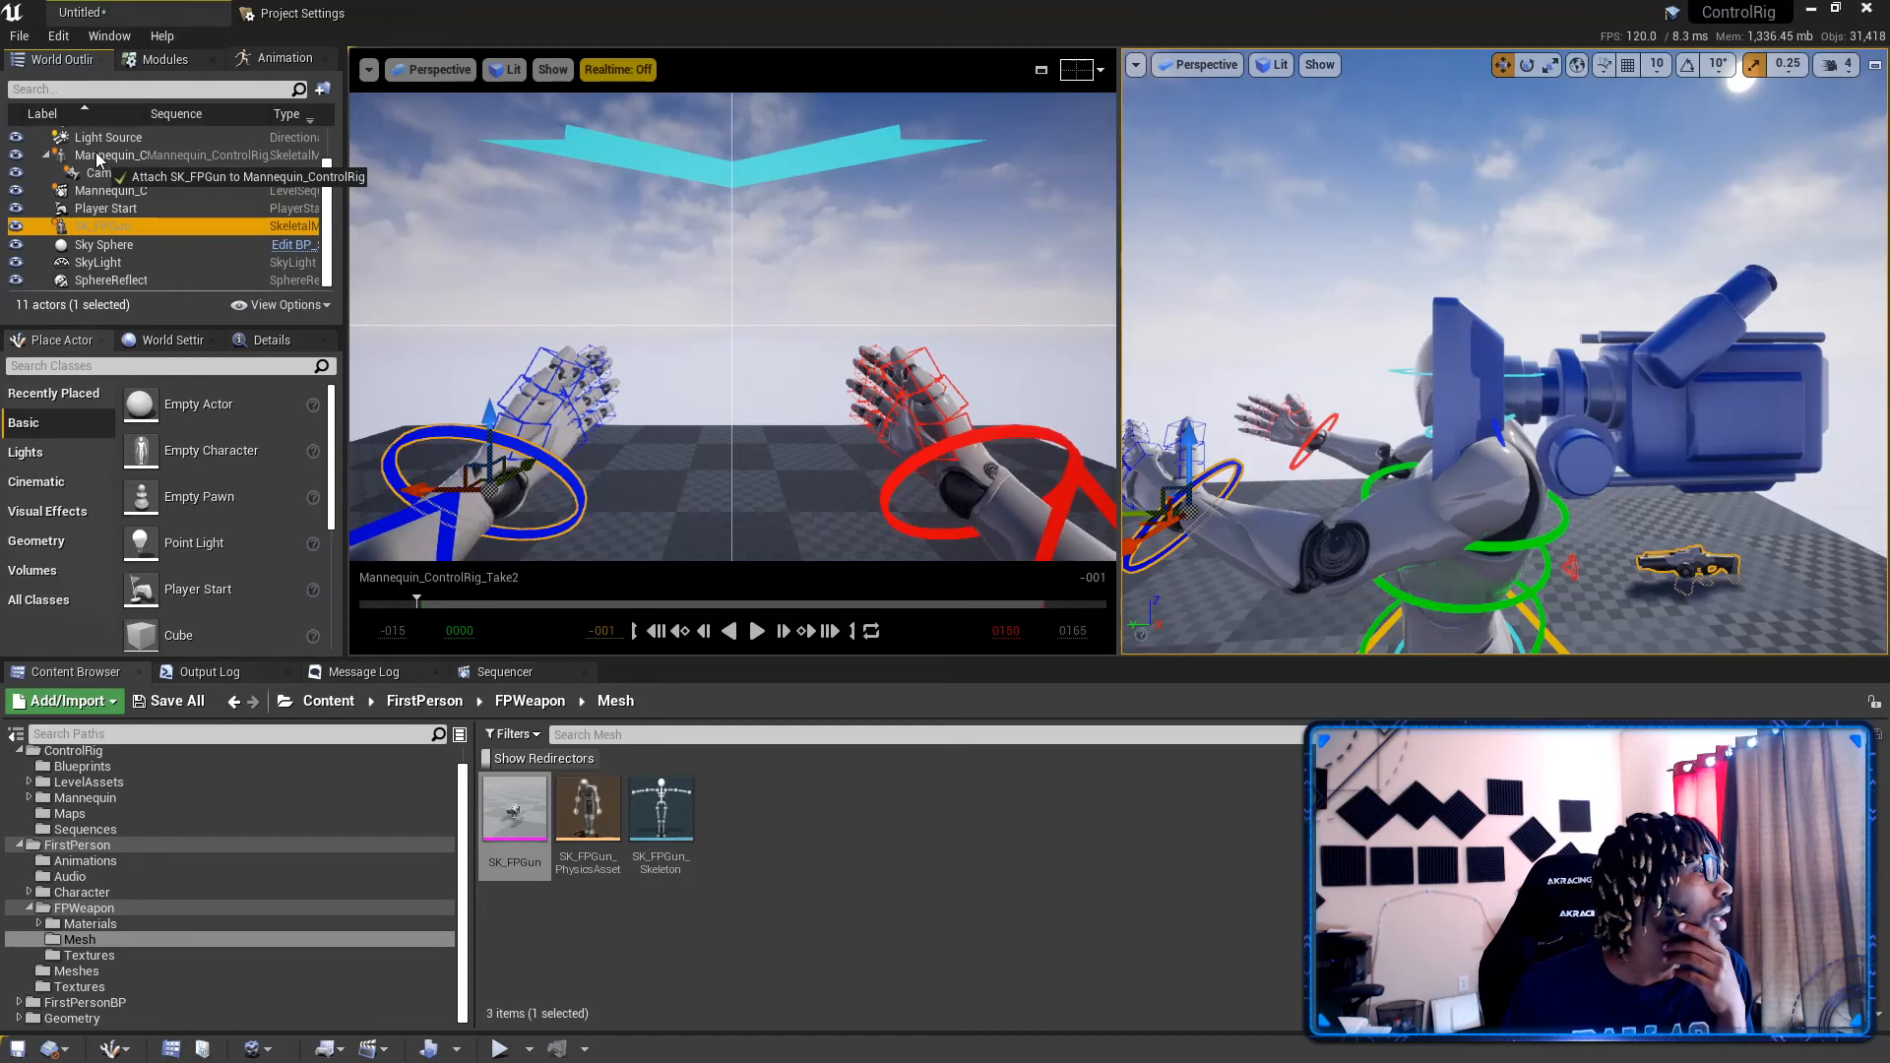
pyautogui.moveTo(98, 158); pyautogui.dragTo(98, 158)
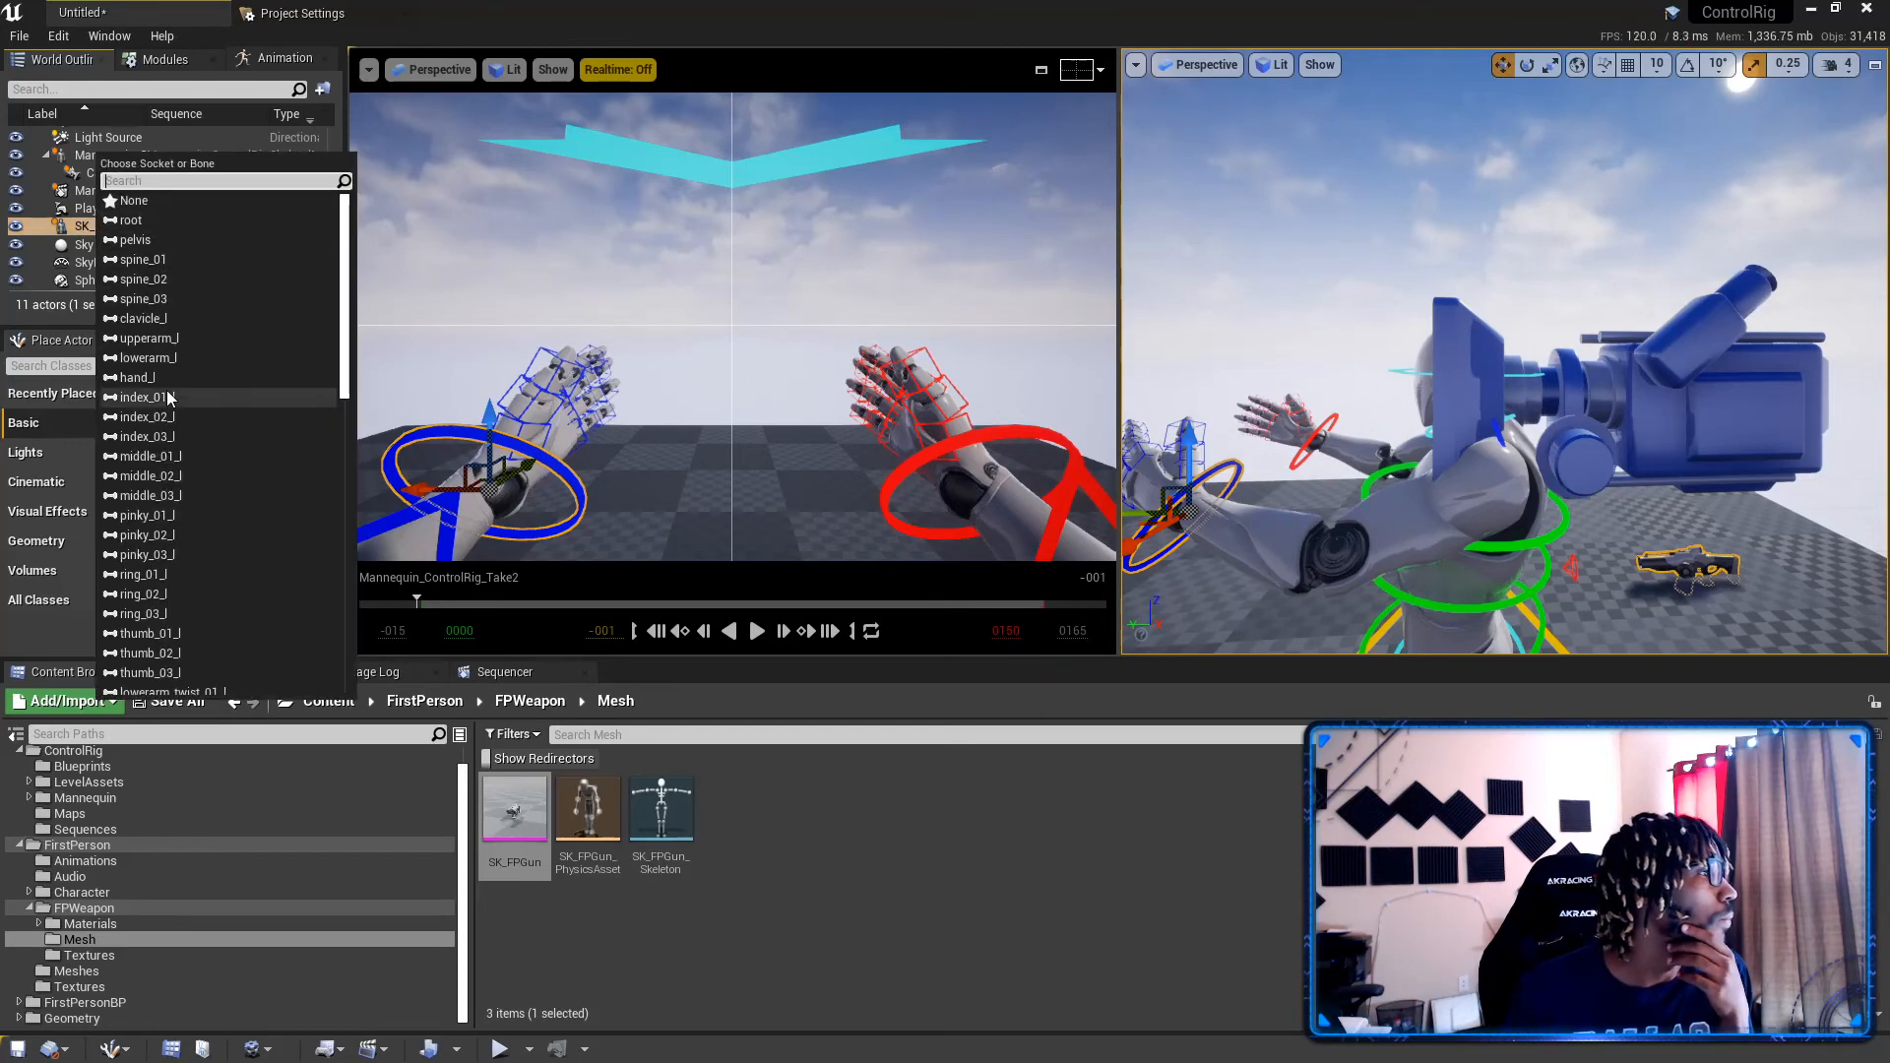
pyautogui.scroll(-3, 169, 377)
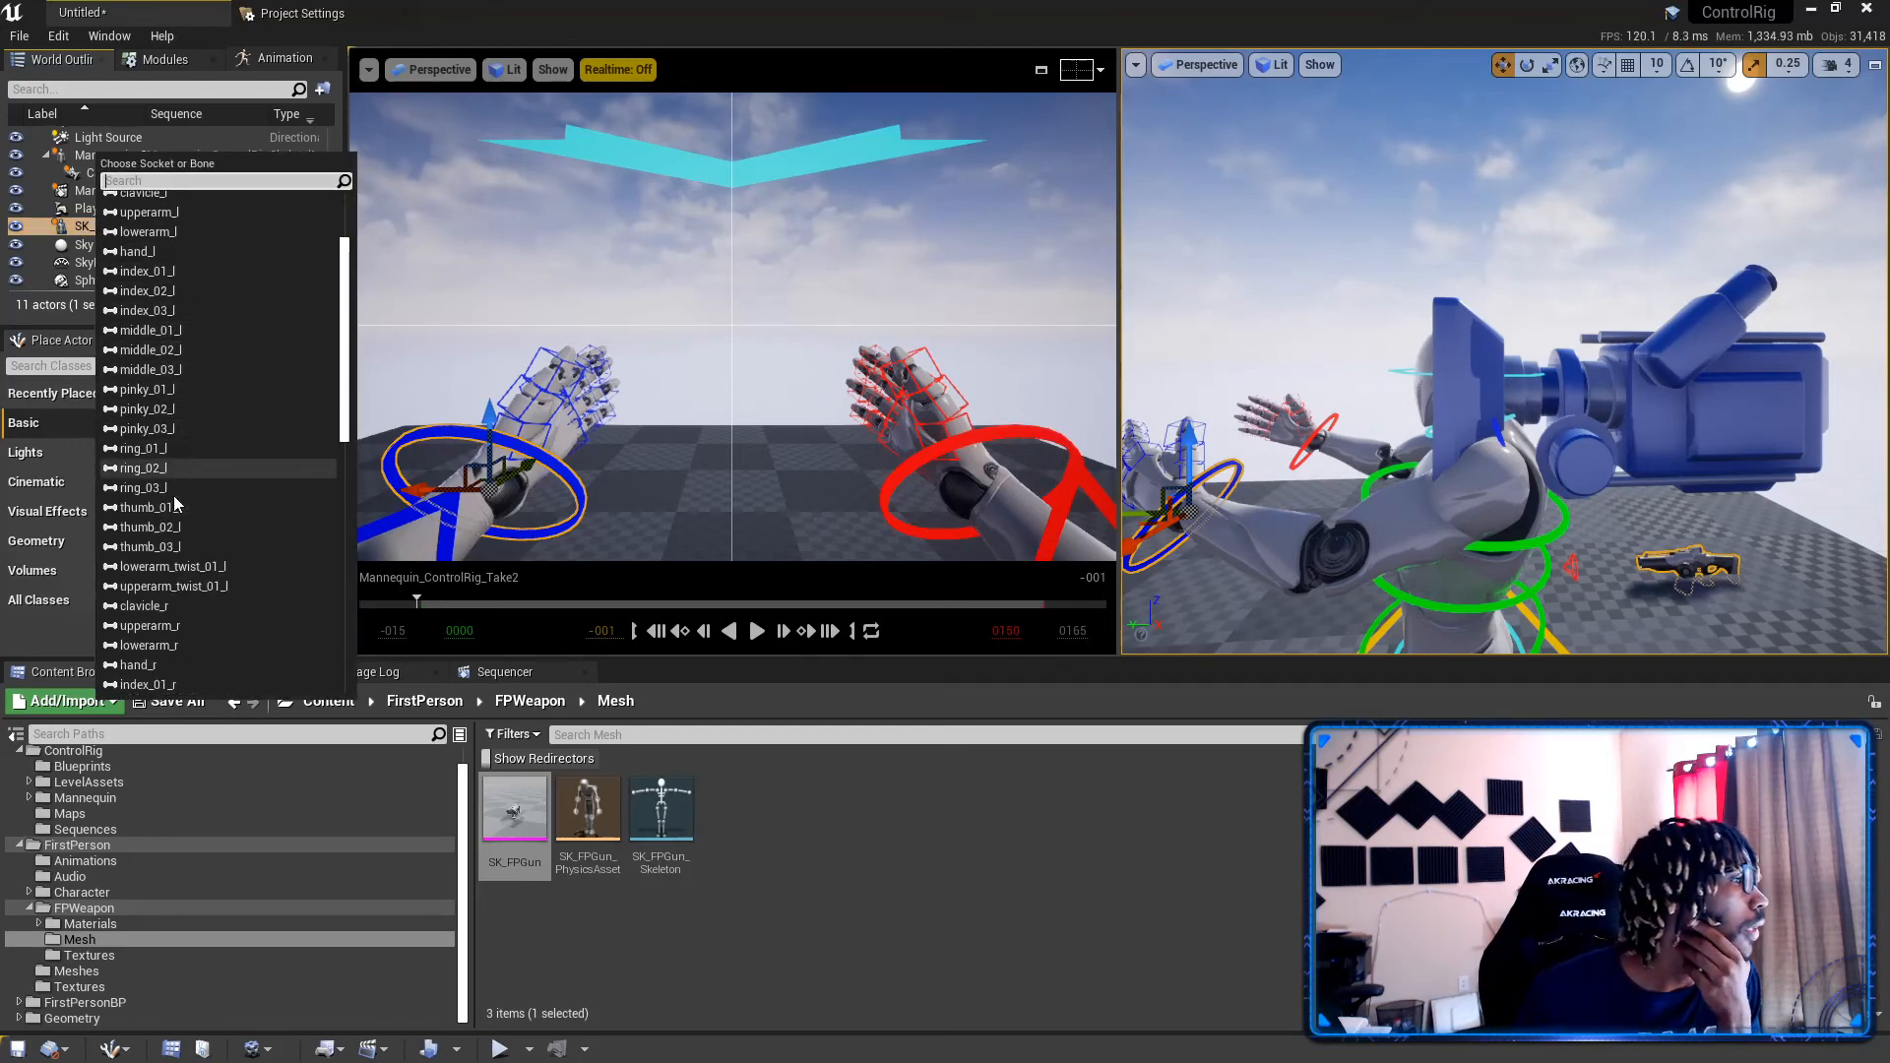
pyautogui.scroll(-6, 173, 496)
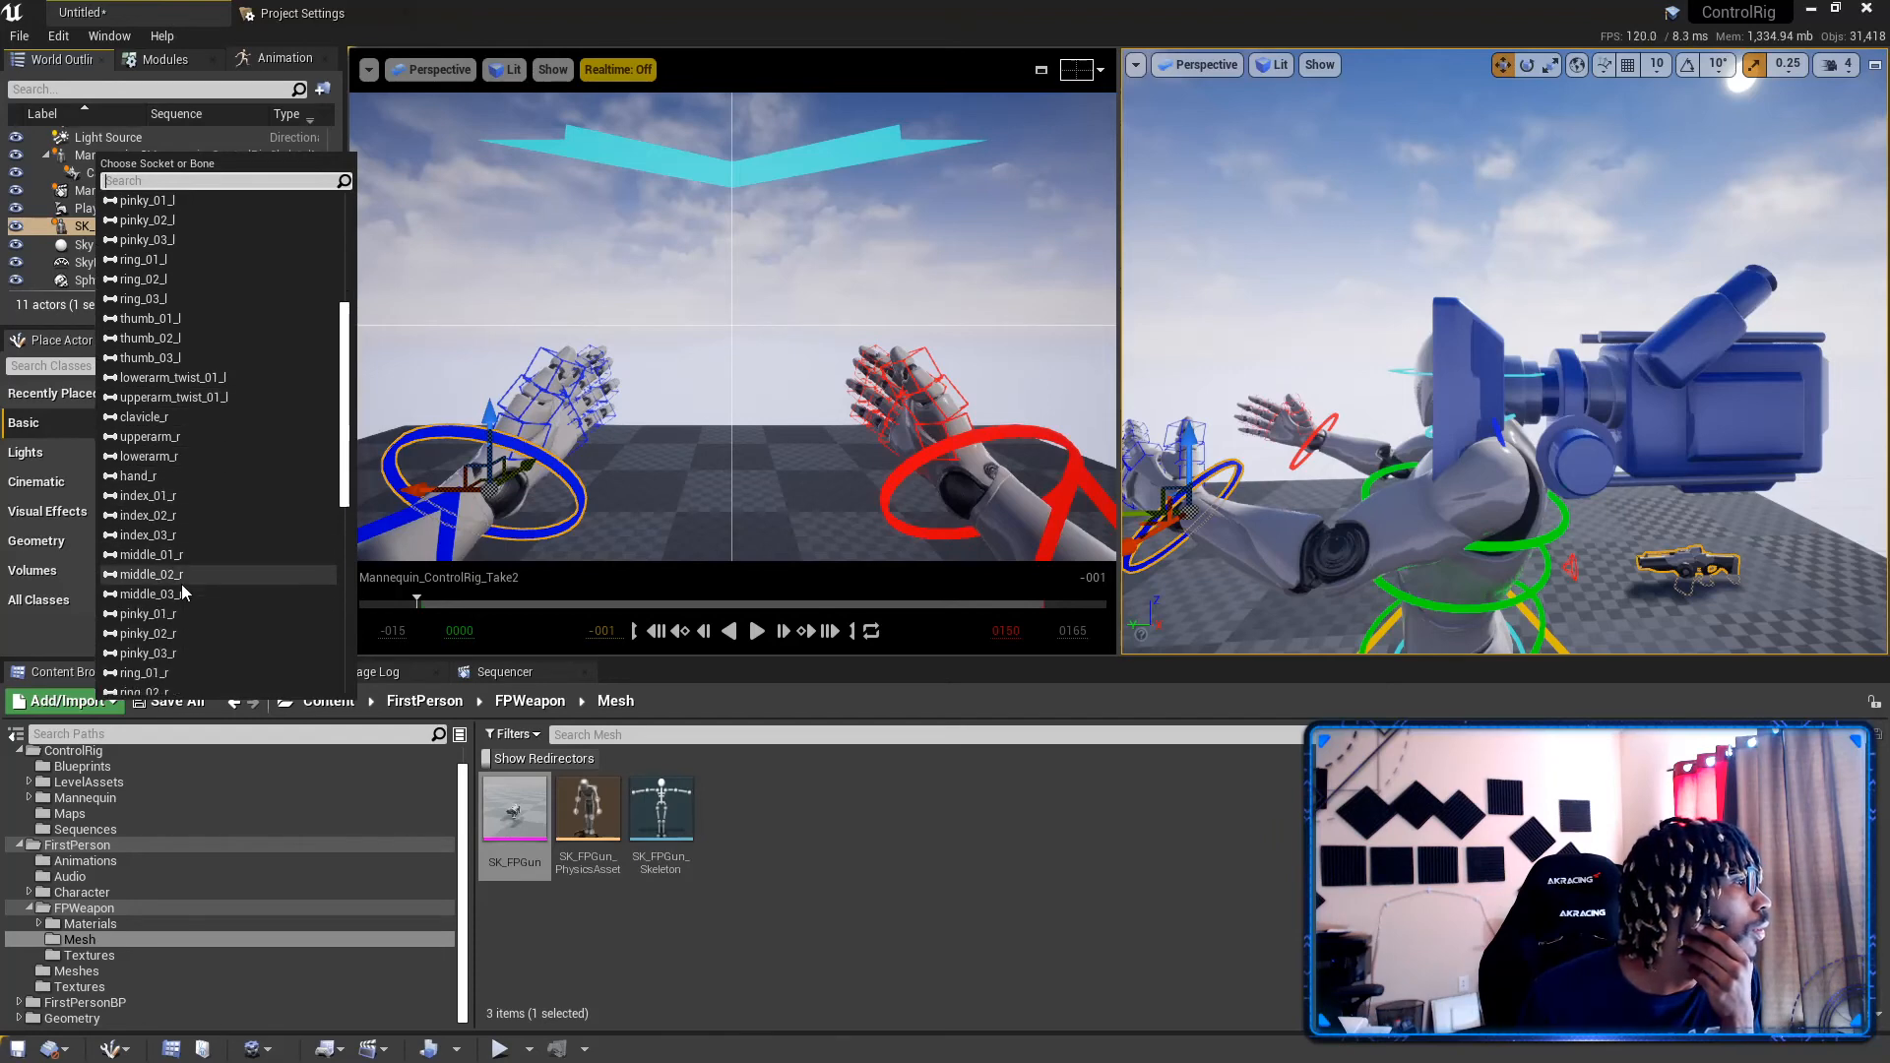
pyautogui.scroll(-2, 179, 594)
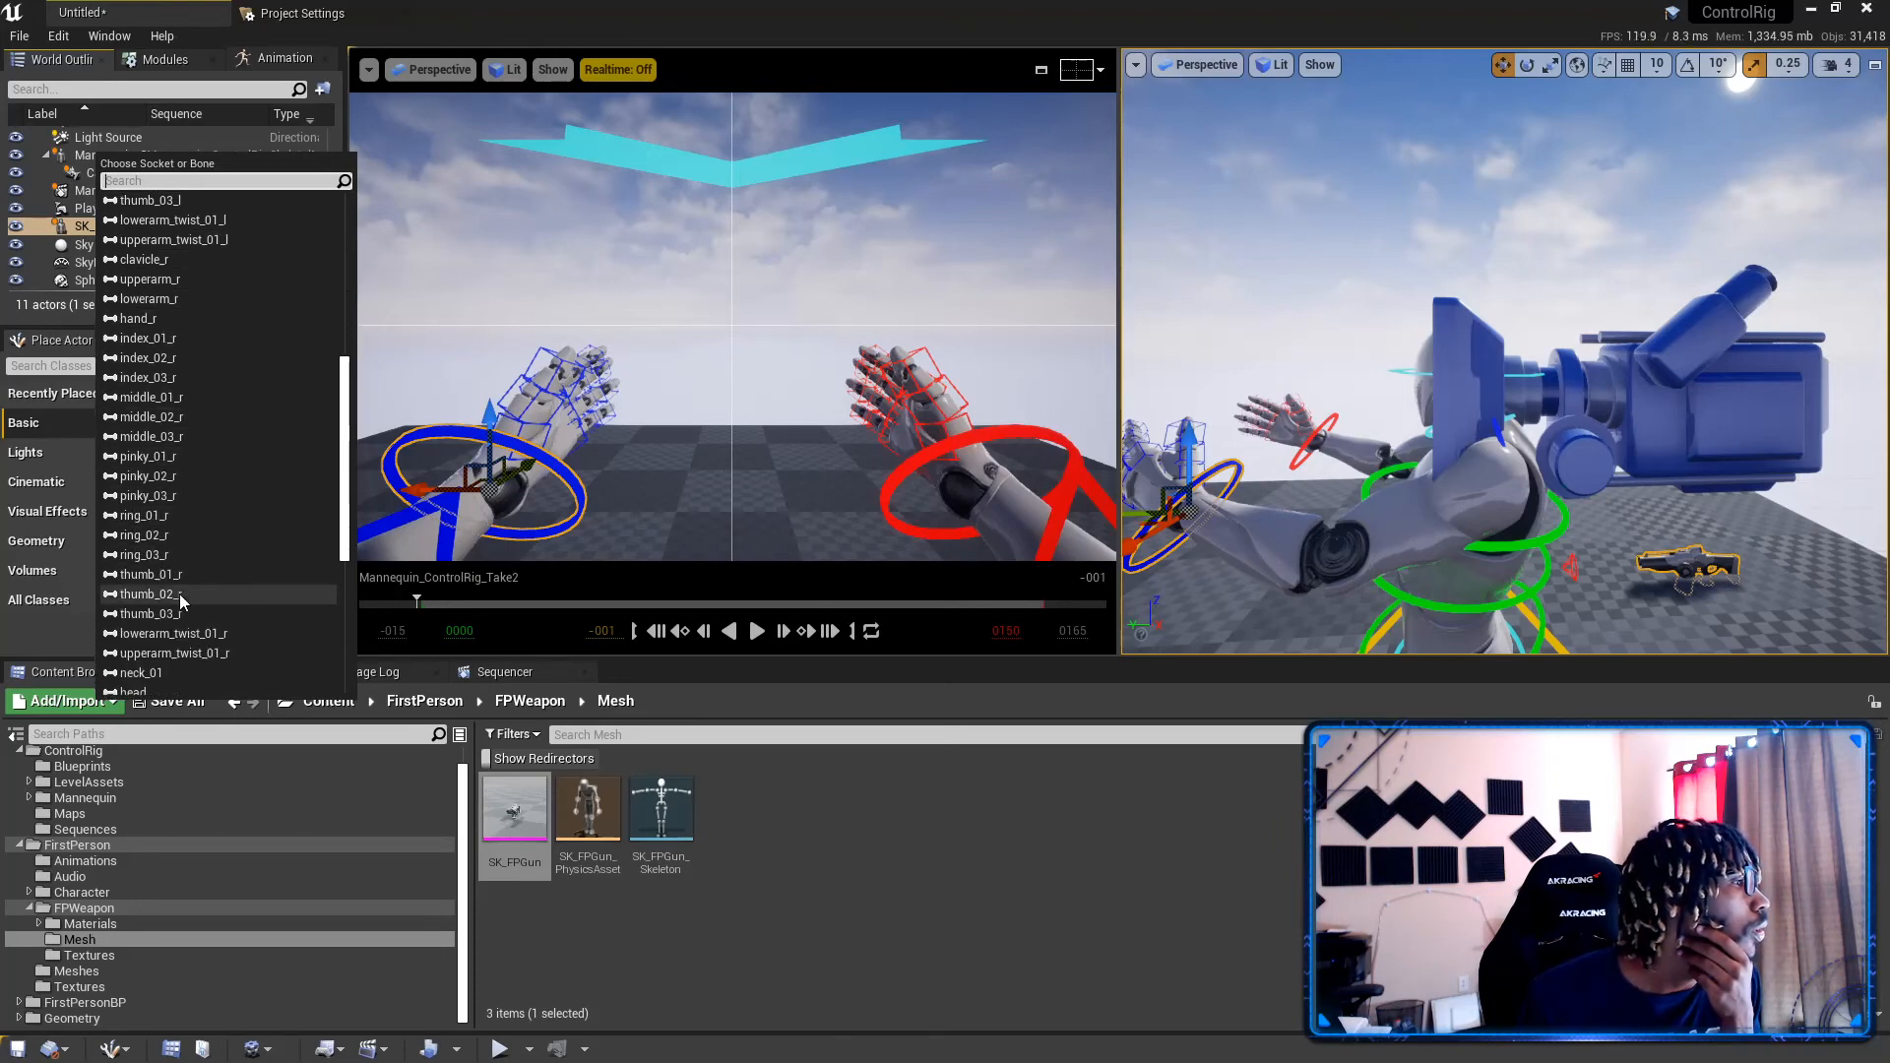
pyautogui.click(161, 329)
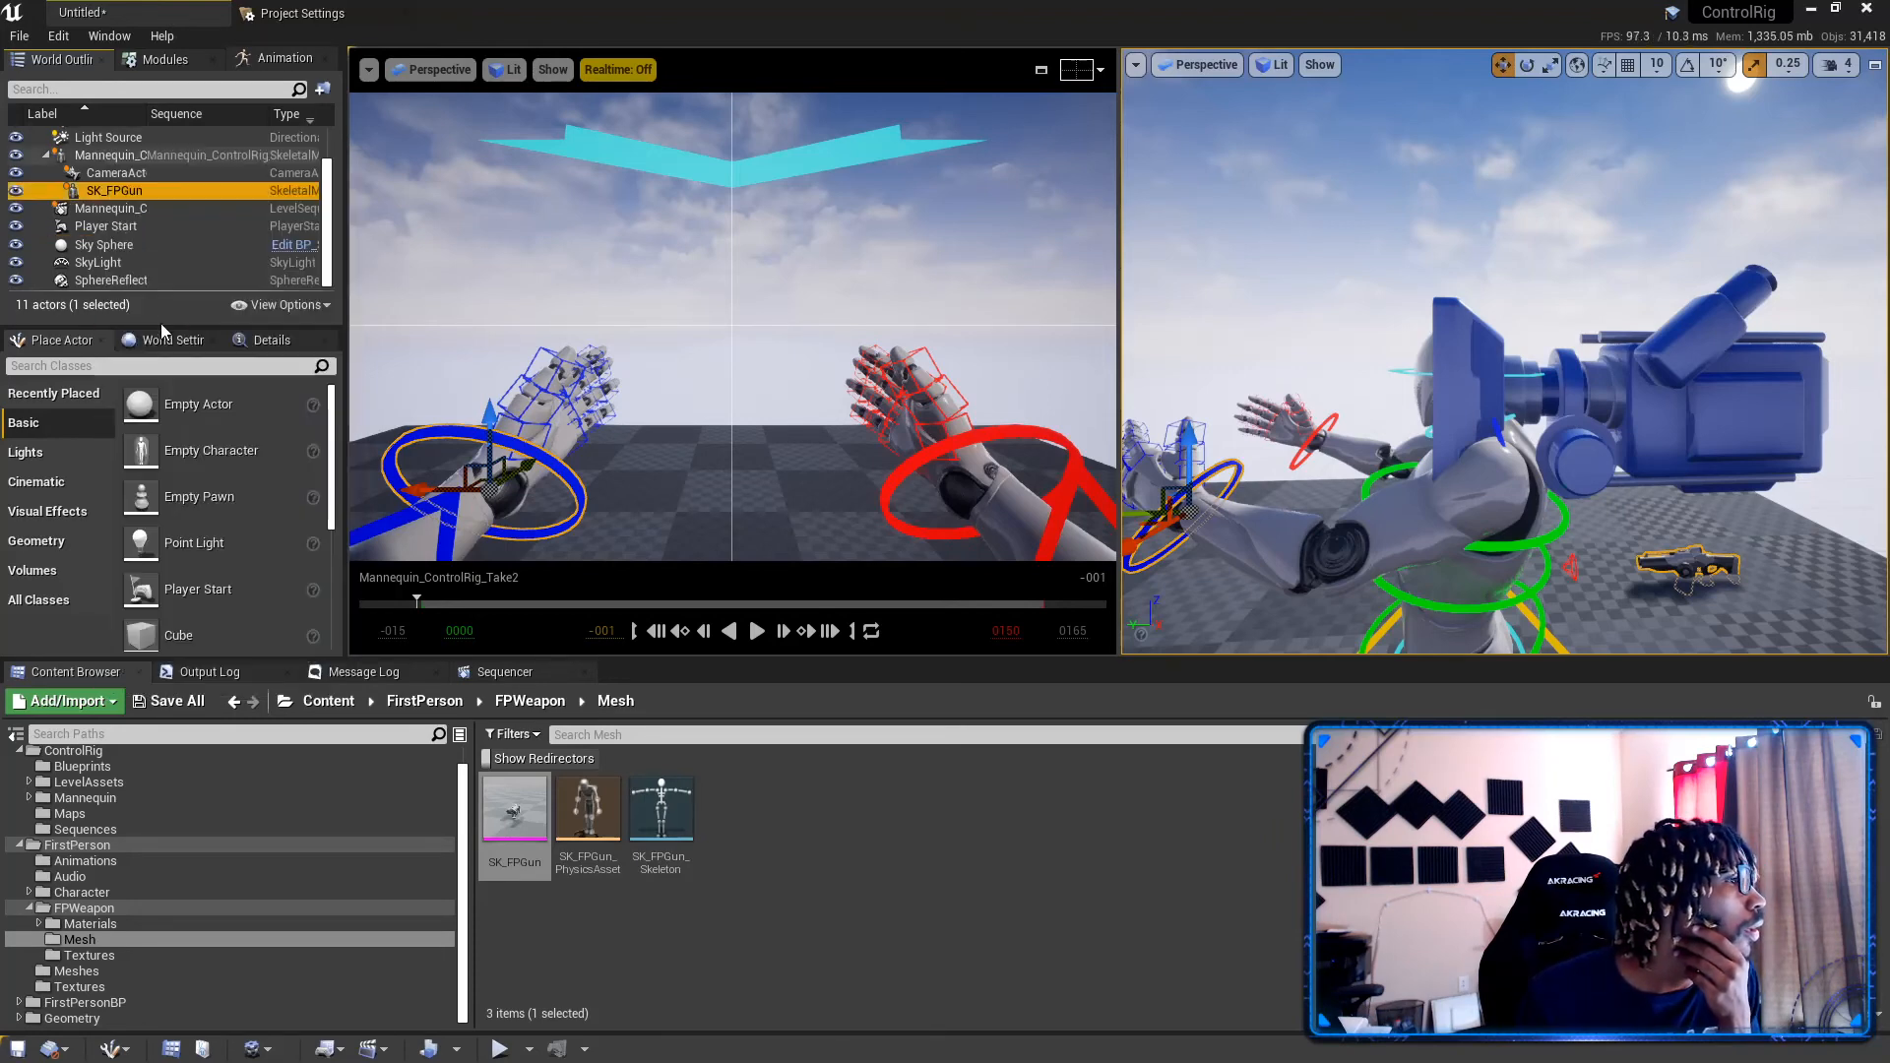
# Step: Reset the attached gun's relative location to 0, 0, 0
pyautogui.click(274, 340)
pyautogui.scroll(2, 184, 581)
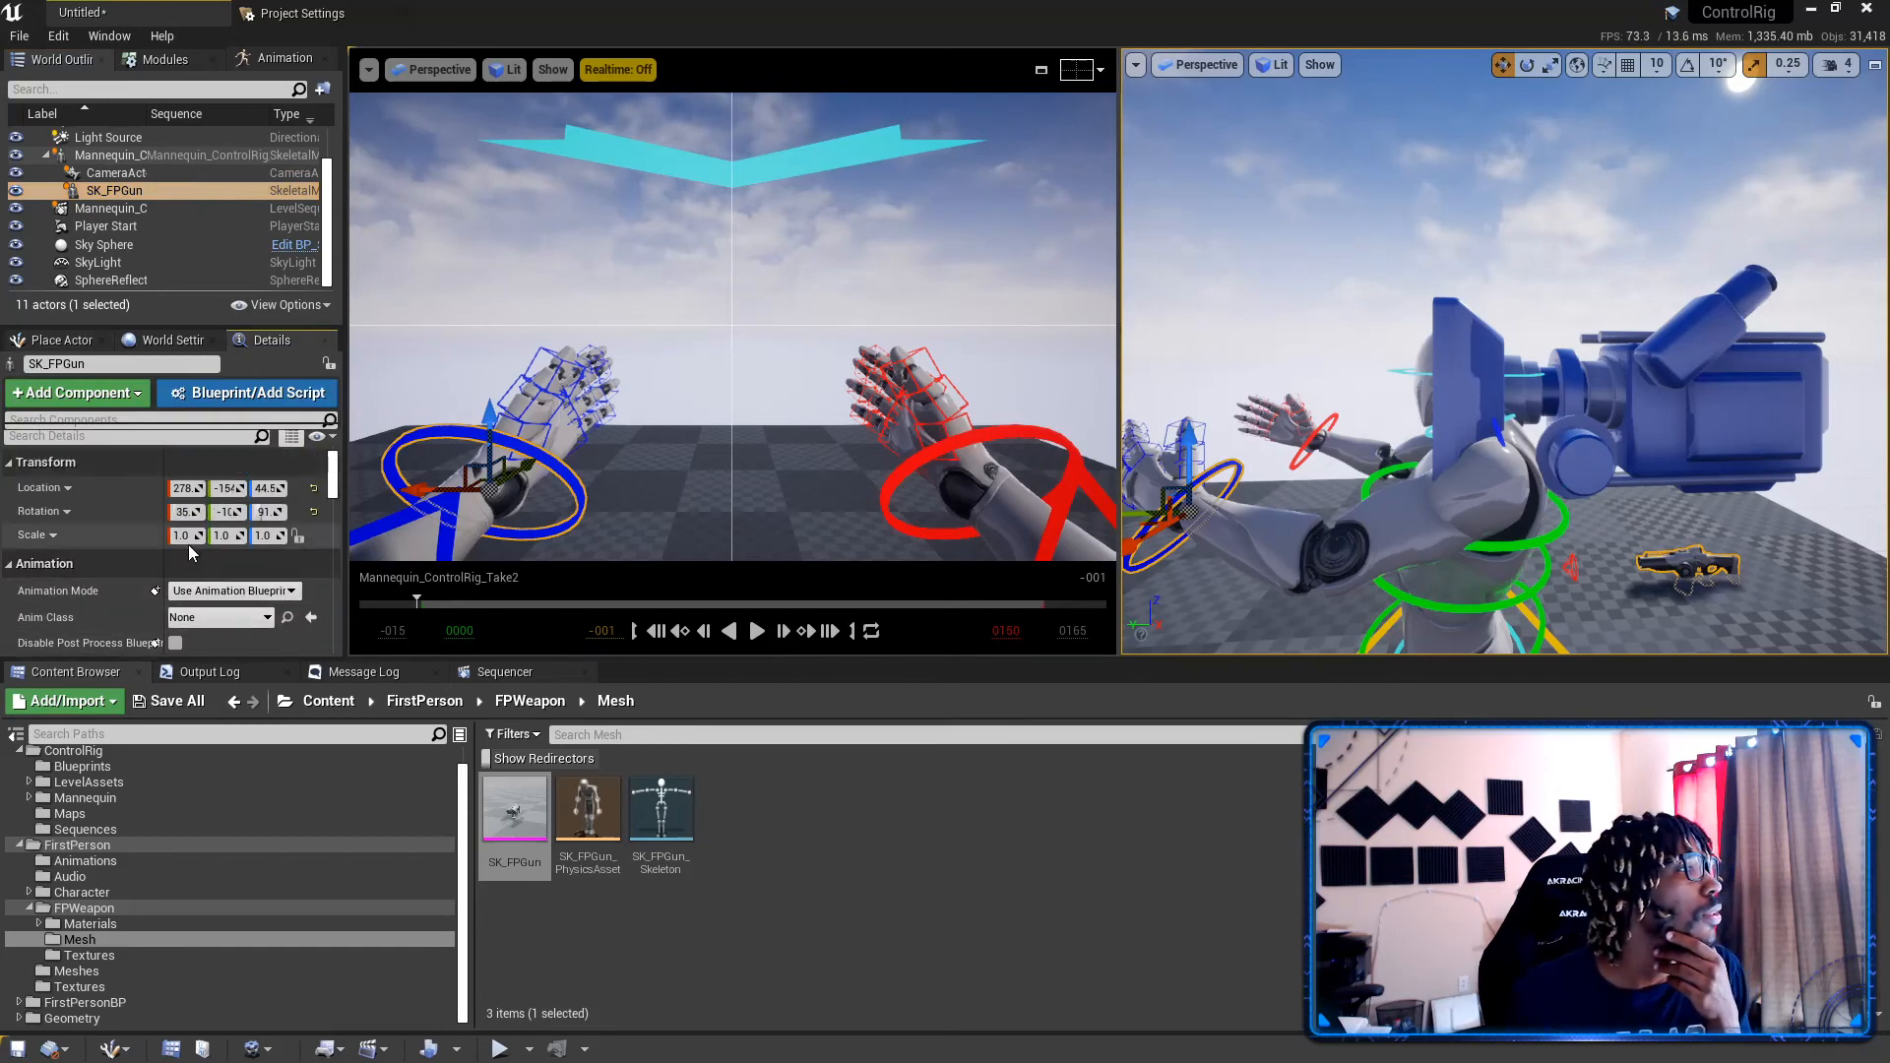
pyautogui.click(315, 488)
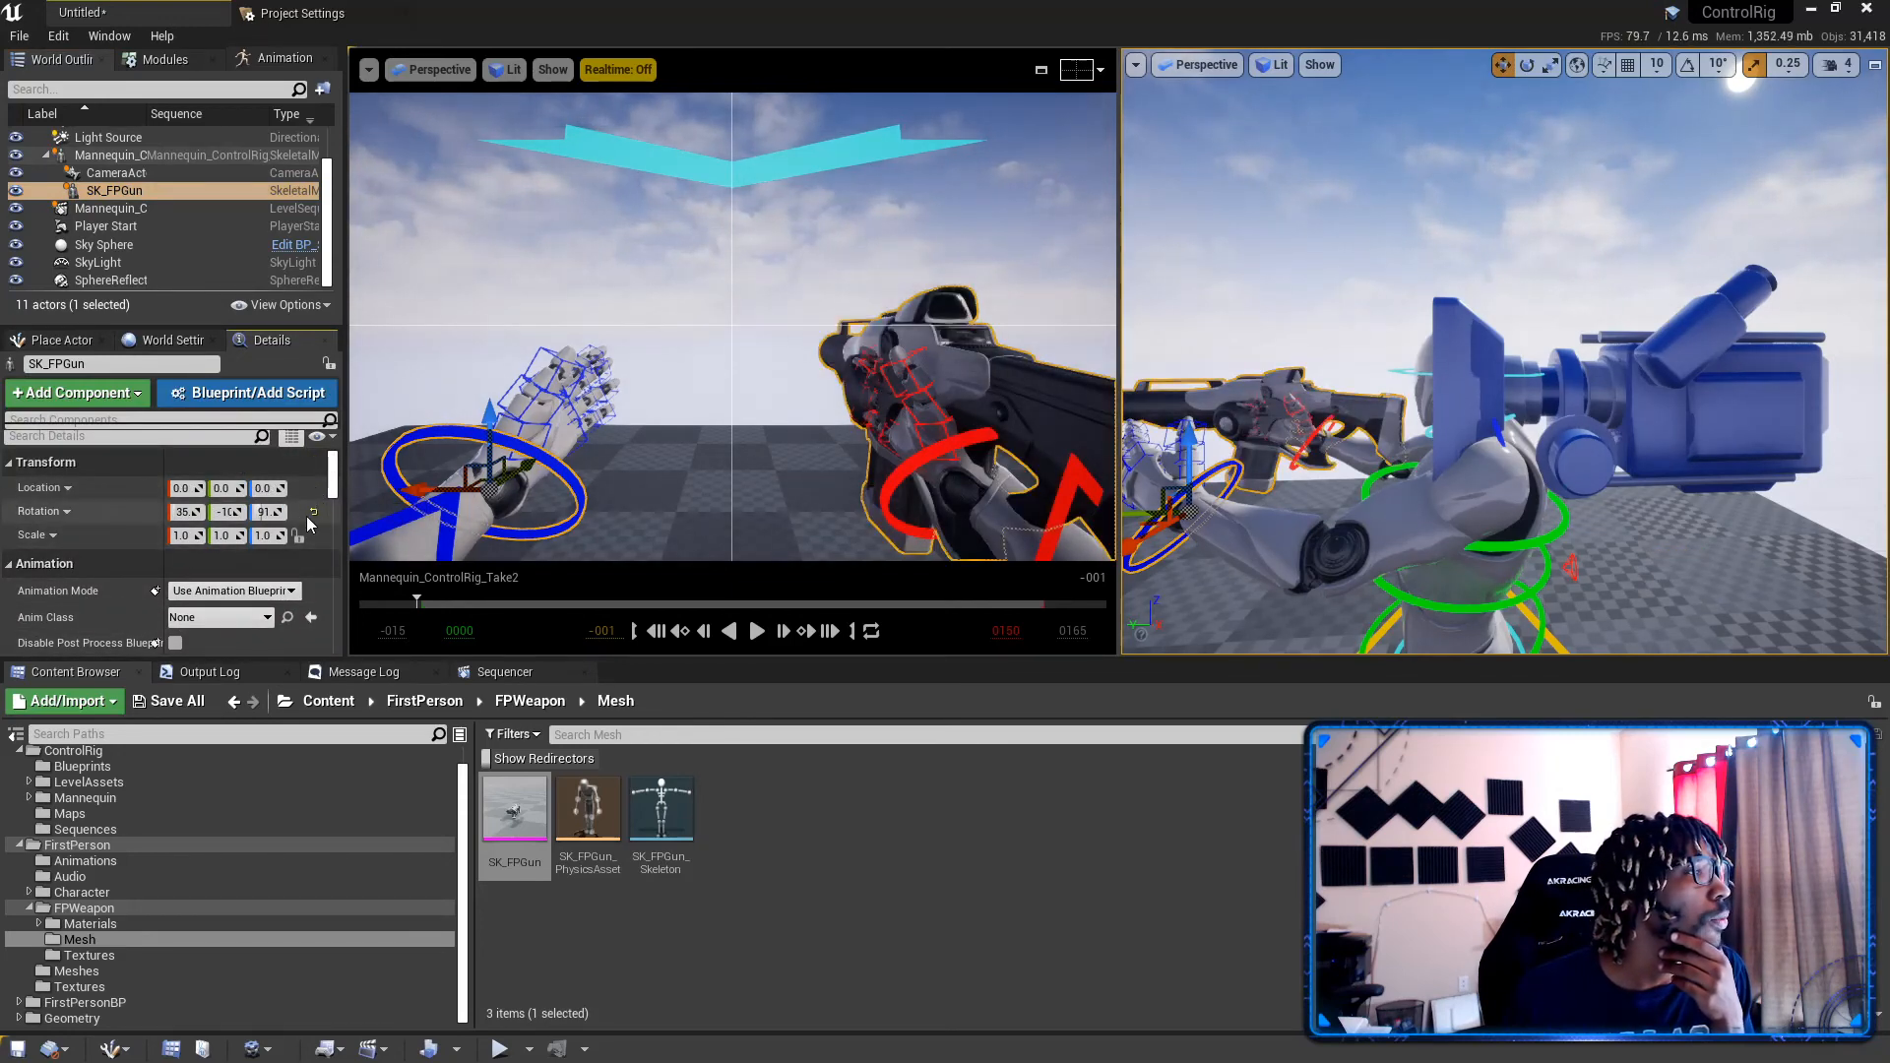
pyautogui.moveTo(1315, 396); pyautogui.dragTo(1172, 398, button='right')
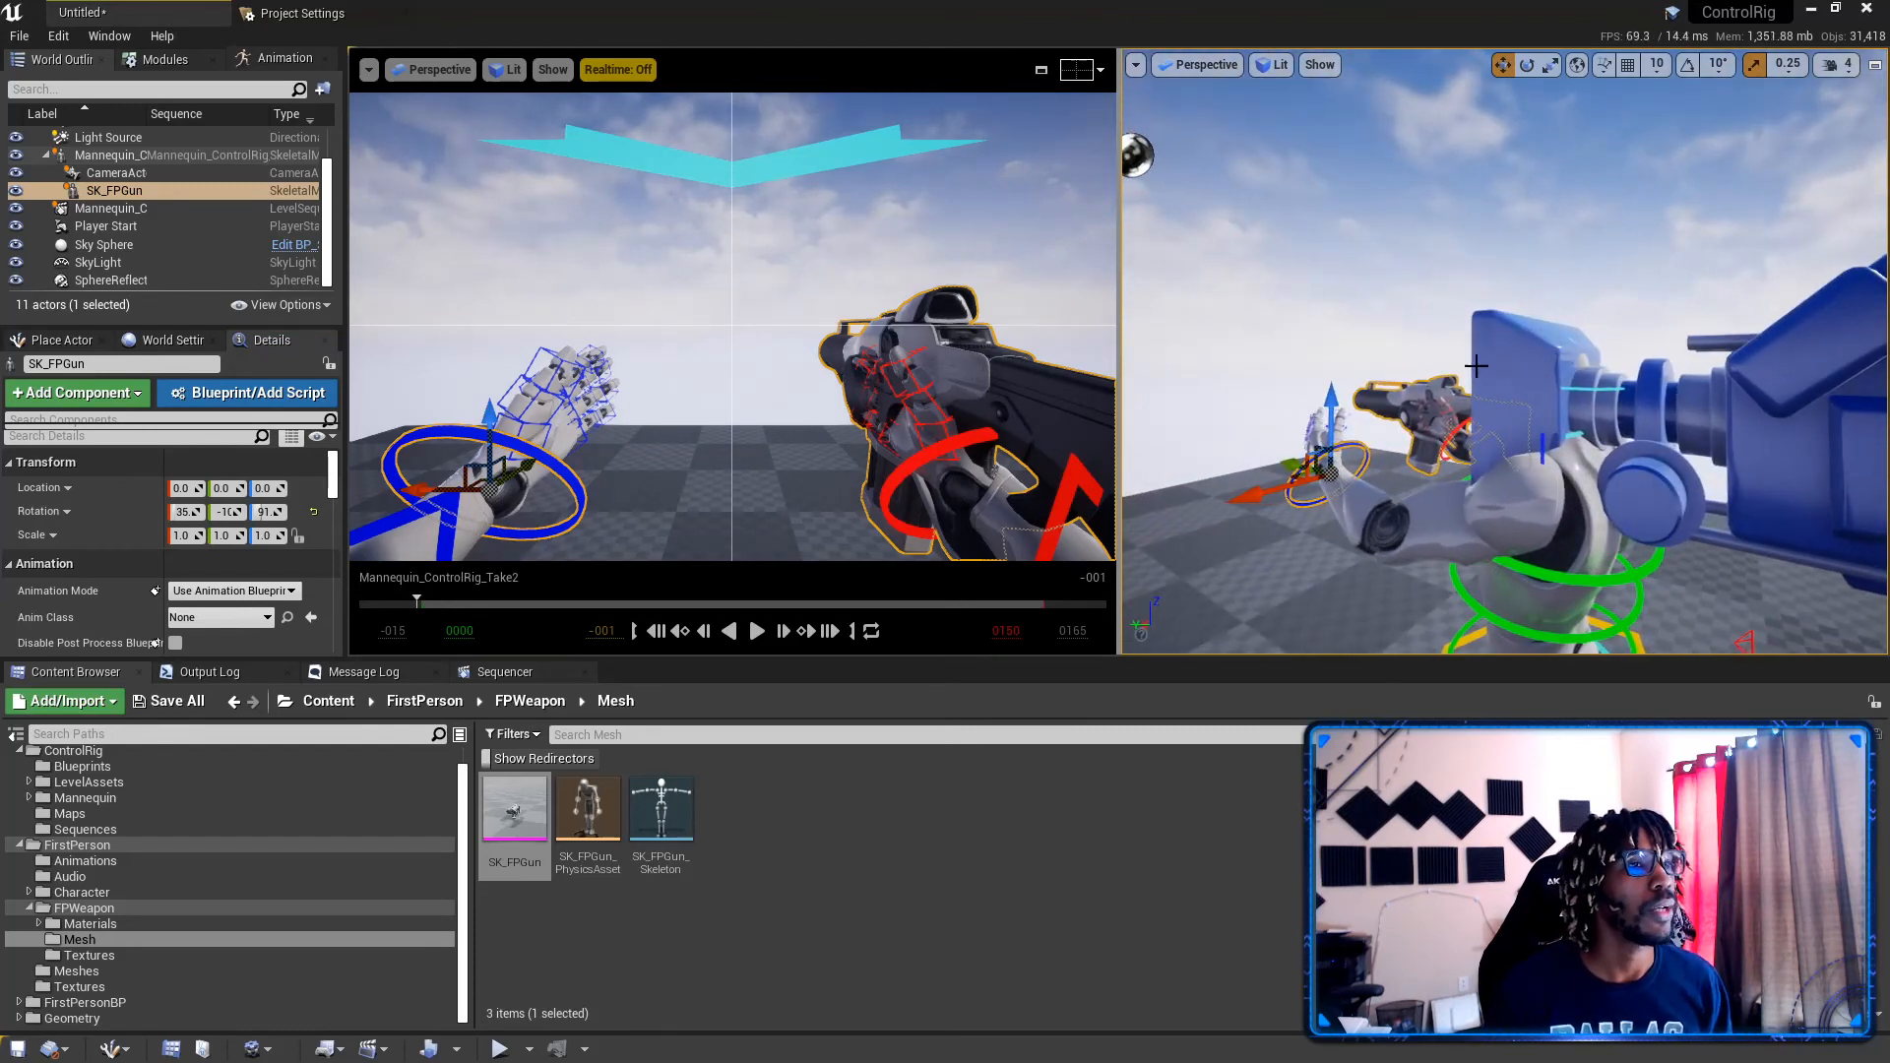
# Step: Turn off the restriction to selecting only rig controls and select the gun at the mannequin's right hand
pyautogui.click(286, 59)
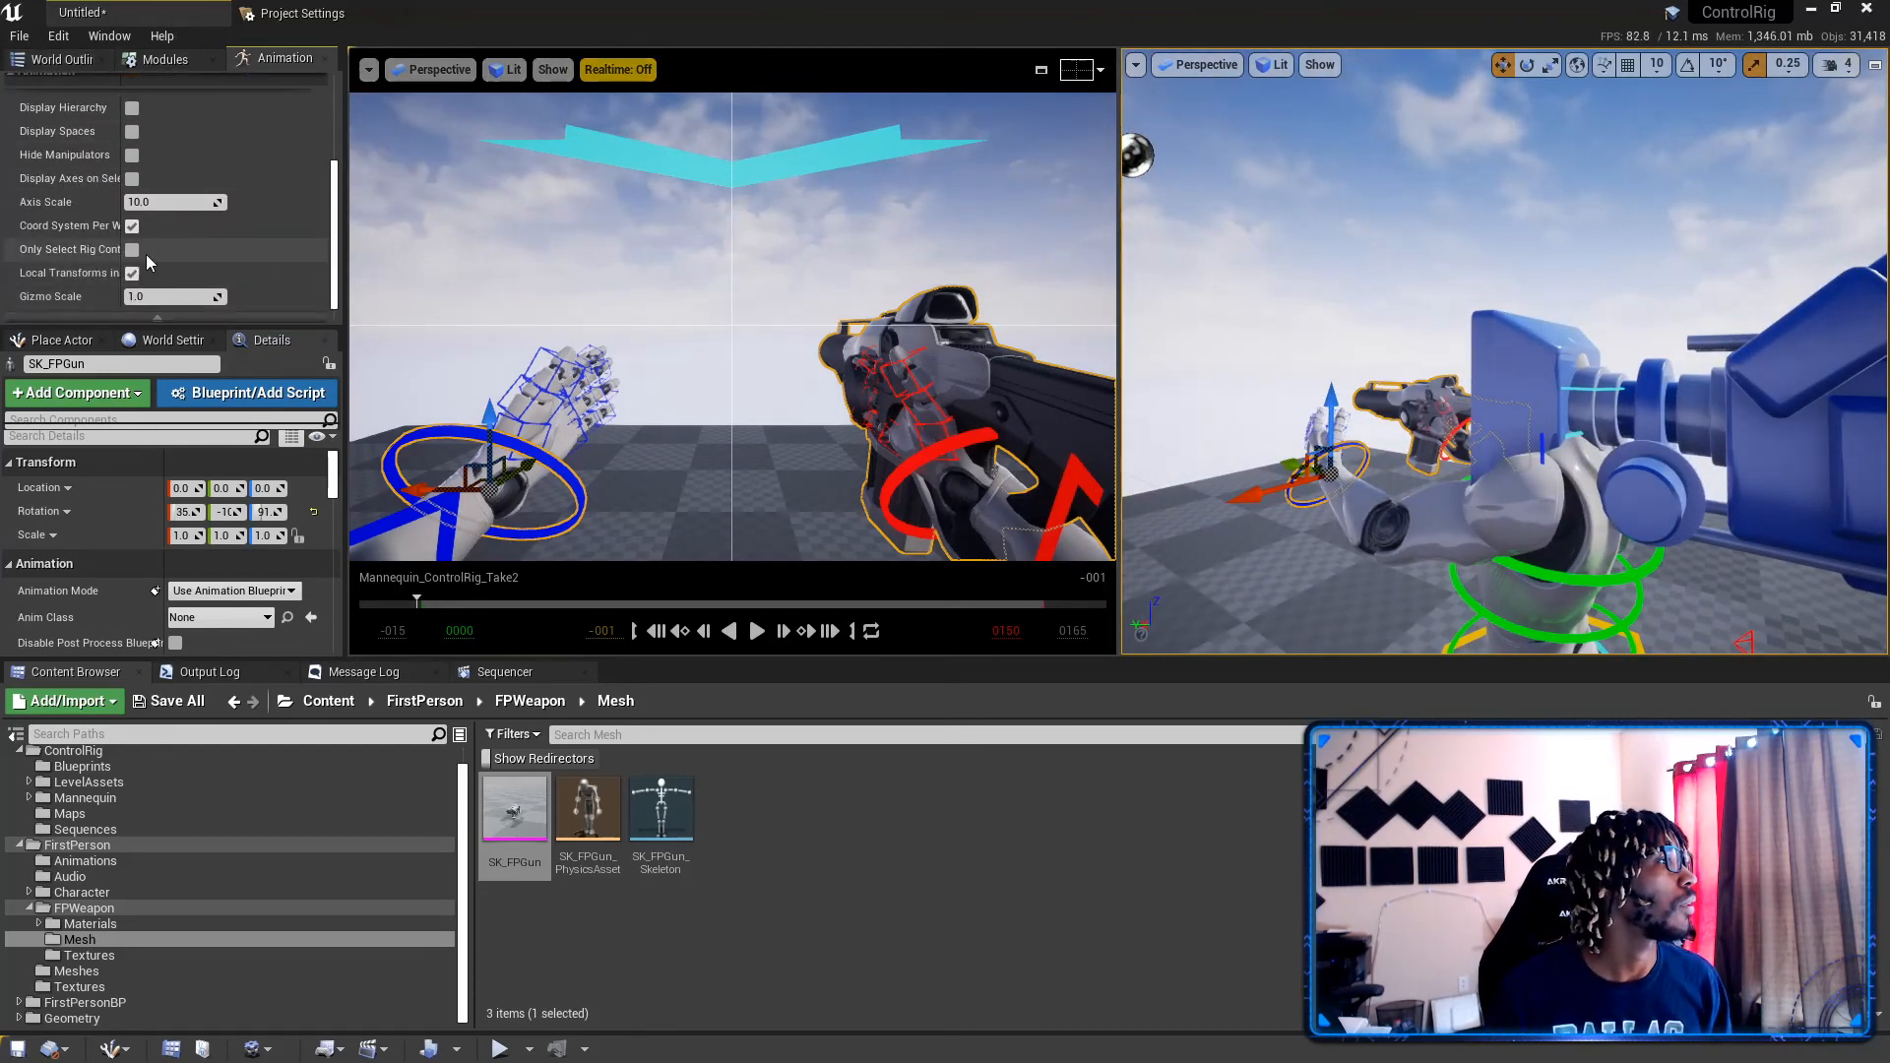
pyautogui.click(1419, 391)
pyautogui.moveTo(1418, 392); pyautogui.dragTo(1171, 406, button='right')
pyautogui.keyDown('alt'); pyautogui.moveTo(1250, 329); pyautogui.dragTo(1507, 346); pyautogui.keyUp('alt')
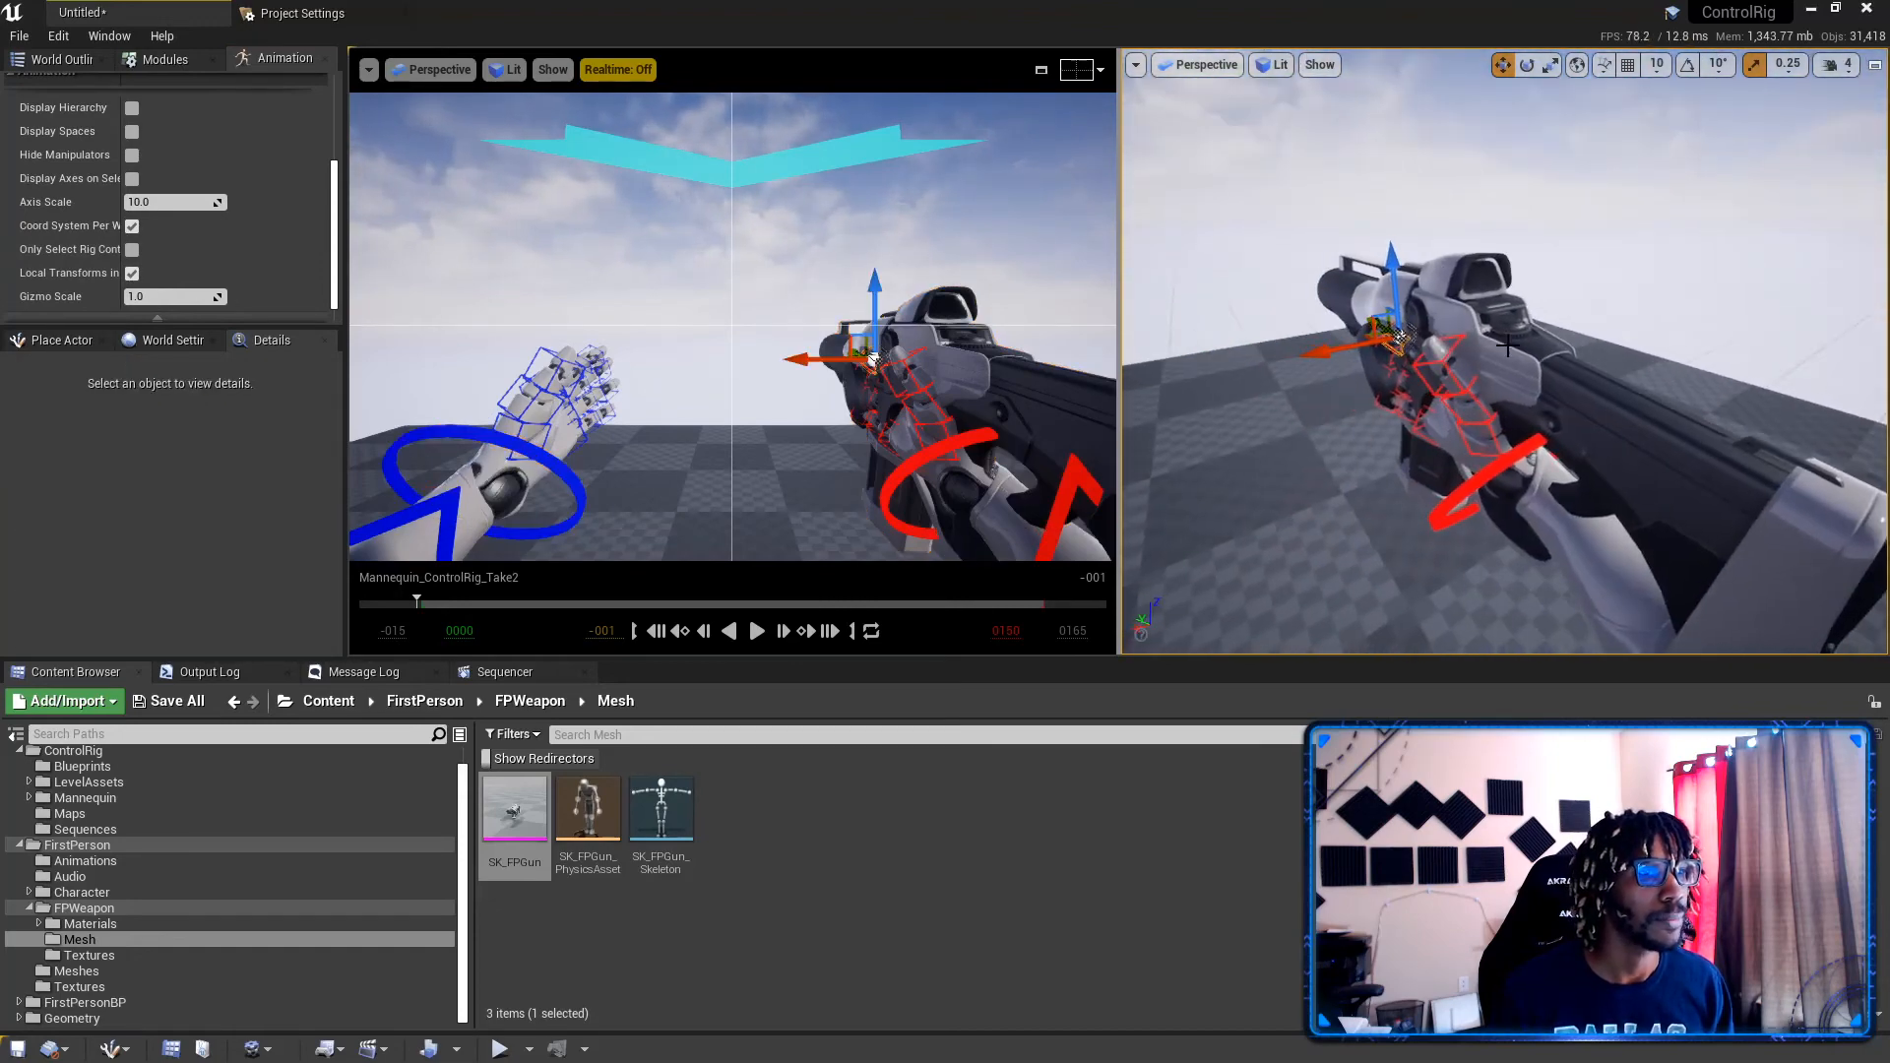
pyautogui.click(1291, 366)
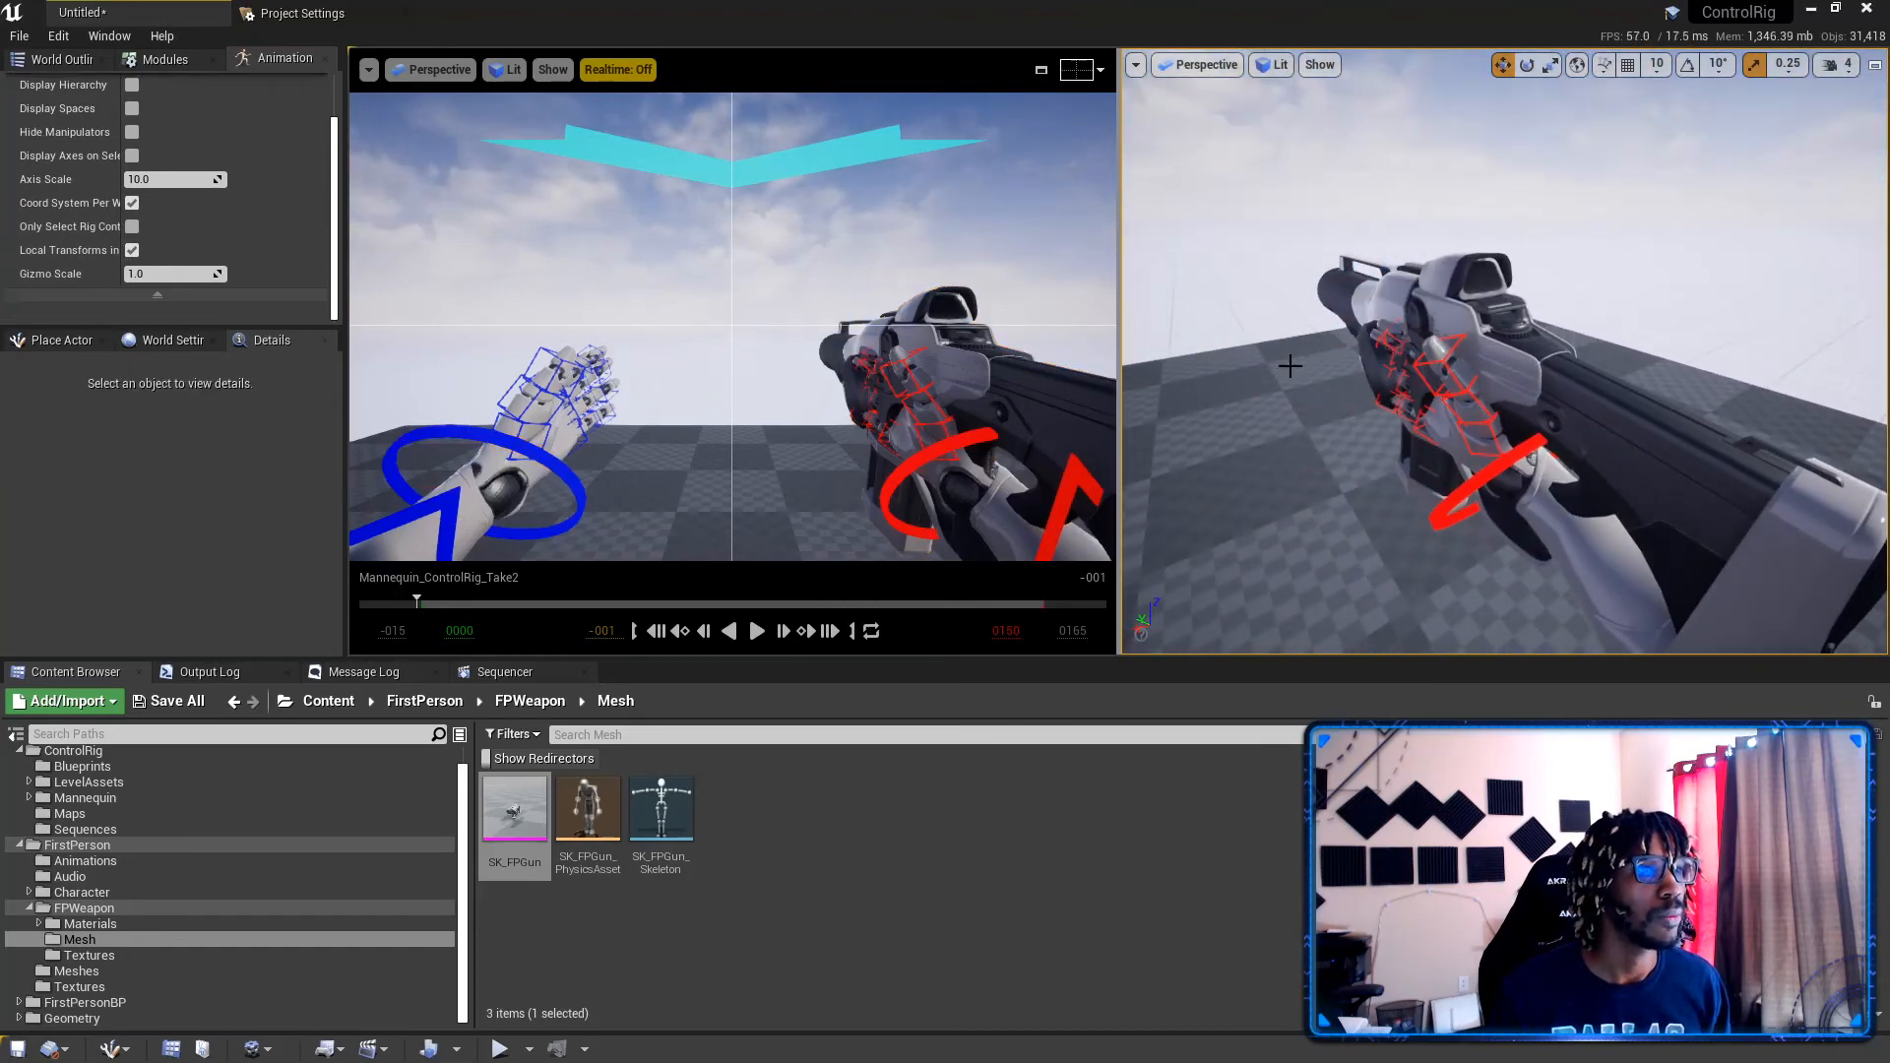
pyautogui.click(1382, 372)
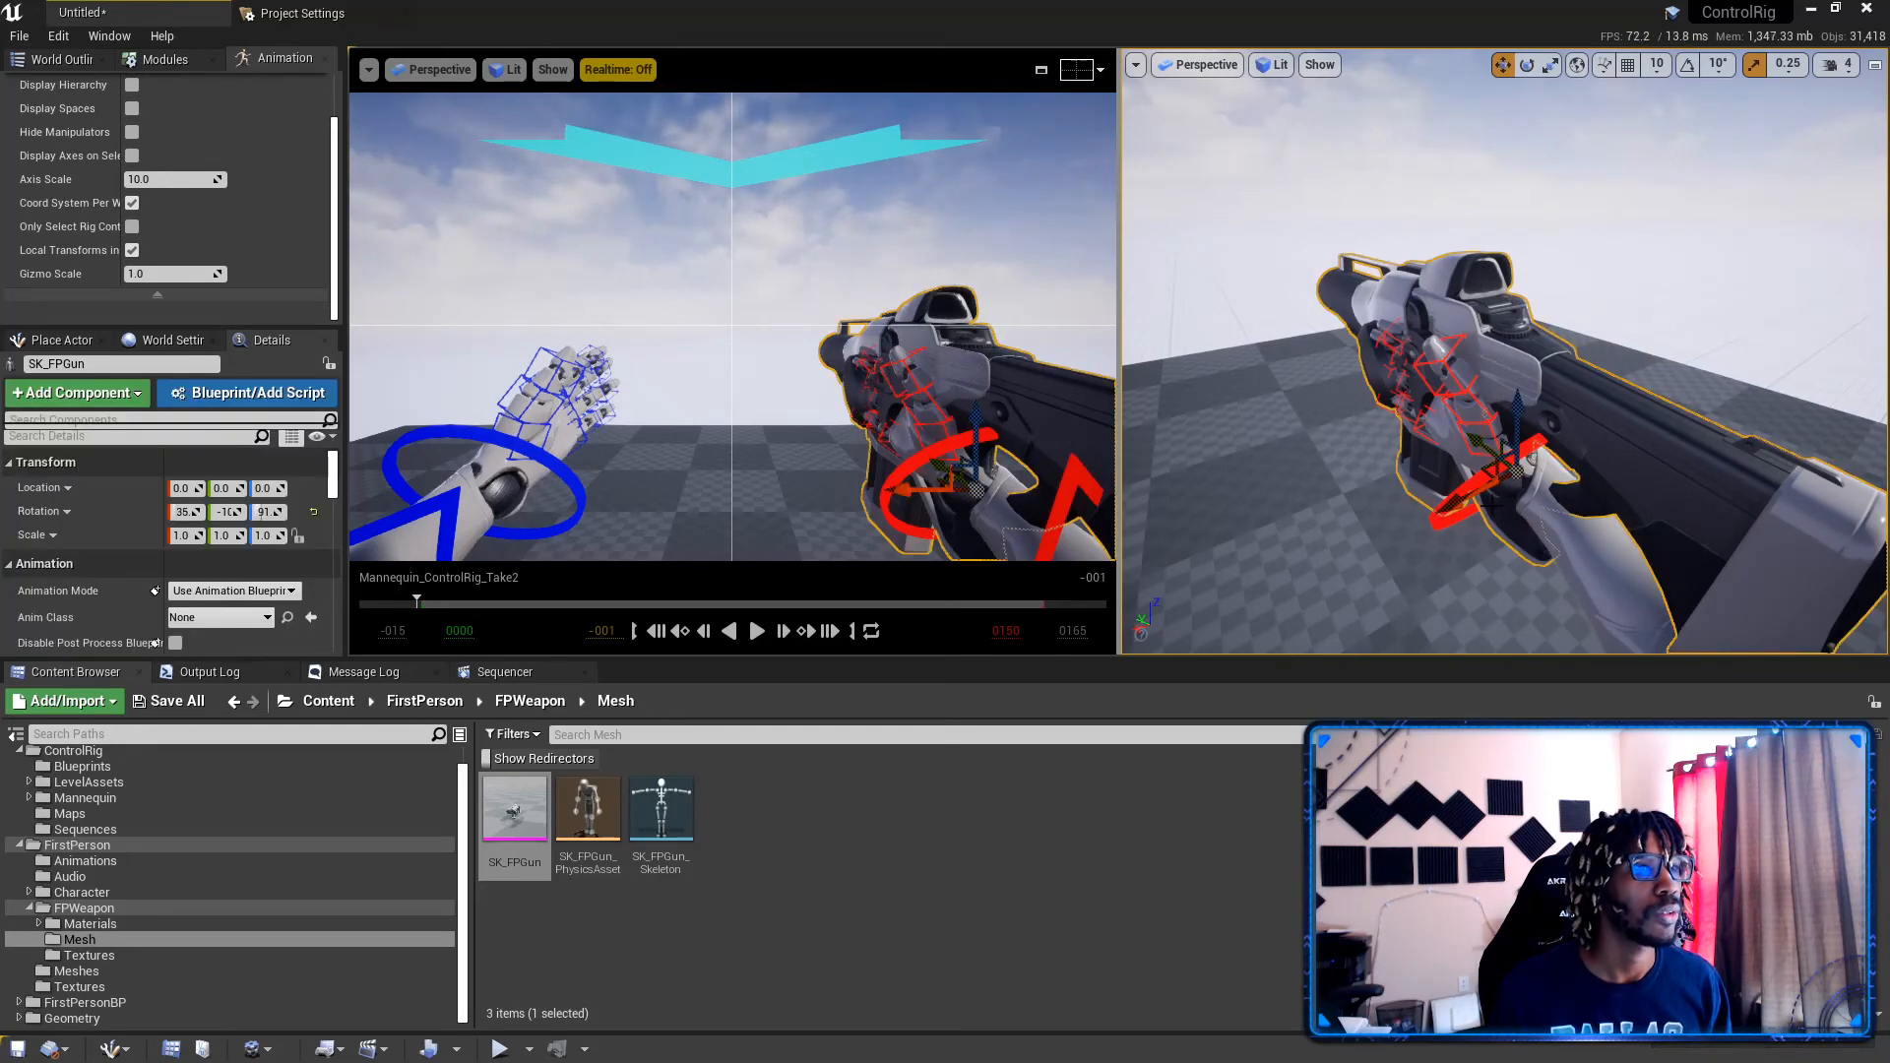
# Step: Move the gun to a relative location of about -11, 4, 0.2 so its grip sits in the mannequin's right hand
pyautogui.moveTo(1473, 500); pyautogui.dragTo(1624, 513)
pyautogui.moveTo(1401, 404)
pyautogui.mouseDown(button='right')
pyautogui.moveTo(1467, 393)
pyautogui.moveTo(1516, 413)
pyautogui.moveTo(1400, 404)
pyautogui.mouseUp(button='right')
pyautogui.moveTo(1400, 404); pyautogui.dragTo(1416, 334)
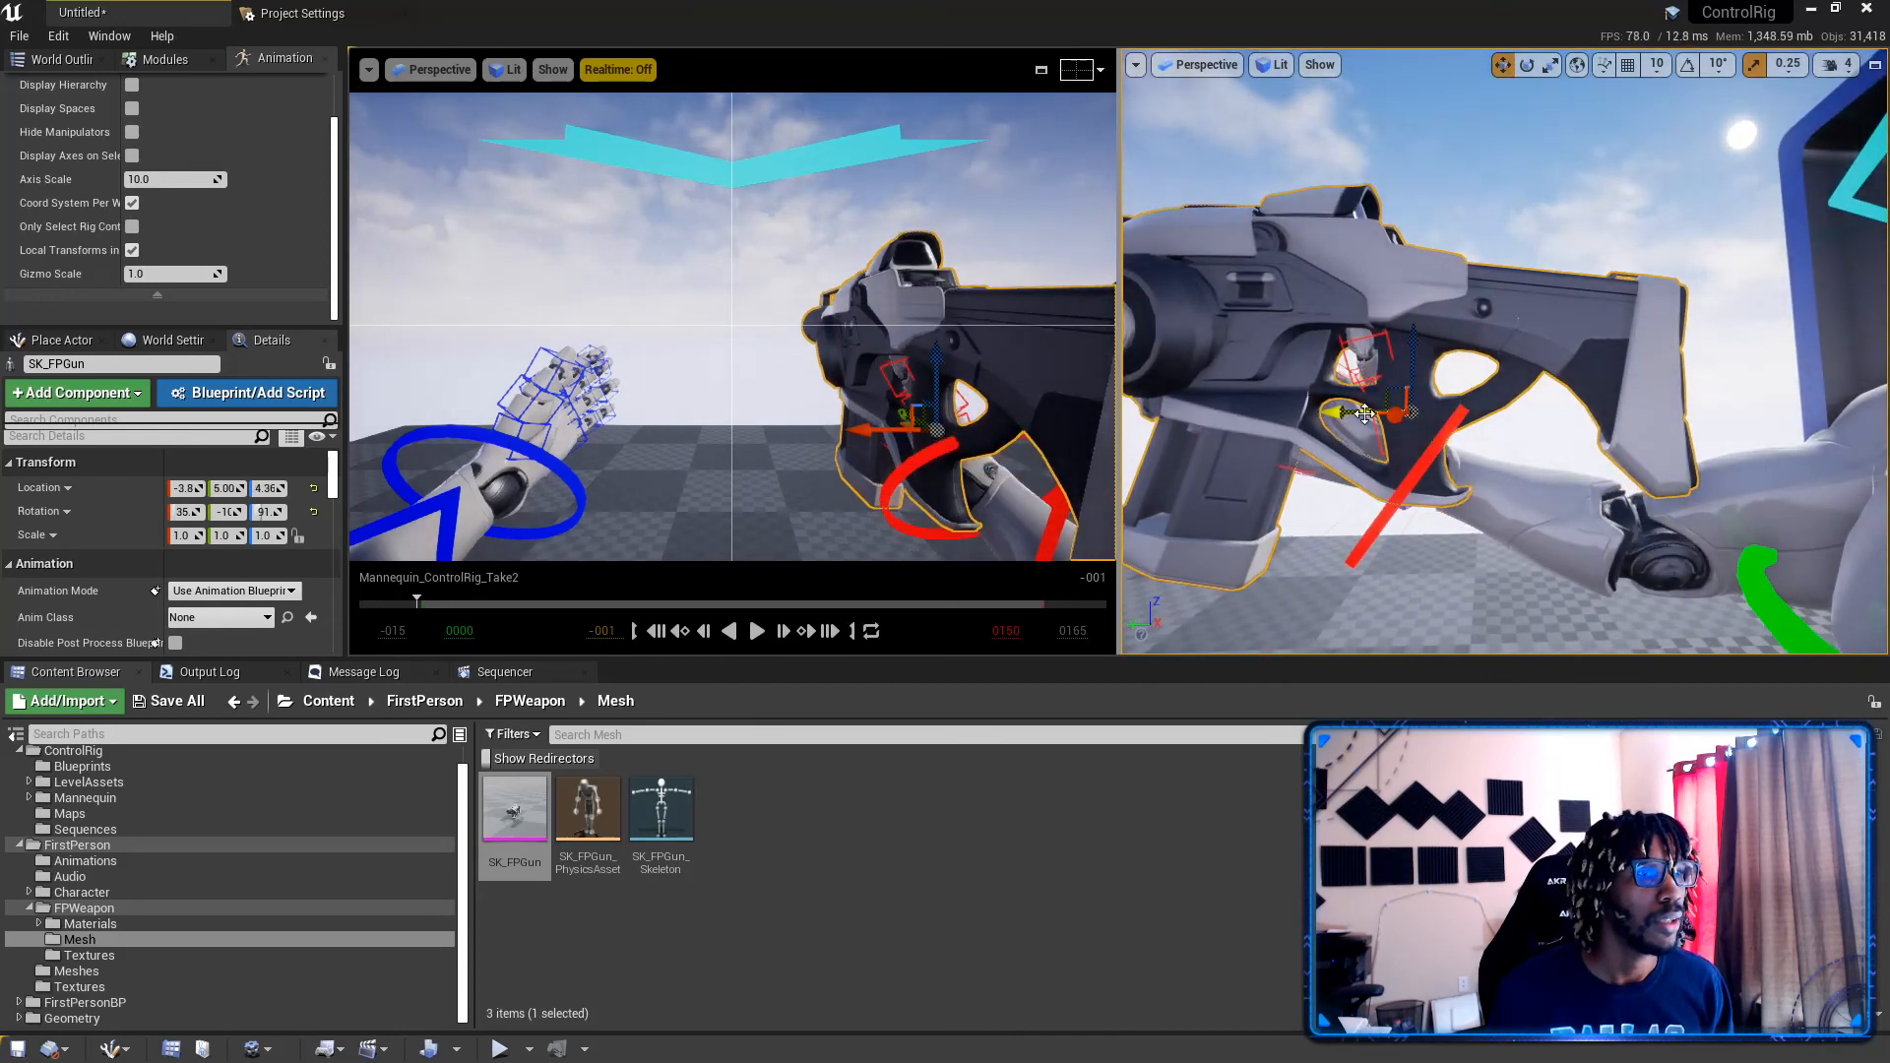
pyautogui.moveTo(1341, 412); pyautogui.dragTo(1311, 323)
pyautogui.moveTo(1311, 323); pyautogui.dragTo(1368, 335, button='right')
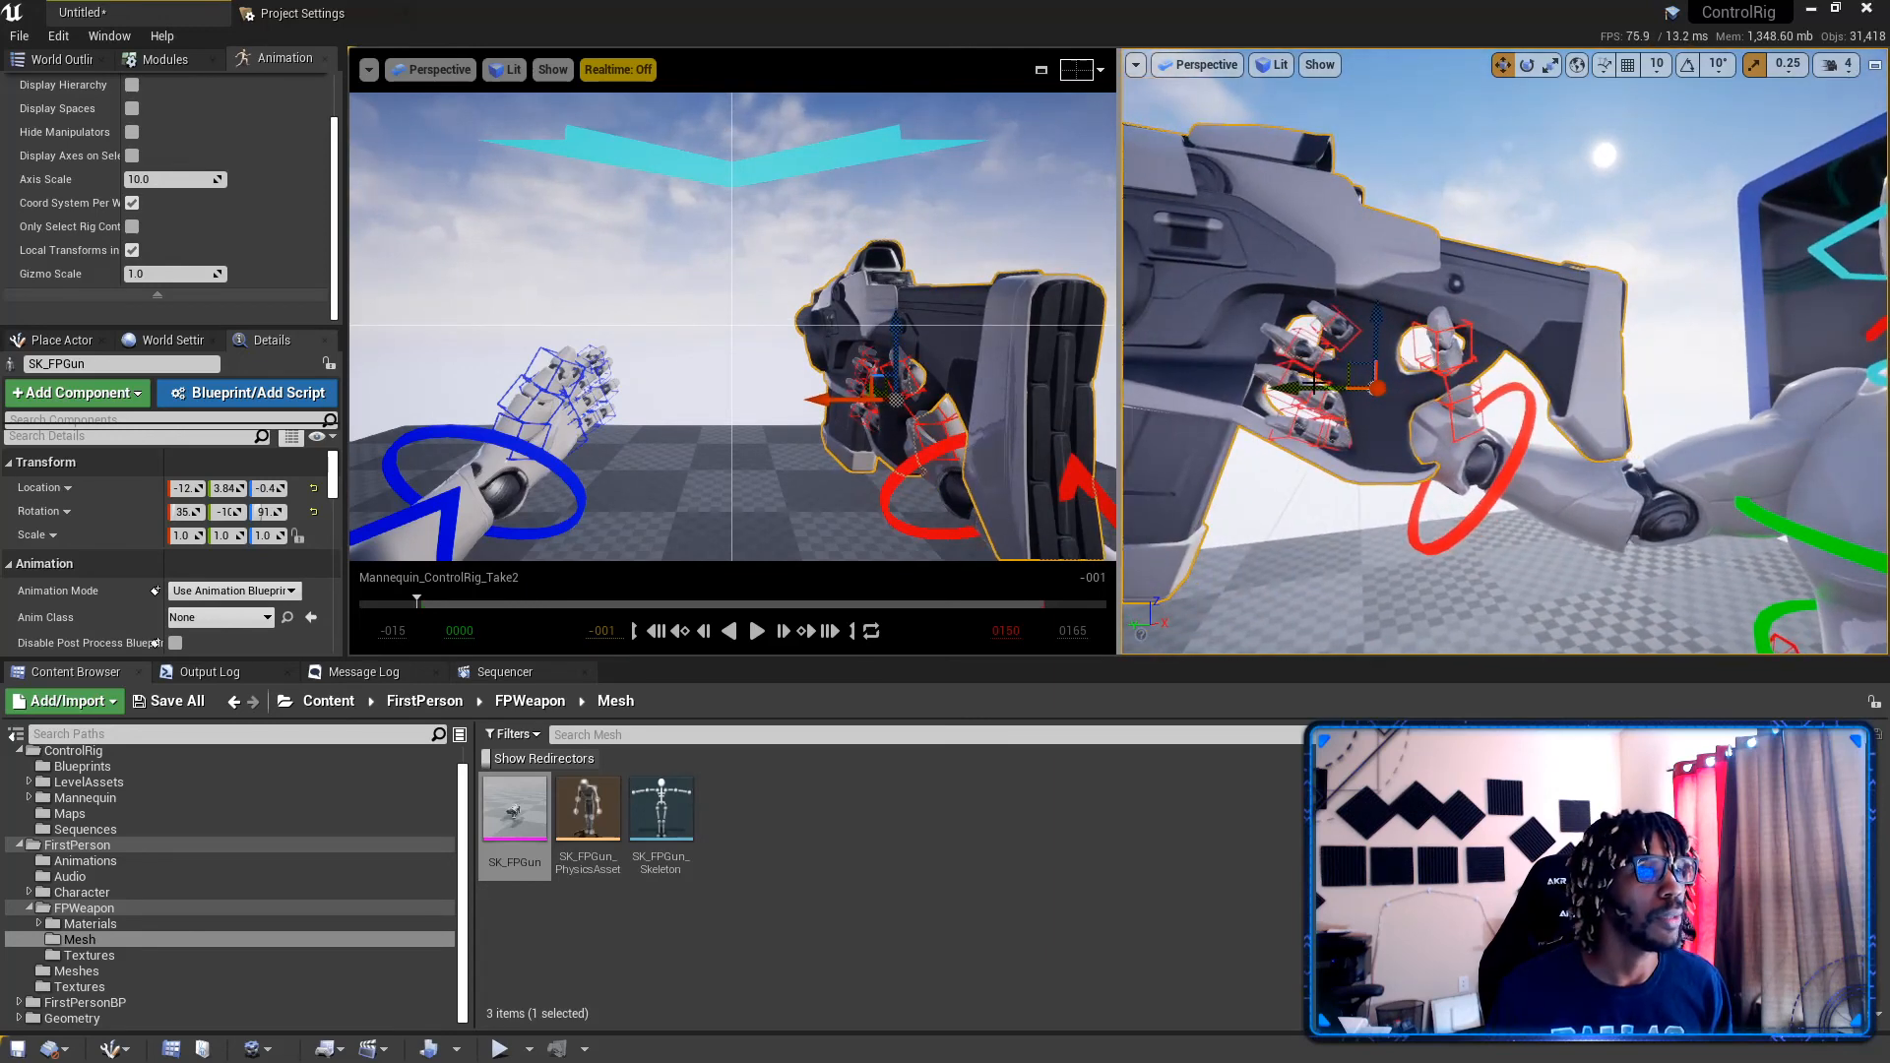
pyautogui.moveTo(1289, 389); pyautogui.dragTo(1306, 389)
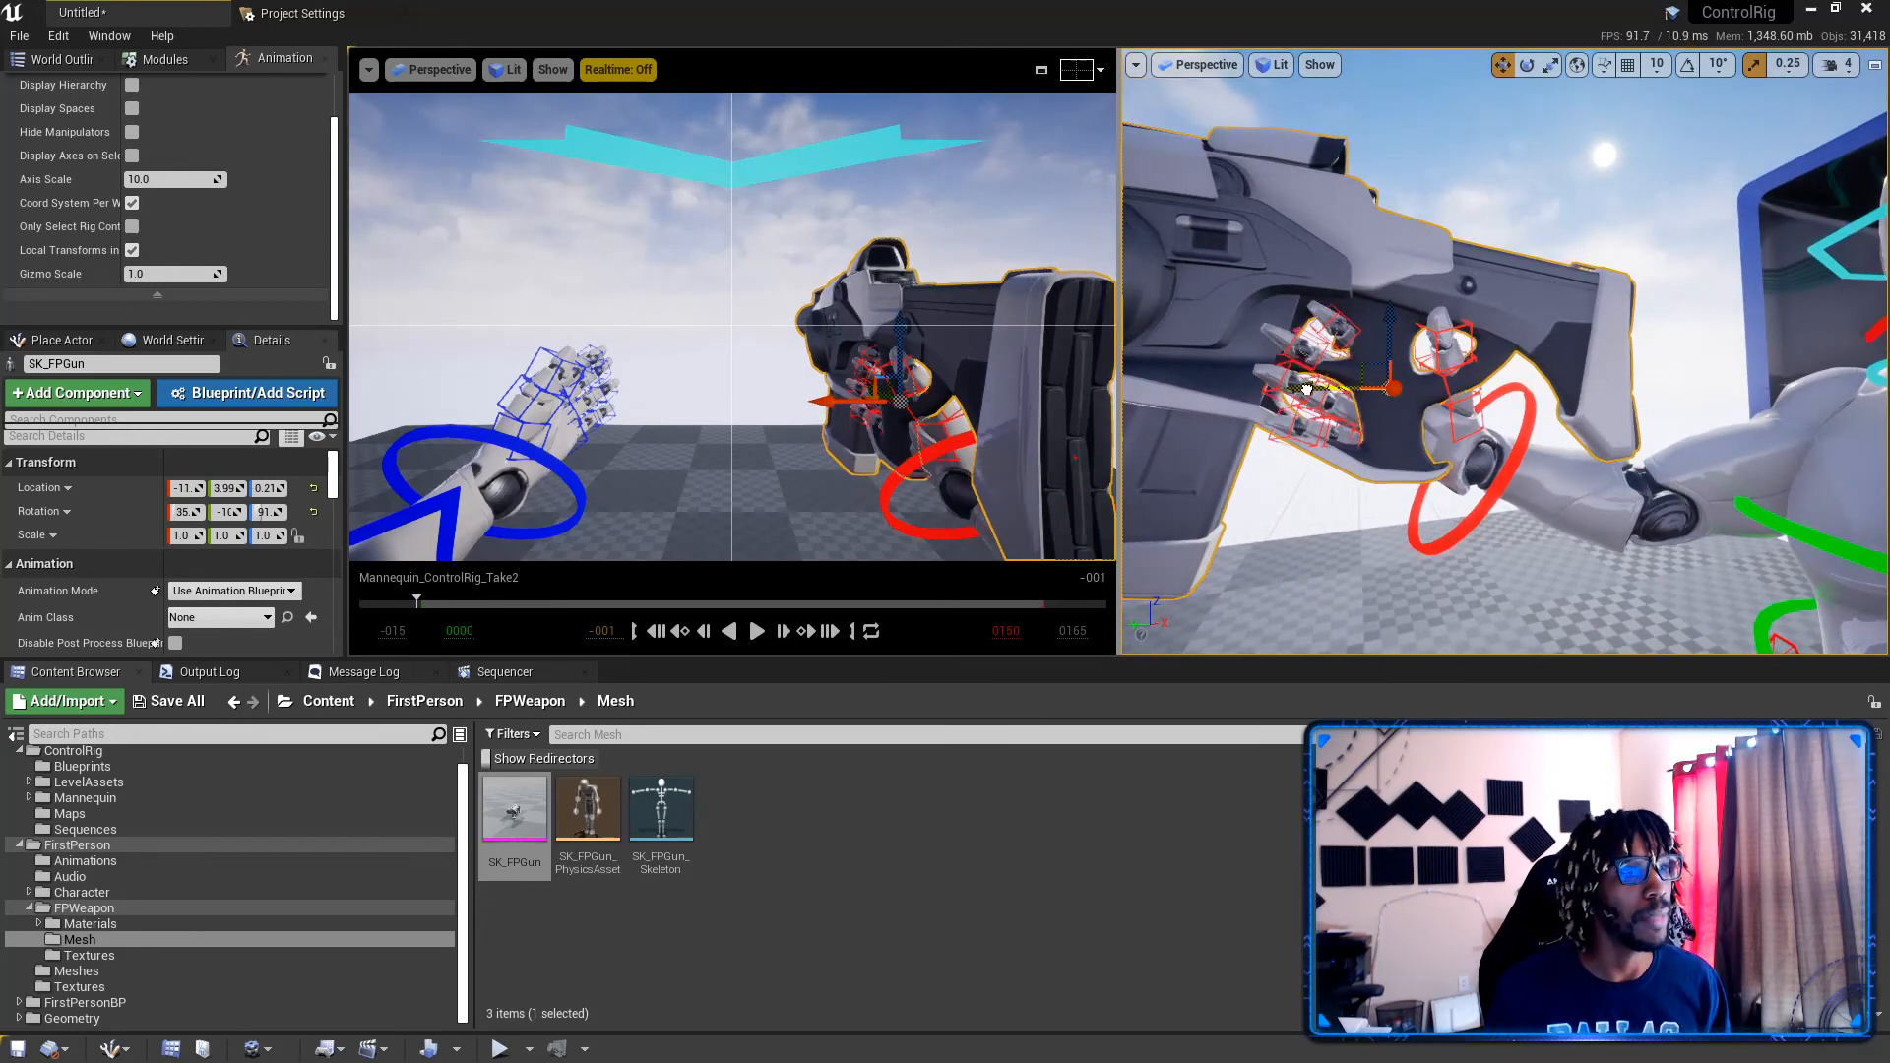
pyautogui.moveTo(1386, 402); pyautogui.dragTo(1659, 394, button='right')
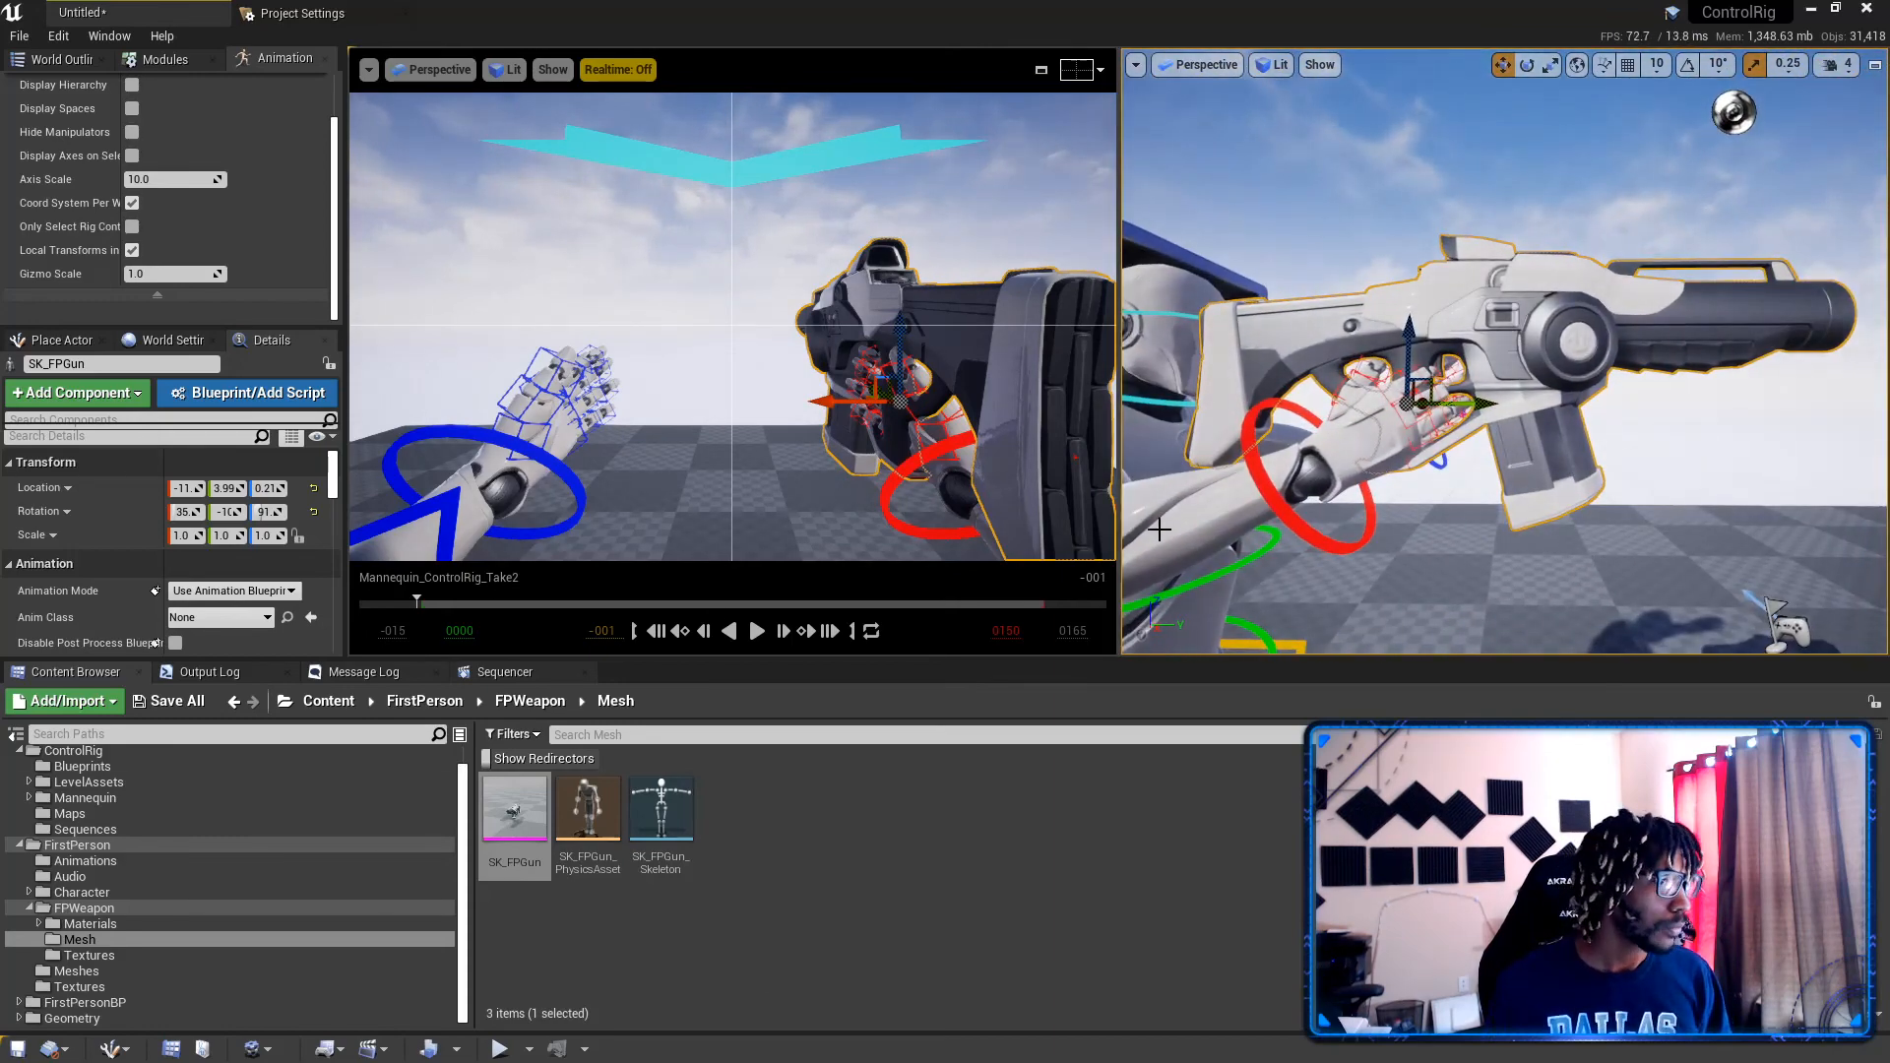
# Step: Restrict selection to rig controls again and reposition the right-hand control so the gun sits lower in the camera view
pyautogui.click(436, 372)
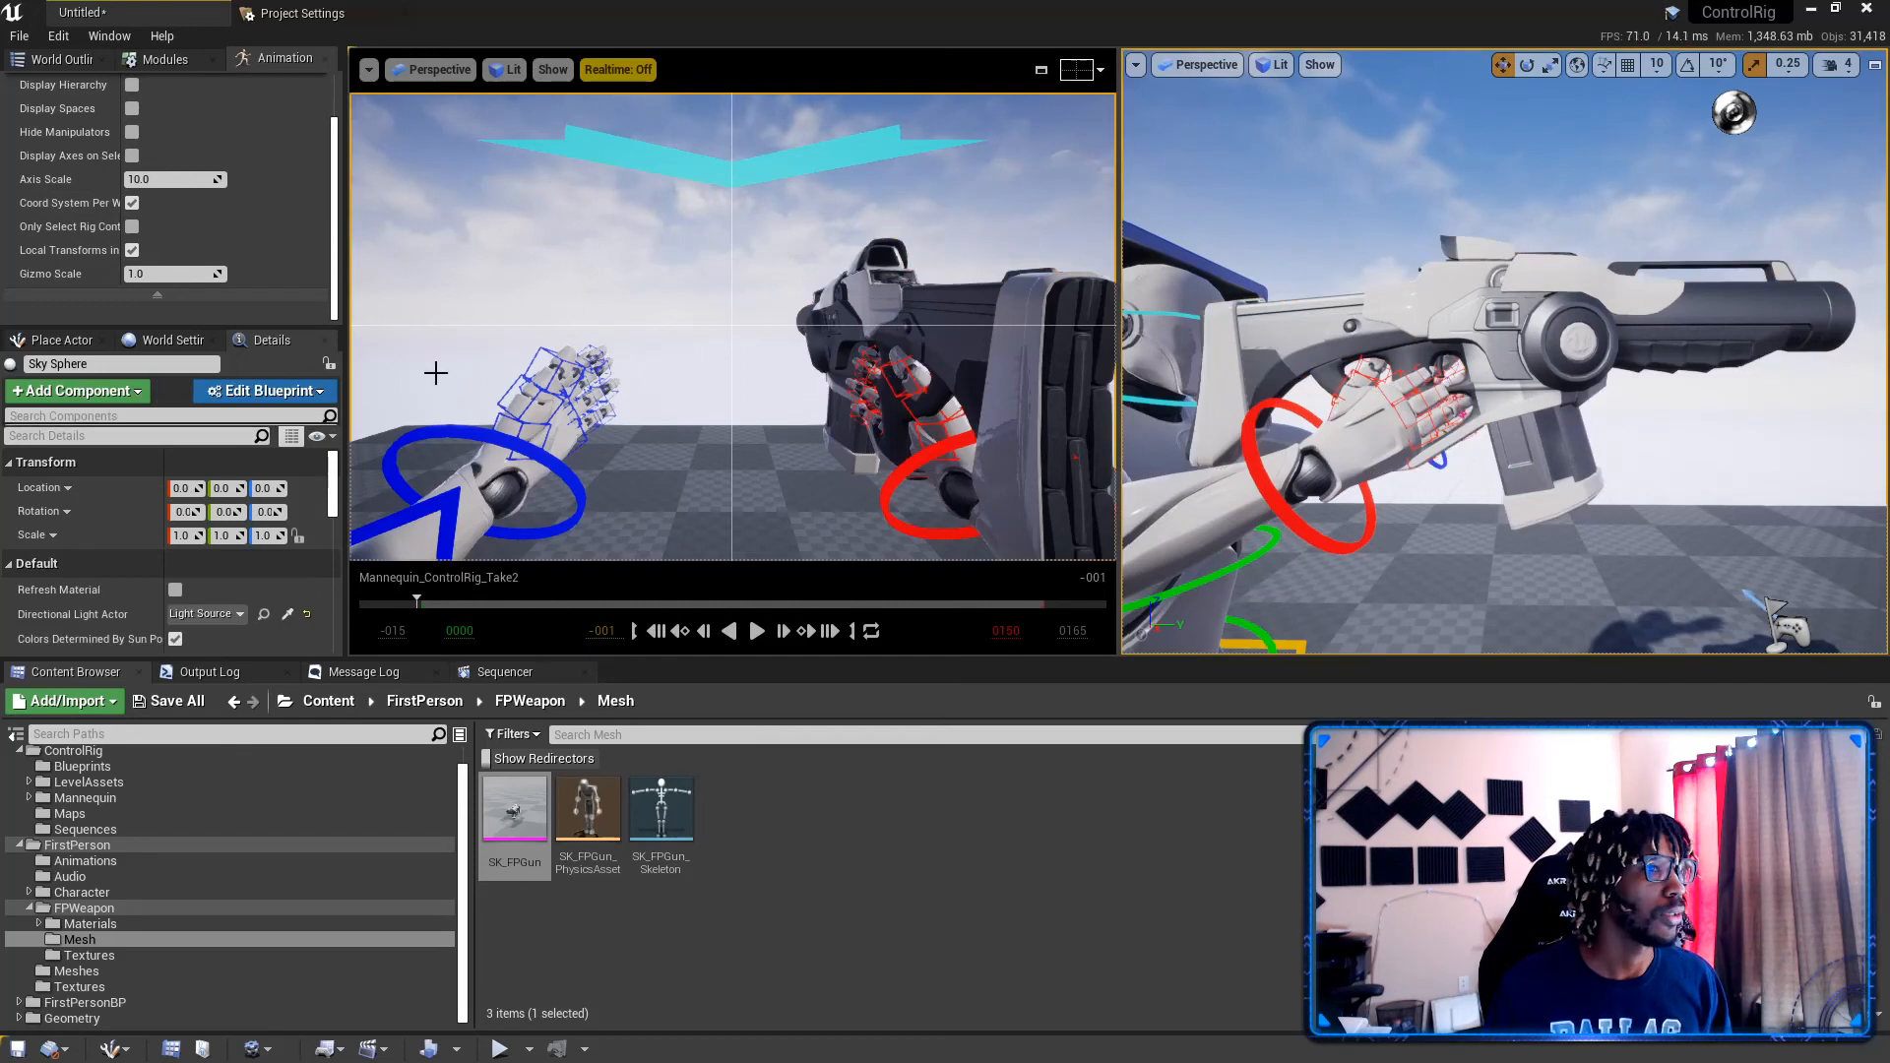
pyautogui.click(132, 228)
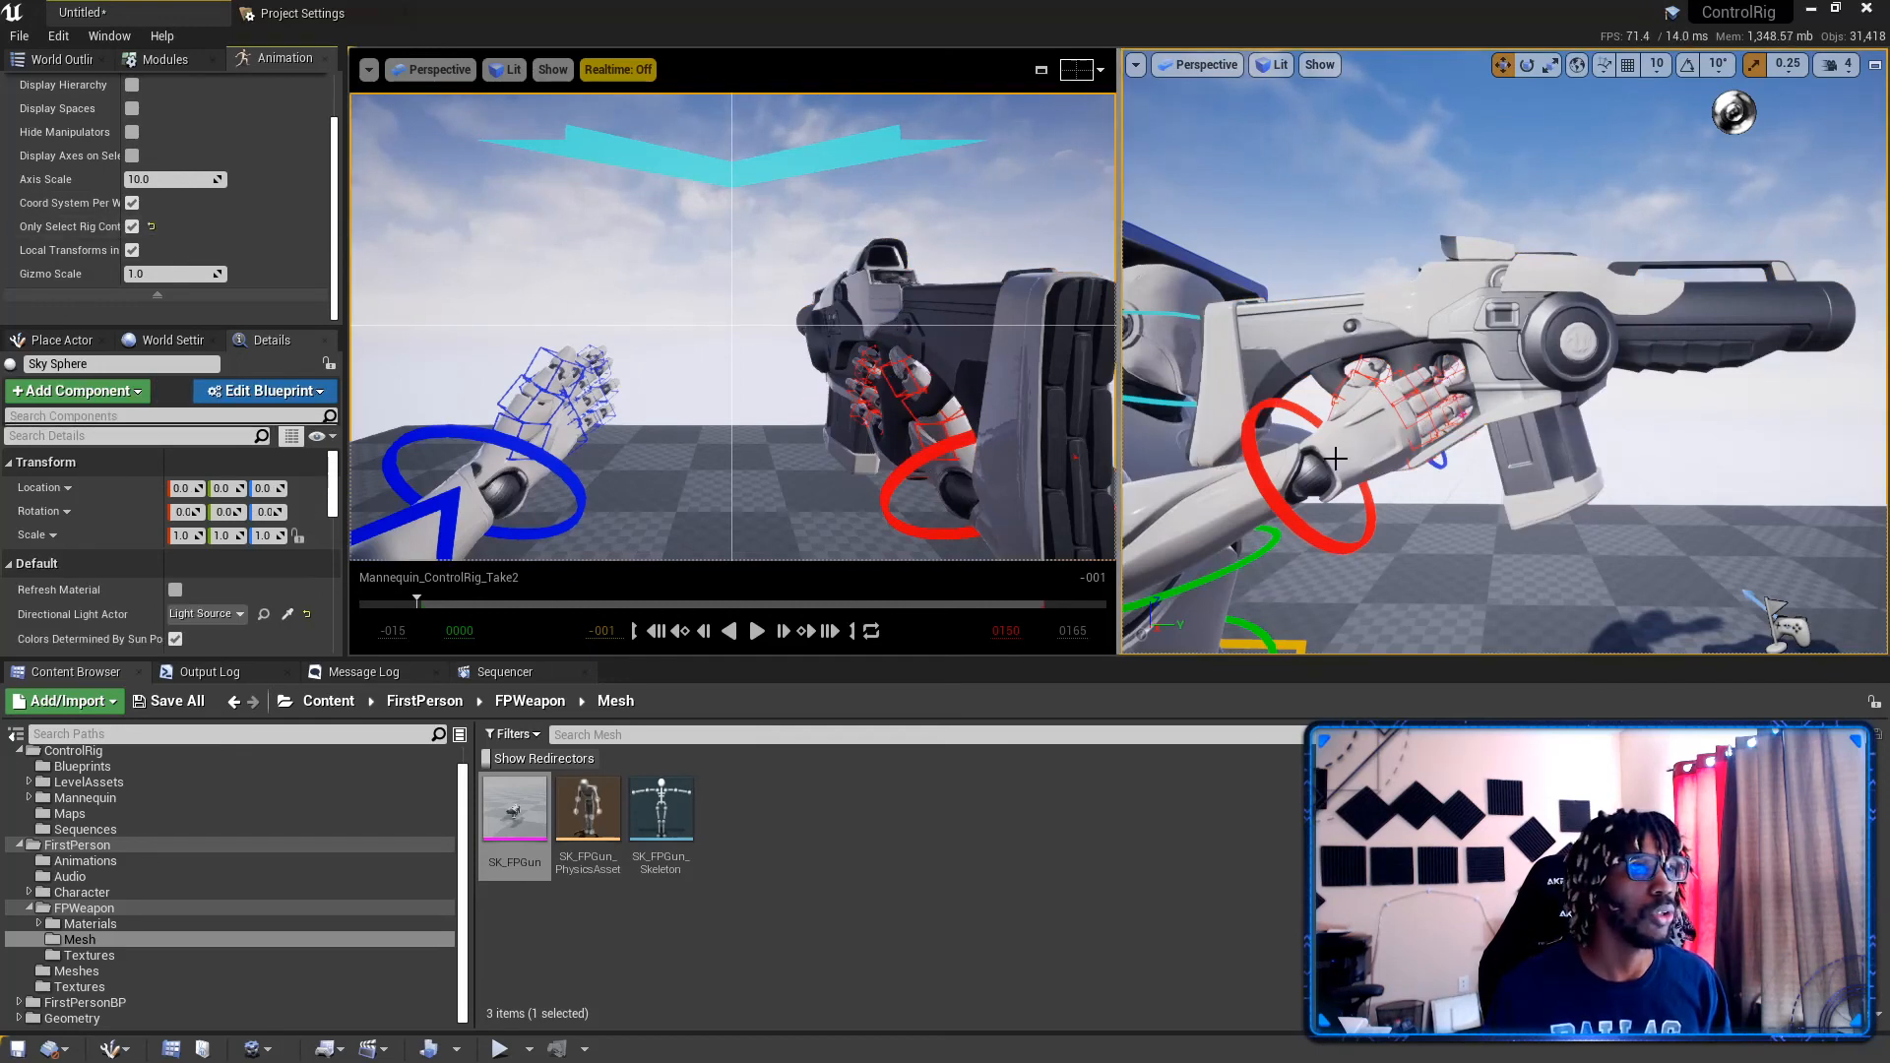
pyautogui.click(1261, 463)
pyautogui.press('f')
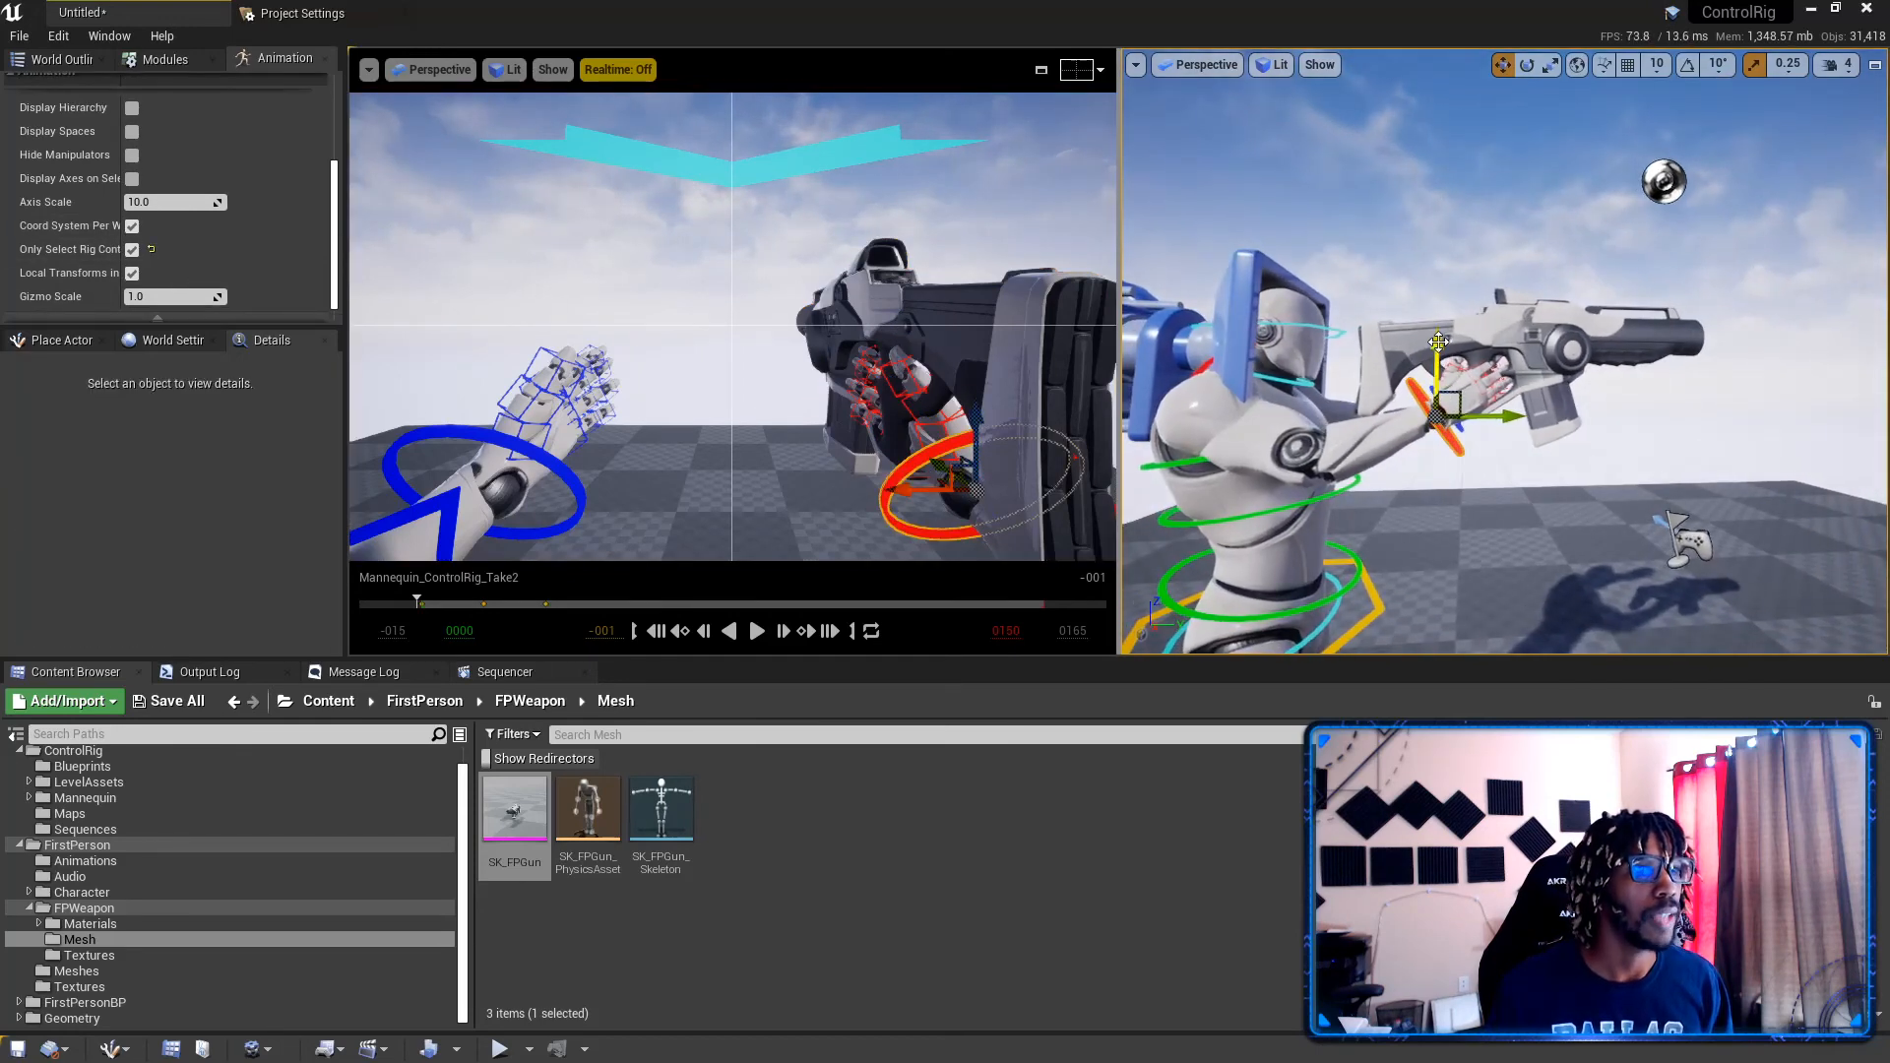
pyautogui.moveTo(1442, 428)
pyautogui.mouseDown()
pyautogui.moveTo(1438, 344)
pyautogui.moveTo(1434, 539)
pyautogui.moveTo(1434, 433)
pyautogui.moveTo(1434, 462)
pyautogui.moveTo(1403, 407)
pyautogui.moveTo(1422, 393)
pyautogui.moveTo(1408, 428)
pyautogui.mouseUp()
pyautogui.moveTo(1465, 397); pyautogui.dragTo(1559, 423, button='right')
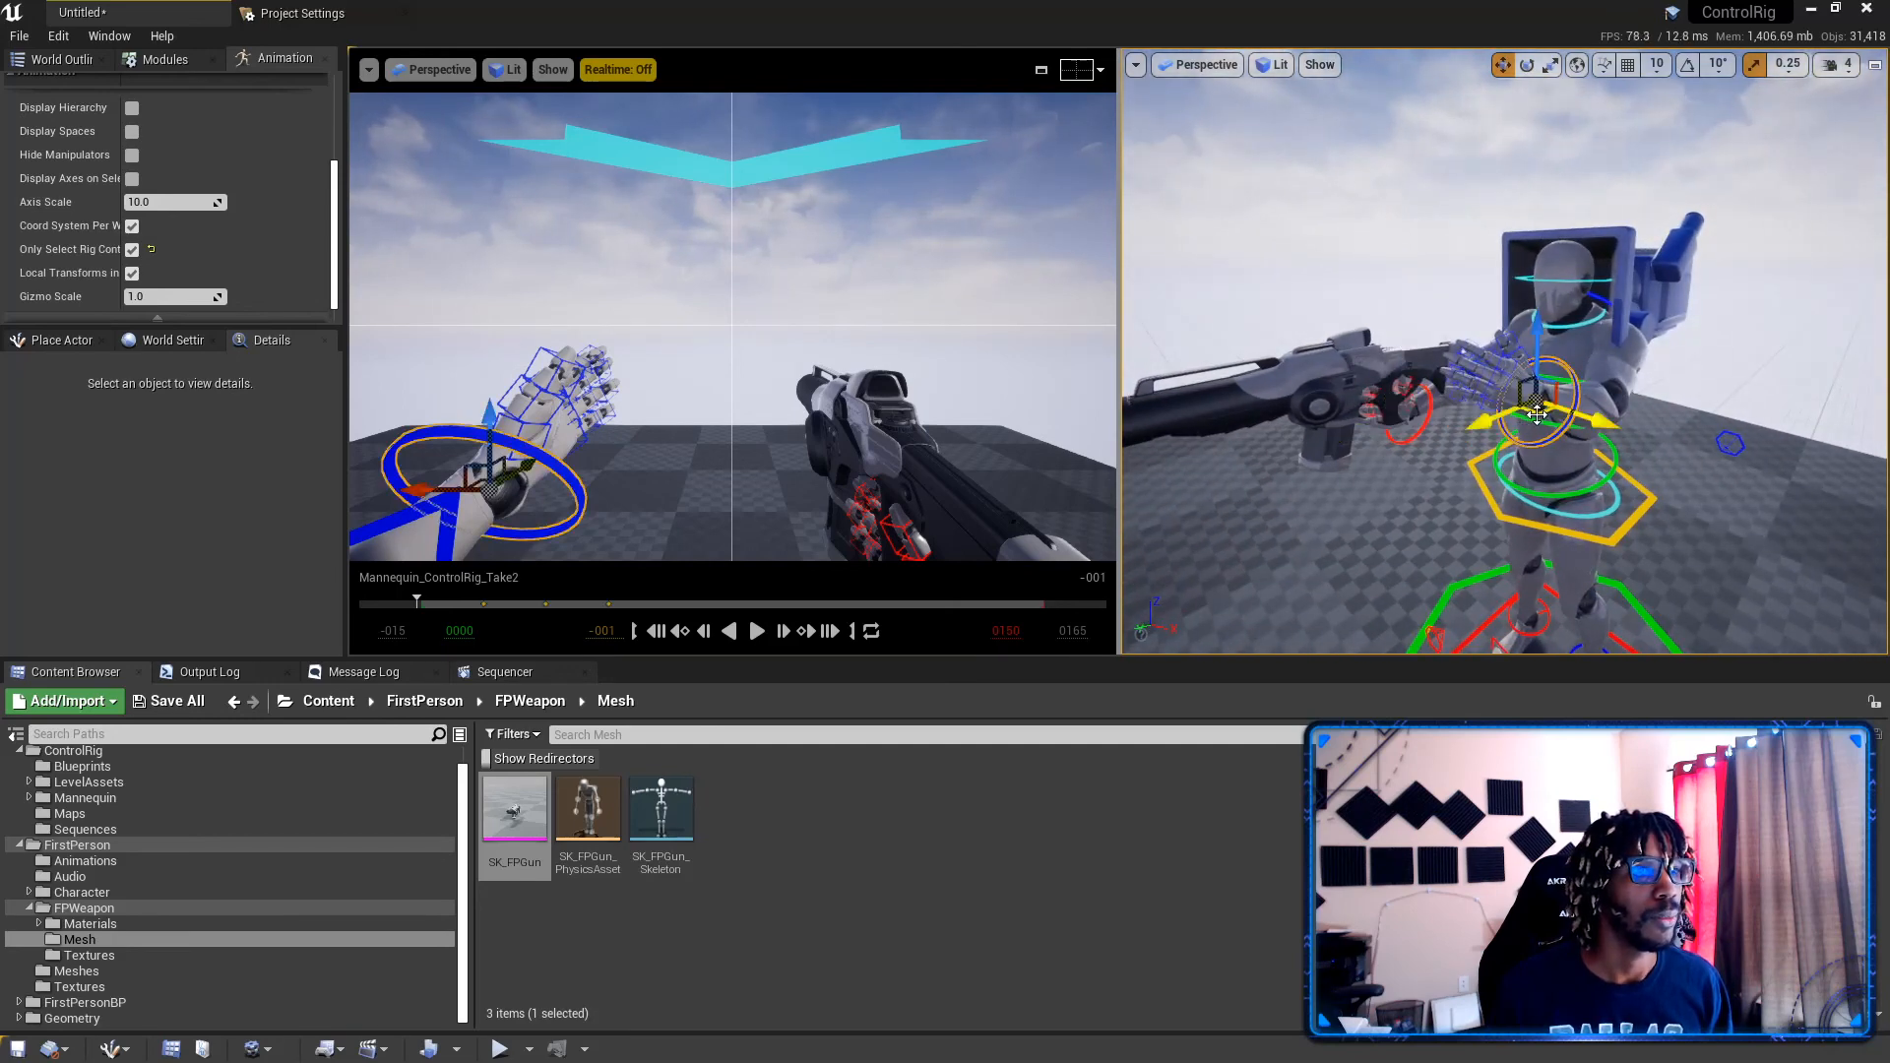
# Step: Move the left-hand control across the body to the gun, and shift the right-hand control inward toward the centre of the camera view
pyautogui.moveTo(1537, 414); pyautogui.dragTo(1371, 374)
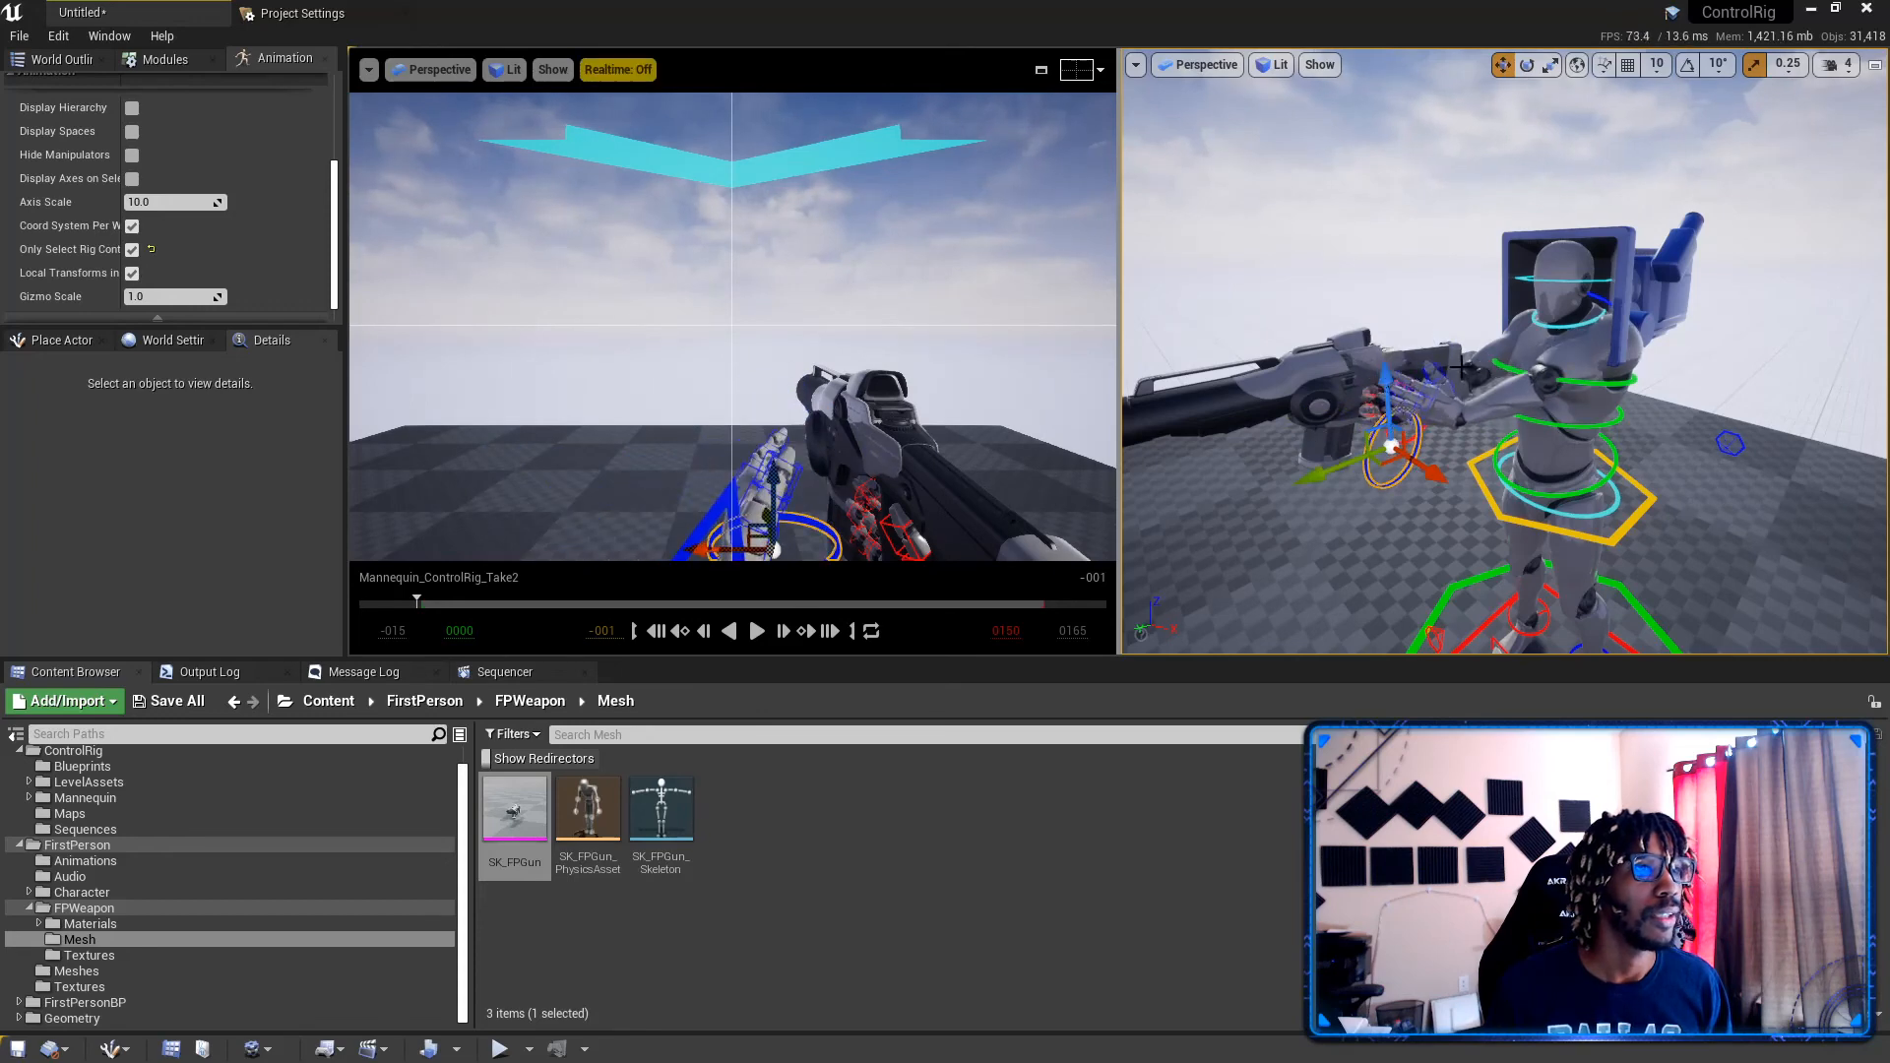
pyautogui.scroll(5, 1459, 366)
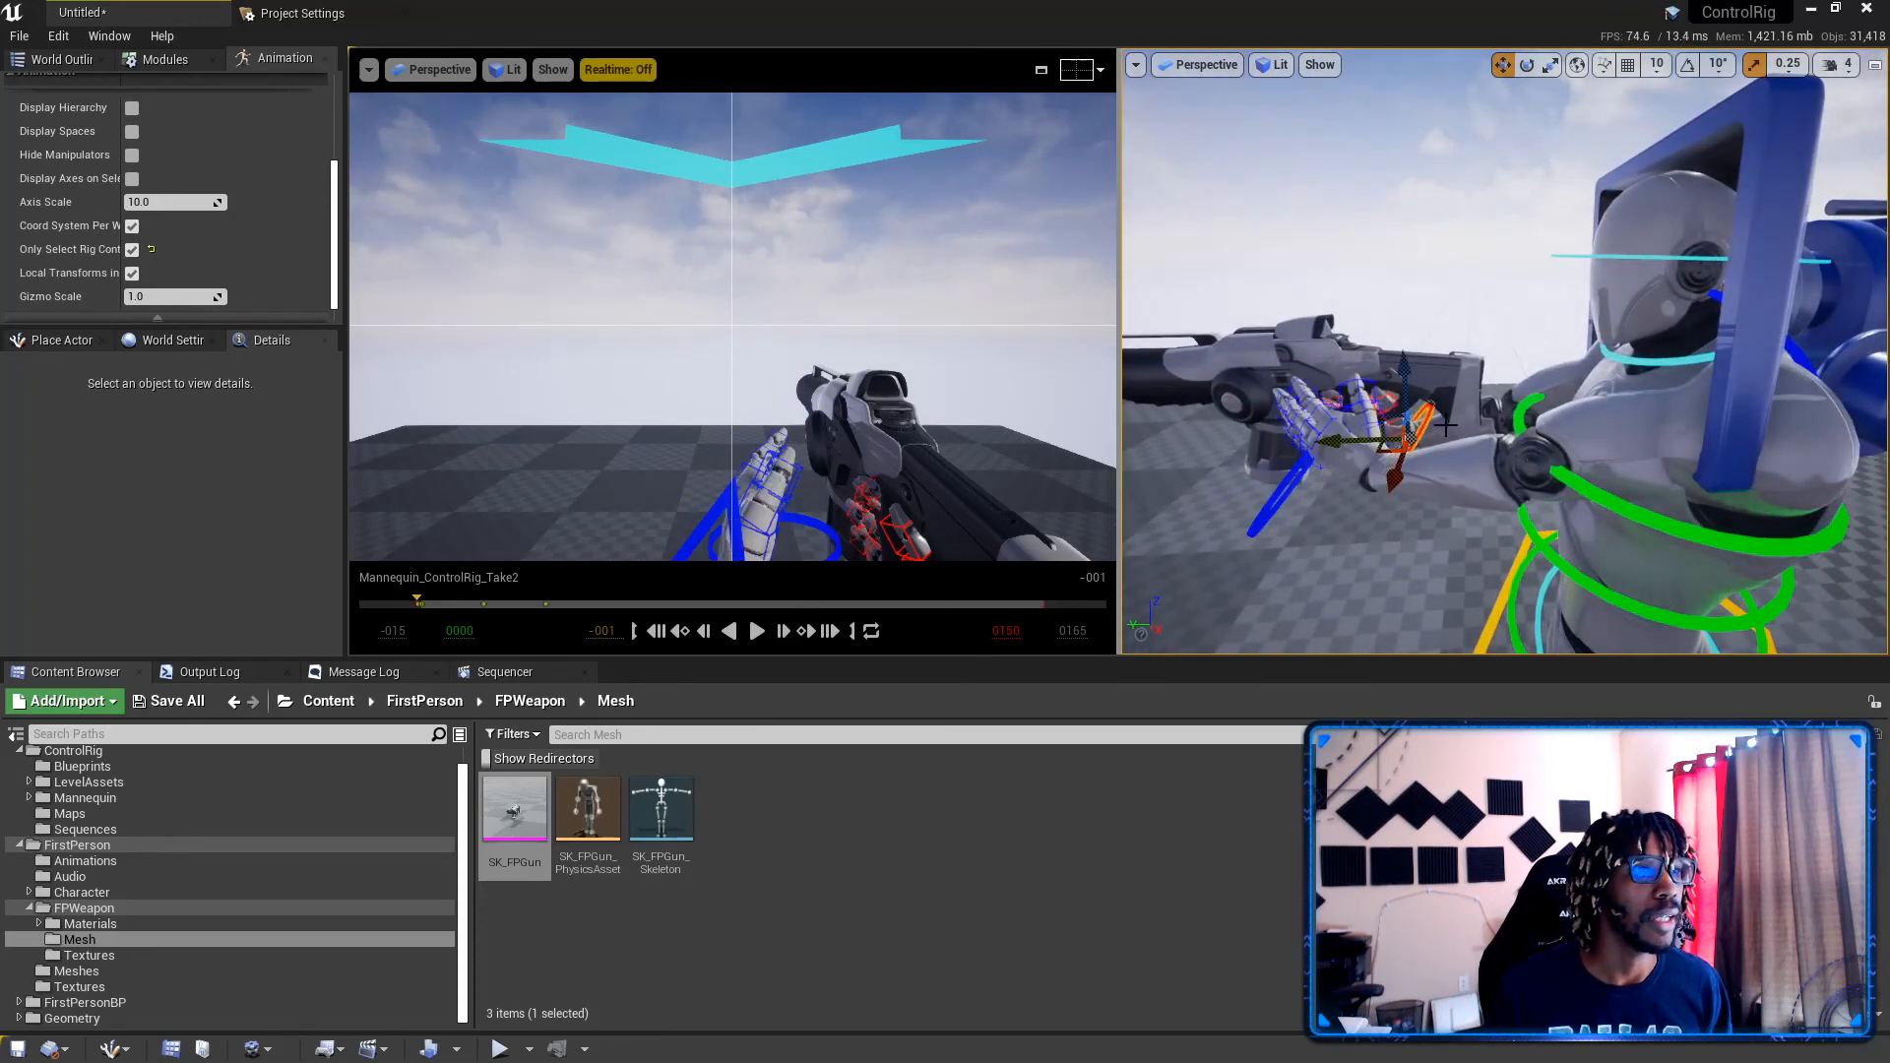
pyautogui.moveTo(1342, 446); pyautogui.dragTo(1441, 429)
pyautogui.moveTo(1441, 430); pyautogui.dragTo(1693, 441, button='right')
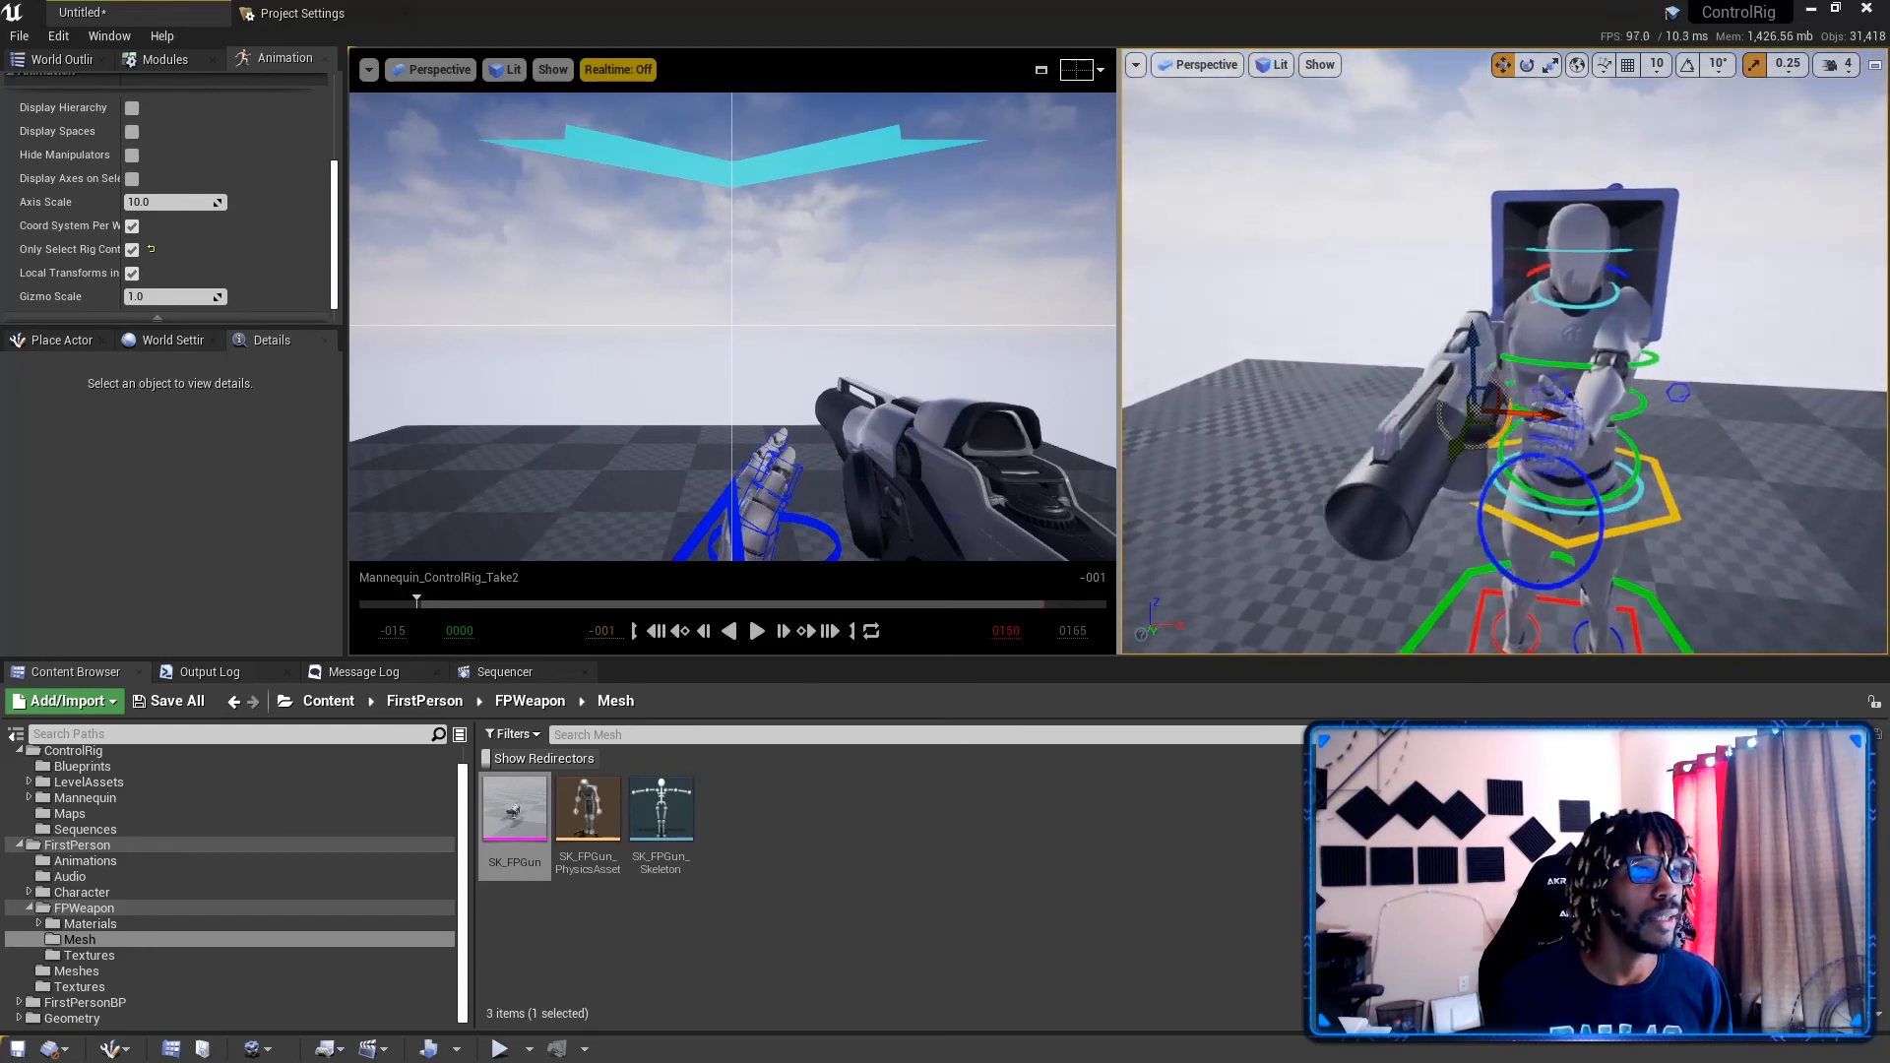
pyautogui.moveTo(1342, 428); pyautogui.dragTo(1343, 428, button='right')
pyautogui.moveTo(1523, 420); pyautogui.dragTo(1542, 421)
# Step: Lower the left-hand control below the gun and rotate it to turn the left palm toward the weapon's underside
pyautogui.moveTo(1579, 418); pyautogui.dragTo(1366, 500, button='right')
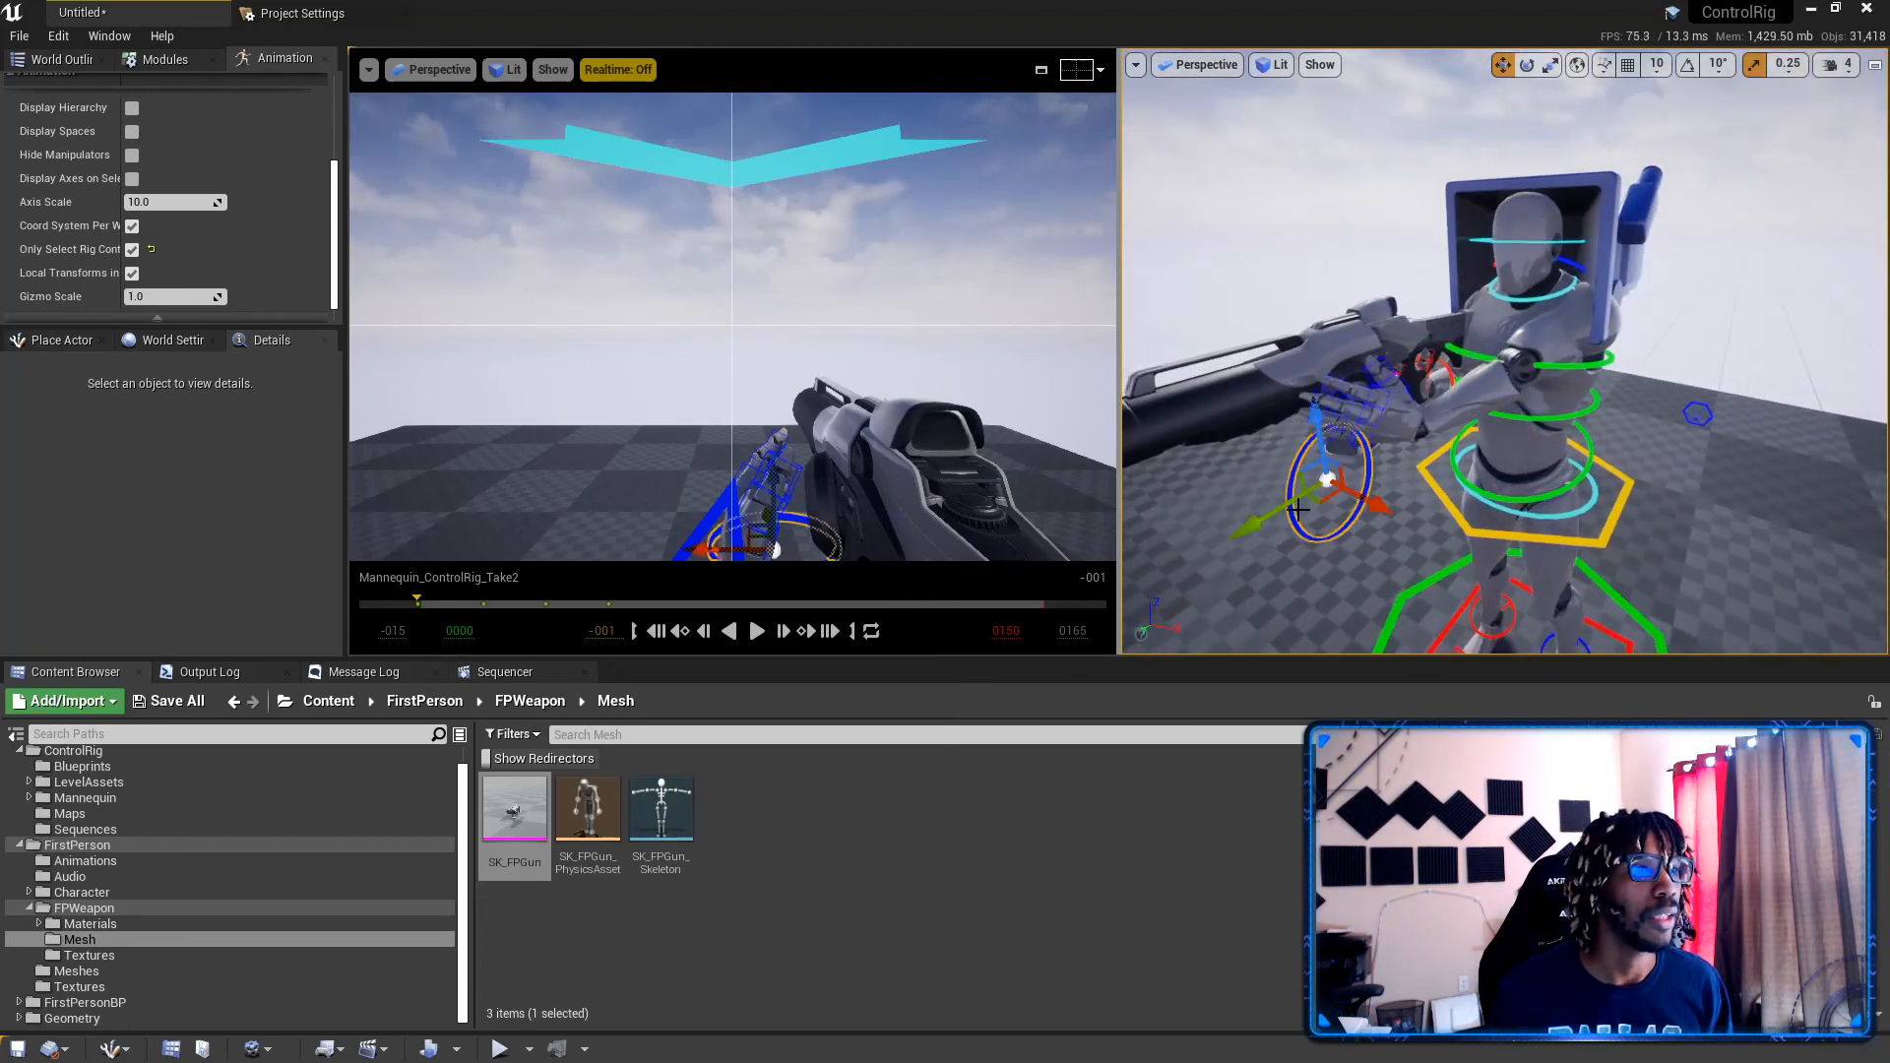
pyautogui.moveTo(1327, 470)
pyautogui.mouseDown()
pyautogui.moveTo(1323, 512)
pyautogui.moveTo(1319, 475)
pyautogui.mouseUp()
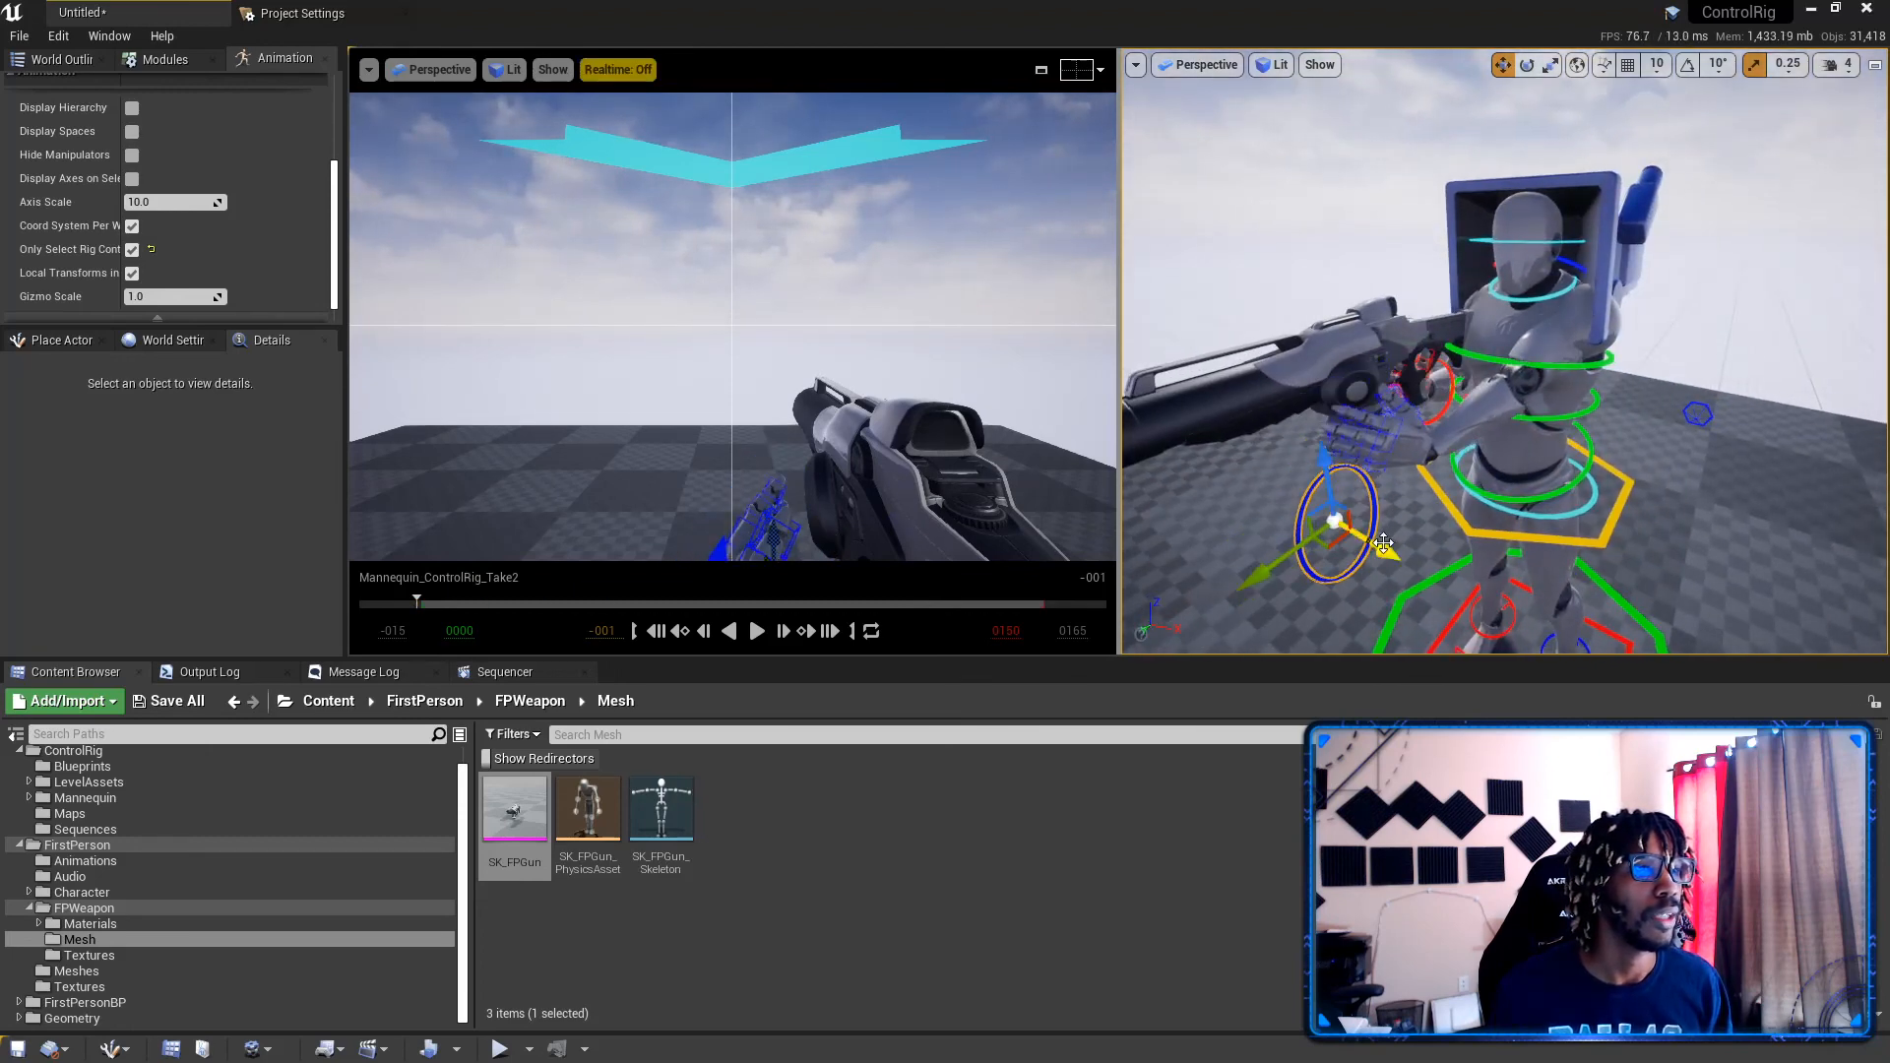
pyautogui.press('e')
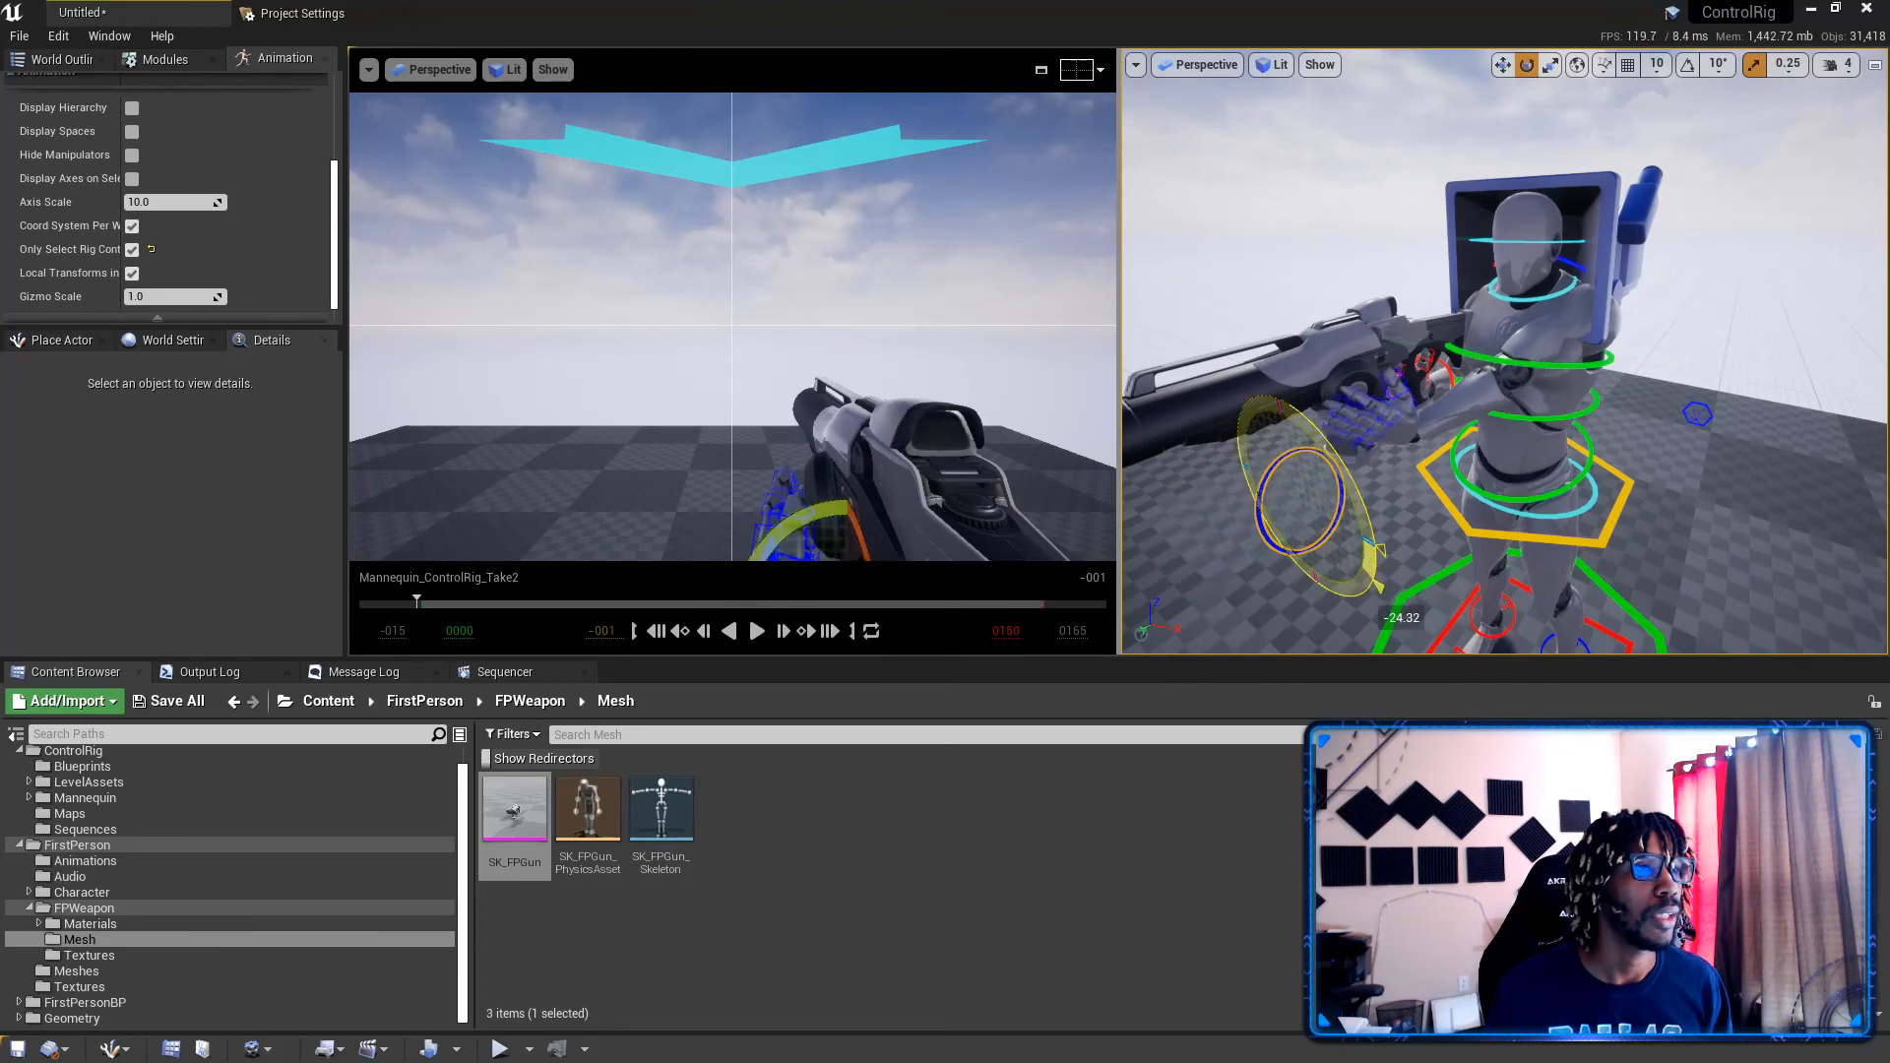
pyautogui.moveTo(1283, 614); pyautogui.dragTo(1278, 617)
pyautogui.moveTo(1279, 617); pyautogui.dragTo(1219, 612, button='right')
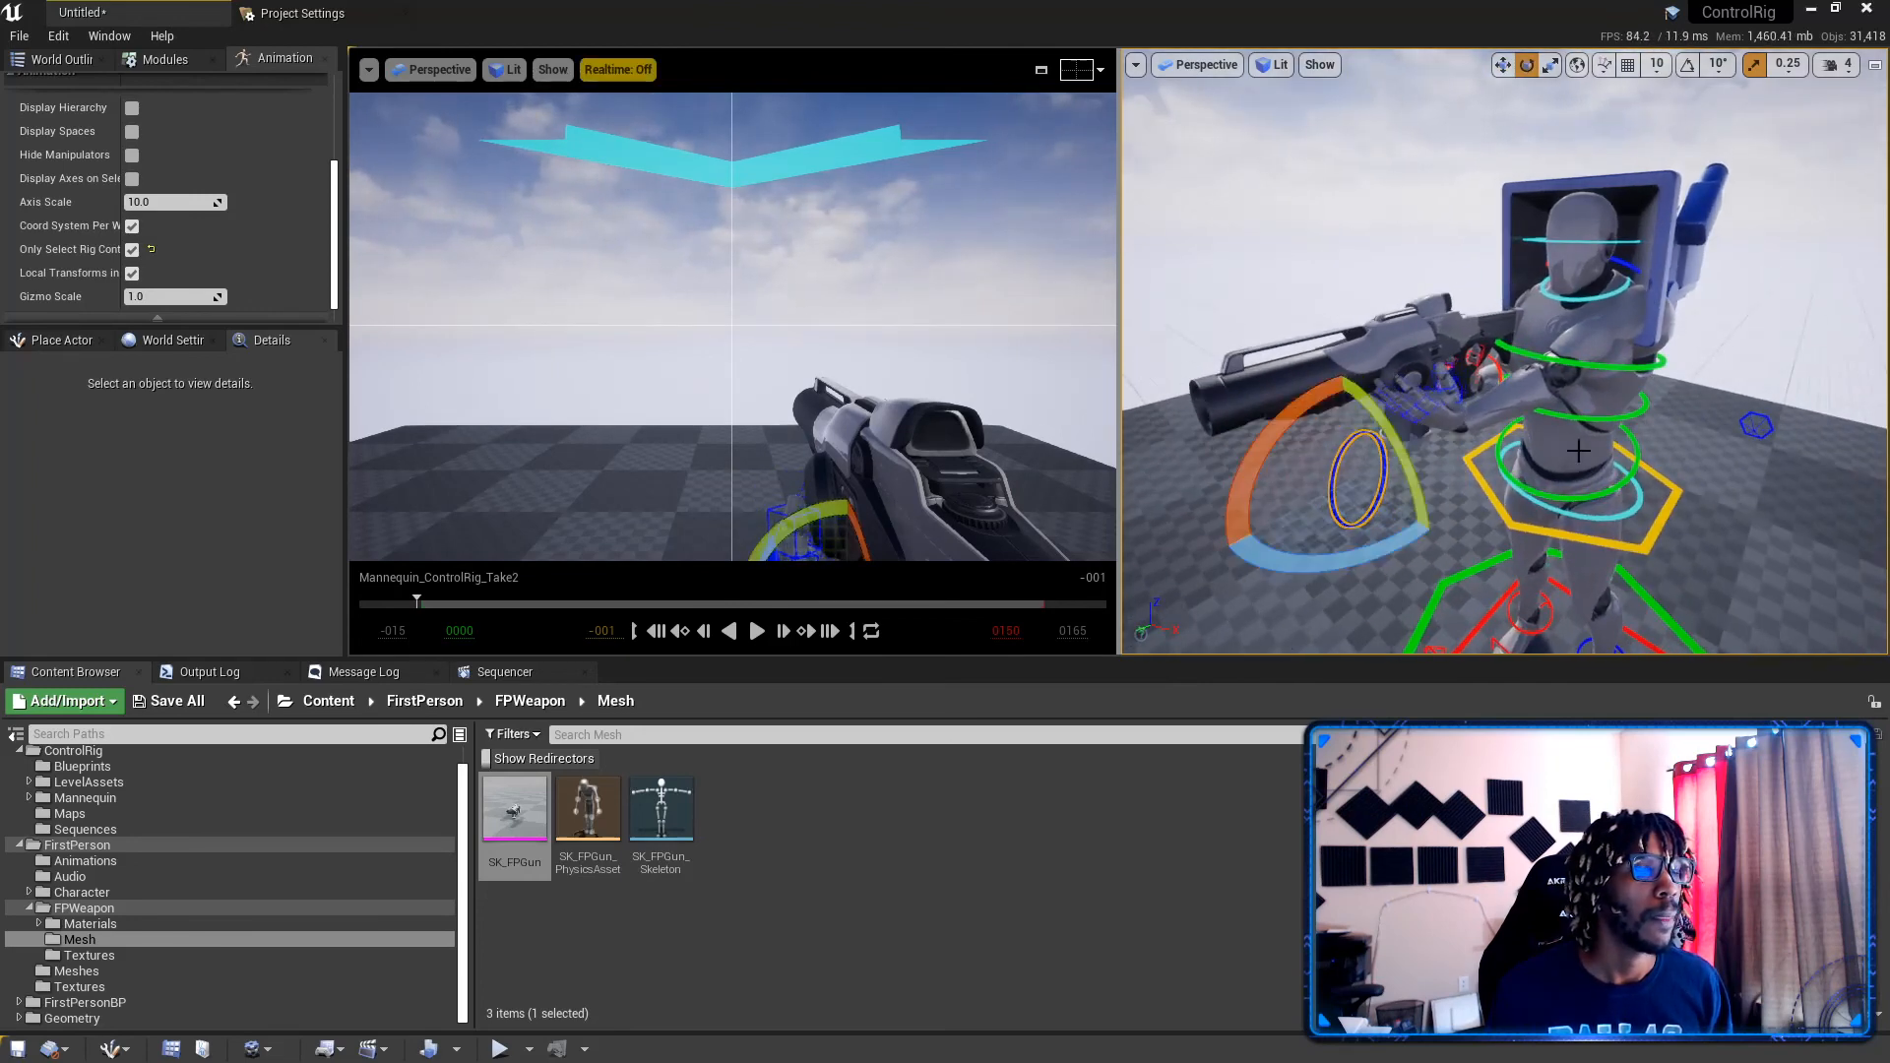
# Step: Move the left-hand control forward along the gun so the hand sits nearer the barrel
pyautogui.moveTo(1577, 449); pyautogui.dragTo(1378, 450, button='right')
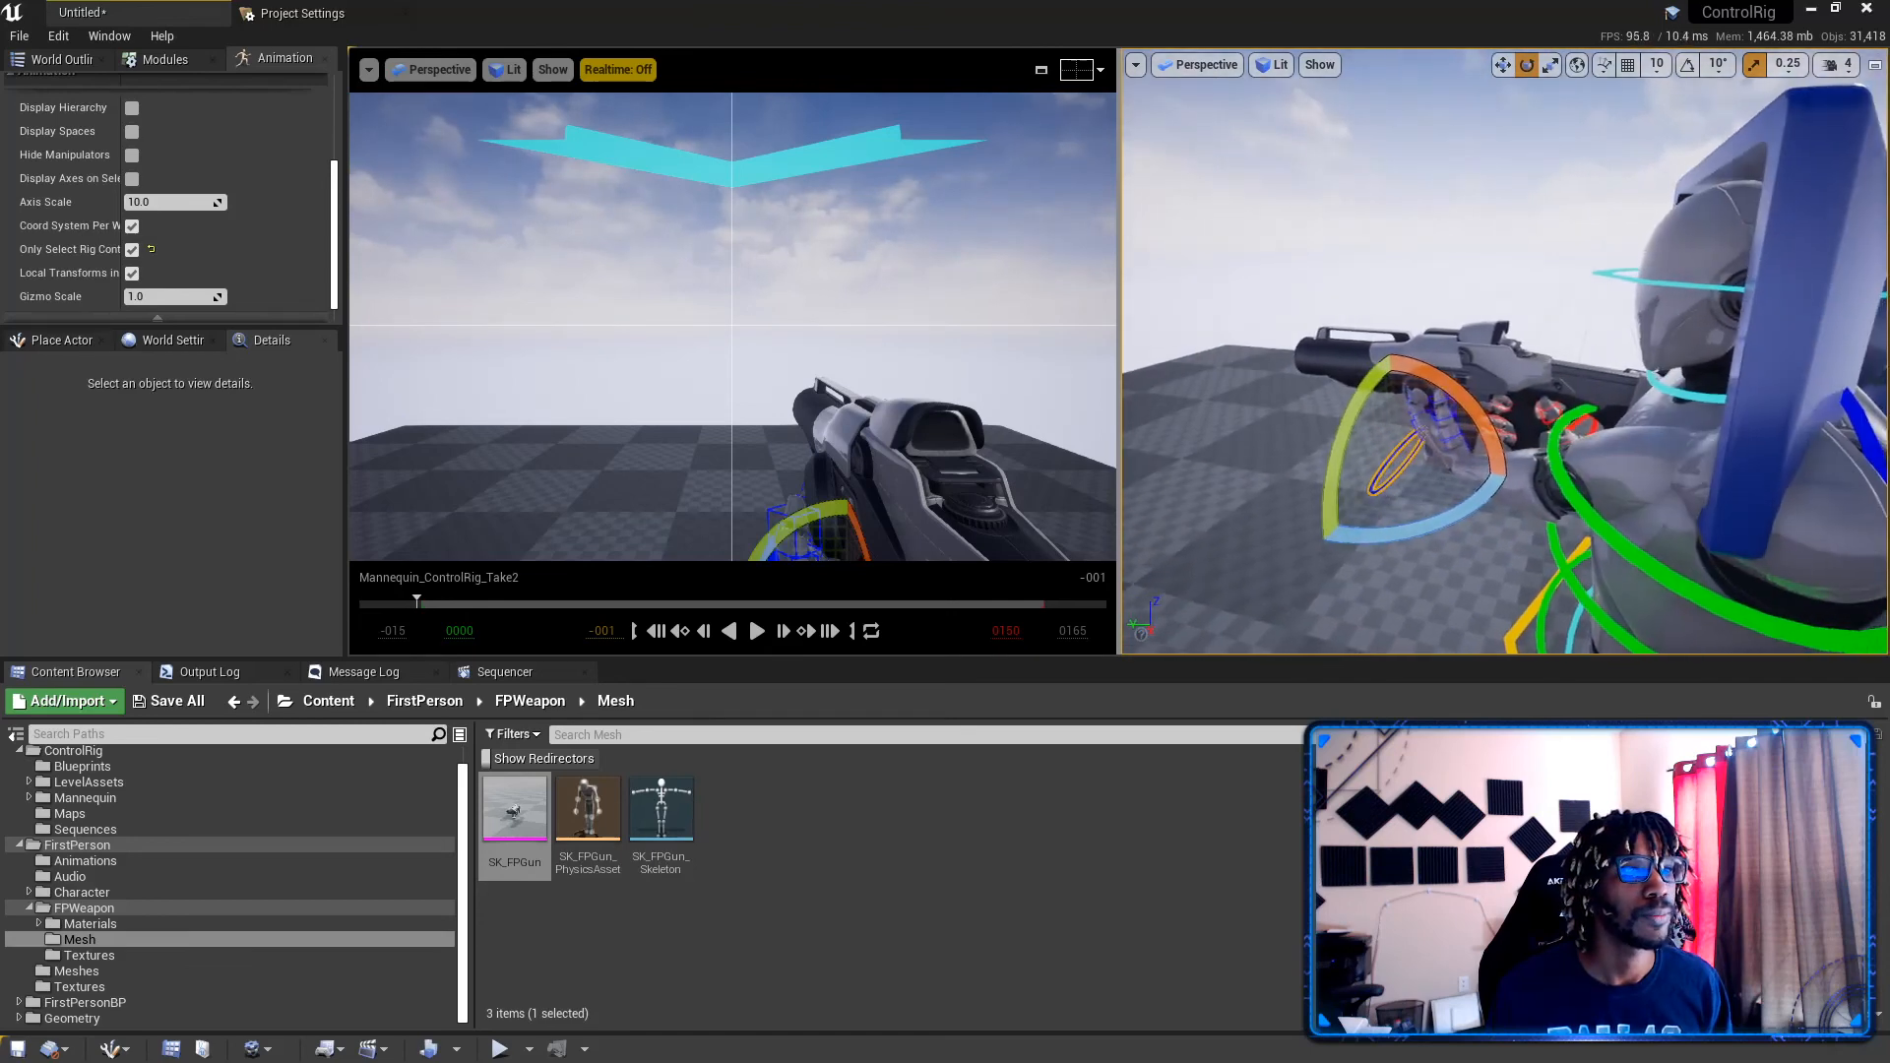
pyautogui.press('w')
pyautogui.moveTo(1342, 460); pyautogui.dragTo(1288, 451)
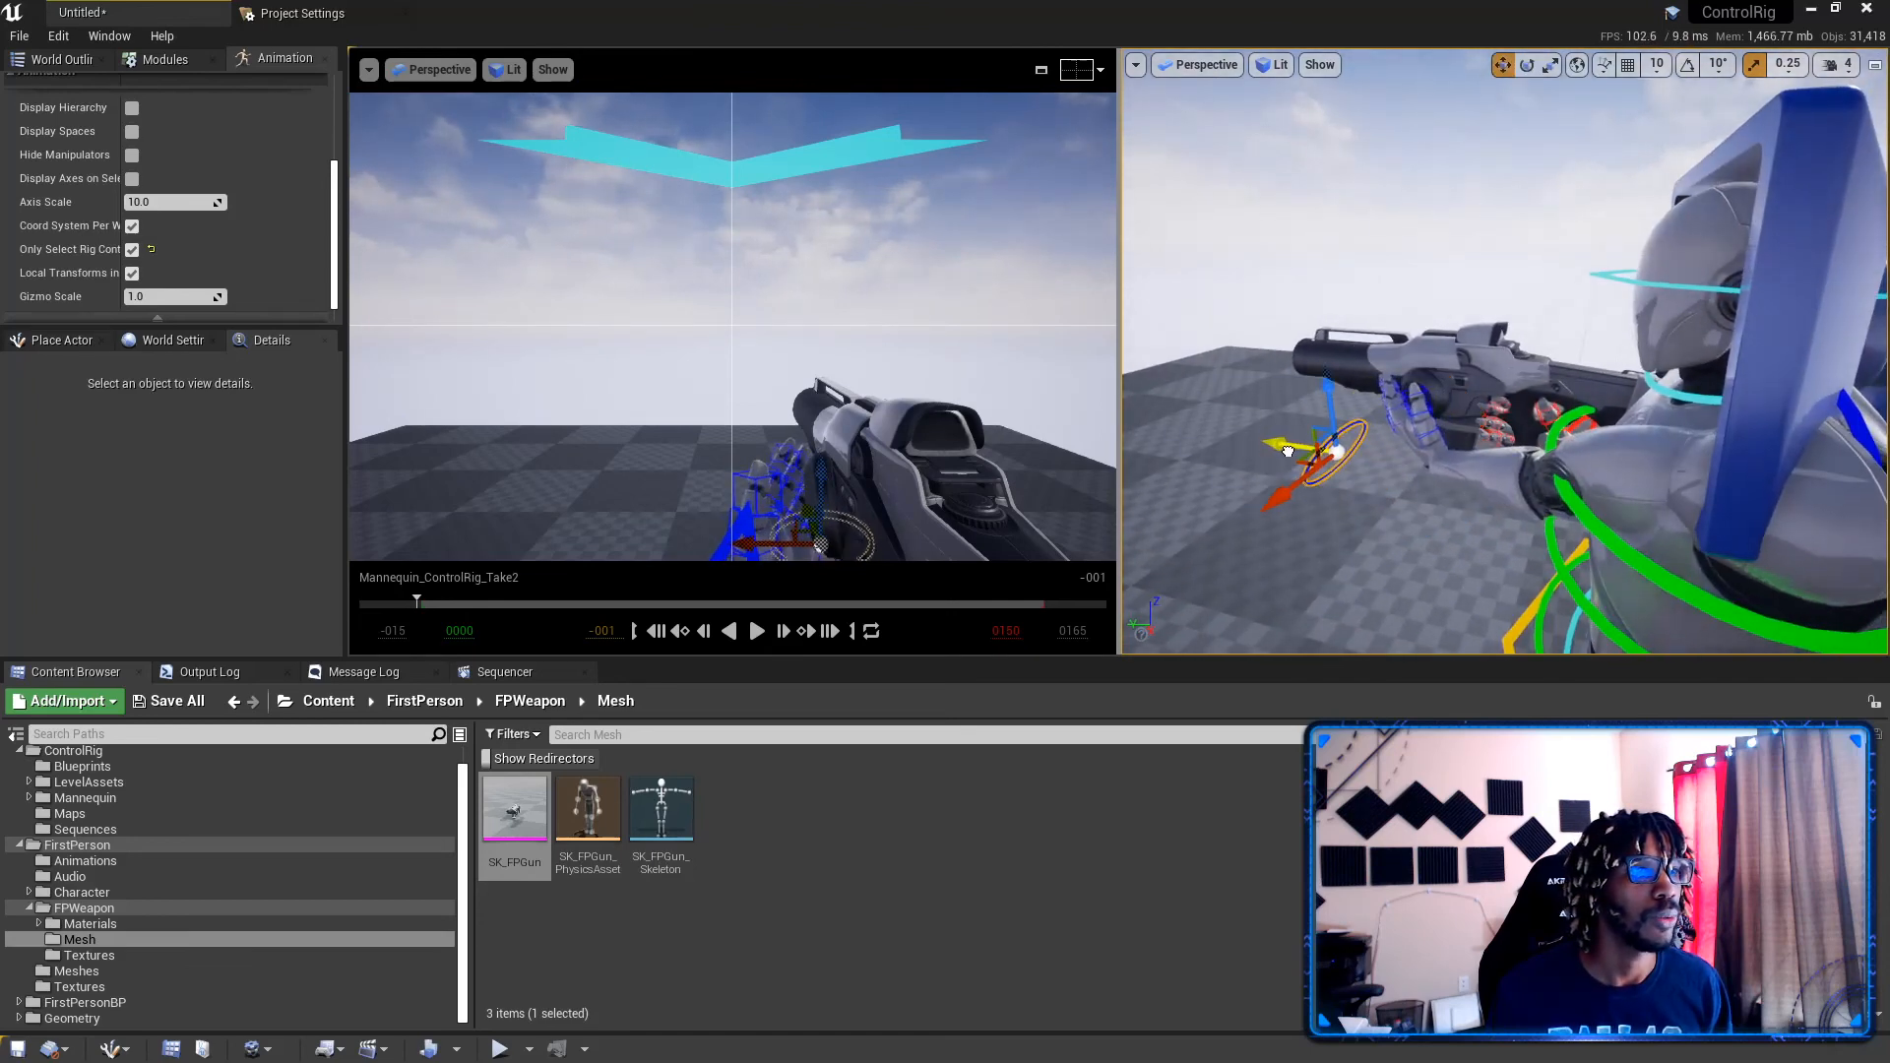
pyautogui.moveTo(1295, 450); pyautogui.dragTo(1352, 470, button='right')
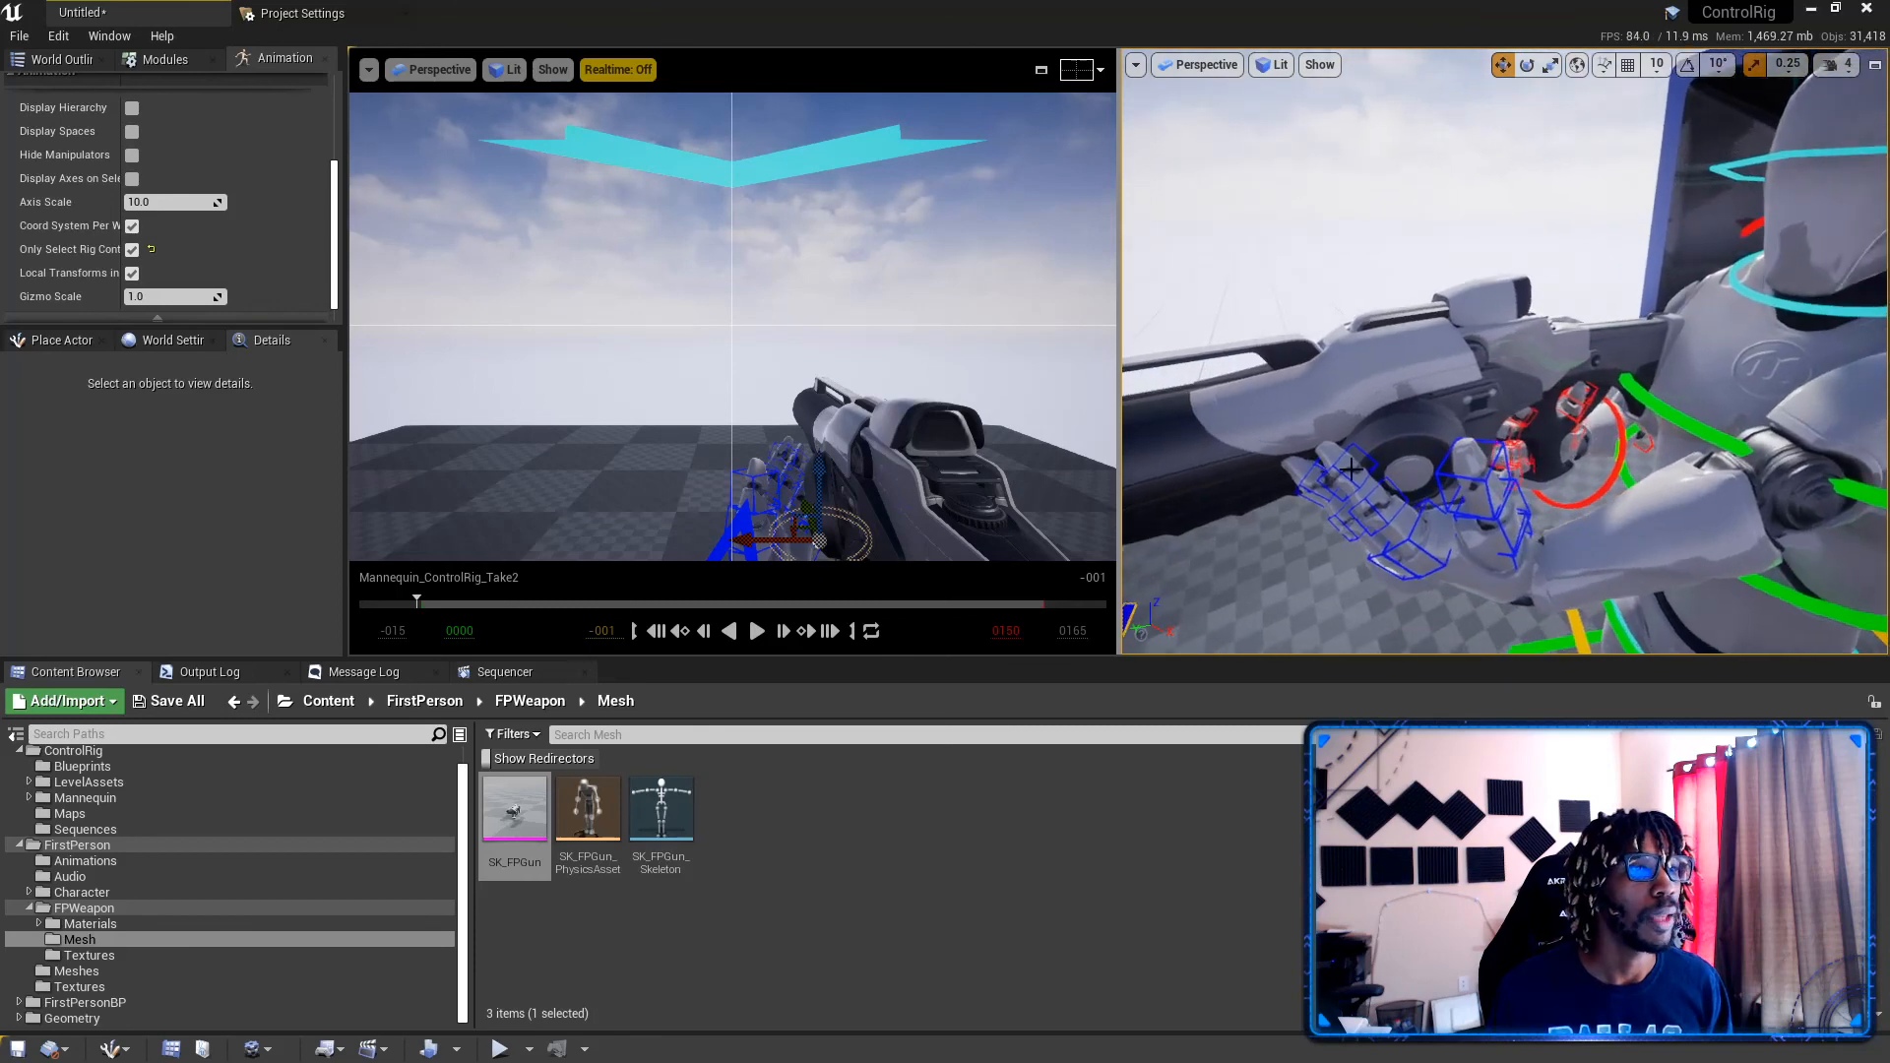
# Step: Rotate the right-hand control to re-aim the gun in the camera view
pyautogui.moveTo(1515, 470); pyautogui.dragTo(1529, 365)
pyautogui.moveTo(1530, 365); pyautogui.dragTo(1282, 588, button='right')
pyautogui.press('s')
pyautogui.press('a')
pyautogui.press('d')
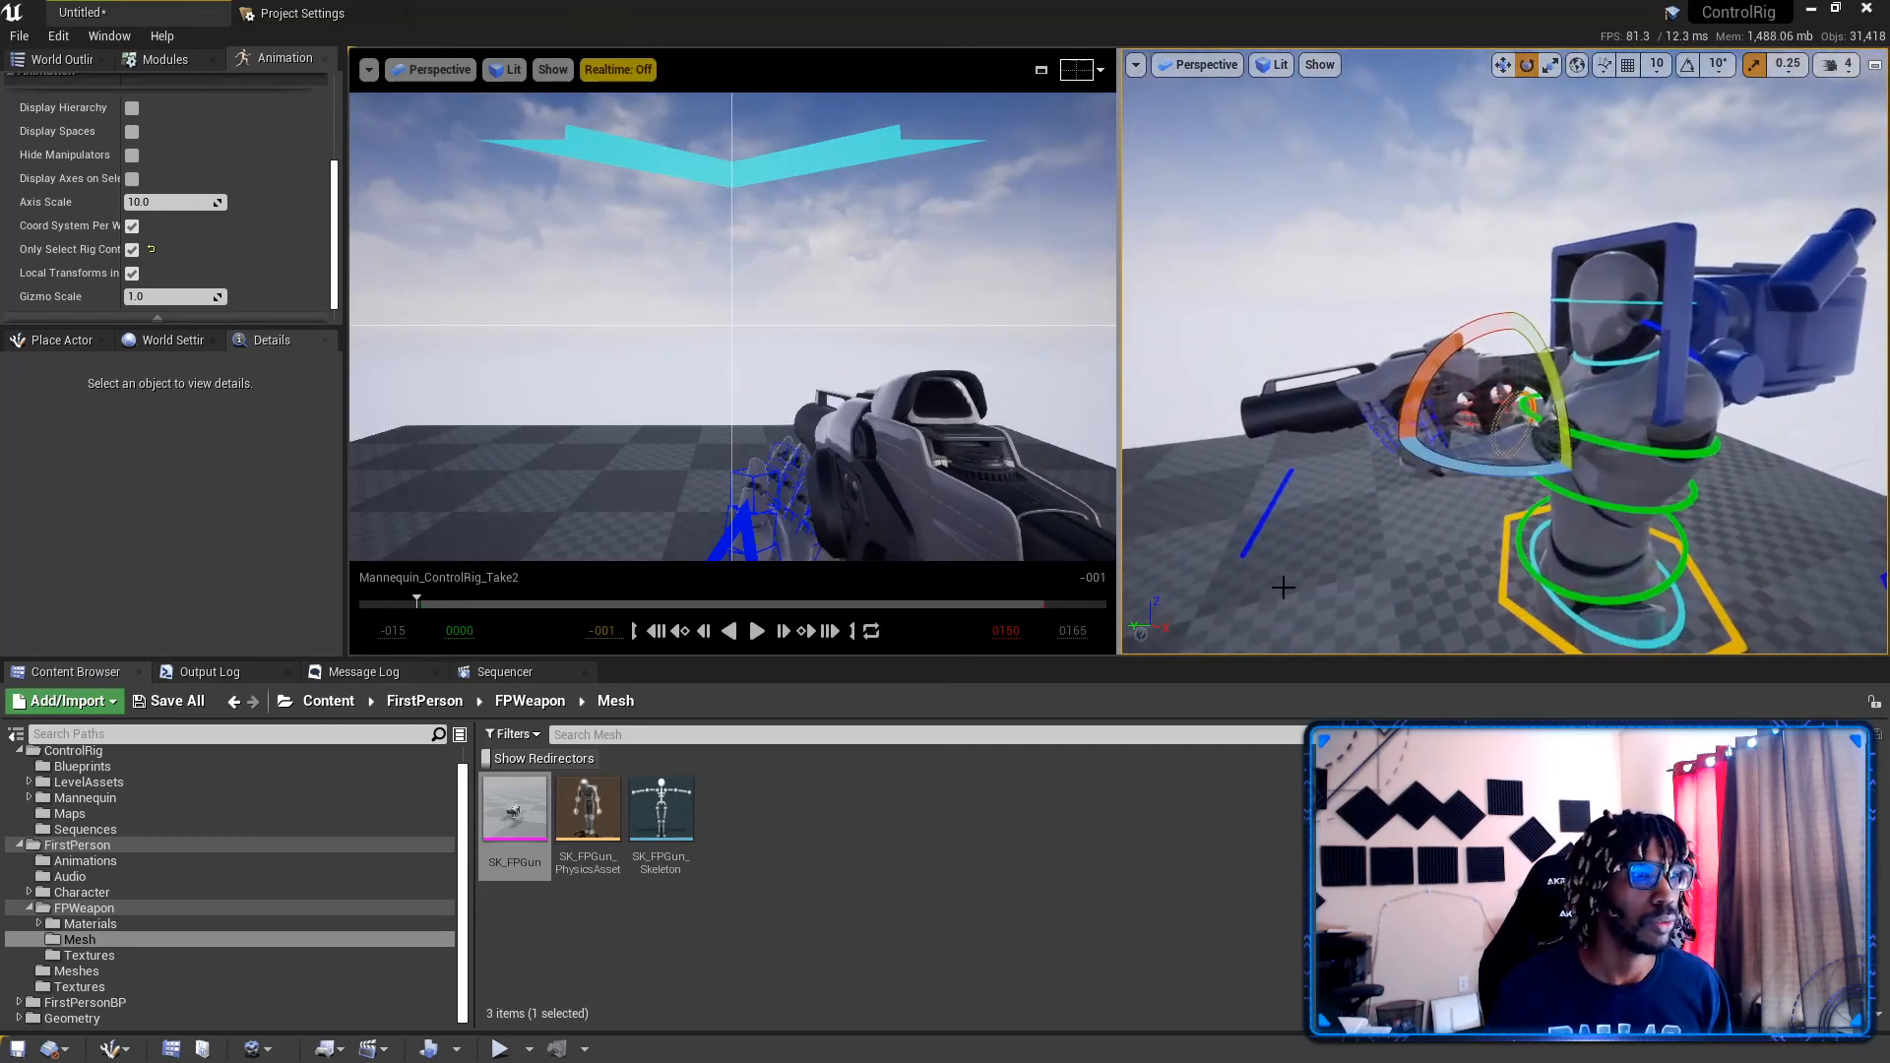
# Step: Shift the left-hand control sideways beneath the gun and rotate it to match the weapon's new angle
pyautogui.press('w')
pyautogui.moveTo(1312, 514)
pyautogui.mouseDown(button='right')
pyautogui.moveTo(1290, 507)
pyautogui.moveTo(1398, 537)
pyautogui.moveTo(1285, 520)
pyautogui.mouseUp(button='right')
pyautogui.press('w')
pyautogui.press('a')
pyautogui.press('s')
pyautogui.press('a')
pyautogui.press('d')
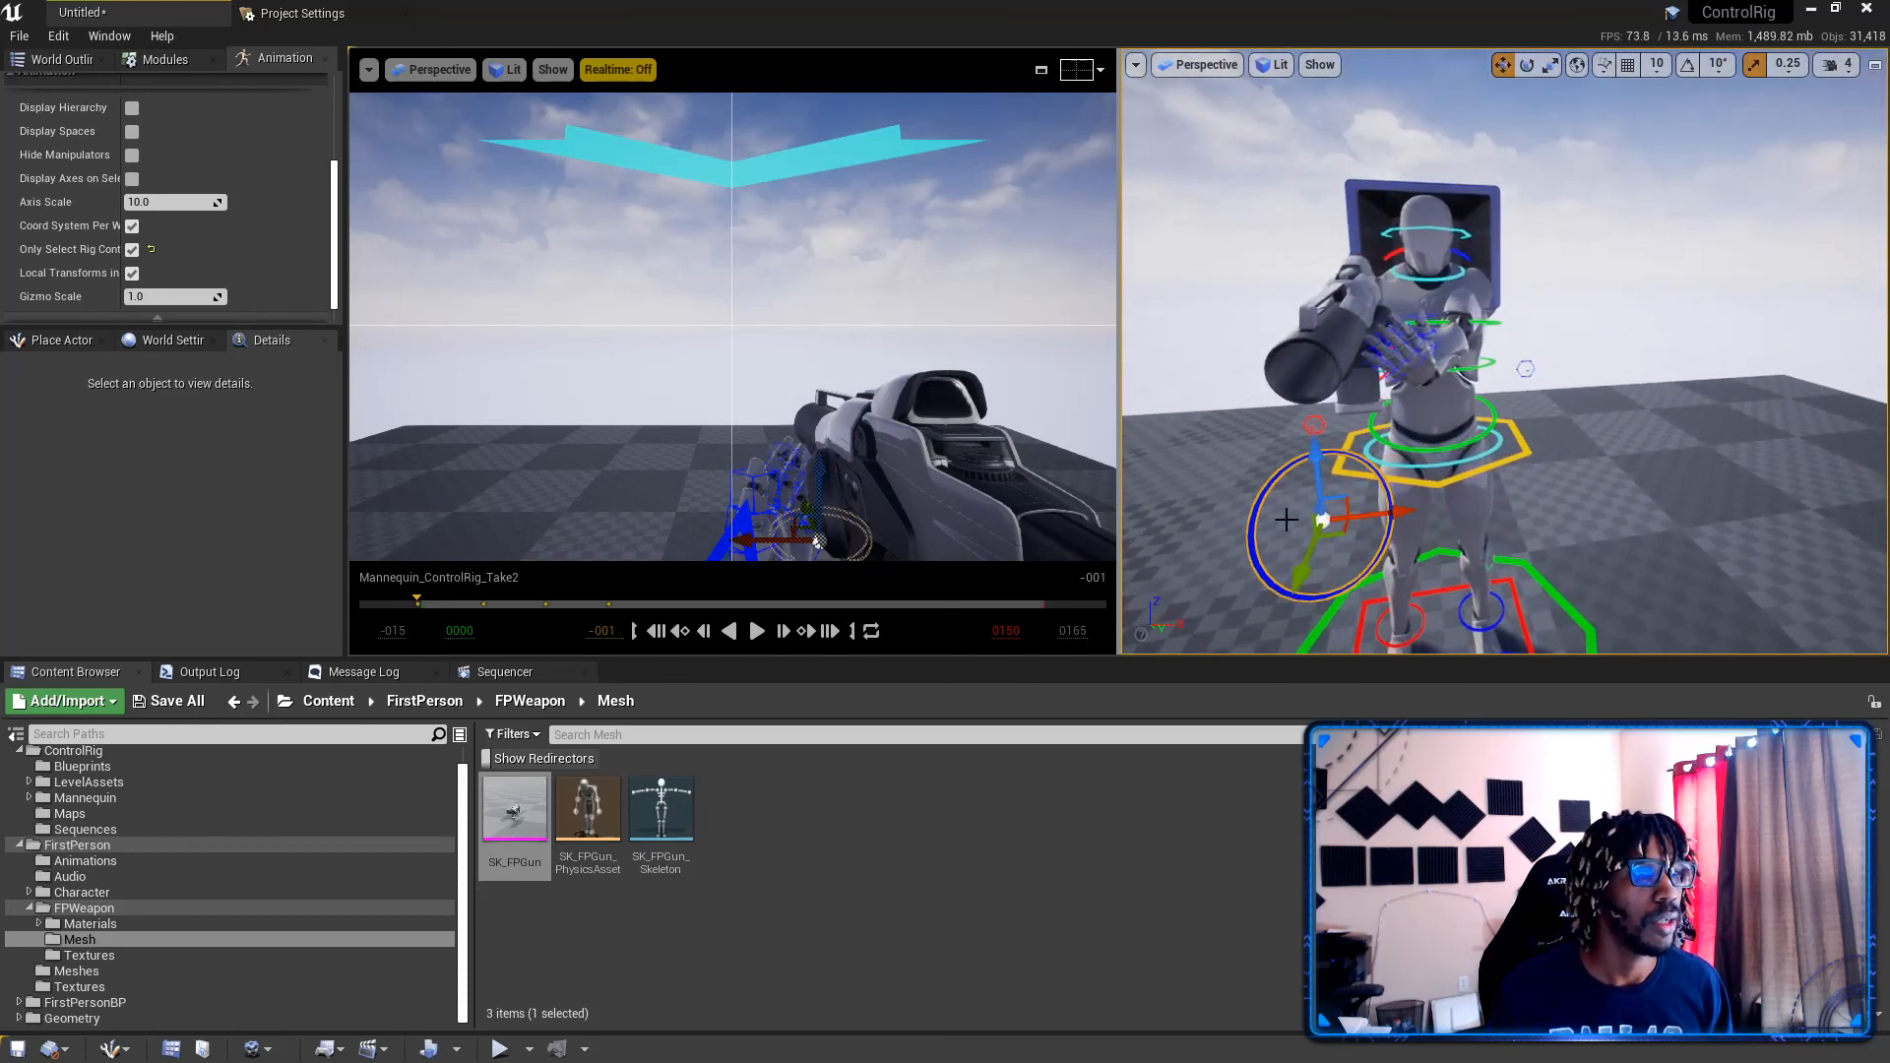
pyautogui.moveTo(1394, 512); pyautogui.dragTo(1309, 521)
pyautogui.press('e')
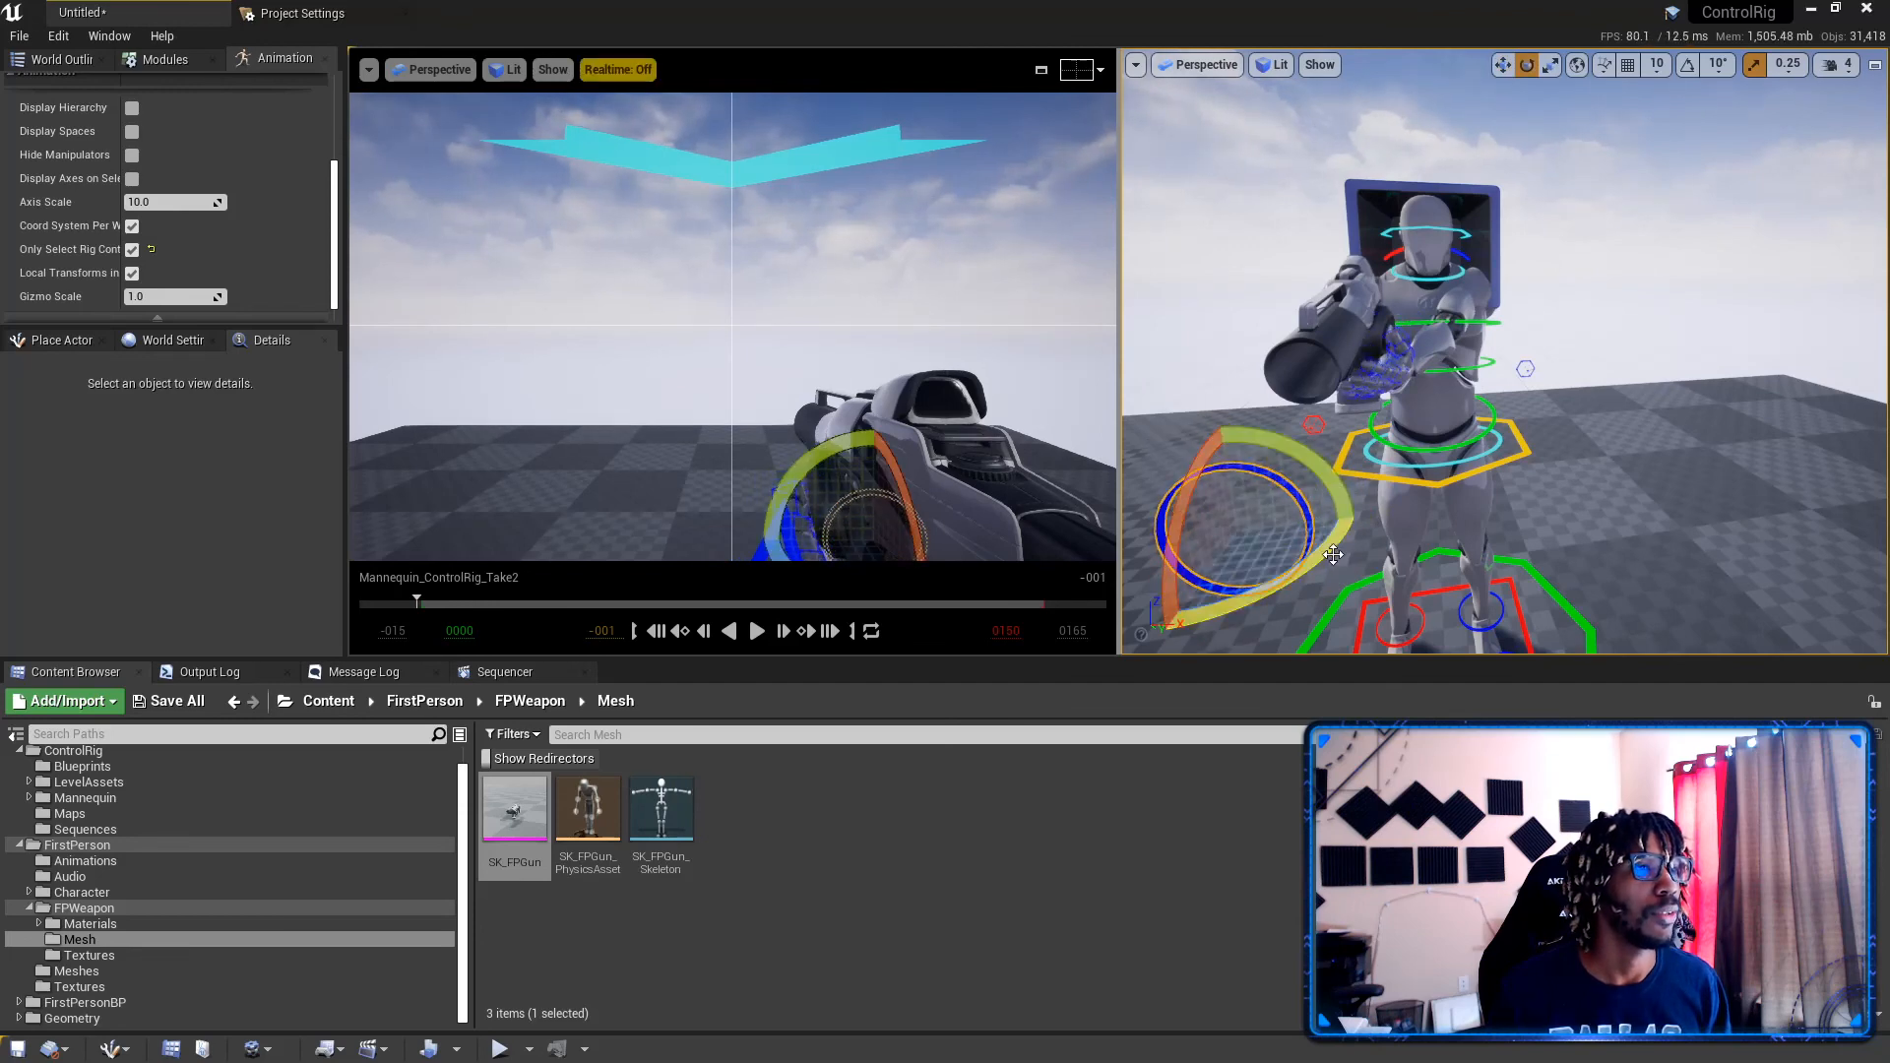
# Step: Adjust the left-hand control's height and sideways position so the palm rests against the gun's underside
pyautogui.press('d')
pyautogui.moveTo(1534, 512)
pyautogui.mouseDown(button='right')
pyautogui.moveTo(1506, 514)
pyautogui.moveTo(1533, 512)
pyautogui.mouseUp(button='right')
pyautogui.press('w')
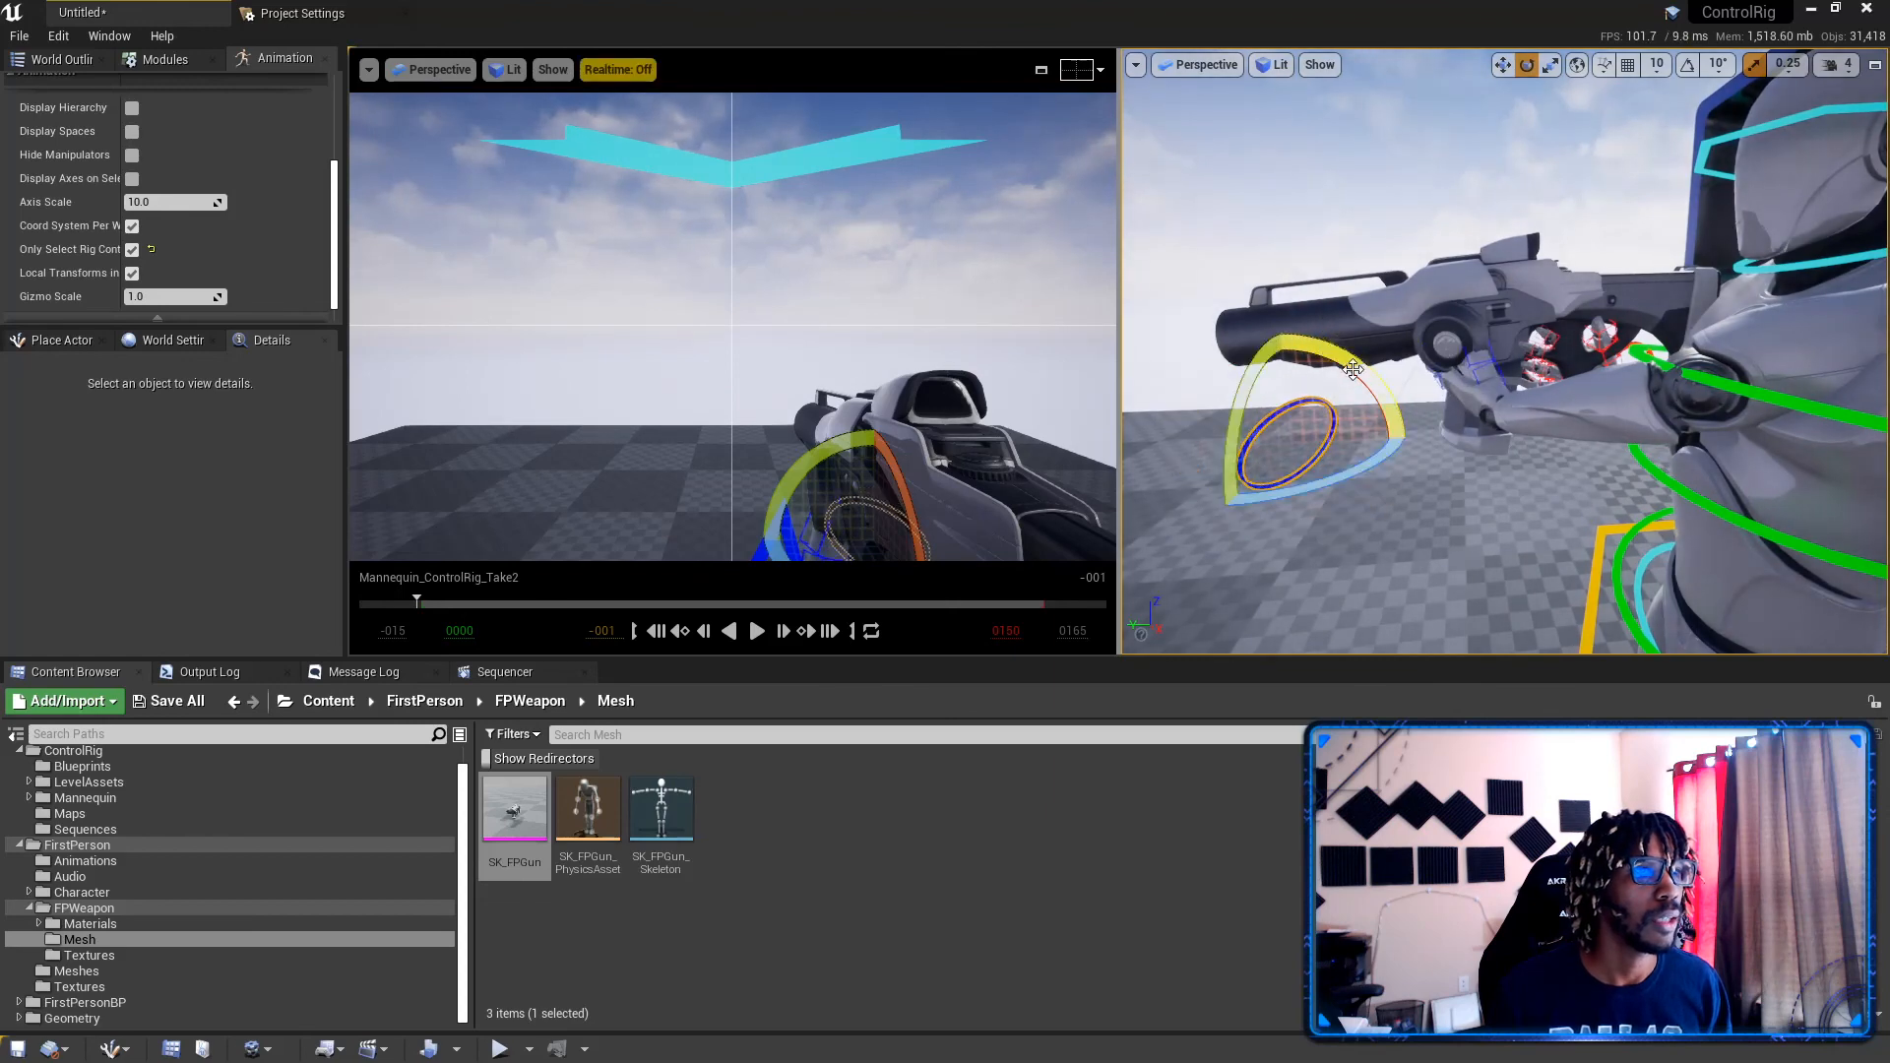
pyautogui.moveTo(1221, 448); pyautogui.dragTo(1265, 401)
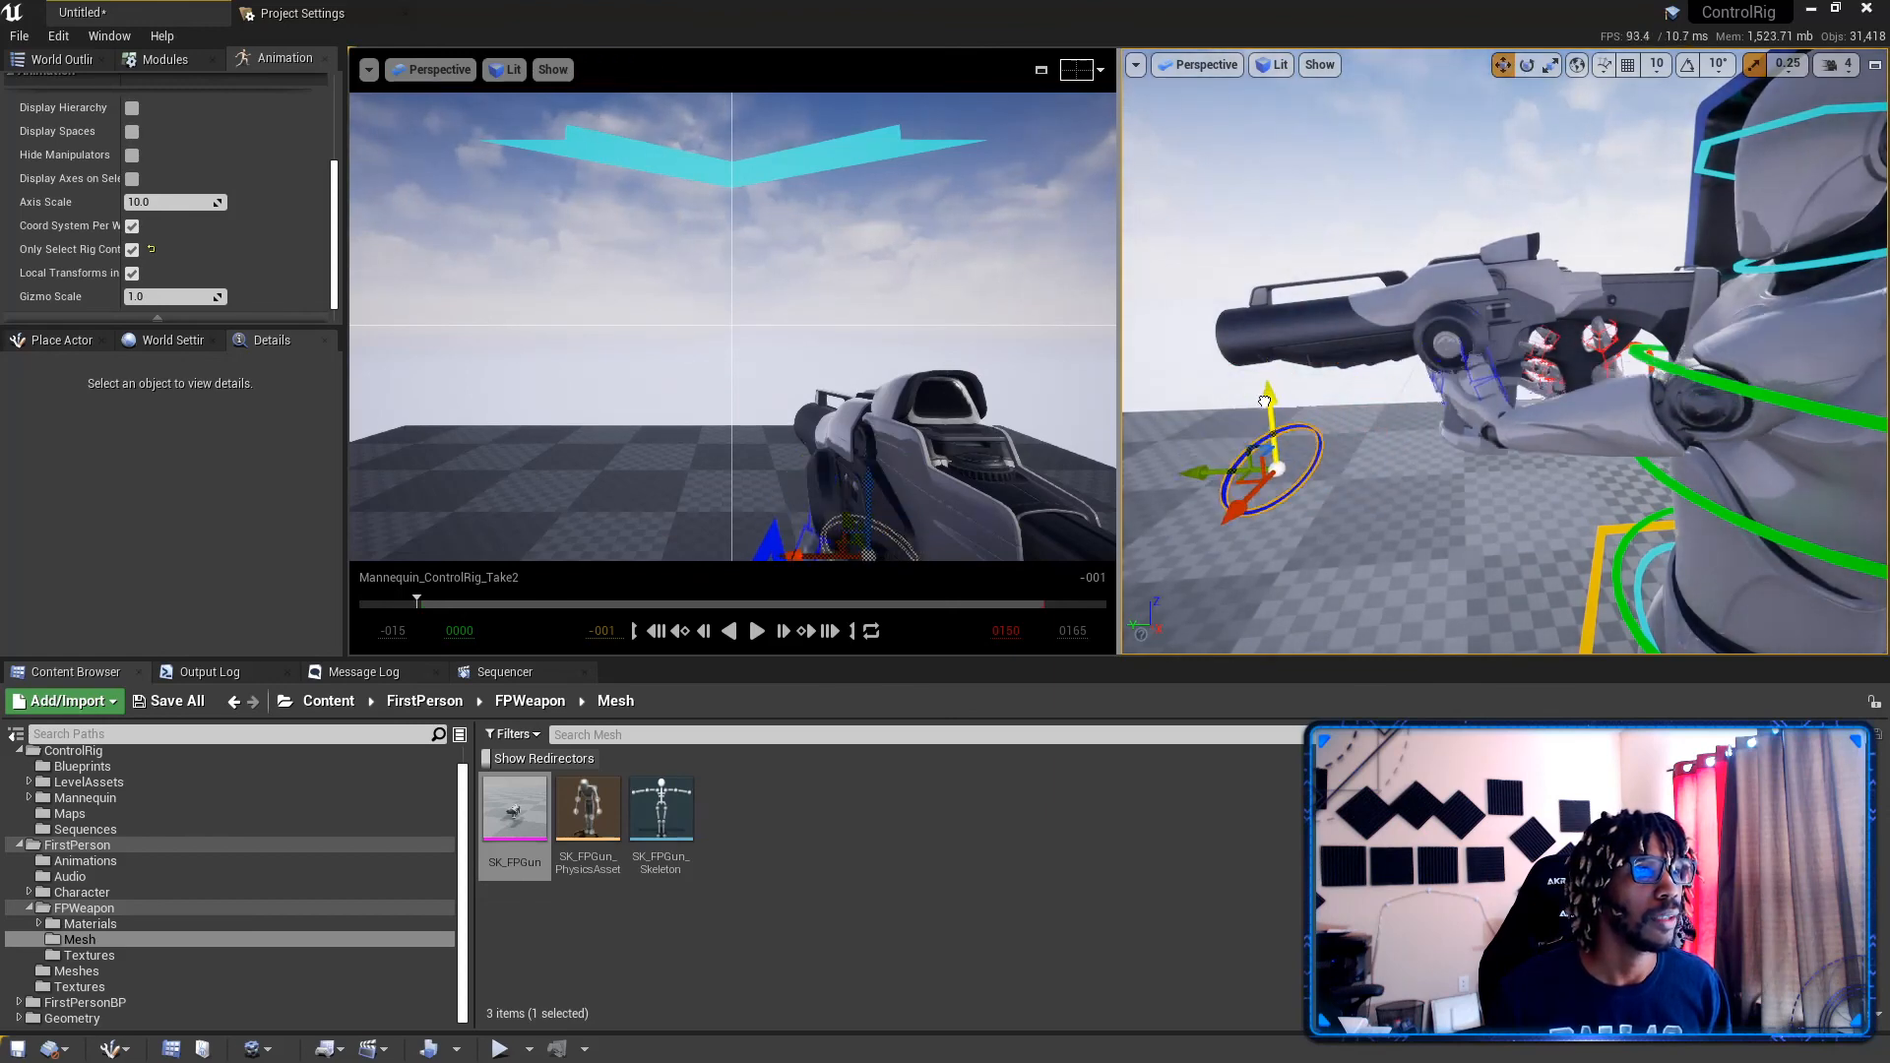
pyautogui.moveTo(1202, 505); pyautogui.dragTo(1184, 506)
# Step: Adjust the left elbow's pole control at the mannequin's side to refine the bend of the left arm
pyautogui.press('s')
pyautogui.moveTo(1184, 506); pyautogui.dragTo(1854, 523, button='right')
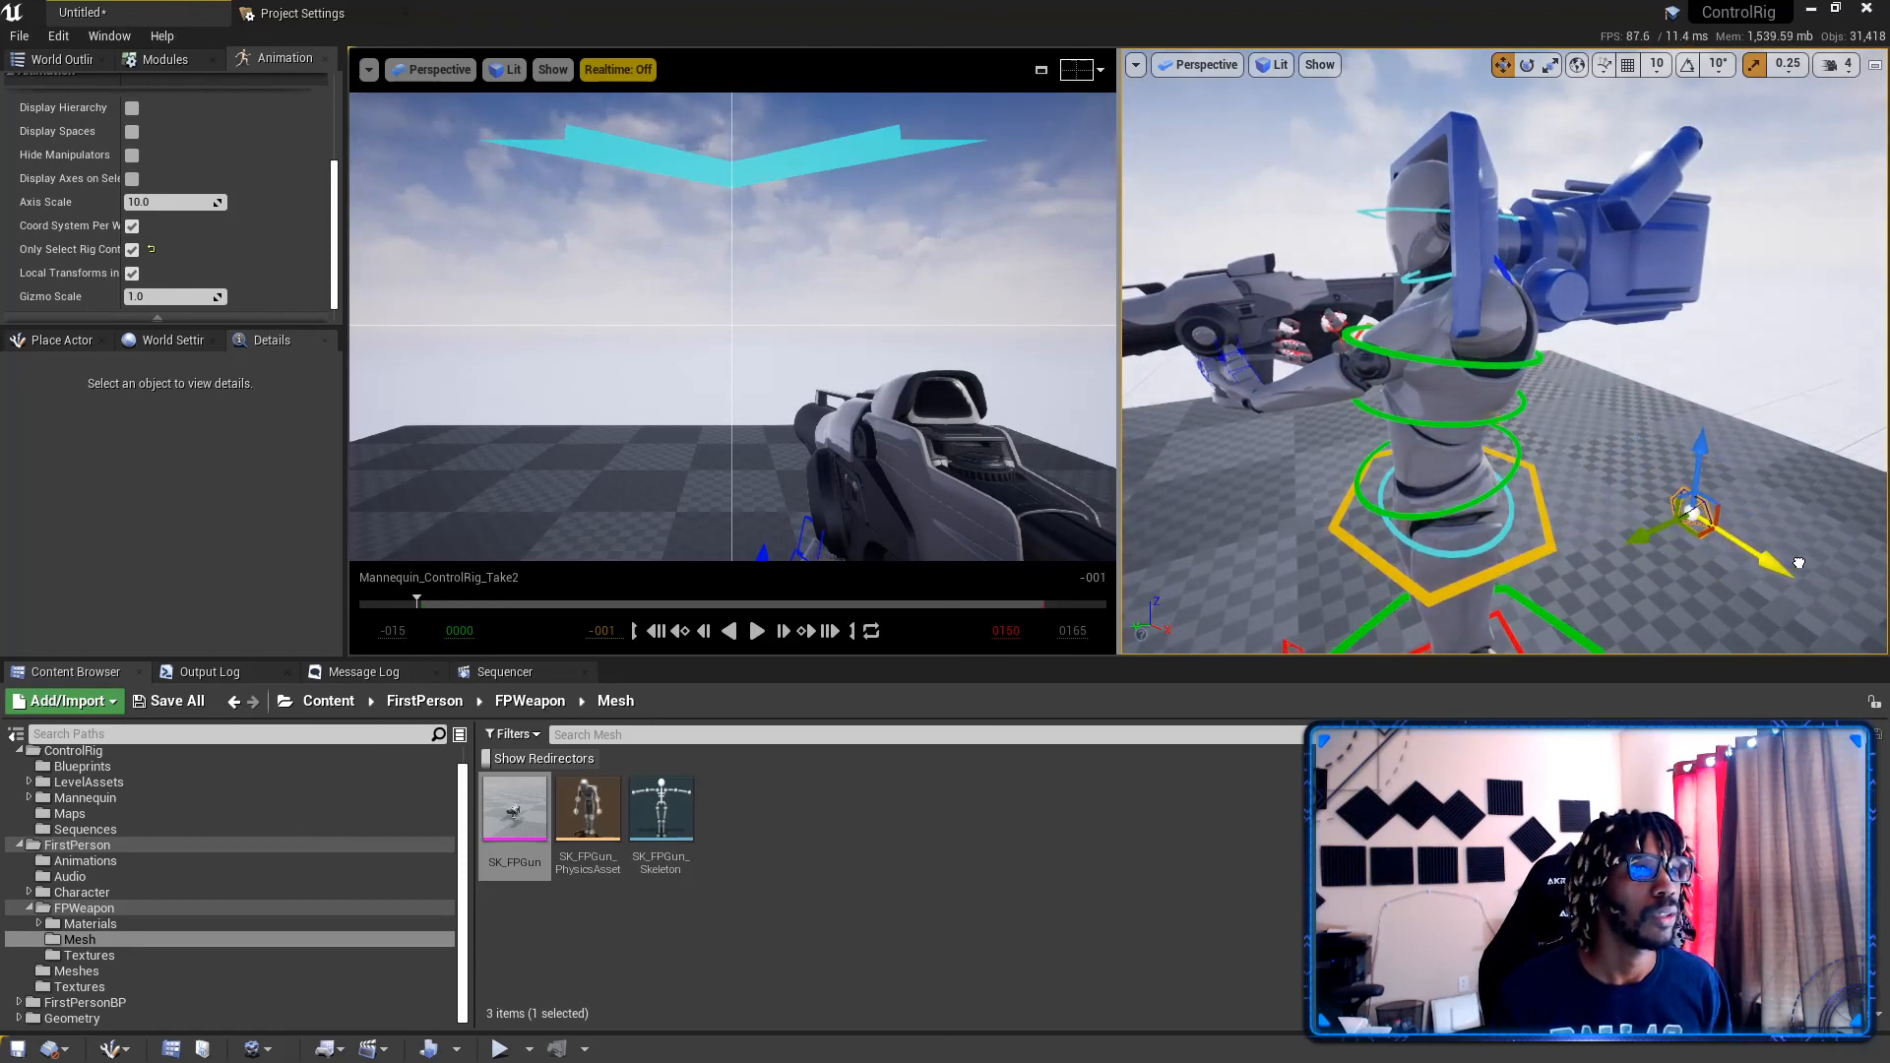
pyautogui.click(1752, 443)
pyautogui.moveTo(1742, 426); pyautogui.dragTo(1821, 443, button='right')
pyautogui.press('s')
pyautogui.press('a')
pyautogui.press('d')
pyautogui.moveTo(1673, 443); pyautogui.dragTo(1705, 421, button='right')
pyautogui.press('w')
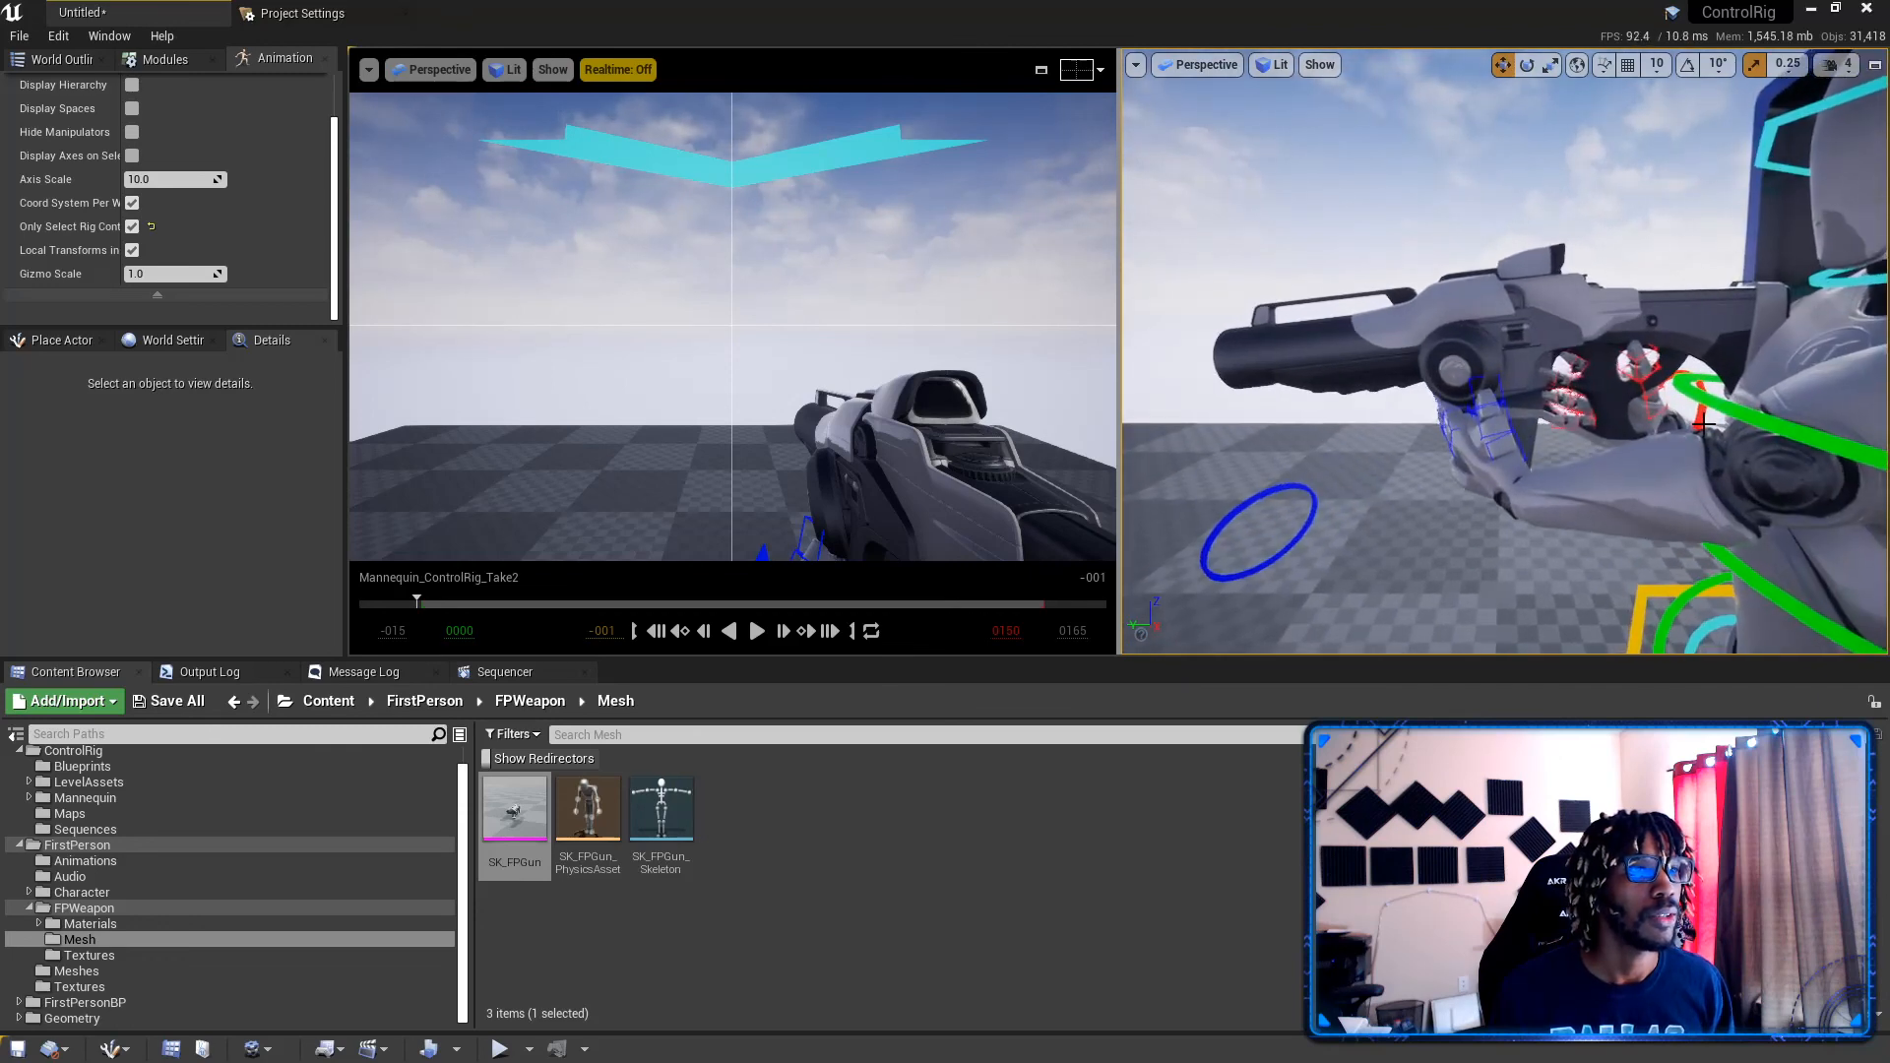
# Step: Reposition the left-hand control sideways and rotate it to refine the supporting hand's grip under the gun
pyautogui.click(1241, 495)
pyautogui.moveTo(1202, 531); pyautogui.dragTo(1098, 531)
pyautogui.press('a')
pyautogui.moveTo(1413, 504); pyautogui.dragTo(1510, 452, button='right')
pyautogui.press('s')
pyautogui.press('e')
pyautogui.moveTo(1475, 531); pyautogui.dragTo(1442, 539)
pyautogui.press('a')
pyautogui.moveTo(1155, 326)
pyautogui.mouseDown(button='right')
pyautogui.moveTo(1171, 317)
pyautogui.moveTo(1156, 326)
pyautogui.mouseUp(button='right')
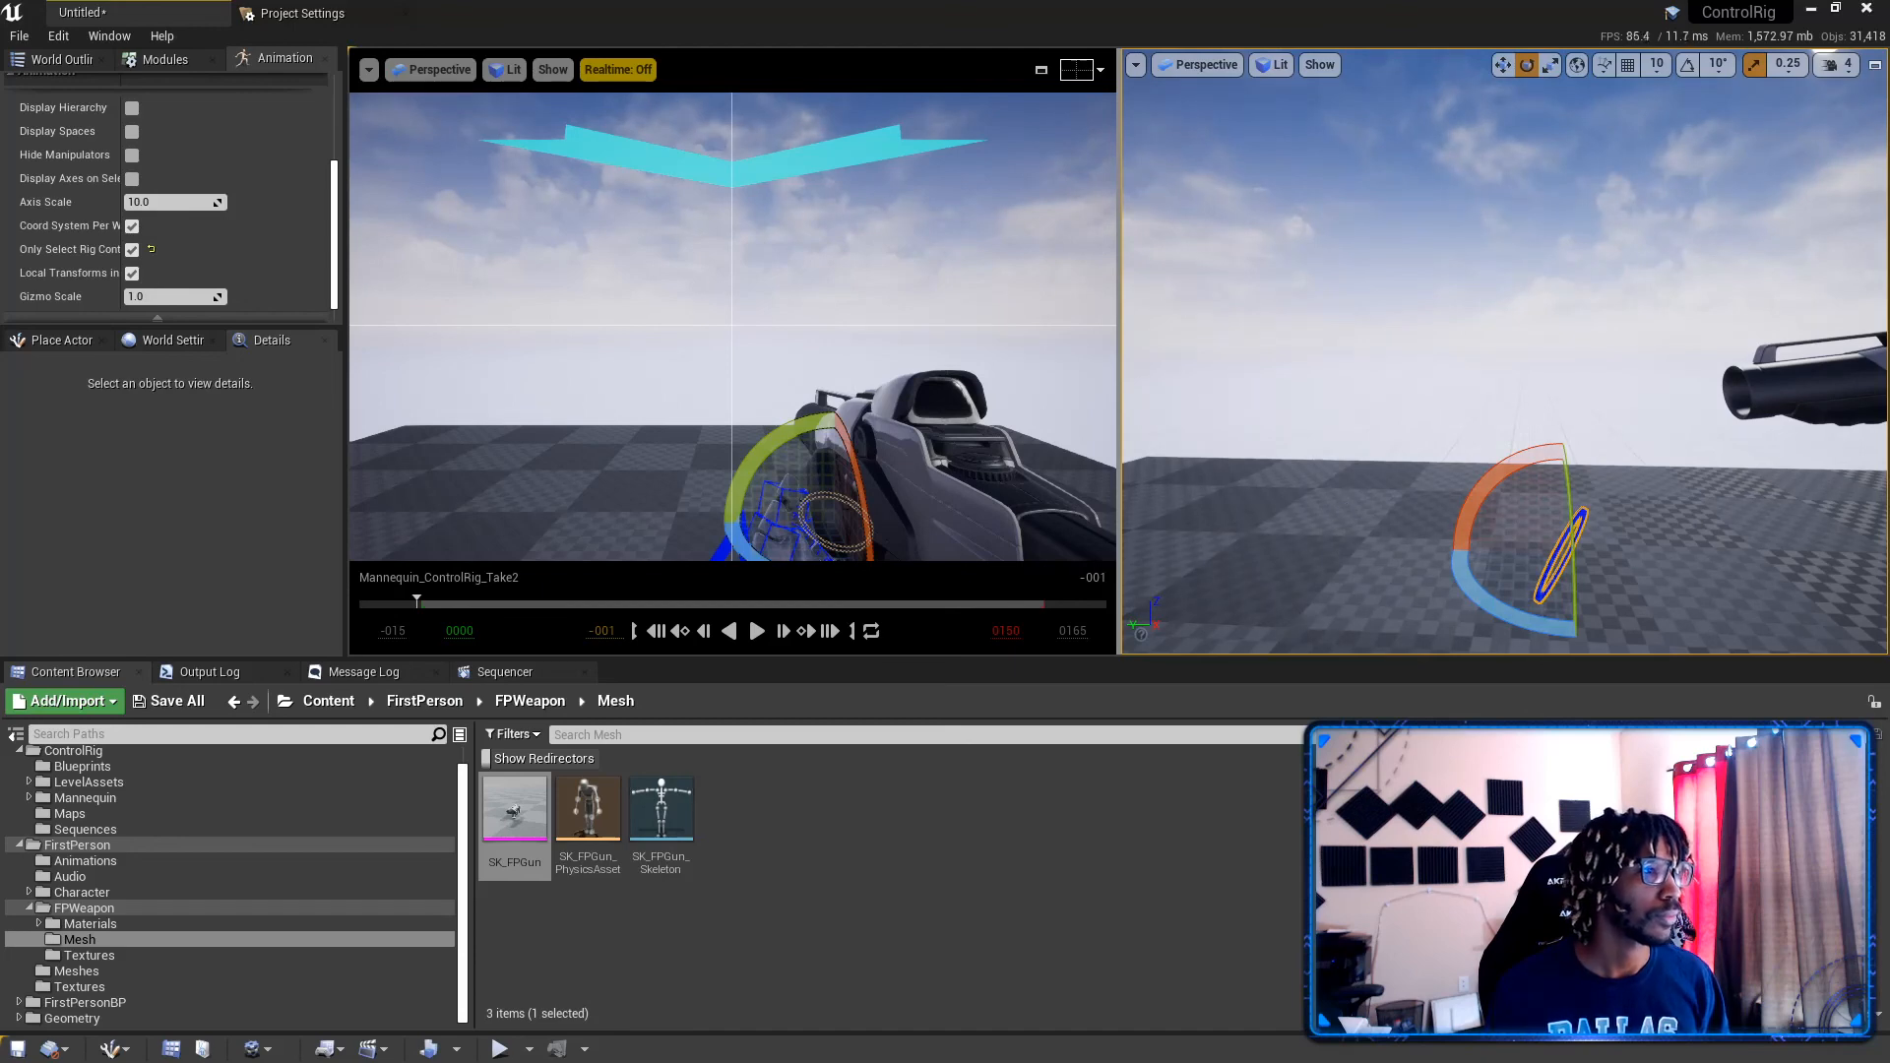
# Step: Select the green upper-spine control around the mannequin's chest for rotation
pyautogui.moveTo(1378, 266); pyautogui.dragTo(1384, 270, button='right')
pyautogui.press('w')
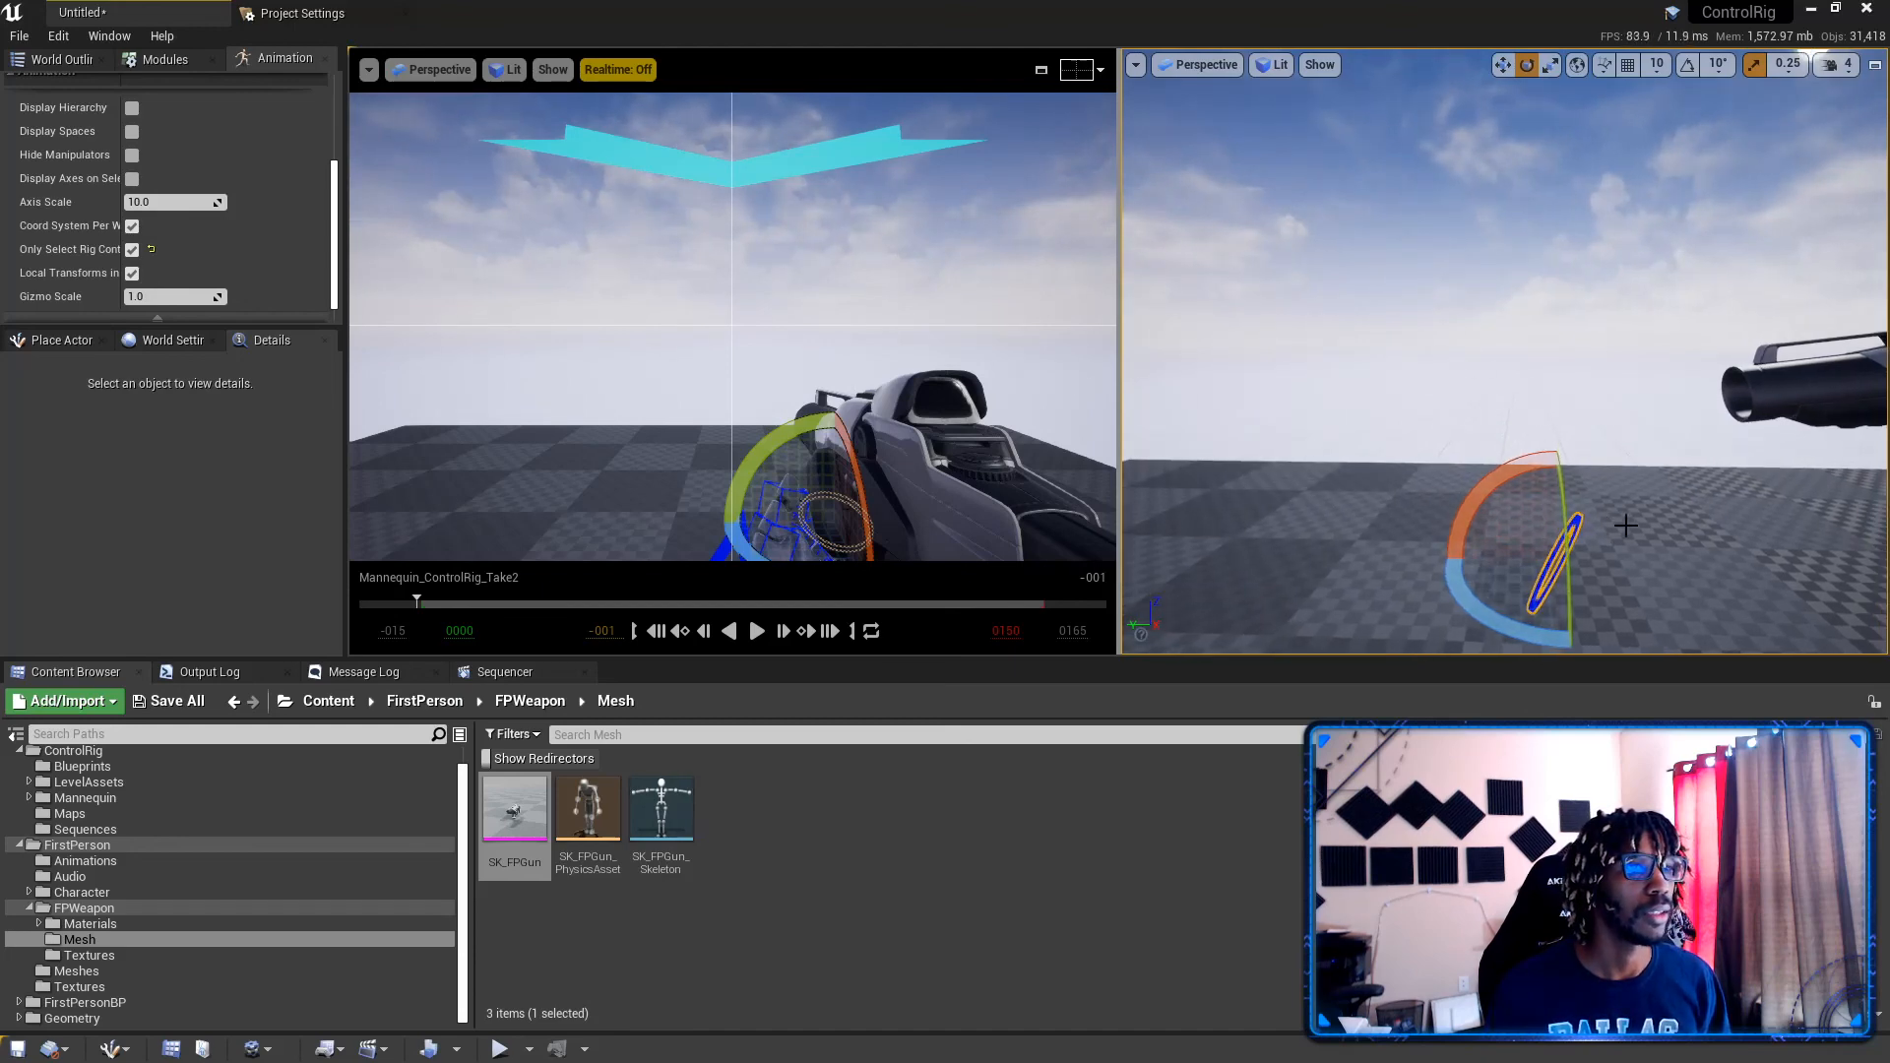
pyautogui.moveTo(1626, 525); pyautogui.dragTo(1727, 513, button='right')
pyautogui.press('d')
pyautogui.click(1757, 415)
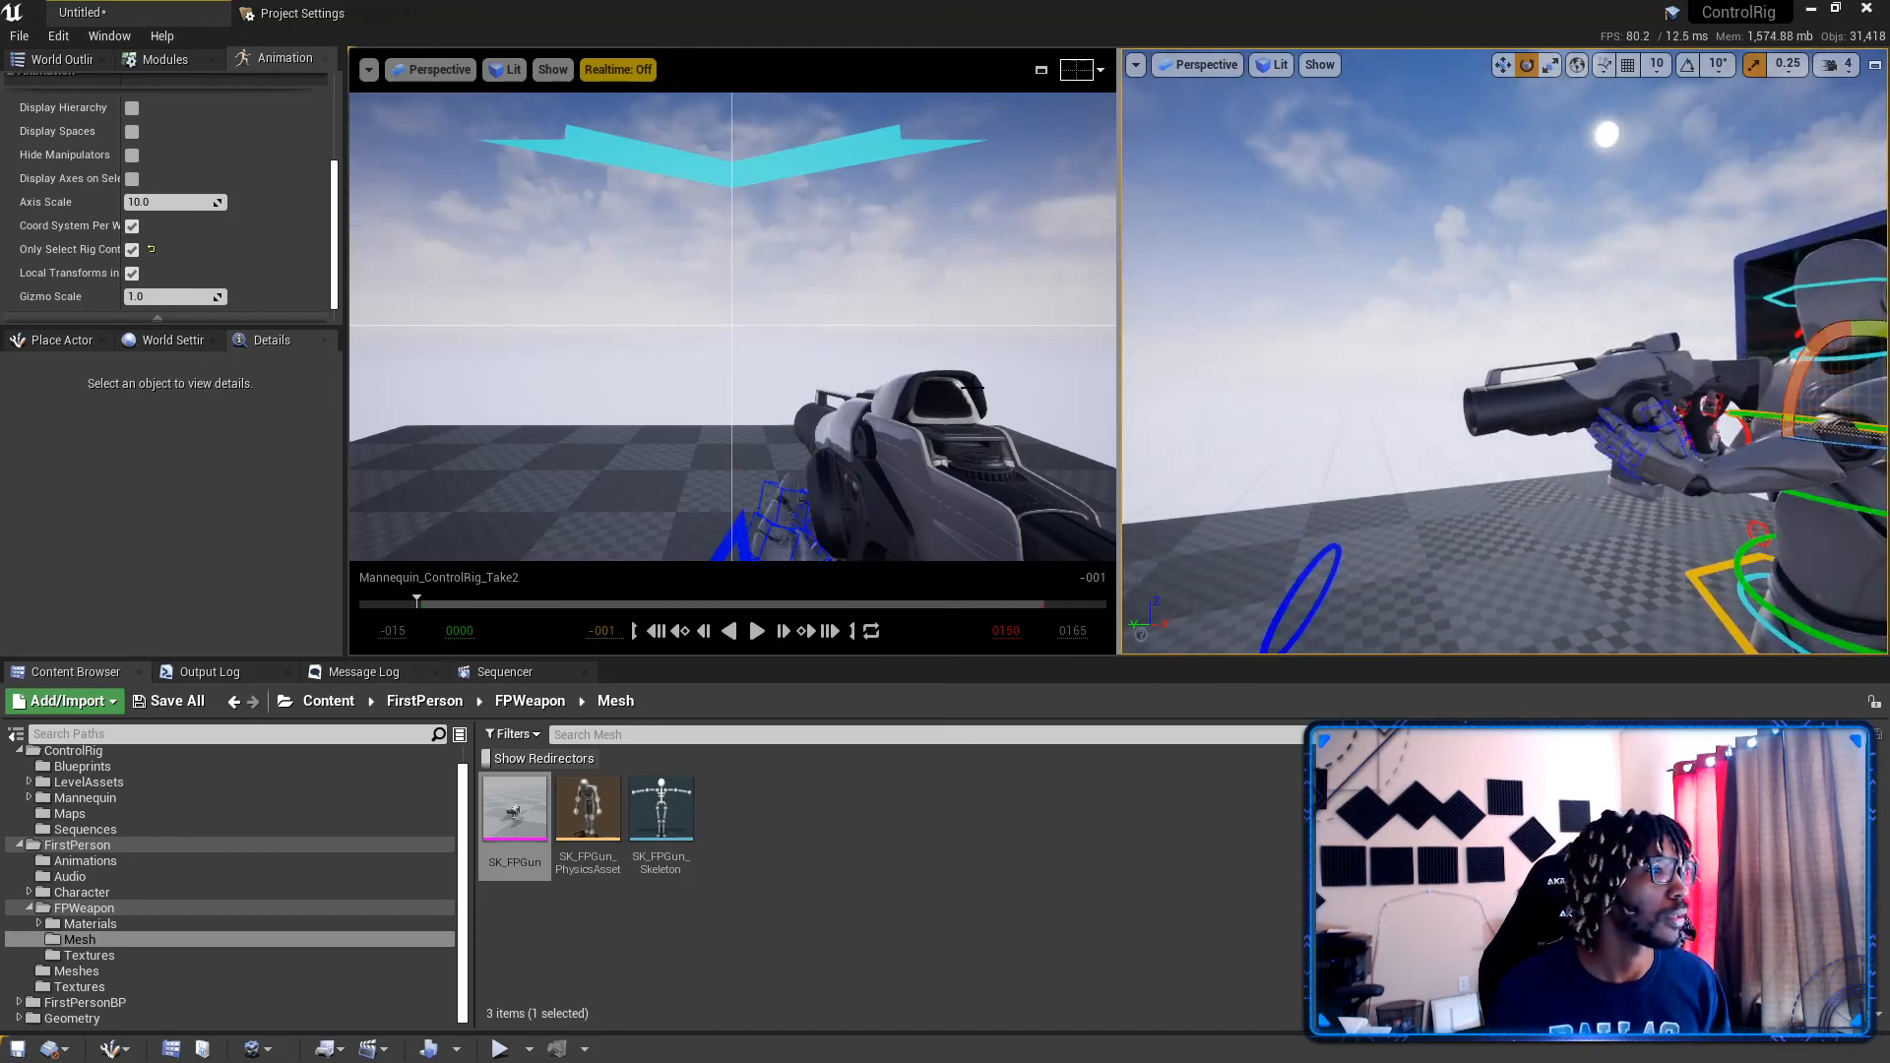